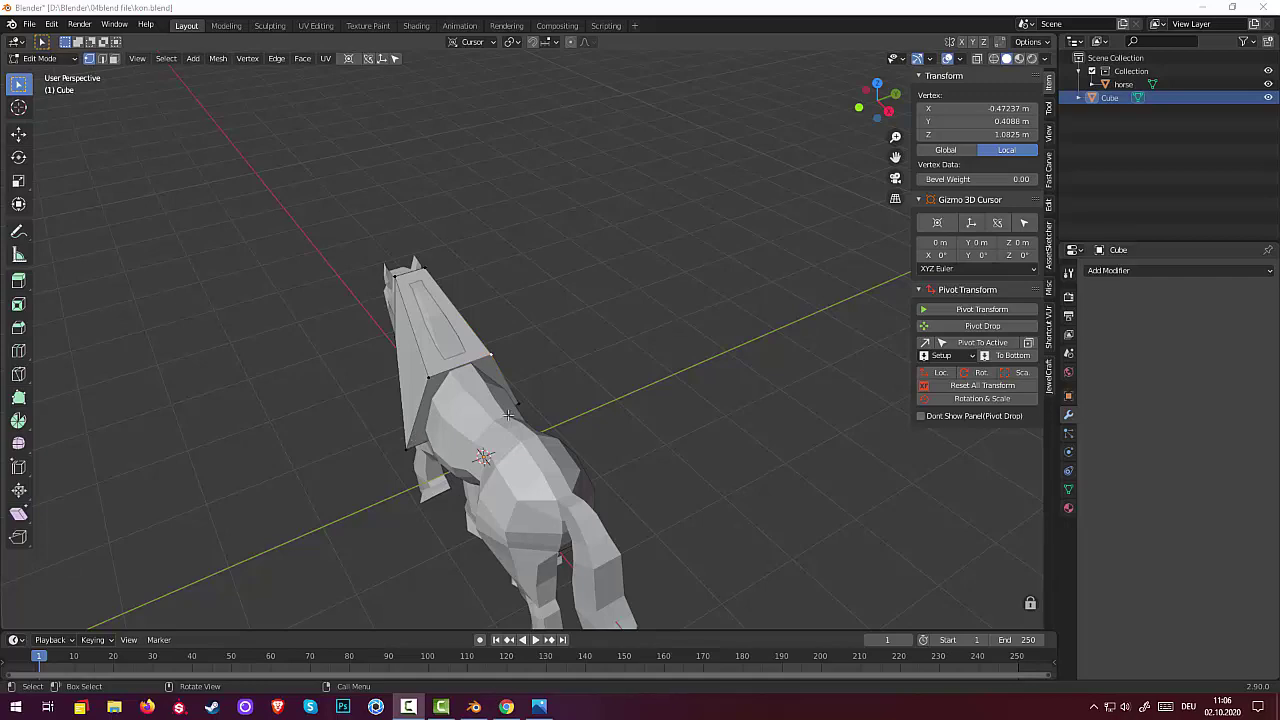
# - Show the horse in Front Orthographic view with nothing in the mesh selected
pyautogui.moveTo(508, 414)
pyautogui.mouseDown(button='middle')
pyautogui.moveTo(622, 361)
pyautogui.moveTo(471, 407)
pyautogui.moveTo(590, 358)
pyautogui.moveTo(617, 362)
pyautogui.moveTo(503, 440)
pyautogui.moveTo(522, 331)
pyautogui.moveTo(542, 327)
pyautogui.moveTo(500, 380)
pyautogui.moveTo(470, 375)
pyautogui.moveTo(450, 390)
pyautogui.moveTo(461, 377)
pyautogui.moveTo(752, 376)
pyautogui.moveTo(694, 397)
pyautogui.moveTo(623, 383)
pyautogui.mouseUp(button='middle')
pyautogui.press('KP_1')
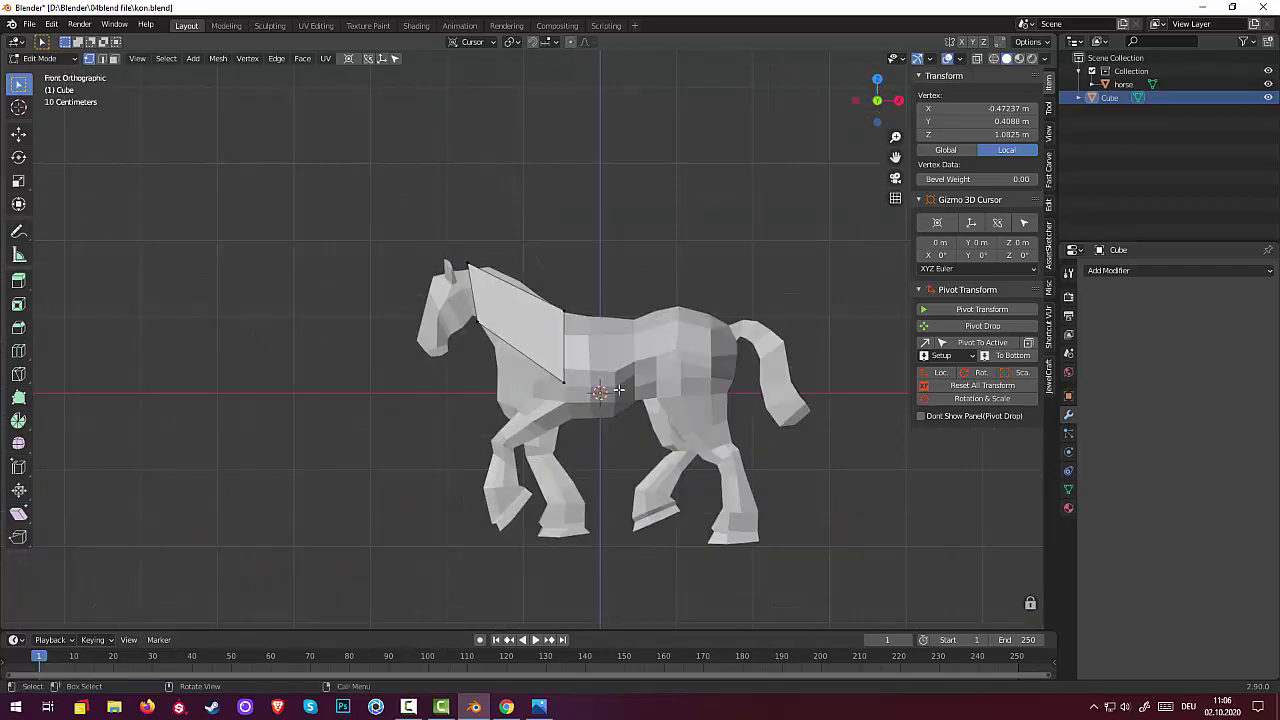
pyautogui.hotkey('alt', 'a')
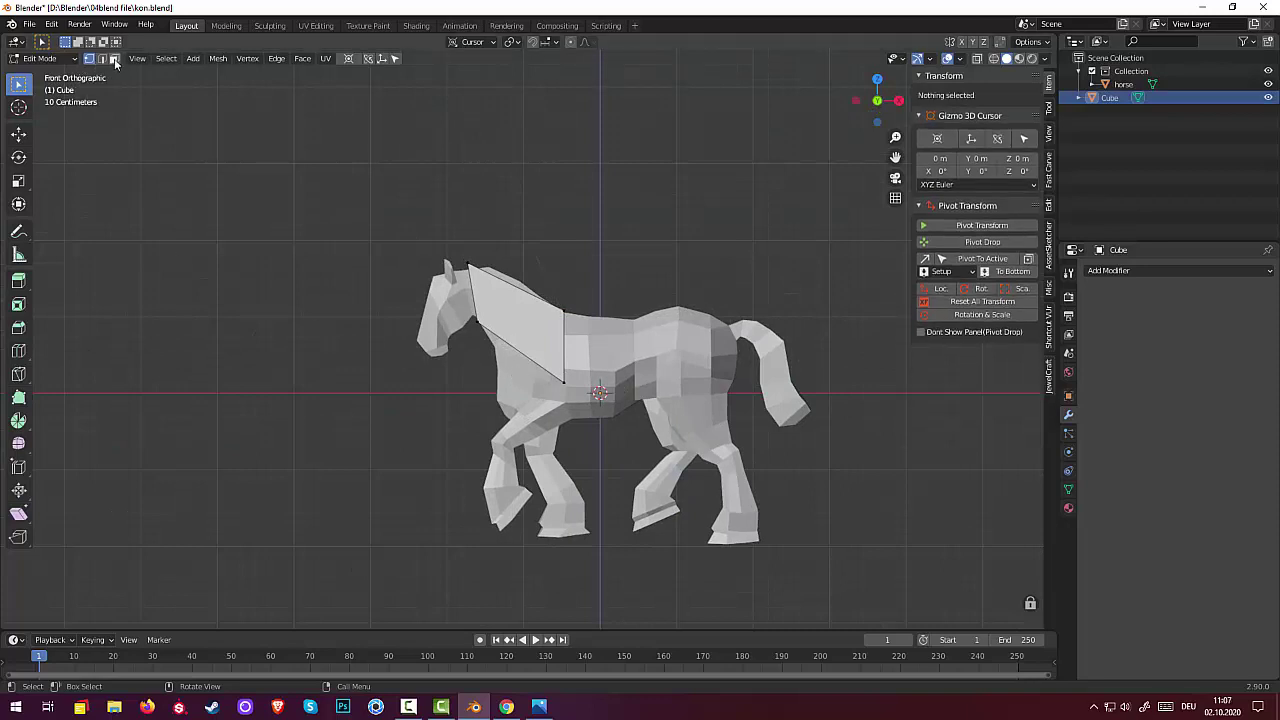
# - In face select, add four evenly spaced loop cuts across the mane face without sliding
pyautogui.click(114, 58)
pyautogui.click(542, 364)
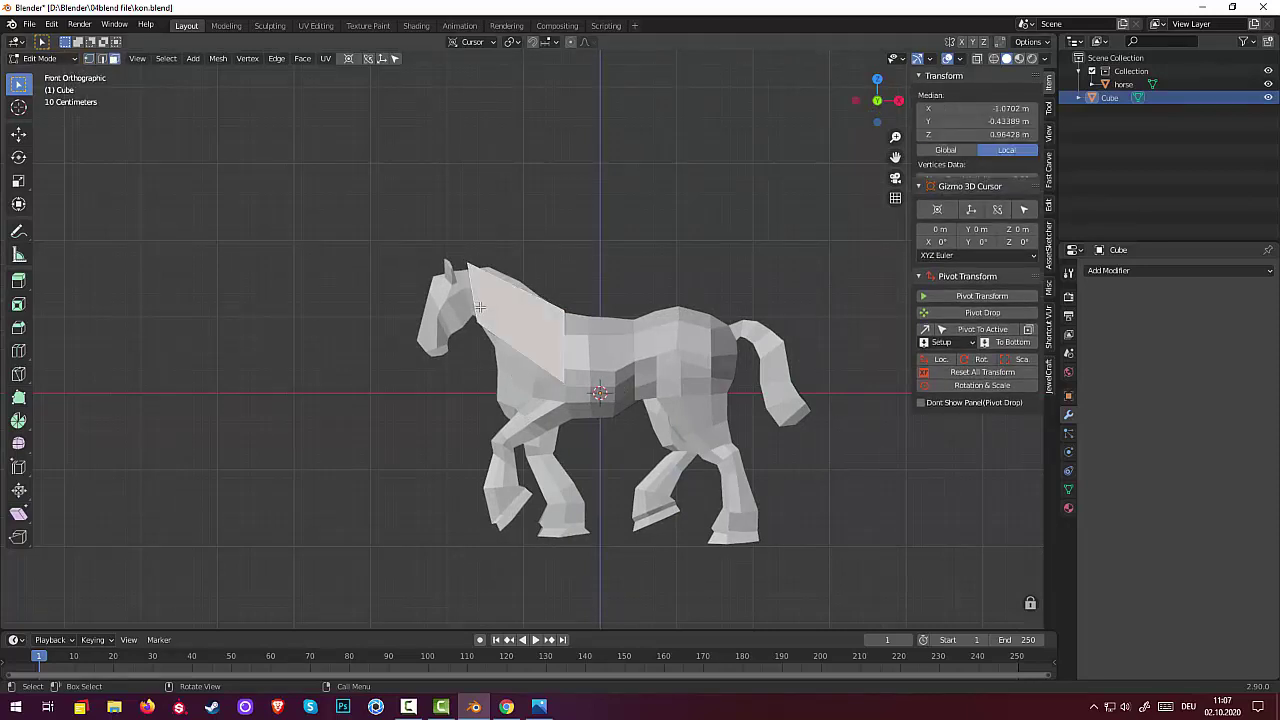
pyautogui.hotkey('ctrl', 'r')
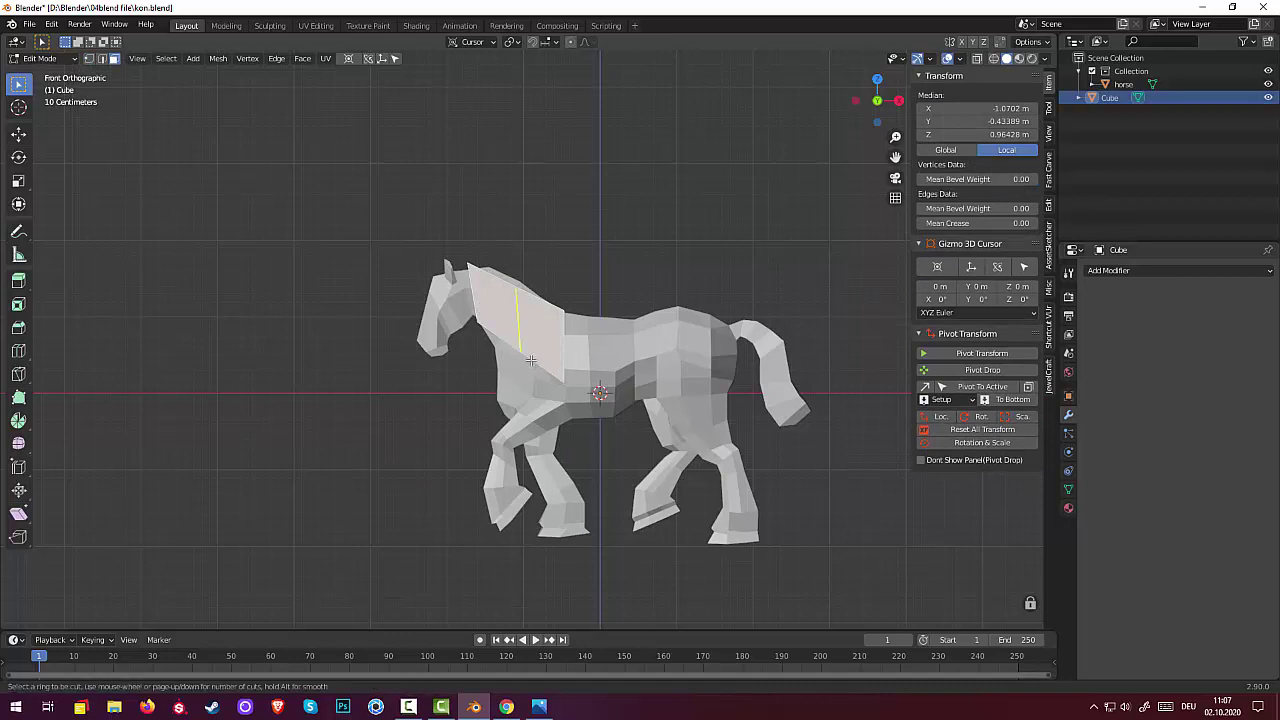
pyautogui.scroll(1, 528, 360)
pyautogui.scroll(1, 524, 359)
pyautogui.scroll(1, 521, 358)
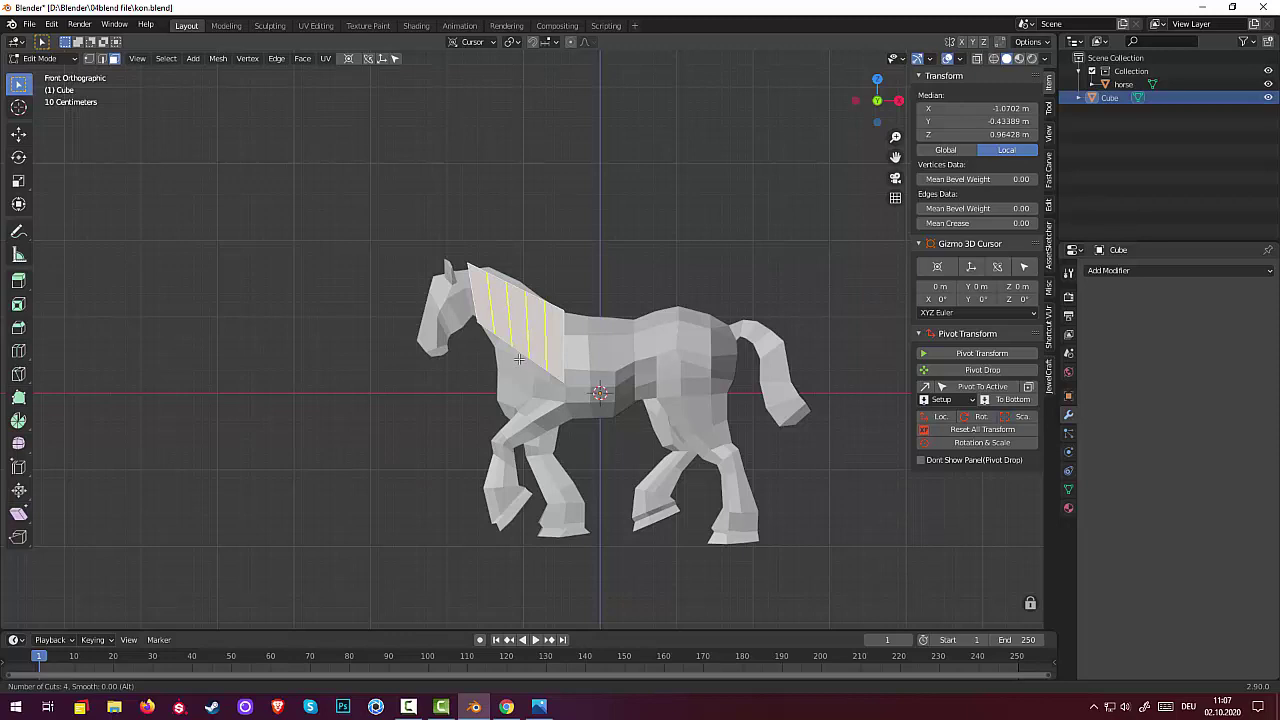
pyautogui.click(519, 359)
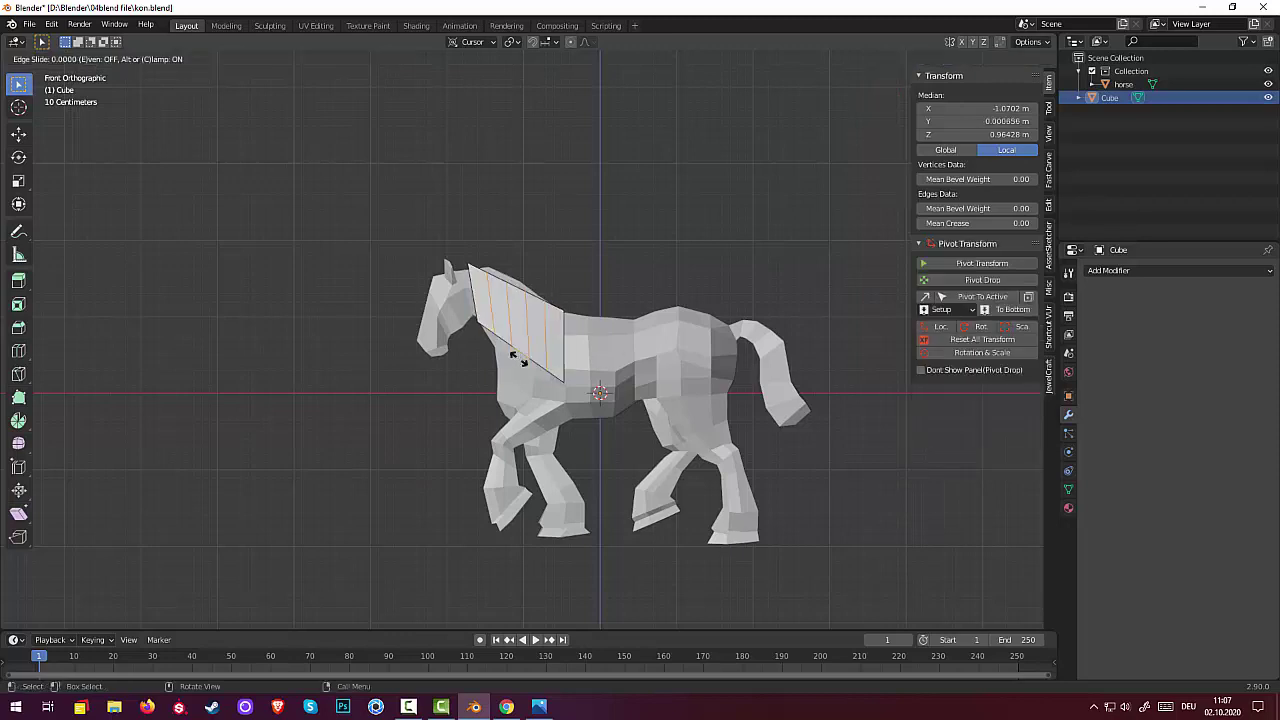
pyautogui.rightClick(519, 359)
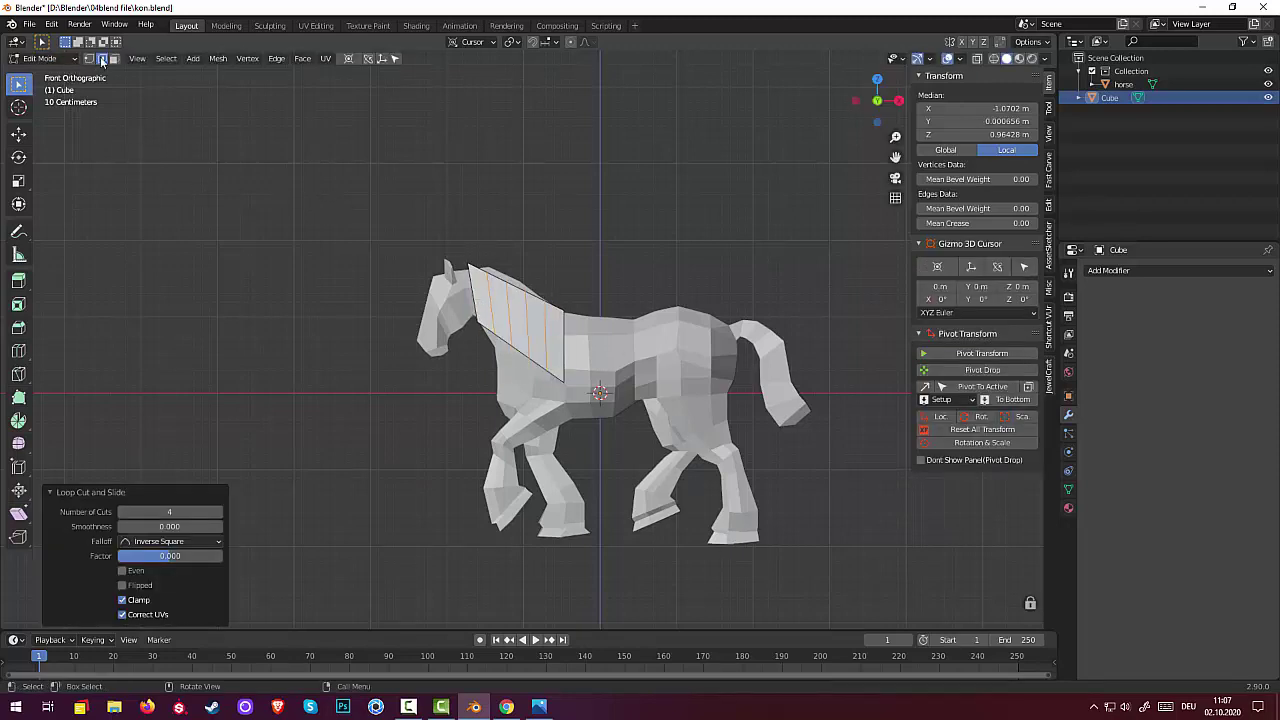
# - Select the top mane edge and its mirrored match, then raise them straight up along Z
pyautogui.click(489, 304)
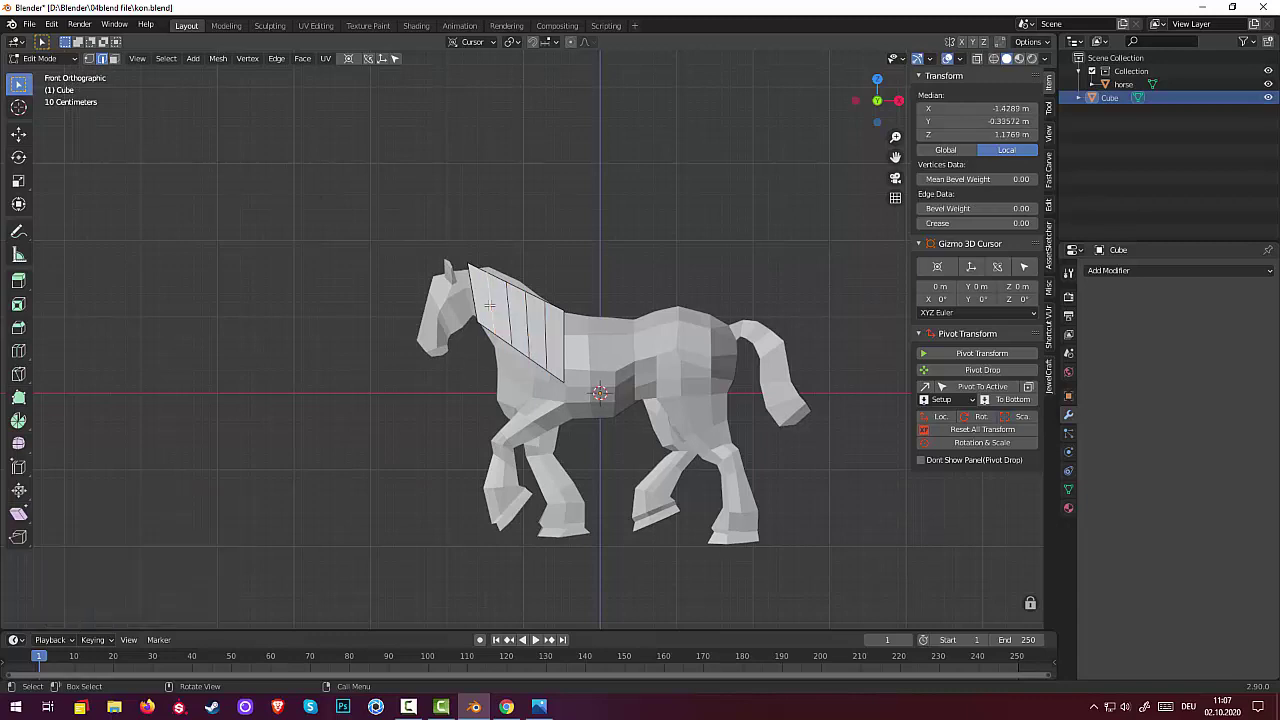
pyautogui.hotkey('shift', 'ctrl', 'm')
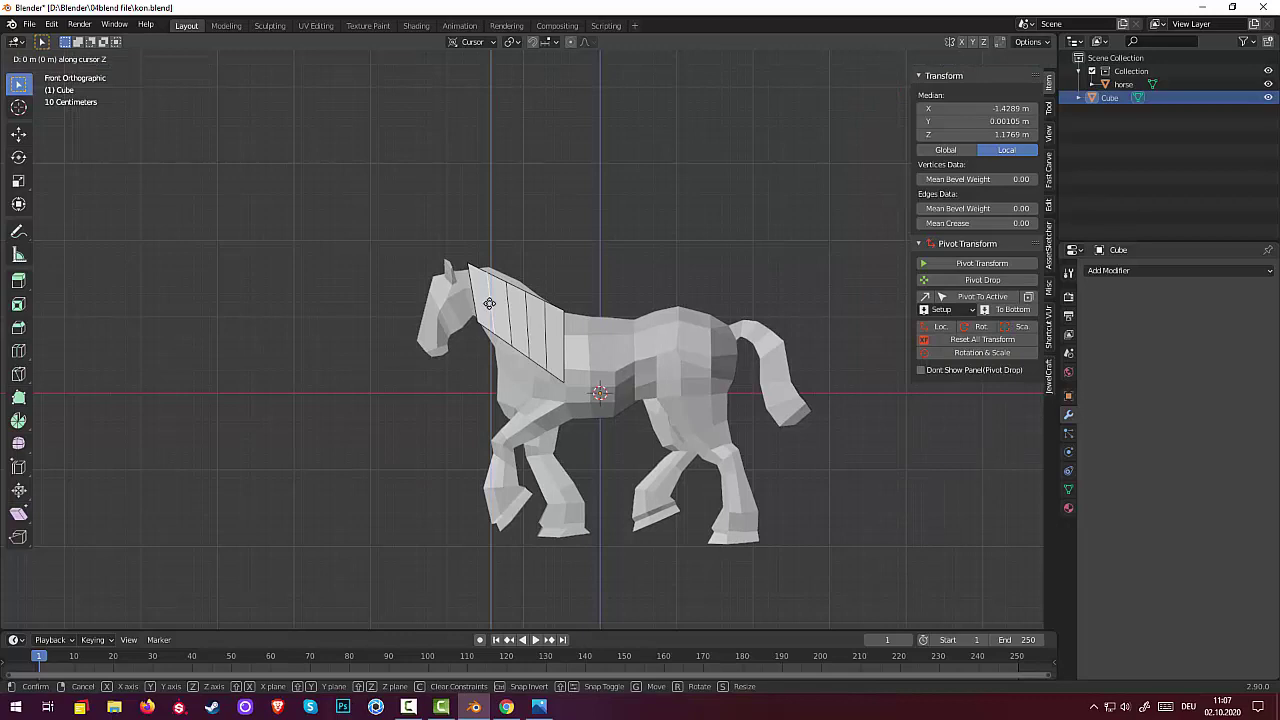
pyautogui.press('g')
pyautogui.press('z')
pyautogui.click(490, 298)
# - Raise another mane edge vertically and check it from the Right and Front views
pyautogui.click(507, 305)
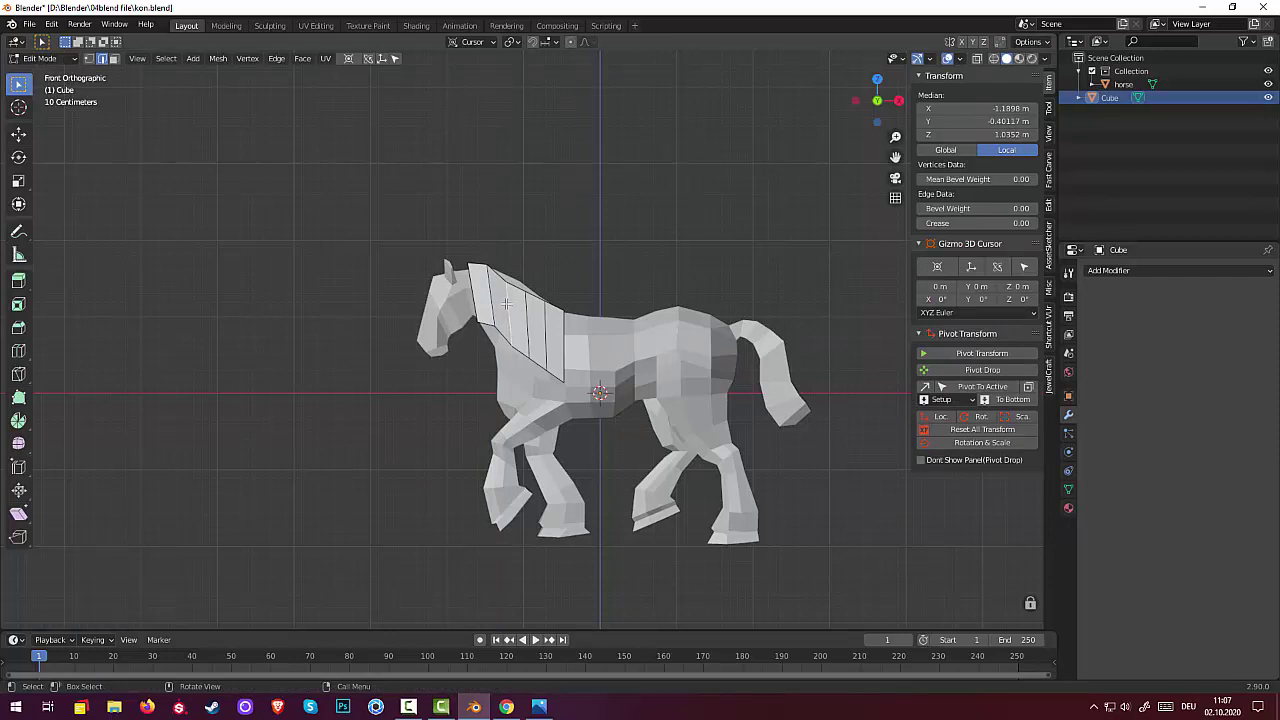
pyautogui.press('g')
pyautogui.press('z')
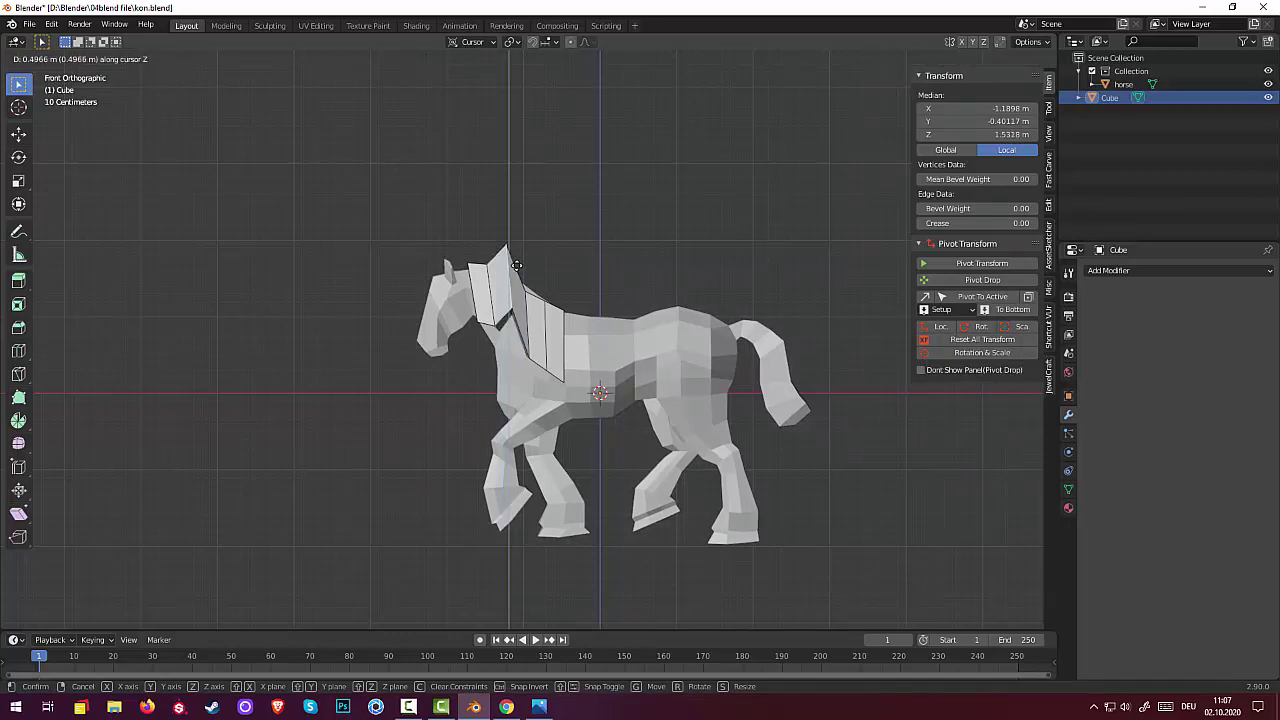
pyautogui.click(518, 292)
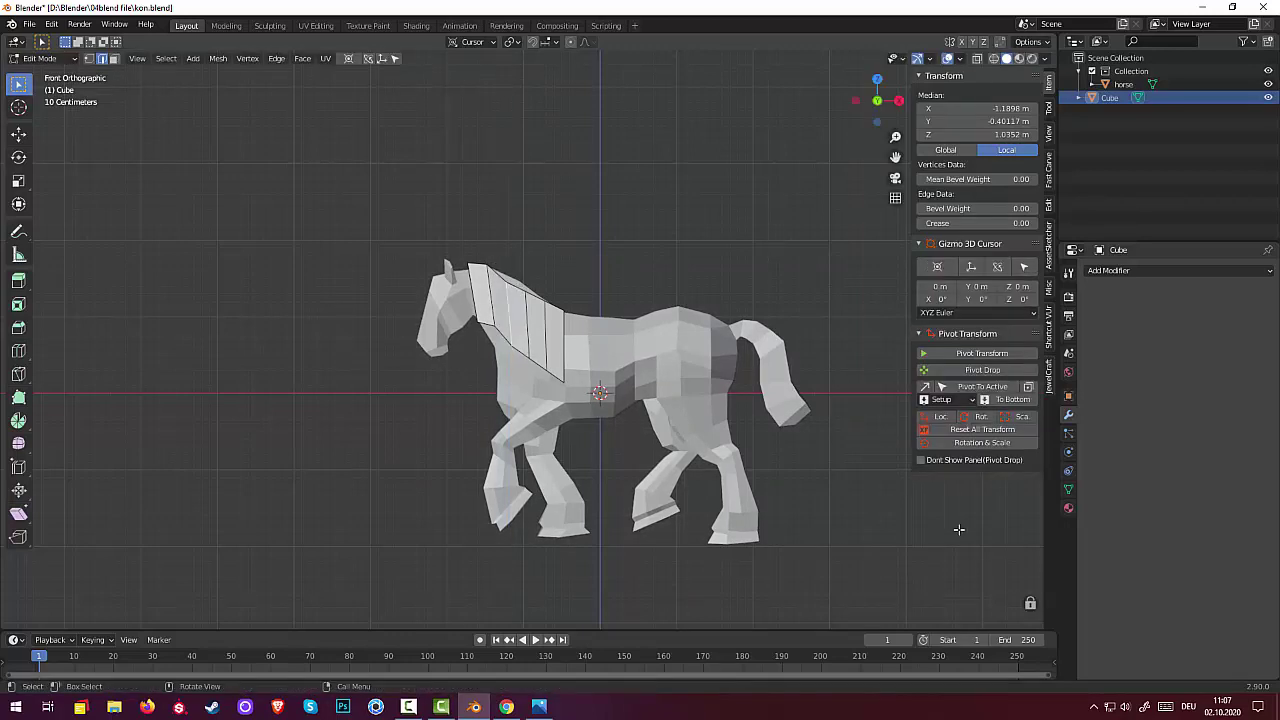
pyautogui.press('KP_3')
pyautogui.press('KP_1')
# - Try raising the neck faces along Z, undo both attempts, and frame the selection in perspective
pyautogui.press('g')
pyautogui.press('z')
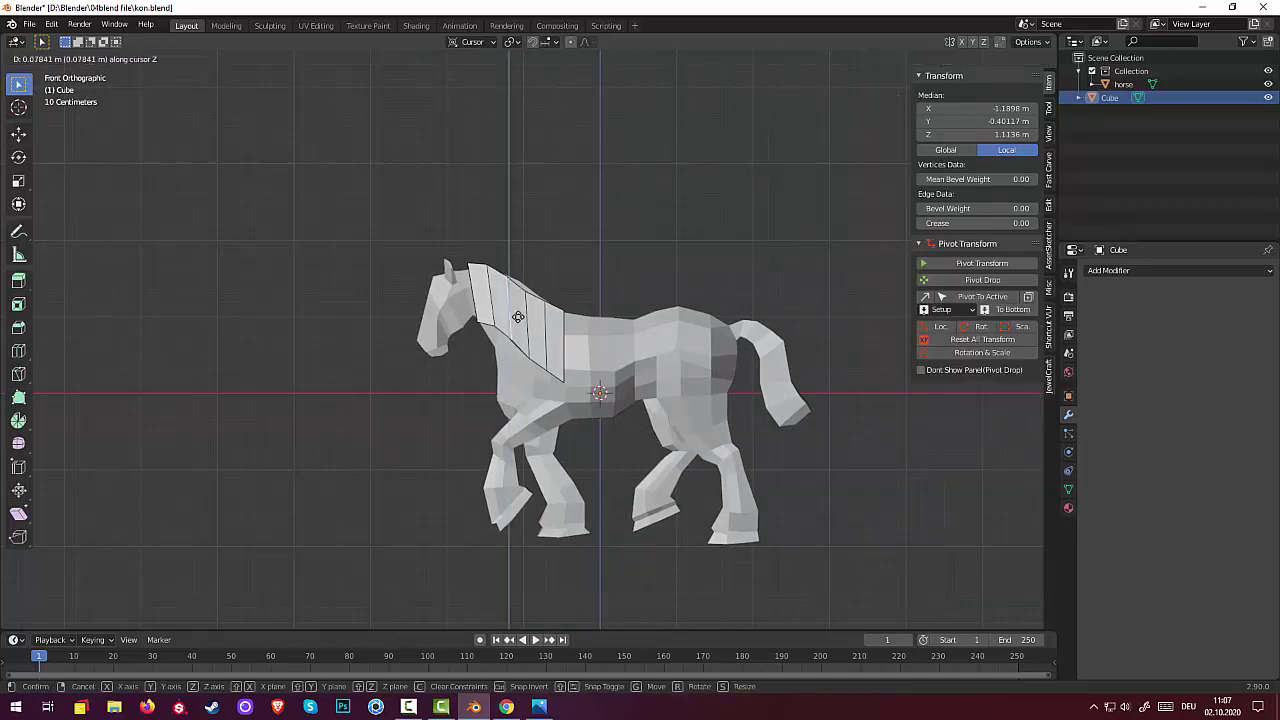
pyautogui.click(527, 322)
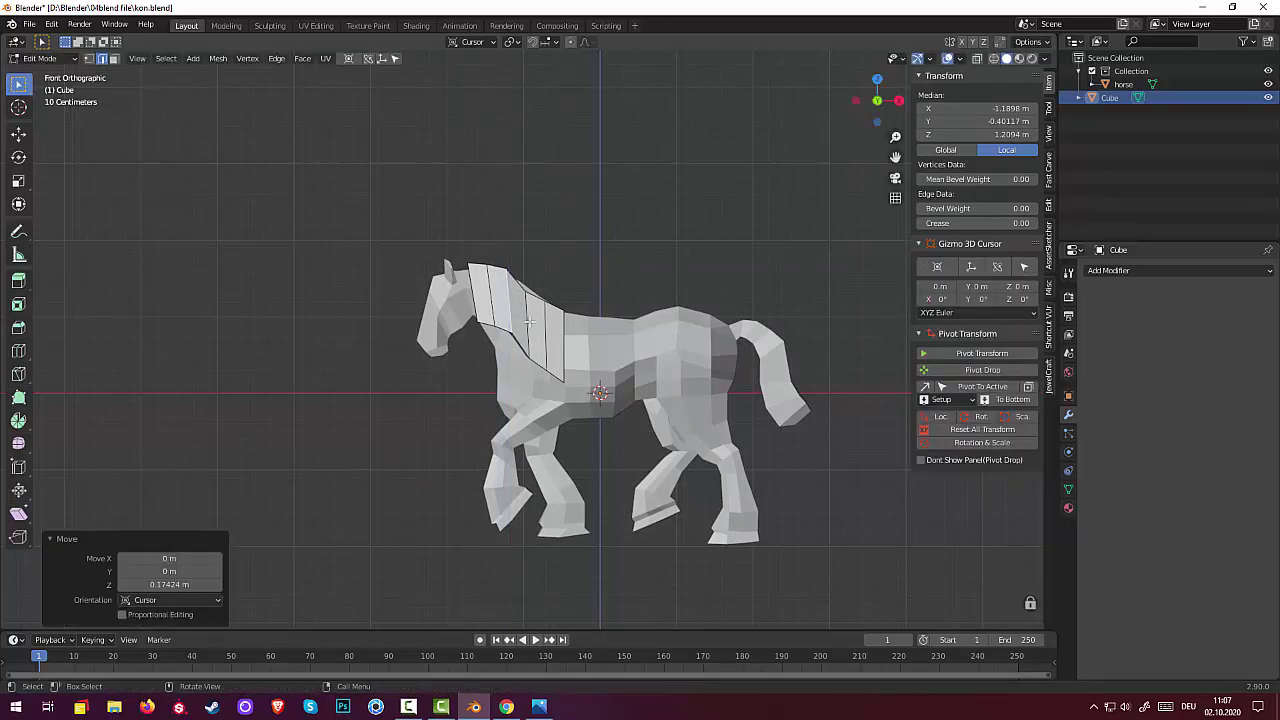
pyautogui.hotkey('ctrl', 'z')
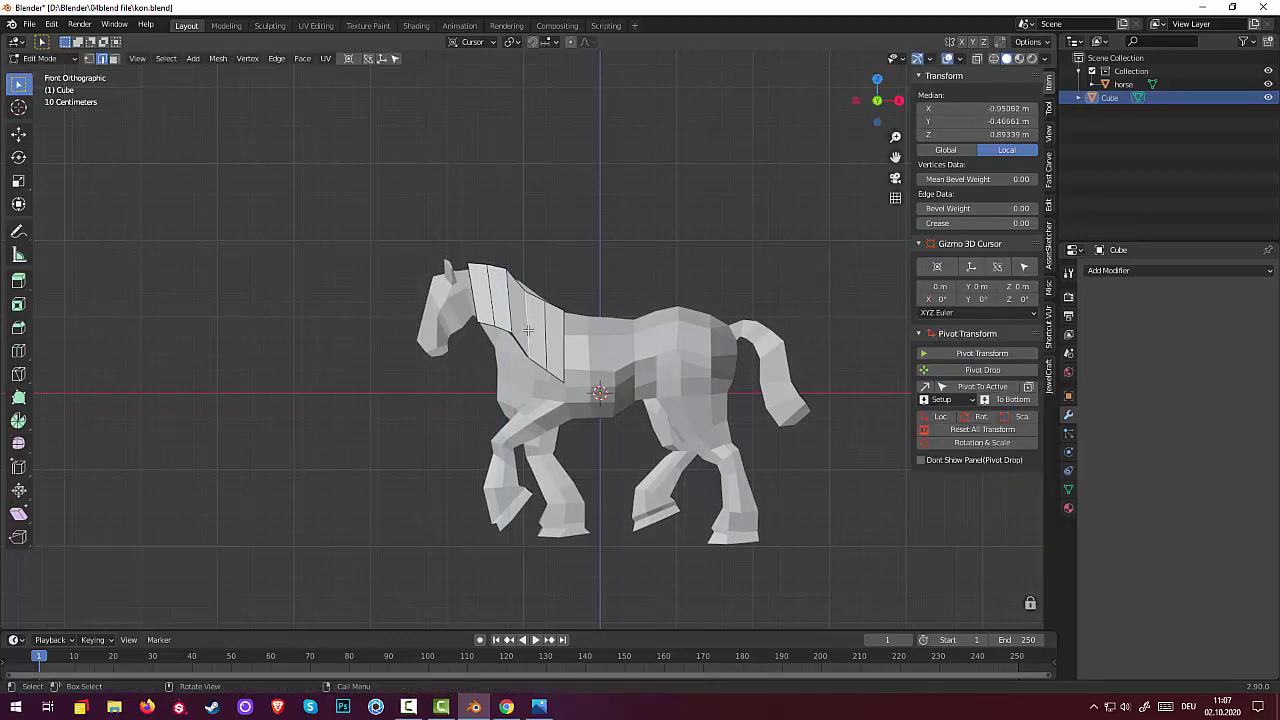
pyautogui.press('g')
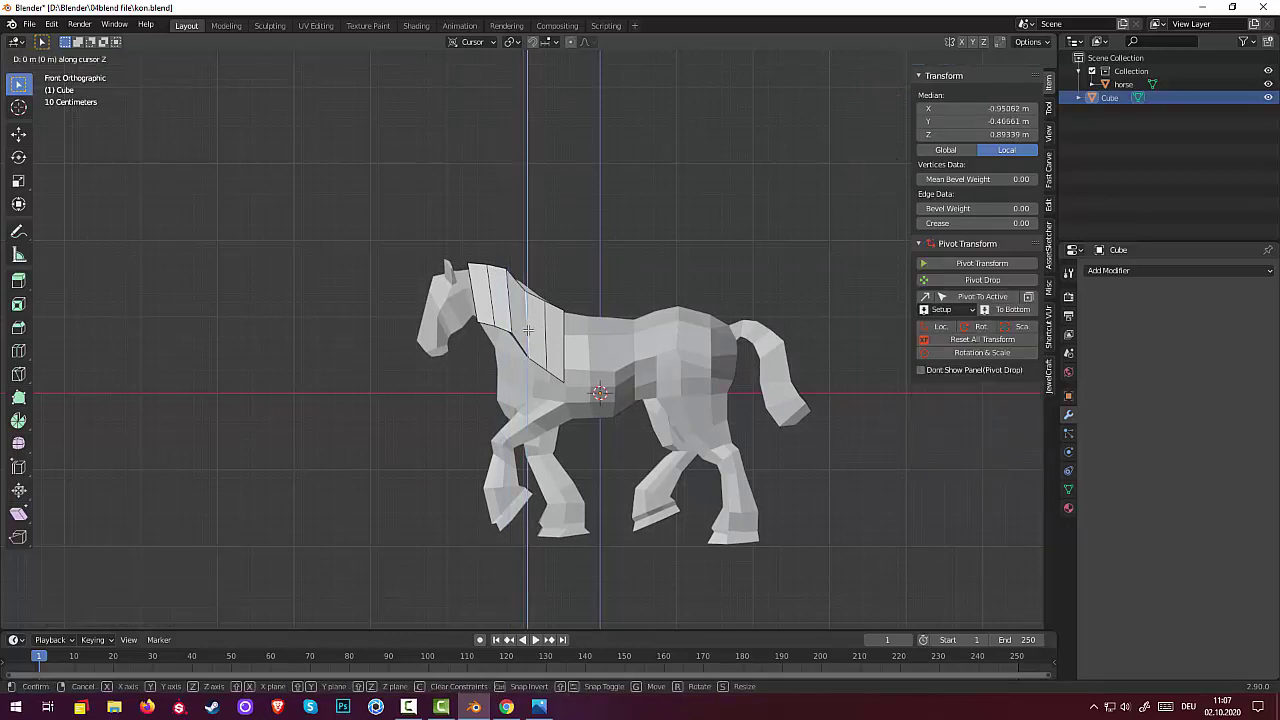
pyautogui.press('z')
pyautogui.click(547, 327)
pyautogui.hotkey('ctrl', 'z')
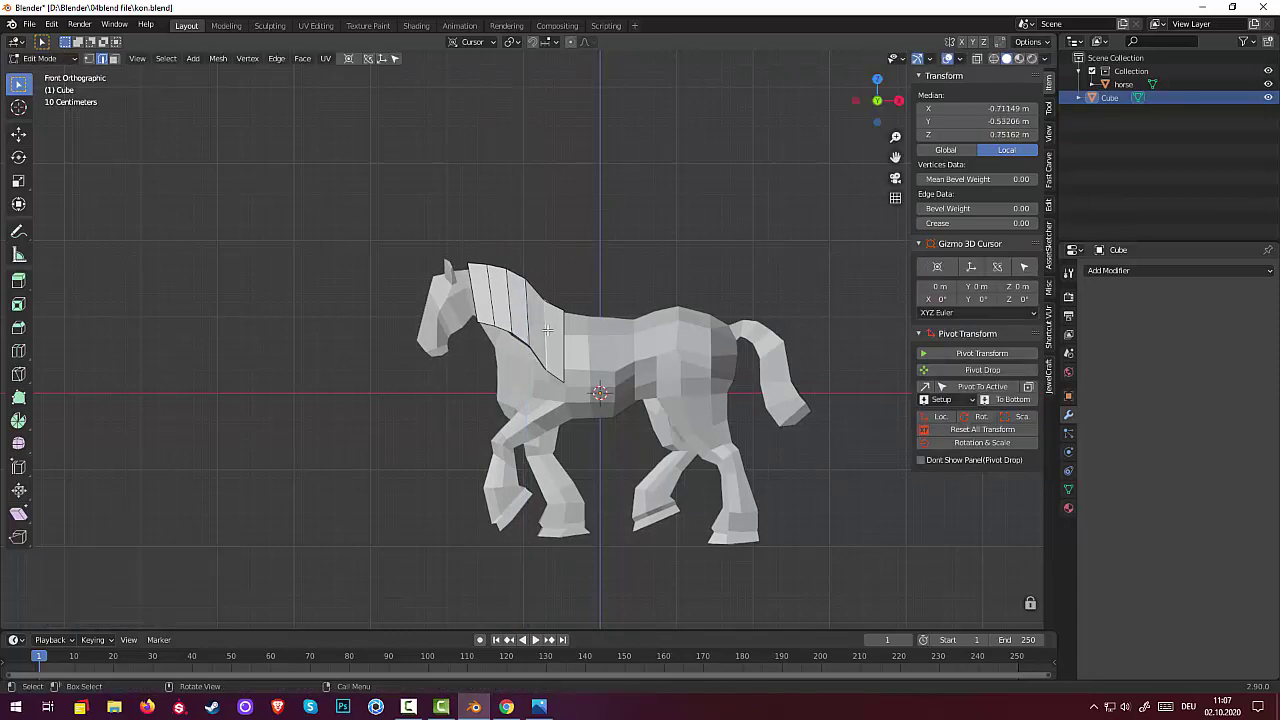
pyautogui.press('.')
pyautogui.moveTo(547, 347)
pyautogui.mouseDown(button='middle')
pyautogui.moveTo(398, 447)
pyautogui.moveTo(565, 368)
pyautogui.mouseUp(button='middle')
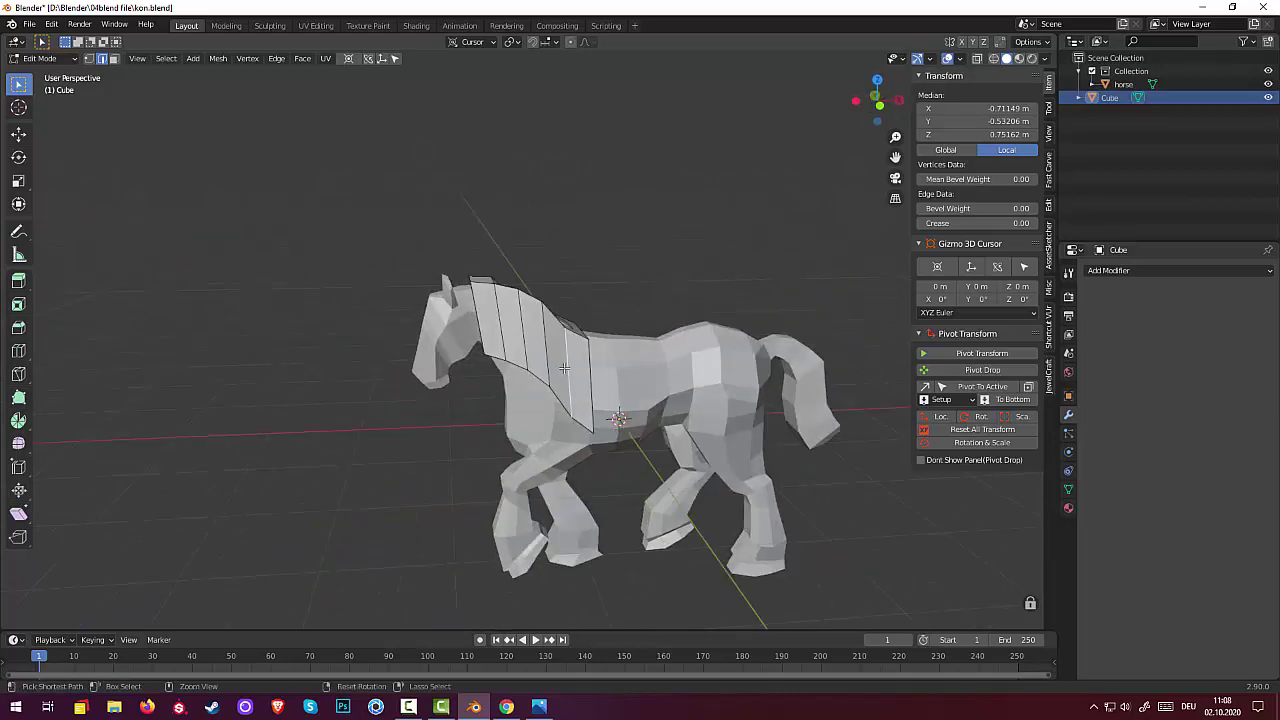
# - Select the second mane section's faces and return to the zoomed-in Front view
pyautogui.keyDown('ctrl'); pyautogui.click(568, 420); pyautogui.keyUp('ctrl')
pyautogui.keyDown('ctrl'); pyautogui.click(510, 410); pyautogui.keyUp('ctrl')
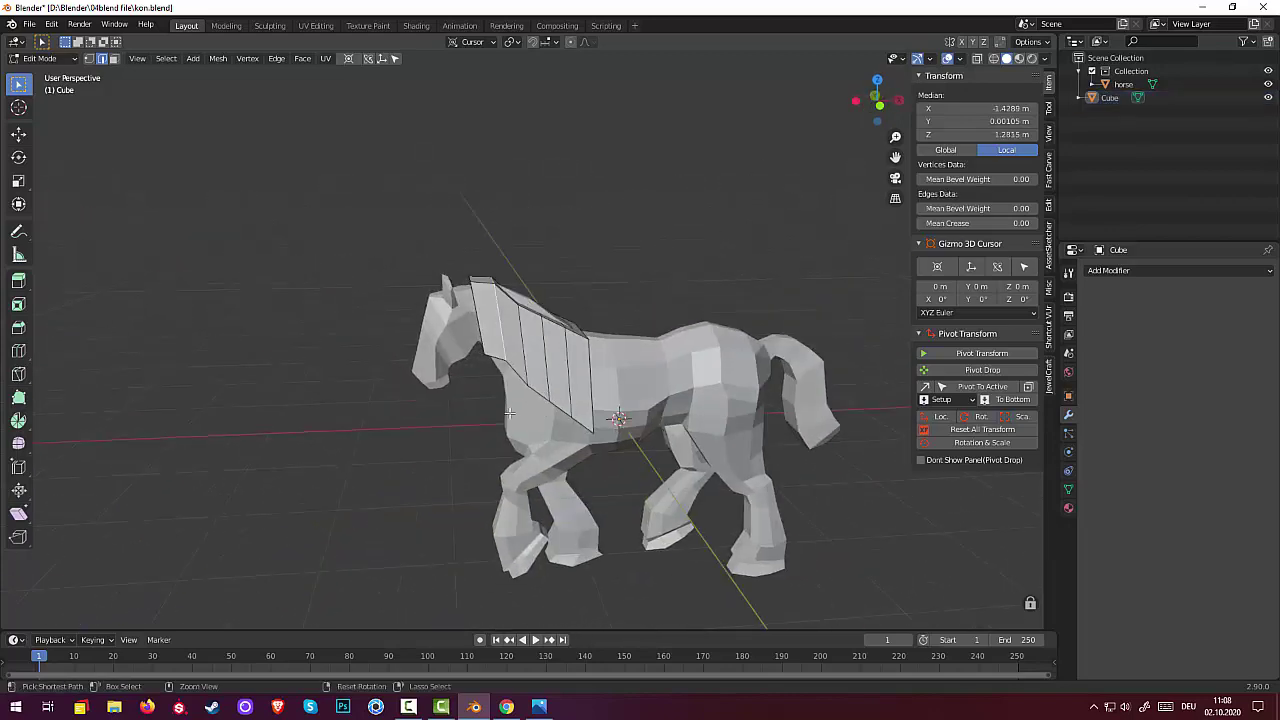
pyautogui.keyDown('ctrl'); pyautogui.click(510, 410); pyautogui.keyUp('ctrl')
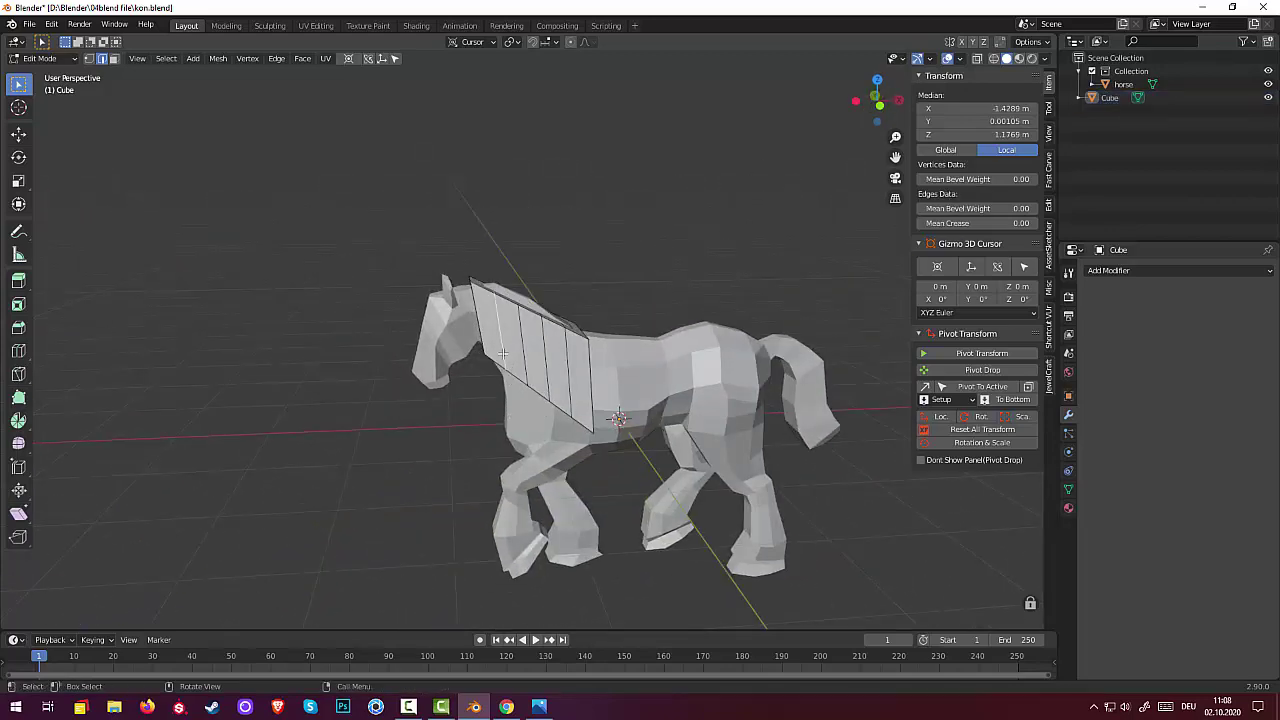
pyautogui.press('alt')
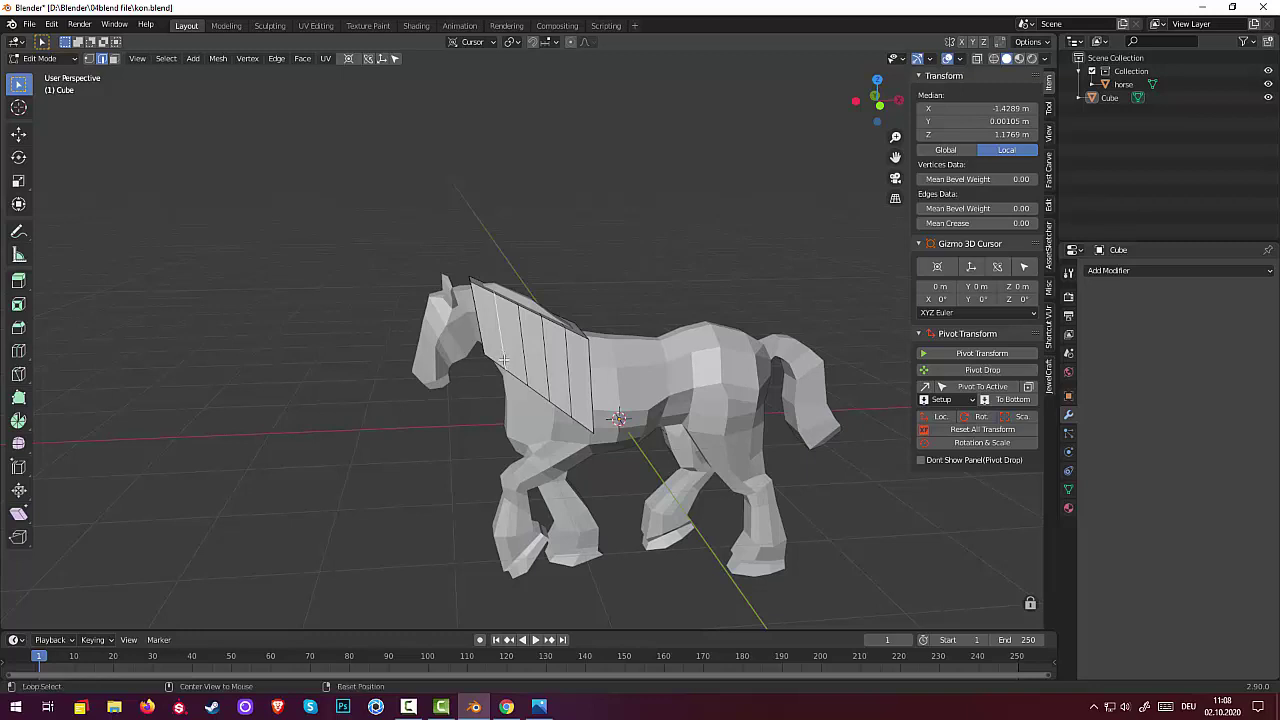
pyautogui.moveTo(504, 360)
pyautogui.mouseDown(button='middle')
pyautogui.moveTo(518, 348)
pyautogui.moveTo(501, 357)
pyautogui.mouseUp(button='middle')
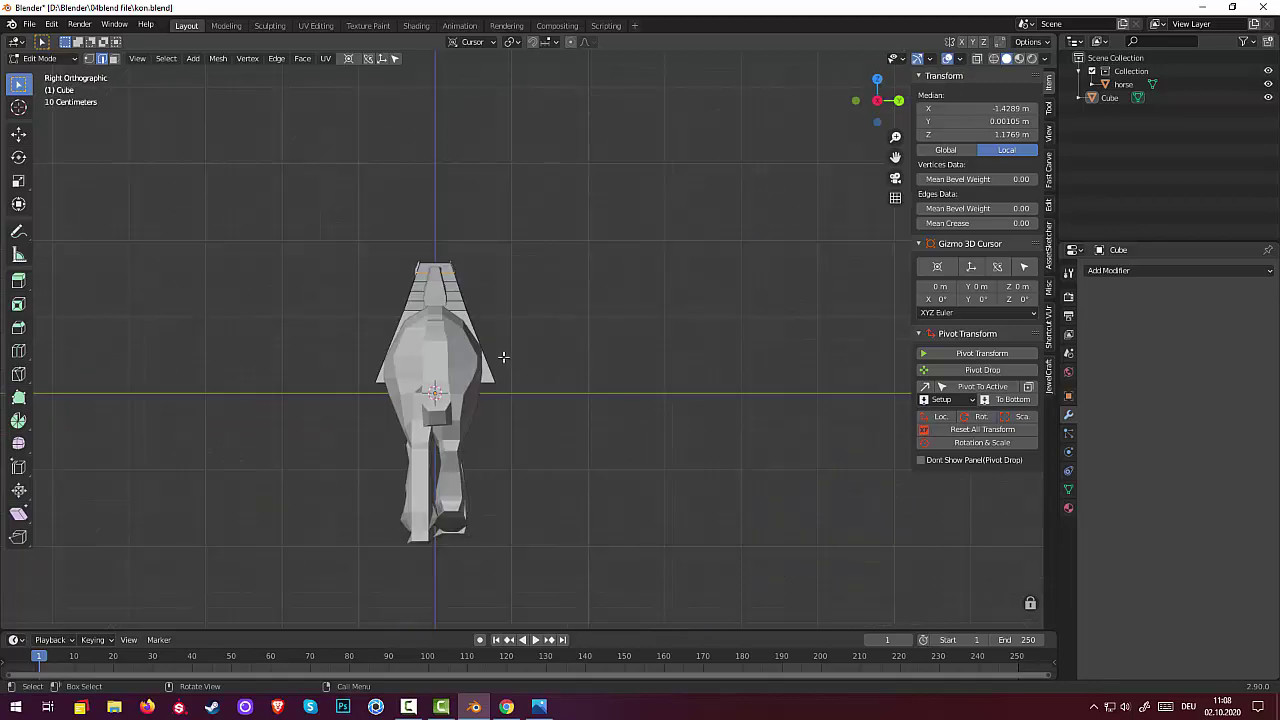
pyautogui.press('KP_1')
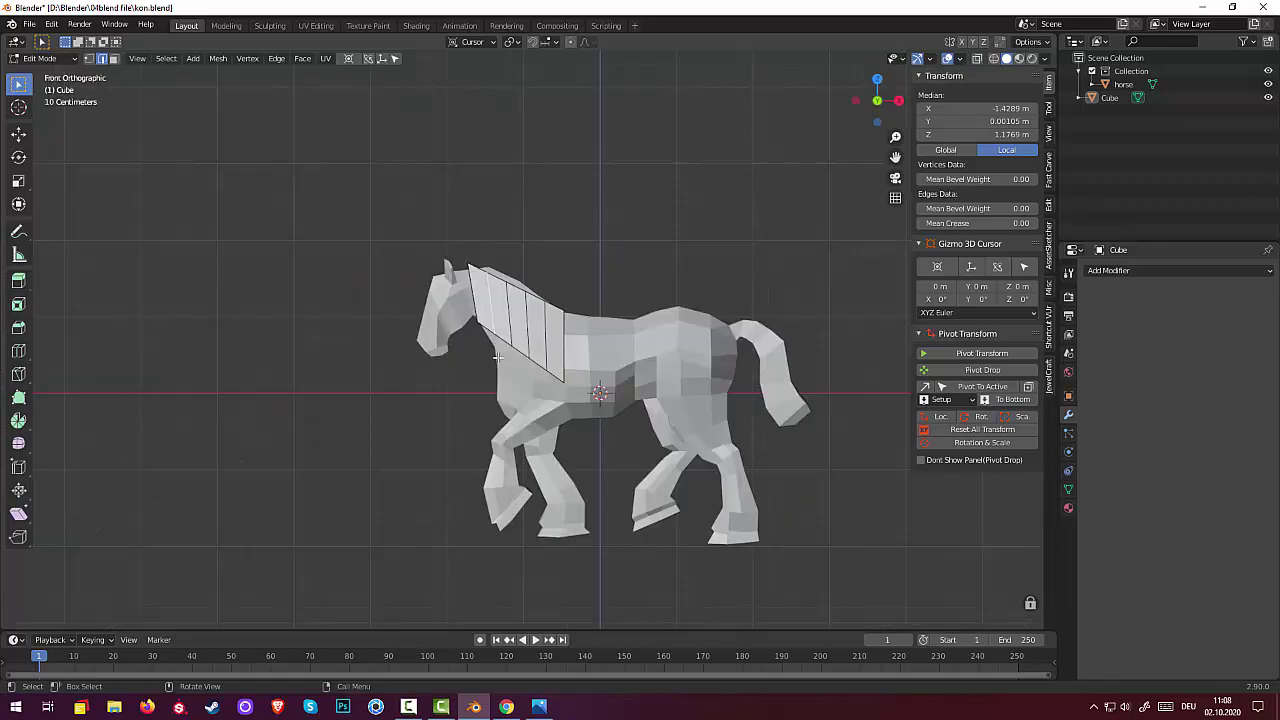
pyautogui.scroll(2, 490, 328)
pyautogui.scroll(1, 490, 328)
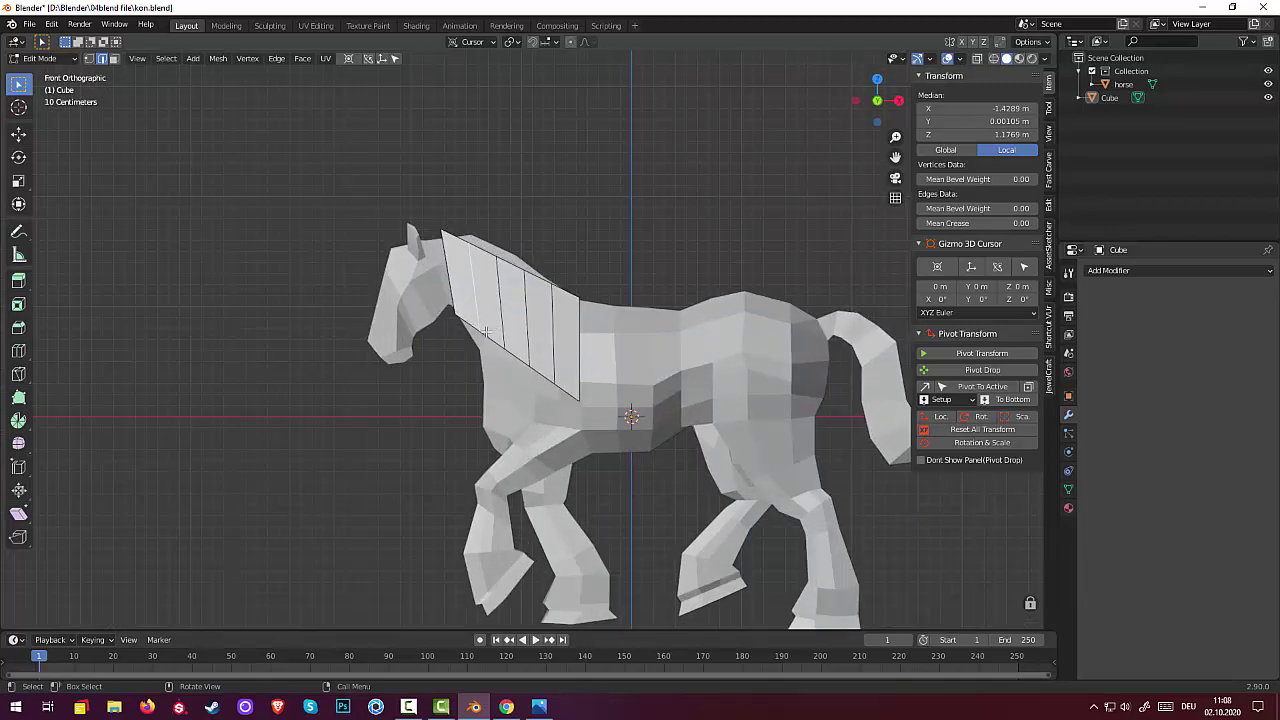
pyautogui.scroll(1, 482, 332)
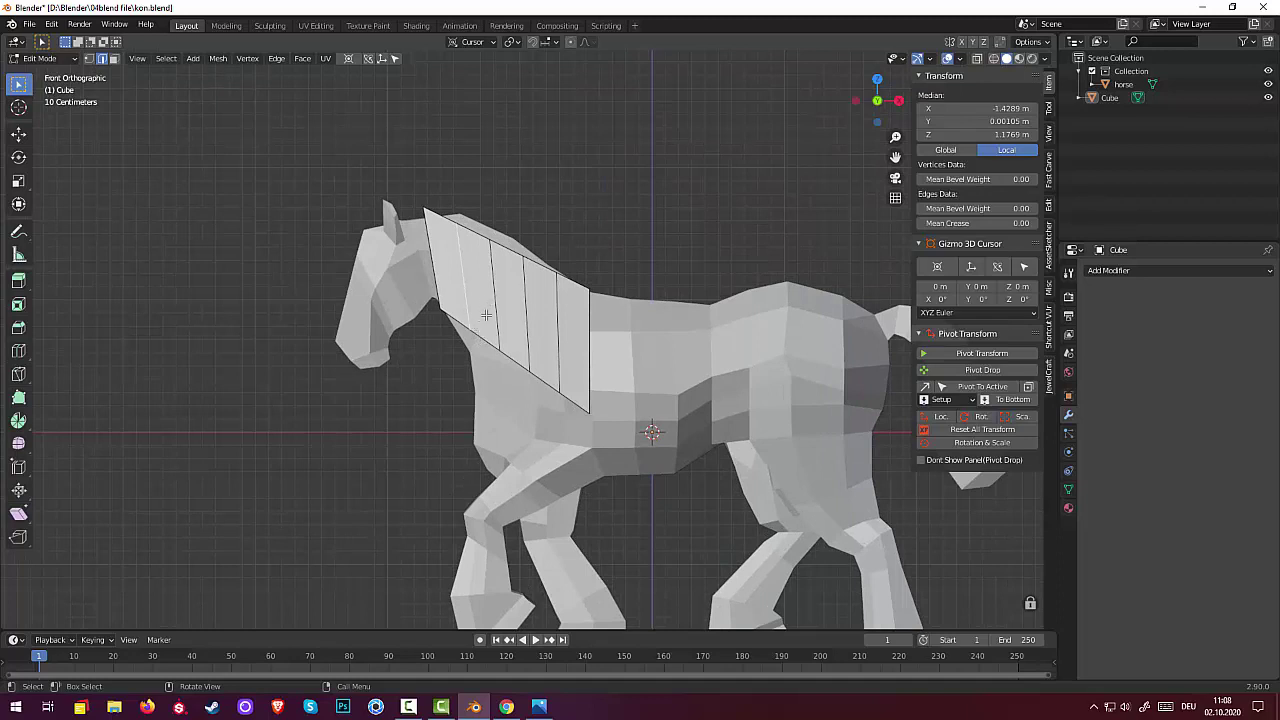
# - Raise and start rotating the section, then cancel and undo that attempt
pyautogui.press('g')
pyautogui.press('z')
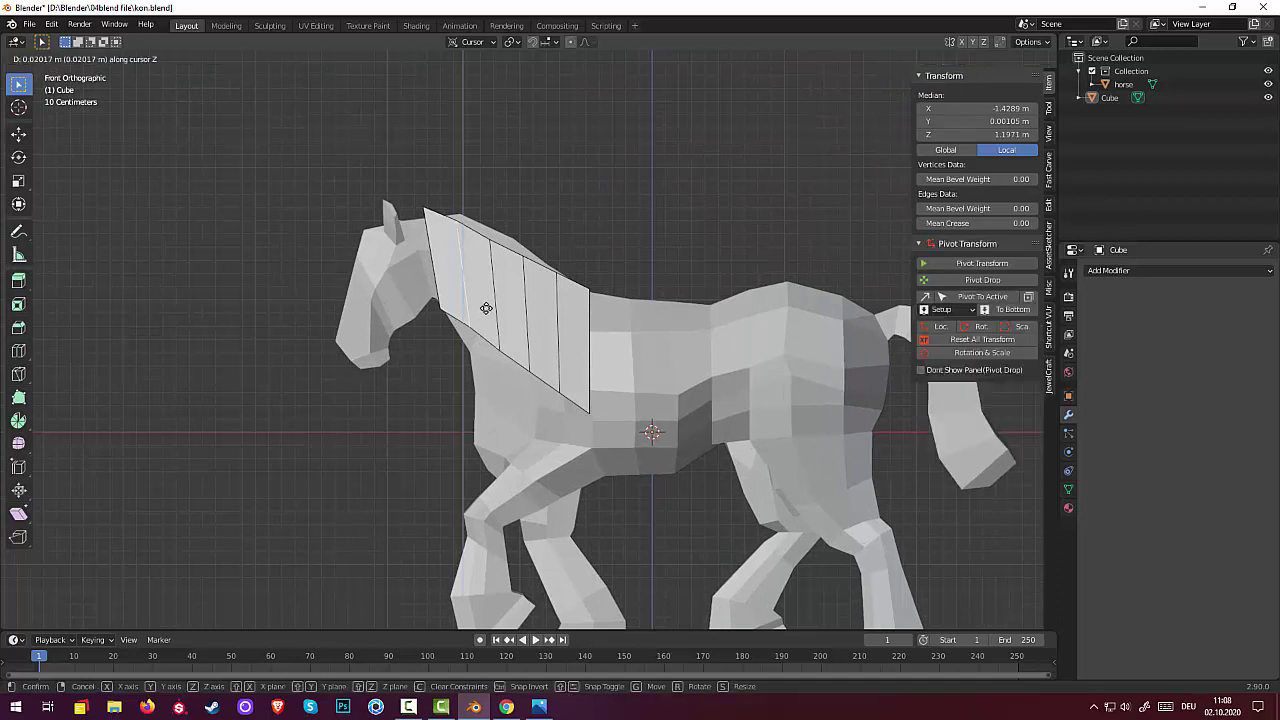
pyautogui.click(489, 292)
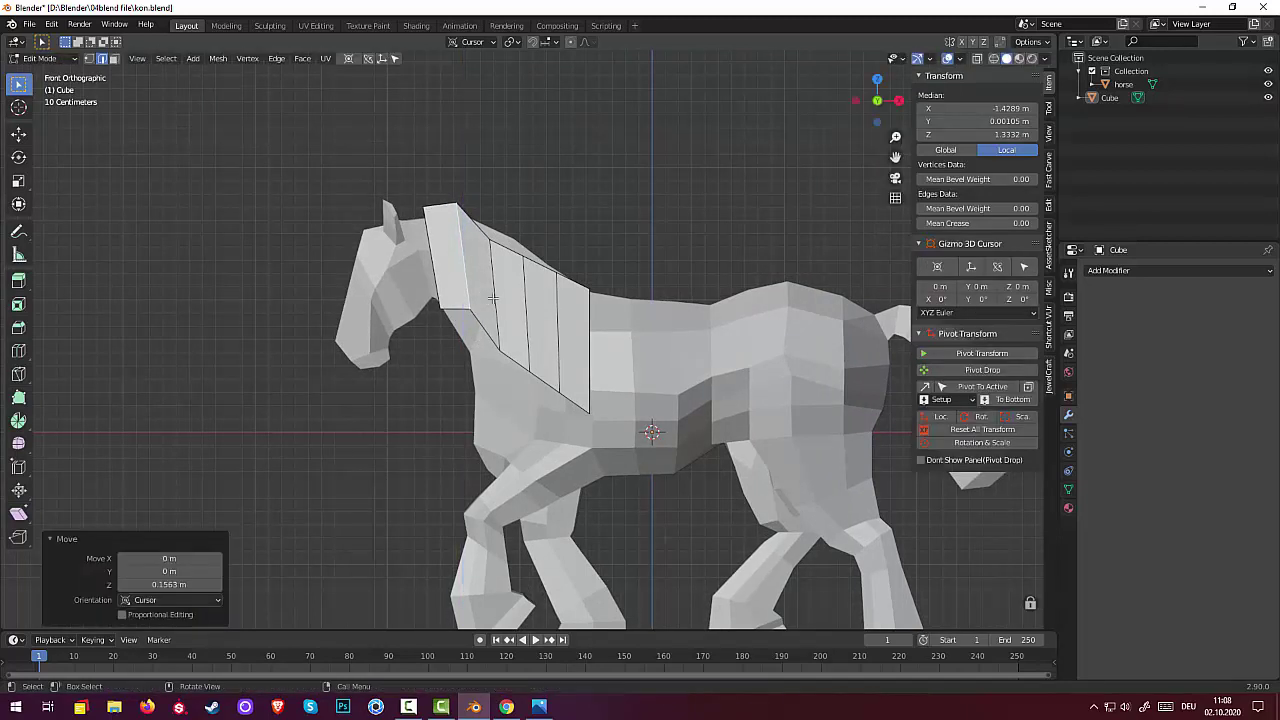
pyautogui.press('r')
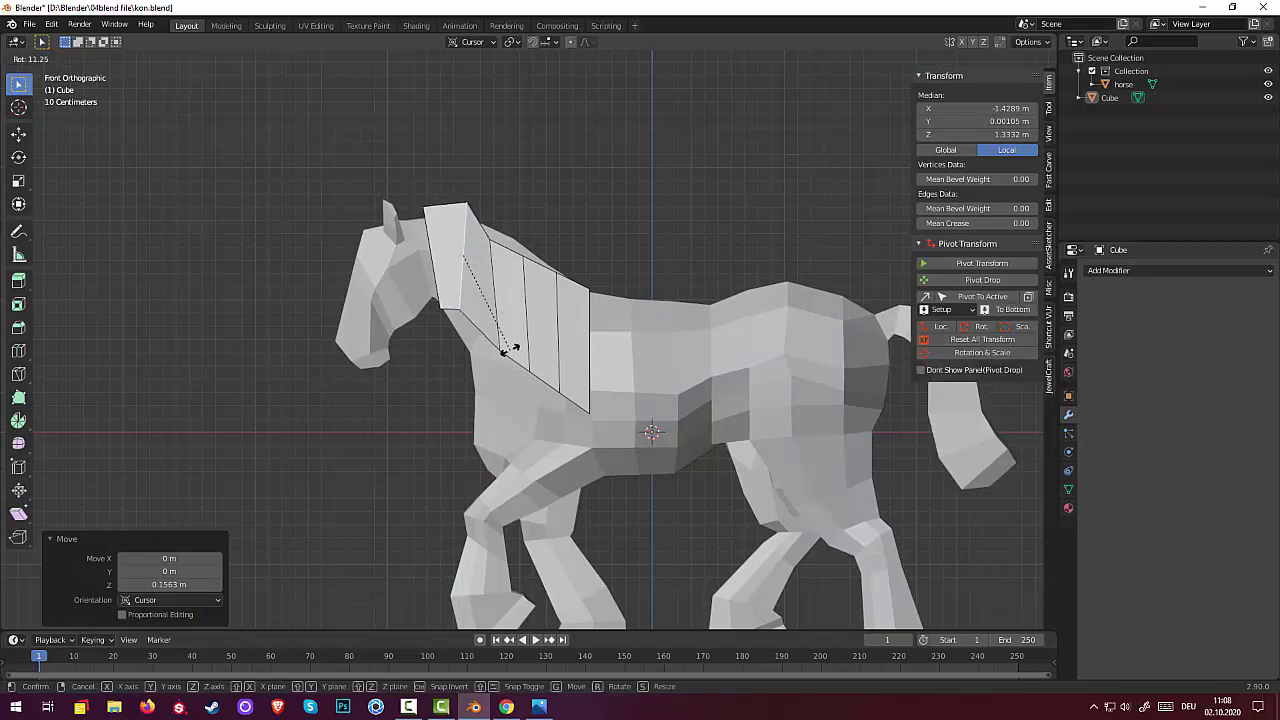
pyautogui.rightClick(513, 345)
pyautogui.hotkey('ctrl', 'z')
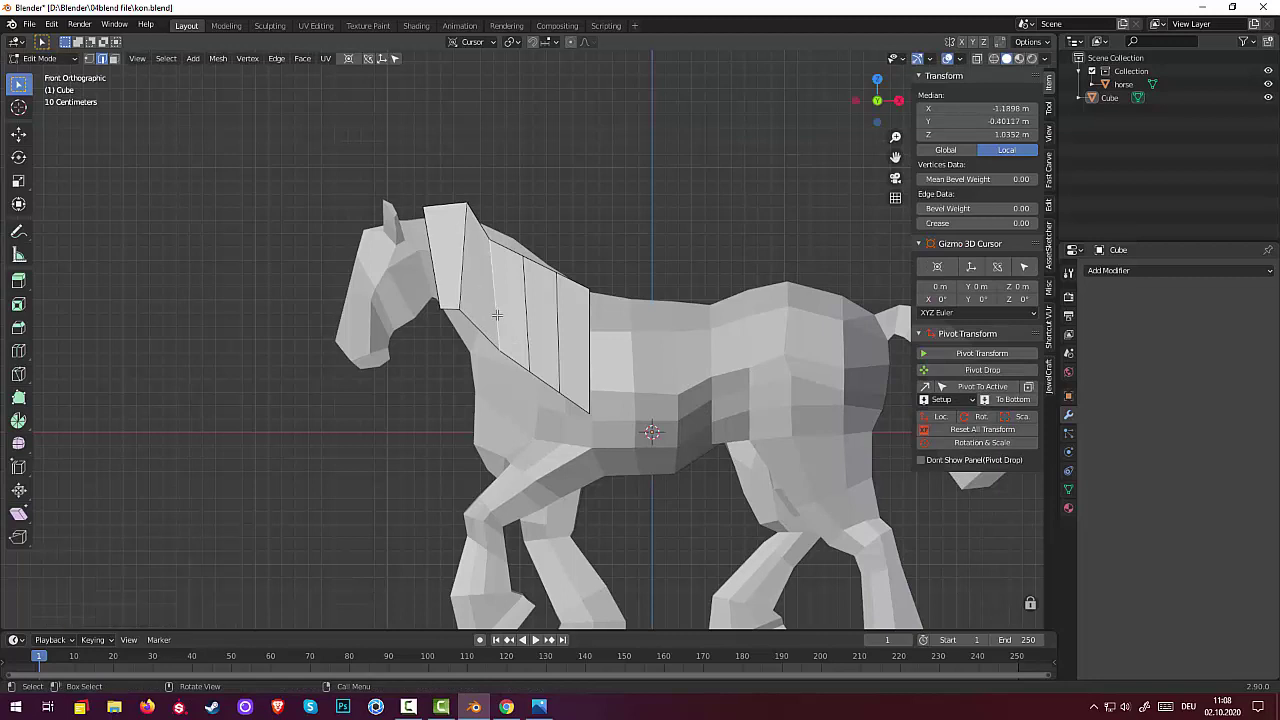
pyautogui.hotkey('ctrl', 'z')
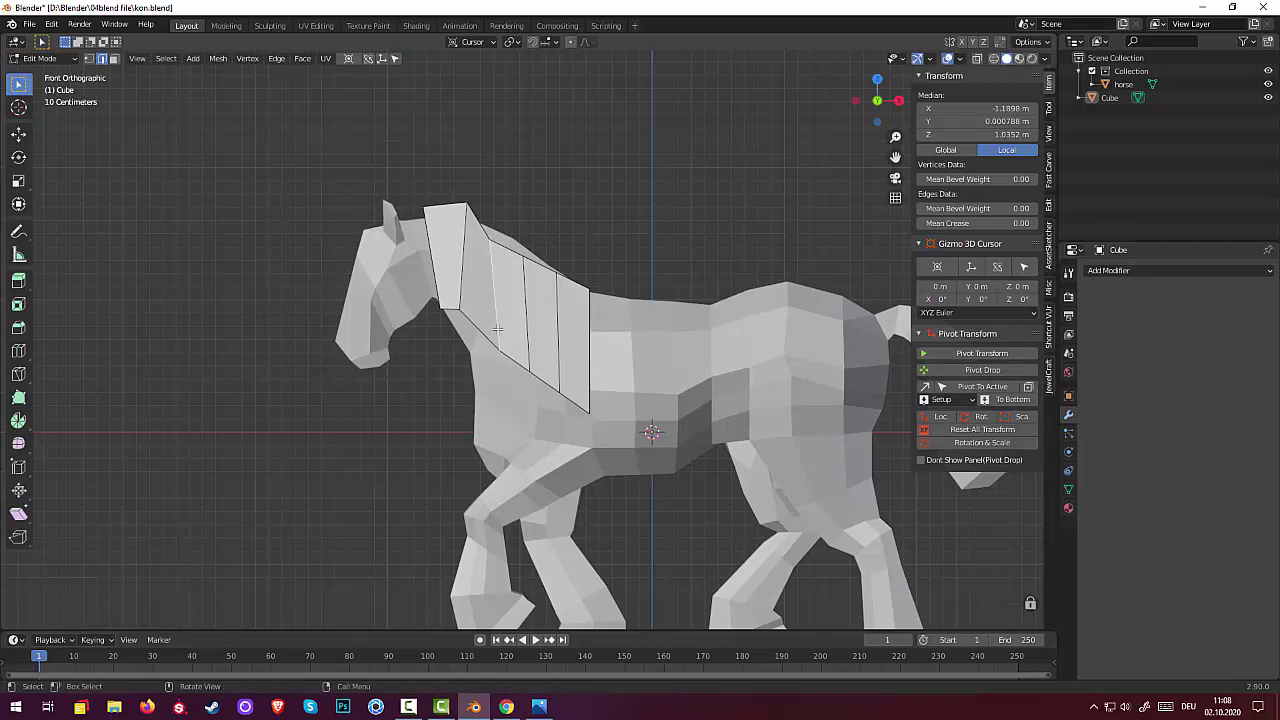
# - Raise the second mane section 0.22 m along Z and tilt it 16.7°
pyautogui.press('g')
pyautogui.press('z')
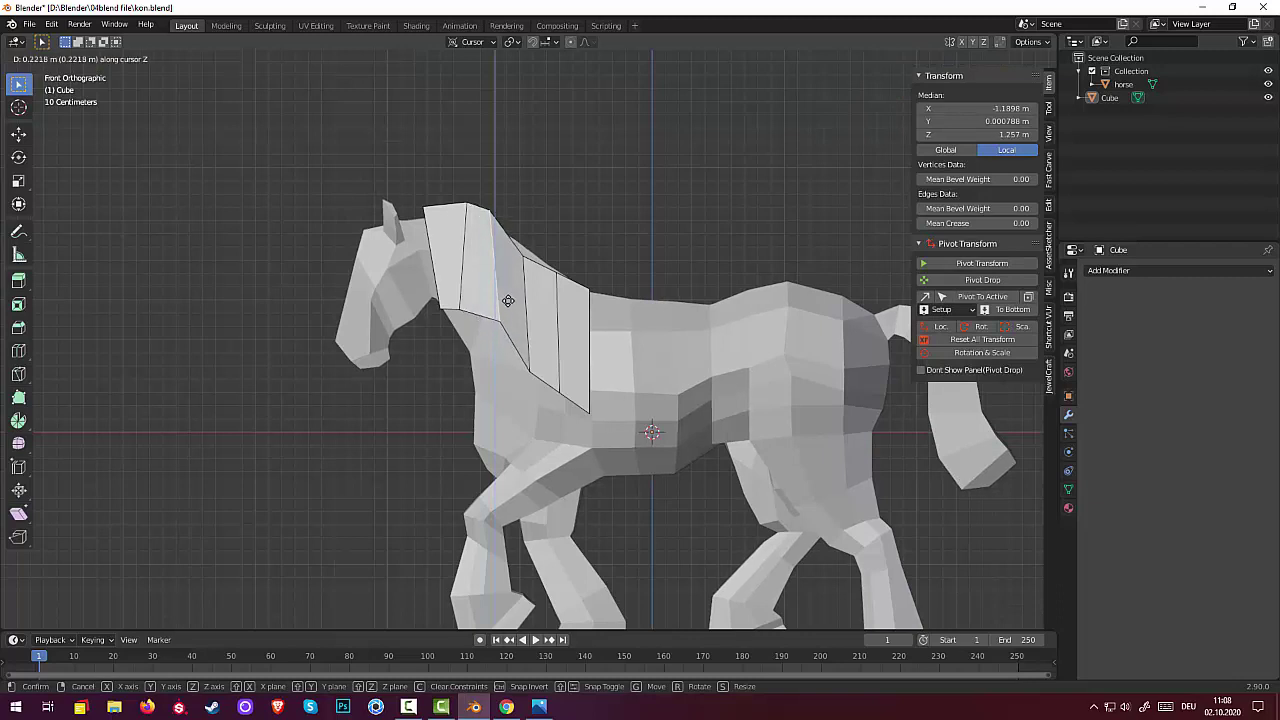
pyautogui.click(509, 300)
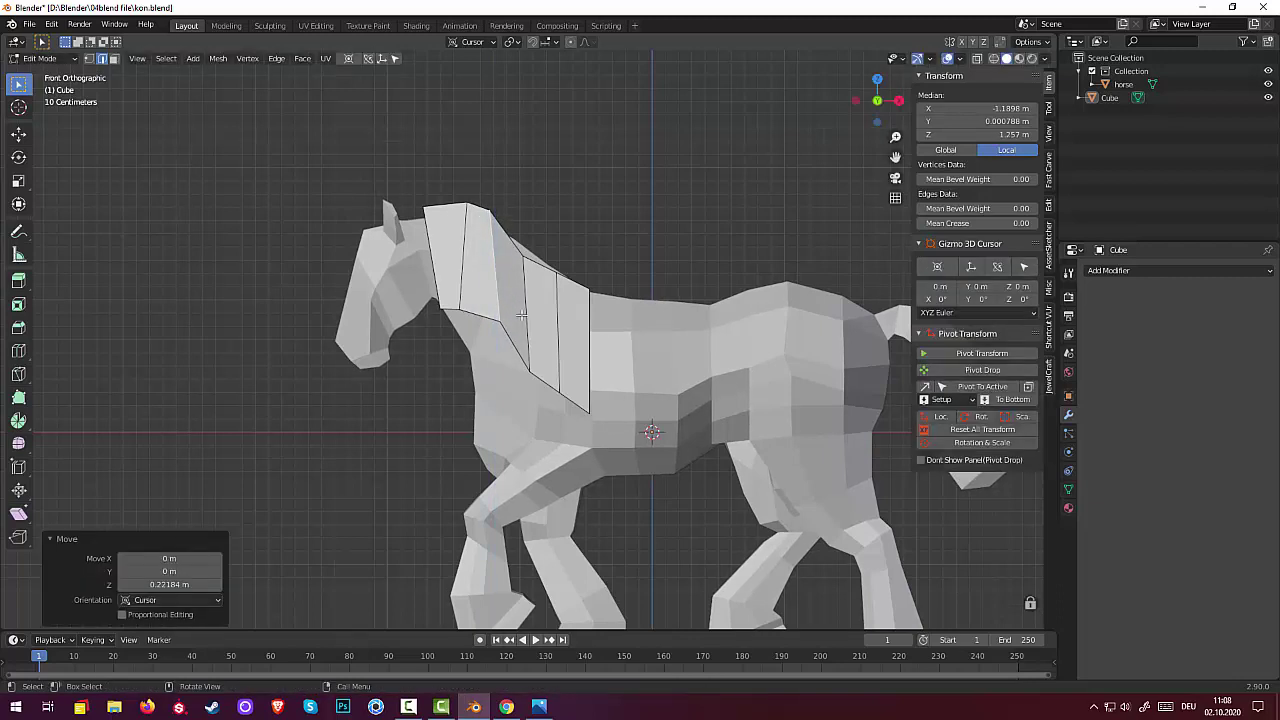
pyautogui.press('r')
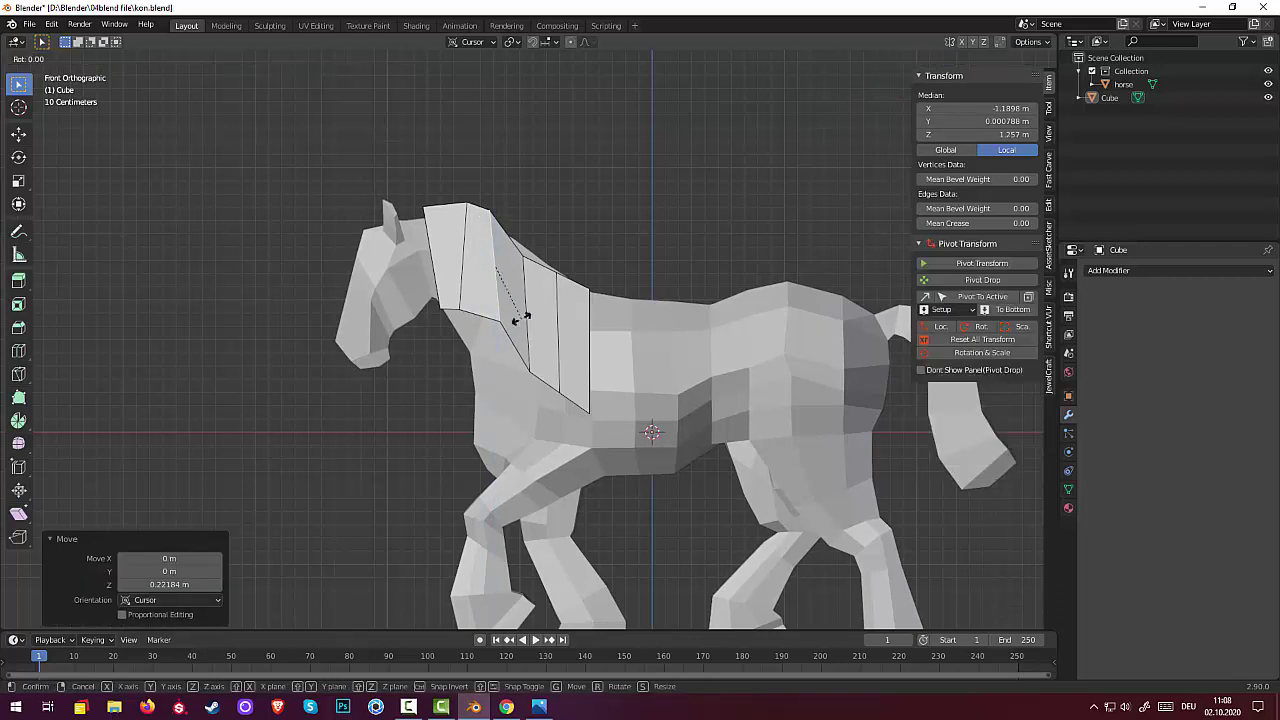
pyautogui.click(504, 321)
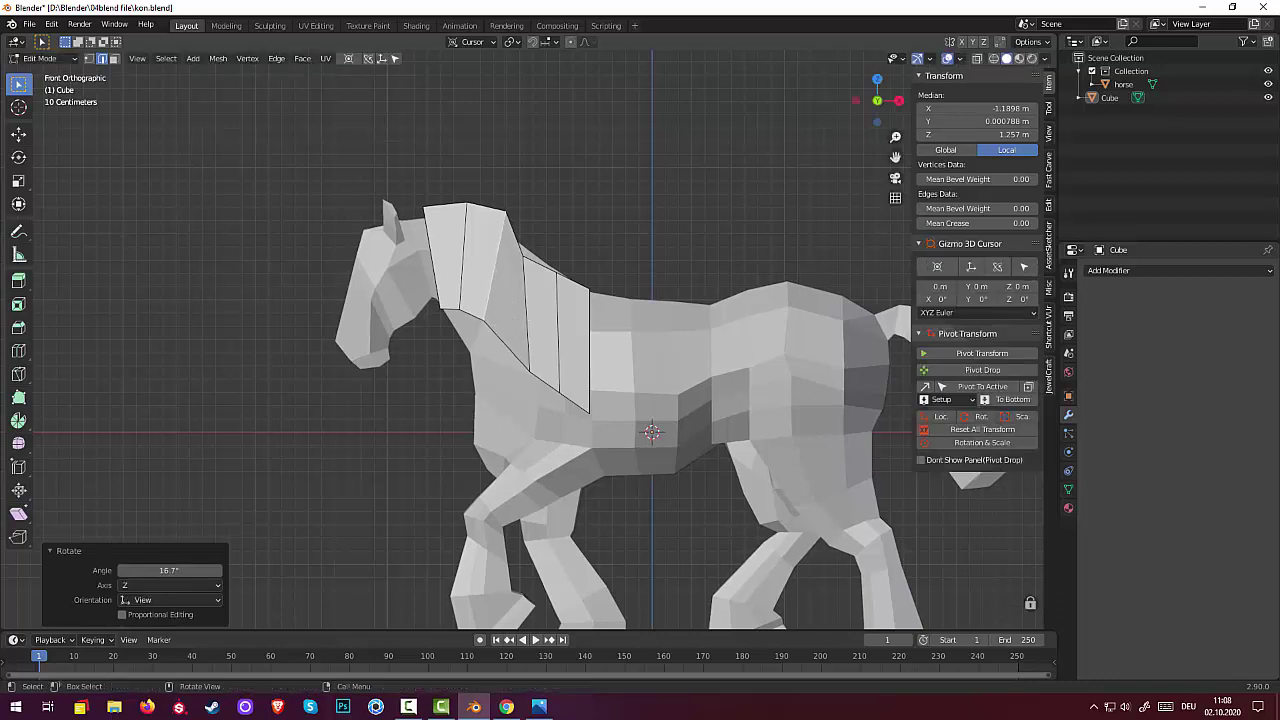
pyautogui.click(529, 333)
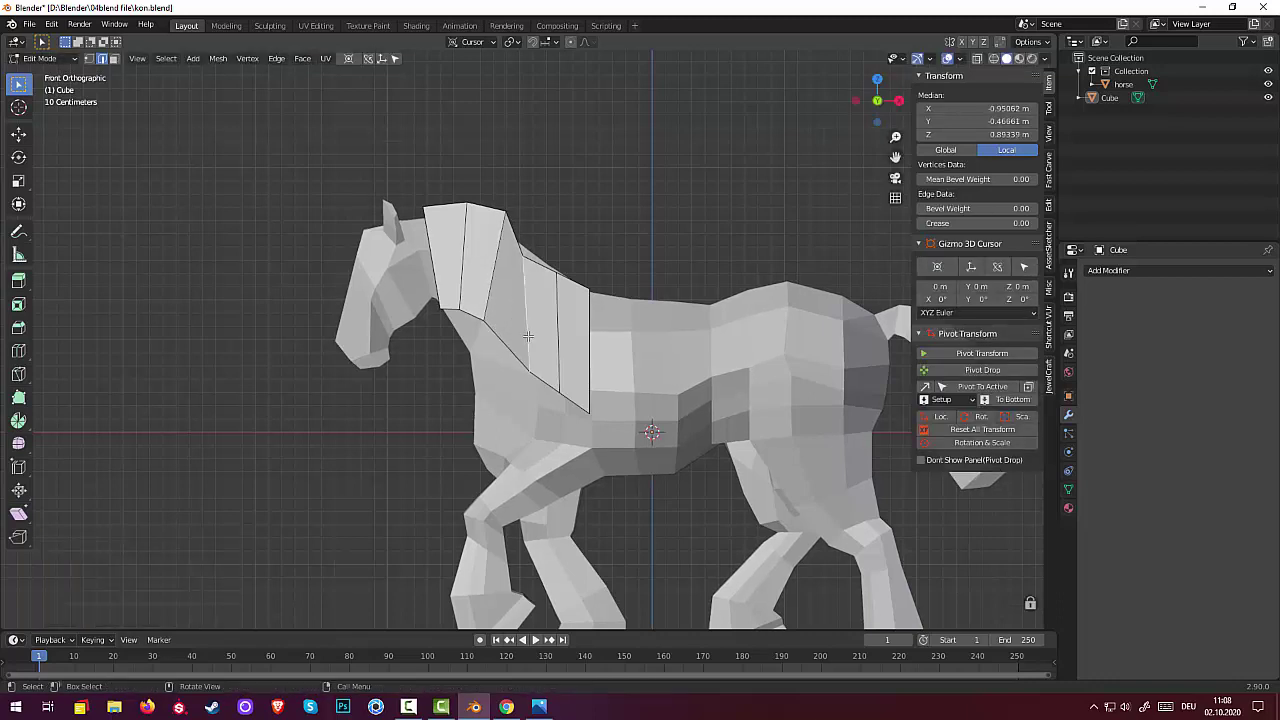
# - Raise the third mane section 0.18 m along Z and tilt it 27.2°
pyautogui.keyDown('shift'); pyautogui.click(529, 335); pyautogui.keyUp('shift')
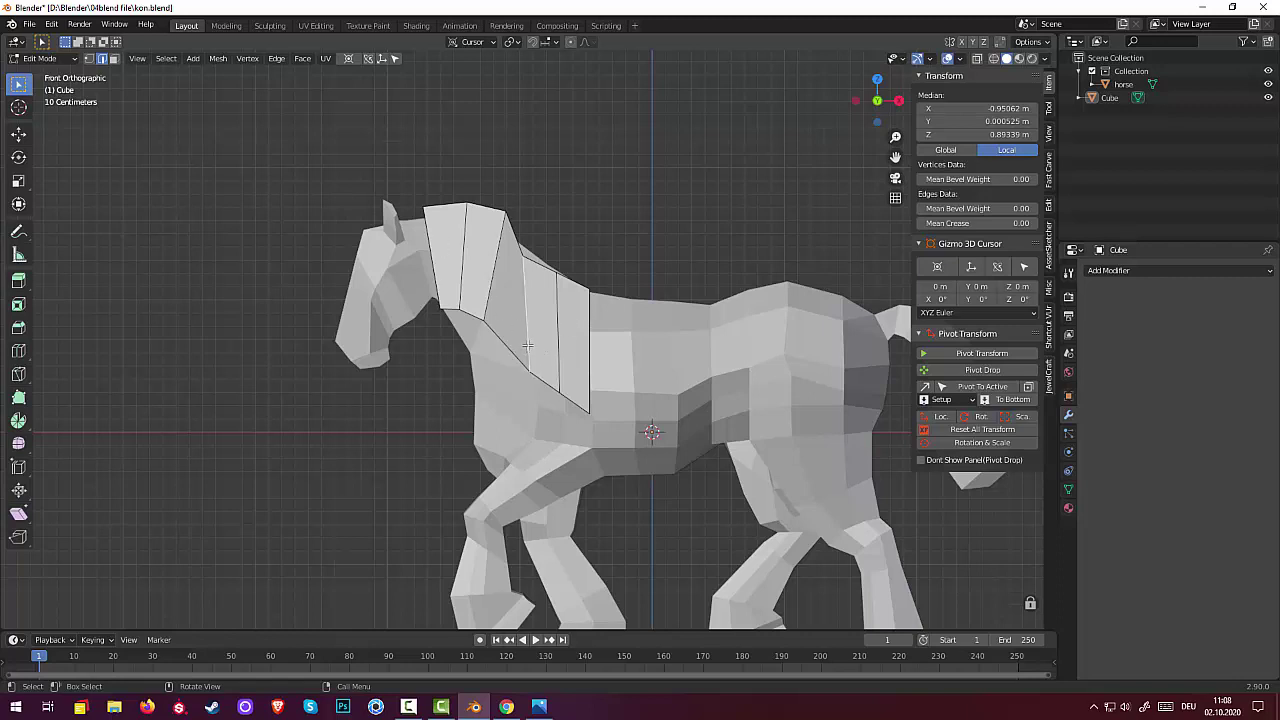
pyautogui.press('g')
pyautogui.press('z')
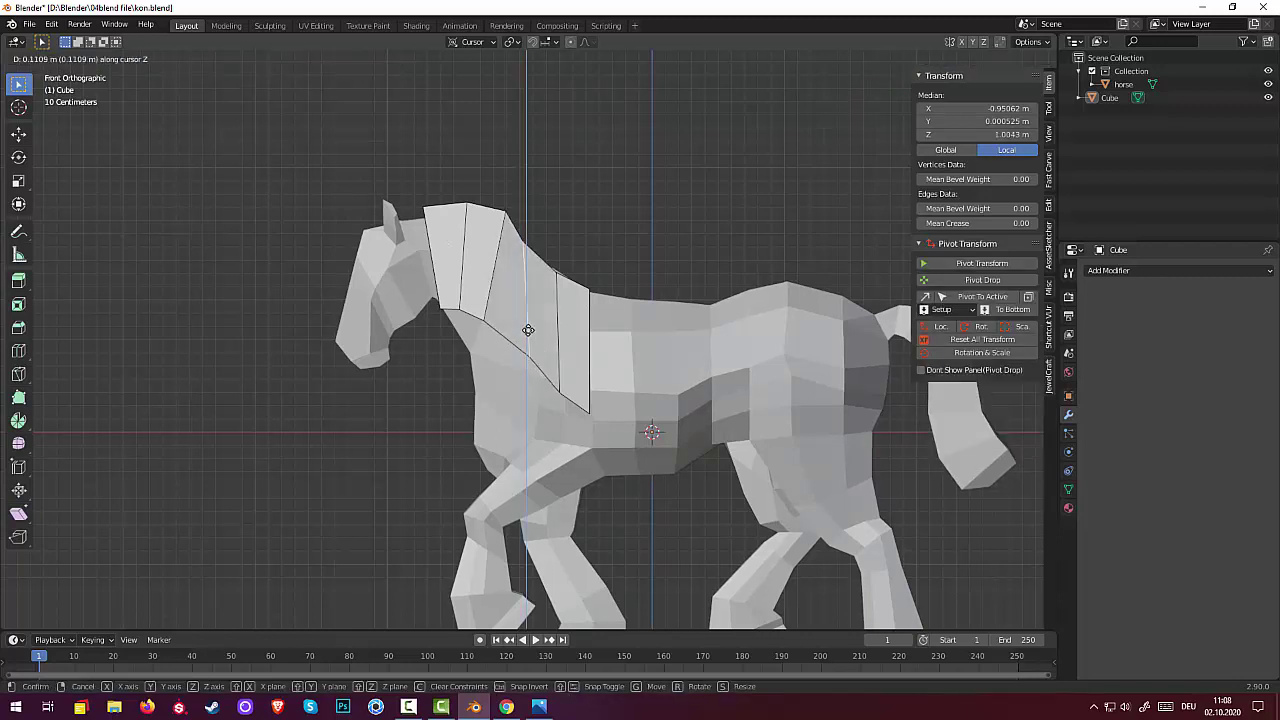
pyautogui.click(534, 321)
pyautogui.press('r')
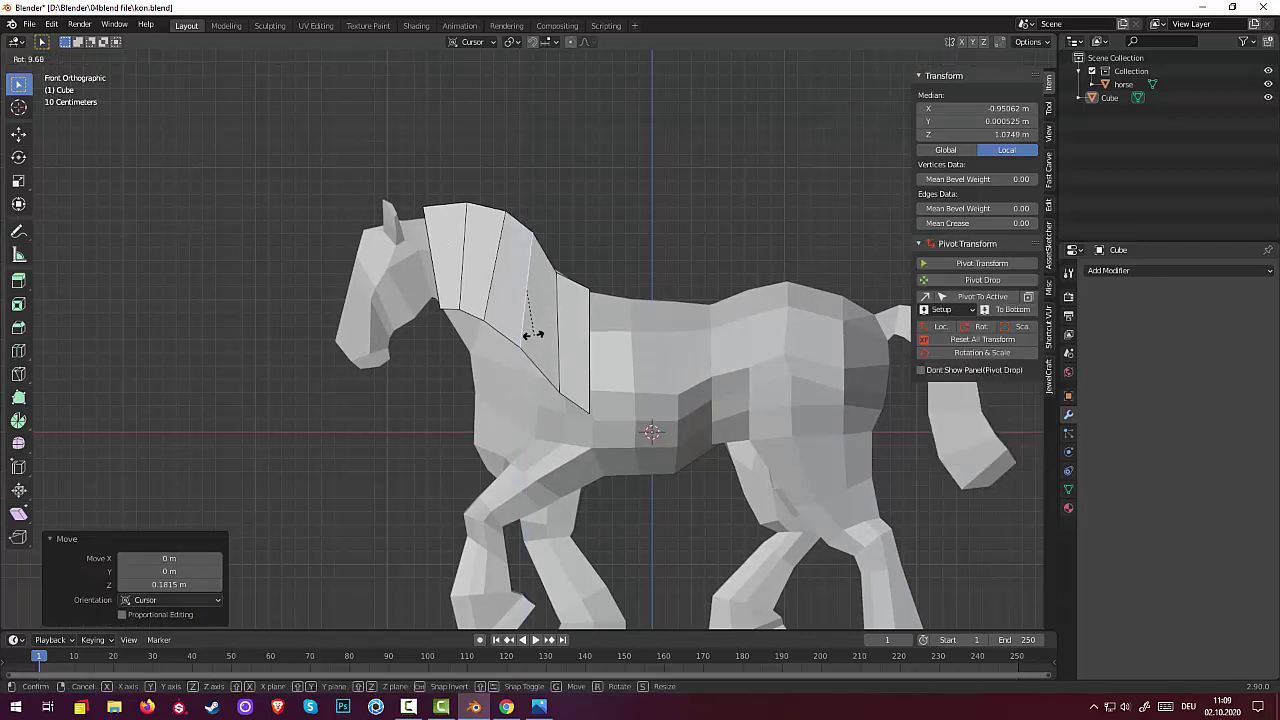
pyautogui.click(521, 329)
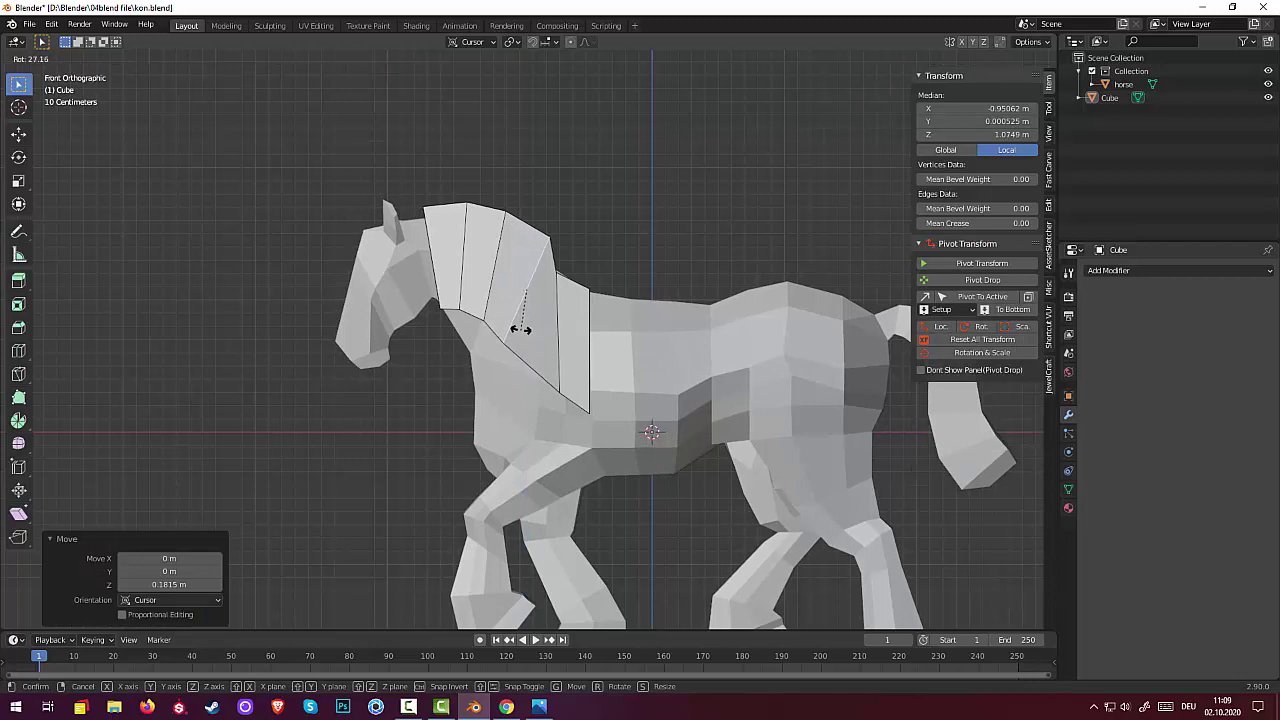
# - Squash the section to 0.812 in Z, tilt it back -4.6°, and nudge it into line
pyautogui.press('s')
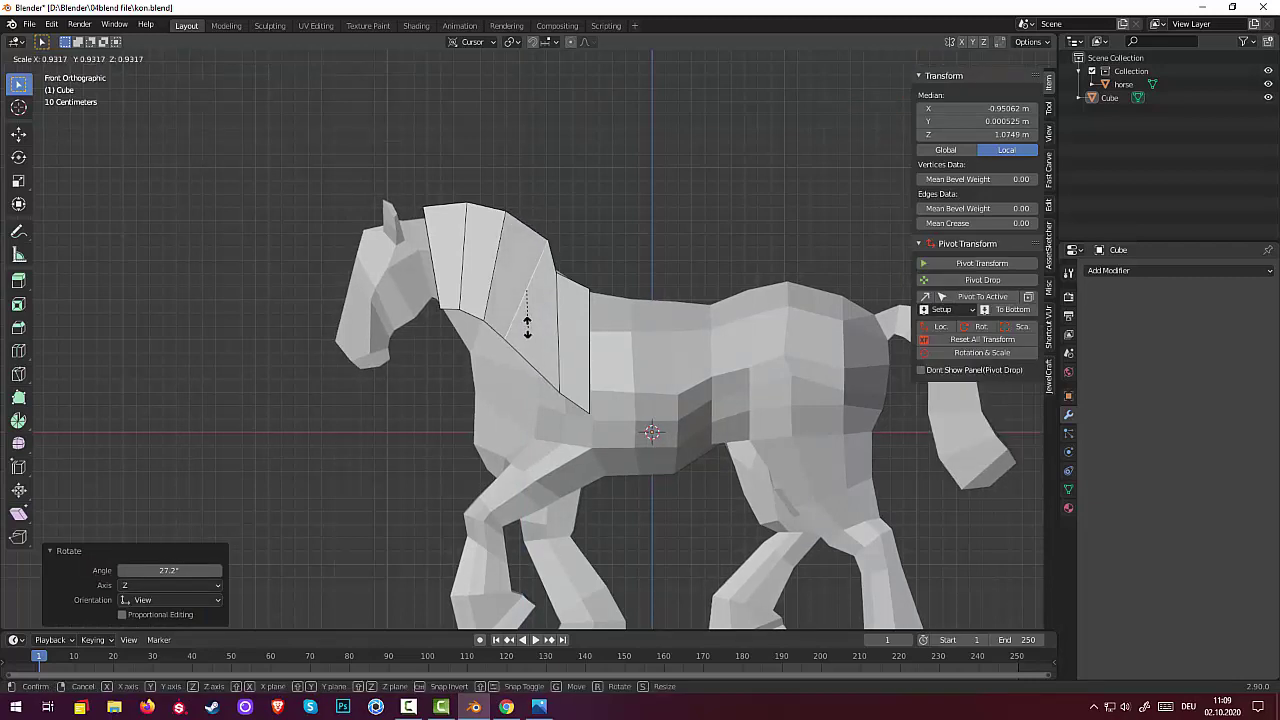
pyautogui.press('Escape')
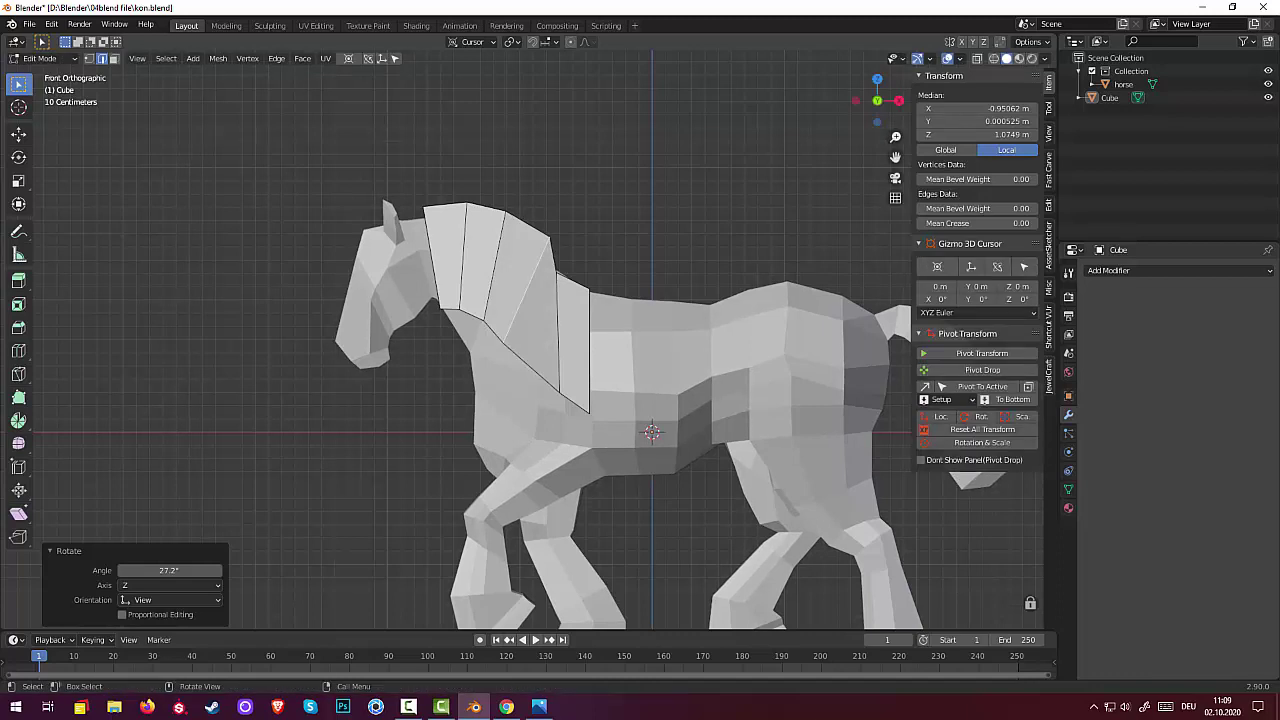
pyautogui.press('s')
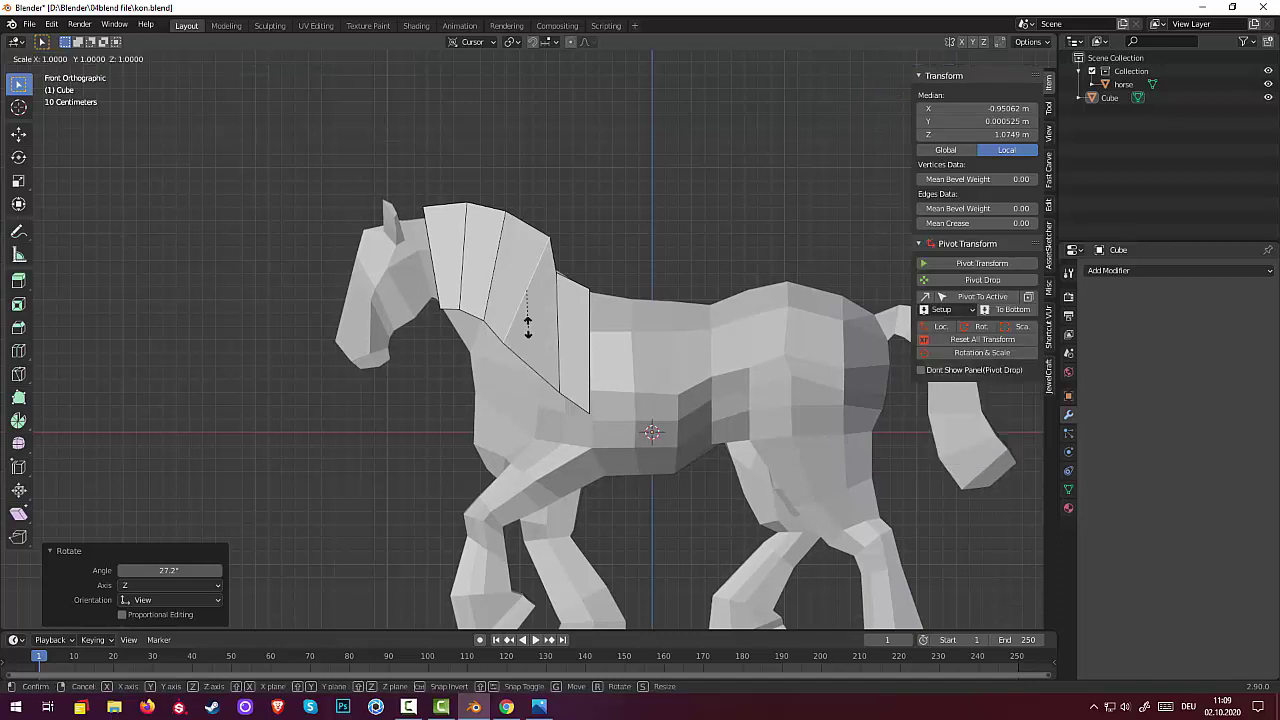
pyautogui.press('z')
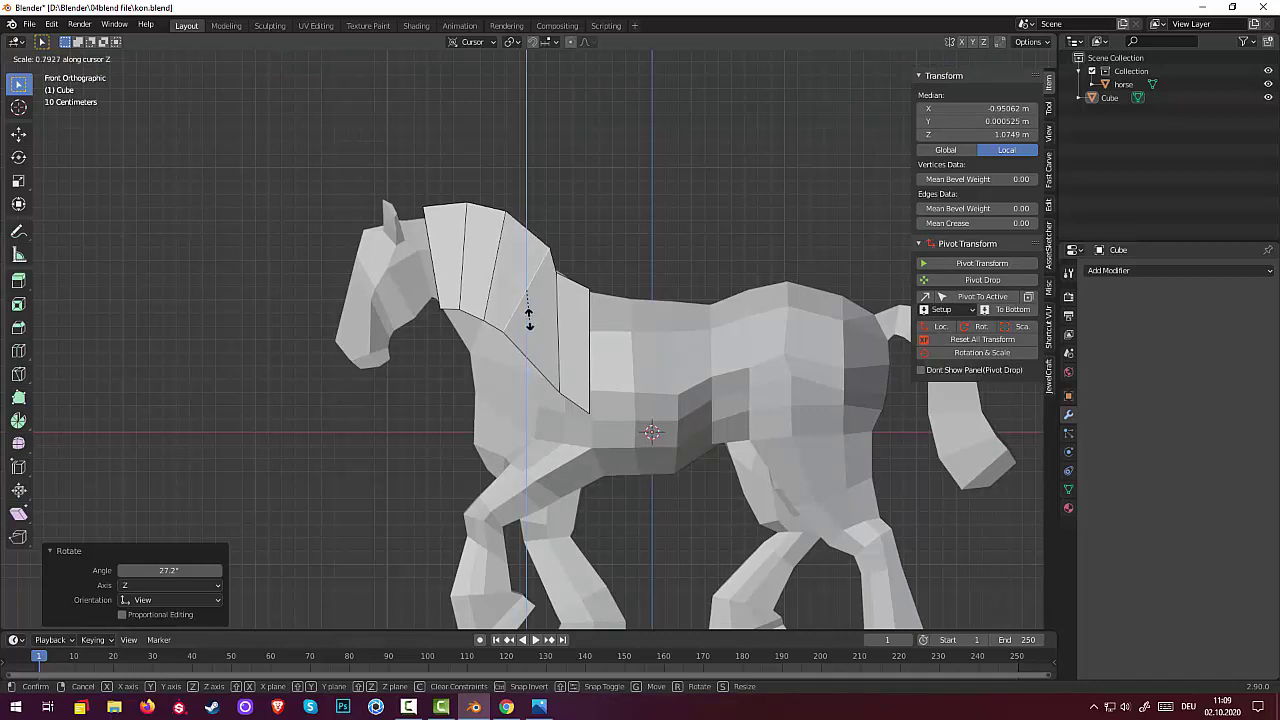
pyautogui.click(530, 321)
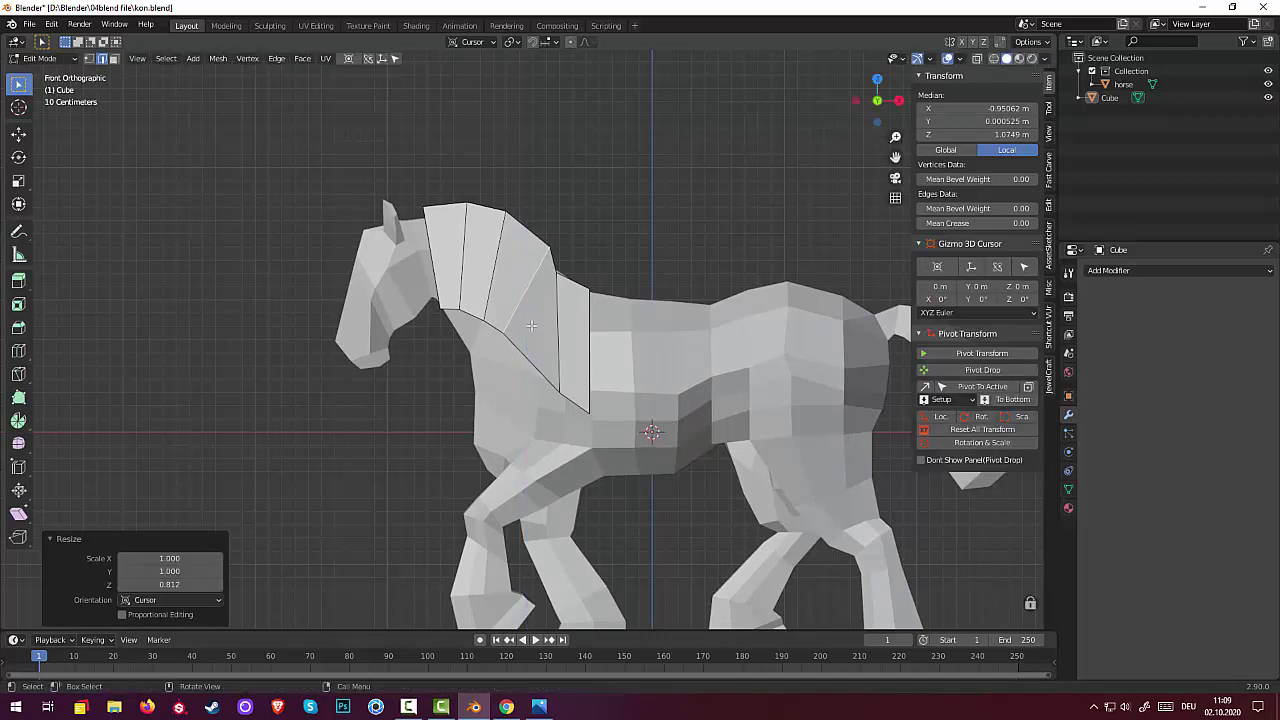
pyautogui.press('r')
pyautogui.click(534, 323)
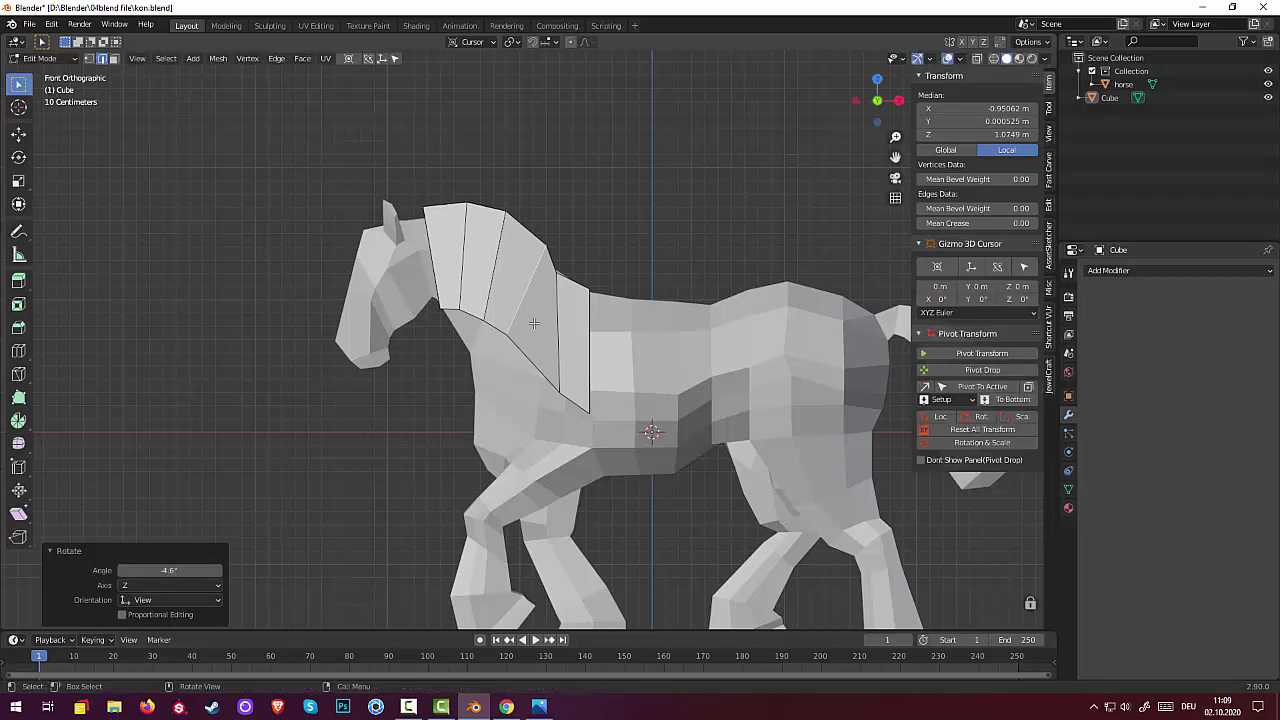
pyautogui.press('g')
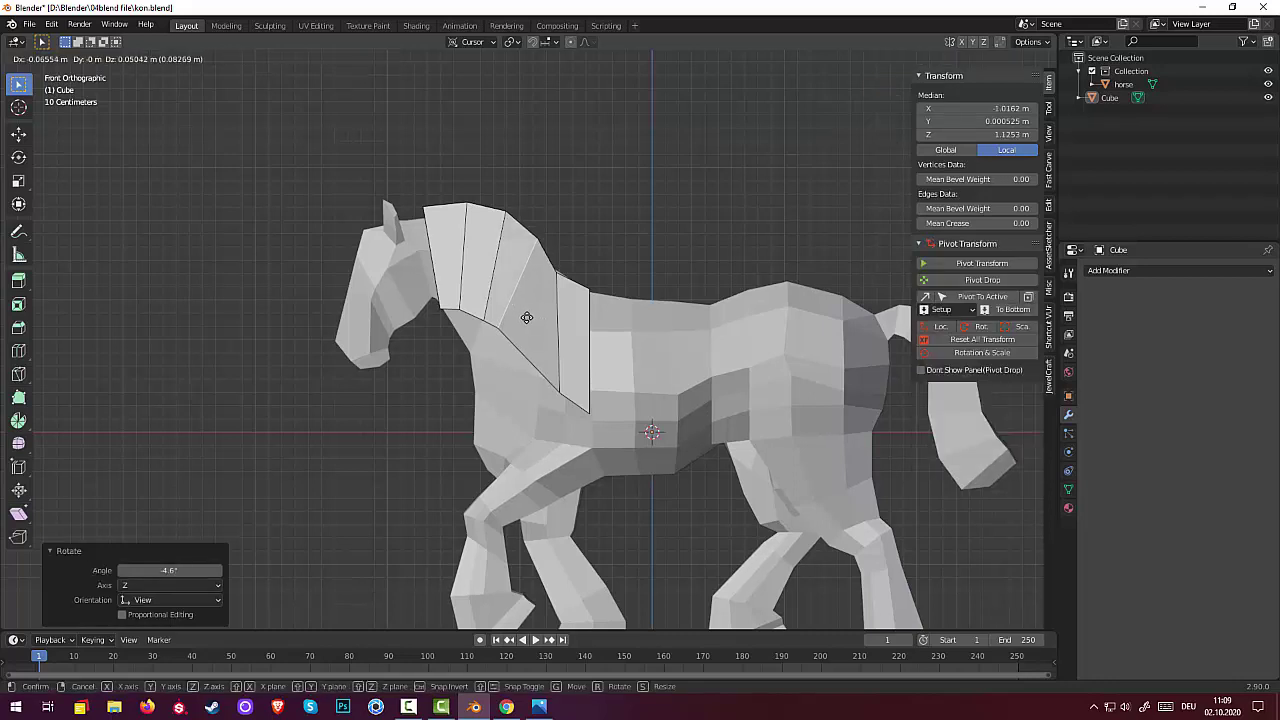
pyautogui.click(530, 319)
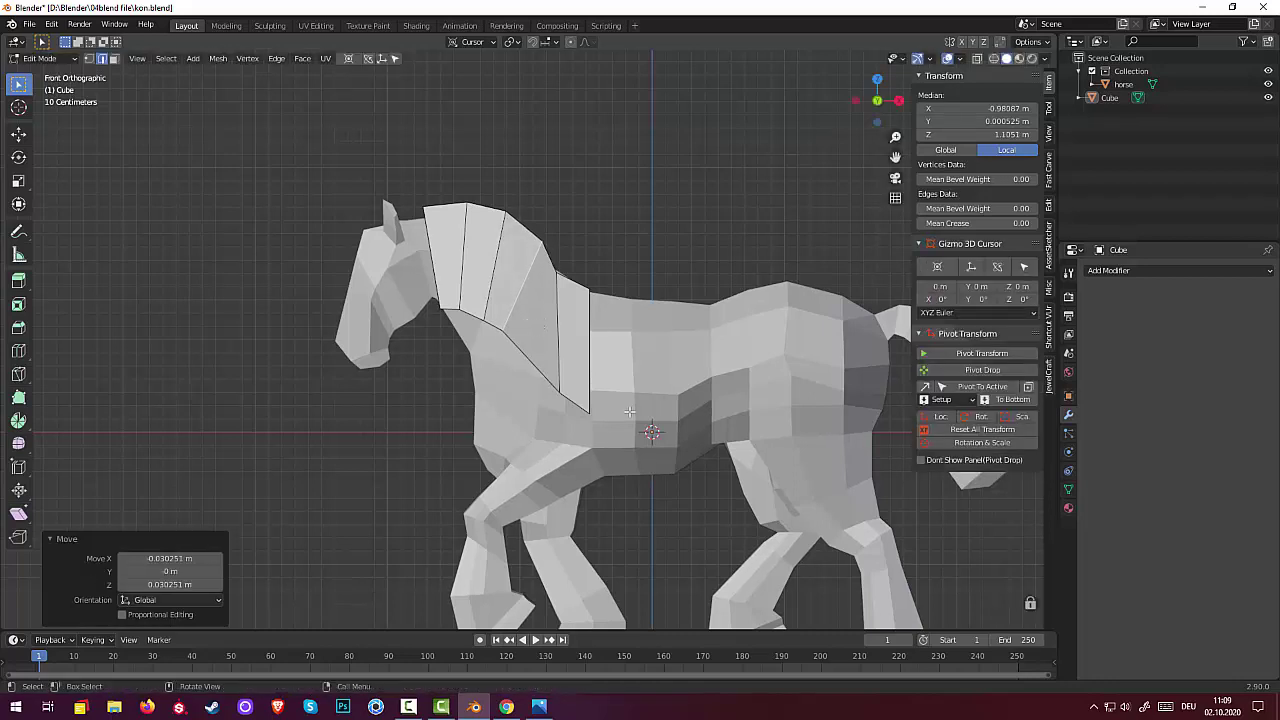
# - Select the last mane section, tilt it 29.5° about Y, and shrink it to 0.879
pyautogui.click(557, 335)
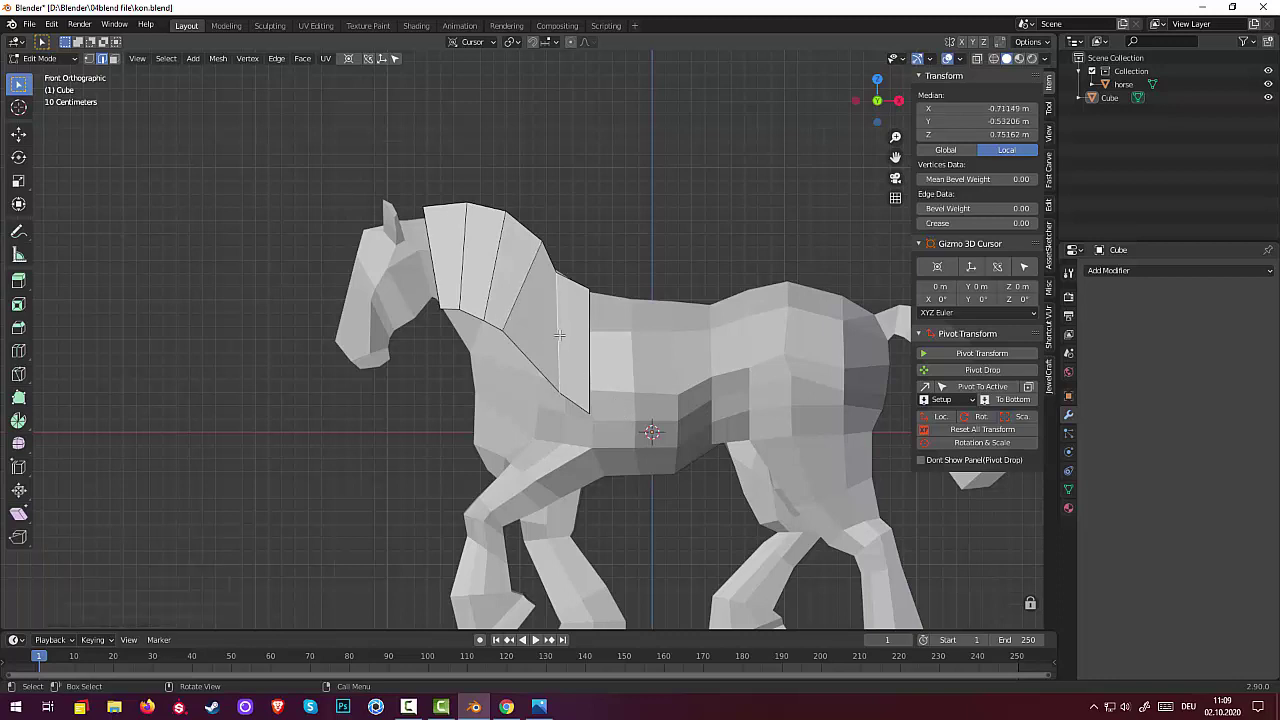
pyautogui.keyDown('shift'); pyautogui.click(560, 335); pyautogui.keyUp('shift')
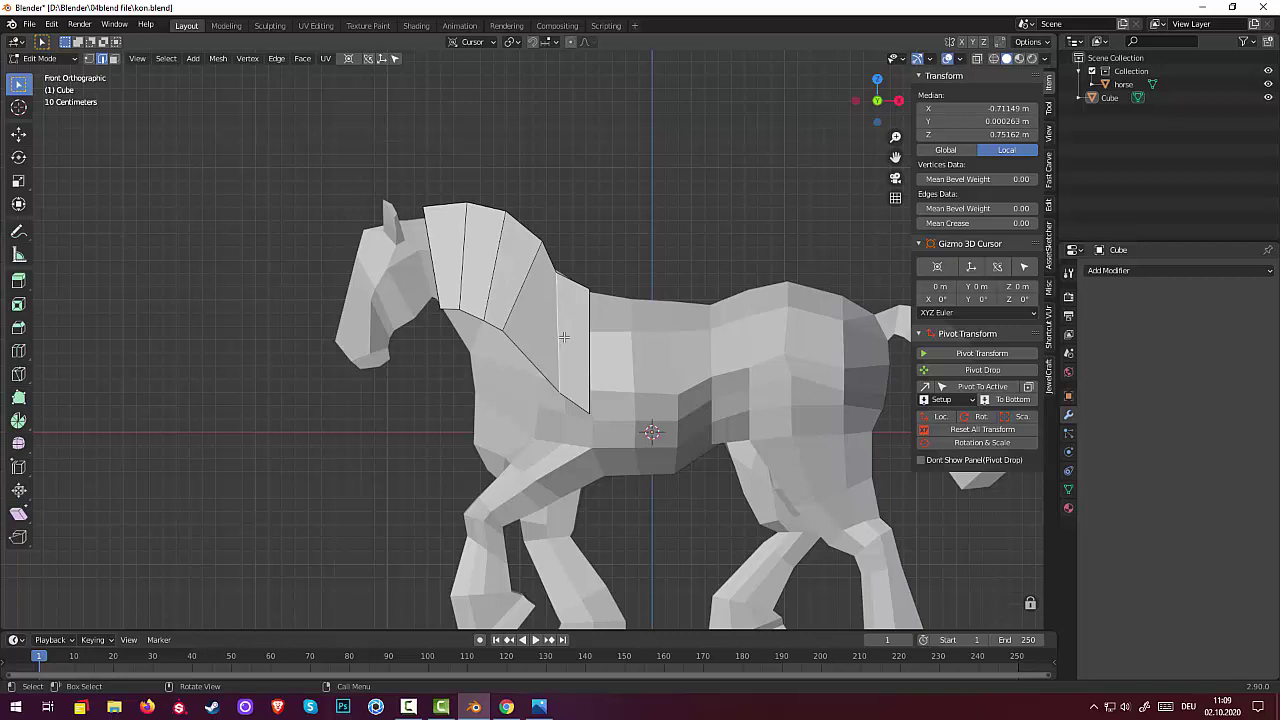
pyautogui.press('r')
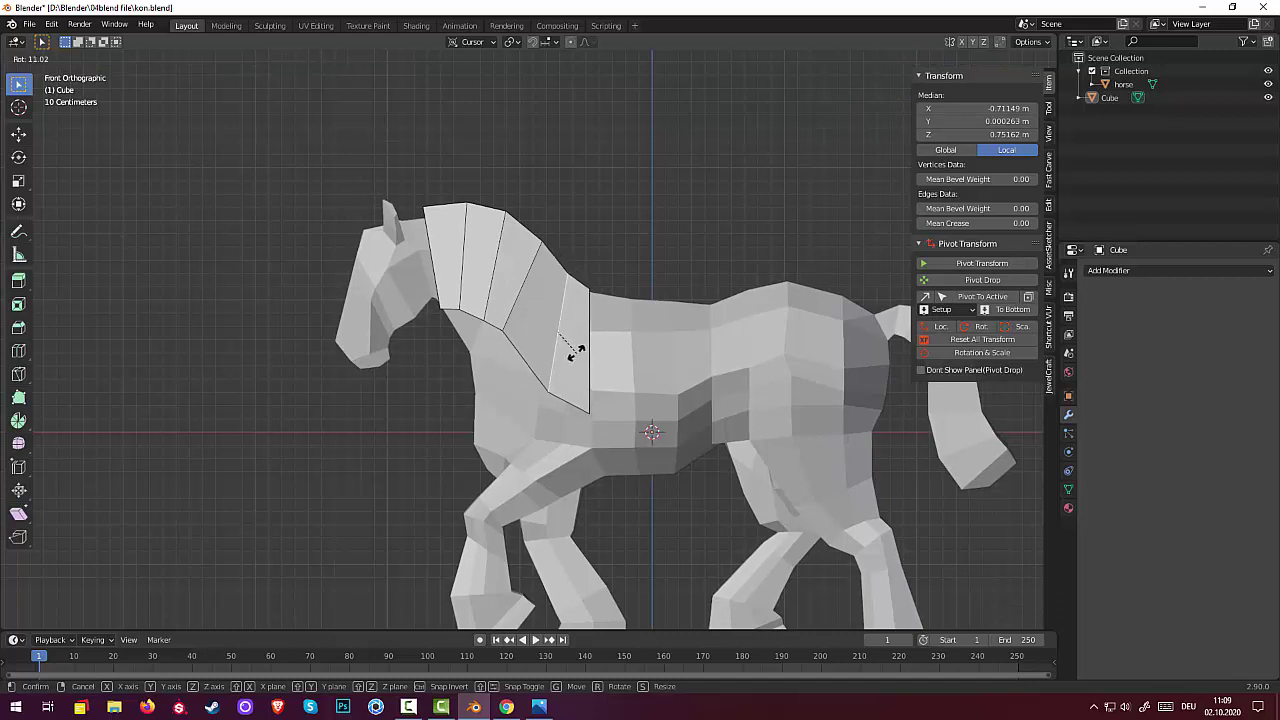
pyautogui.press('y')
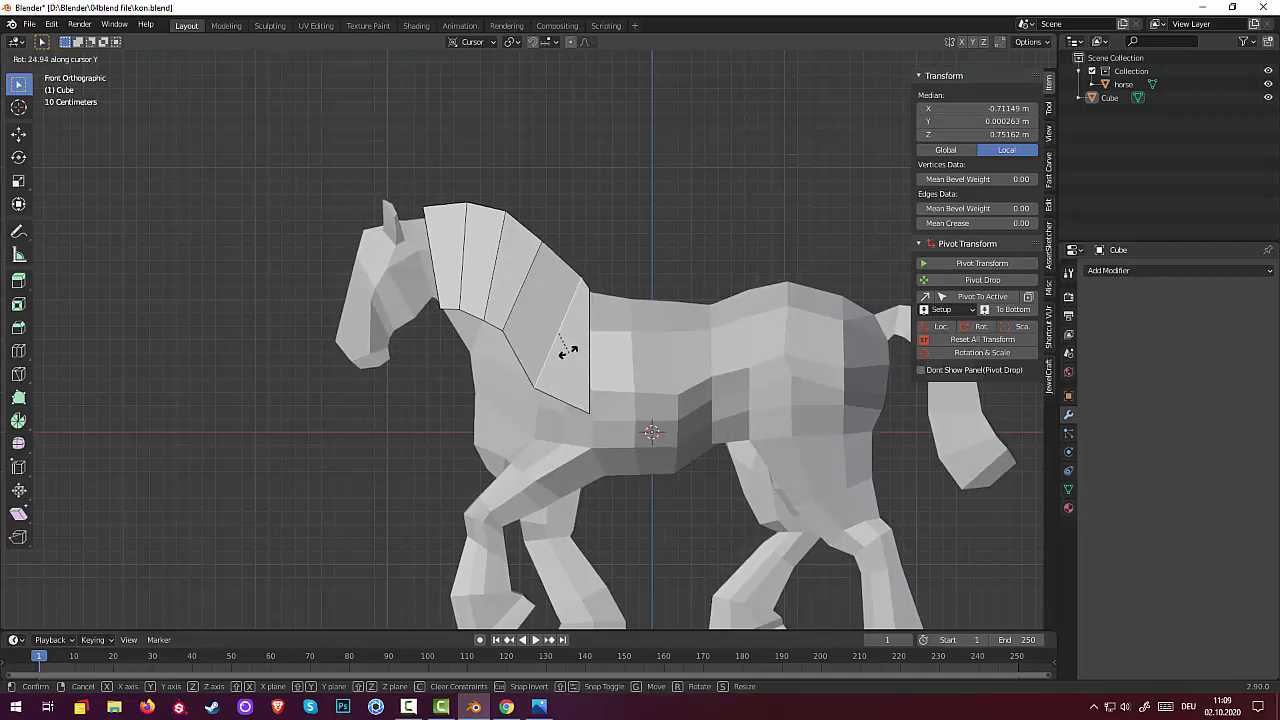
pyautogui.click(566, 351)
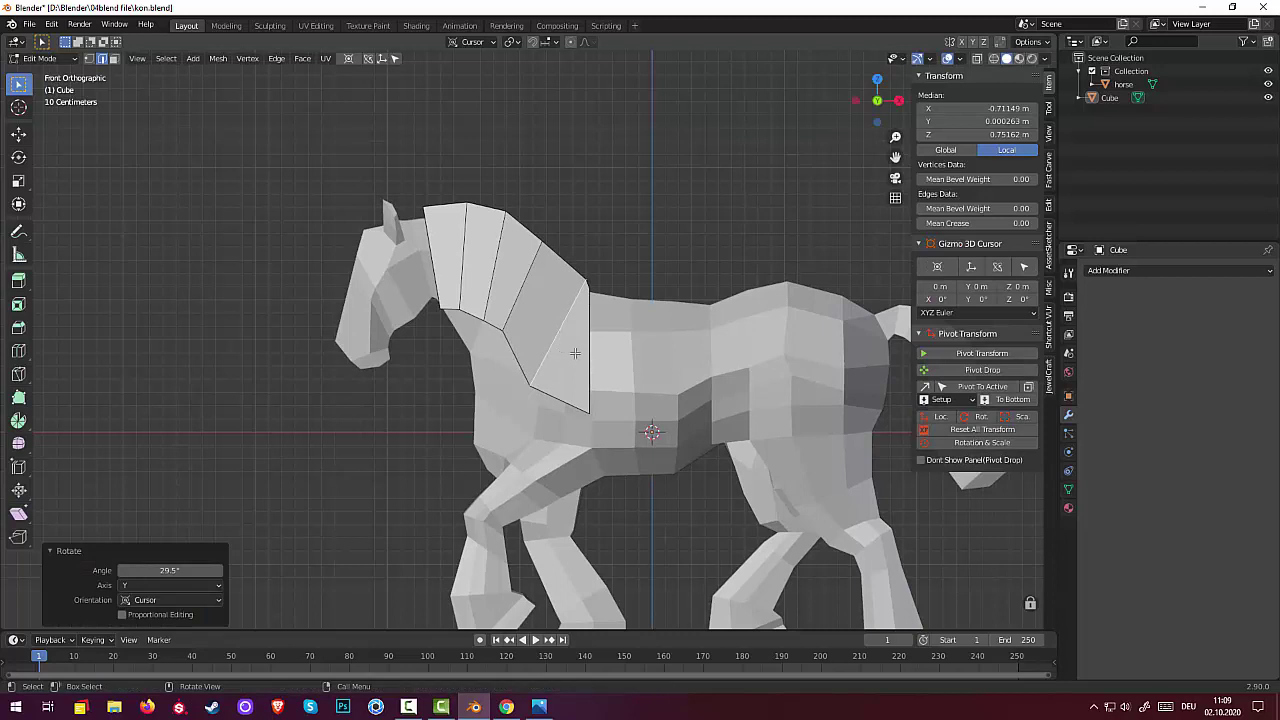
pyautogui.press('s')
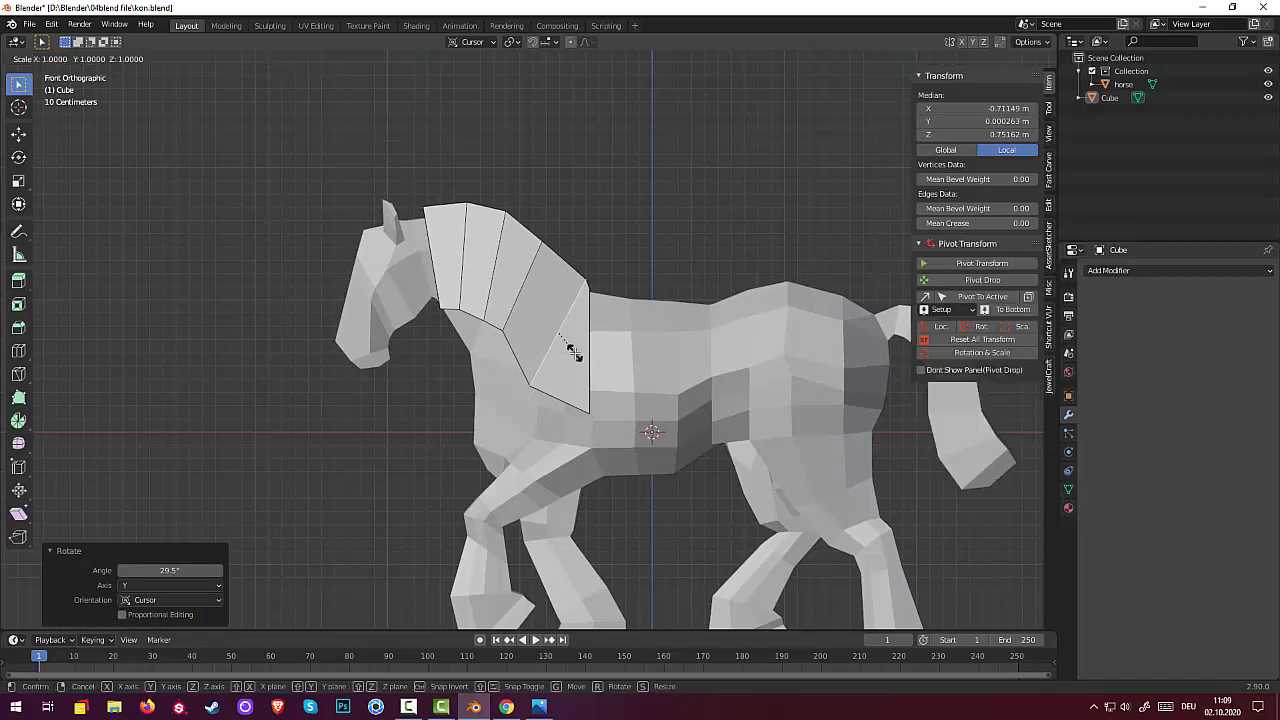
pyautogui.click(577, 347)
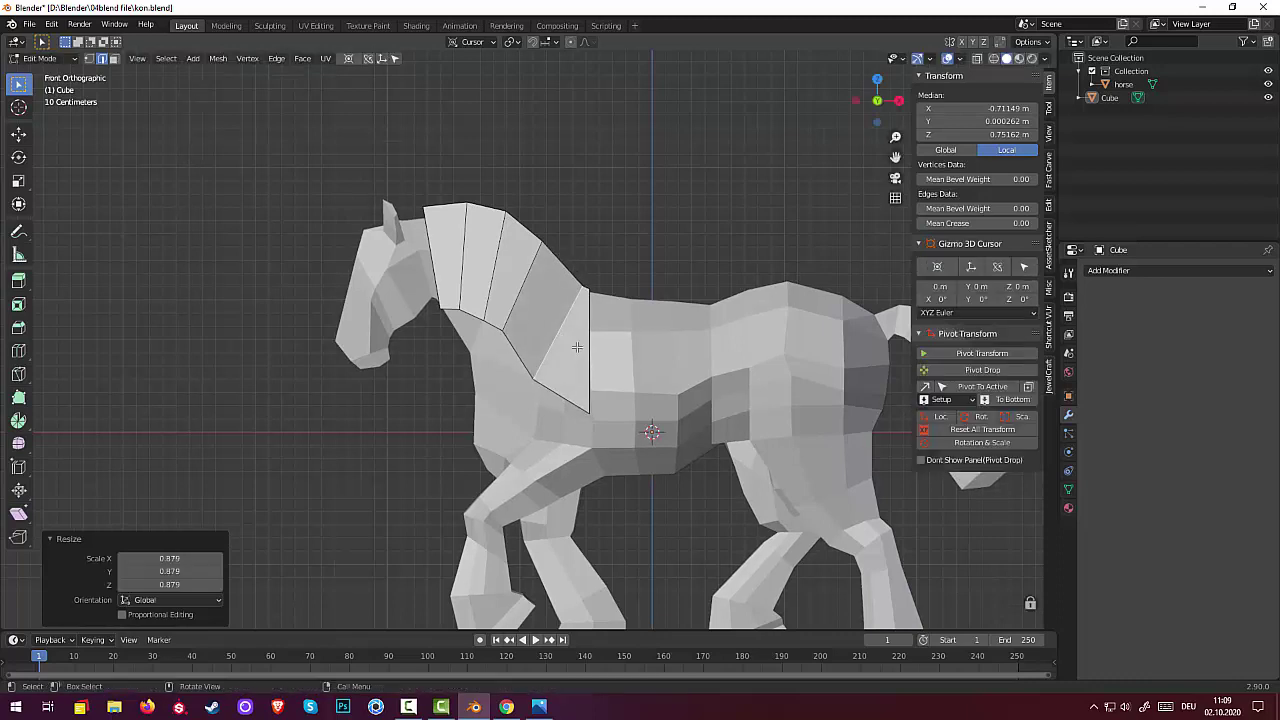
# - Raise the rear section and squash it vertically to about 0.829 in Z
pyautogui.press('g')
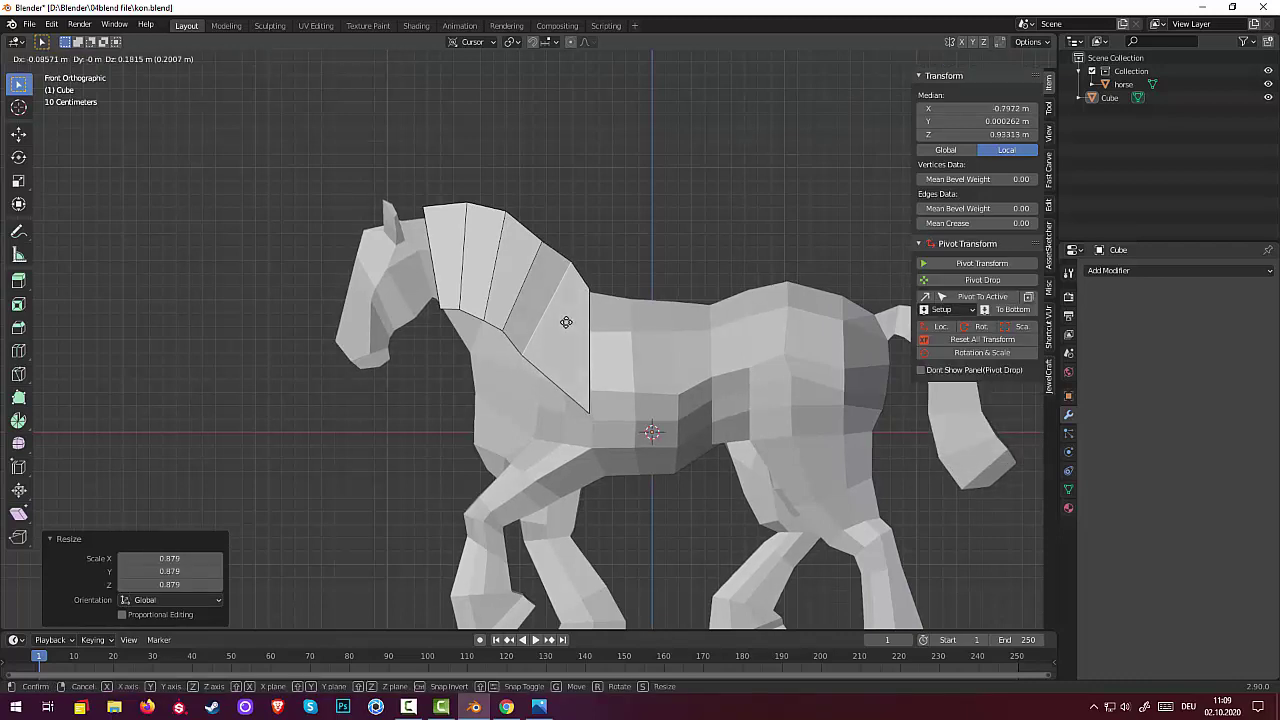
pyautogui.click(569, 316)
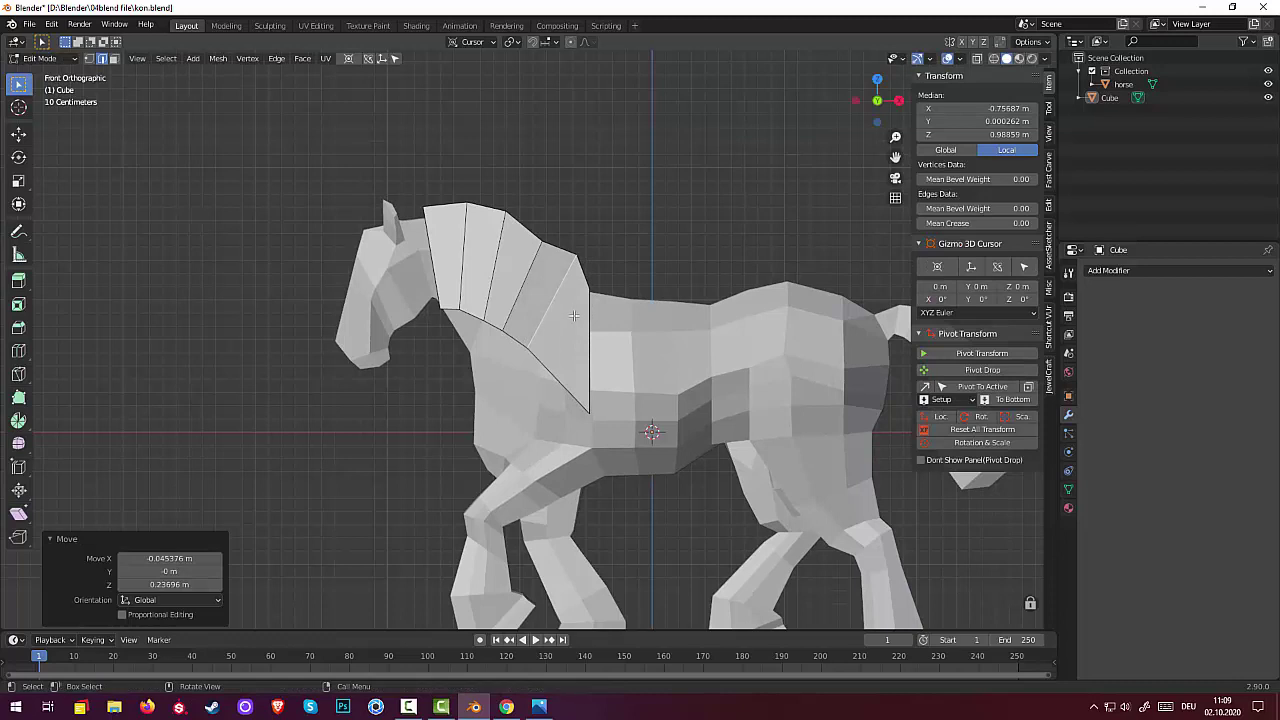
pyautogui.press('s')
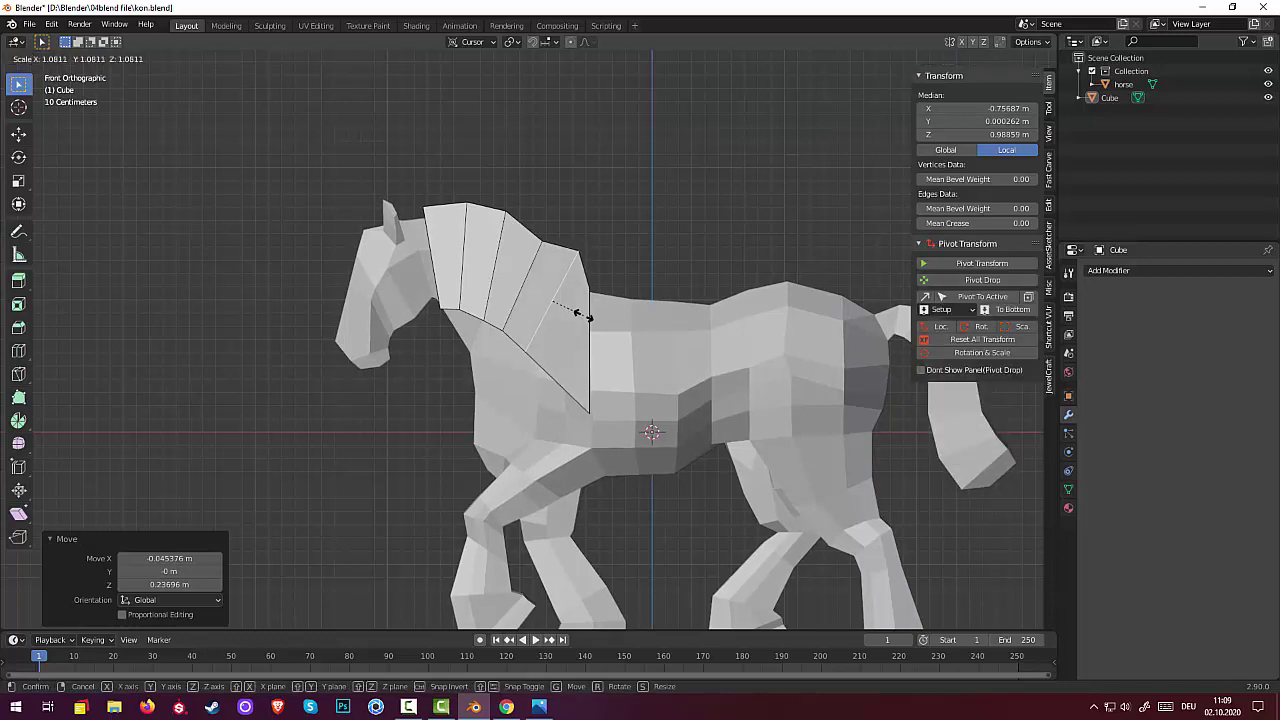
pyautogui.press('z')
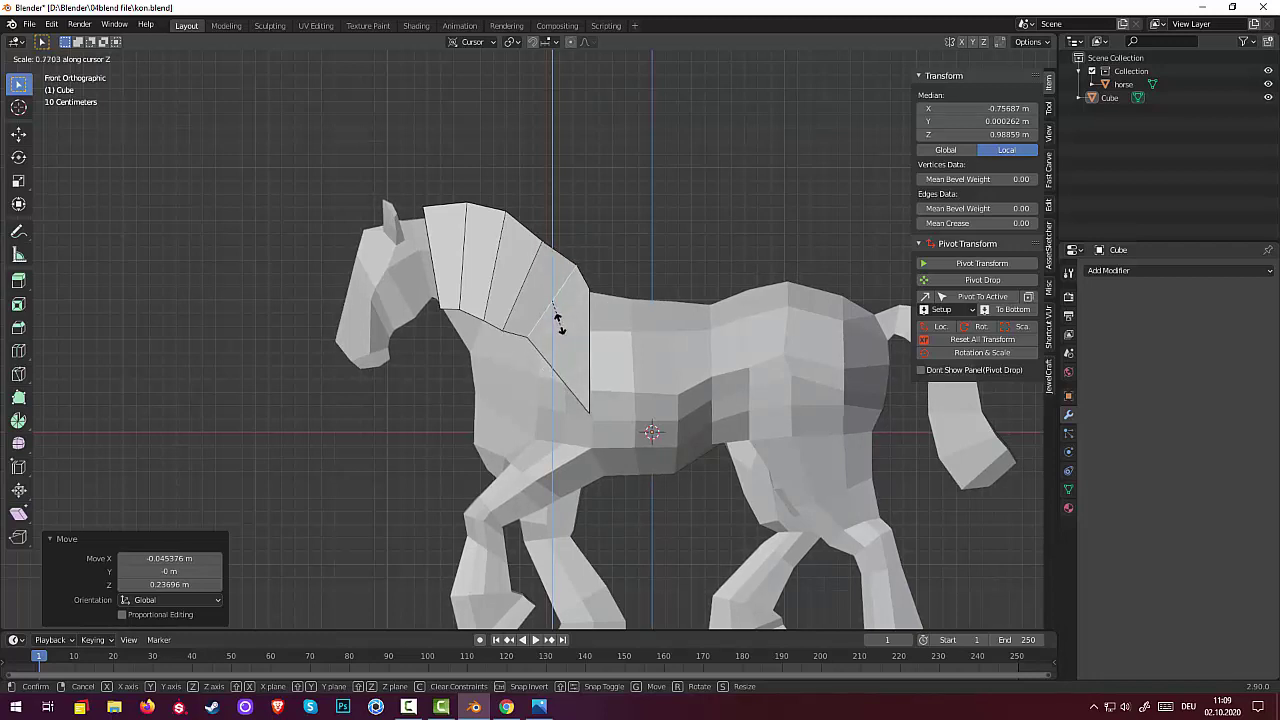
pyautogui.click(567, 331)
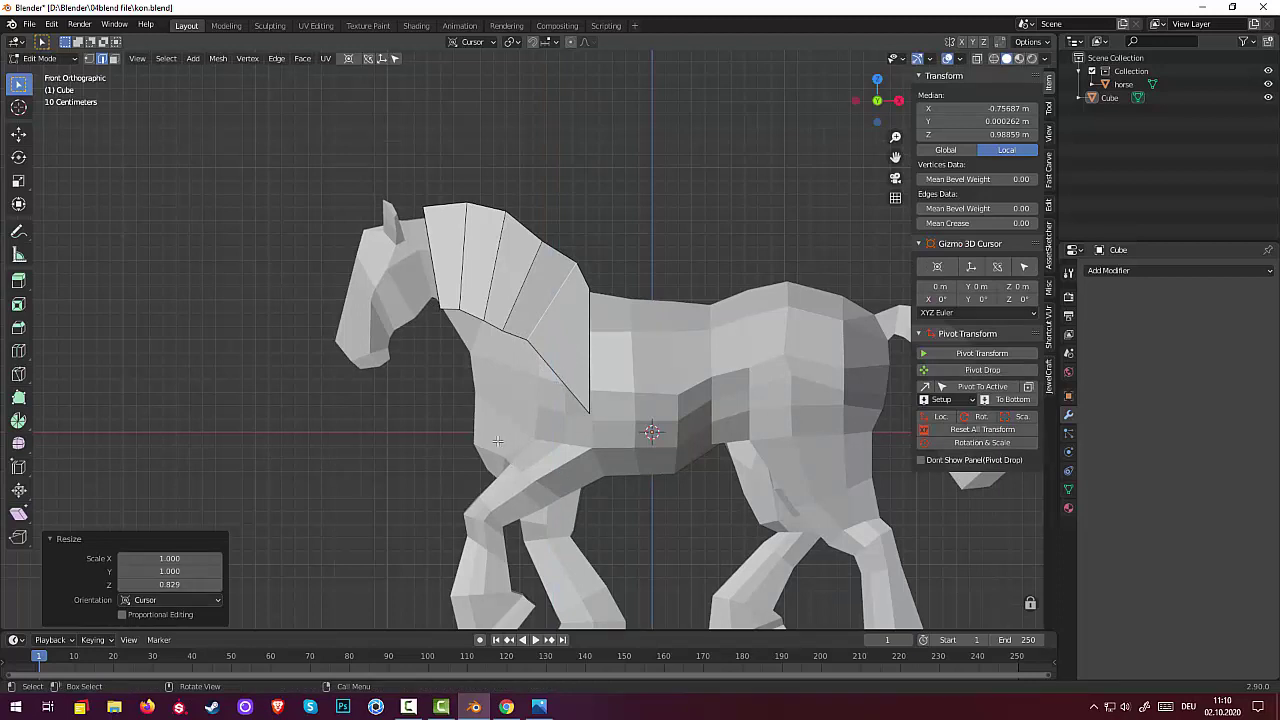
# - Tilt the rearmost mane edge 26.8°, scale it to 0.770, and move it up and back
pyautogui.click(588, 416)
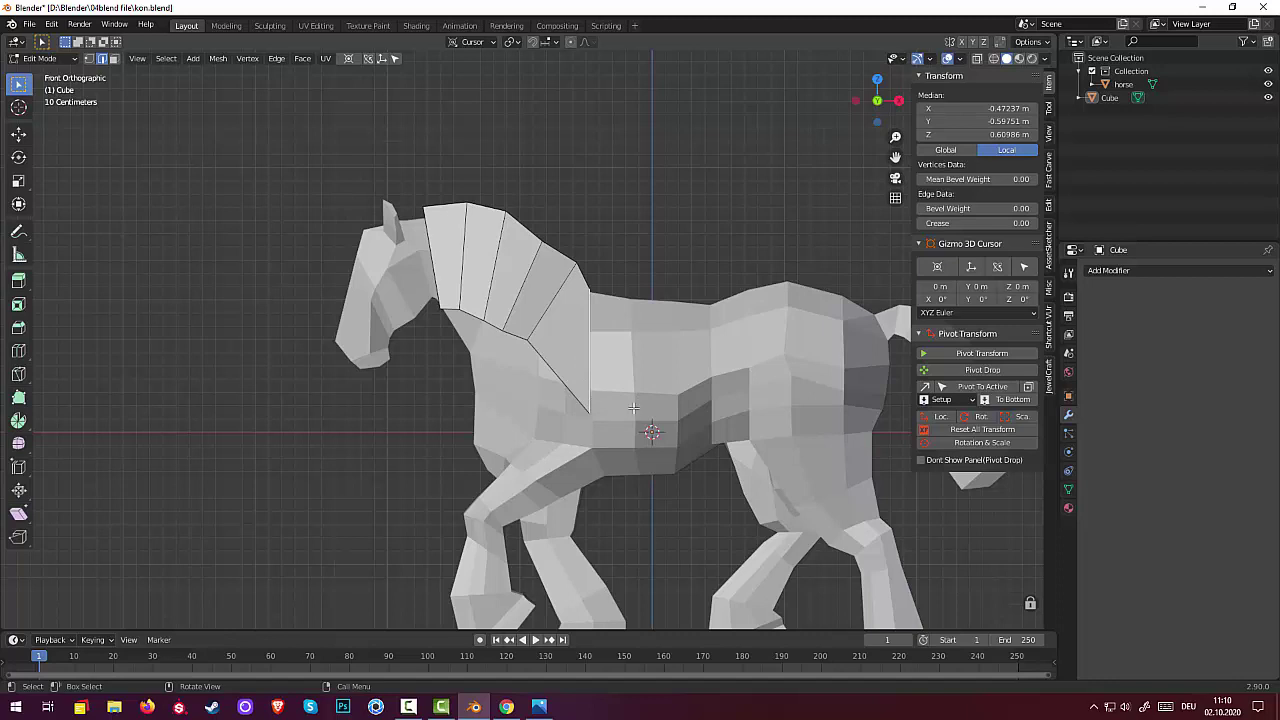
pyautogui.press('r')
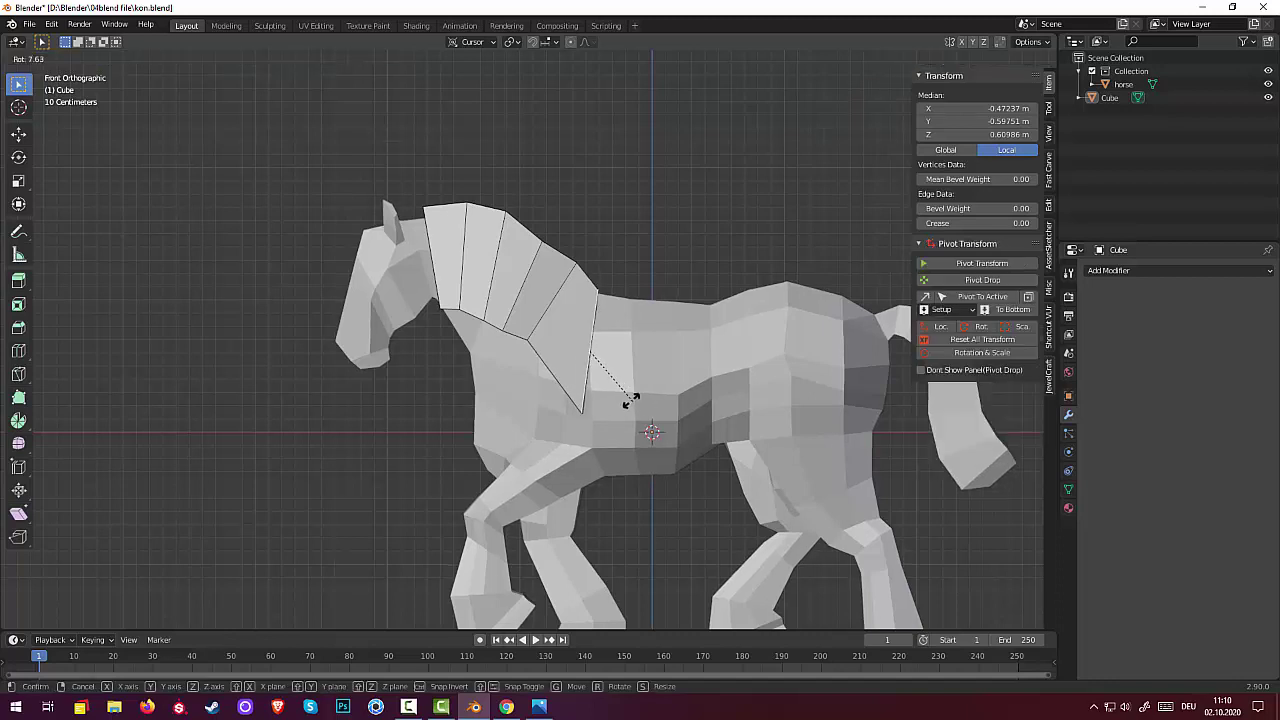
pyautogui.click(603, 386)
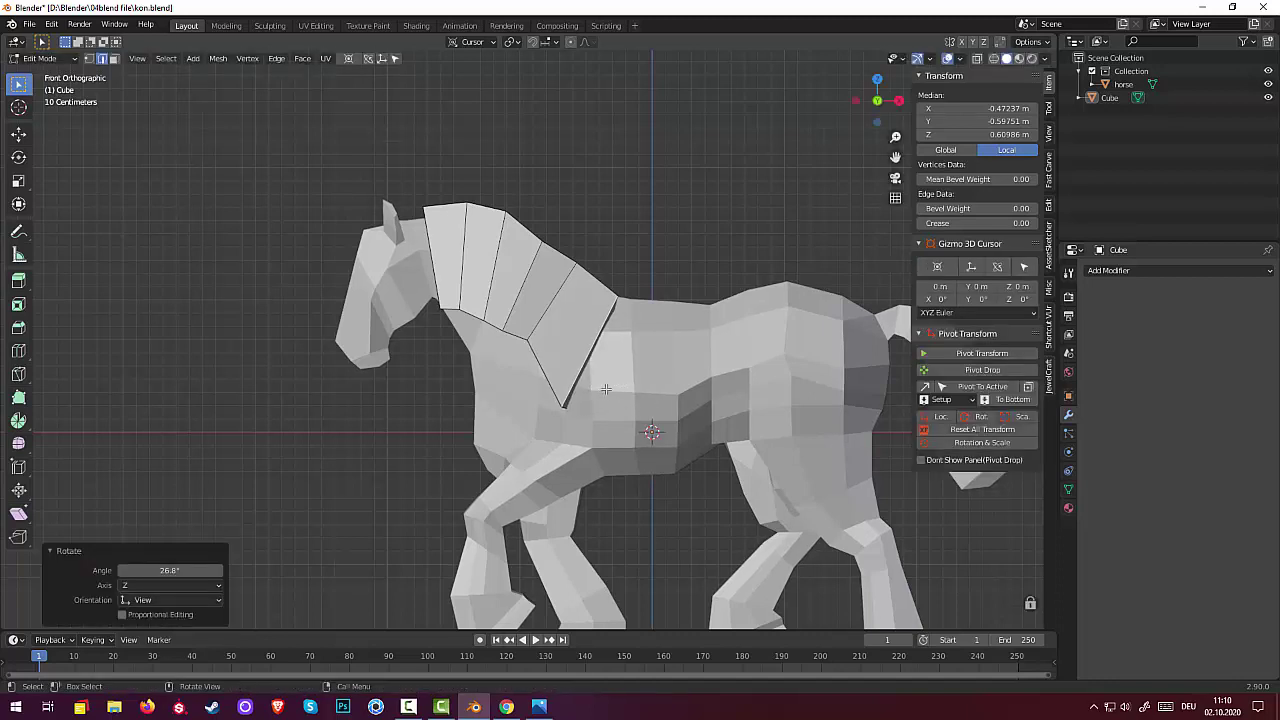
pyautogui.press('s')
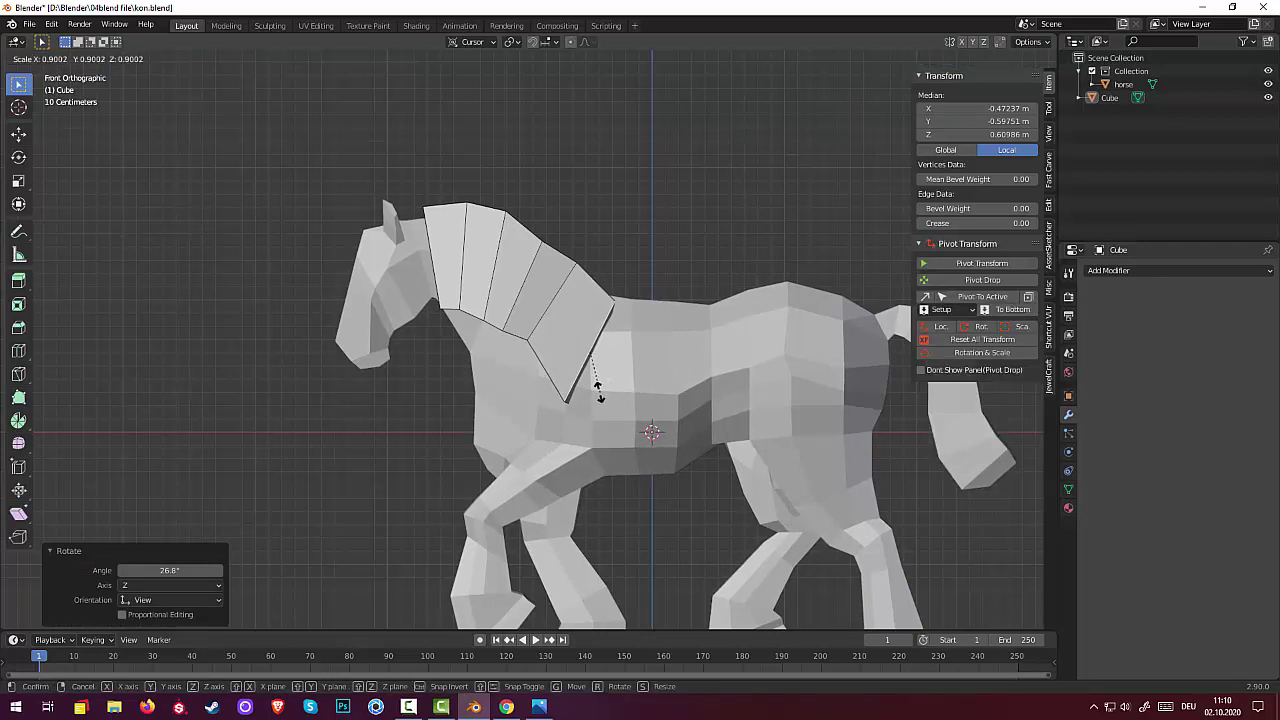
pyautogui.click(594, 386)
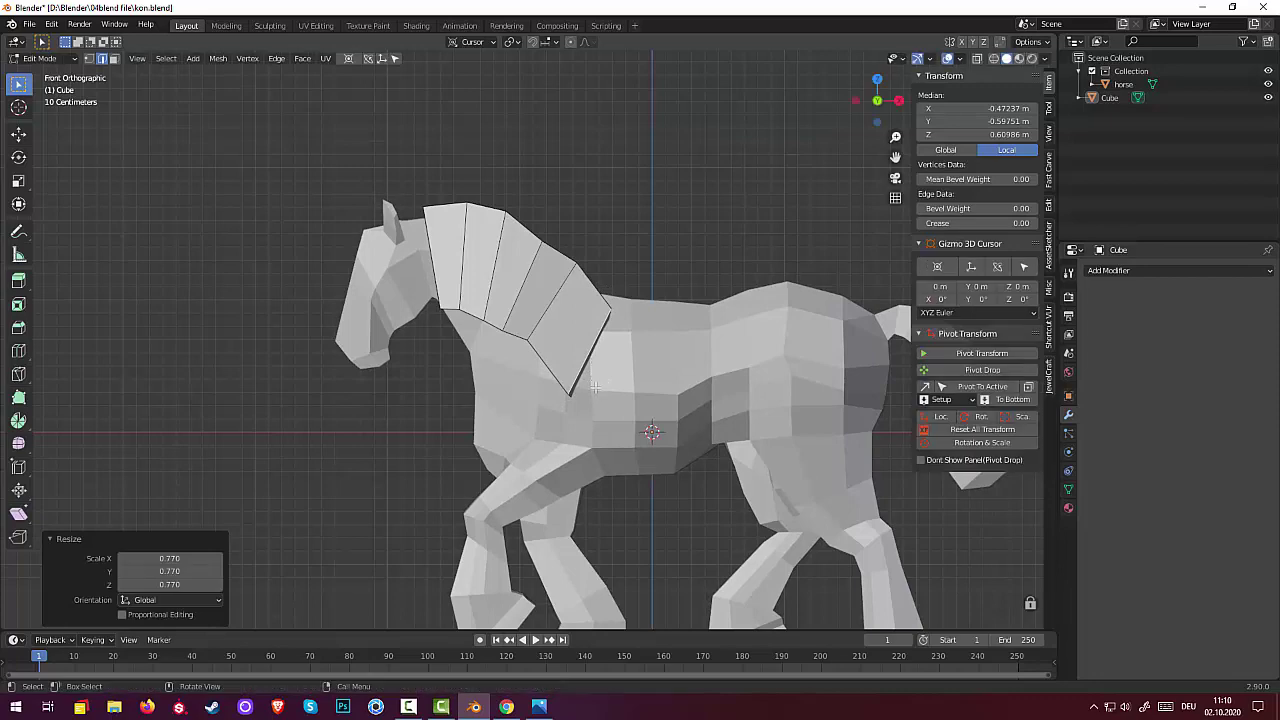
pyautogui.press('g')
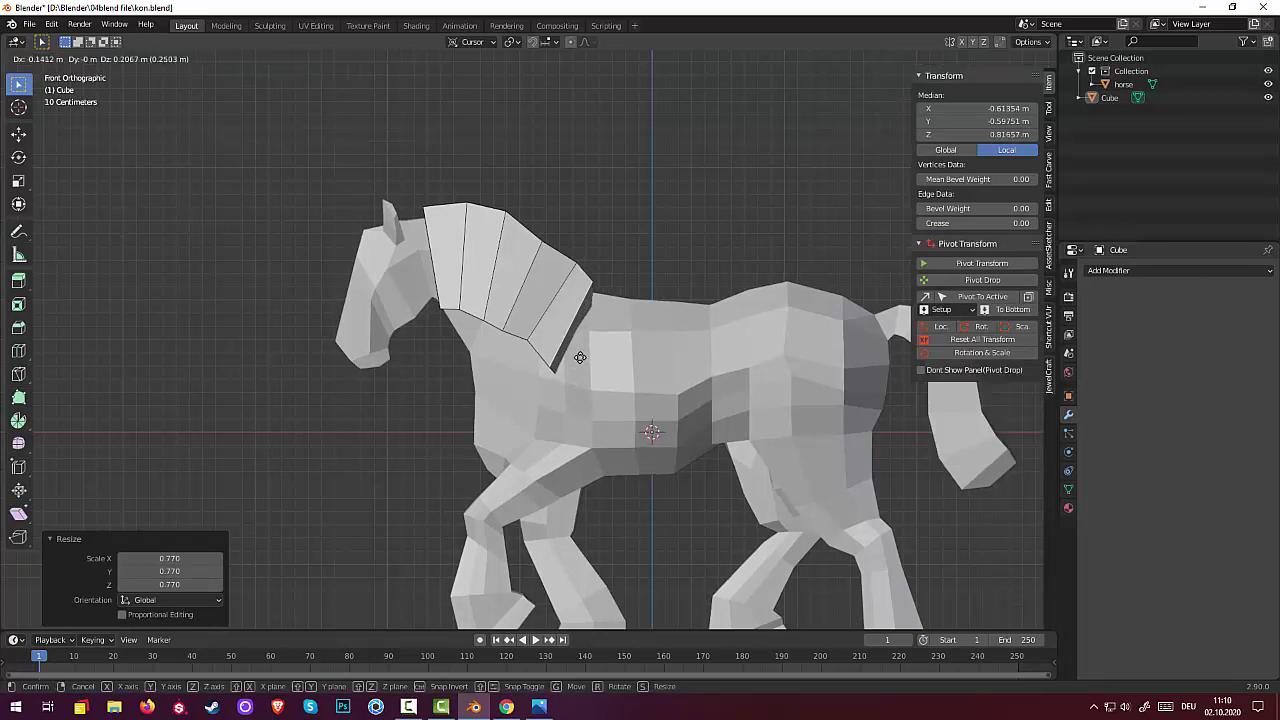
pyautogui.click(585, 358)
pyautogui.moveTo(585, 358)
pyautogui.mouseDown(button='middle')
pyautogui.moveTo(580, 537)
pyautogui.moveTo(536, 409)
pyautogui.moveTo(423, 543)
pyautogui.moveTo(537, 400)
pyautogui.moveTo(623, 349)
pyautogui.moveTo(618, 362)
pyautogui.mouseUp(button='middle')
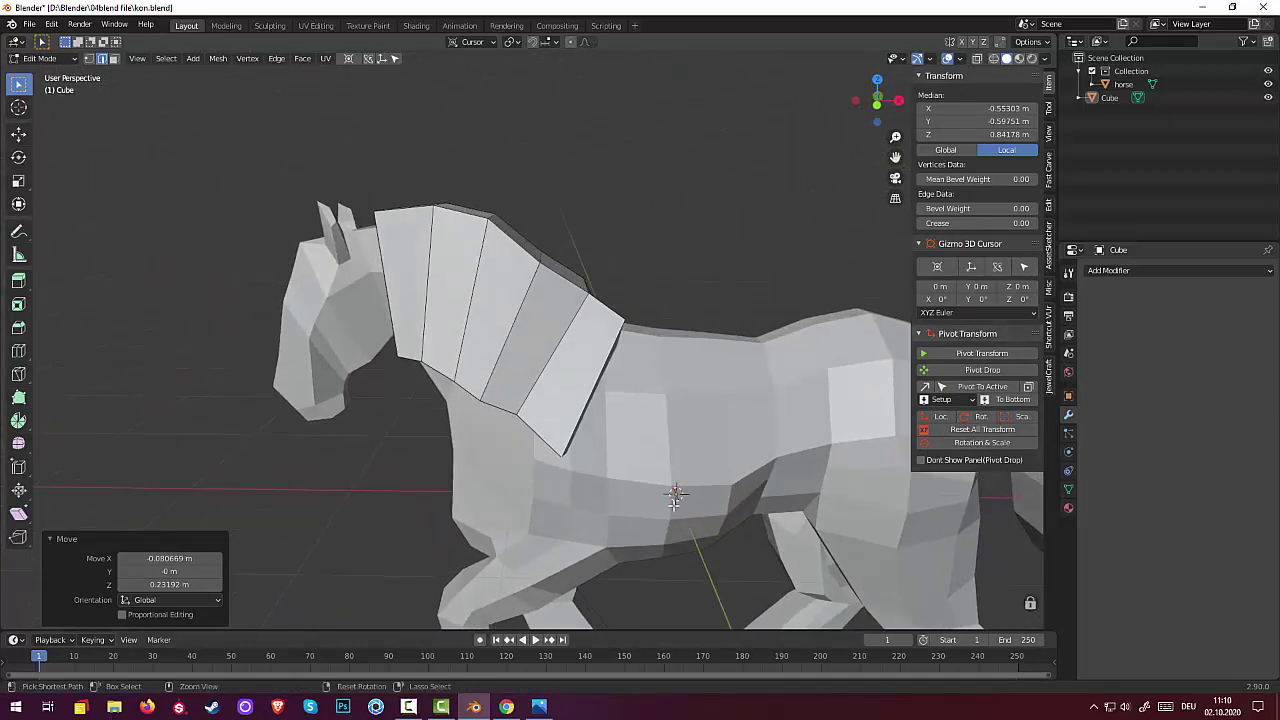
pyautogui.click(630, 430)
pyautogui.keyDown('ctrl'); pyautogui.click(665, 546); pyautogui.keyUp('ctrl')
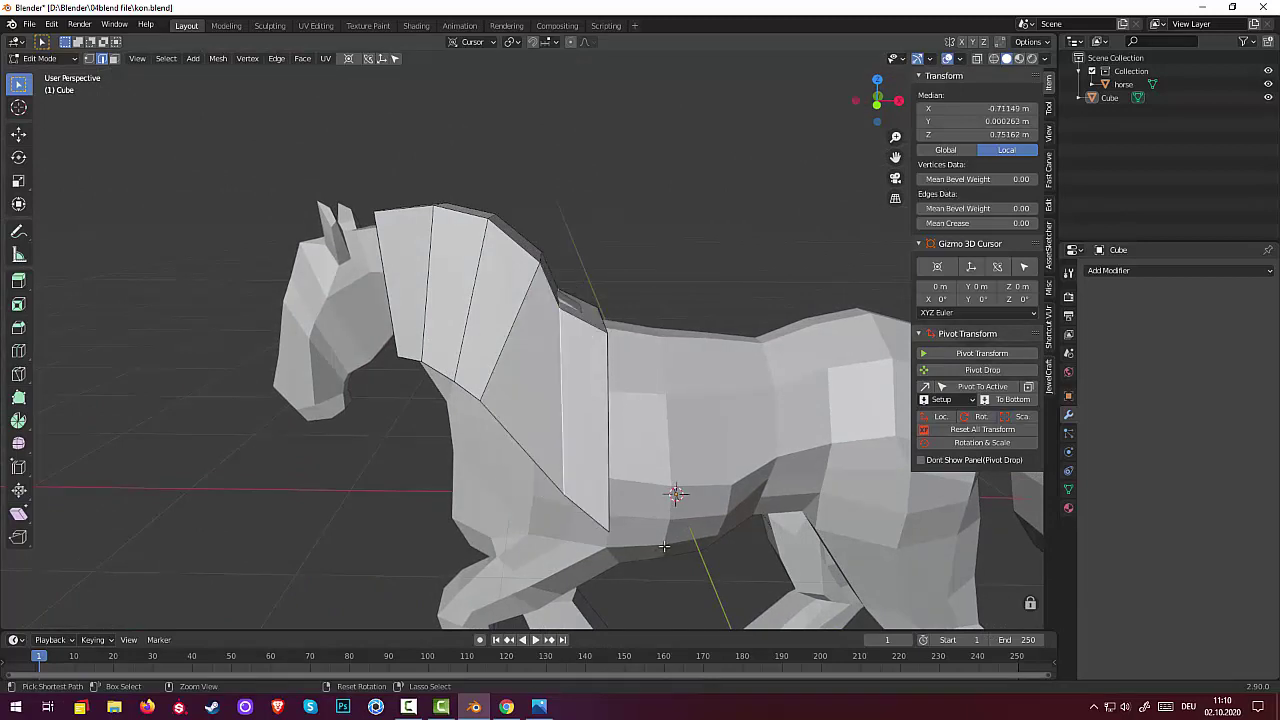
pyautogui.keyDown('ctrl'); pyautogui.click(657, 544); pyautogui.keyUp('ctrl')
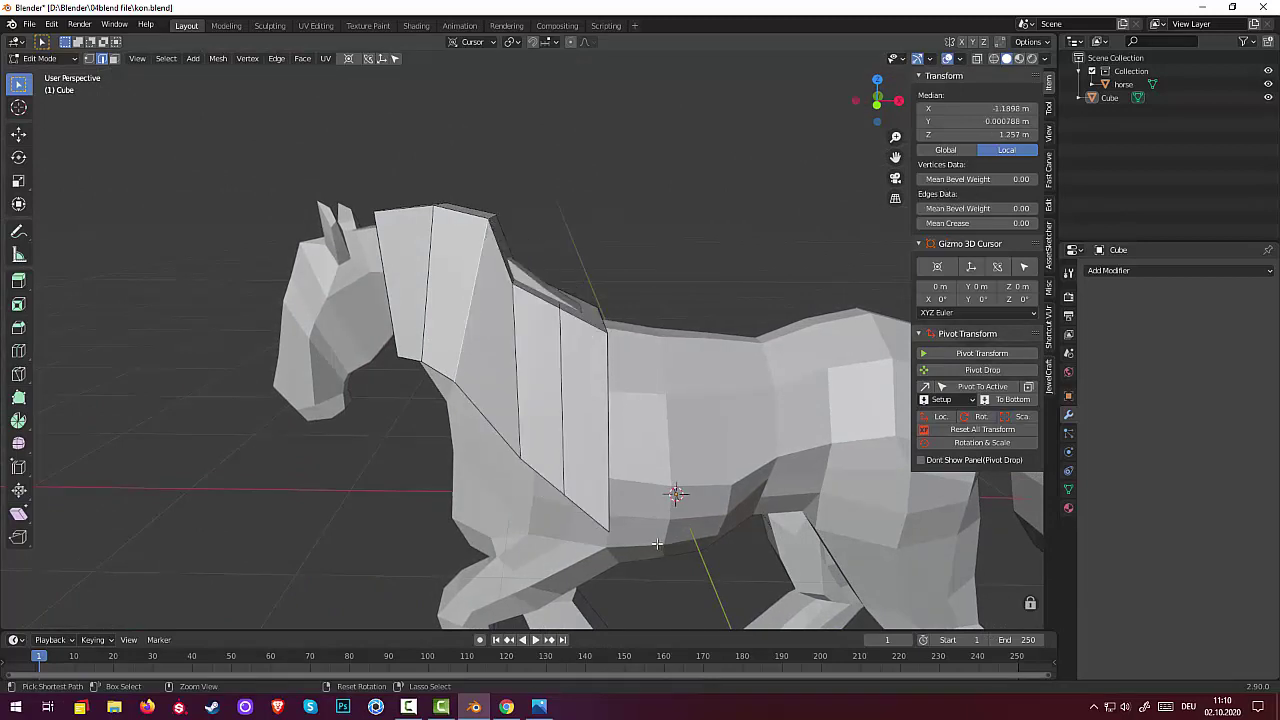
pyautogui.keyDown('ctrl'); pyautogui.click(657, 544); pyautogui.keyUp('ctrl')
pyautogui.moveTo(657, 541)
pyautogui.mouseDown(button='middle')
pyautogui.moveTo(666, 550)
pyautogui.moveTo(654, 481)
pyautogui.mouseUp(button='middle')
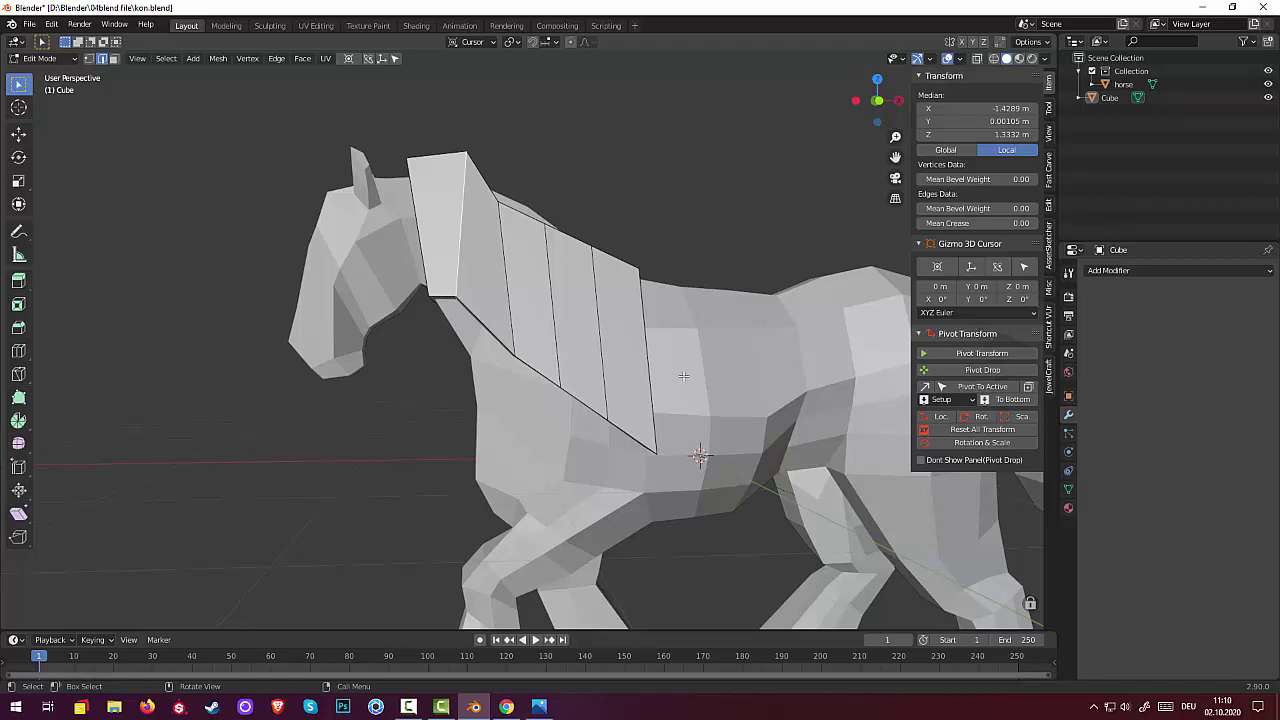
# - Select the mane edge loop nearest the head, raise it, and tilt it 21.5°
pyautogui.press('KP_3')
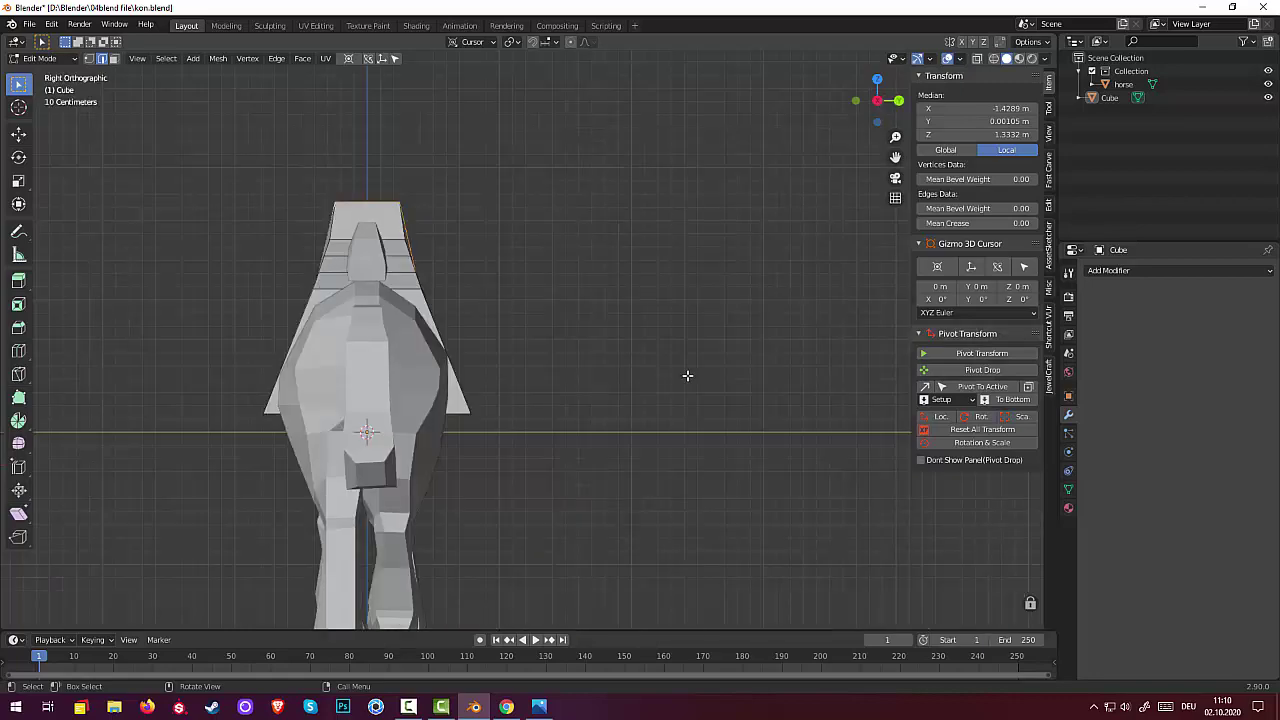
pyautogui.press('KP_1')
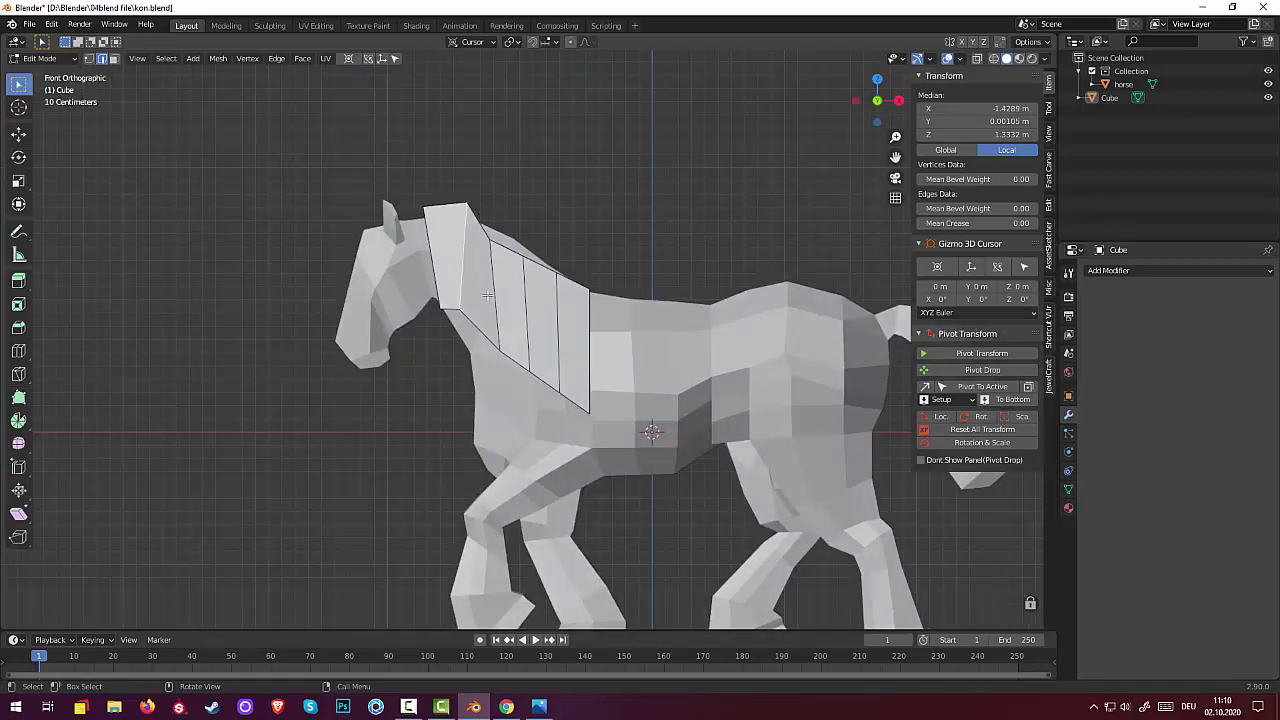
pyautogui.click(494, 292)
pyautogui.keyDown('alt'); pyautogui.click(494, 292); pyautogui.keyUp('alt')
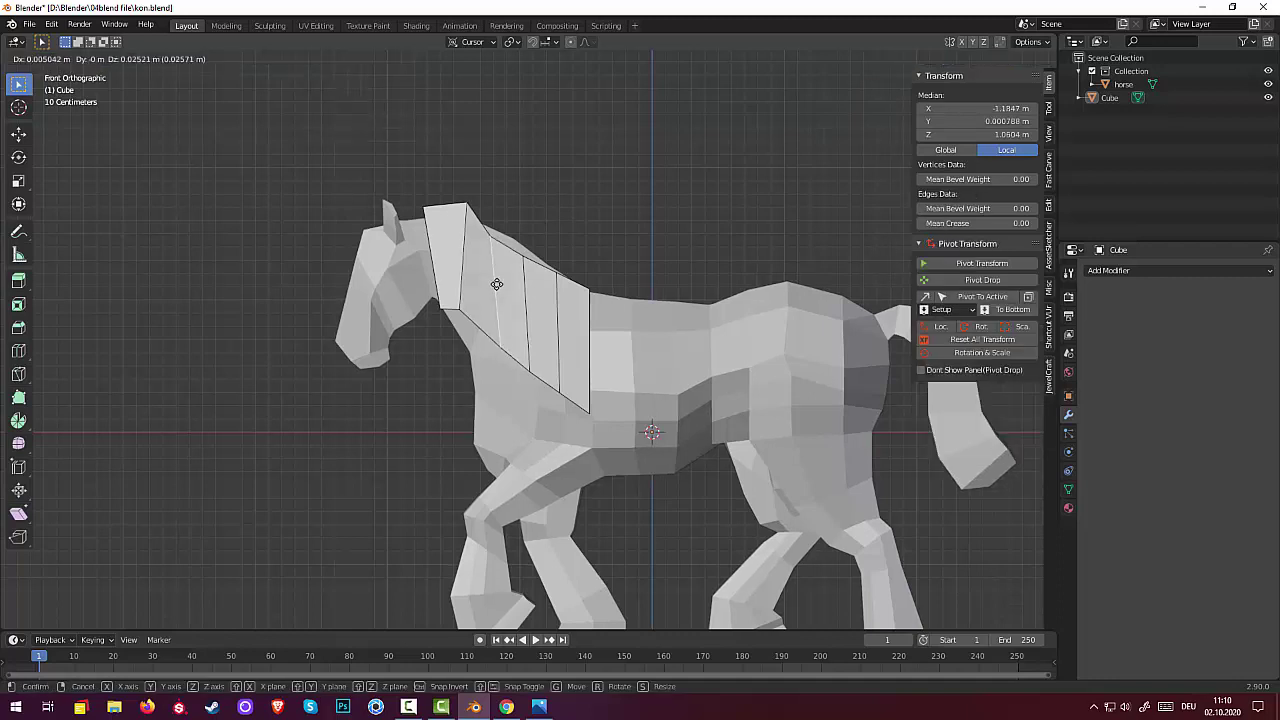
pyautogui.press('g')
pyautogui.click(503, 272)
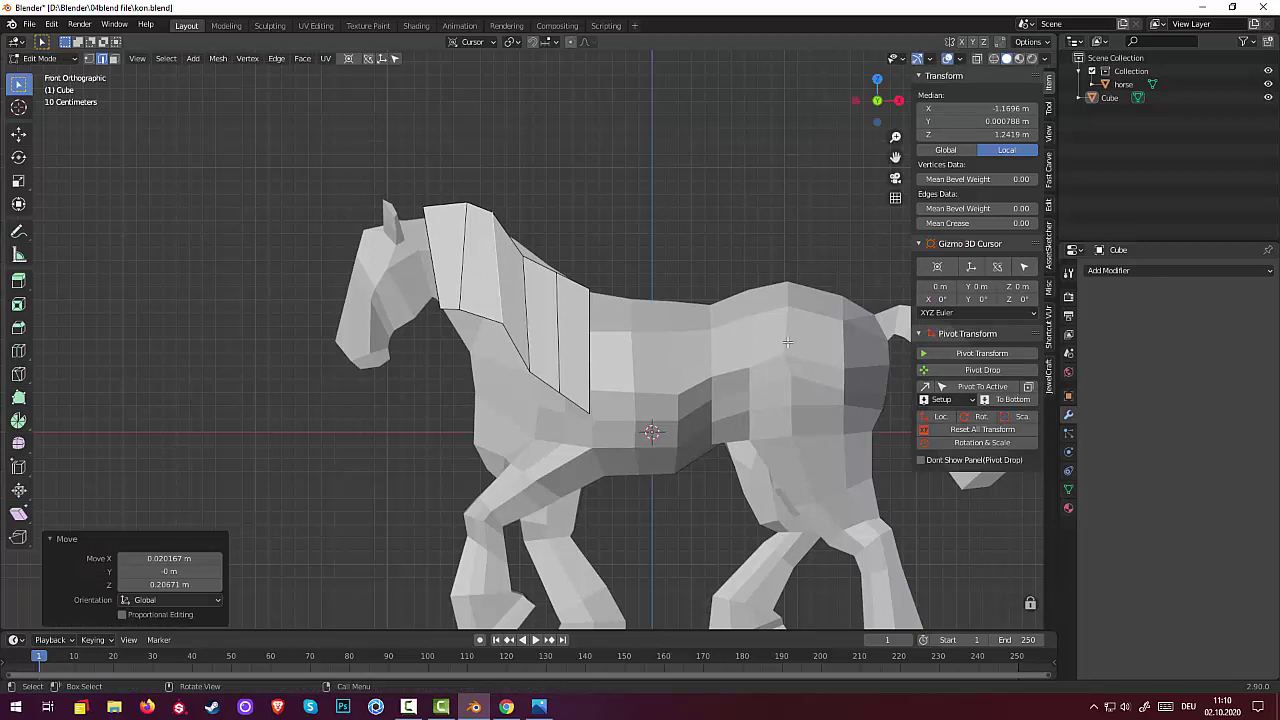
pyautogui.press('r')
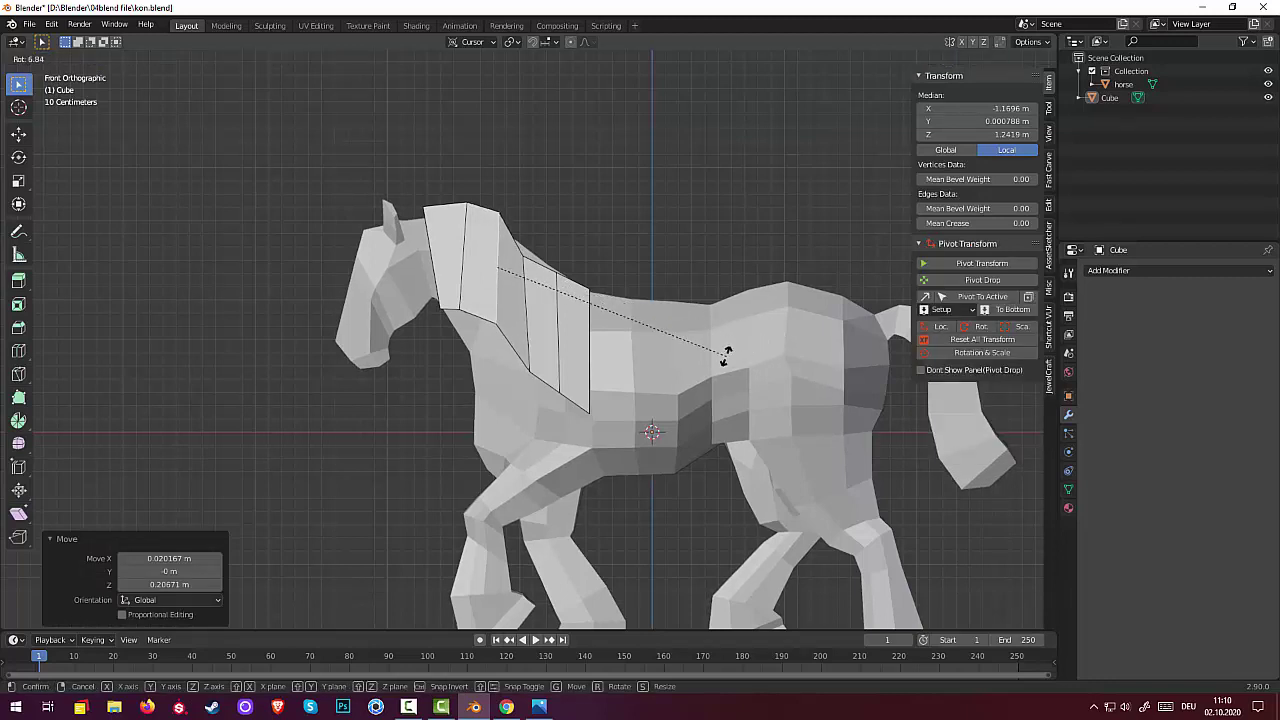
pyautogui.click(598, 340)
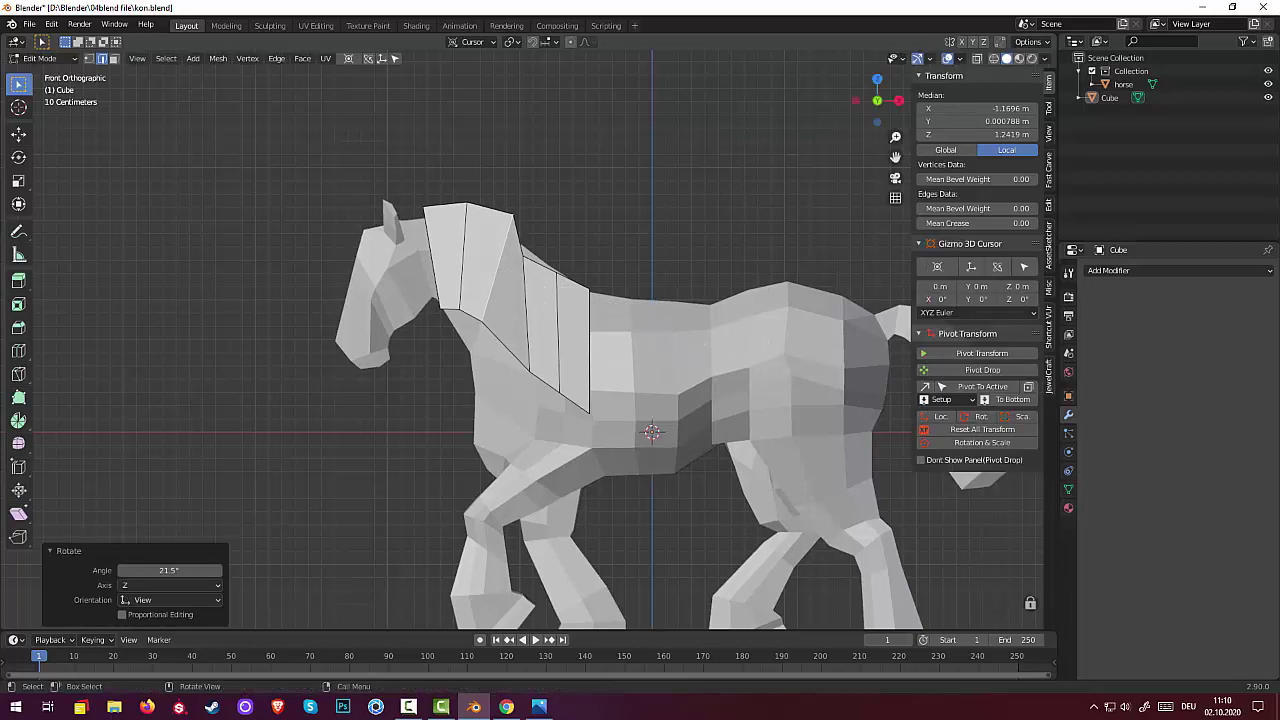
pyautogui.click(527, 323)
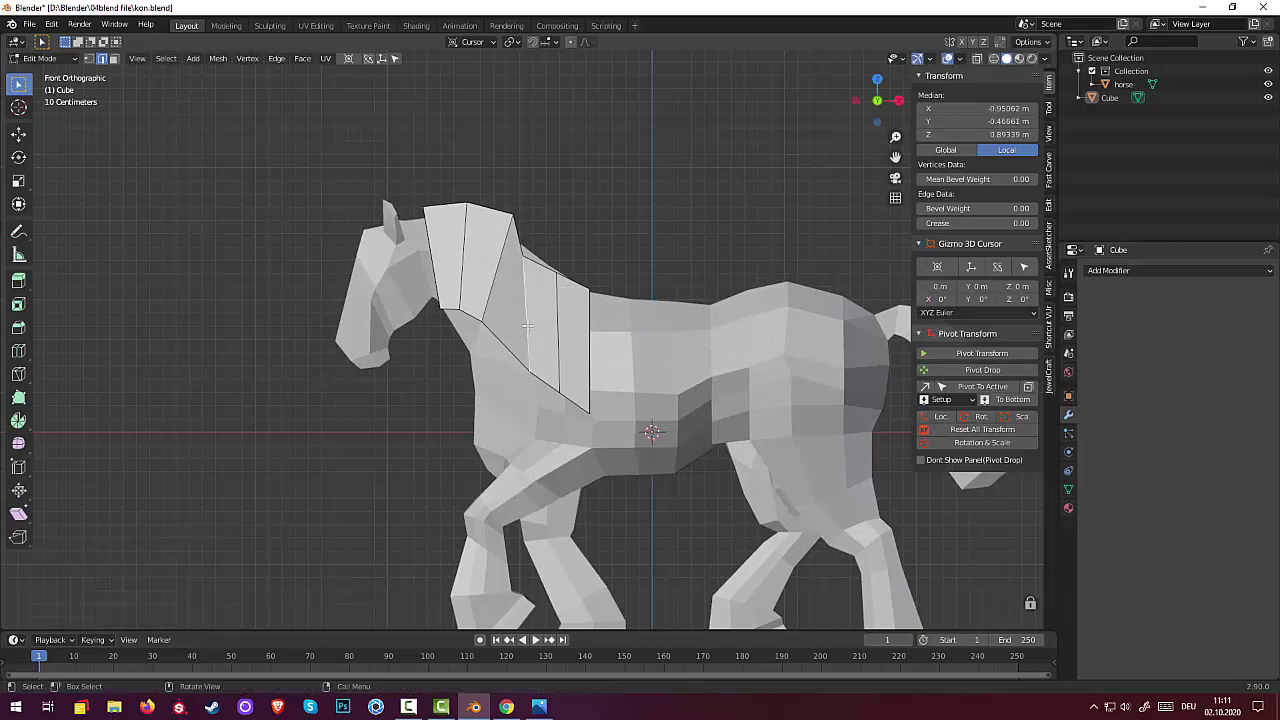
# - Move the next mane loop up and back, tilt it 25°, and fine-tune its position
pyautogui.keyDown('alt'); pyautogui.click(527, 323); pyautogui.keyUp('alt')
pyautogui.press('g')
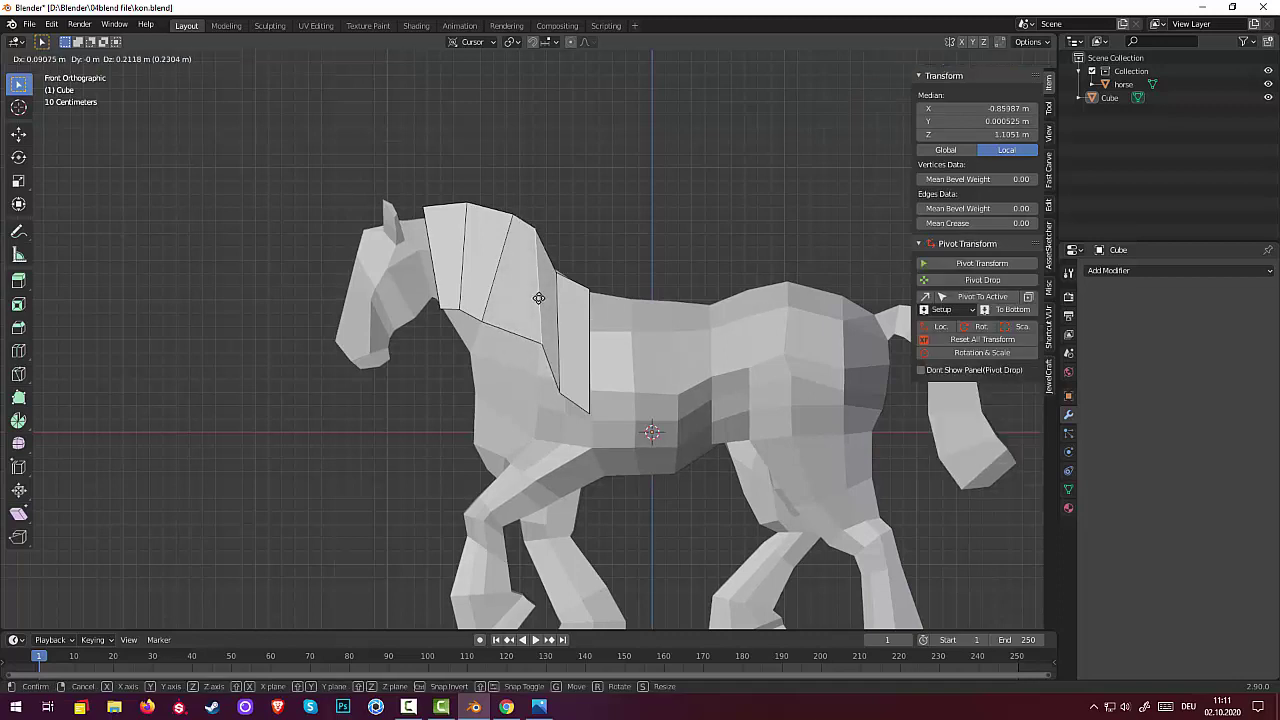
pyautogui.click(538, 301)
pyautogui.press('r')
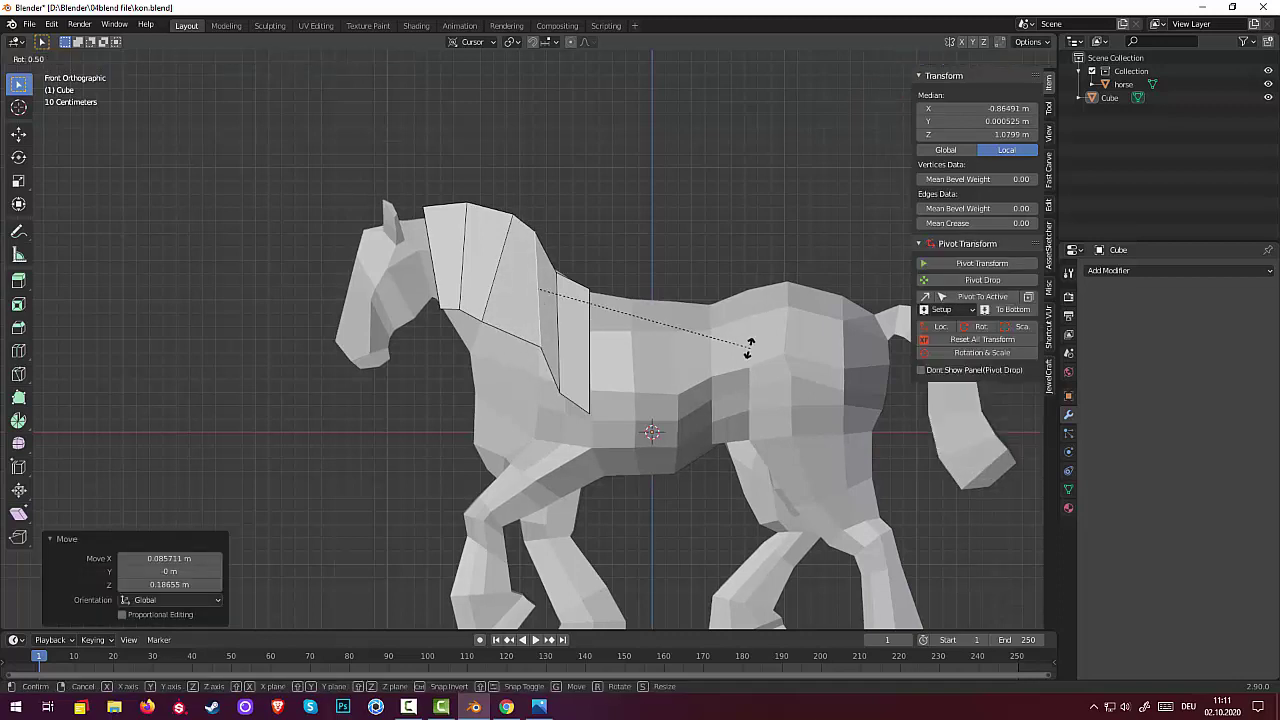
pyautogui.click(597, 344)
pyautogui.press('g')
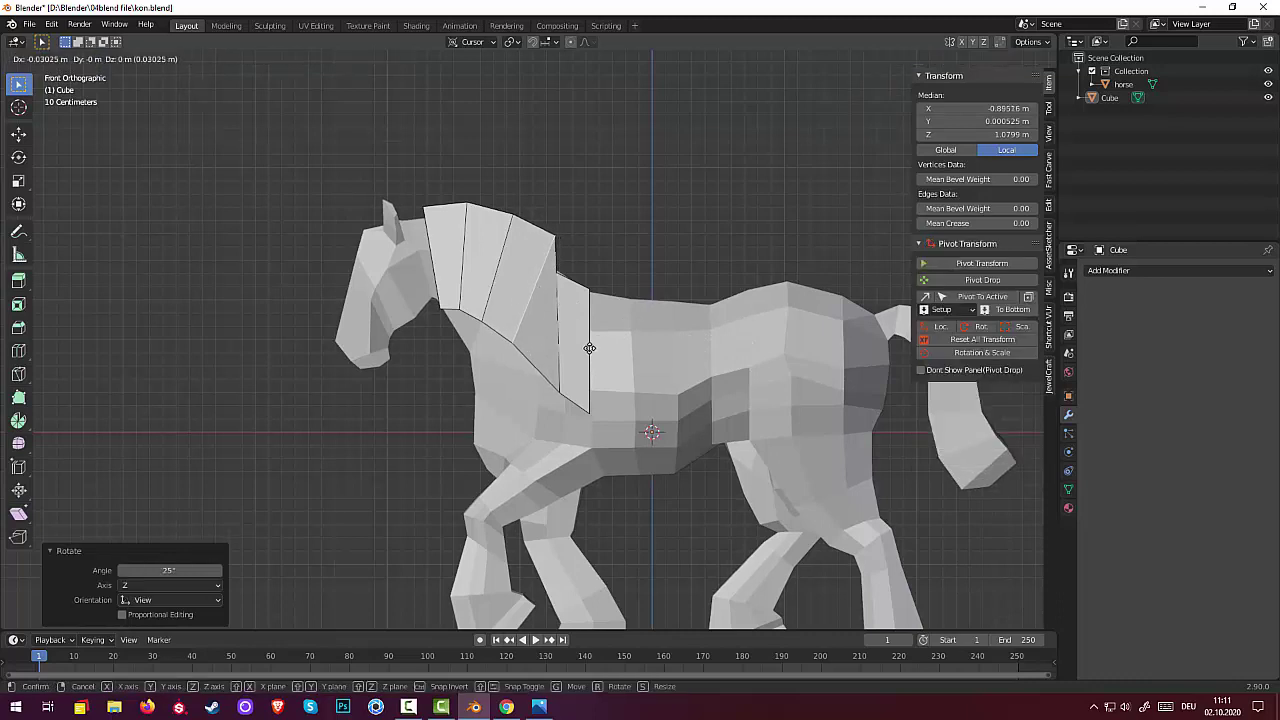
pyautogui.click(584, 341)
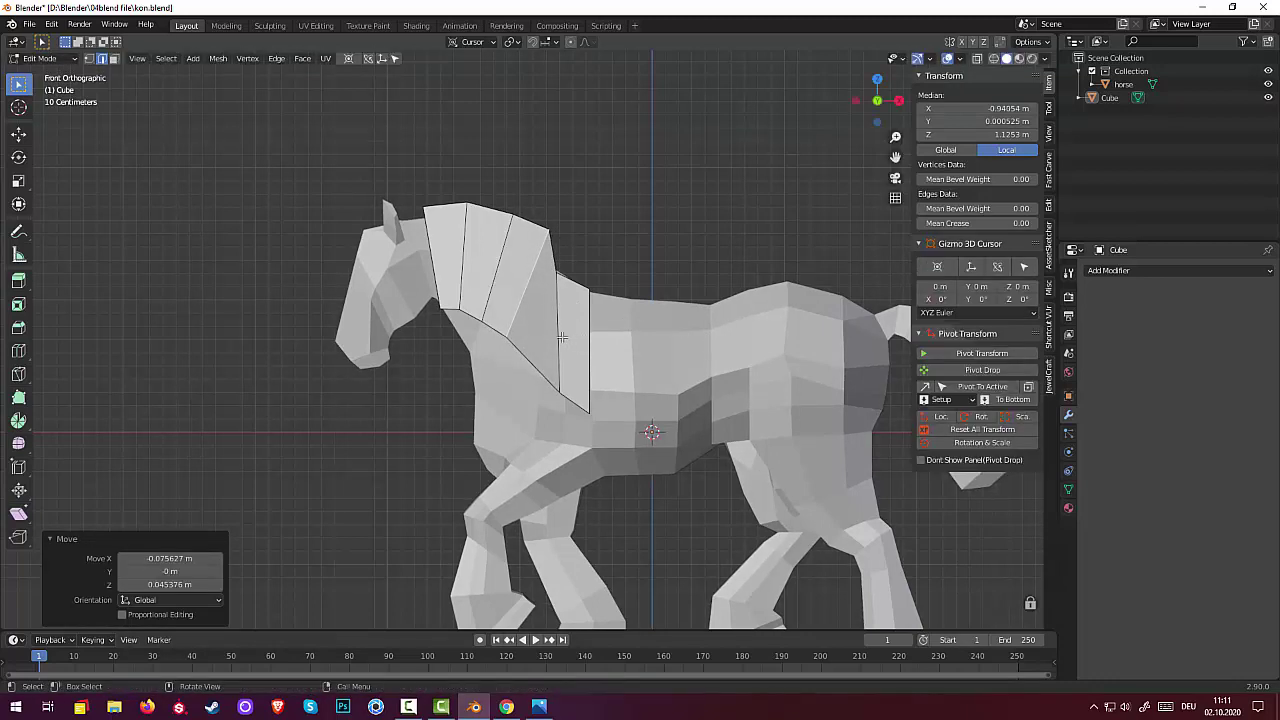
# - Move the following mane loop up and back, tilt it 29.2°, and adjust it slightly
pyautogui.click(558, 340)
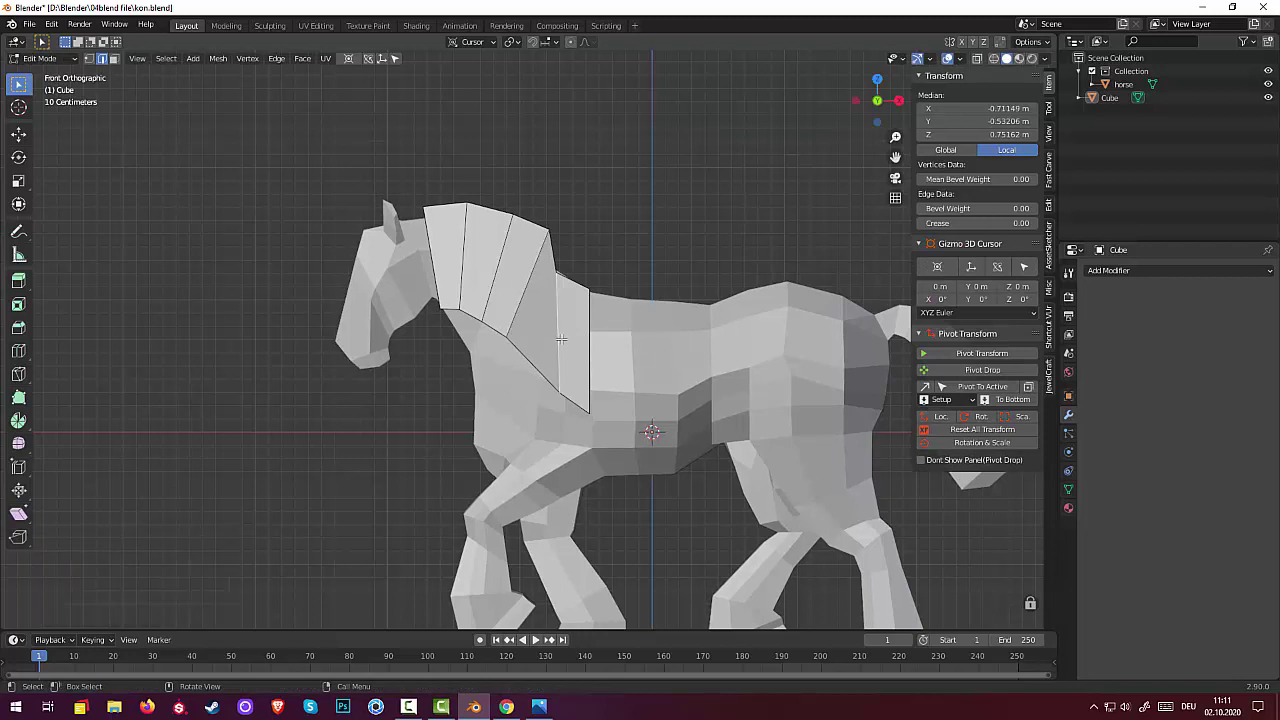
pyautogui.keyDown('alt'); pyautogui.click(561, 340); pyautogui.keyUp('alt')
pyautogui.press('g')
pyautogui.click(574, 316)
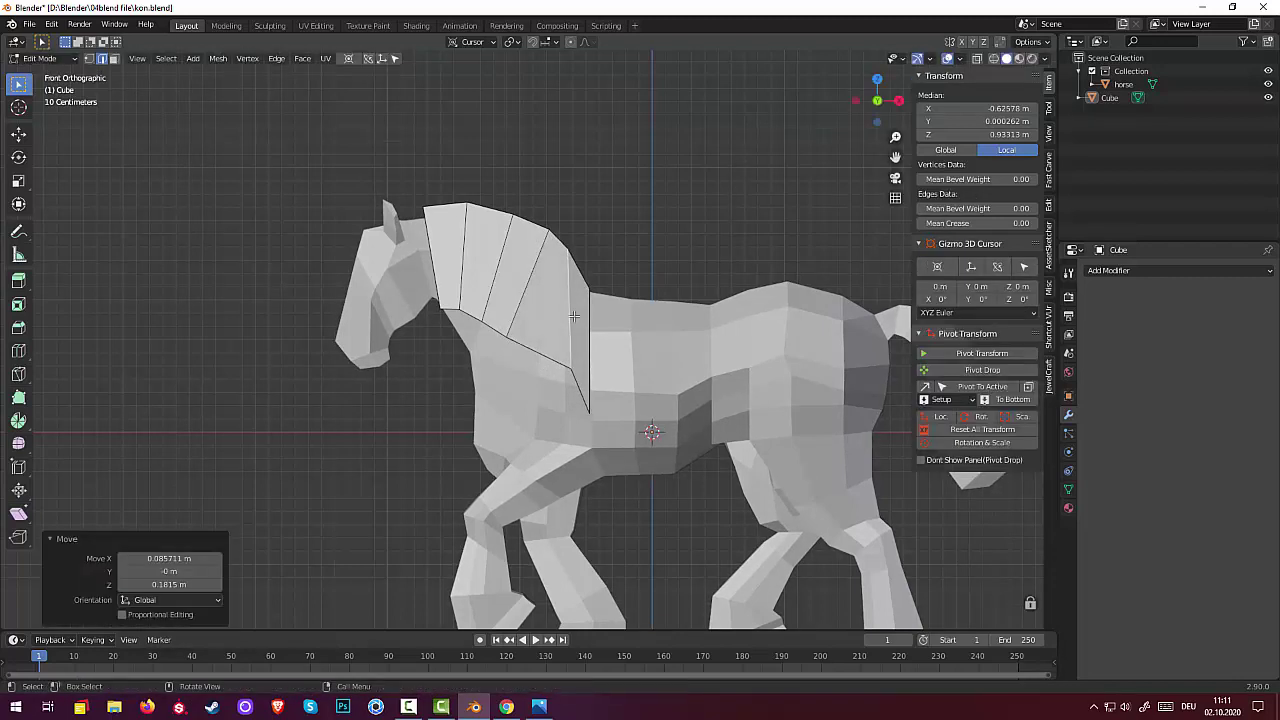
pyautogui.press('r')
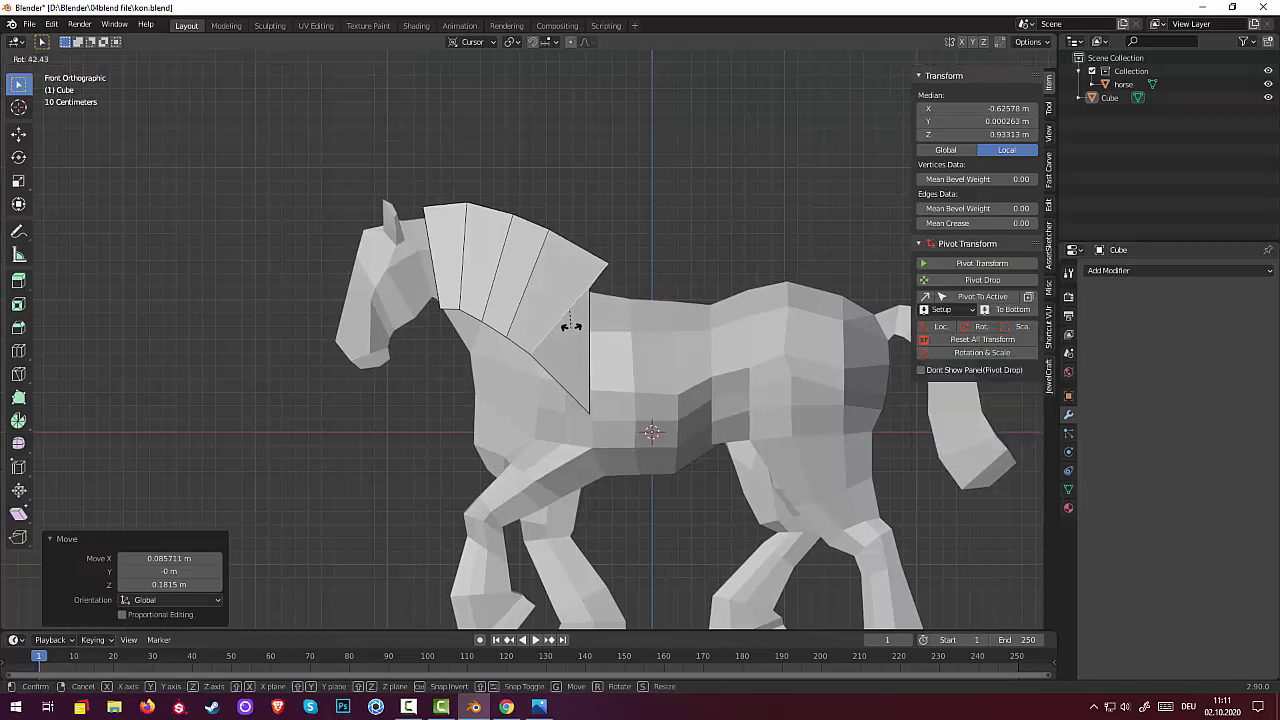
pyautogui.click(576, 332)
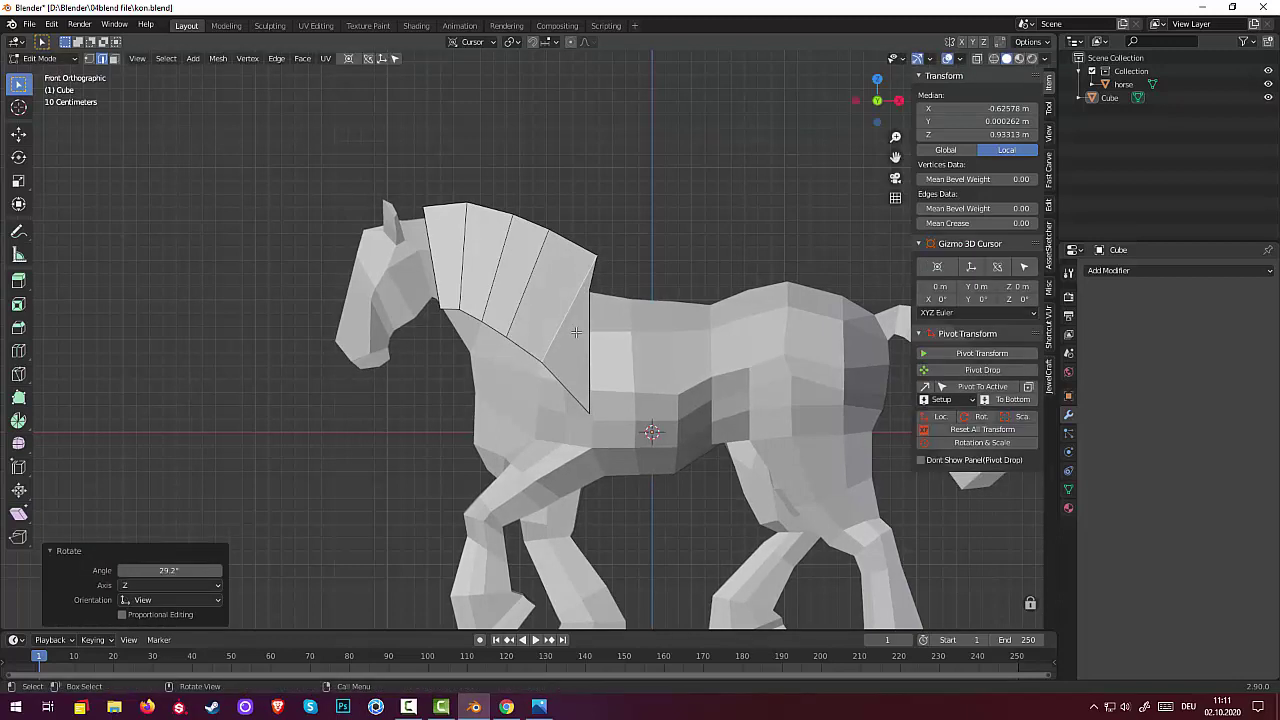
pyautogui.press('g')
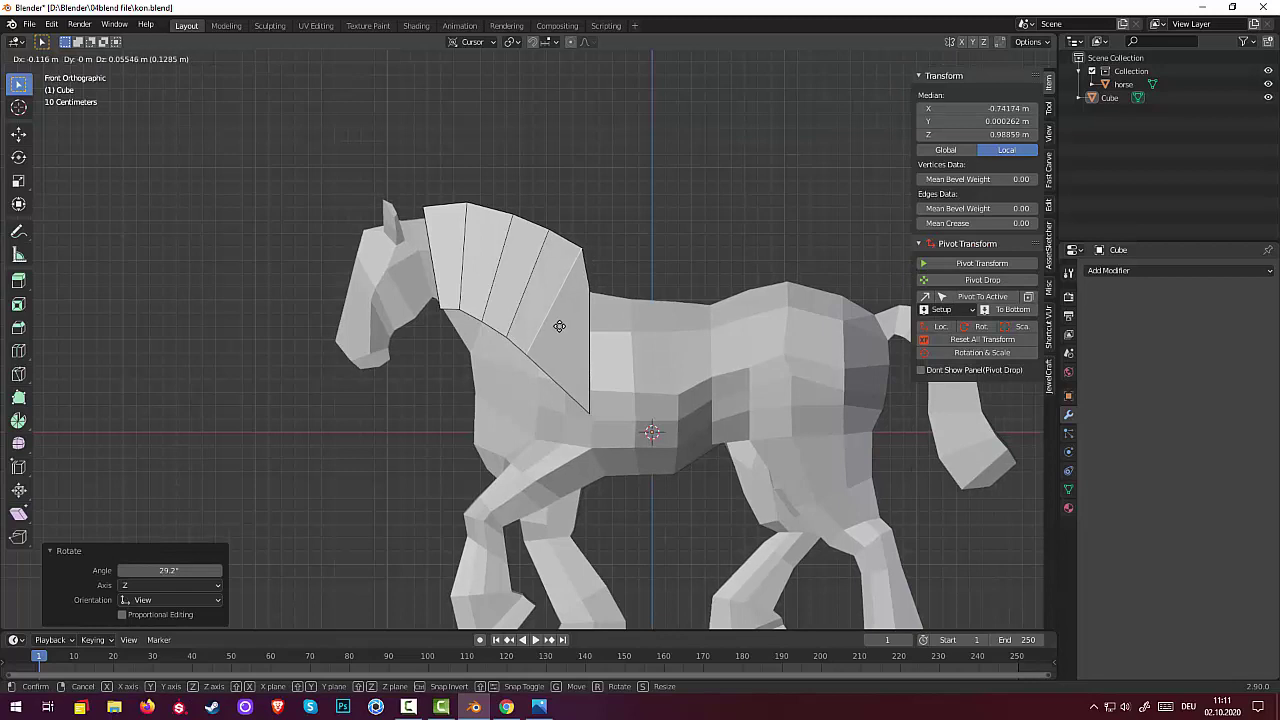
pyautogui.click(559, 326)
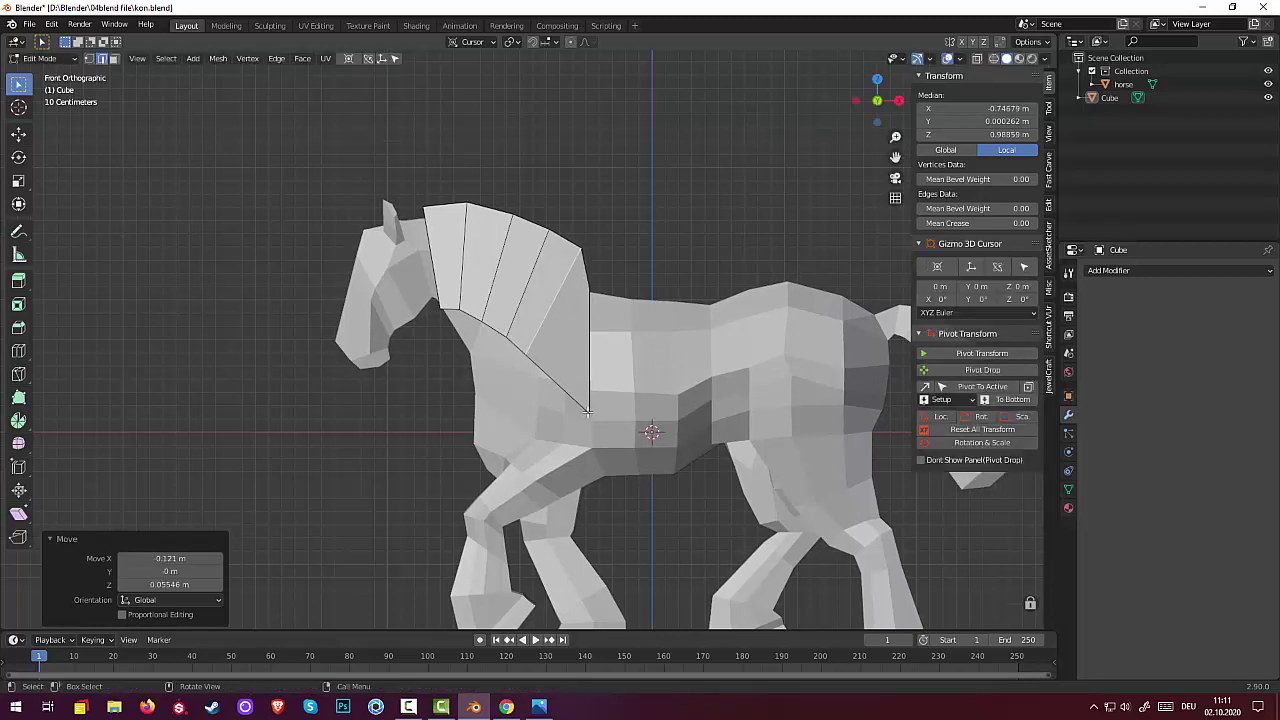
# - Tilt the rearmost mane edge to match the neck, move it up and back, and scale Y to 0
pyautogui.click(590, 364)
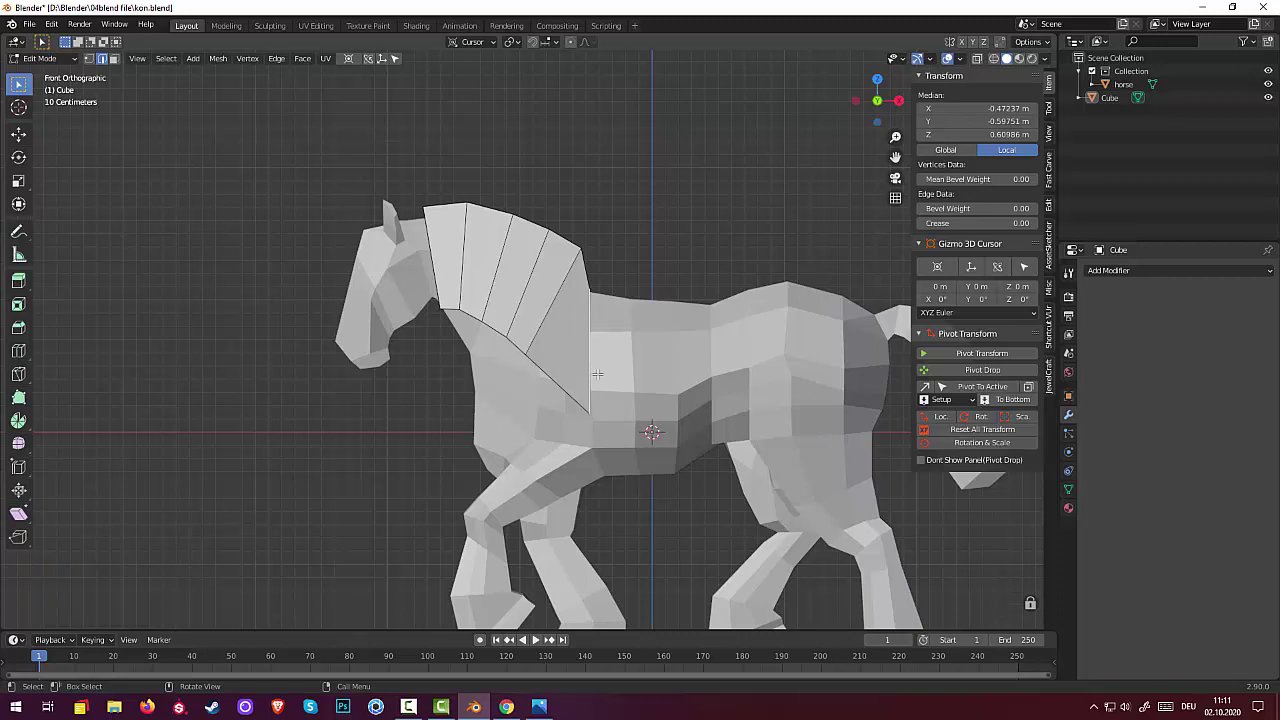
pyautogui.press('r')
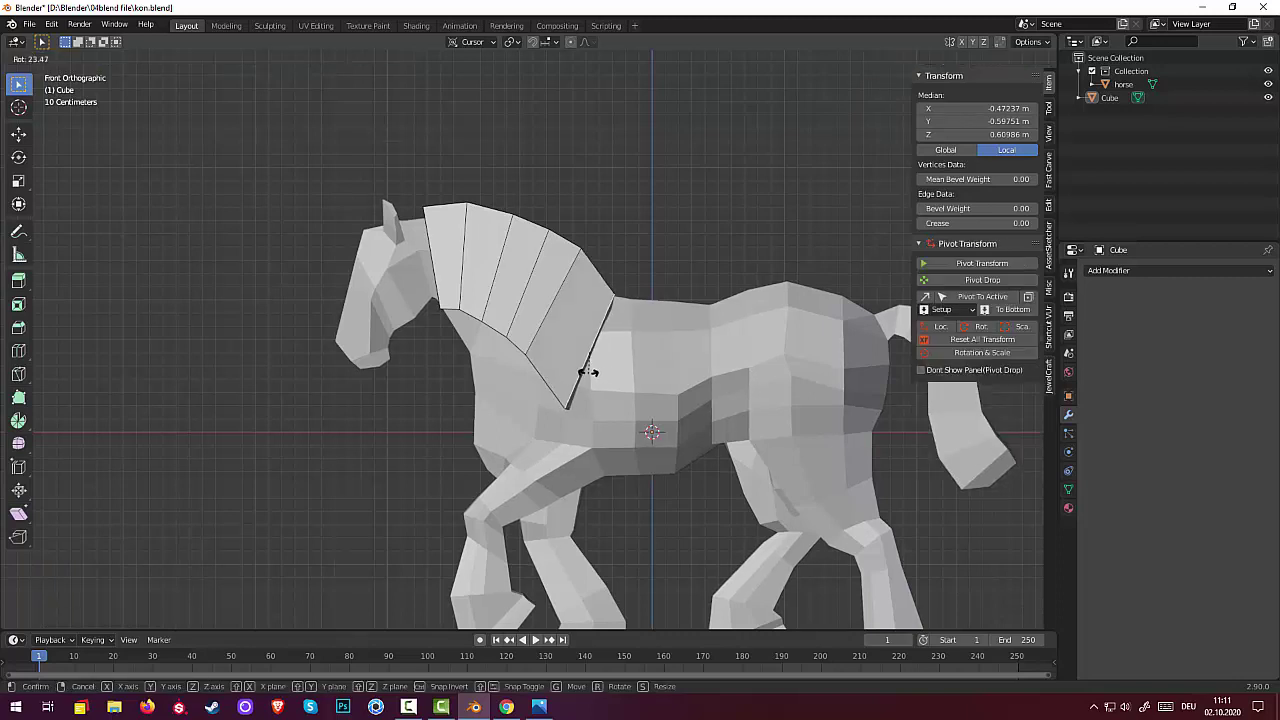
pyautogui.click(585, 371)
pyautogui.press('g')
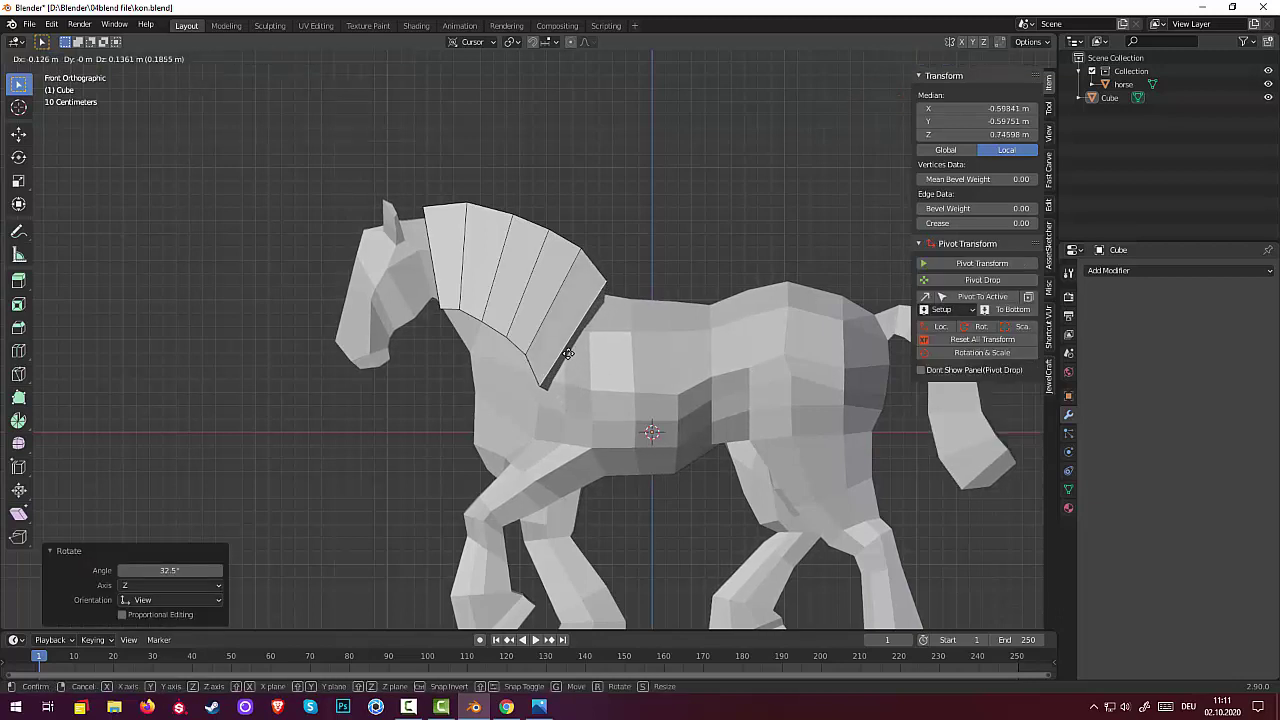
pyautogui.click(567, 353)
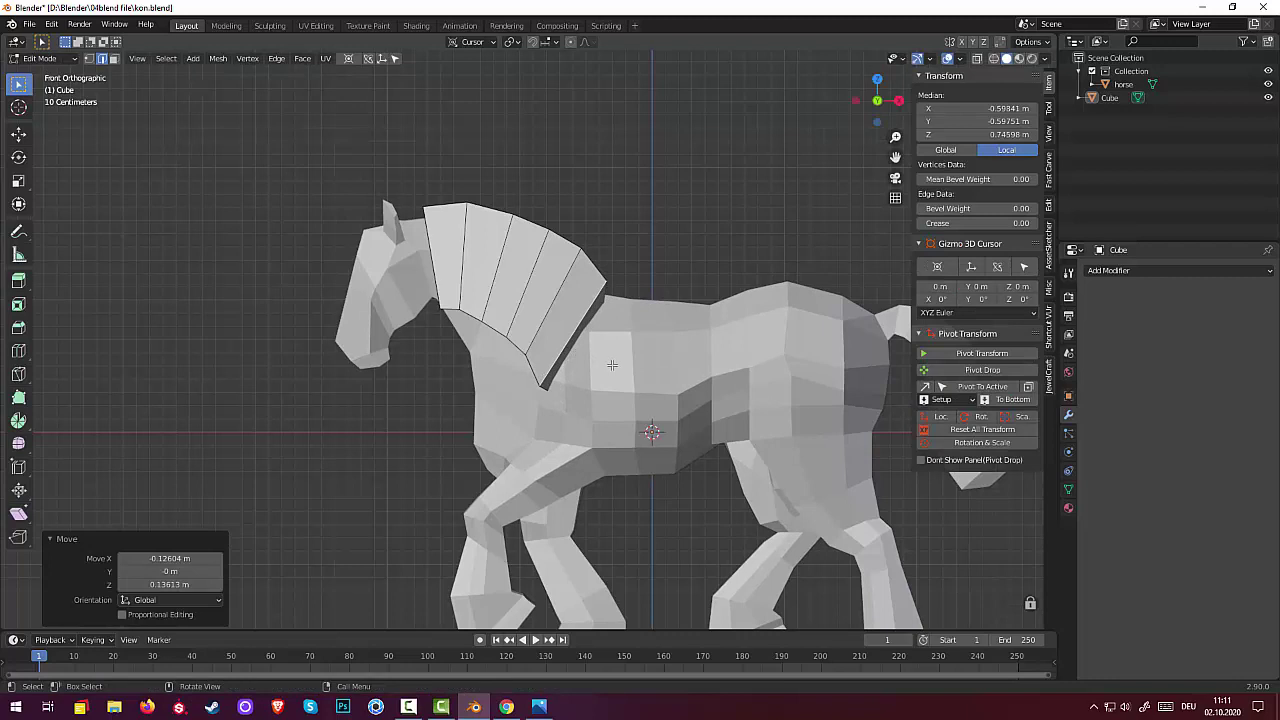
pyautogui.press('s')
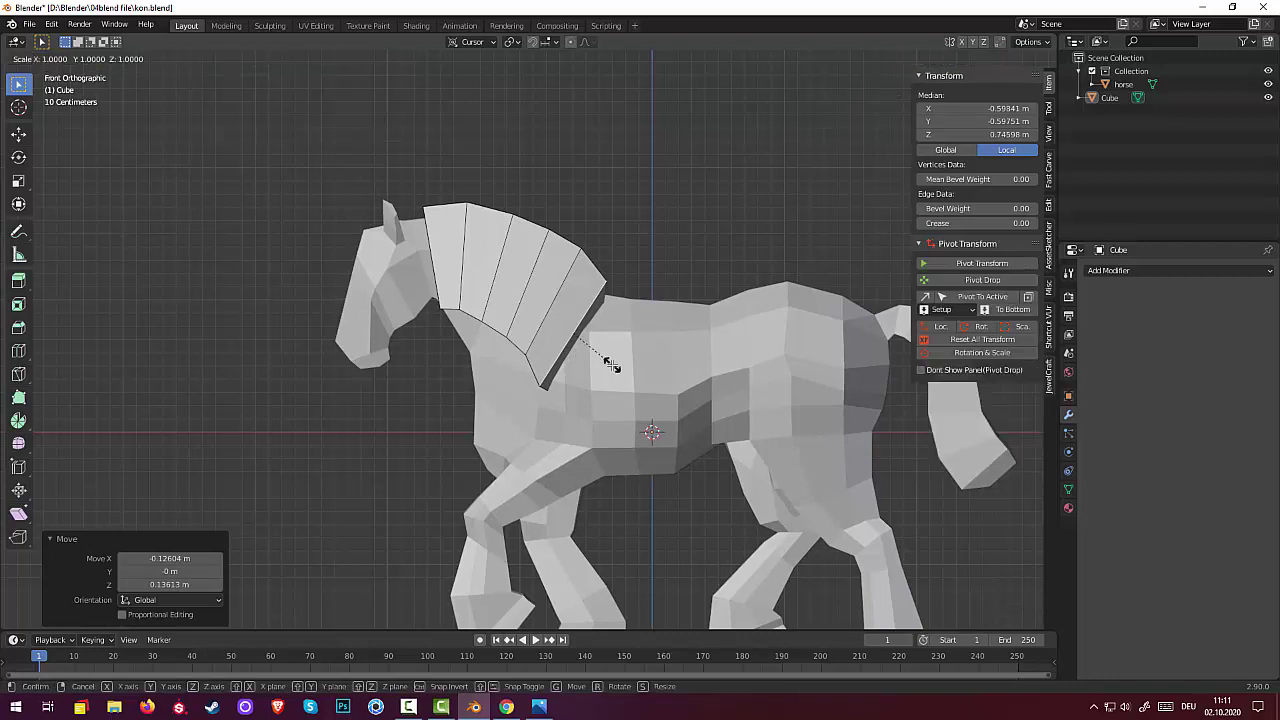
pyautogui.press('y')
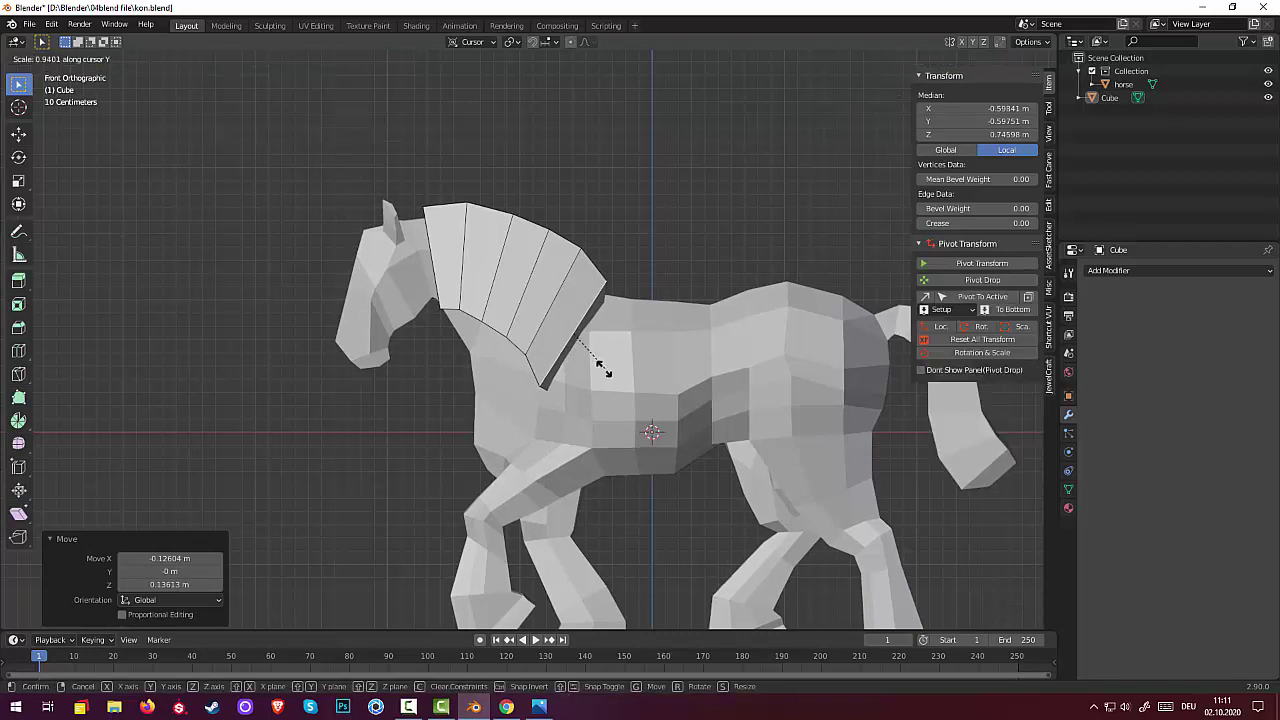
pyautogui.write('0')
pyautogui.press('Return')
pyautogui.moveTo(630, 355)
pyautogui.mouseDown(button='middle')
pyautogui.moveTo(507, 452)
pyautogui.moveTo(624, 383)
pyautogui.mouseUp(button='middle')
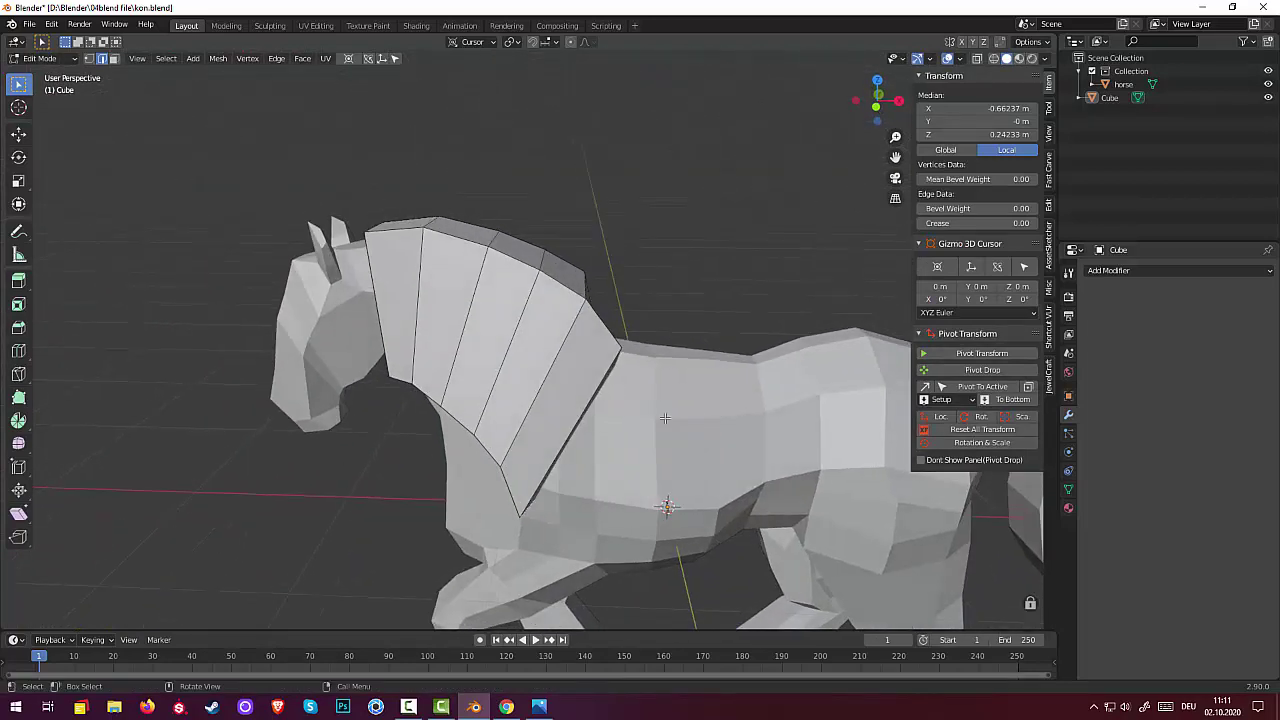
# - Undo the rear edge flattening, select the mane's rear edge loop from behind, and switch to Right view
pyautogui.hotkey('ctrl', 'z')
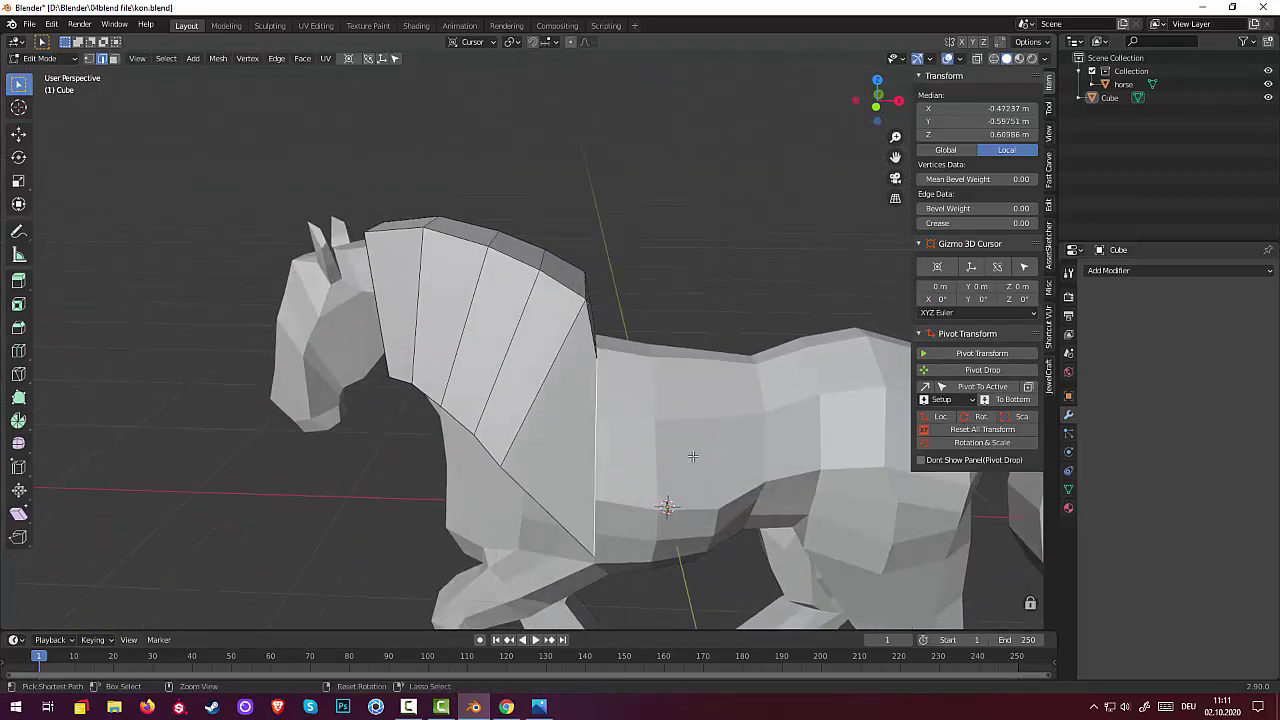
pyautogui.moveTo(693, 456)
pyautogui.mouseDown(button='middle')
pyautogui.moveTo(600, 428)
pyautogui.moveTo(686, 428)
pyautogui.moveTo(644, 422)
pyautogui.mouseUp(button='middle')
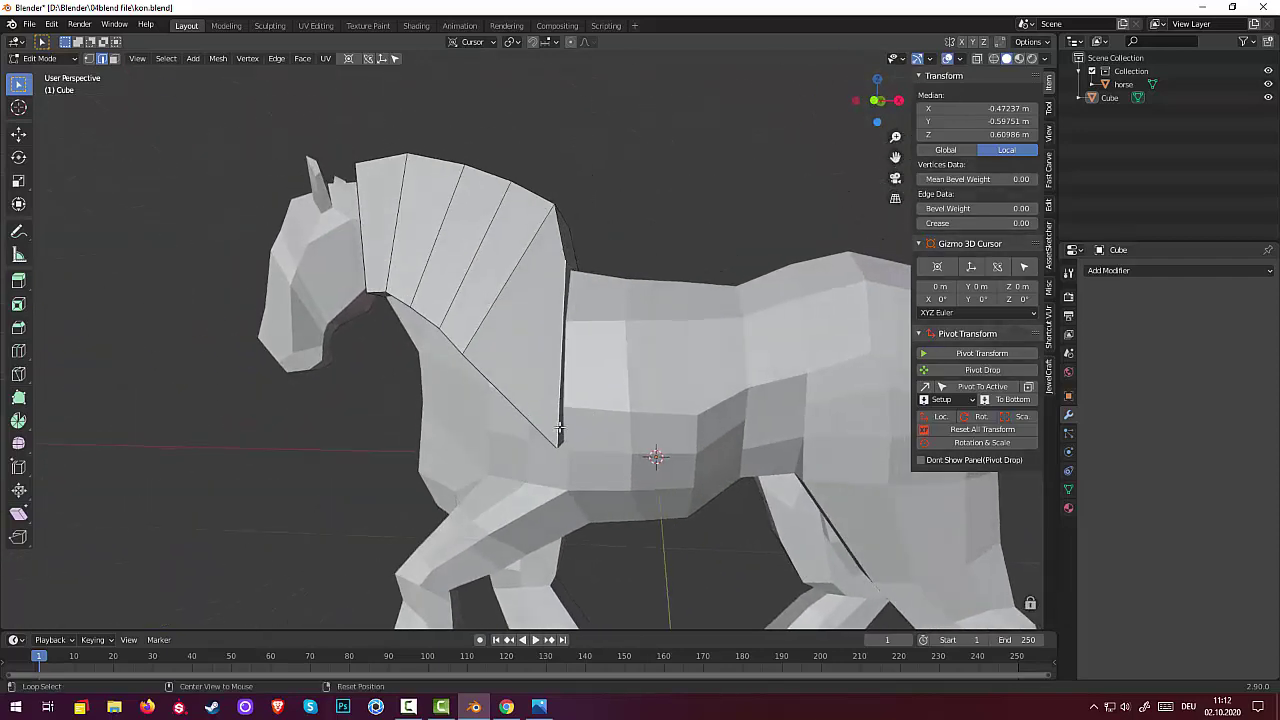
pyautogui.moveTo(557, 432); pyautogui.dragTo(523, 377, button='middle')
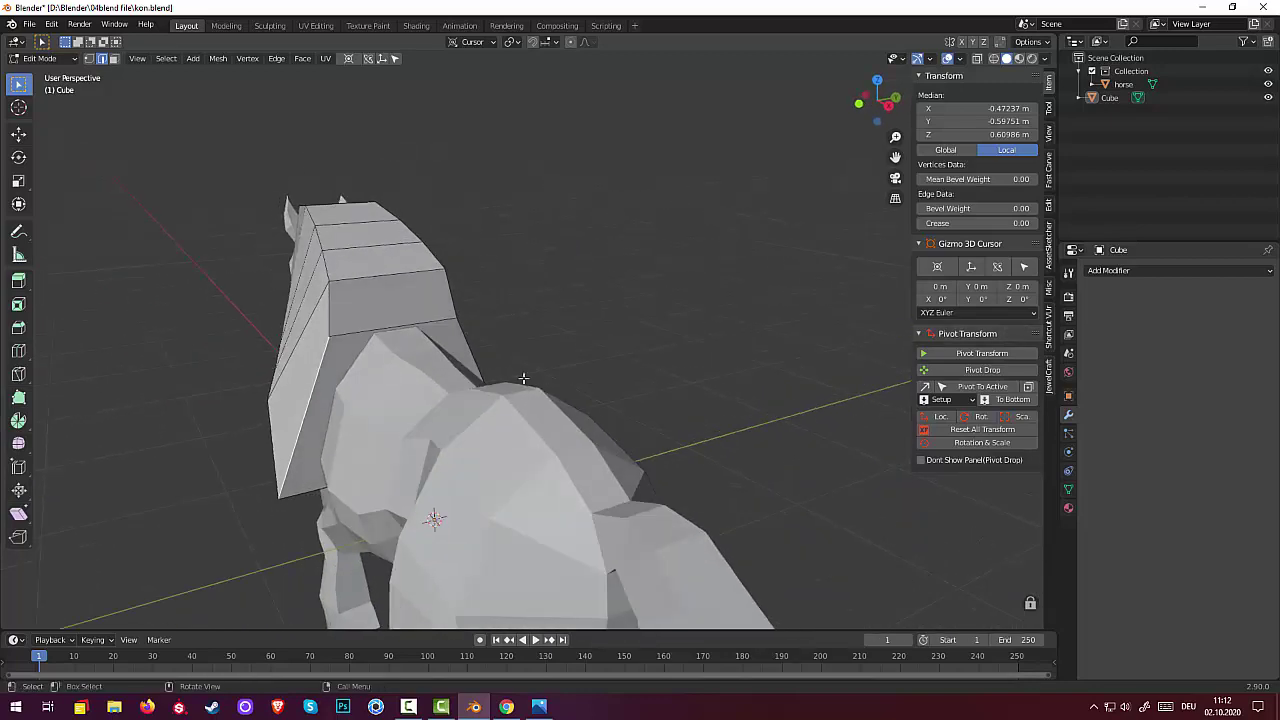
pyautogui.keyDown('alt'); pyautogui.click(347, 335); pyautogui.keyUp('alt')
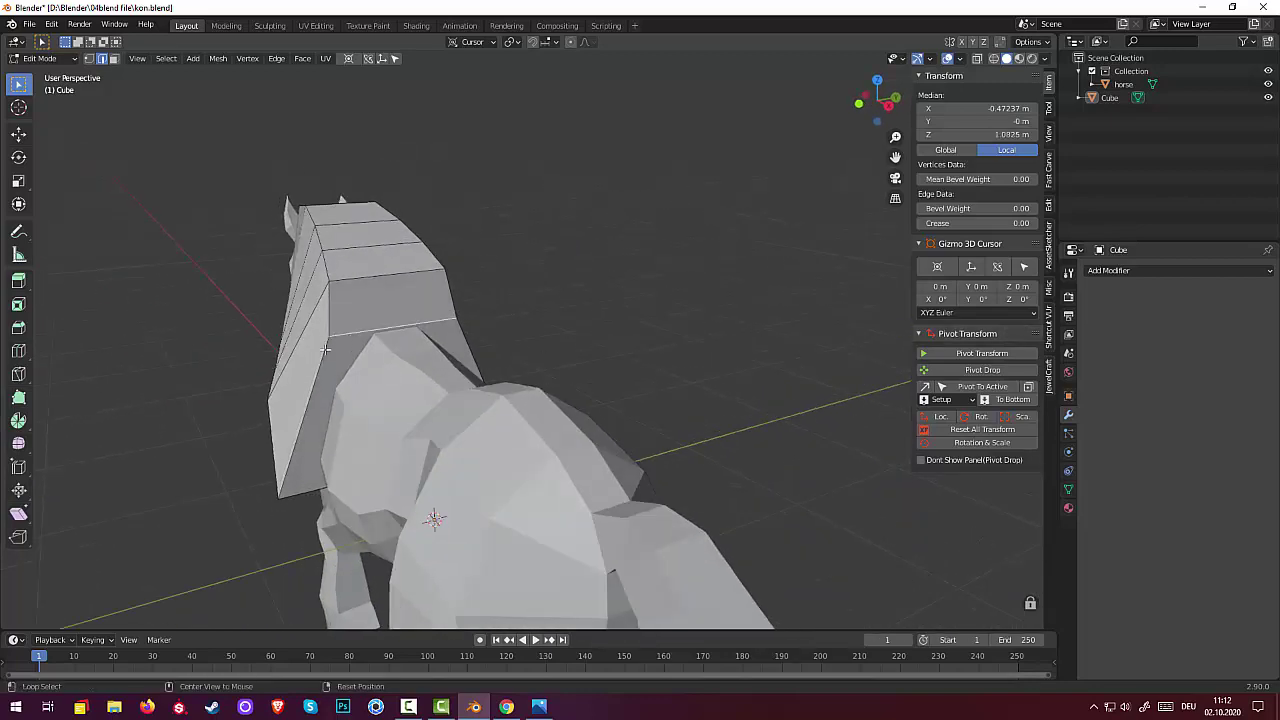
pyautogui.keyDown('alt'); pyautogui.click(305, 455); pyautogui.keyUp('alt')
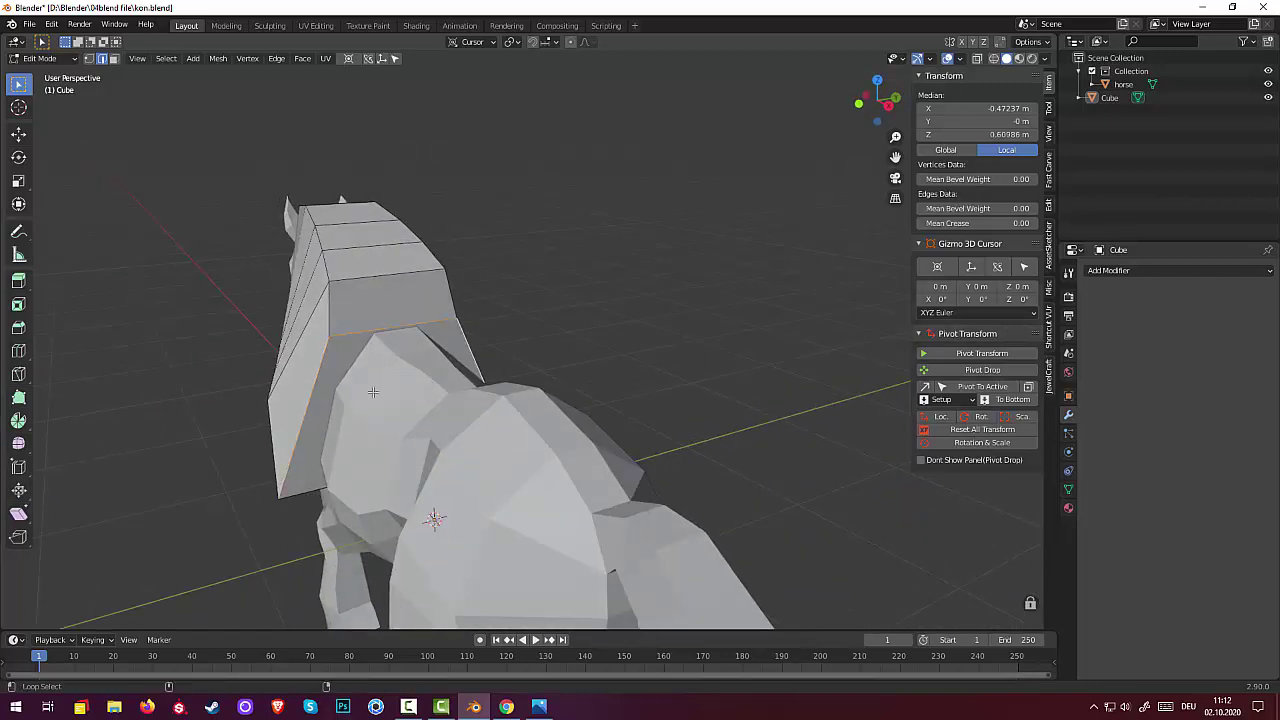
pyautogui.moveTo(310, 455); pyautogui.dragTo(490, 458, button='middle')
pyautogui.keyDown('alt'); pyautogui.keyDown('shift'); pyautogui.click(325, 463); pyautogui.keyUp('shift'); pyautogui.keyUp('alt')
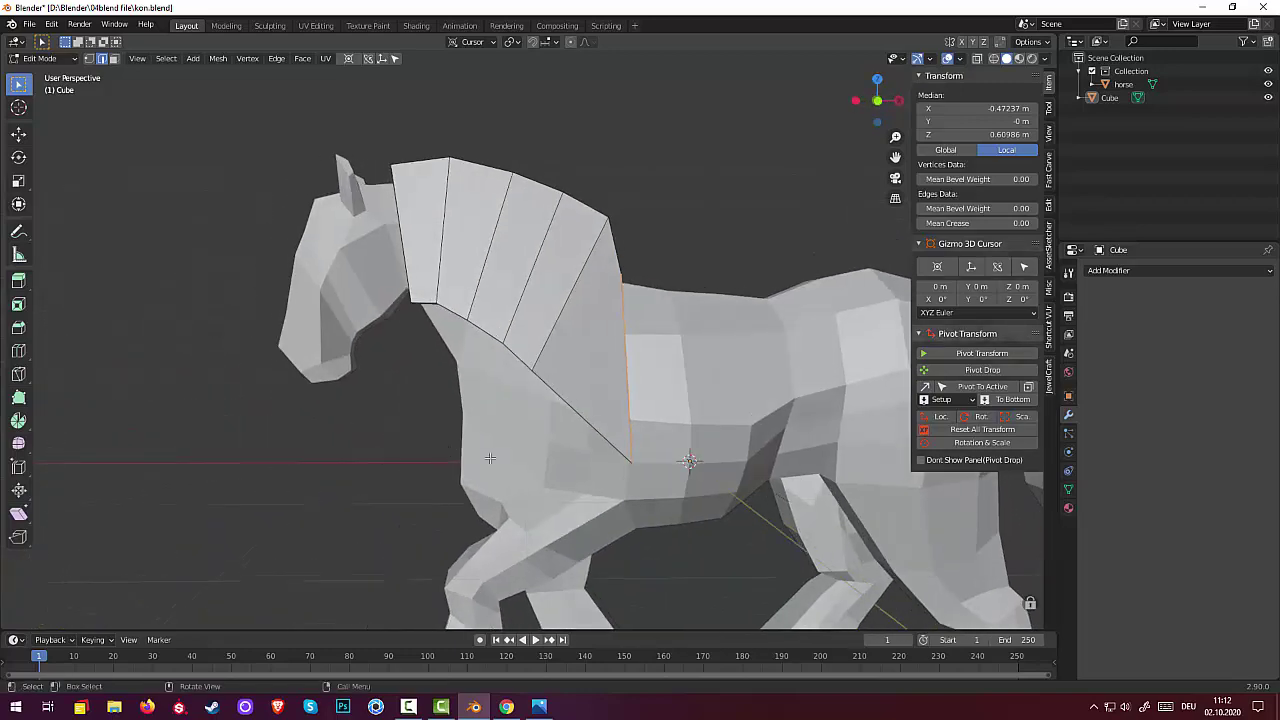
pyautogui.press('KP_3')
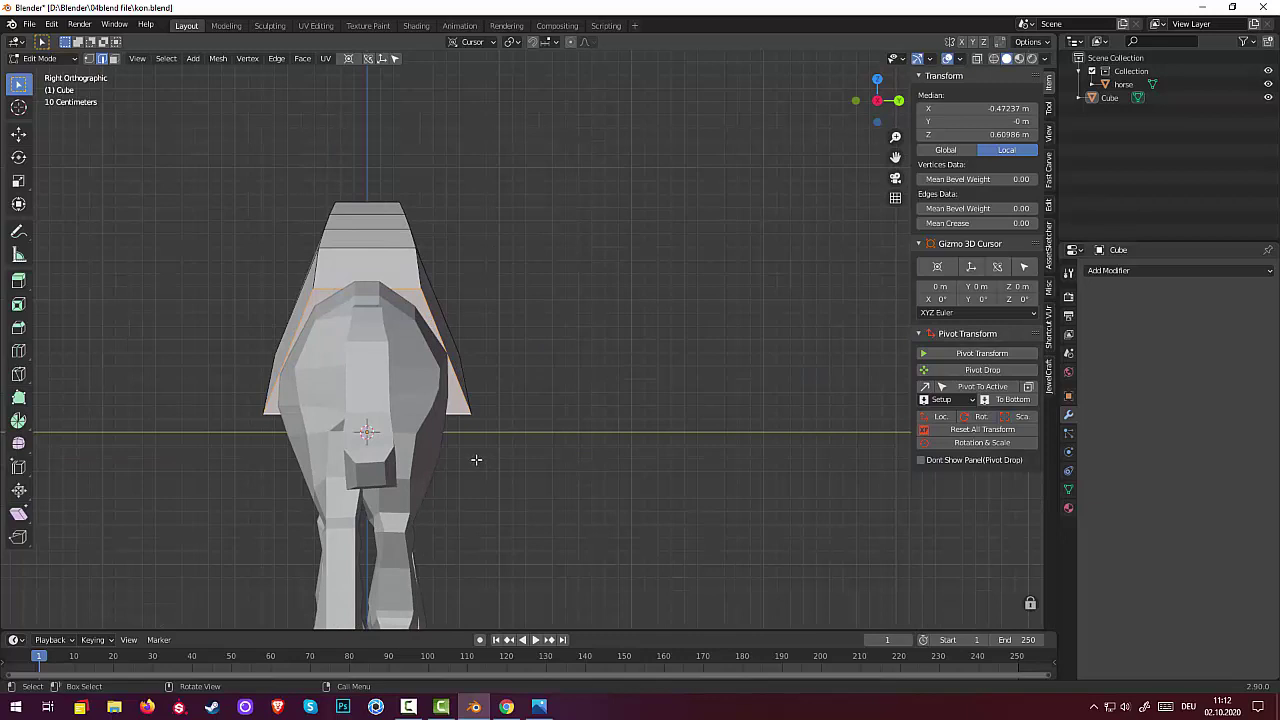
# - In front view, tilt the mane's rear edge loop 35.6° and move it forward and up along the neck
pyautogui.press('KP_1')
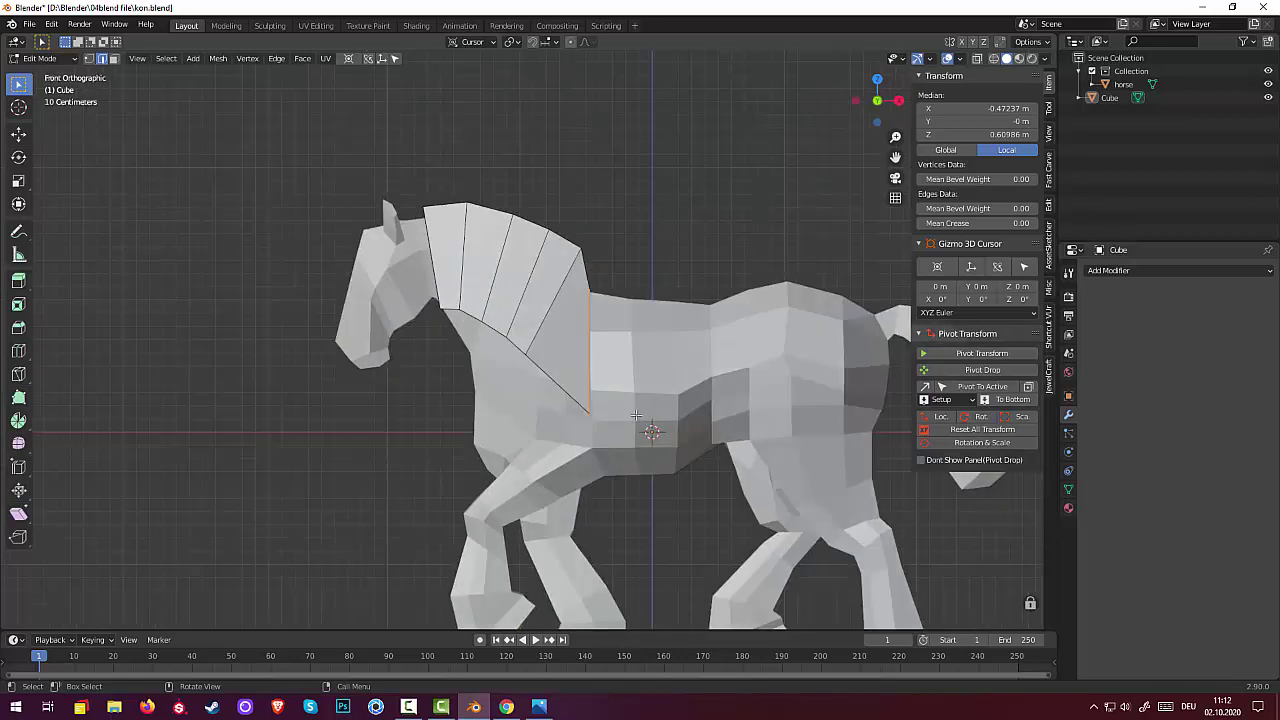
pyautogui.press('r')
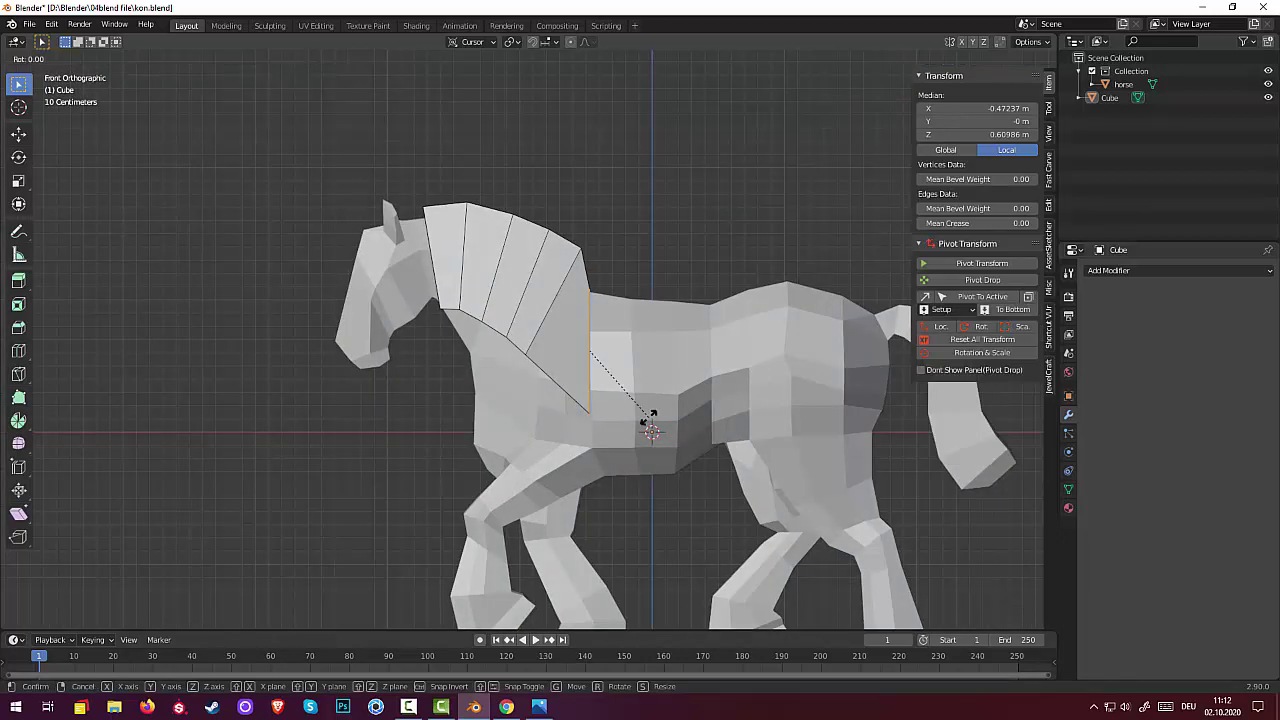
pyautogui.click(594, 394)
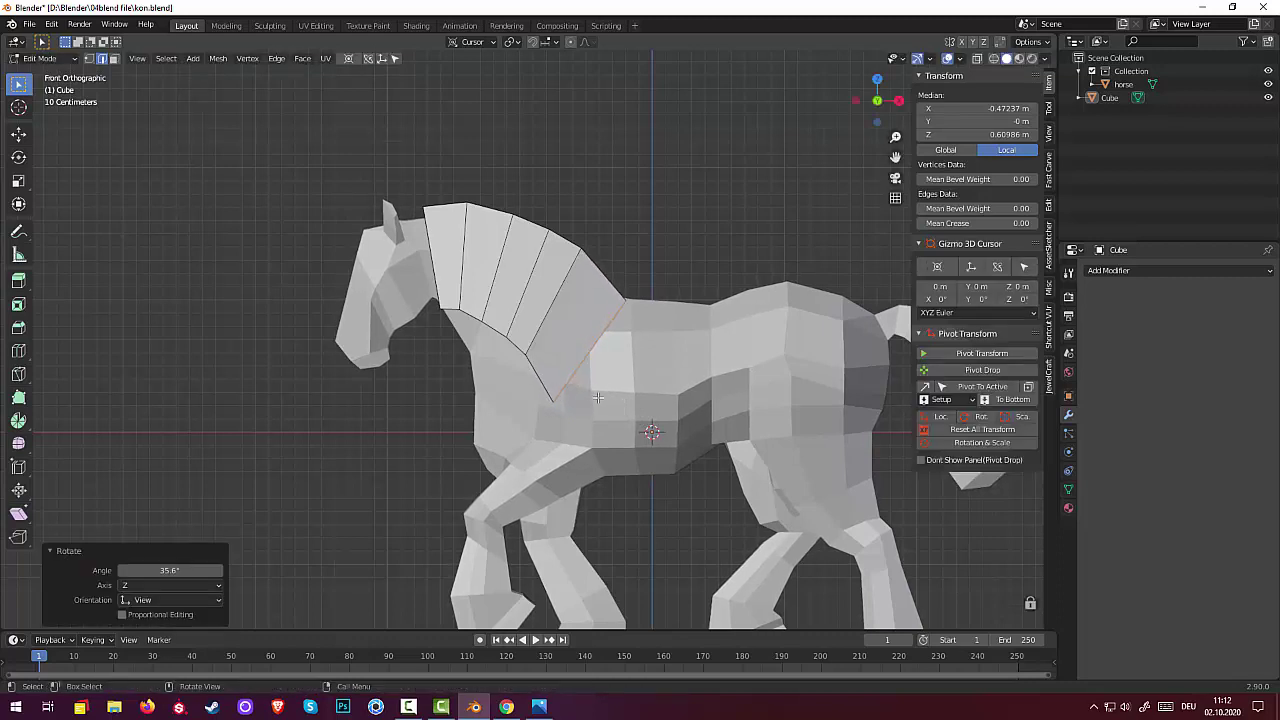
pyautogui.press('g')
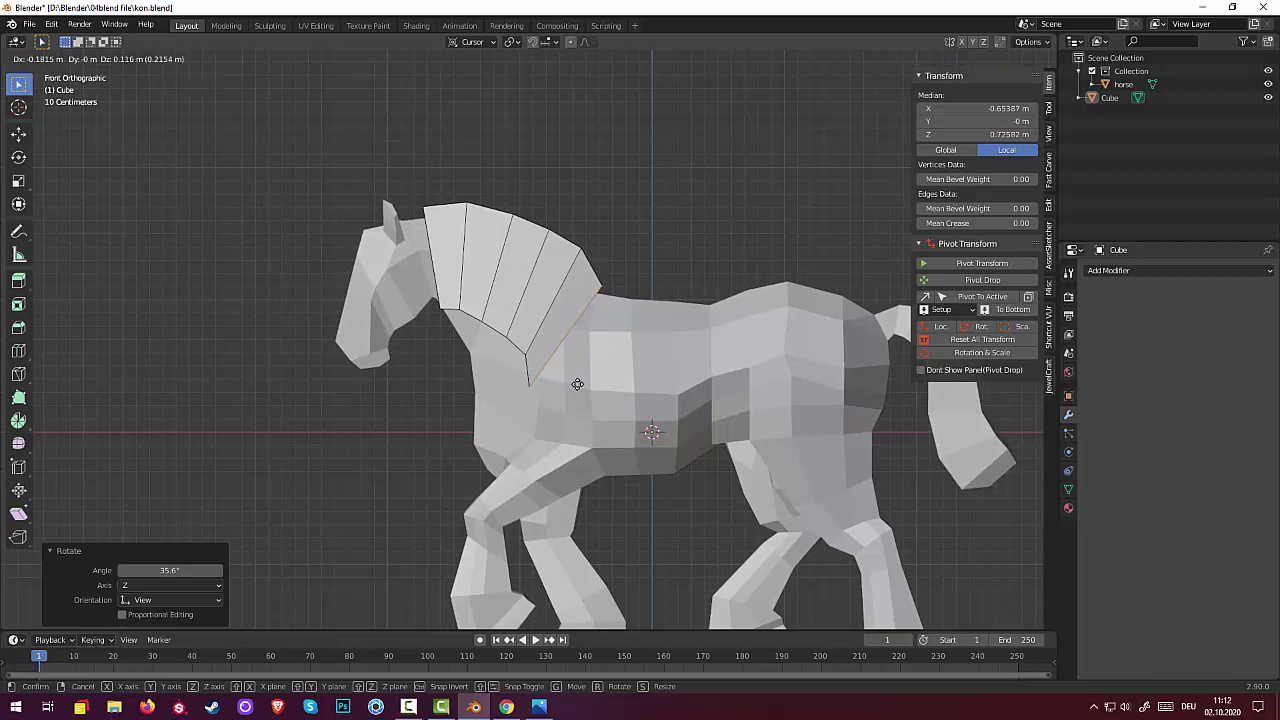
pyautogui.click(572, 392)
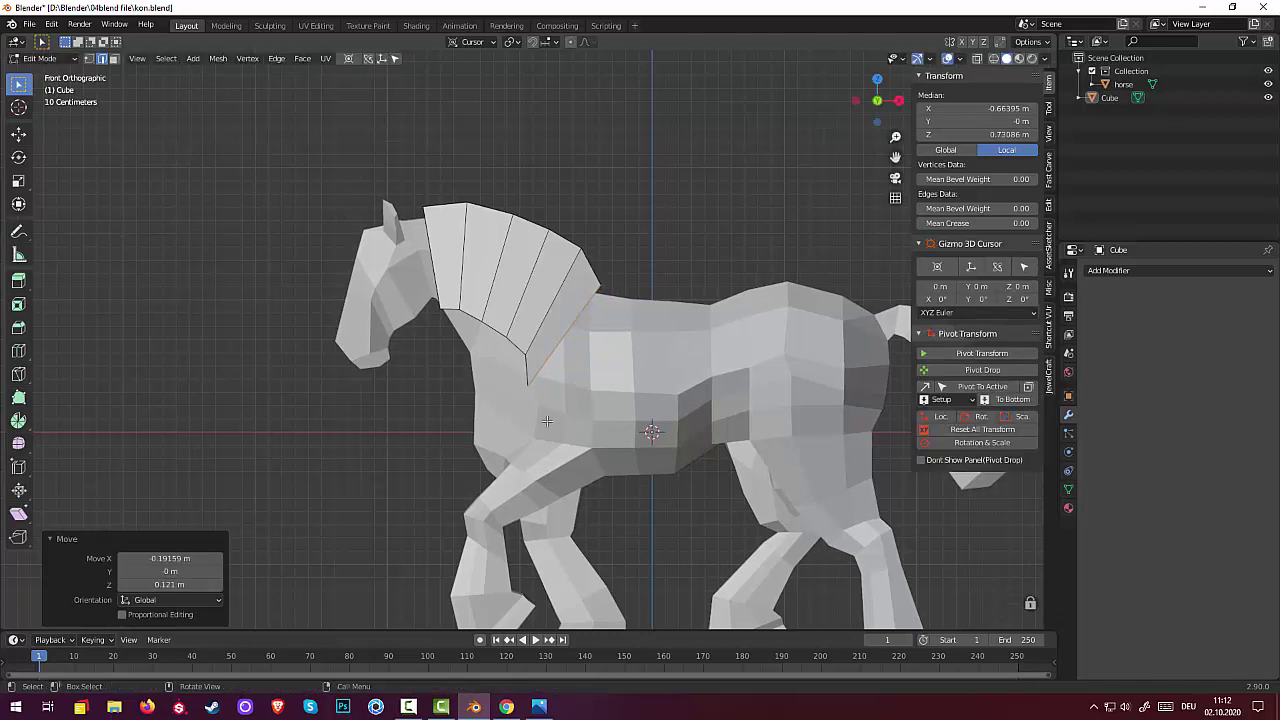
# - Cancel the resize, clear the selection and zoom out to see the whole horse
pyautogui.press('s')
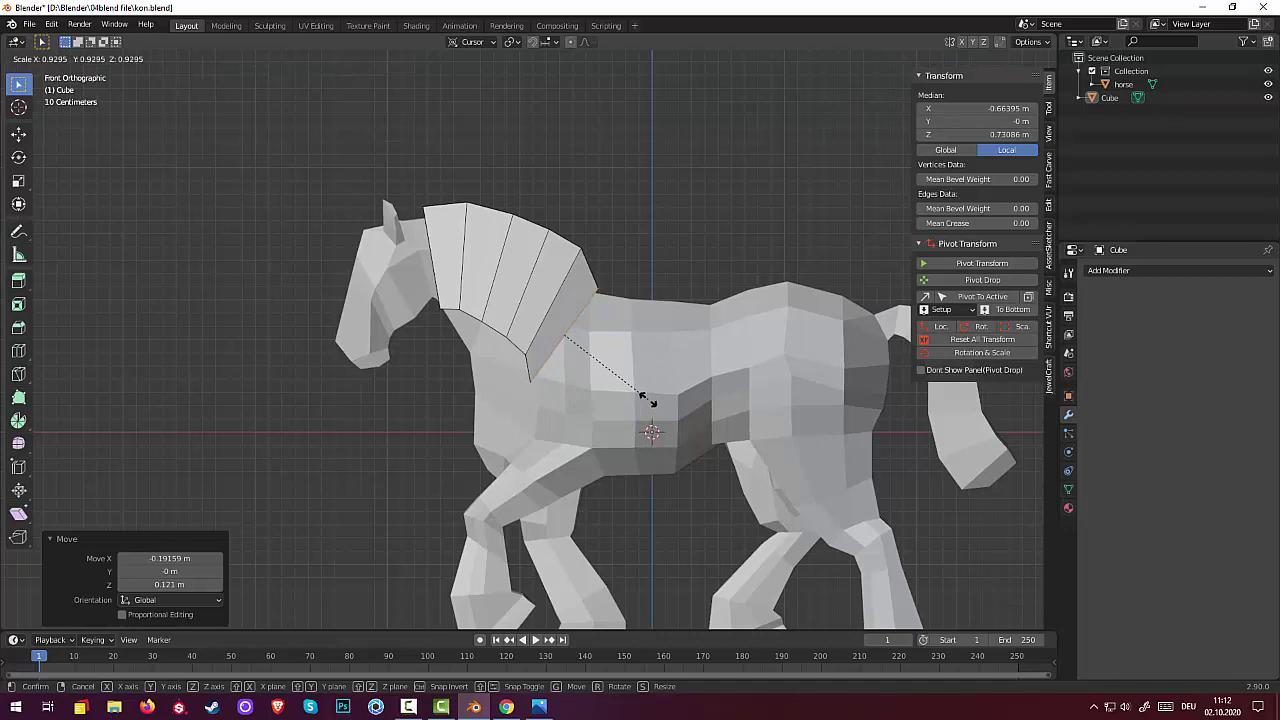
pyautogui.press('Escape')
pyautogui.hotkey('alt', 'a')
pyautogui.moveTo(648, 396)
pyautogui.mouseDown(button='middle')
pyautogui.moveTo(523, 431)
pyautogui.moveTo(655, 399)
pyautogui.moveTo(570, 420)
pyautogui.moveTo(635, 450)
pyautogui.moveTo(655, 440)
pyautogui.moveTo(638, 411)
pyautogui.mouseUp(button='middle')
pyautogui.scroll(-2, 645, 416)
pyautogui.scroll(-1, 645, 416)
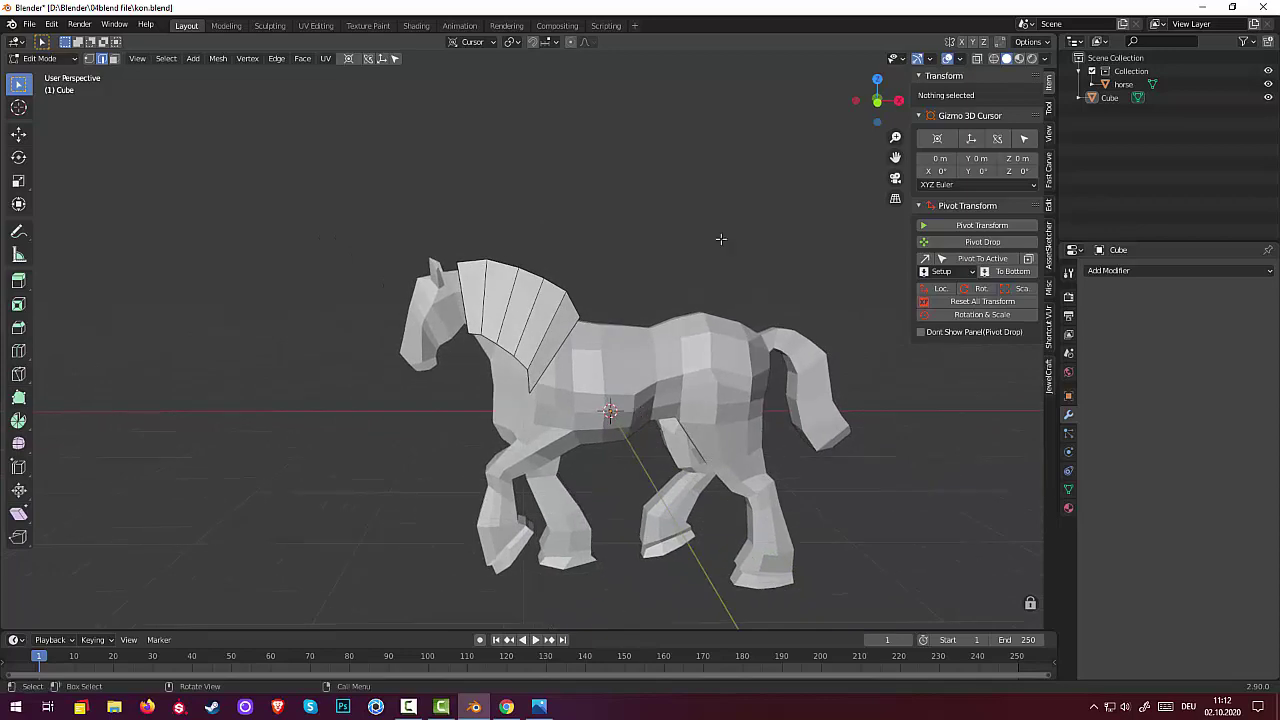
# - Return to front view, zoom in and toggle the X-ray see-through display on and off
pyautogui.press('KP_3')
pyautogui.press('KP_1')
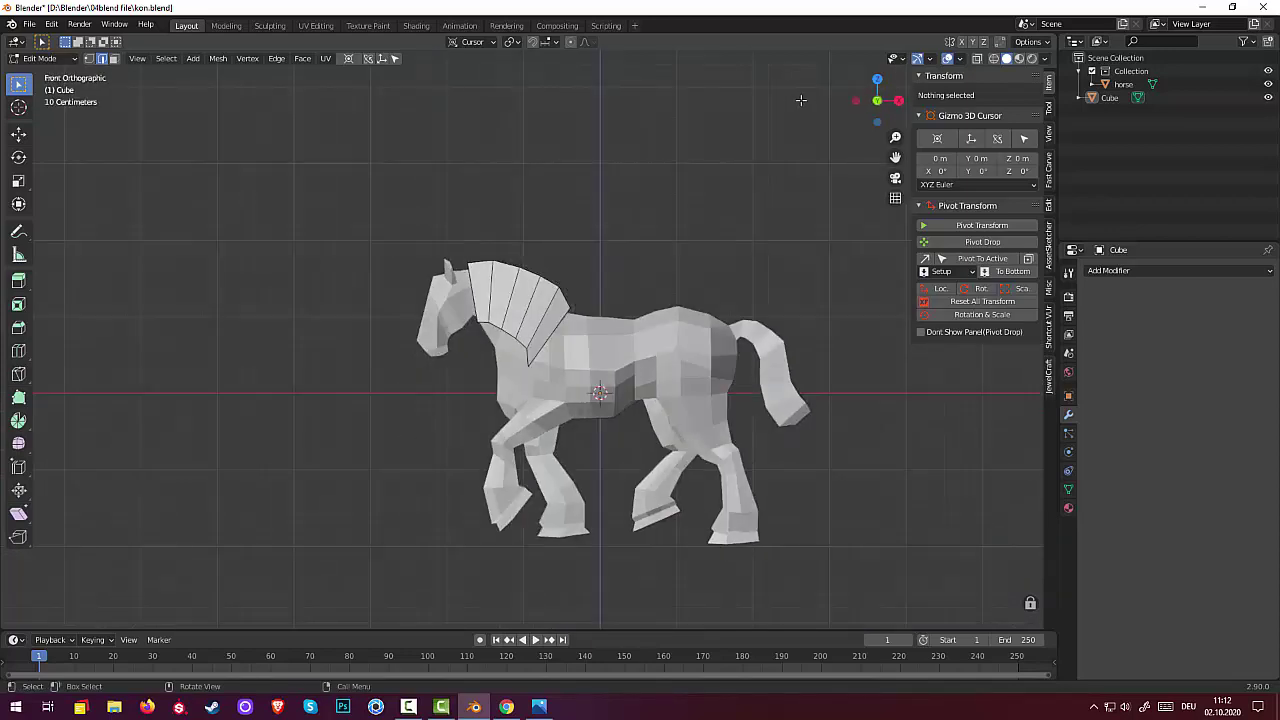
pyautogui.scroll(4, 645, 276)
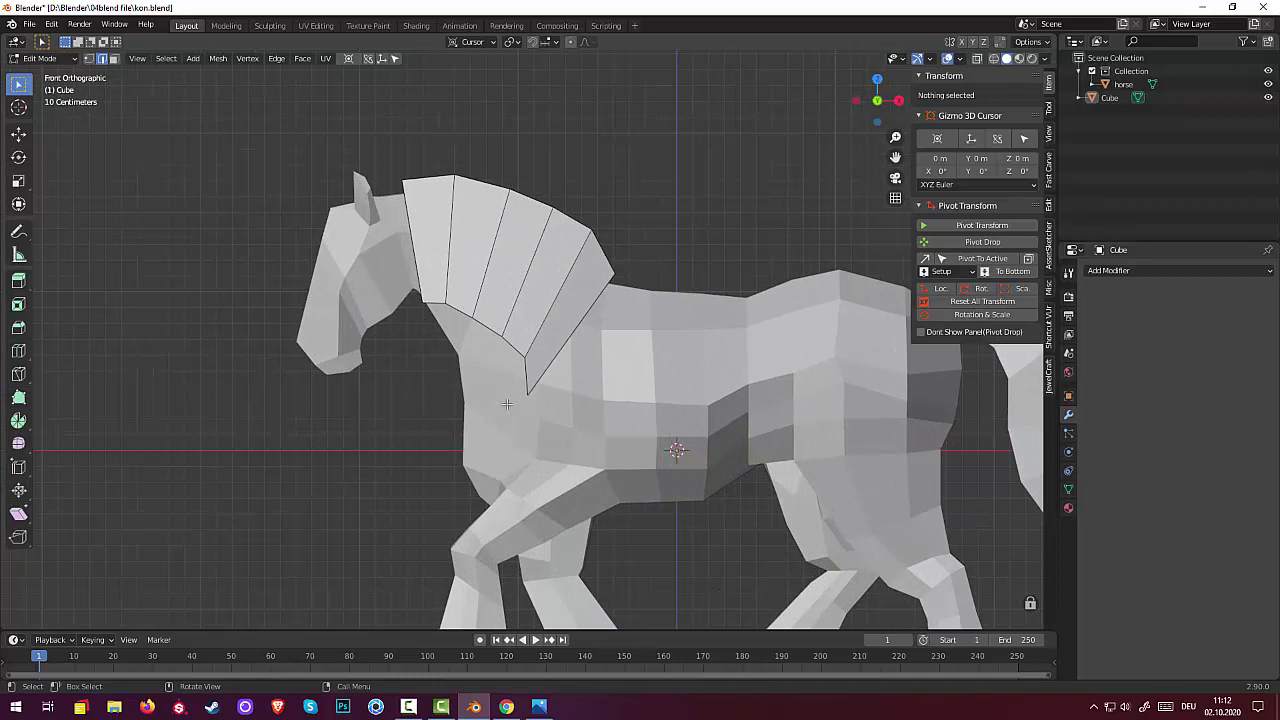
pyautogui.click(977, 58)
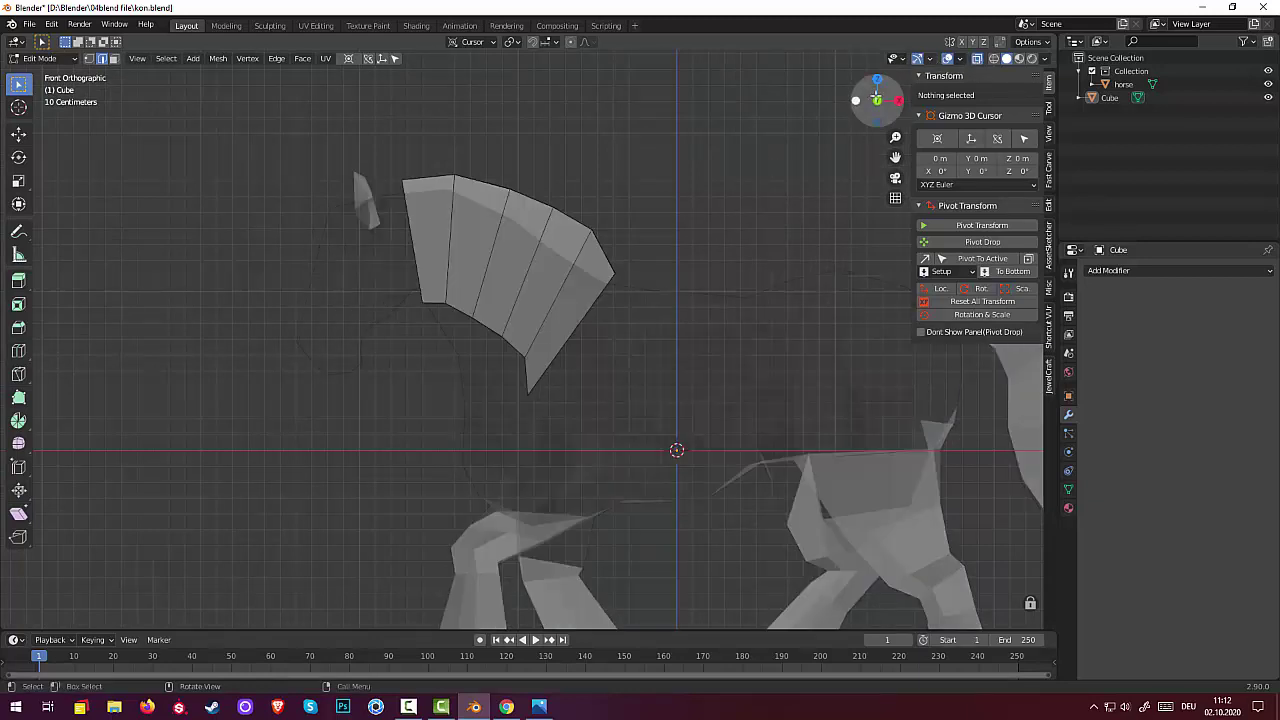
pyautogui.click(977, 60)
pyautogui.click(537, 268)
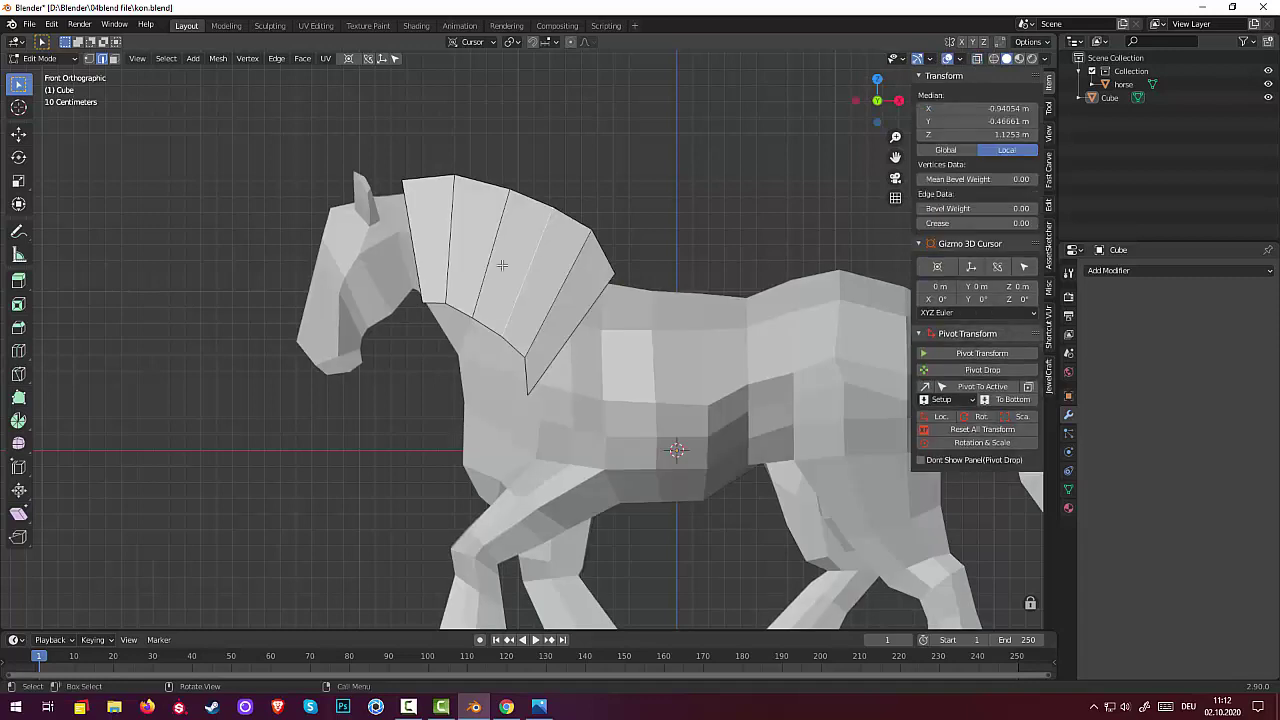
# - Select the mane in Object Mode, turn X-ray back on and enter Edit Mode on it
pyautogui.click(60, 62)
pyautogui.click(50, 74)
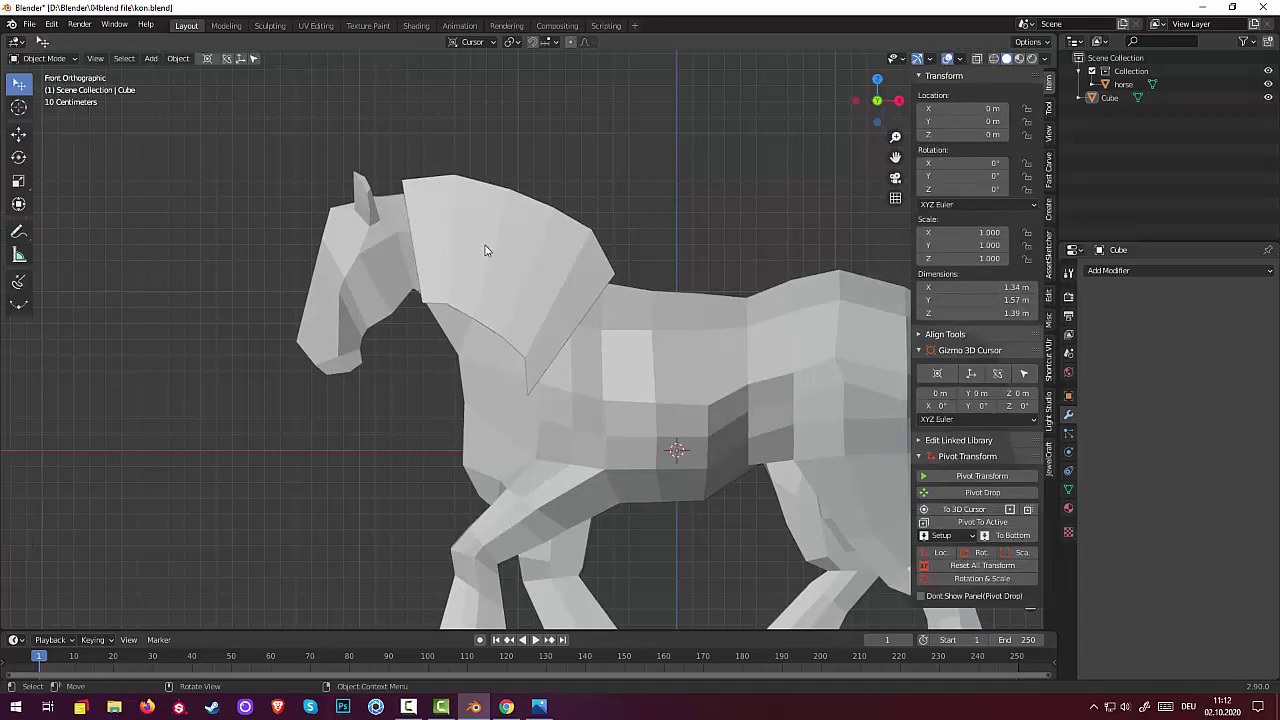
pyautogui.click(486, 250)
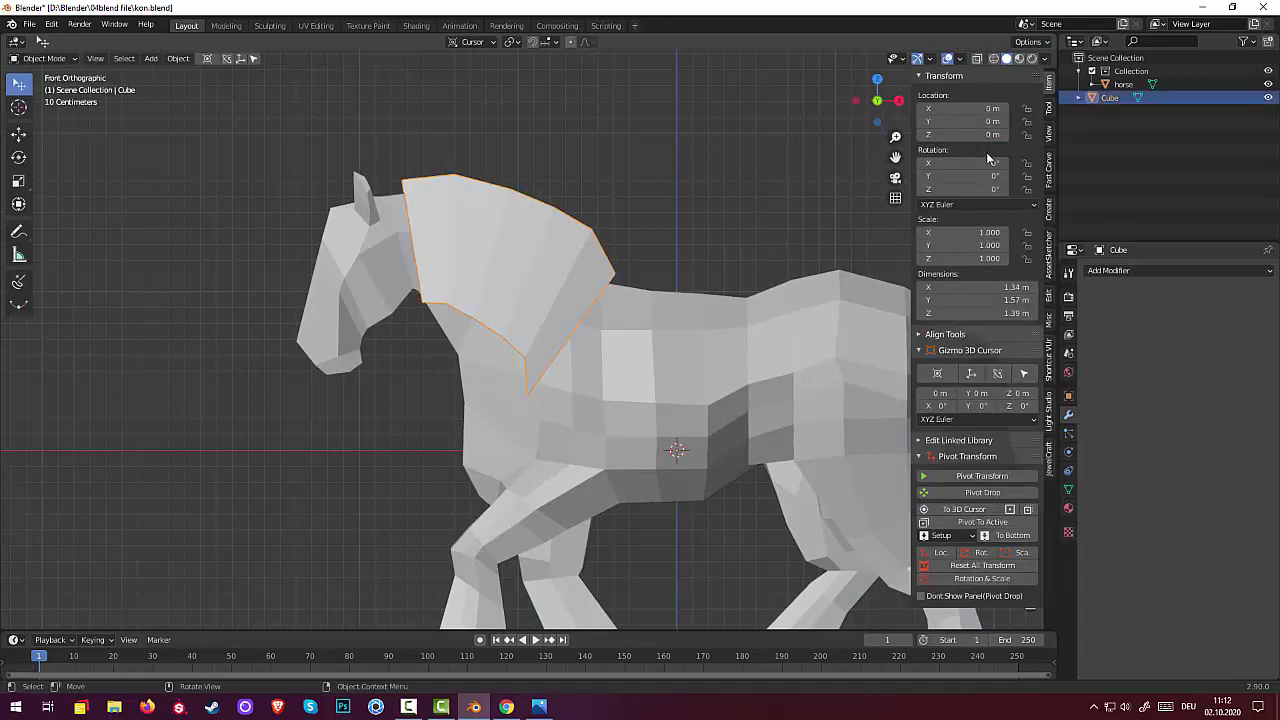
pyautogui.click(977, 59)
pyautogui.click(55, 59)
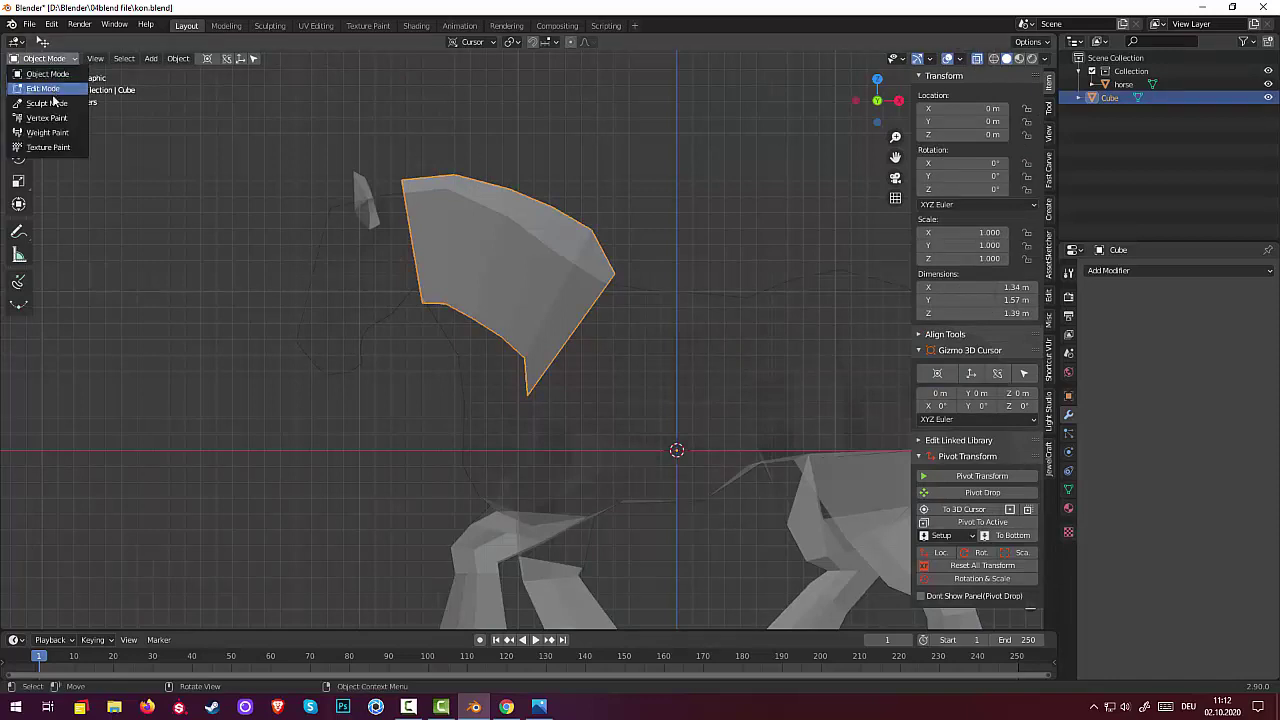
pyautogui.click(45, 89)
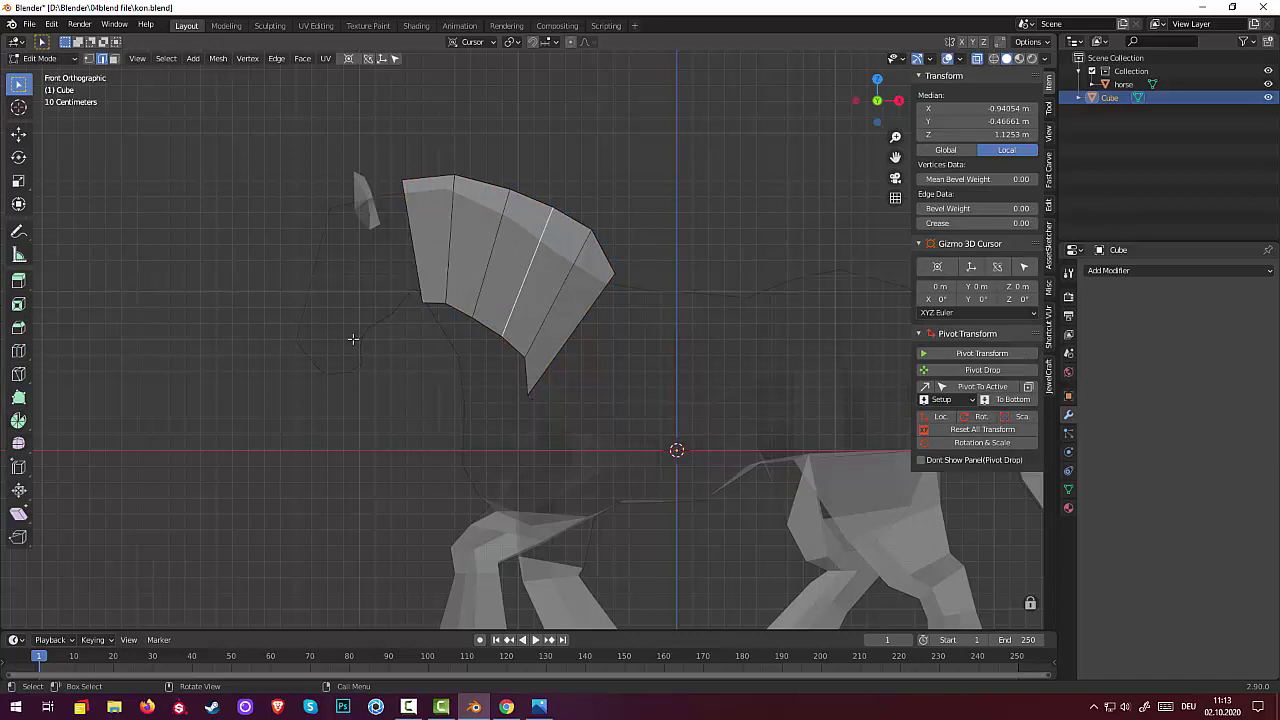
# - Add vertex selection and raise the last mane segment's lower tip closer to the neck
pyautogui.keyDown('shift'); pyautogui.click(88, 59); pyautogui.keyUp('shift')
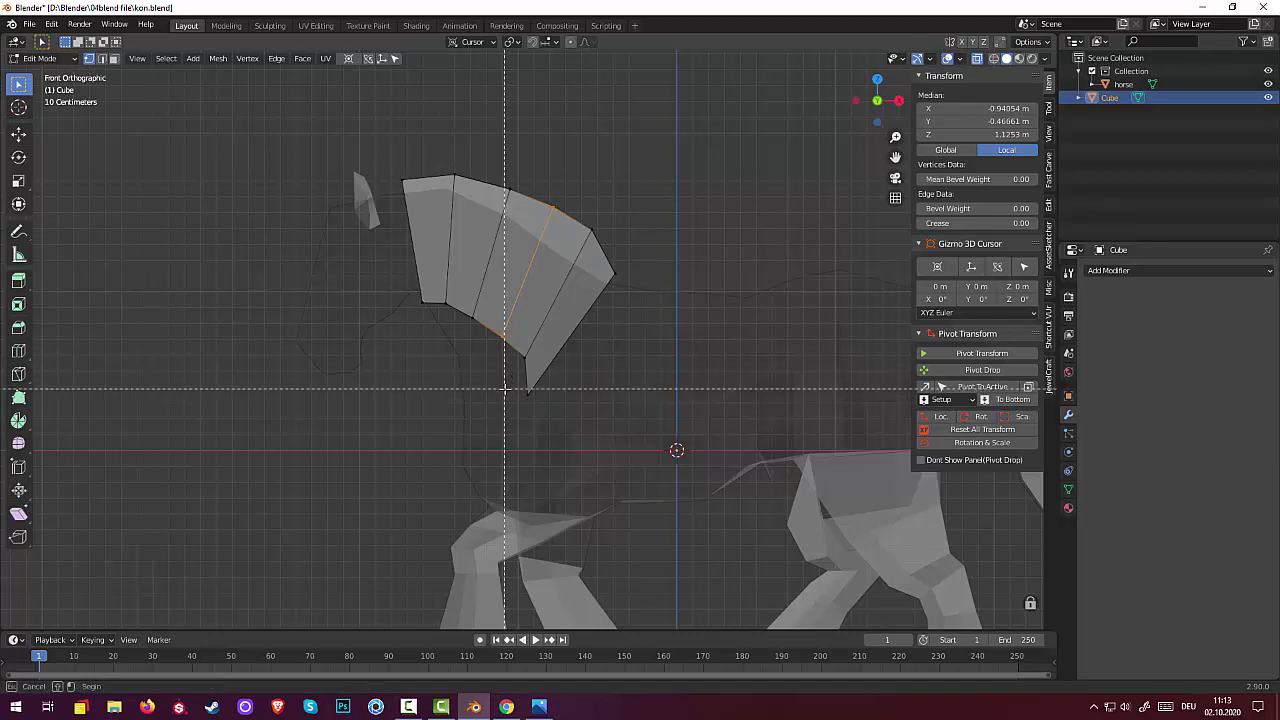
pyautogui.keyDown('shift'); pyautogui.moveTo(510, 383); pyautogui.dragTo(566, 410); pyautogui.keyUp('shift')
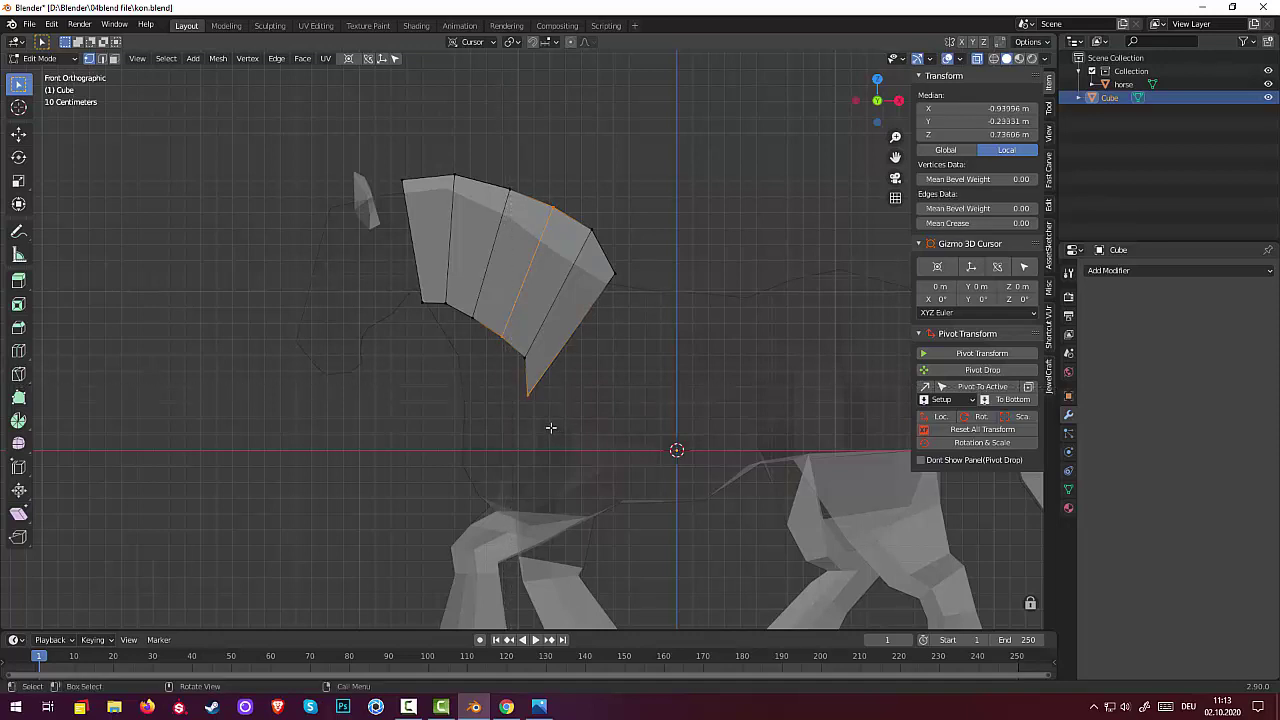
pyautogui.click(557, 420)
pyautogui.moveTo(518, 384); pyautogui.dragTo(561, 421)
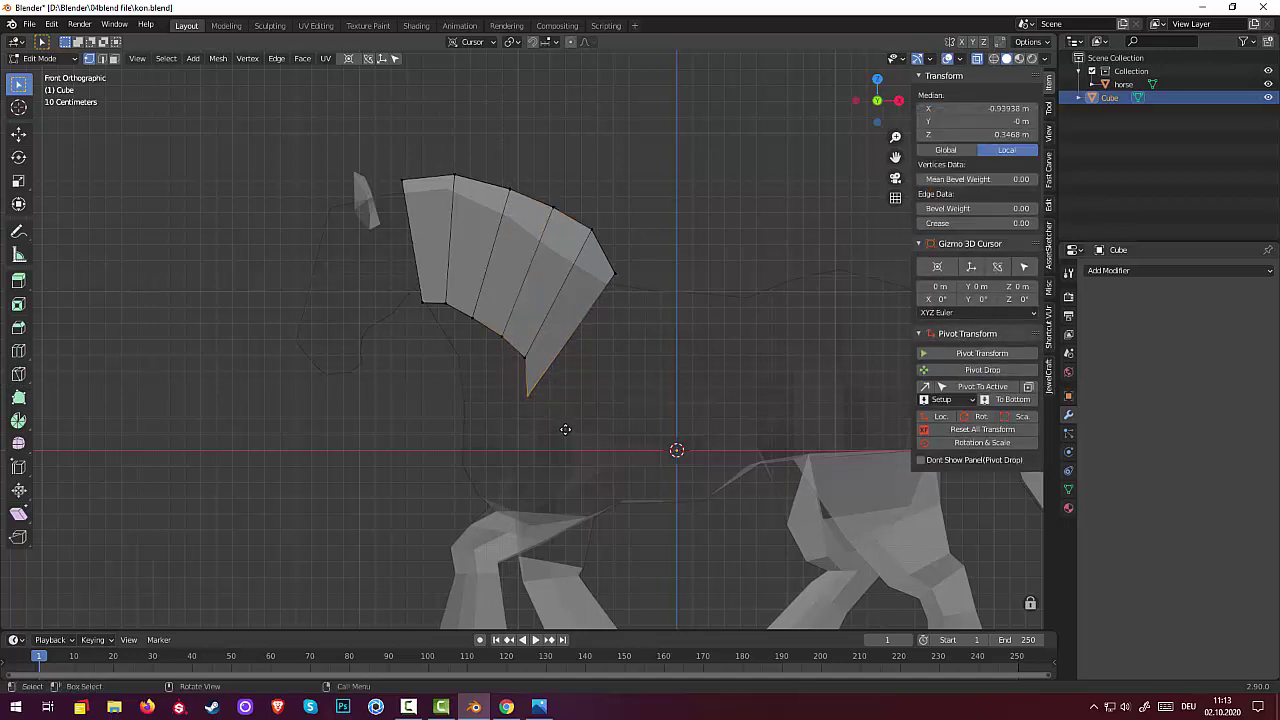
pyautogui.press('g')
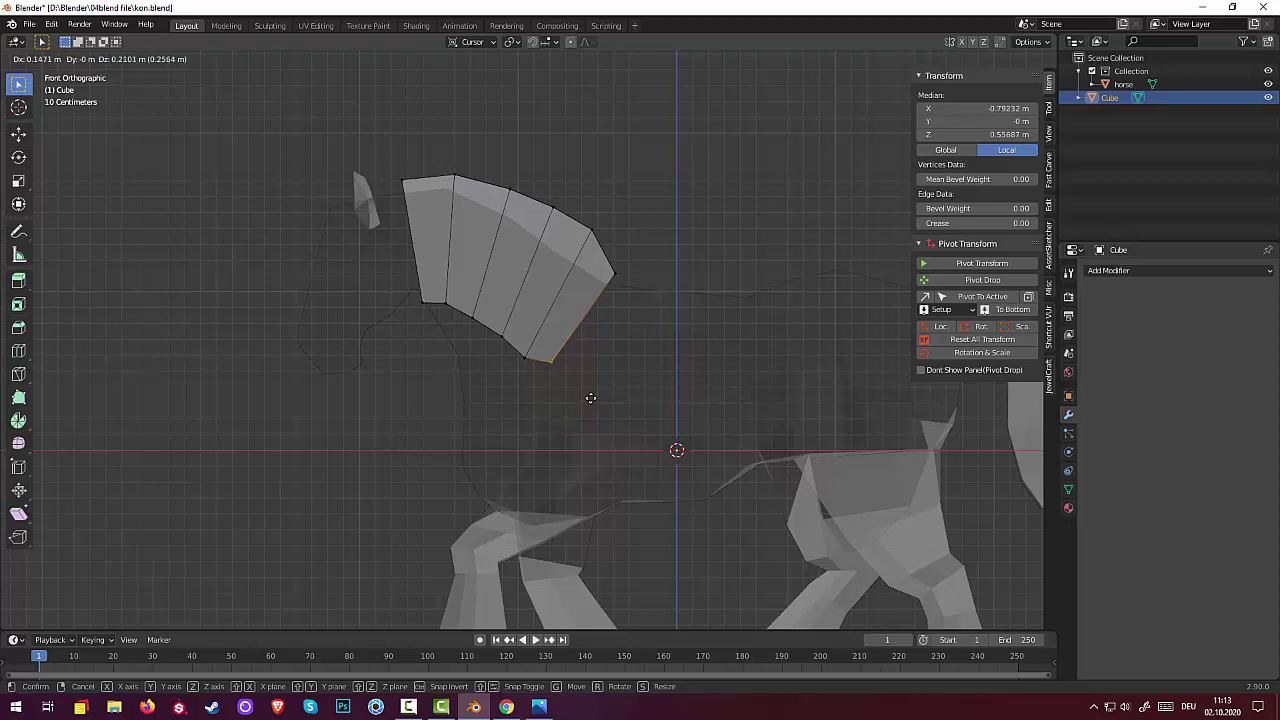
pyautogui.click(583, 393)
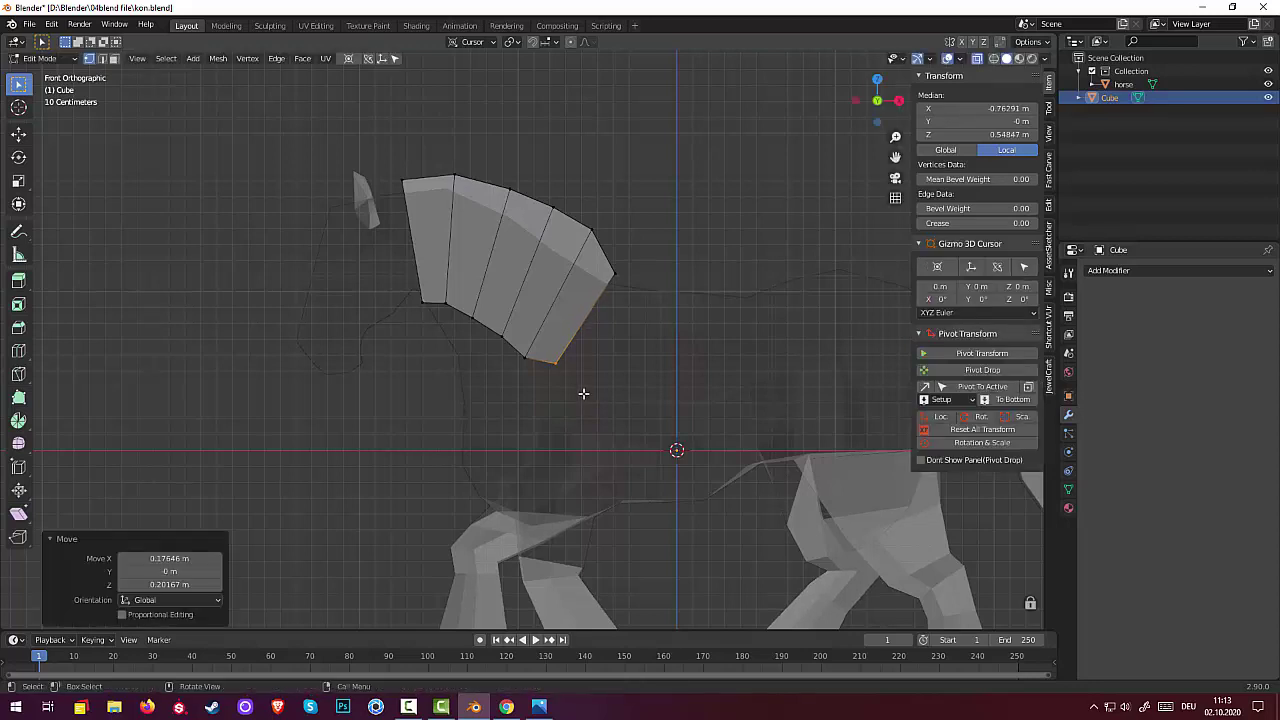
# - Move the next three bottom edges and base points onto the neck outline
pyautogui.click(530, 370)
pyautogui.press('g')
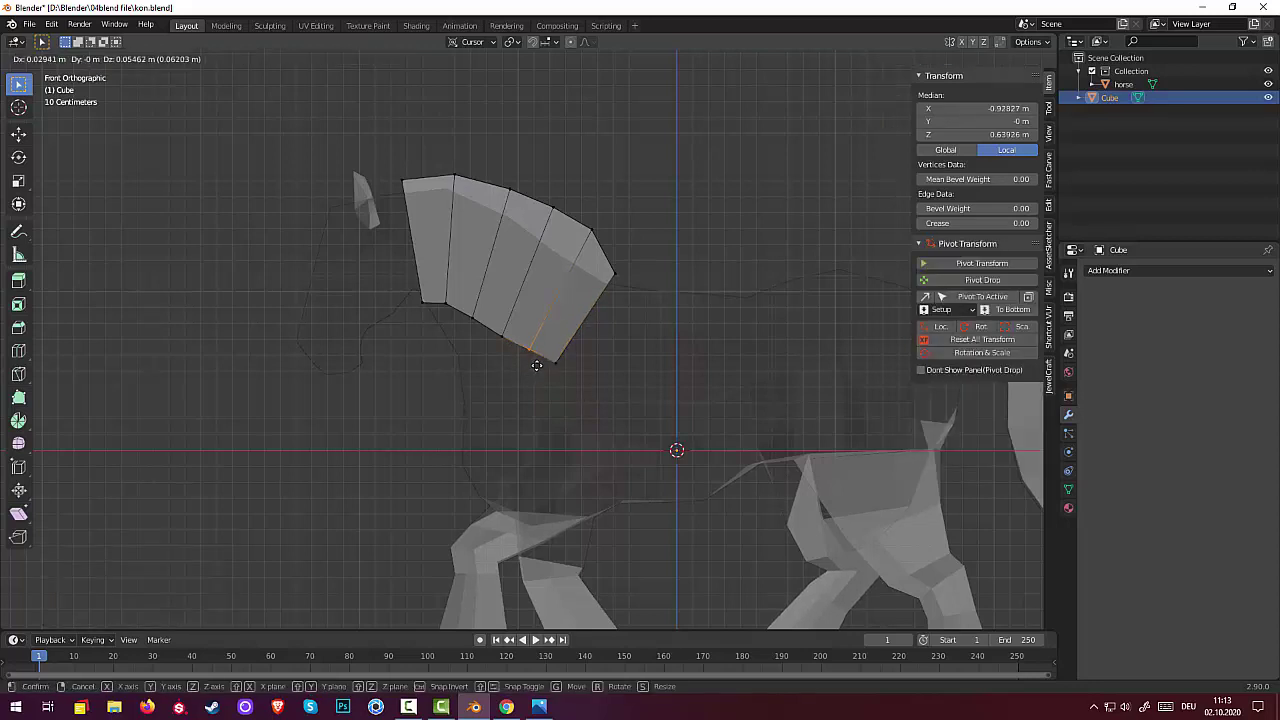
pyautogui.click(539, 359)
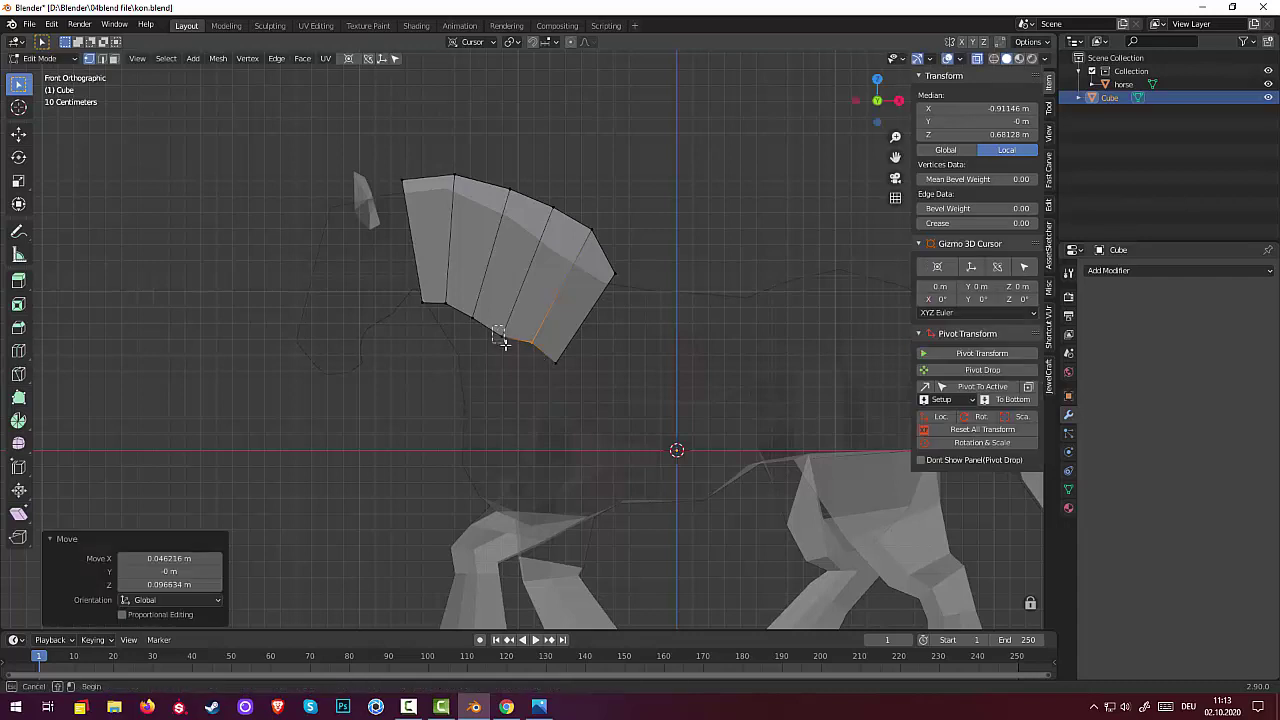
pyautogui.click(506, 340)
pyautogui.press('g')
pyautogui.click(513, 351)
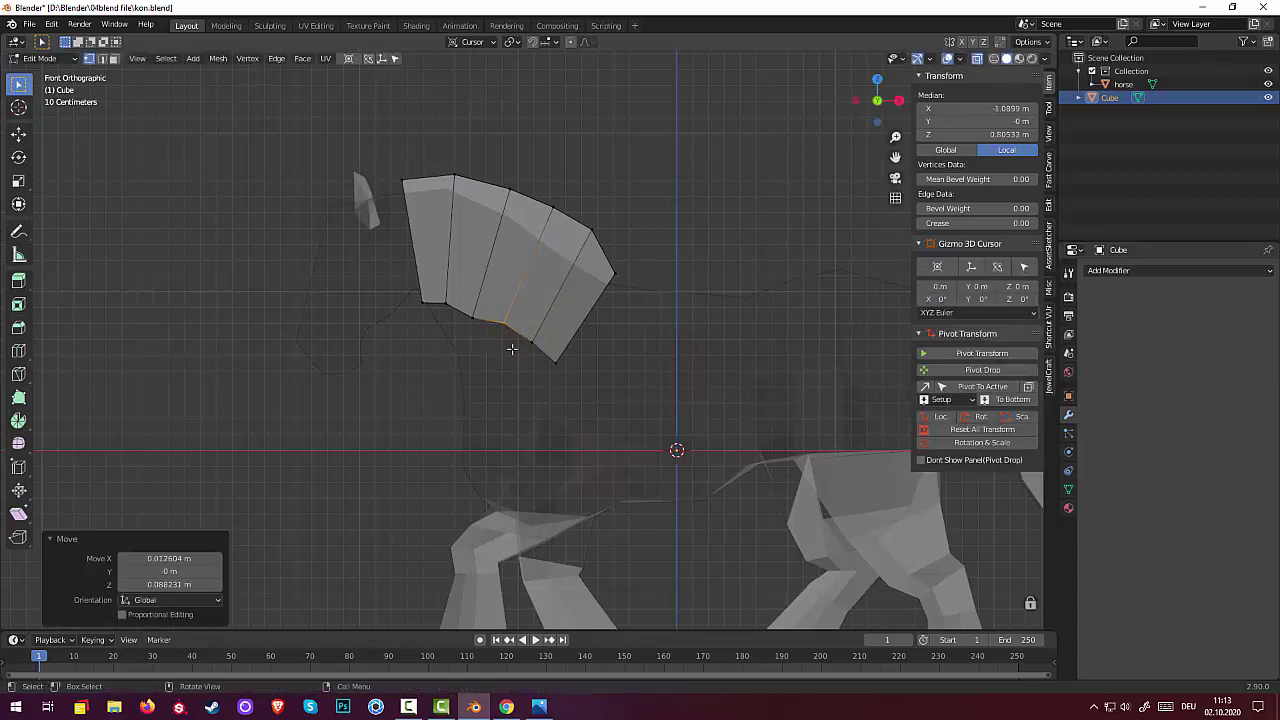
pyautogui.click(472, 322)
pyautogui.press('g')
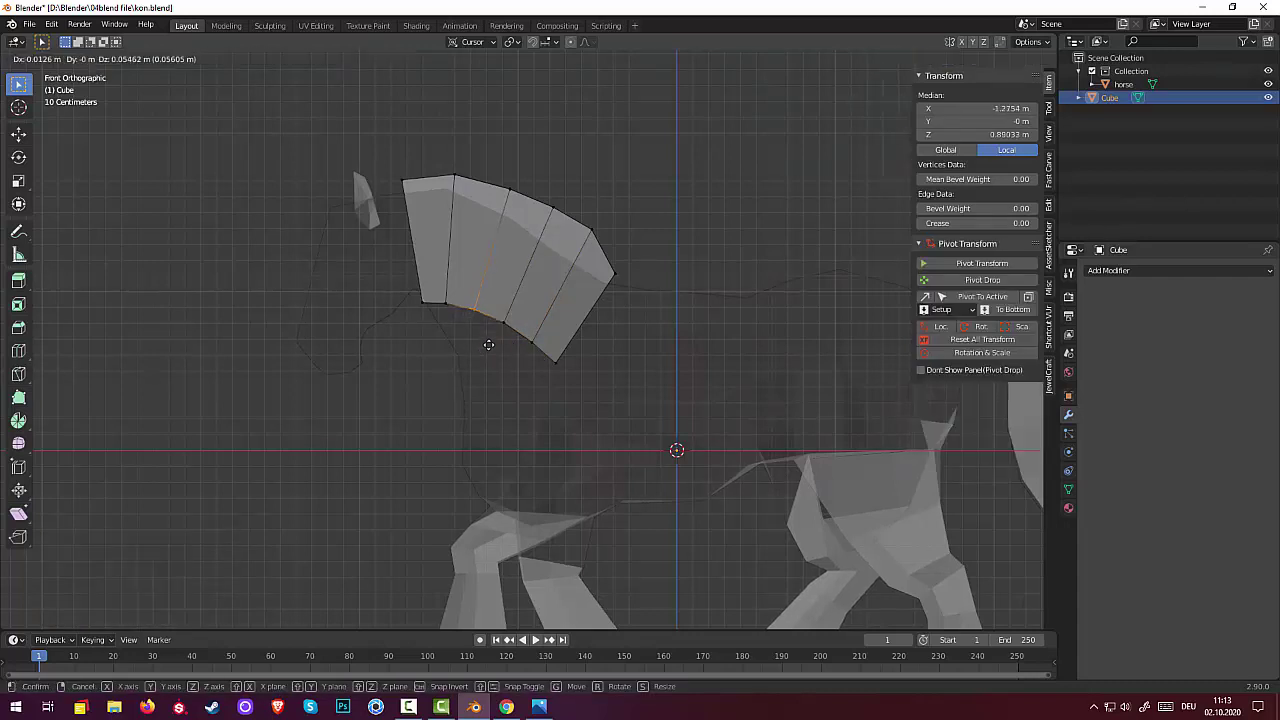
pyautogui.click(488, 340)
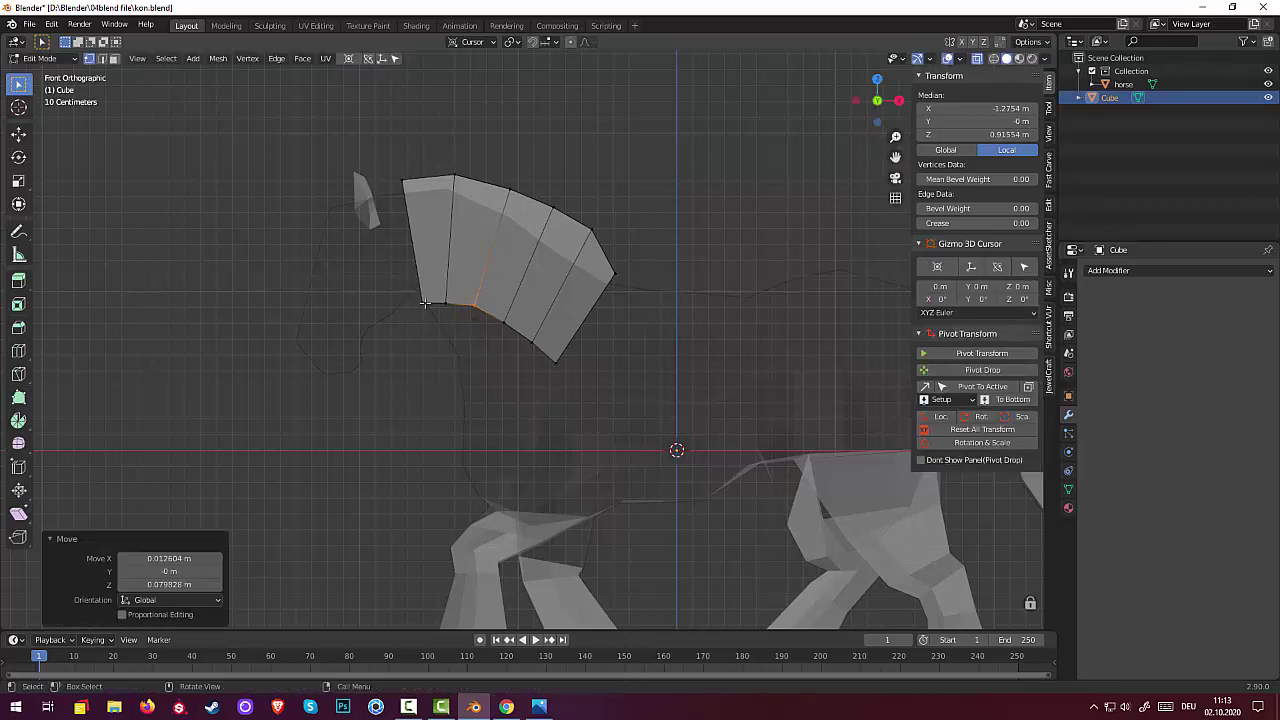
# - Nudge the mane's leftmost edge up and its lower-left base edge right and down
pyautogui.click(450, 314)
pyautogui.press('g')
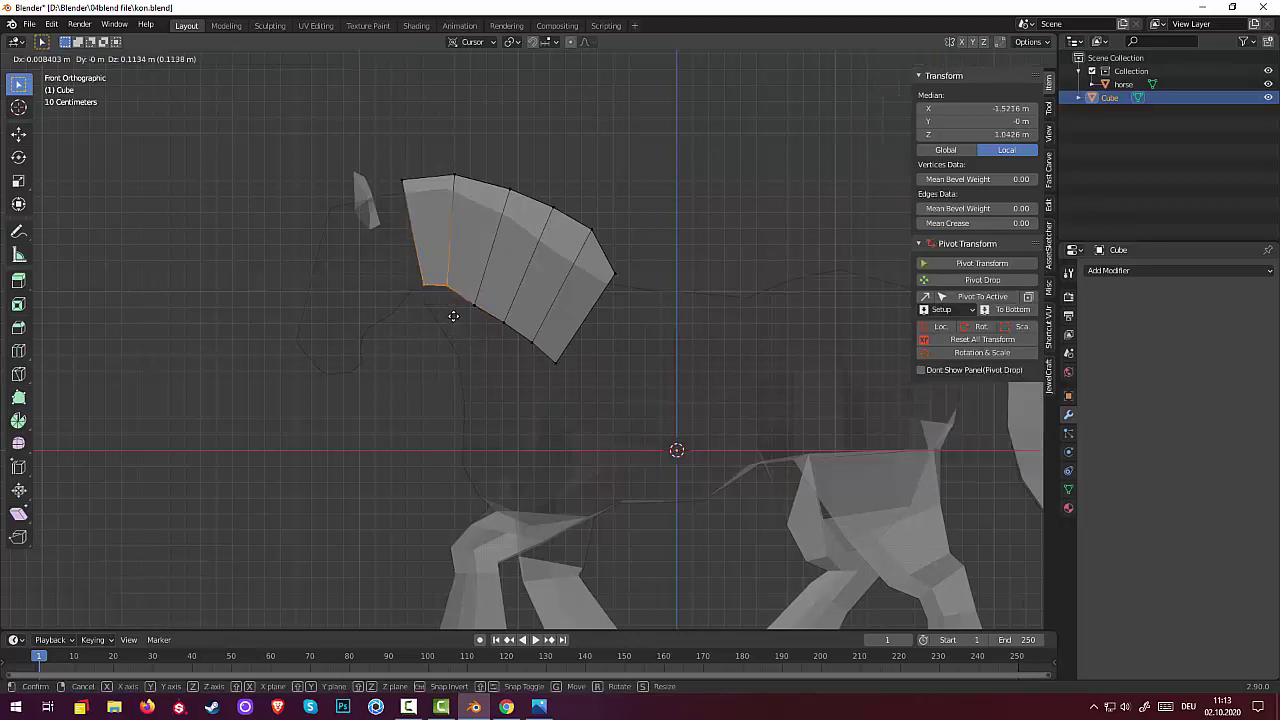
pyautogui.click(452, 313)
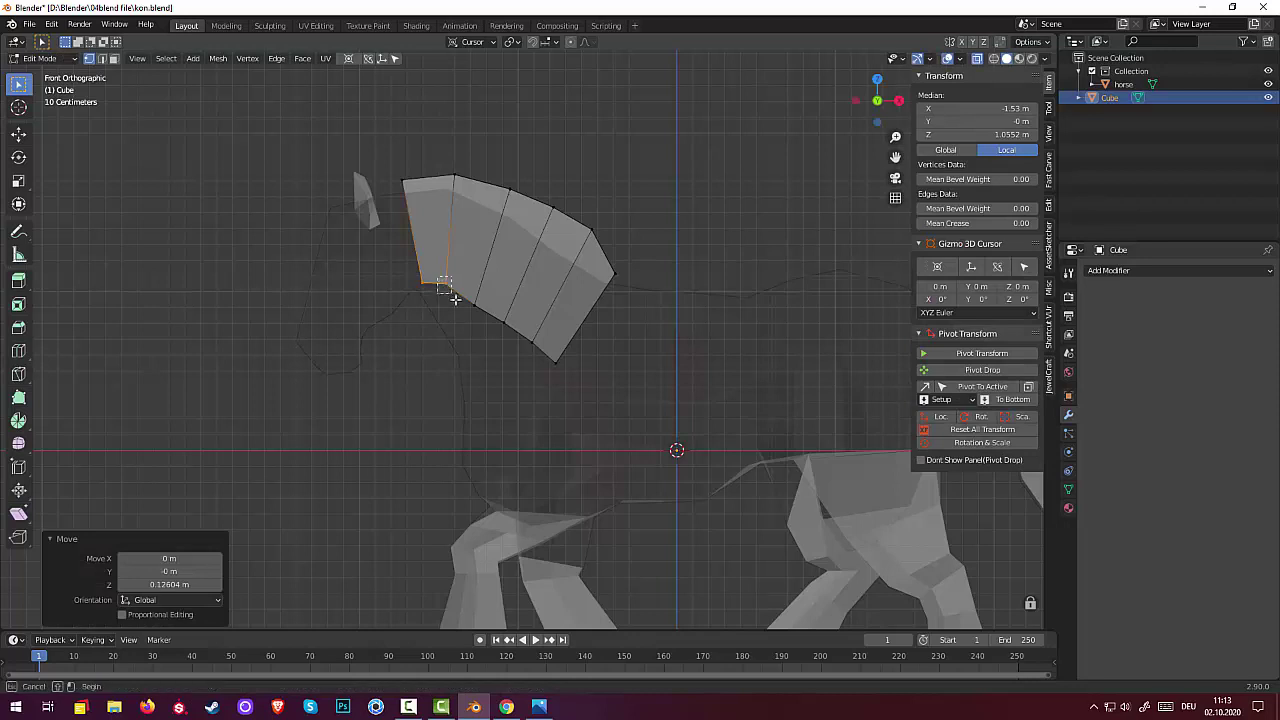
pyautogui.click(444, 288)
pyautogui.press('g')
pyautogui.click(458, 310)
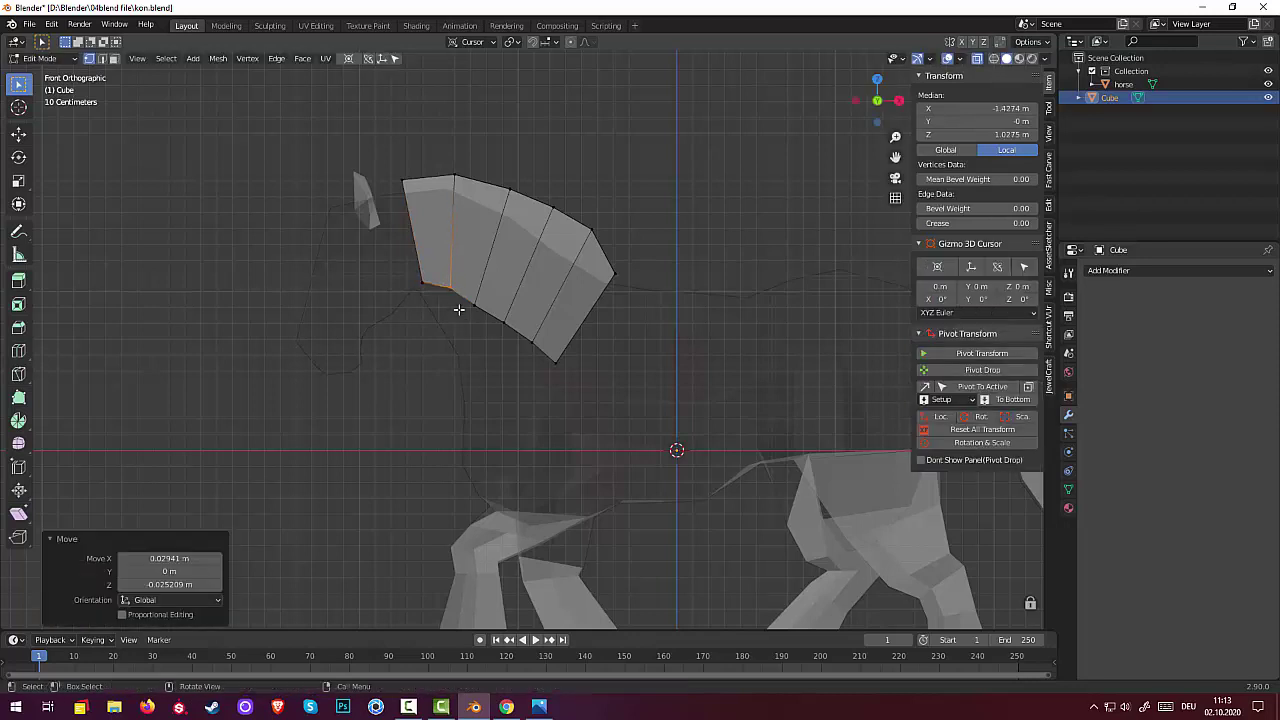
# - Reshape the first two top edges into a smoother curve along the mane top
pyautogui.click(447, 177)
pyautogui.press('g')
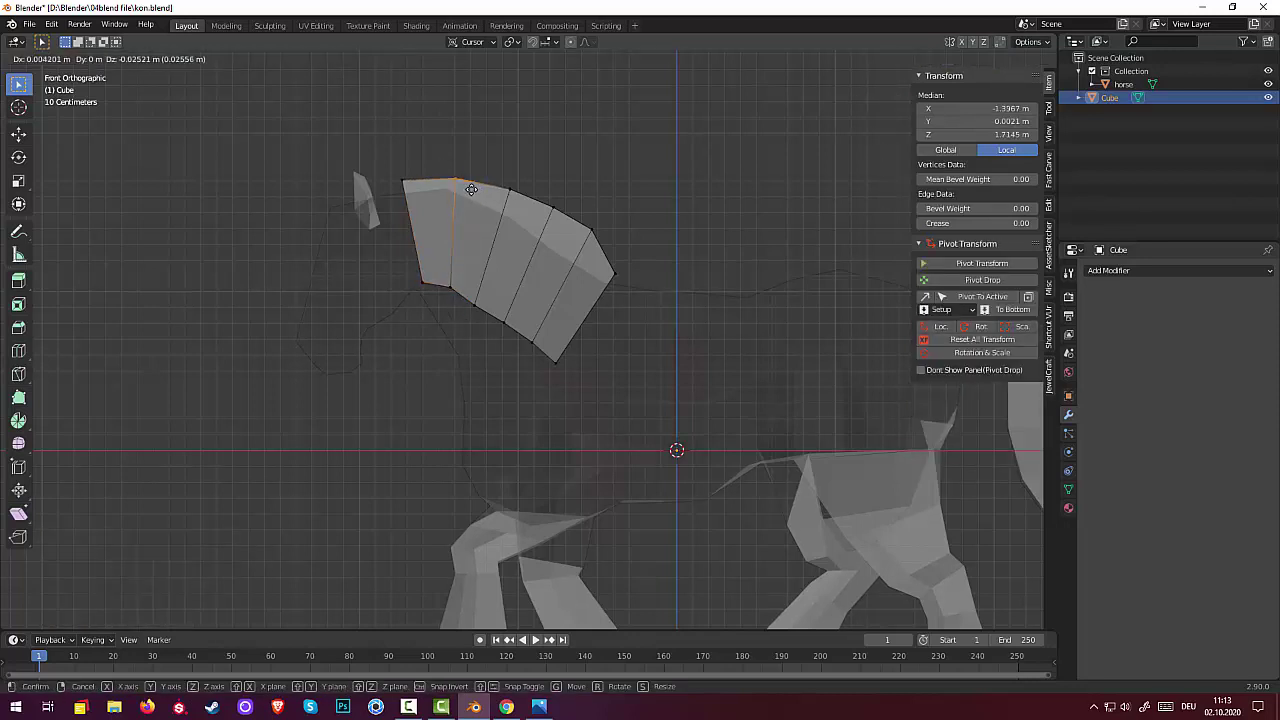
pyautogui.click(471, 189)
pyautogui.click(515, 193)
pyautogui.press('g')
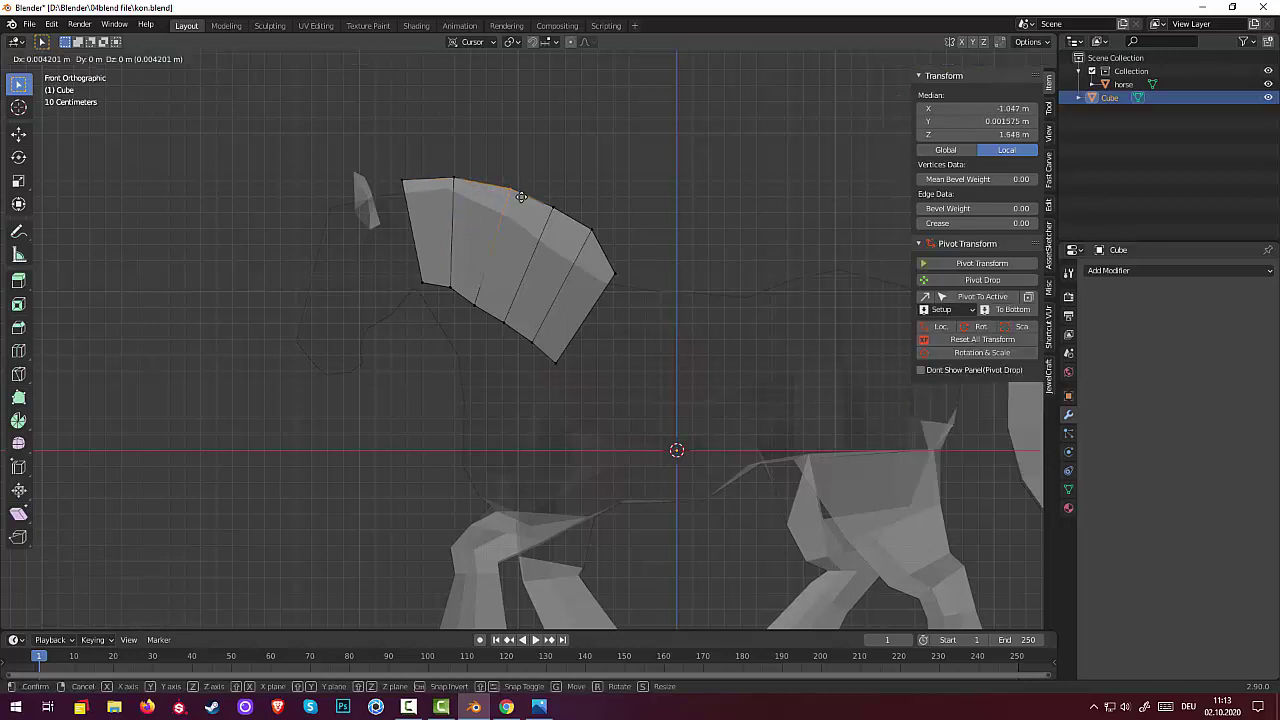
pyautogui.click(518, 196)
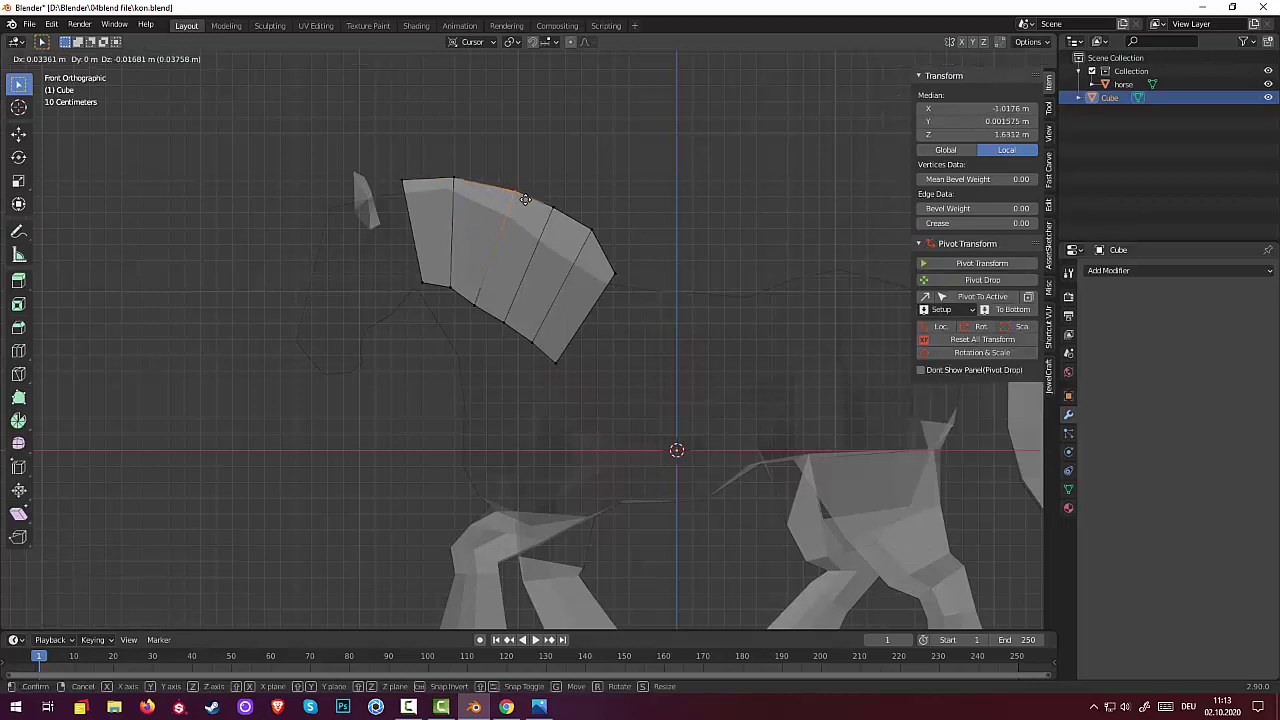
# - Slide the lower divider edges right and up so their bases follow the neck
pyautogui.click(468, 300)
pyautogui.press('g')
pyautogui.press('g')
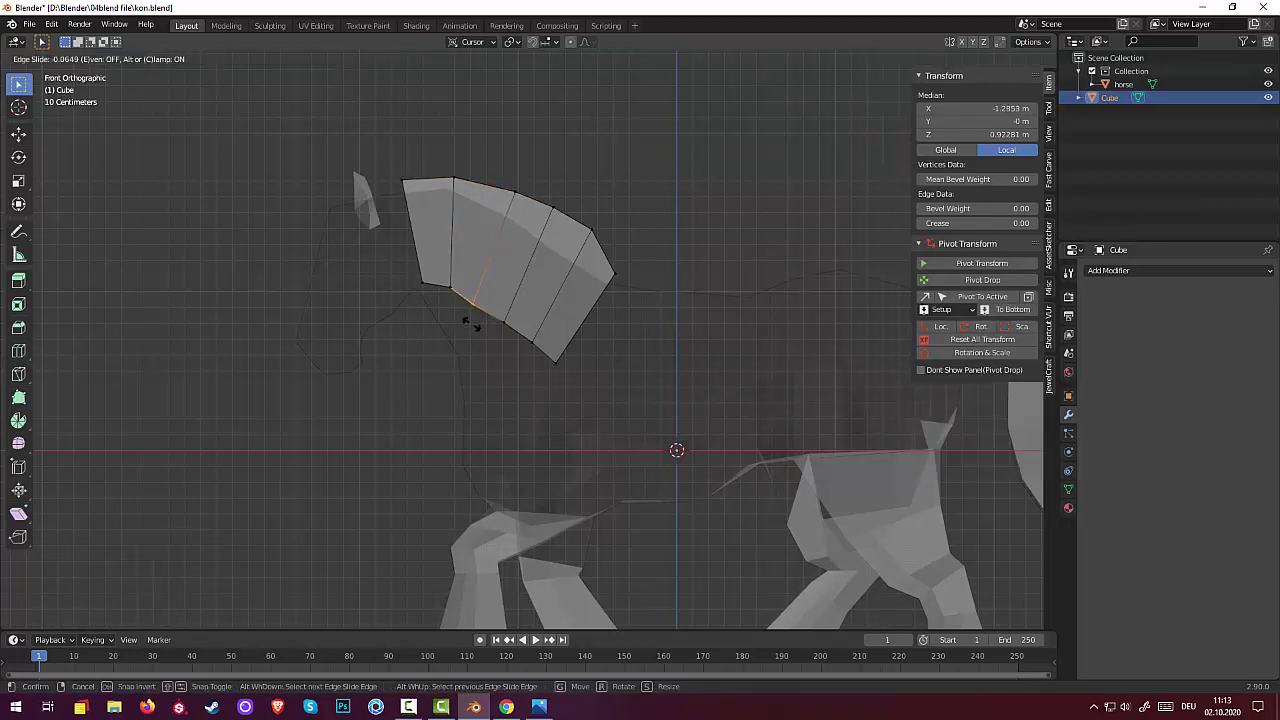
pyautogui.click(478, 314)
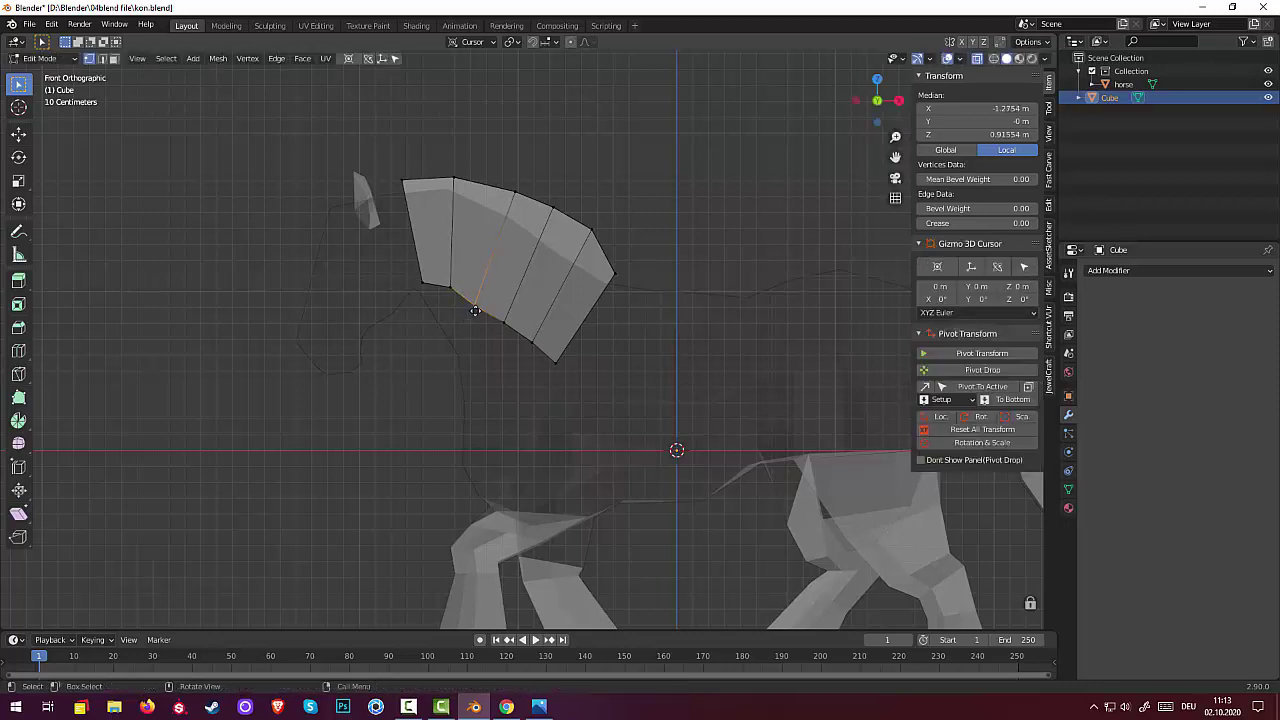
pyautogui.press('g')
pyautogui.click(507, 321)
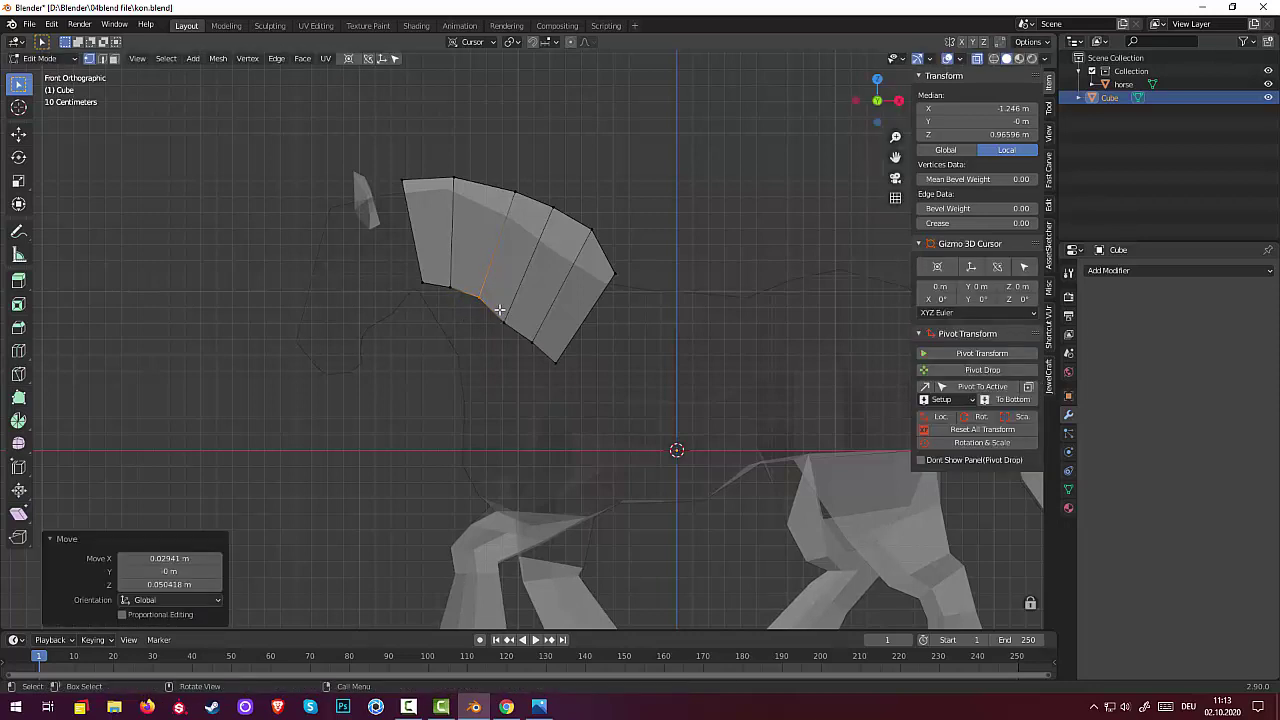
pyautogui.click(510, 337)
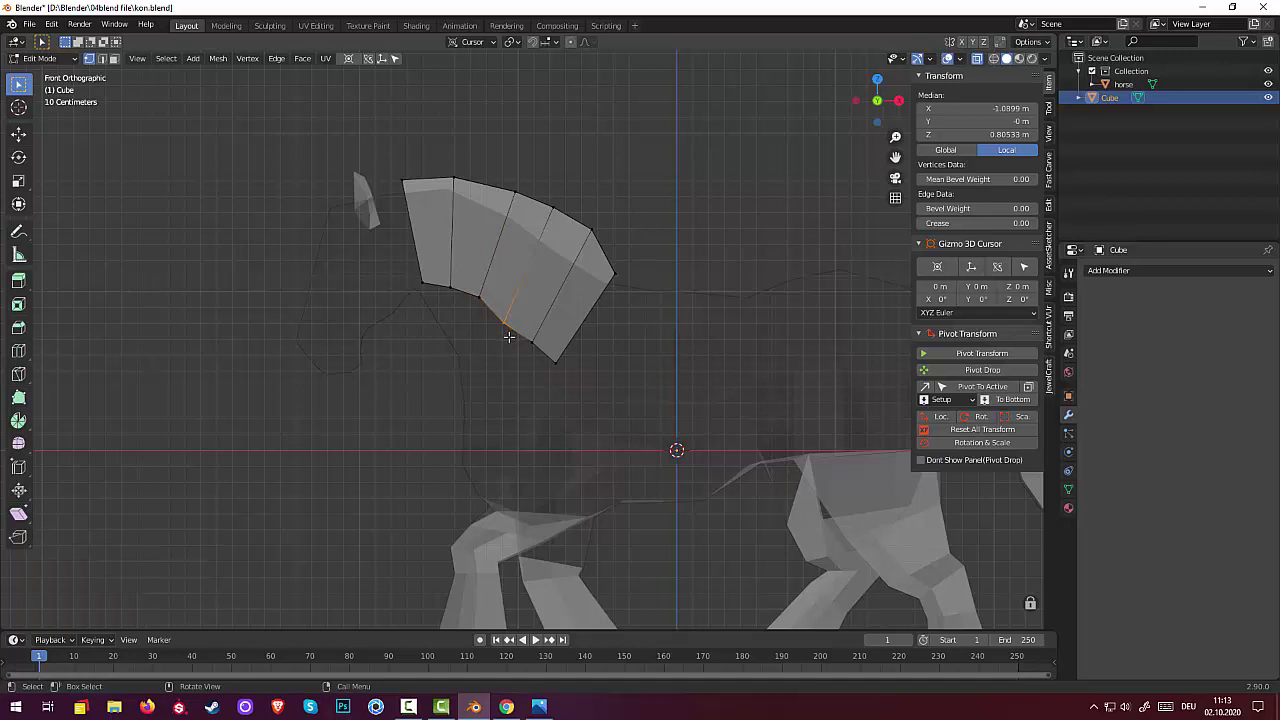
pyautogui.press('g')
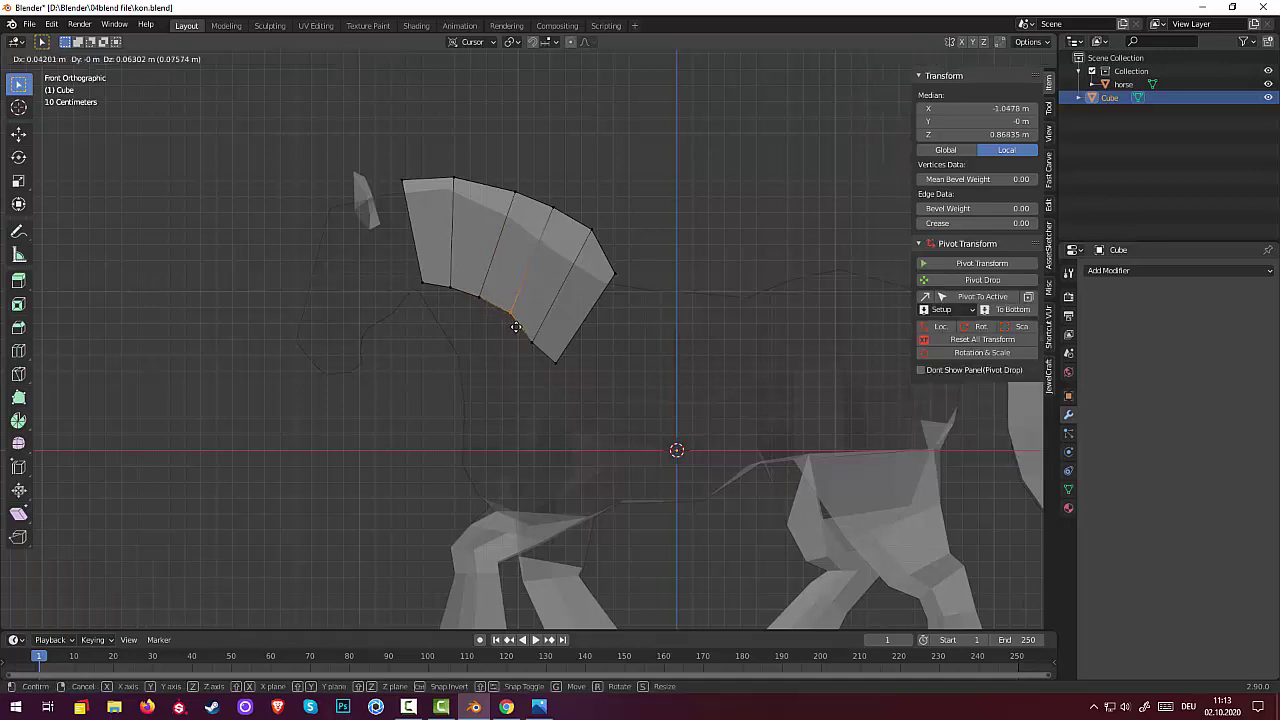
pyautogui.click(527, 335)
pyautogui.click(525, 340)
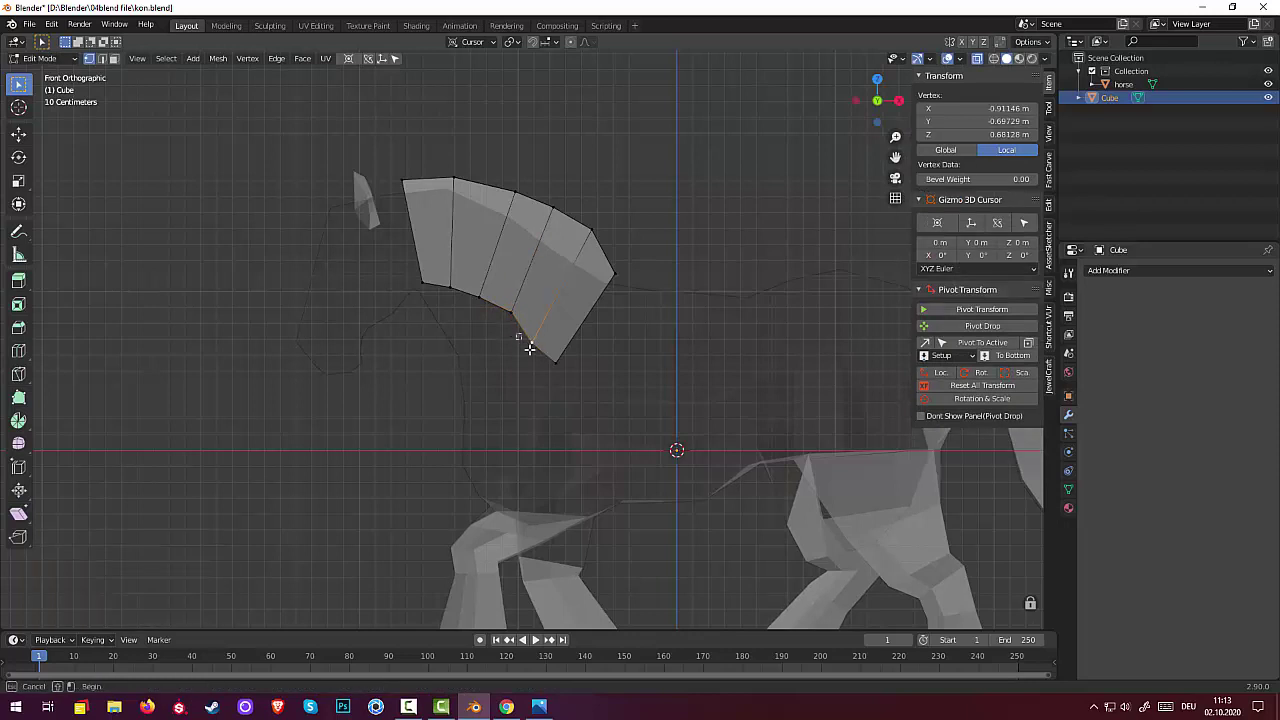
pyautogui.click(542, 355)
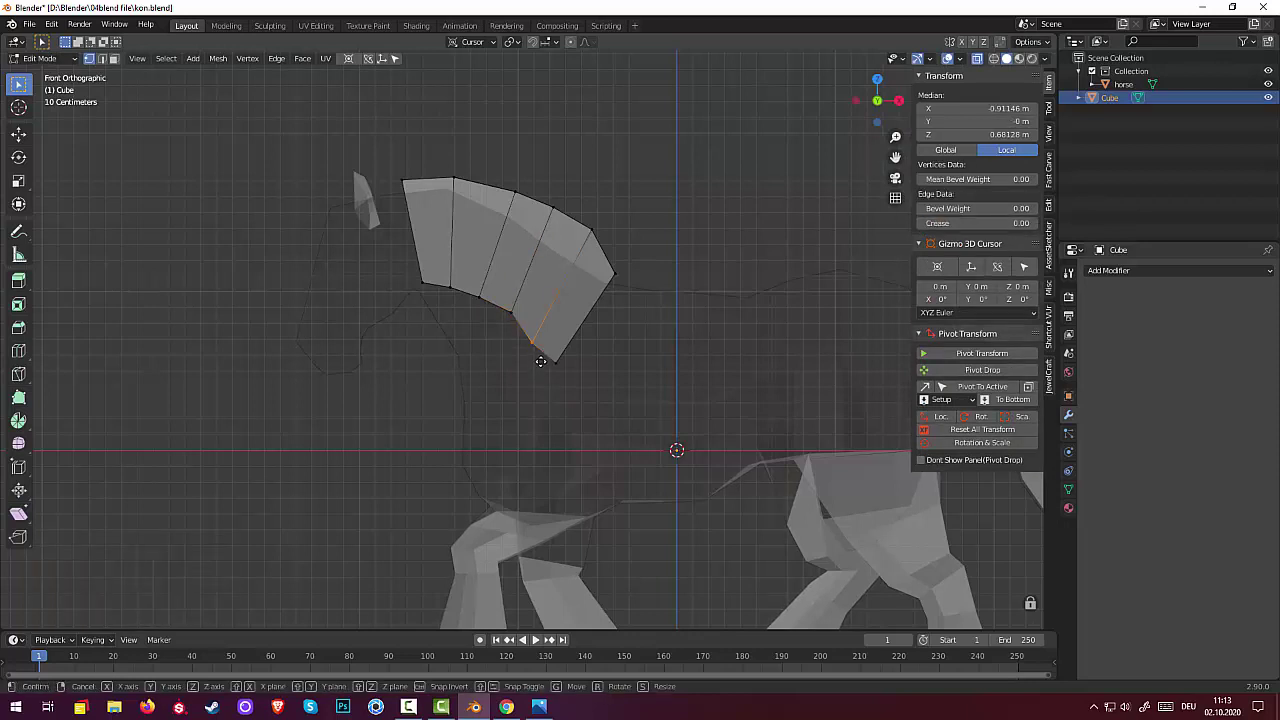
pyautogui.press('g')
pyautogui.click(551, 355)
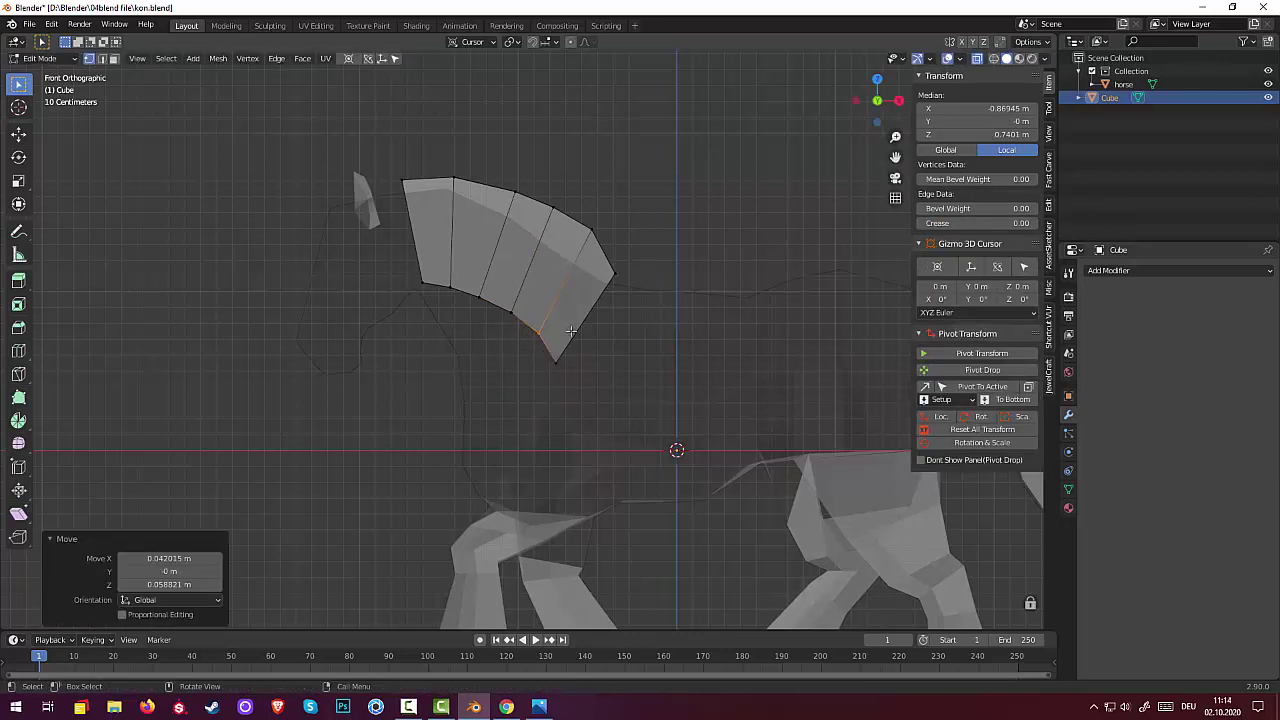
# - Adjust the mane top's height, nudge a front divider, and raise the lower-left corner 0.025209 m
pyautogui.click(514, 196)
pyautogui.press('g')
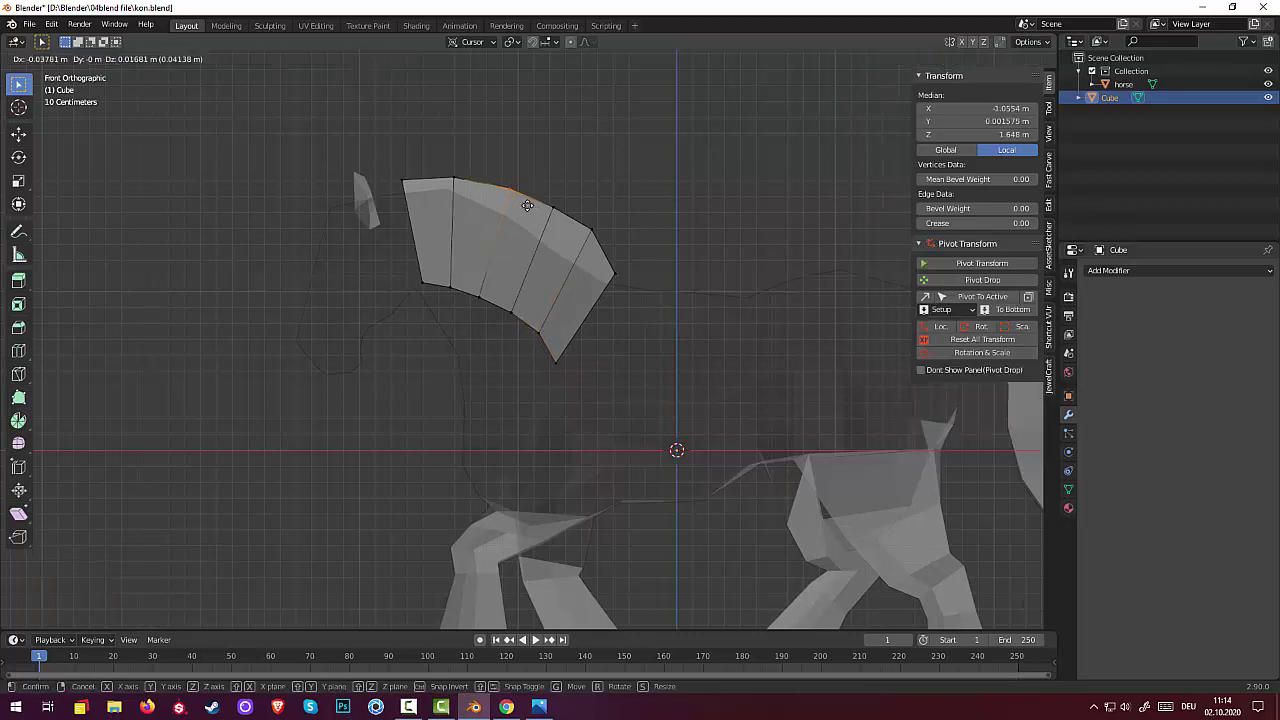
pyautogui.click(522, 204)
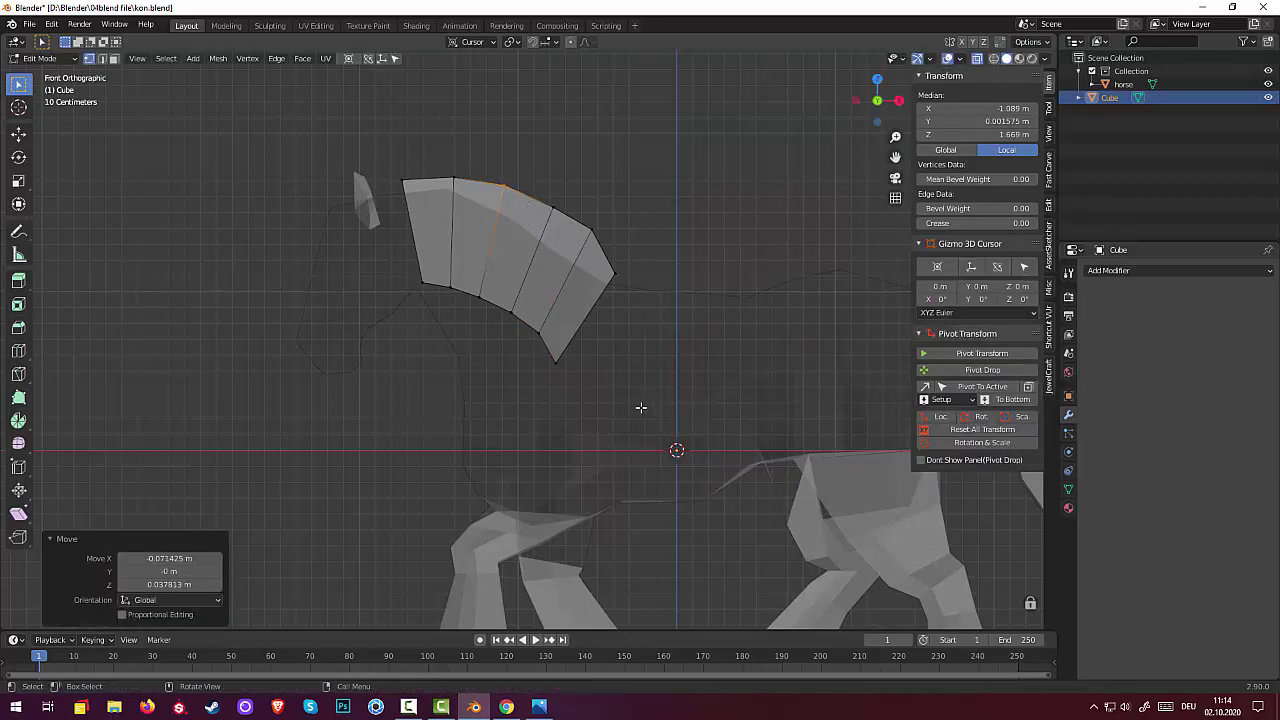
pyautogui.click(486, 308)
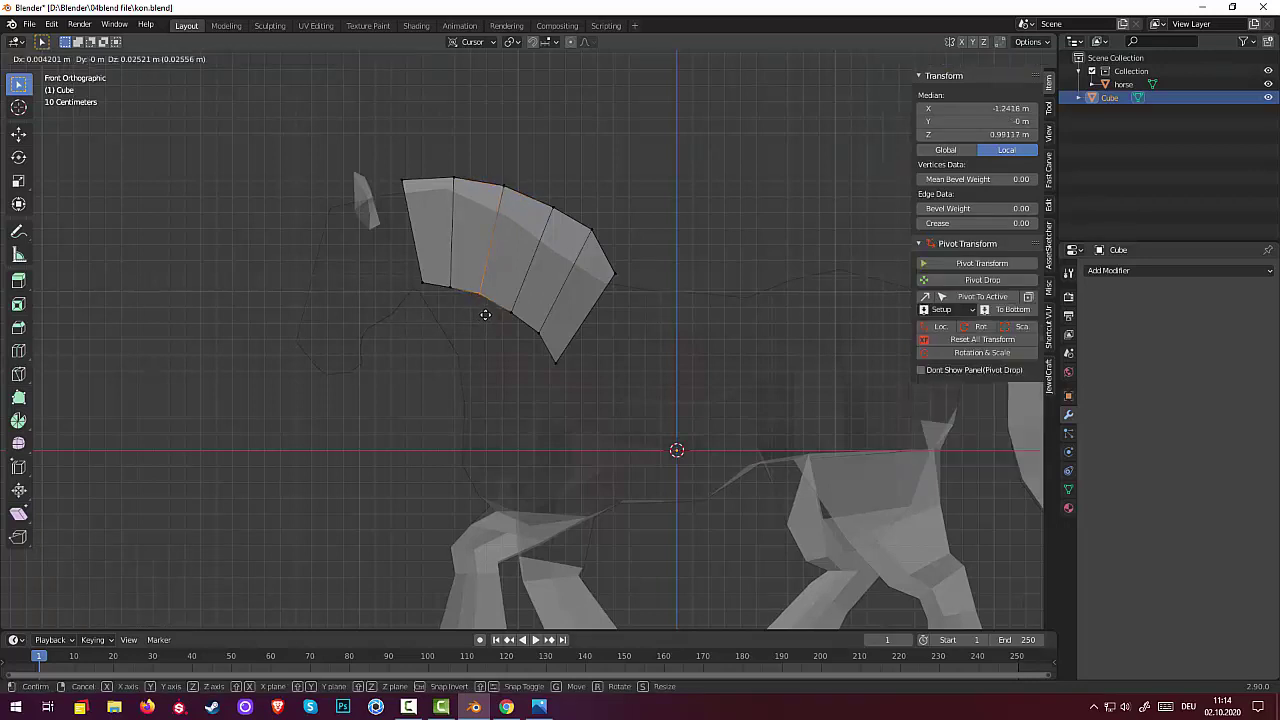
pyautogui.press('g')
pyautogui.click(488, 317)
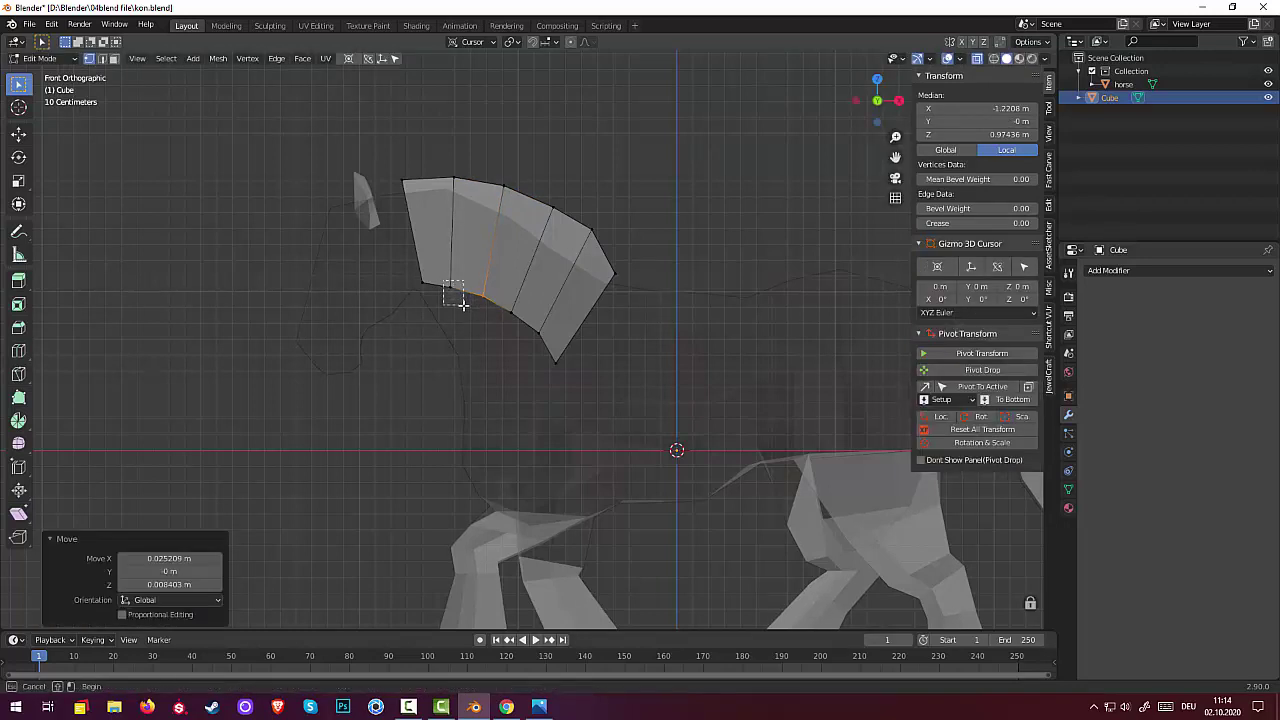
pyautogui.click(457, 294)
pyautogui.press('g')
pyautogui.click(466, 311)
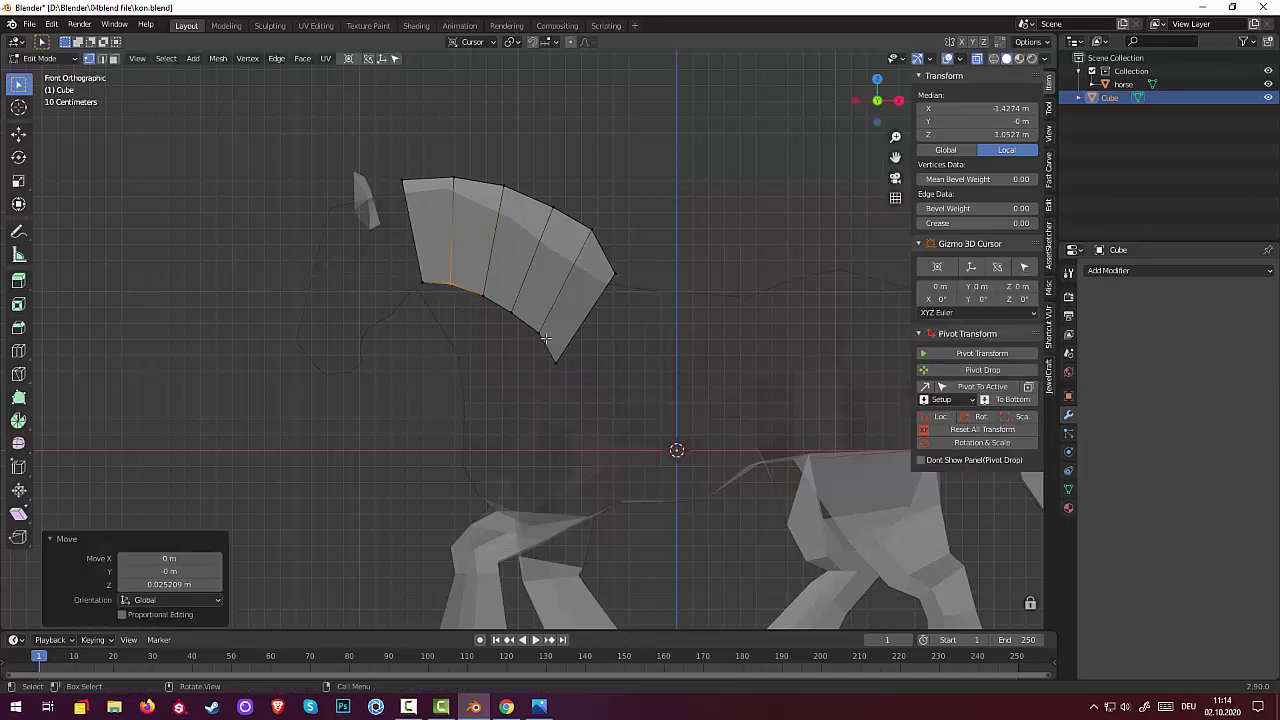
# - Reposition the lower-right, inner and dividing edges to follow the neck curve
pyautogui.click(543, 356)
pyautogui.press('g')
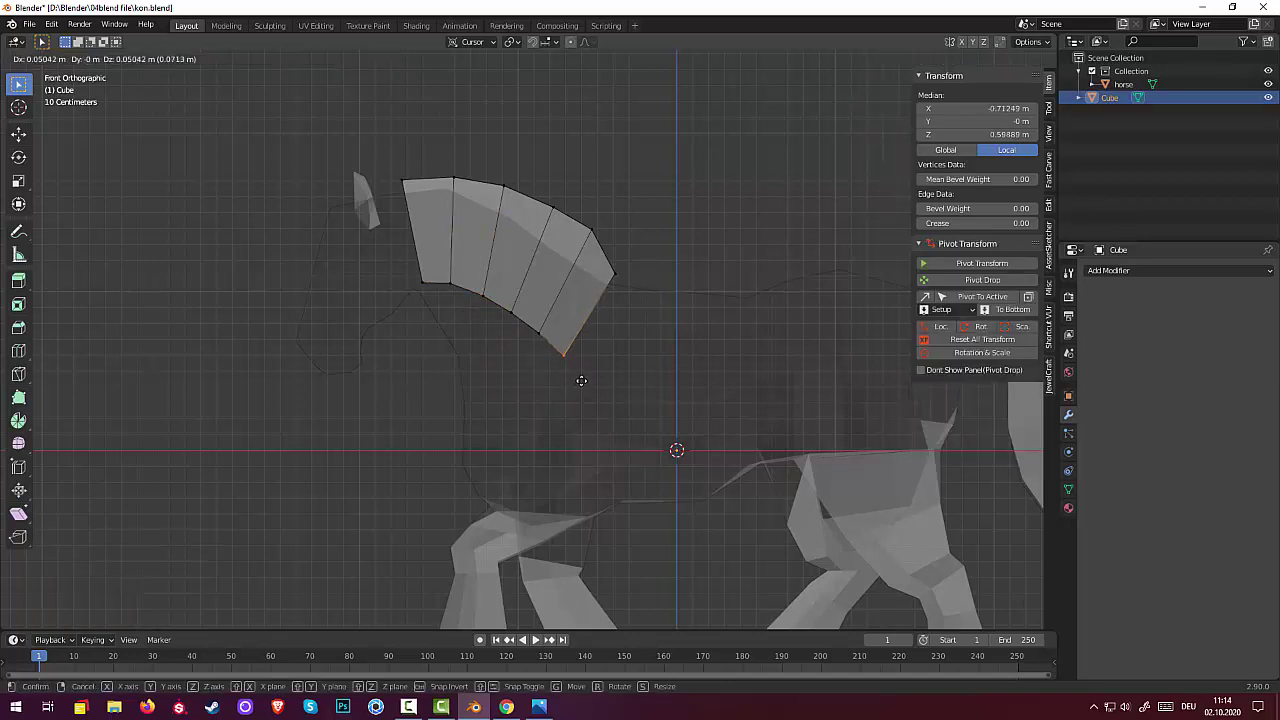
pyautogui.click(568, 369)
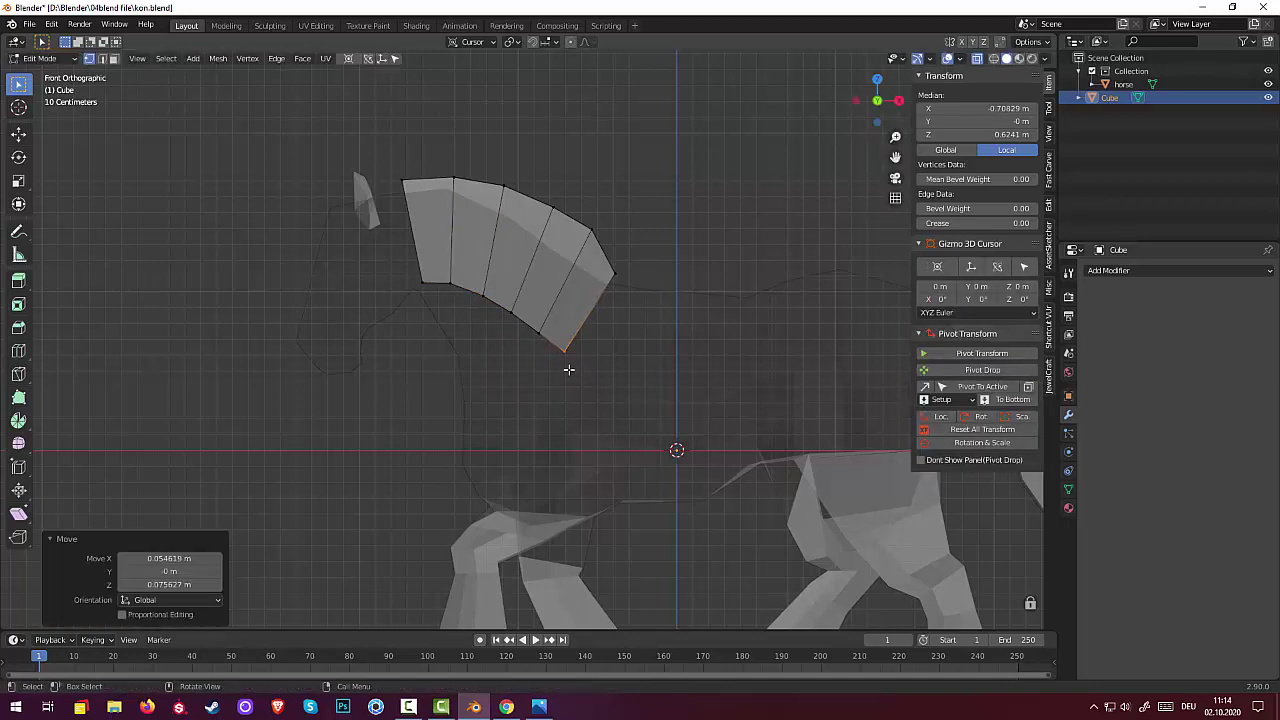
pyautogui.click(531, 322)
pyautogui.press('g')
pyautogui.click(538, 334)
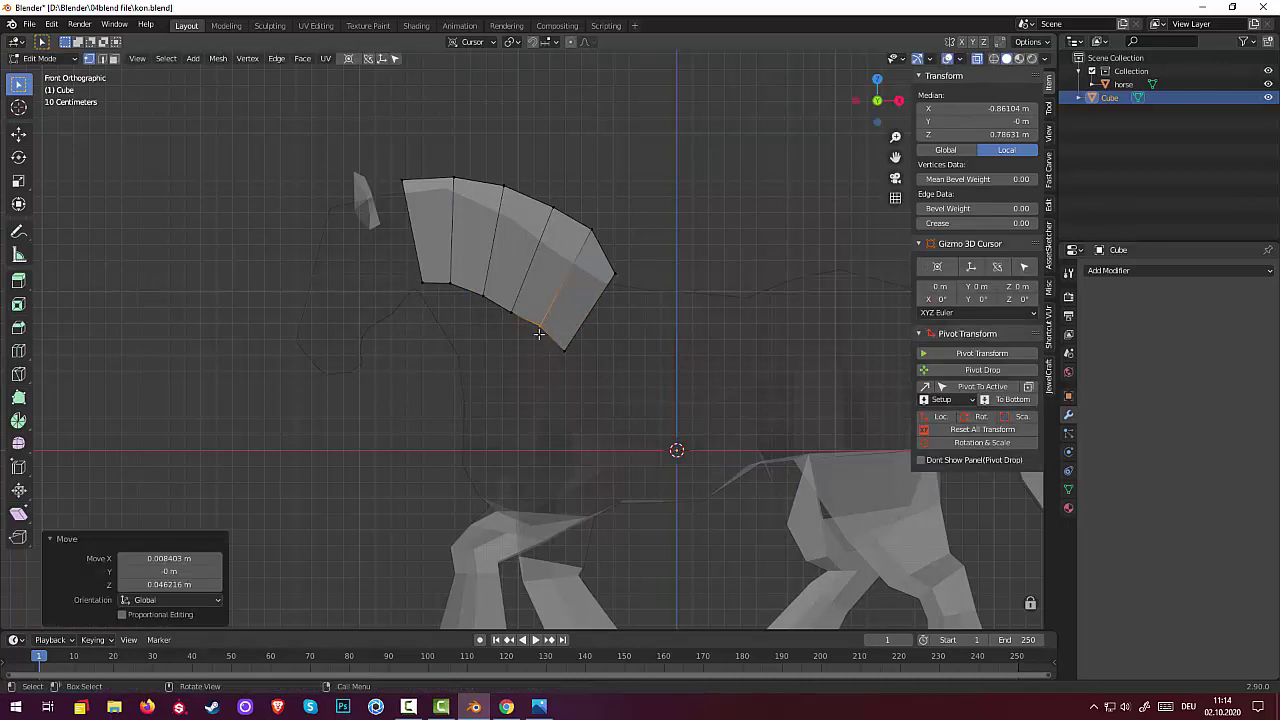
pyautogui.click(500, 299)
pyautogui.press('g')
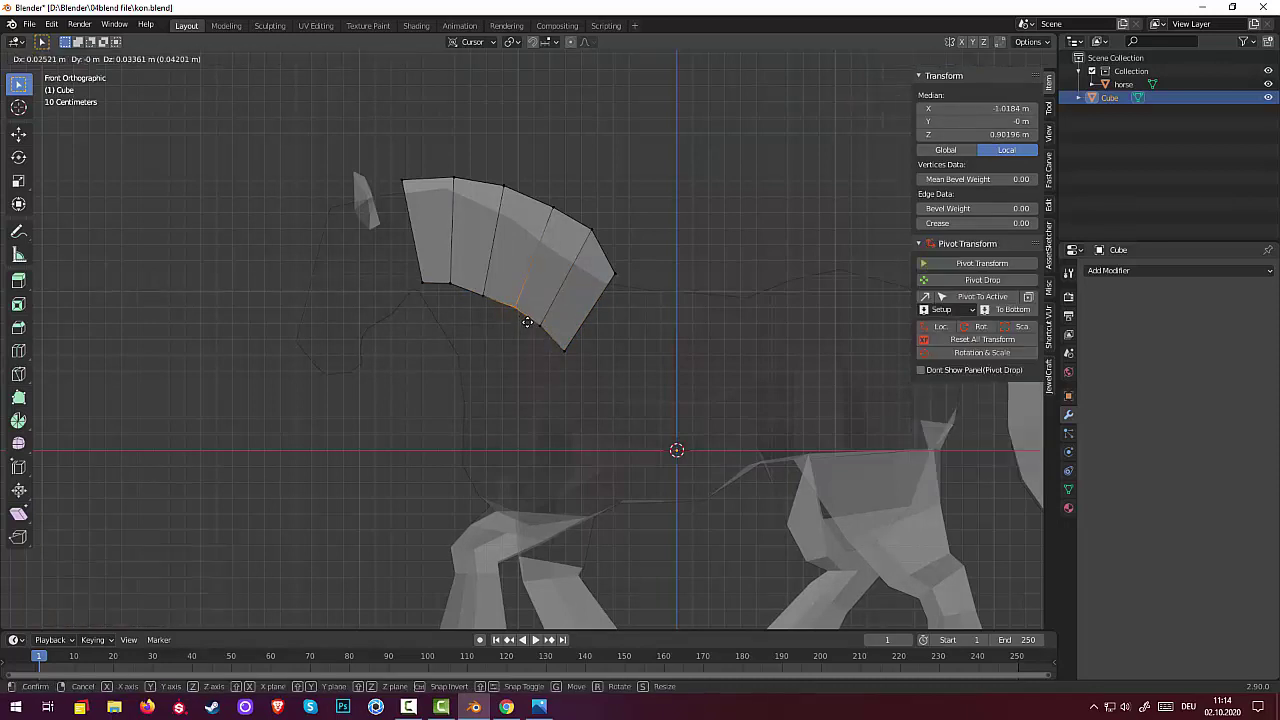
pyautogui.click(526, 321)
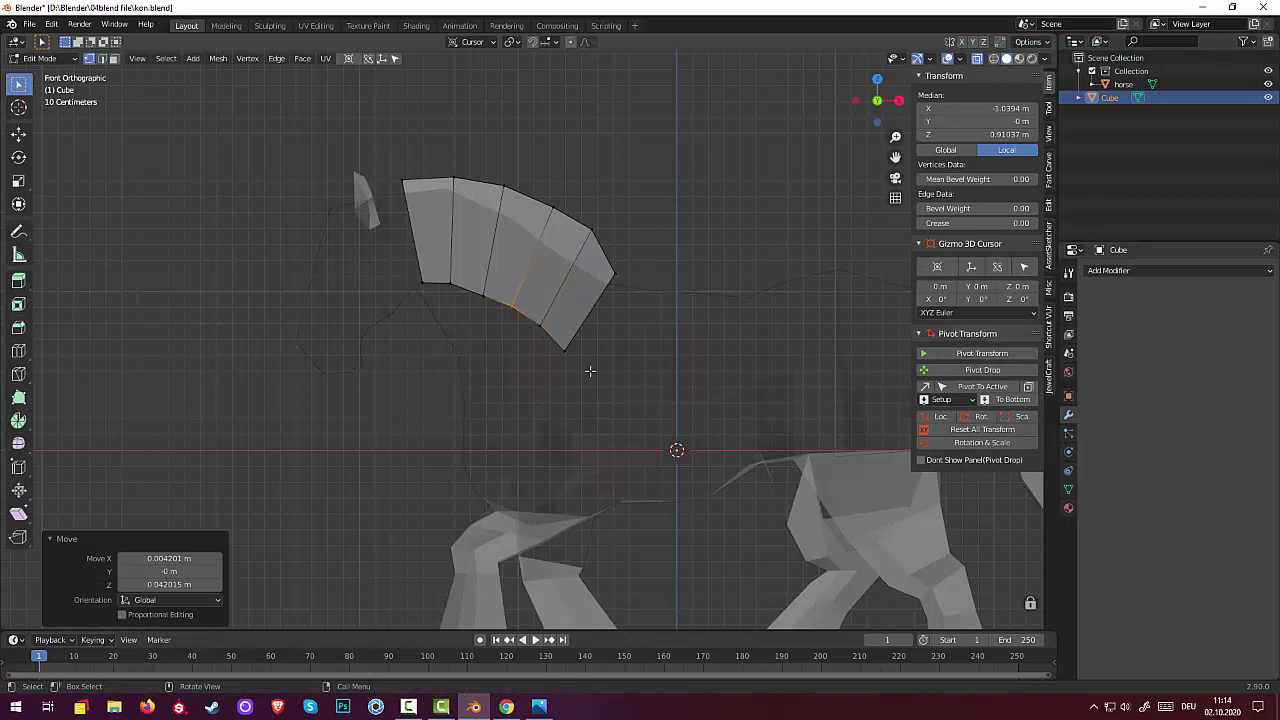
pyautogui.click(478, 288)
pyautogui.press('g')
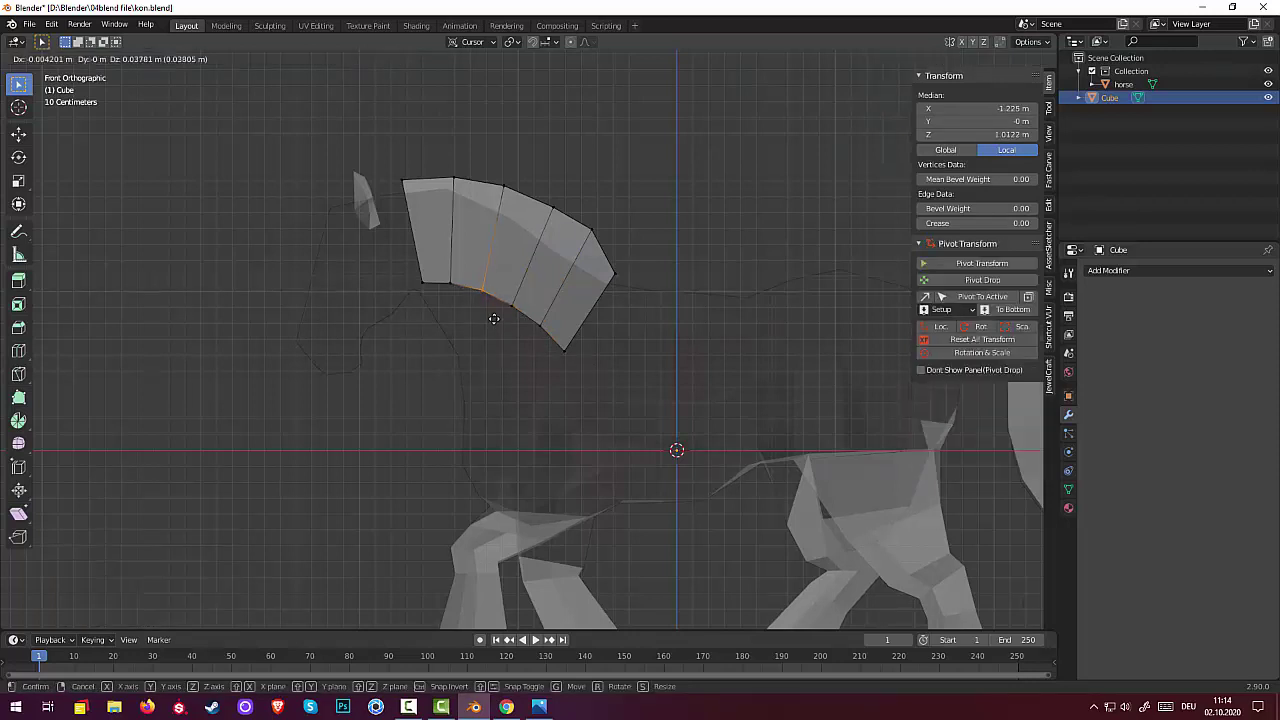
pyautogui.click(497, 316)
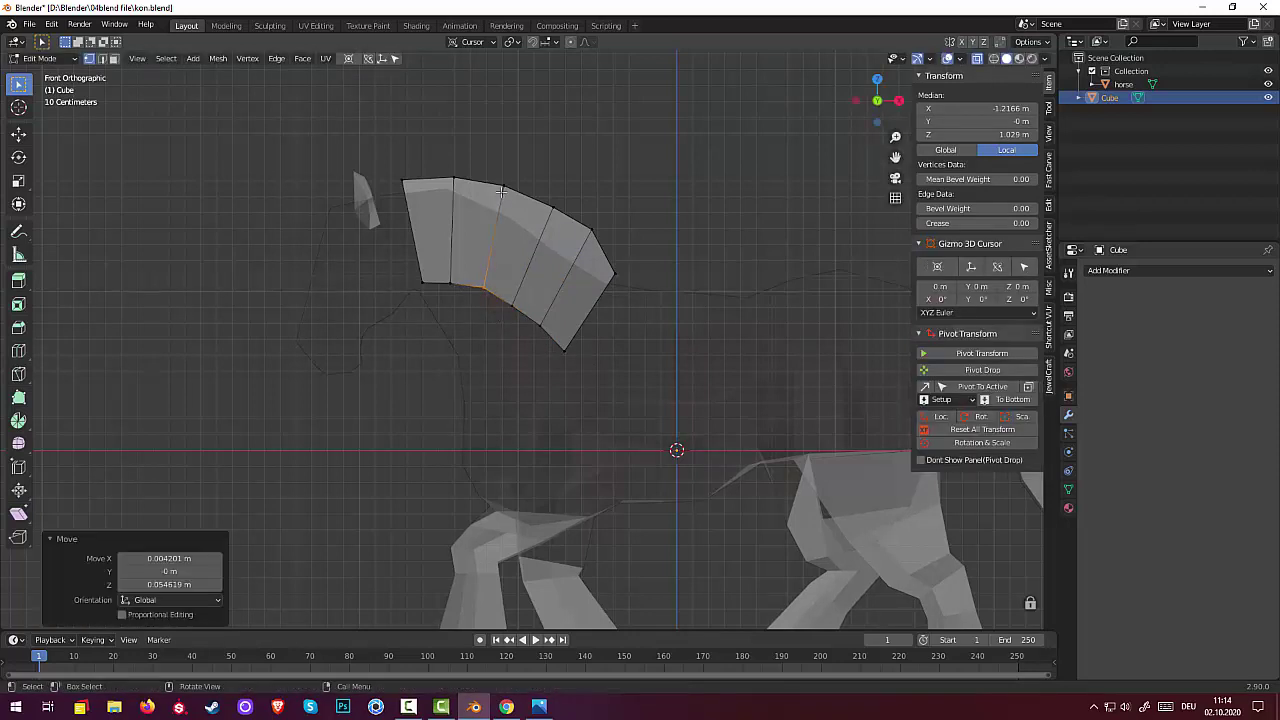
# - Fit the remaining lower edges, including the last segment's, snugly against the neck
pyautogui.click(540, 325)
pyautogui.press('g')
pyautogui.click(535, 335)
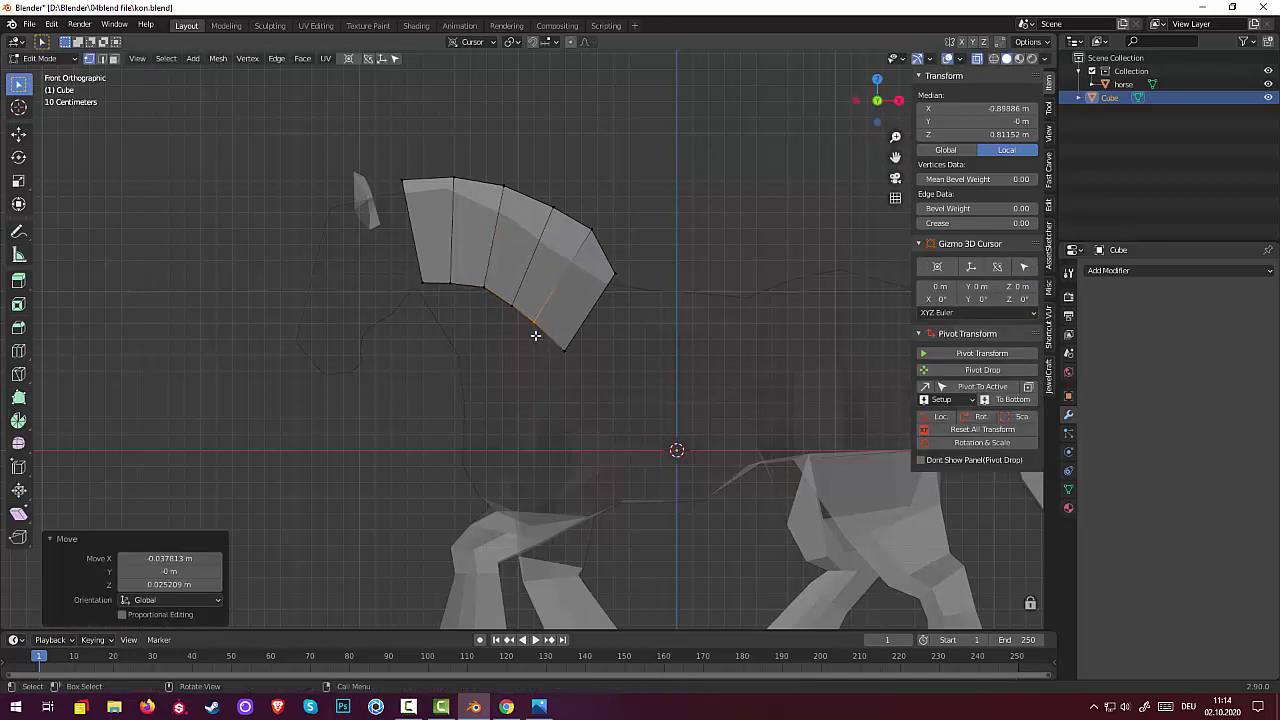
pyautogui.click(580, 360)
pyautogui.press('g')
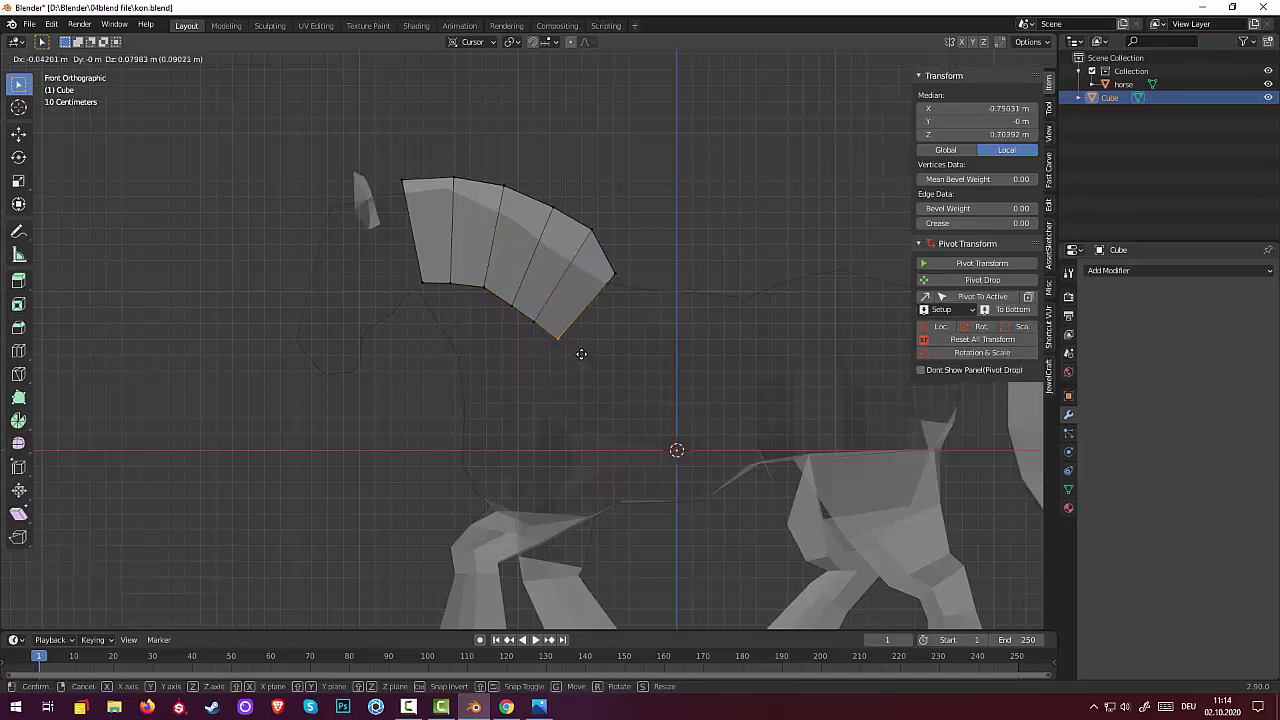
pyautogui.click(578, 352)
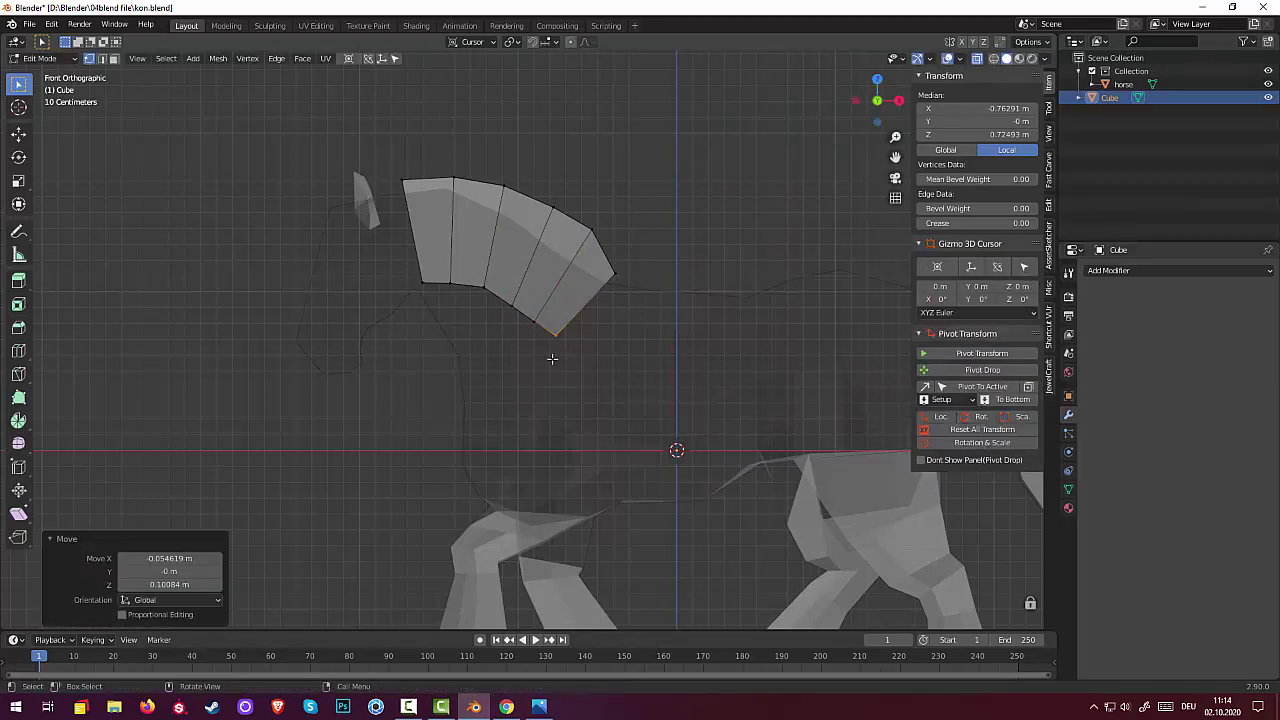
pyautogui.click(513, 301)
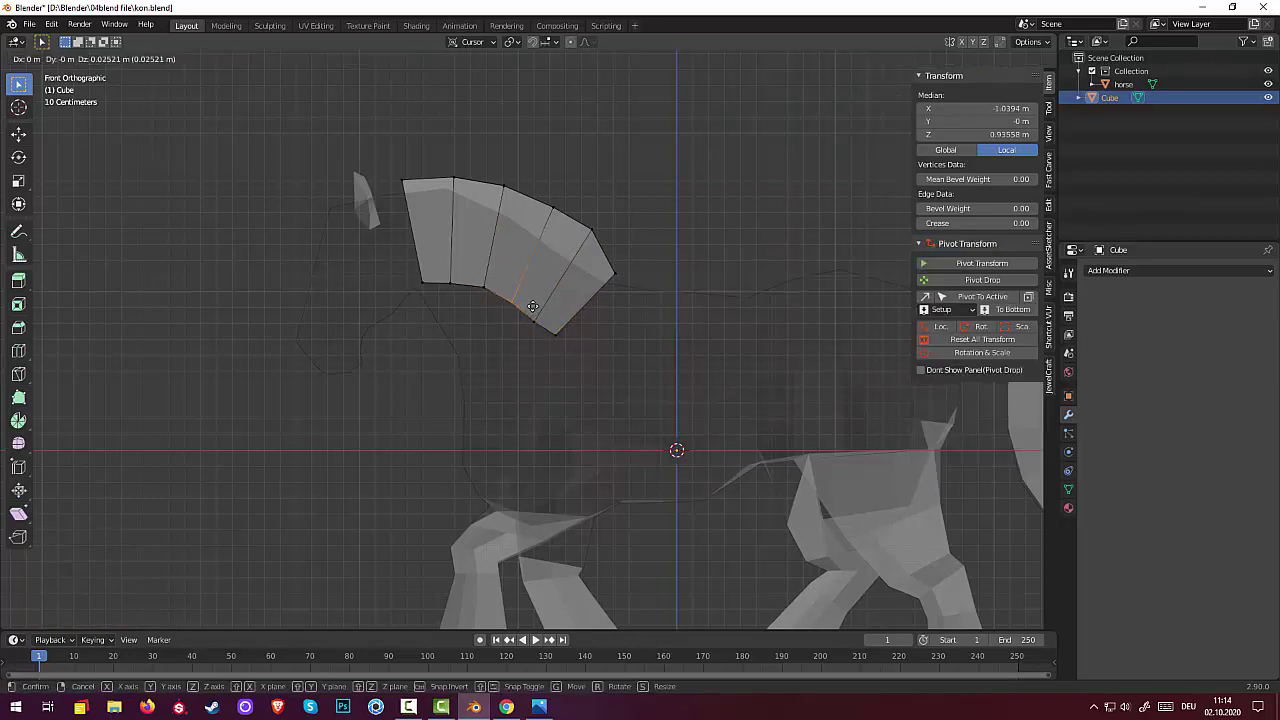
pyautogui.press('g')
pyautogui.click(533, 307)
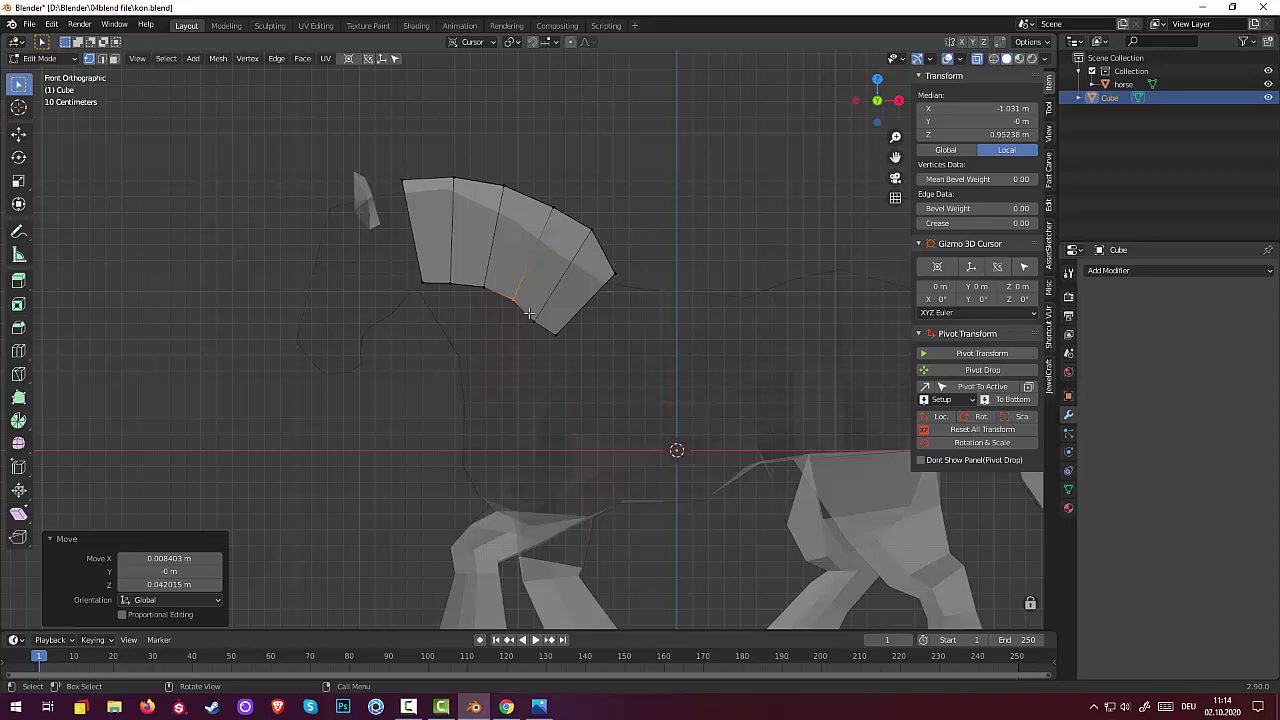
pyautogui.click(458, 287)
# - Raise the mane's bottom-left edge, shift a dividing edge, and pull the bottom corner down
pyautogui.press('g')
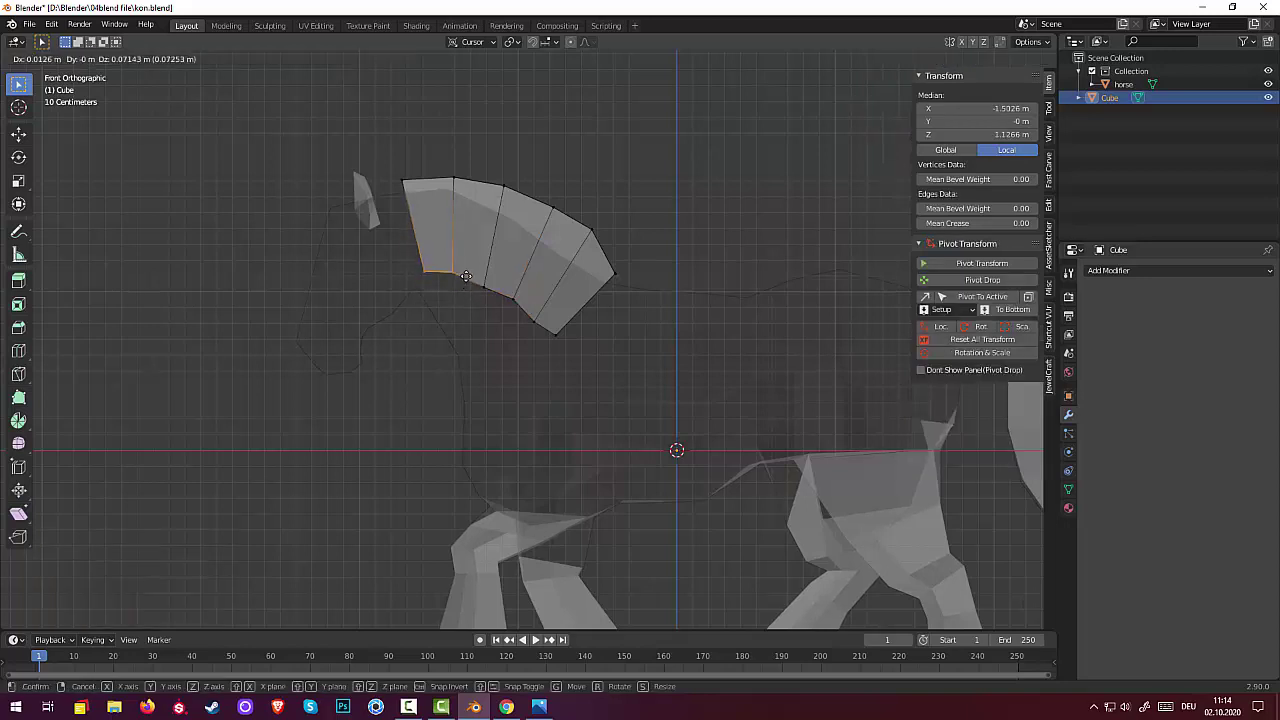
pyautogui.click(463, 267)
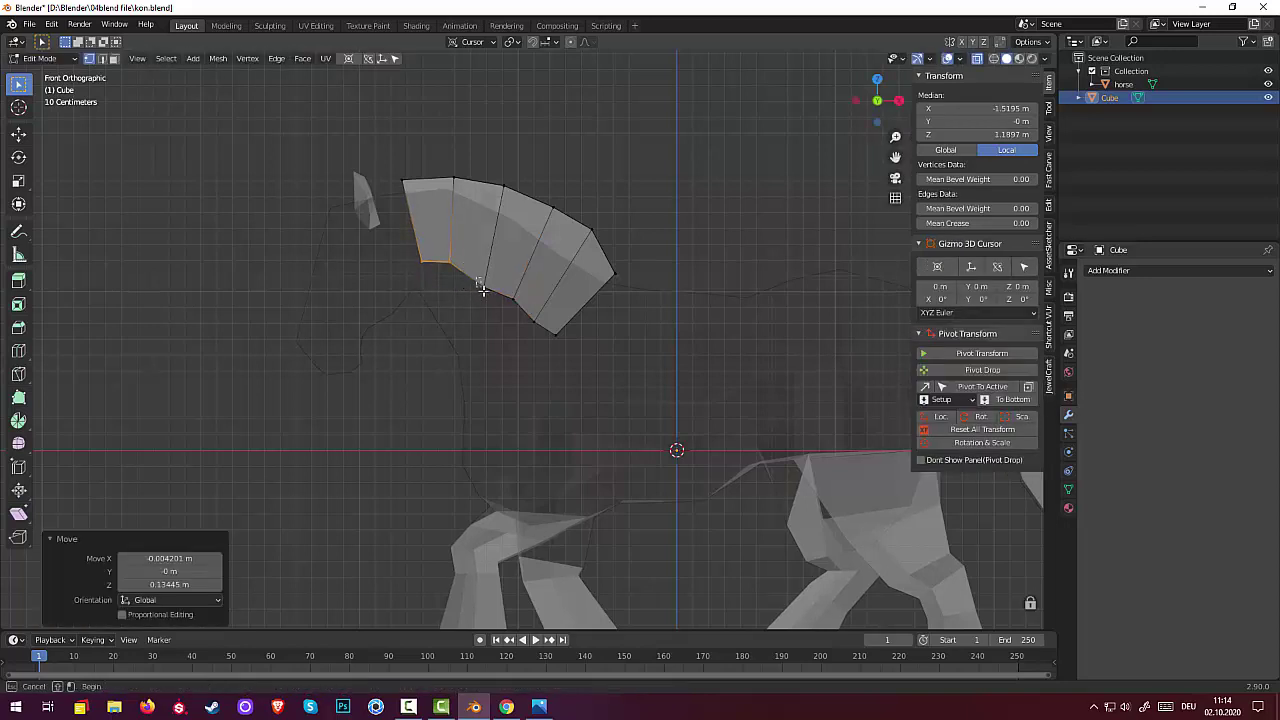
pyautogui.click(489, 290)
pyautogui.press('g')
pyautogui.click(496, 298)
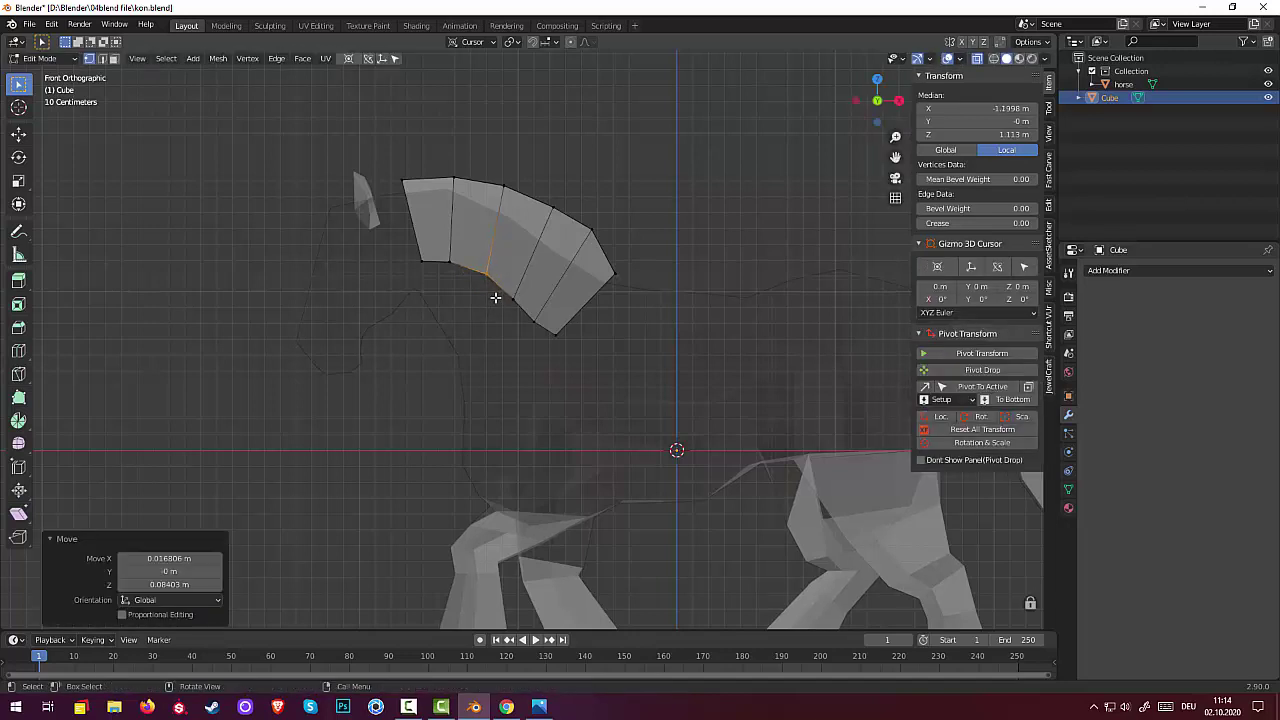
pyautogui.click(549, 330)
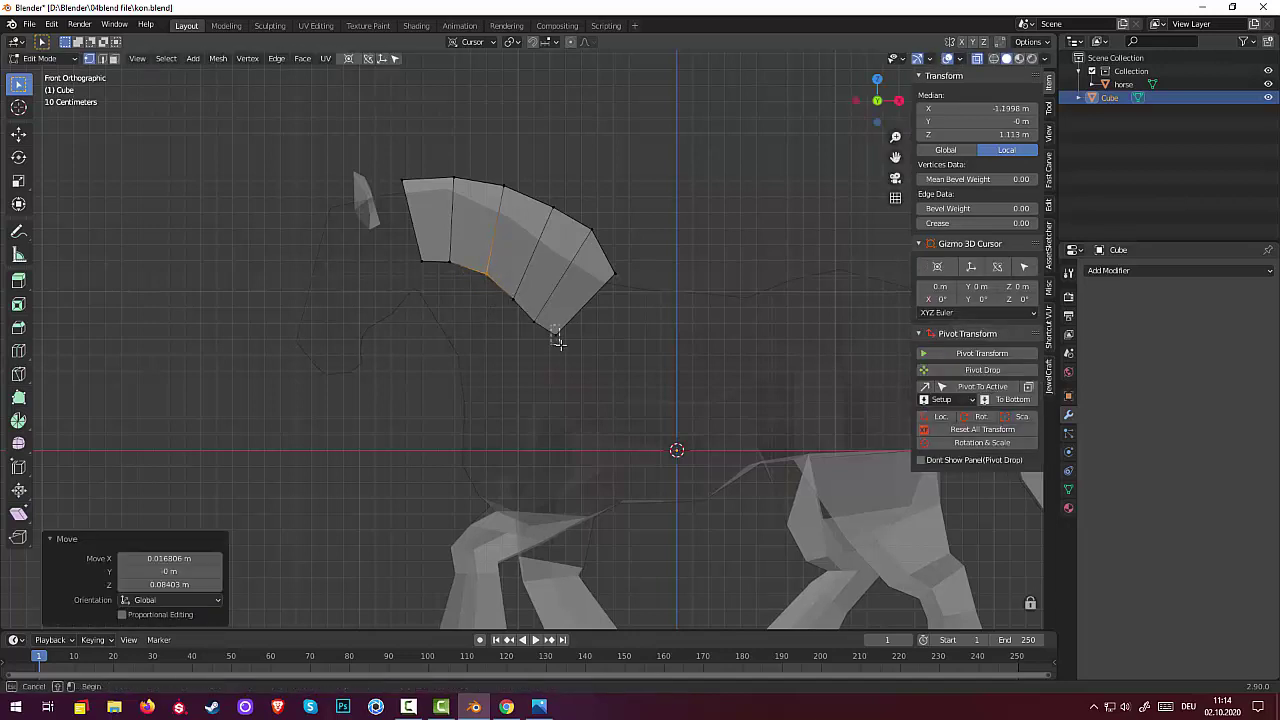
pyautogui.press('g')
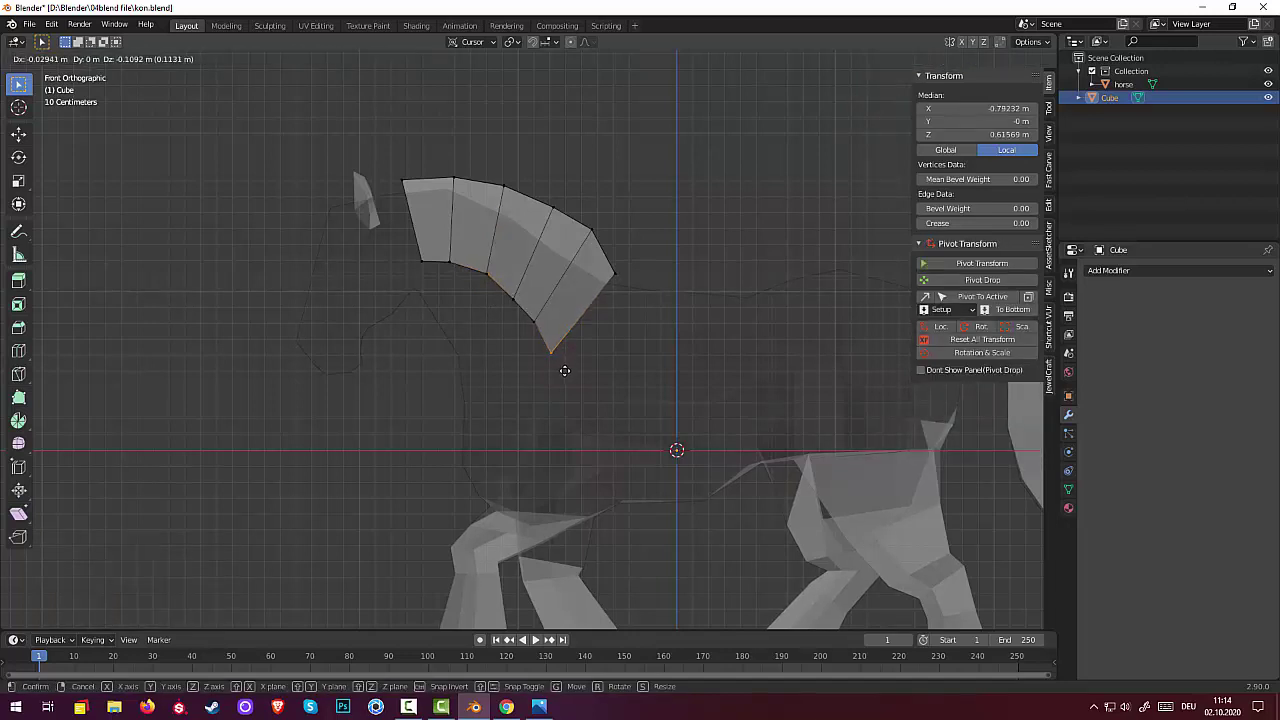
pyautogui.click(564, 370)
pyautogui.click(512, 295)
pyautogui.press('g')
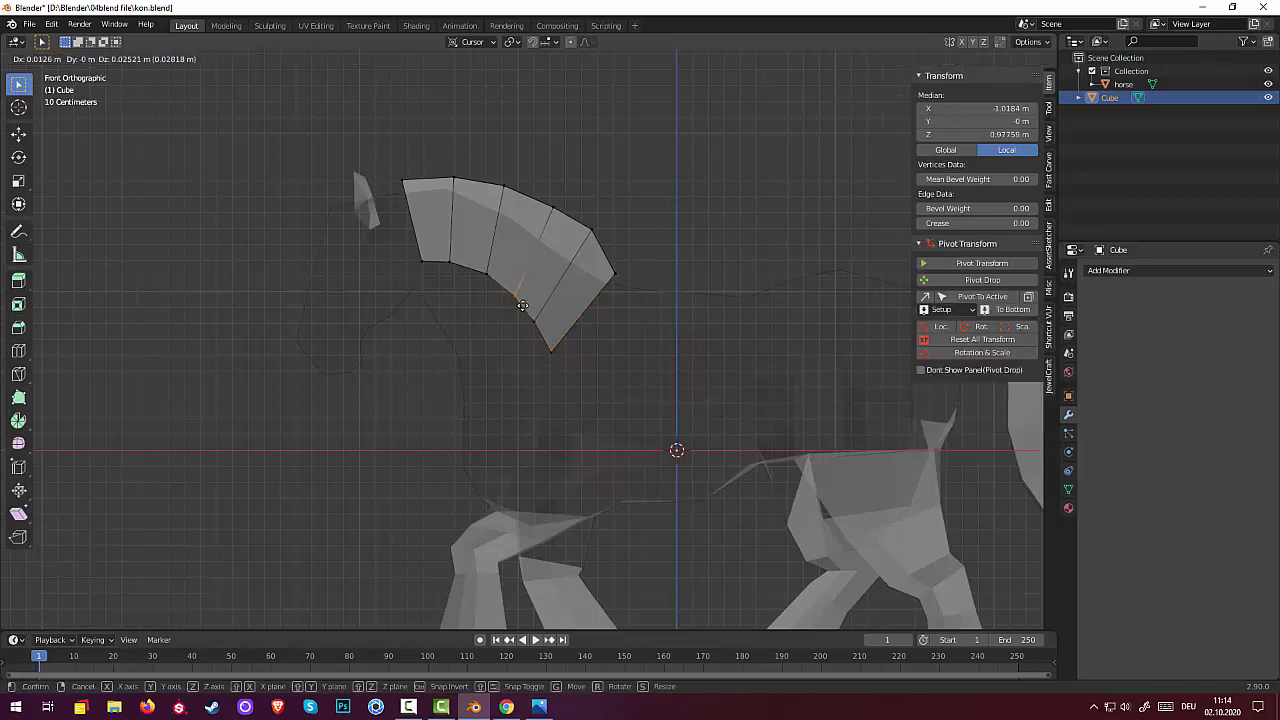
pyautogui.click(522, 305)
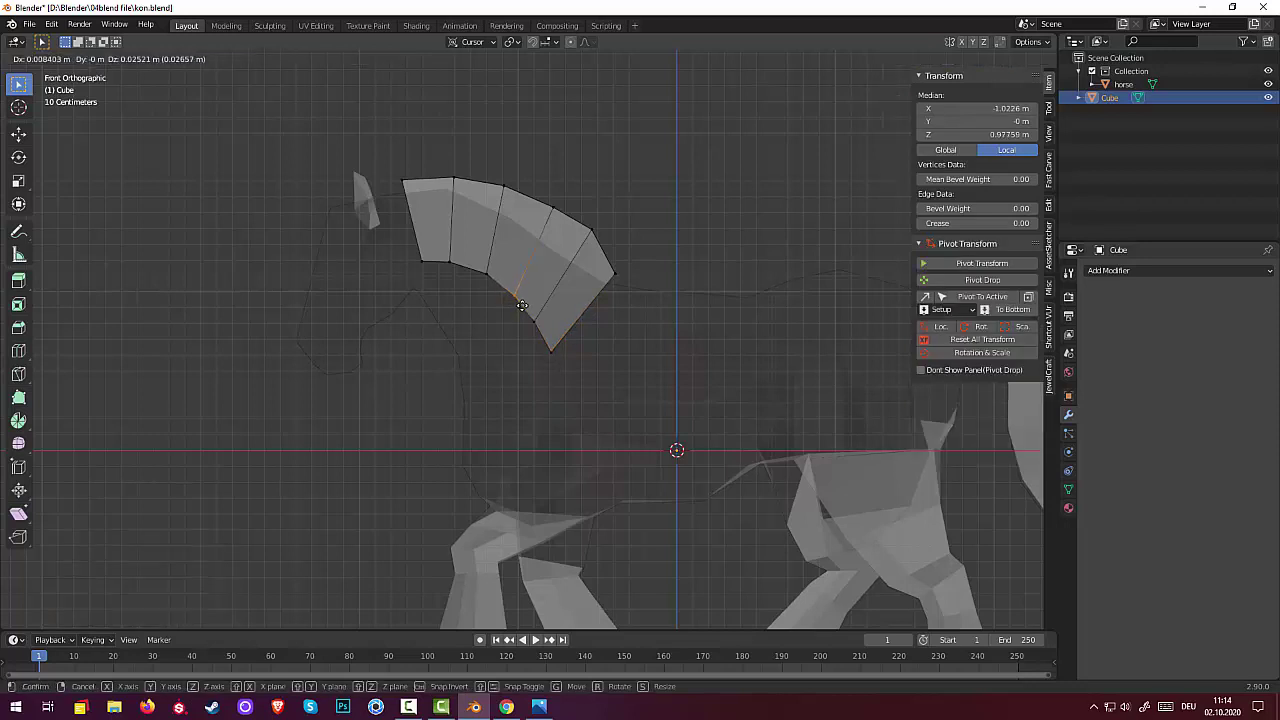
# - Move the mane's upper-right edge outward, nudge the top edge, and reposition a lower-left edge
pyautogui.click(586, 226)
pyautogui.press('g')
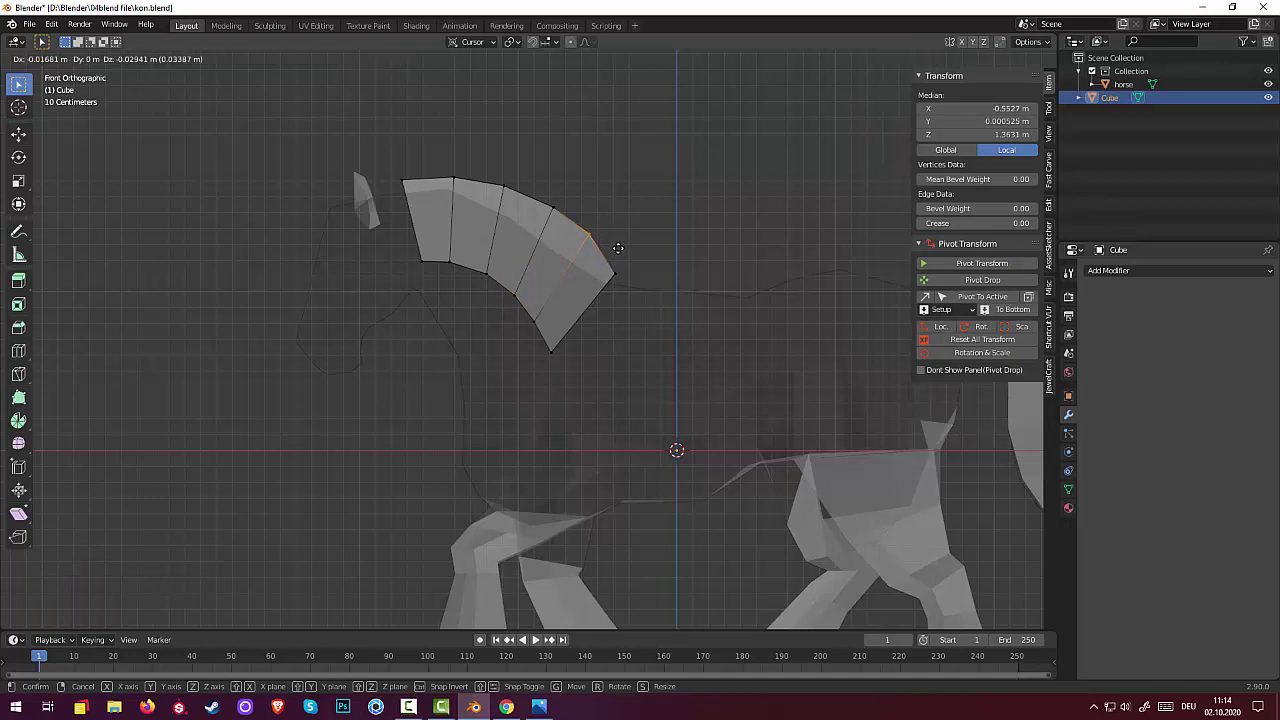
pyautogui.click(618, 248)
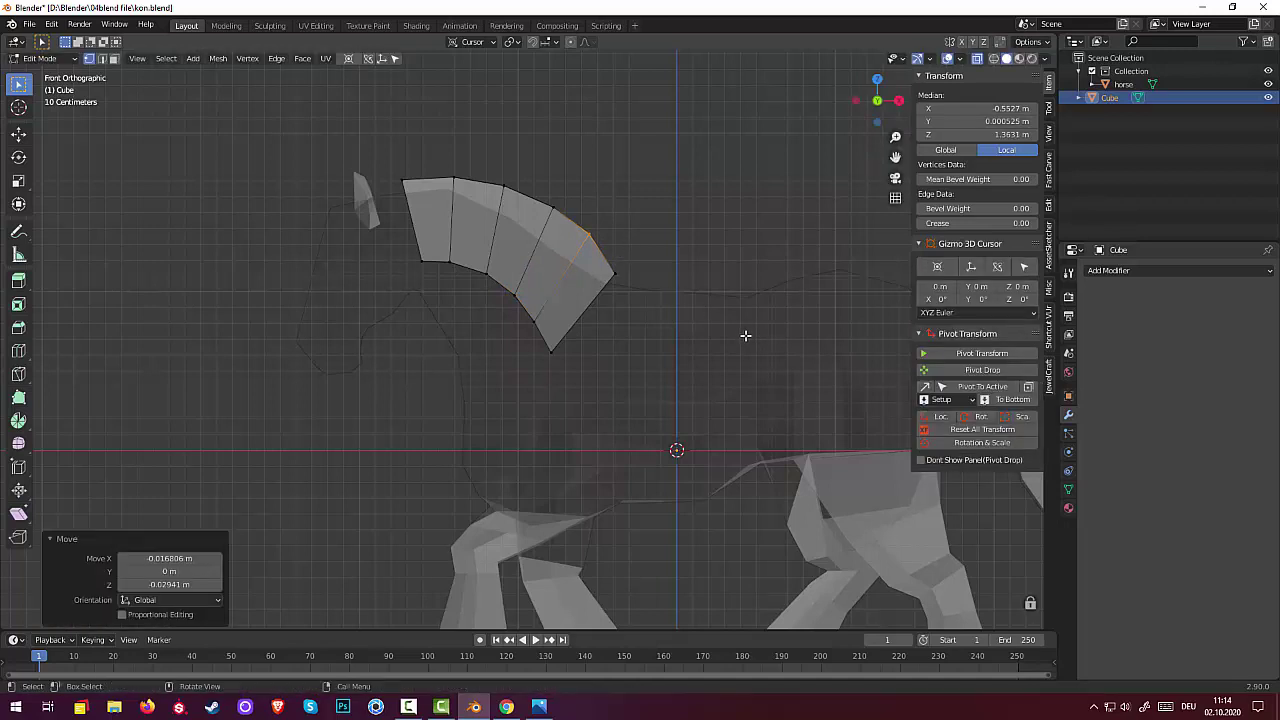
pyautogui.click(509, 194)
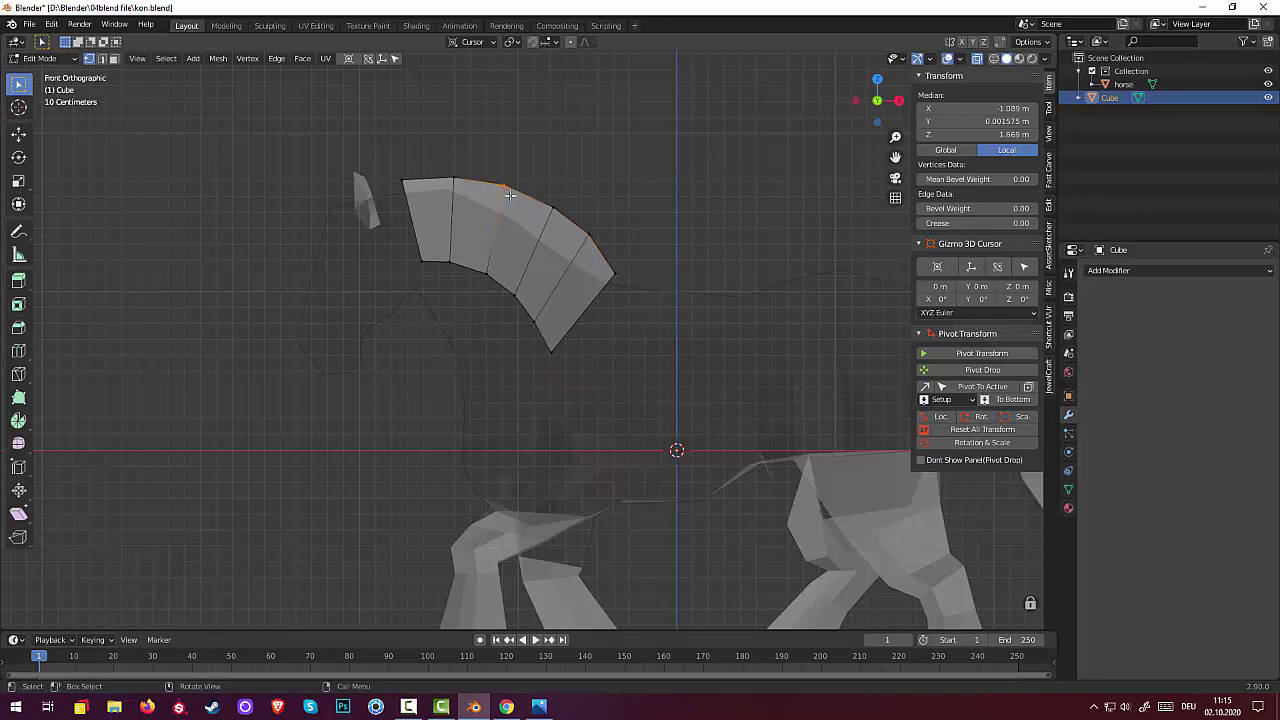
pyautogui.press('g')
pyautogui.click(500, 202)
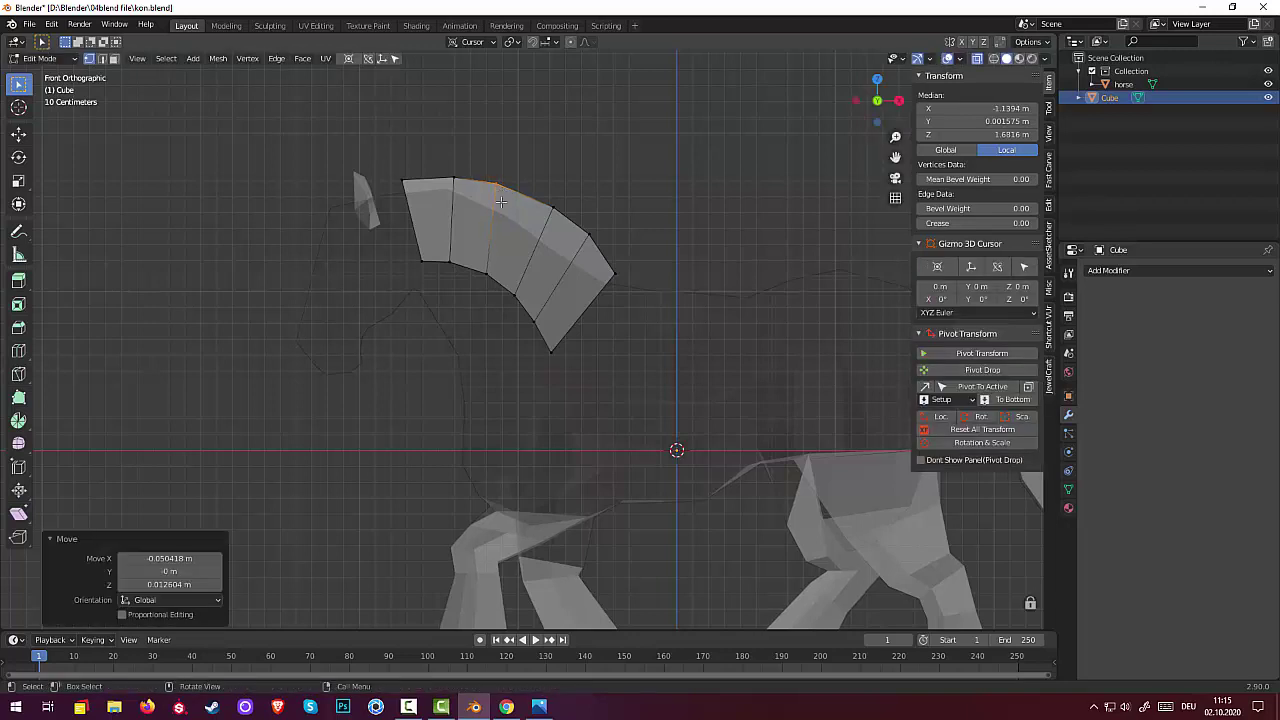
pyautogui.click(483, 272)
pyautogui.press('g')
pyautogui.click(492, 284)
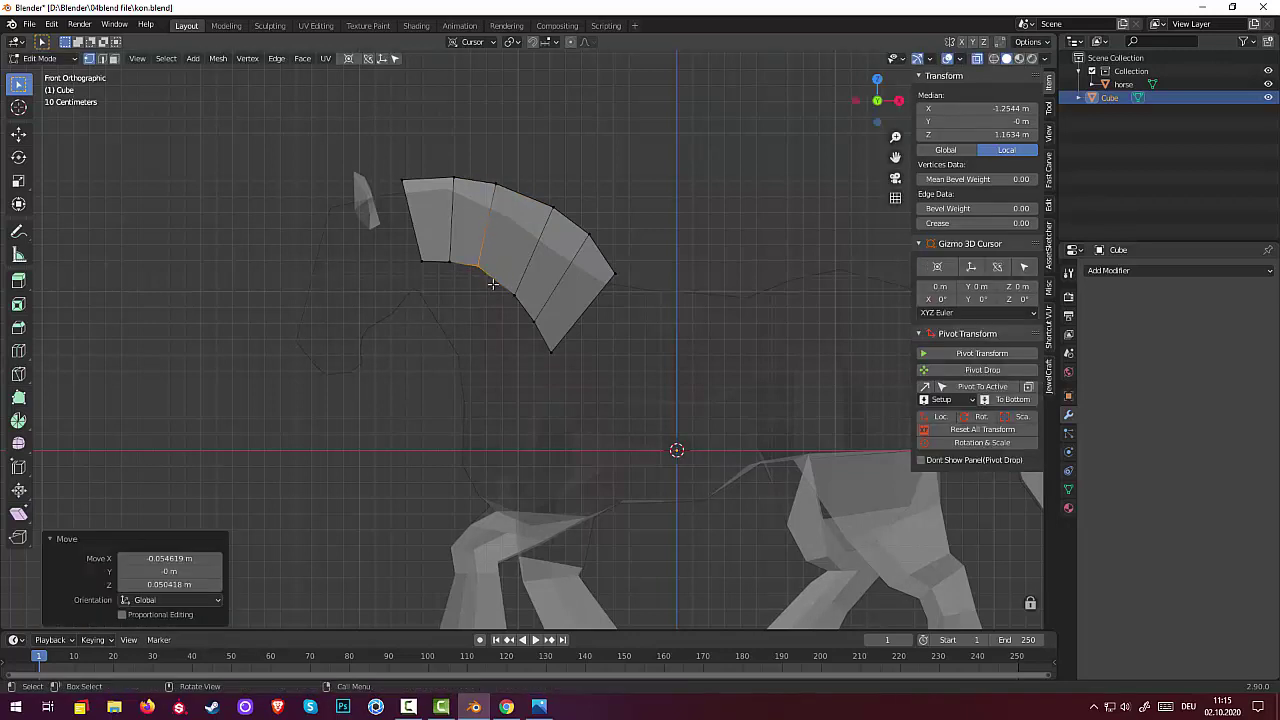
# - Adjust the lower mane edges and the lower-right and upper-right edges to follow the neck
pyautogui.click(512, 290)
pyautogui.press('g')
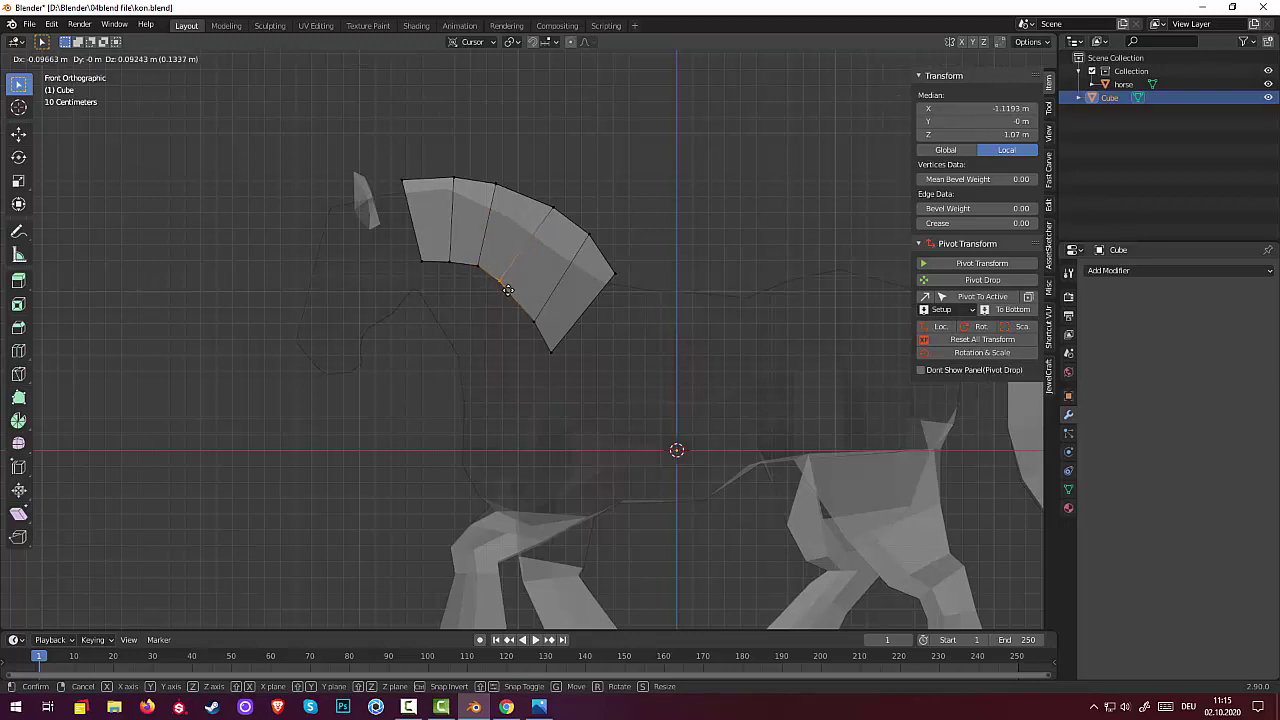
pyautogui.click(508, 290)
pyautogui.click(544, 321)
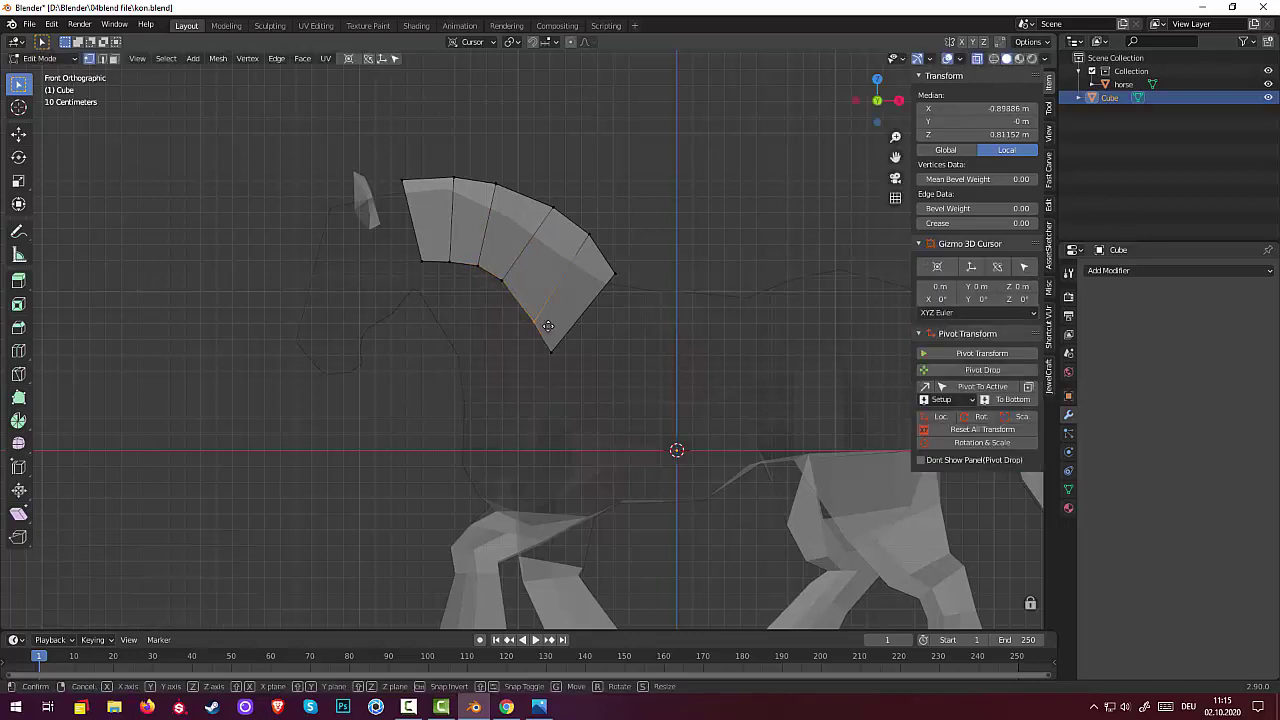
pyautogui.click(539, 310)
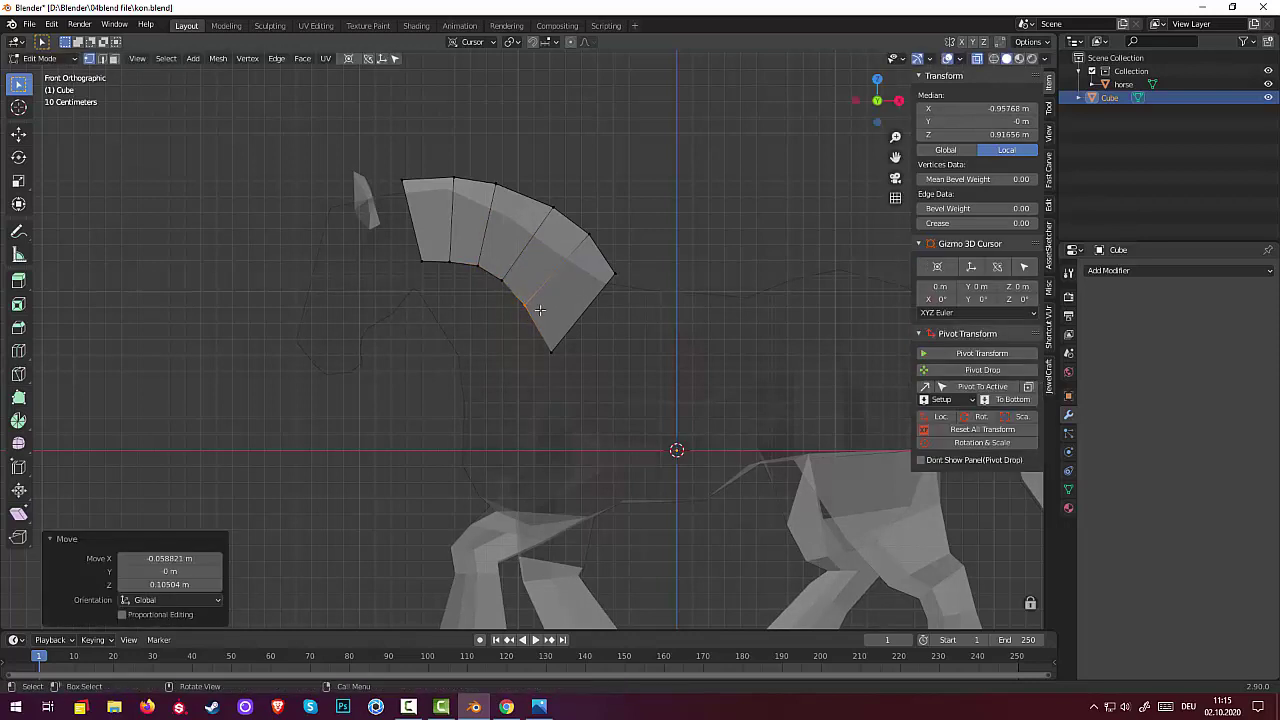
pyautogui.click(549, 336)
pyautogui.press('g')
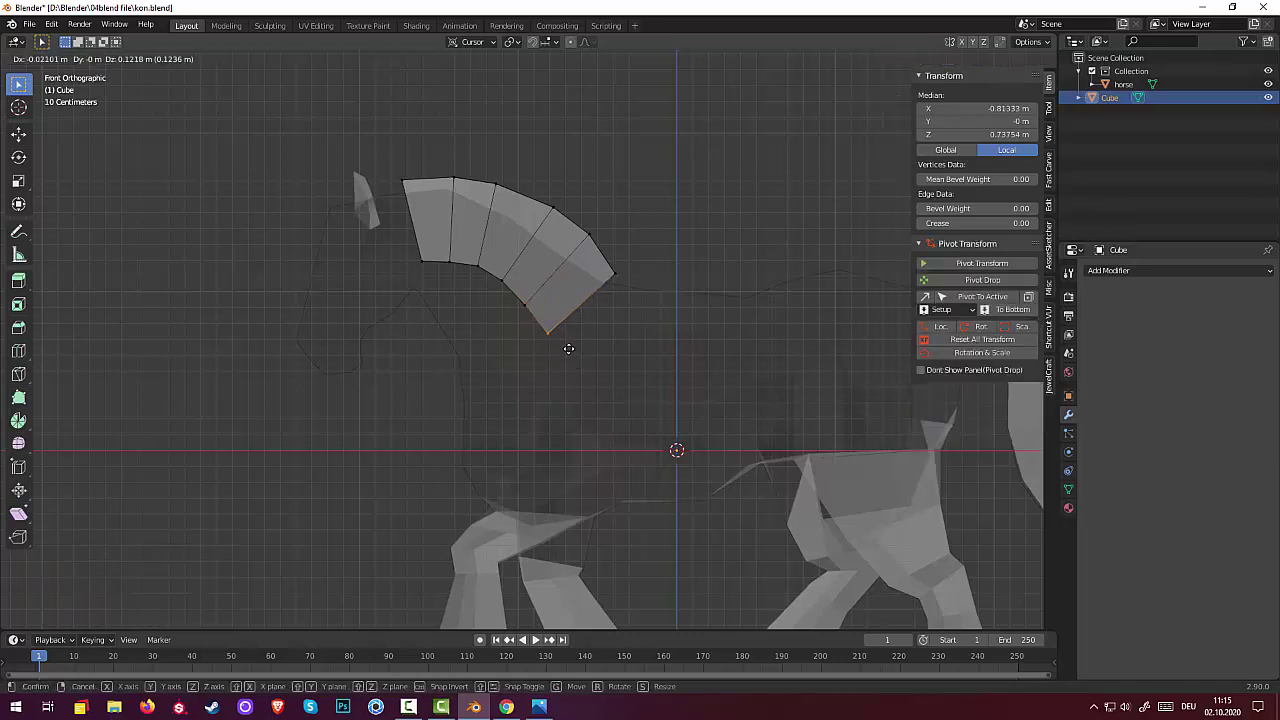
pyautogui.click(567, 343)
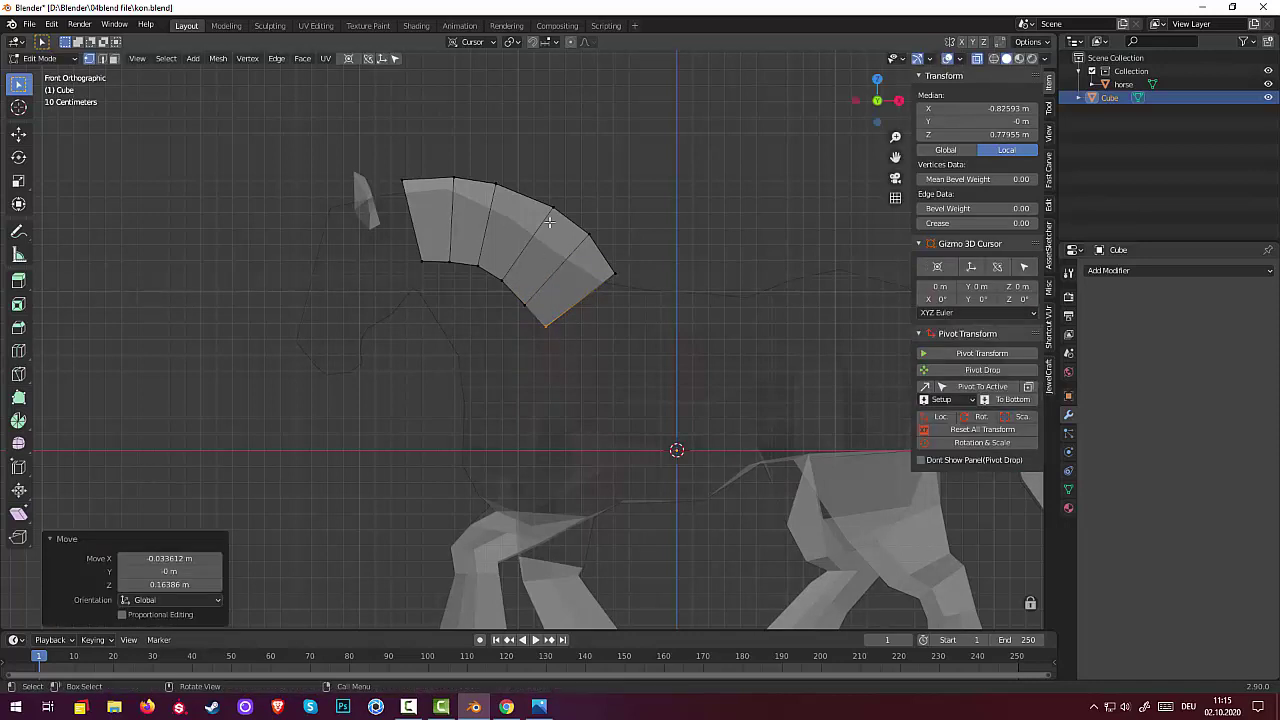
pyautogui.click(550, 206)
pyautogui.press('g')
pyautogui.click(569, 220)
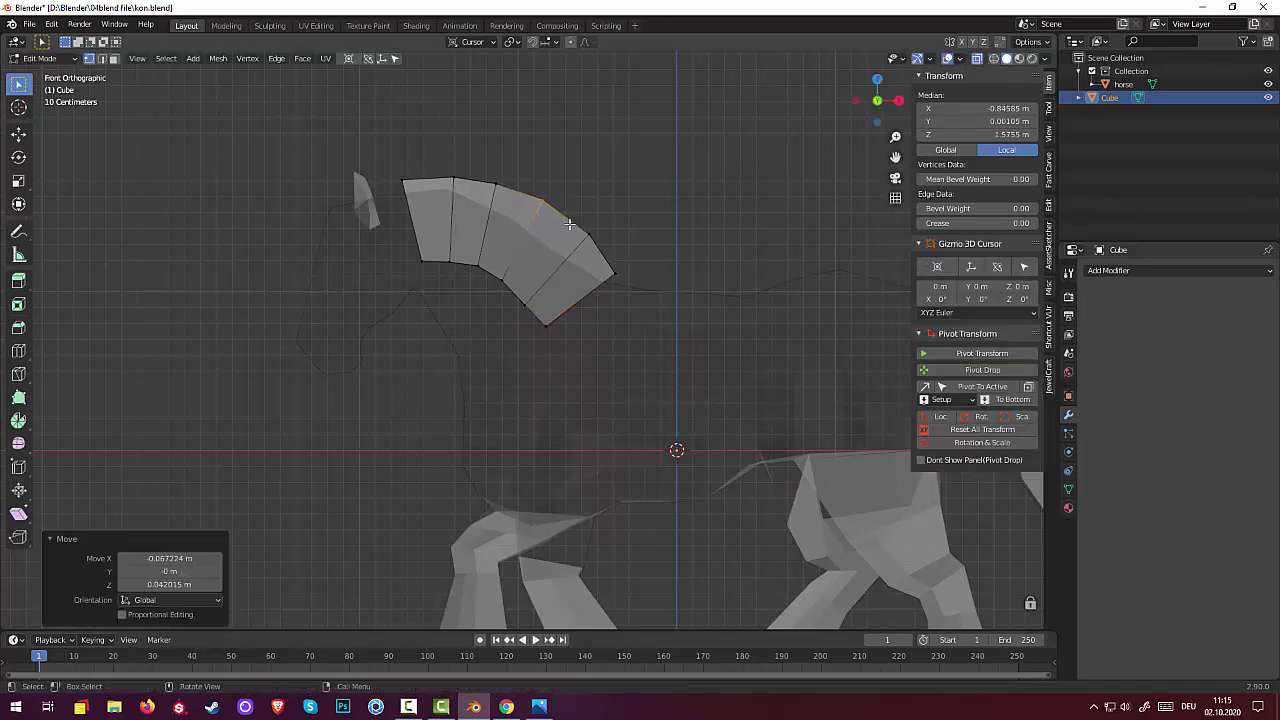
# - Refine two lower mane edges, the top edge, and the front segment's bottom edge
pyautogui.click(506, 276)
pyautogui.press('g')
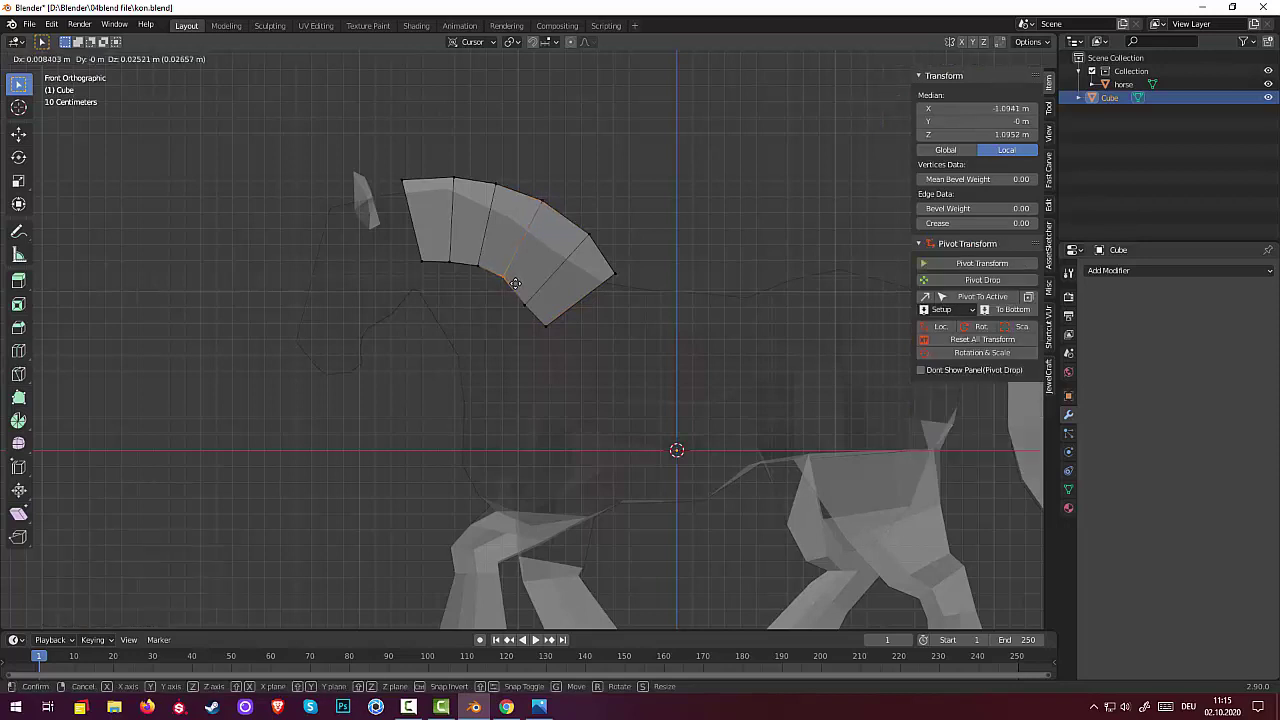
pyautogui.click(515, 283)
pyautogui.click(525, 300)
pyautogui.press('g')
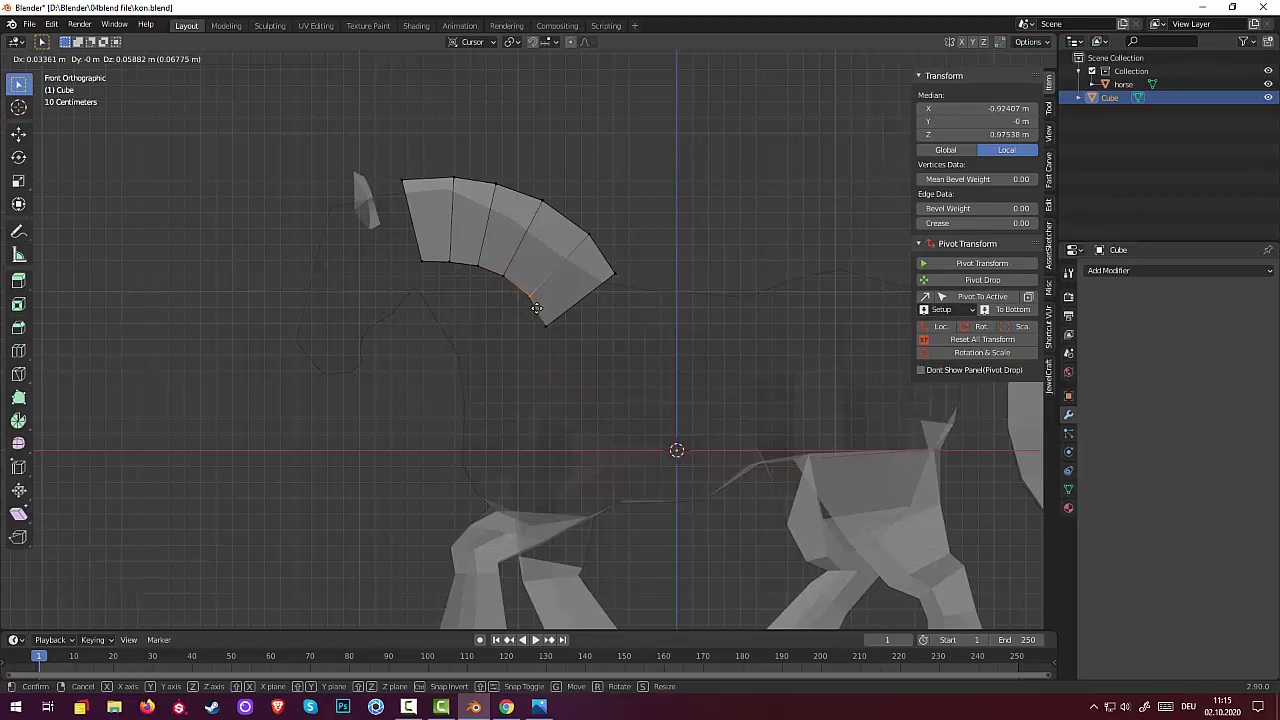
pyautogui.click(533, 307)
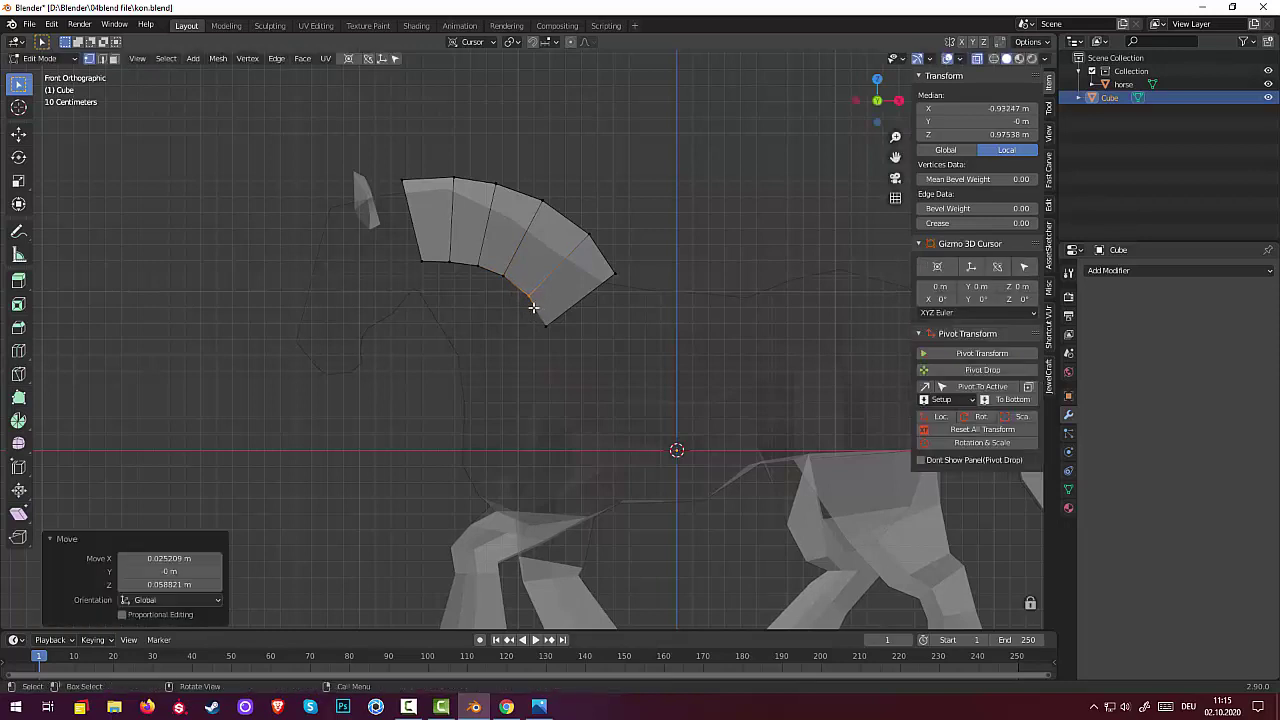
pyautogui.click(453, 178)
pyautogui.press('g')
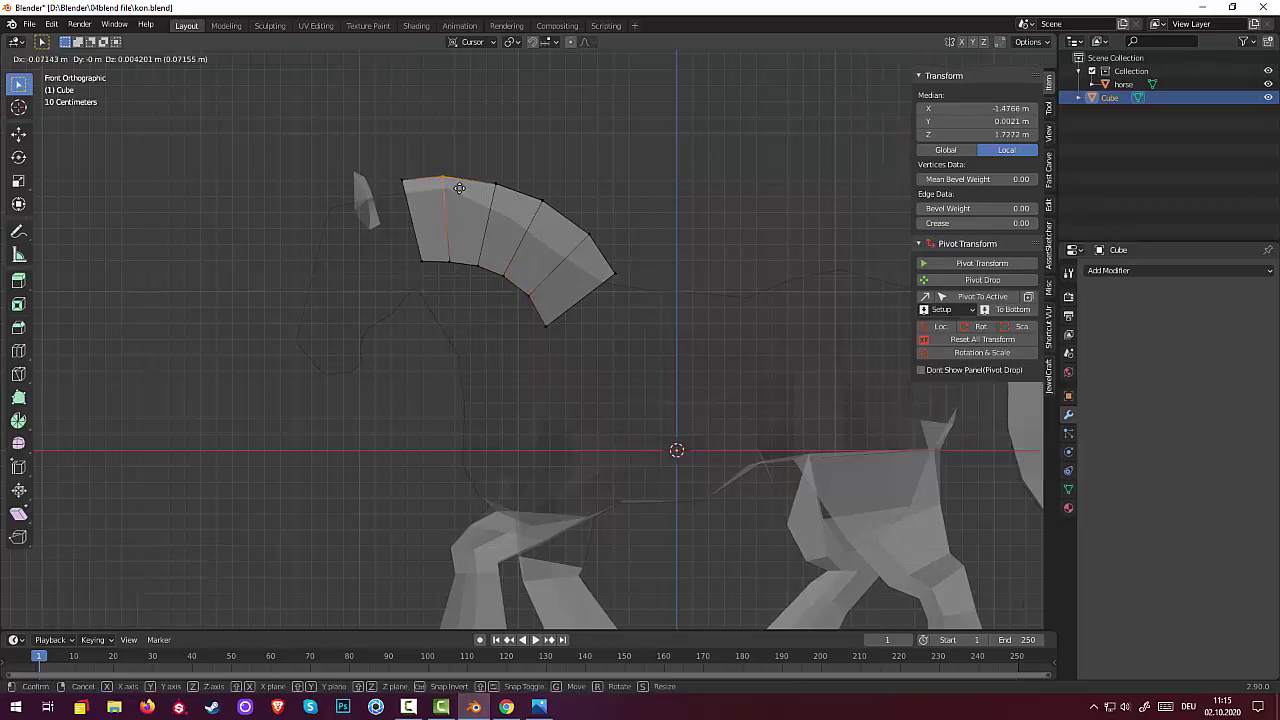
pyautogui.click(459, 188)
pyautogui.click(451, 263)
pyautogui.press('g')
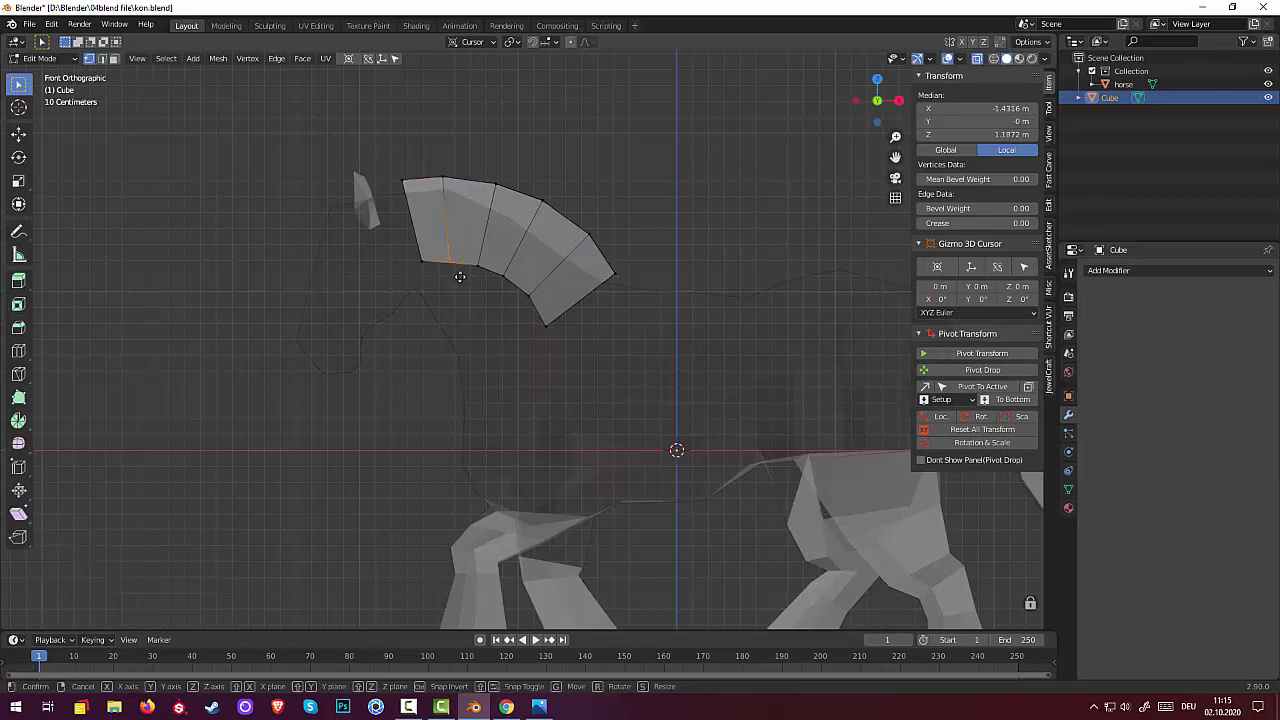
pyautogui.click(457, 273)
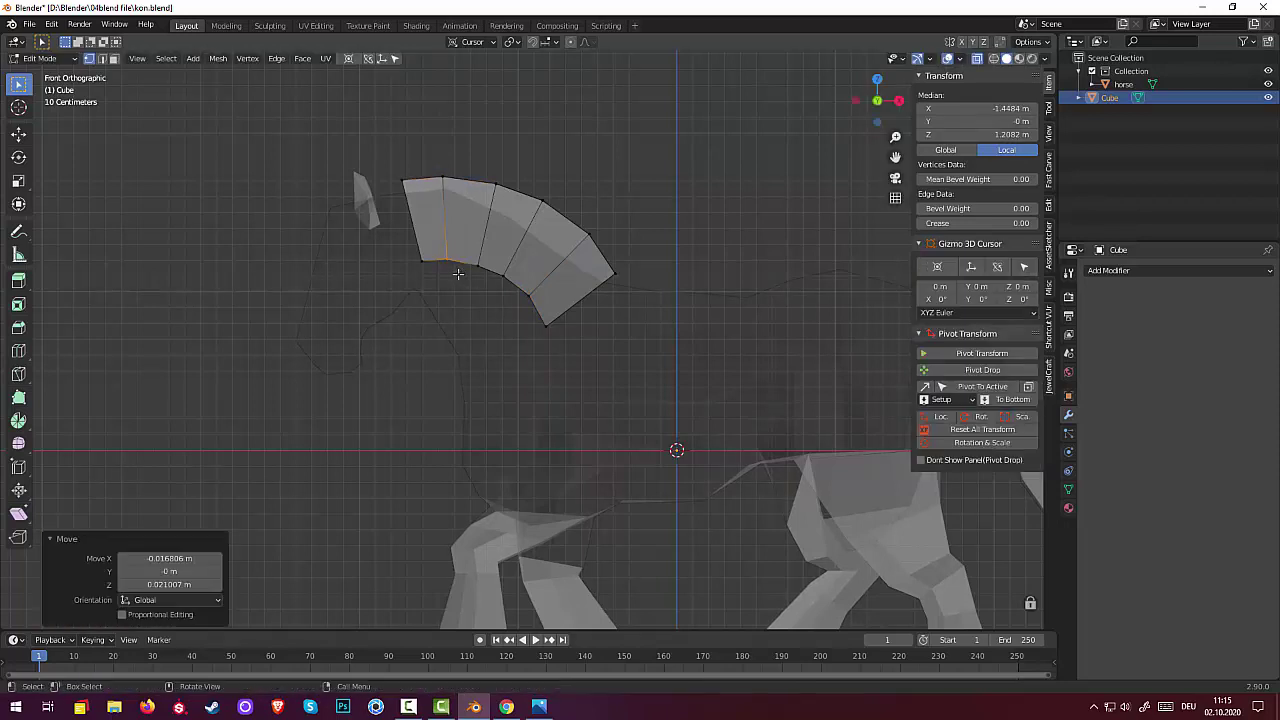
# - Fit the second segment's top and lower edges, a short lower edge, and the upper-right edge
pyautogui.click(497, 187)
pyautogui.press('g')
pyautogui.click(503, 191)
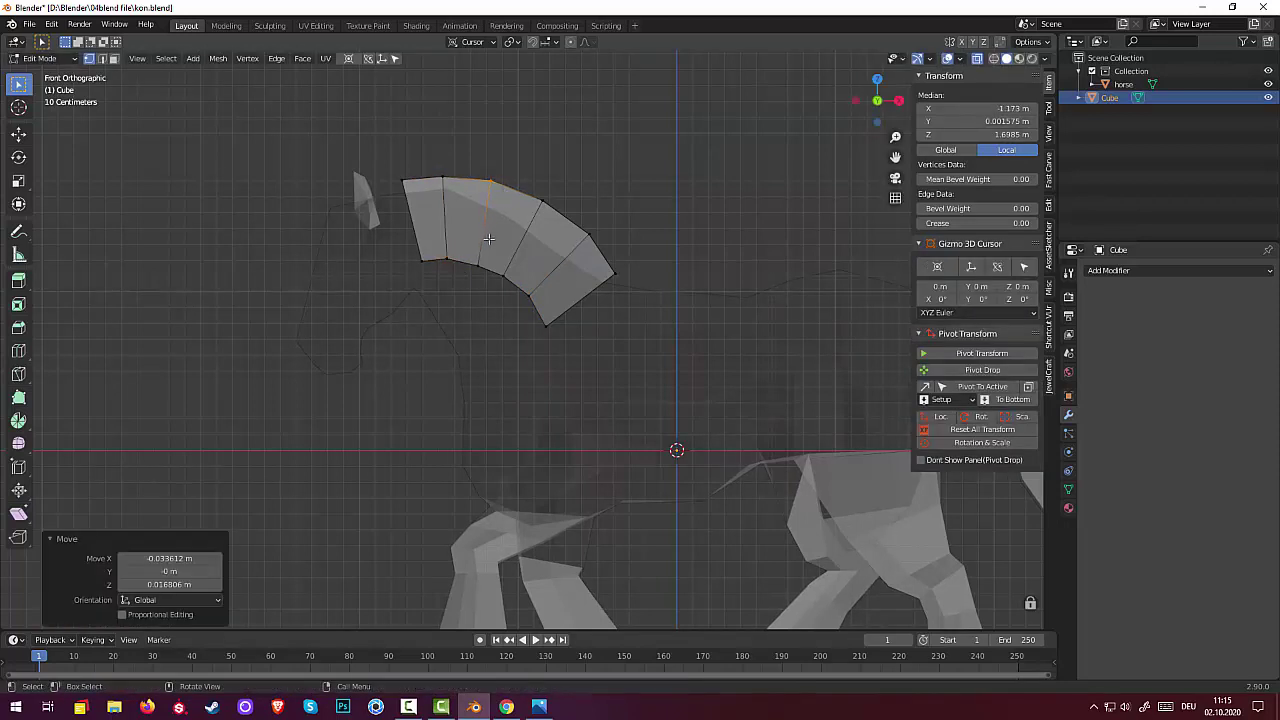
pyautogui.click(475, 264)
pyautogui.press('g')
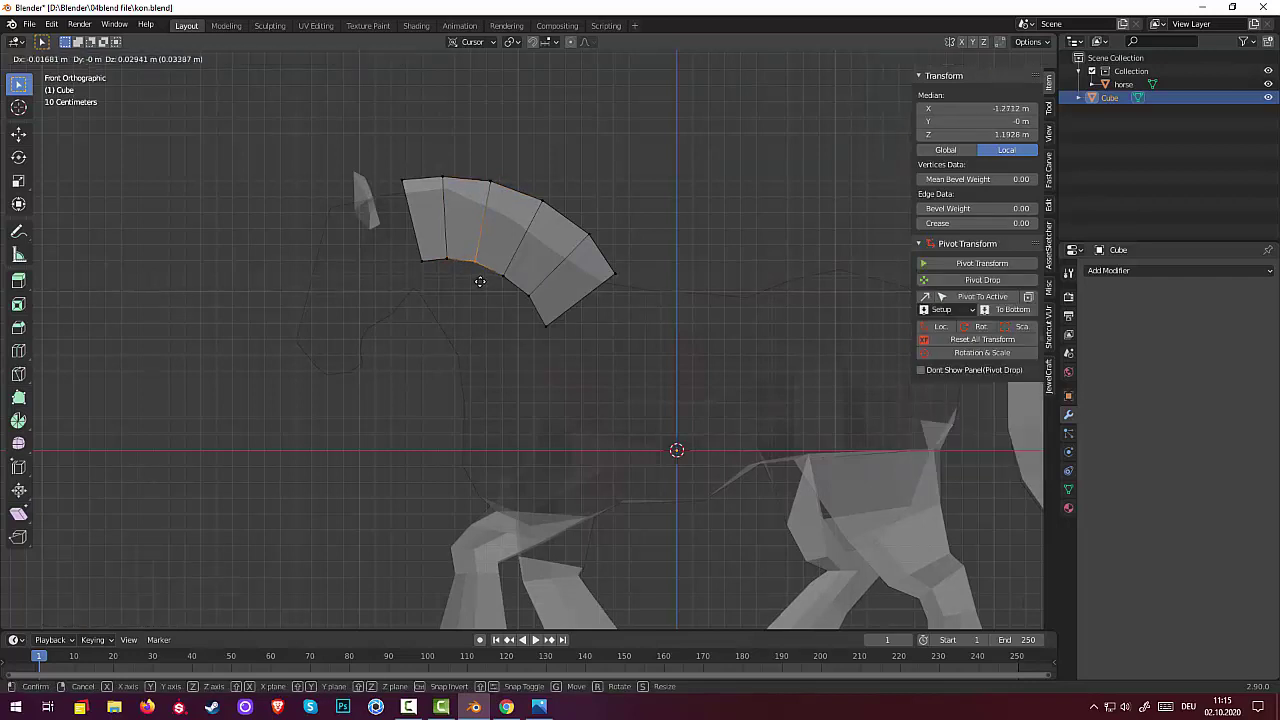
pyautogui.click(483, 283)
pyautogui.click(528, 292)
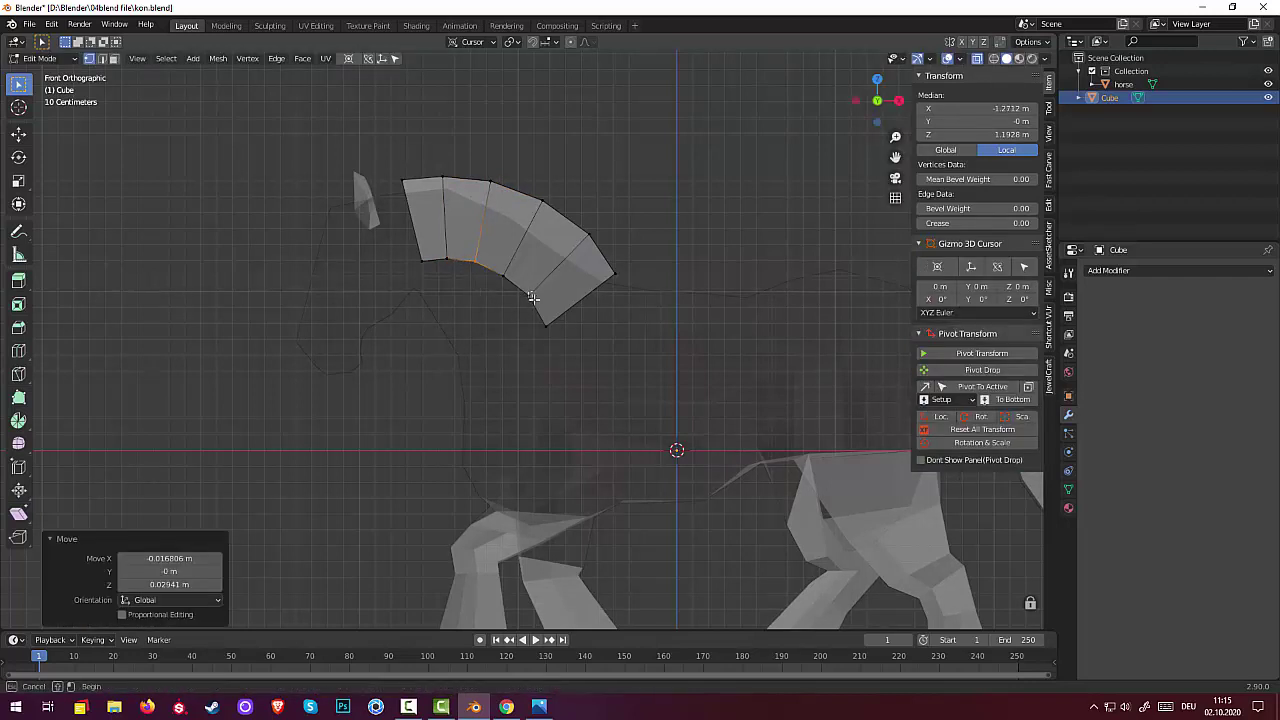
pyautogui.press('g')
pyautogui.click(535, 305)
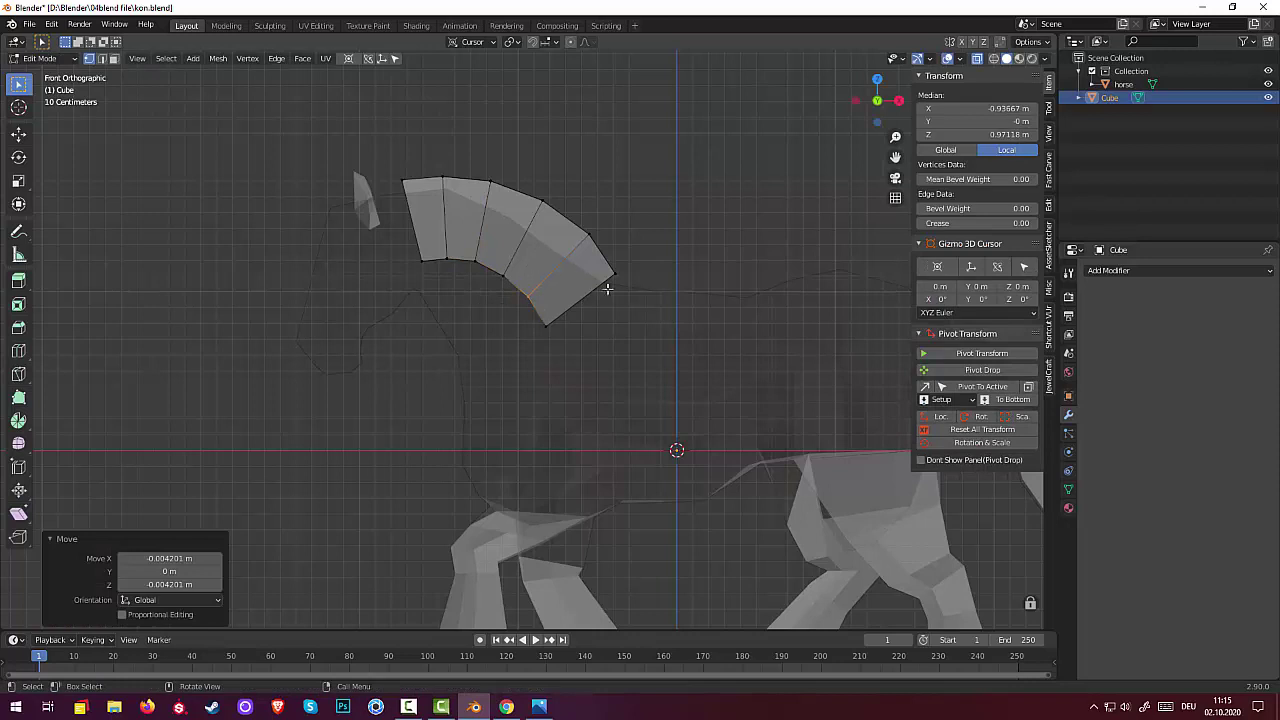
pyautogui.click(545, 203)
pyautogui.press('g')
pyautogui.click(575, 220)
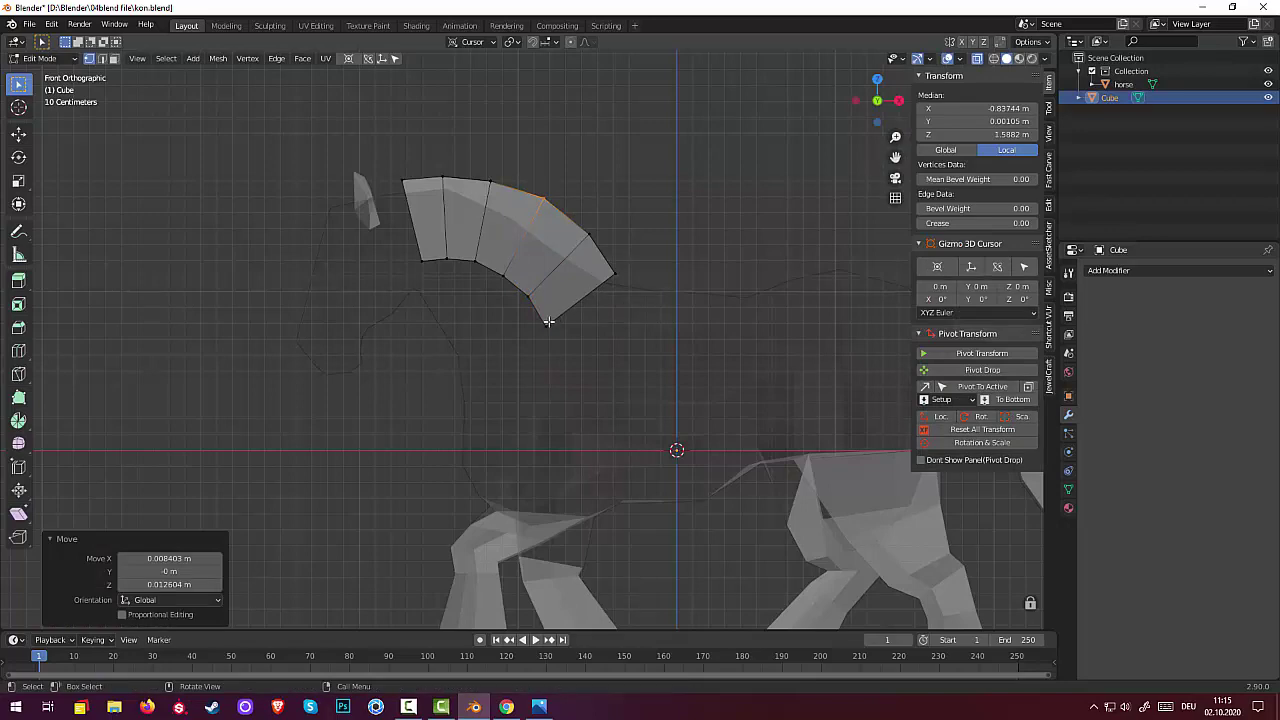
pyautogui.scroll(-3, 573, 328)
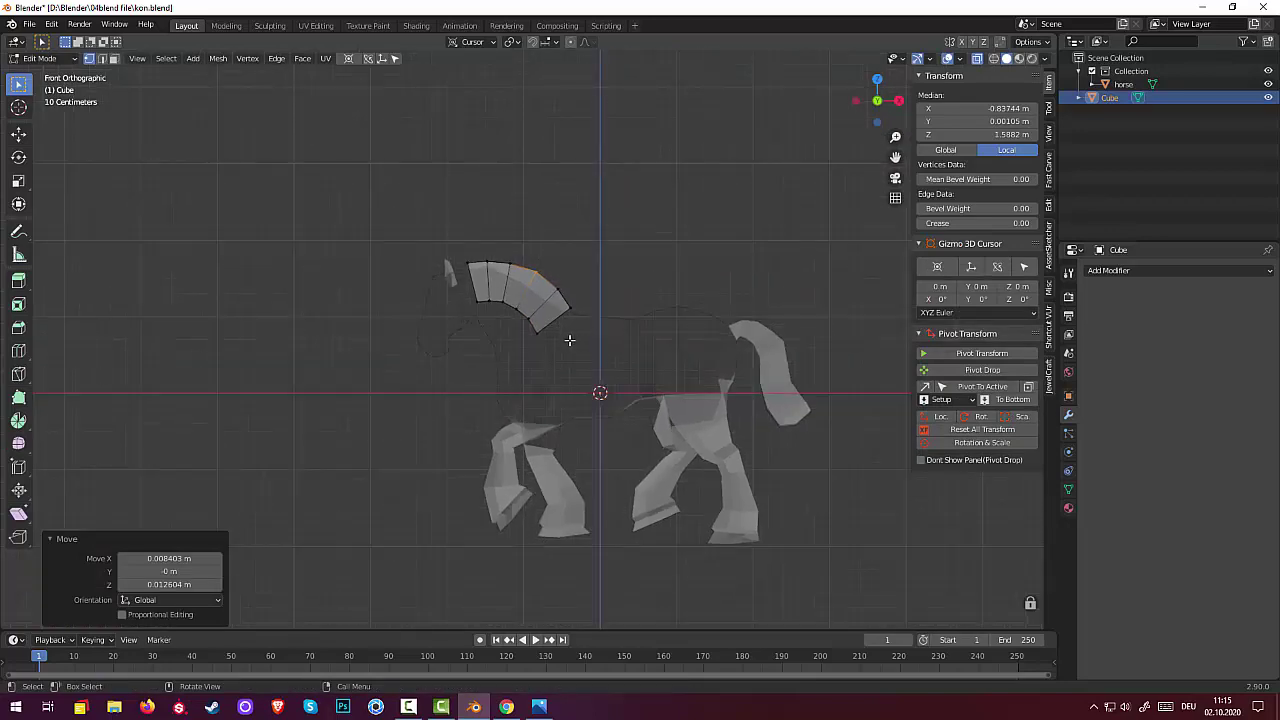
pyautogui.scroll(4, 548, 334)
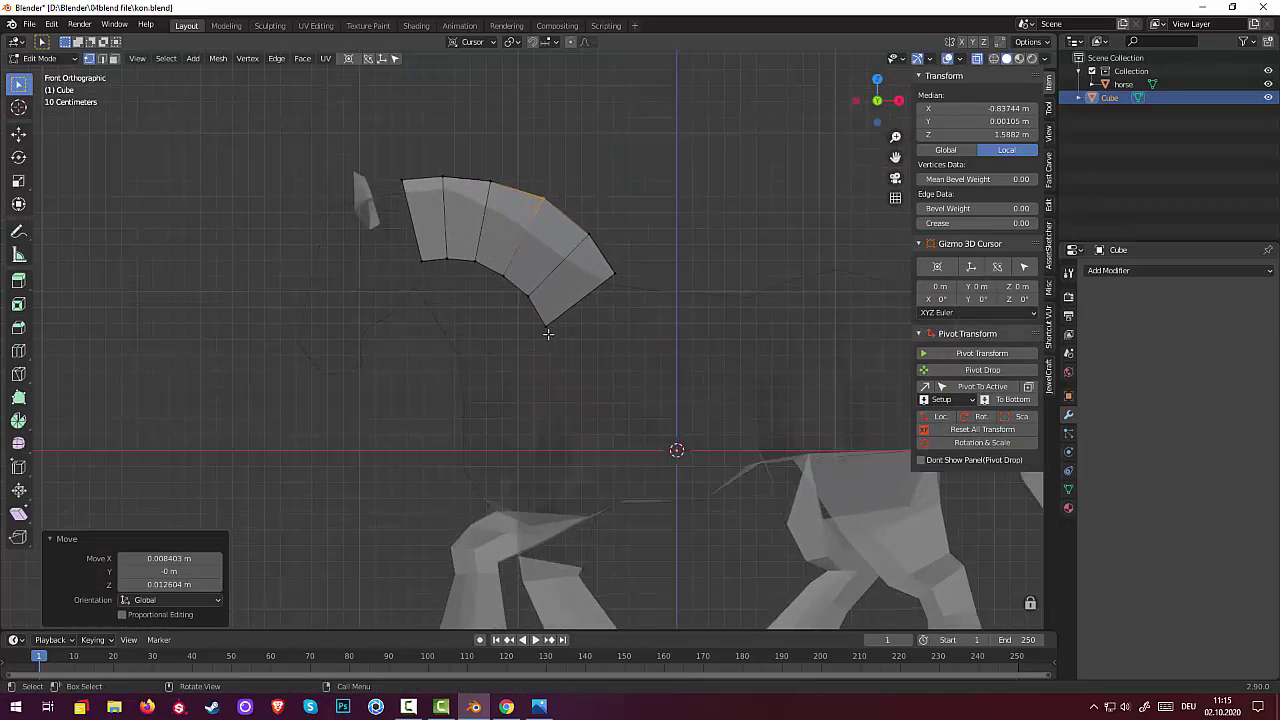
# - Move a lower edge and the front upper edge, and lower the next upper edge to smooth the crest
pyautogui.click(499, 270)
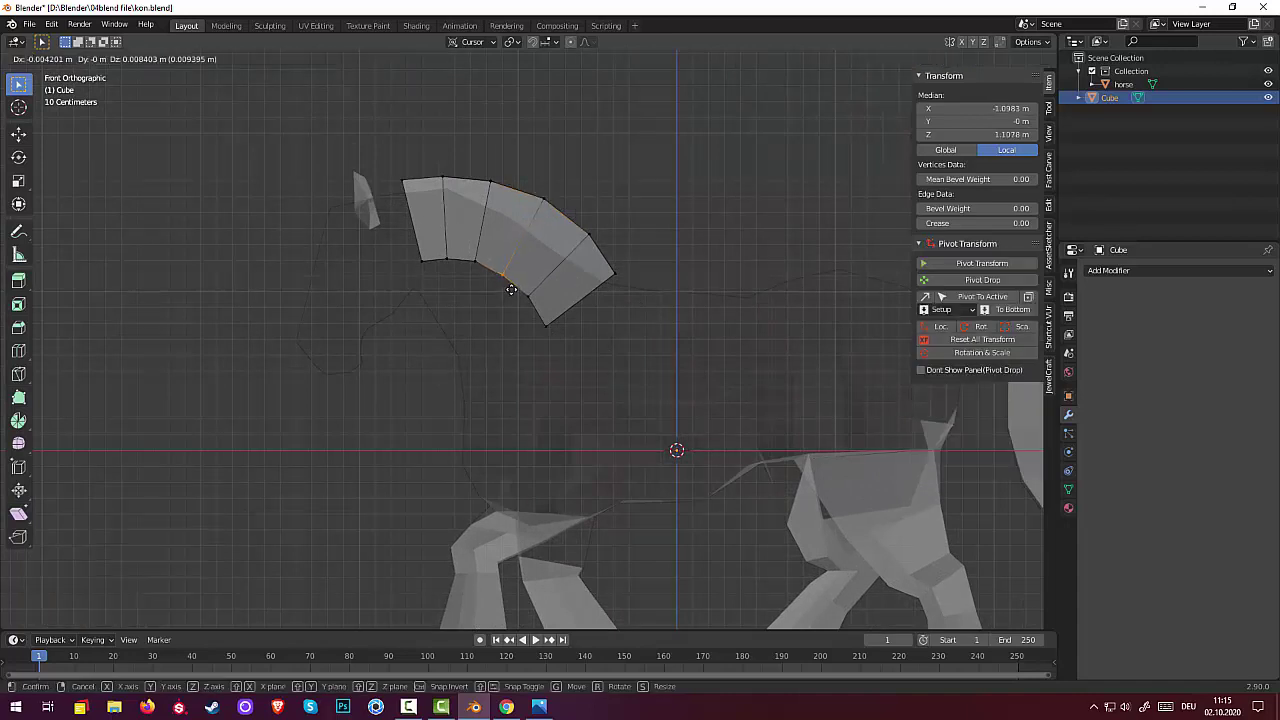
pyautogui.press('g')
pyautogui.click(514, 289)
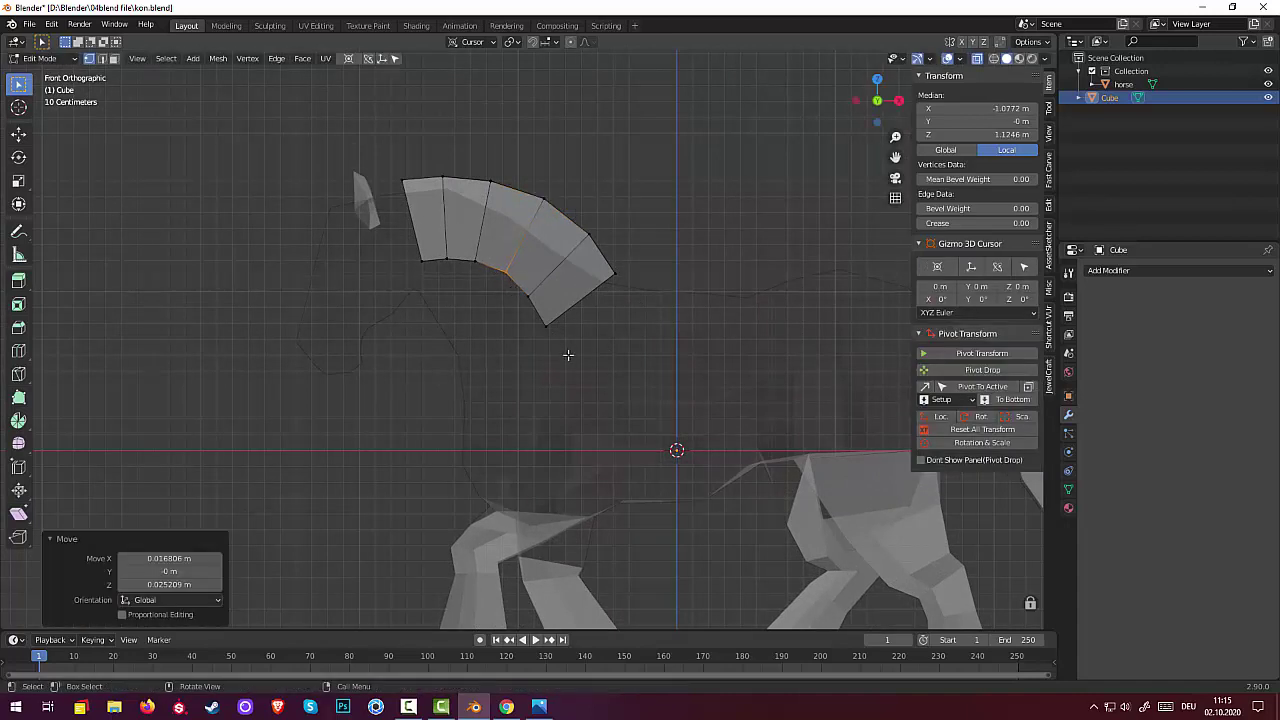
pyautogui.click(415, 196)
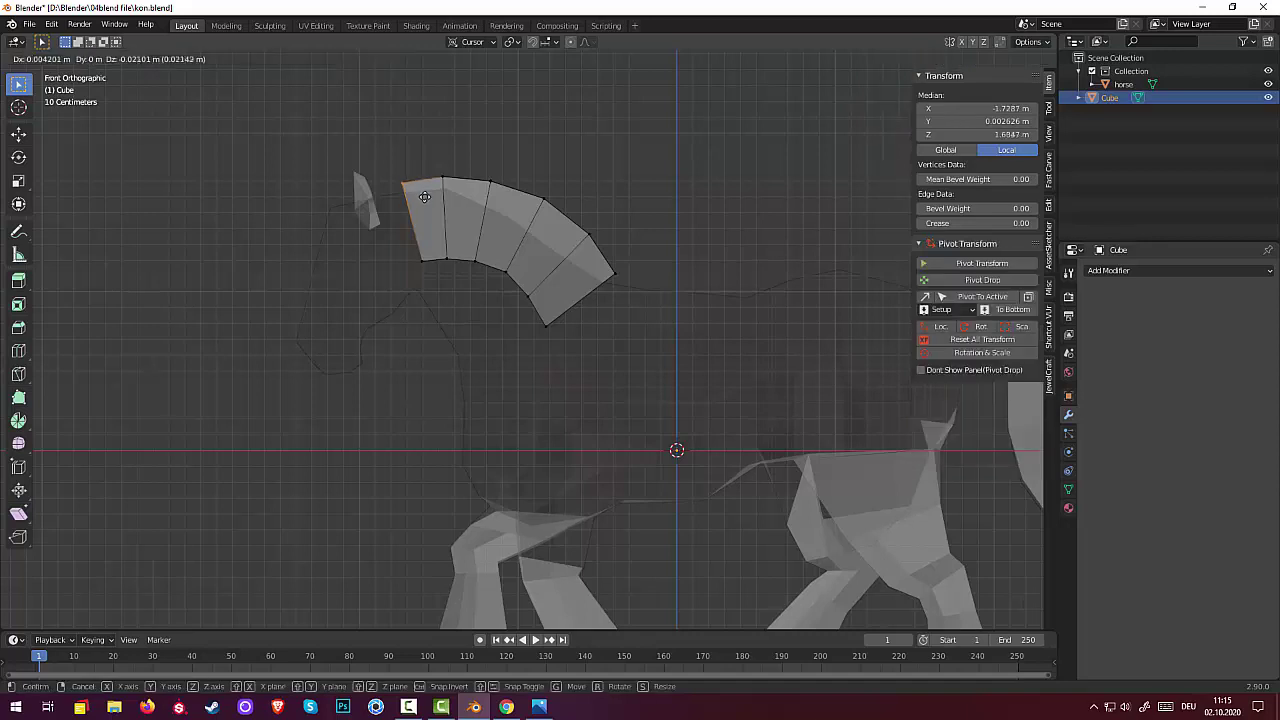
pyautogui.press('g')
pyautogui.click(424, 200)
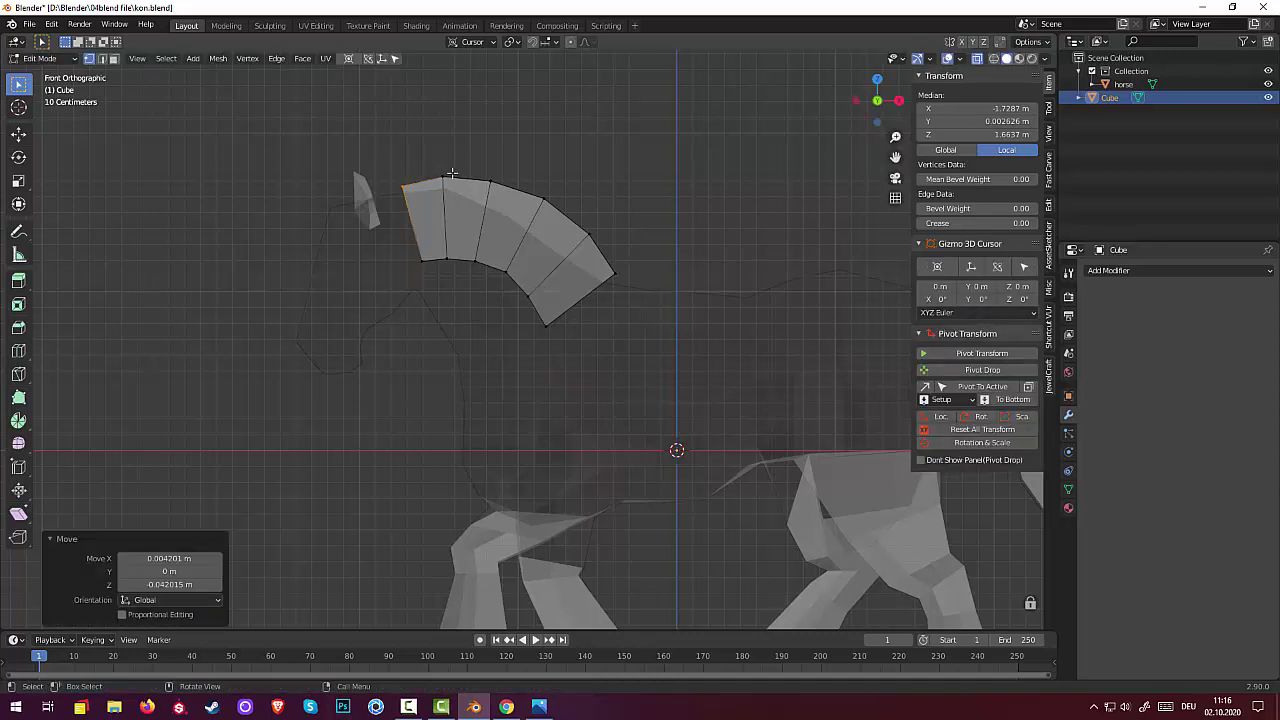
pyautogui.click(437, 176)
pyautogui.press('g')
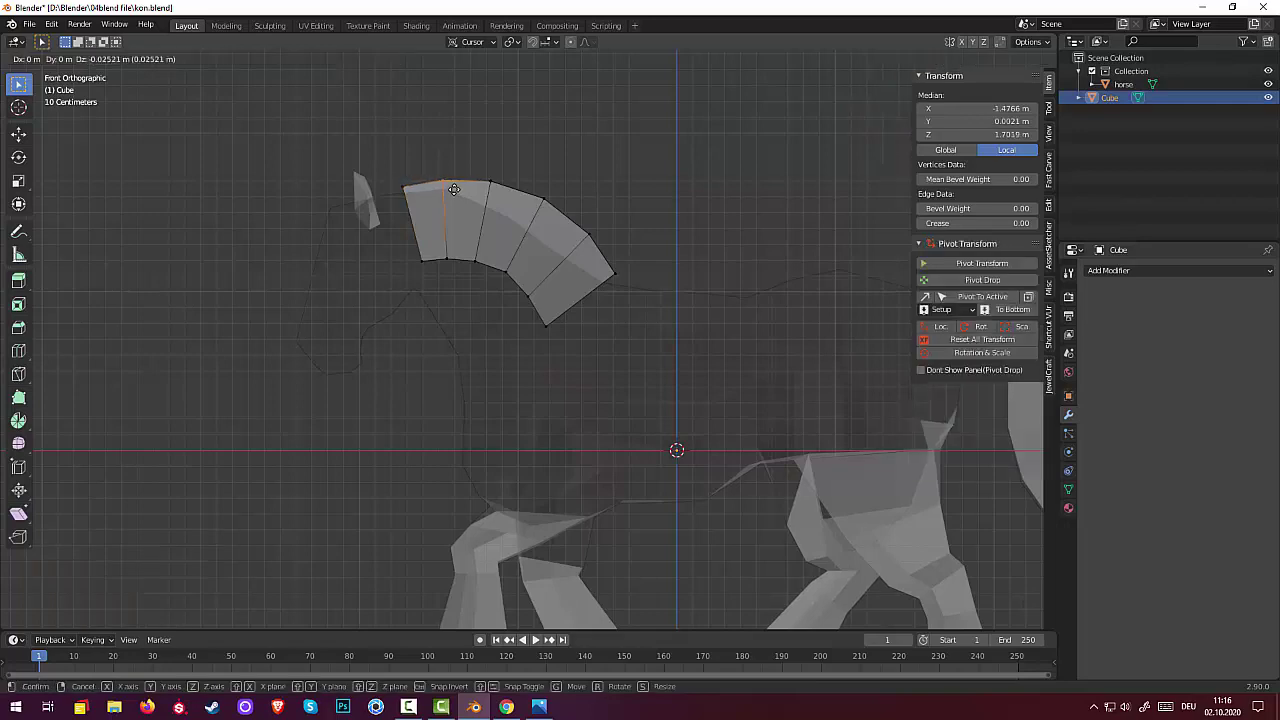
pyautogui.click(454, 192)
# - Select the mane's whole bottom edge path, then switch to Top view and zoom out
pyautogui.click(633, 339)
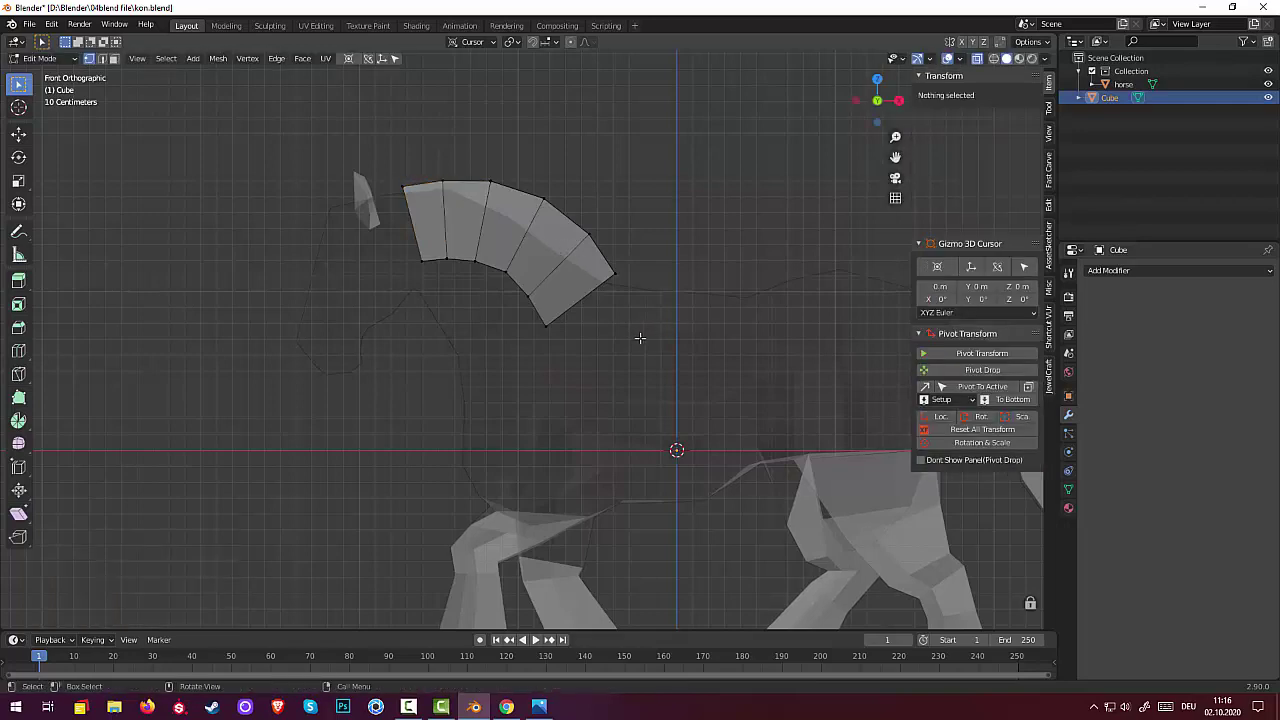
pyautogui.moveTo(640, 337)
pyautogui.mouseDown(button='middle')
pyautogui.moveTo(763, 358)
pyautogui.moveTo(754, 322)
pyautogui.moveTo(595, 325)
pyautogui.moveTo(517, 357)
pyautogui.moveTo(530, 392)
pyautogui.moveTo(500, 375)
pyautogui.mouseUp(button='middle')
pyautogui.click(469, 355)
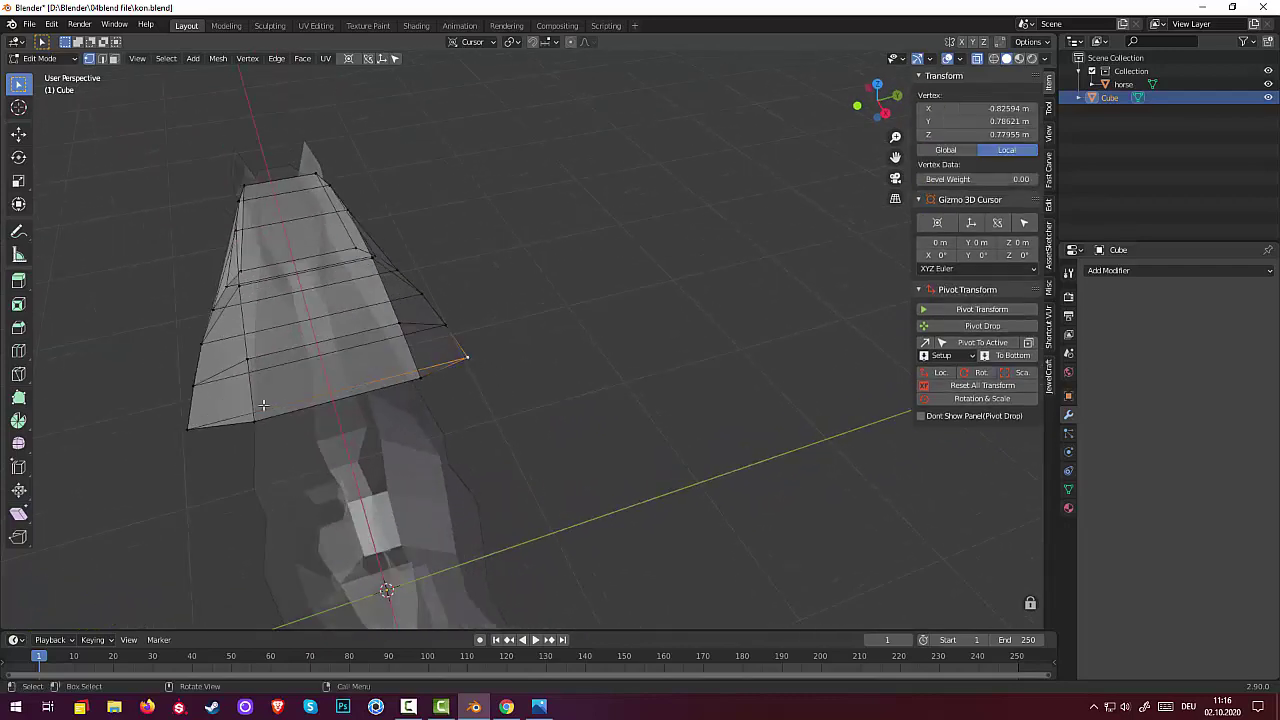
pyautogui.keyDown('ctrl'); pyautogui.click(188, 429); pyautogui.keyUp('ctrl')
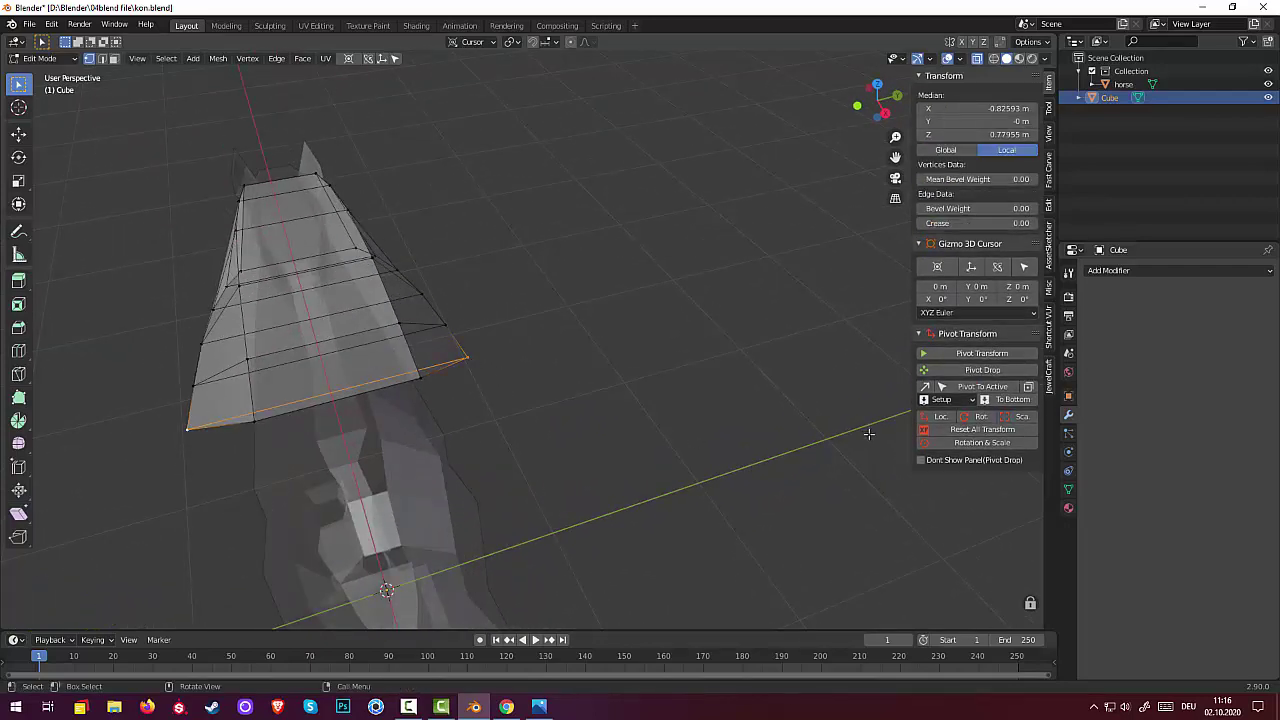
pyautogui.press('KP_7')
pyautogui.scroll(-2, 858, 392)
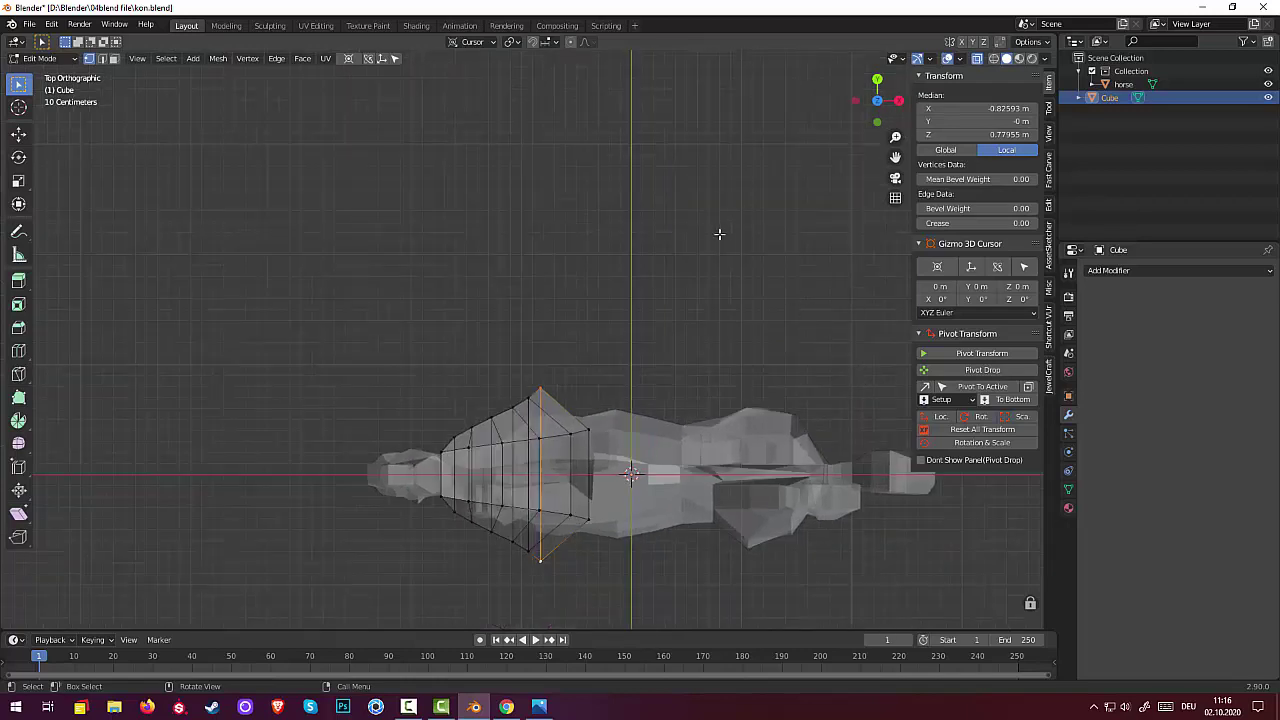
# - Narrow the selected edge to 0.745 along Y and shrink the next cross-edge vertex pair to 0.802
pyautogui.press('s')
pyautogui.press('y')
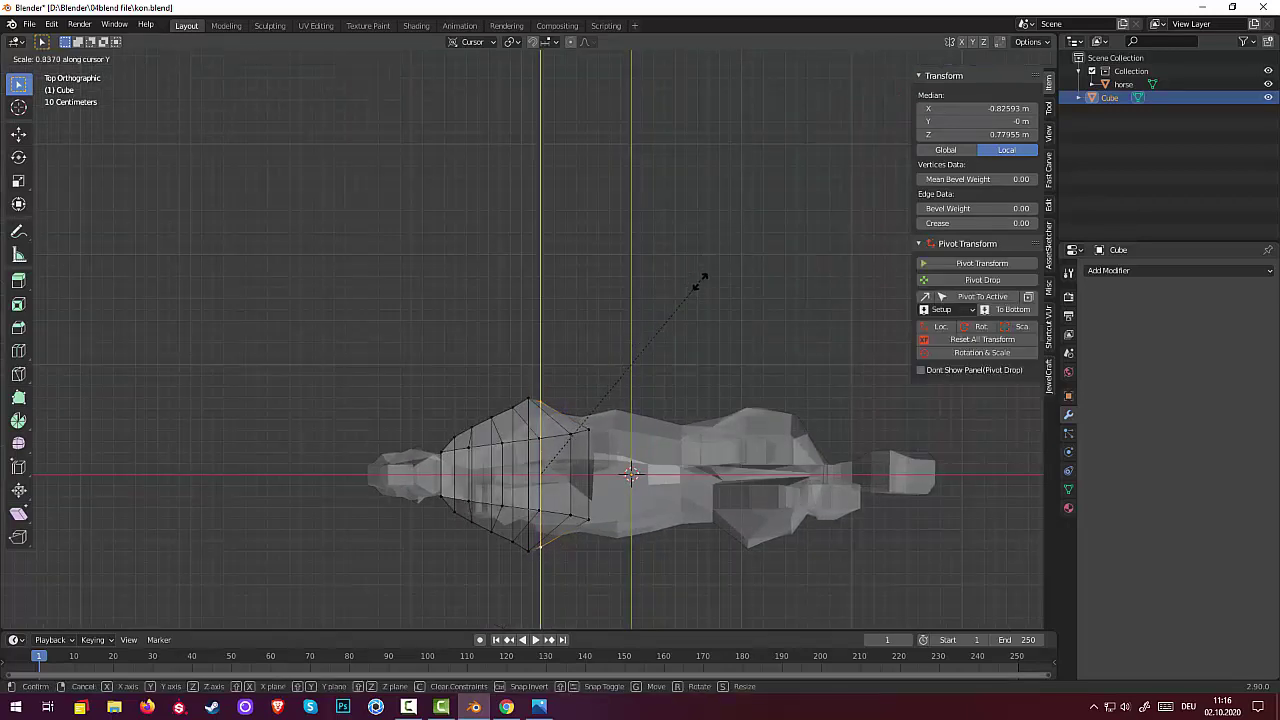
pyautogui.click(693, 310)
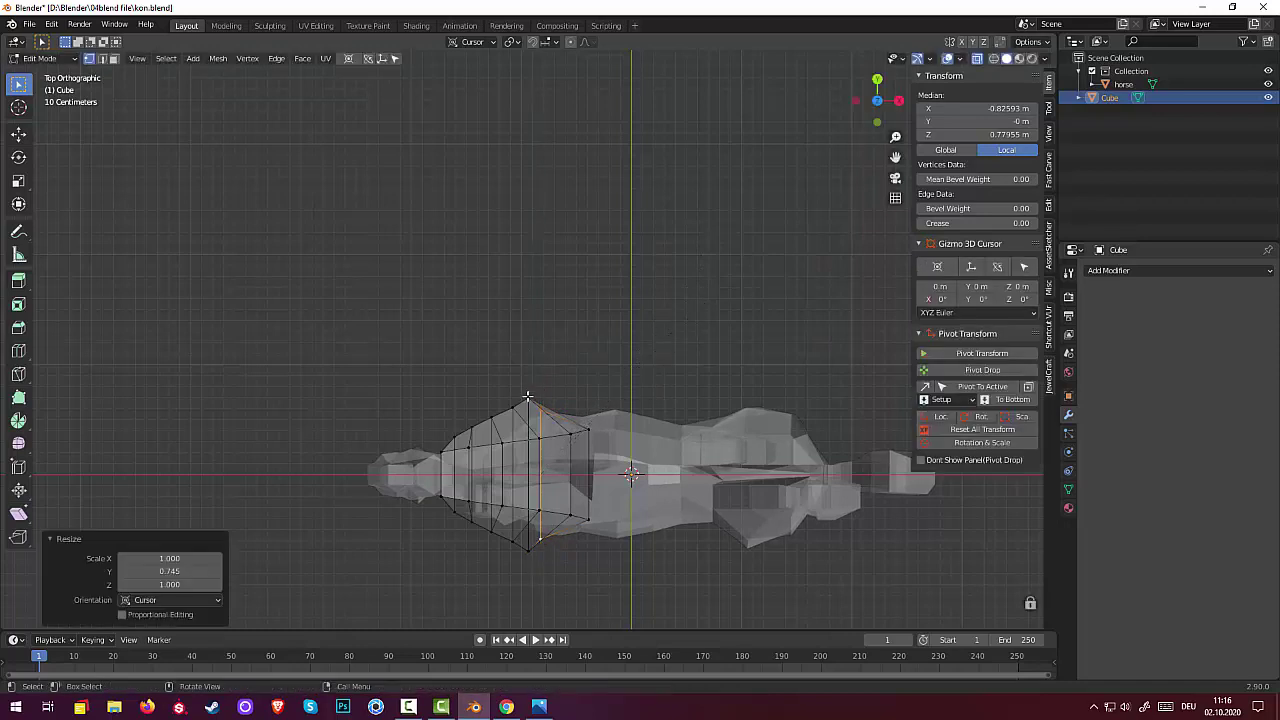
pyautogui.click(527, 397)
pyautogui.keyDown('shift'); pyautogui.click(530, 549); pyautogui.keyUp('shift')
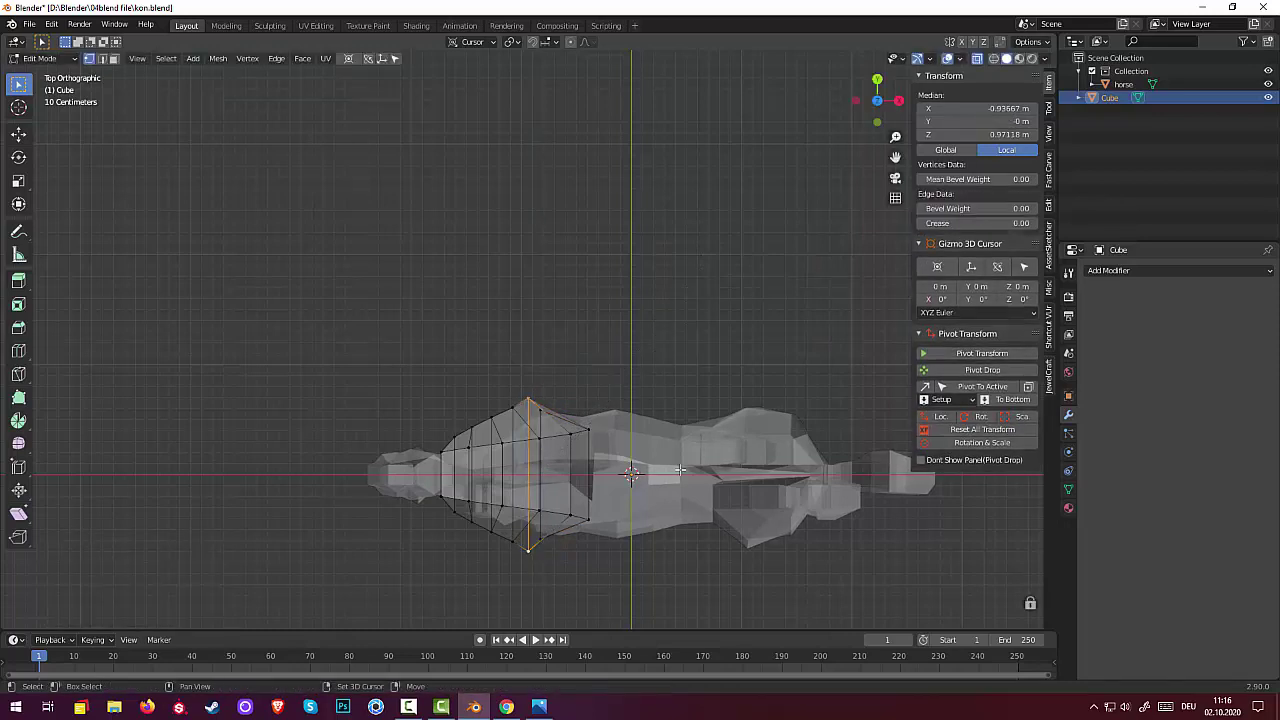
pyautogui.press('s')
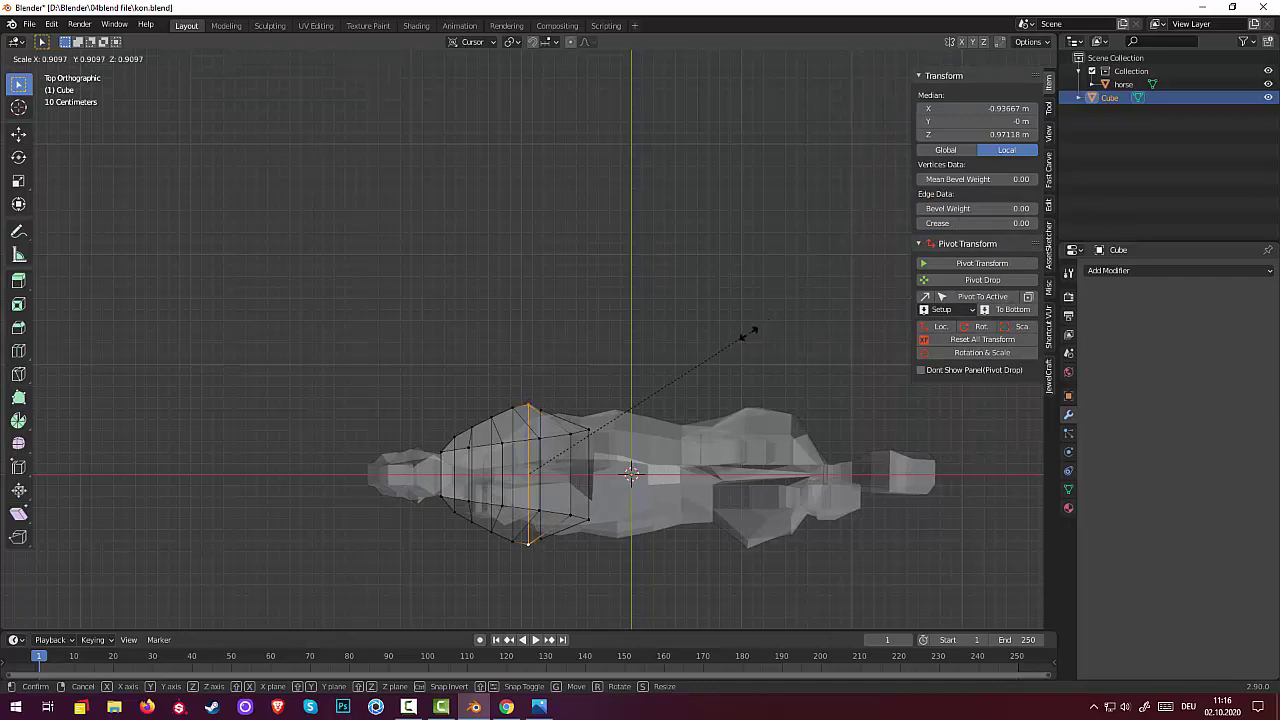
pyautogui.click(716, 354)
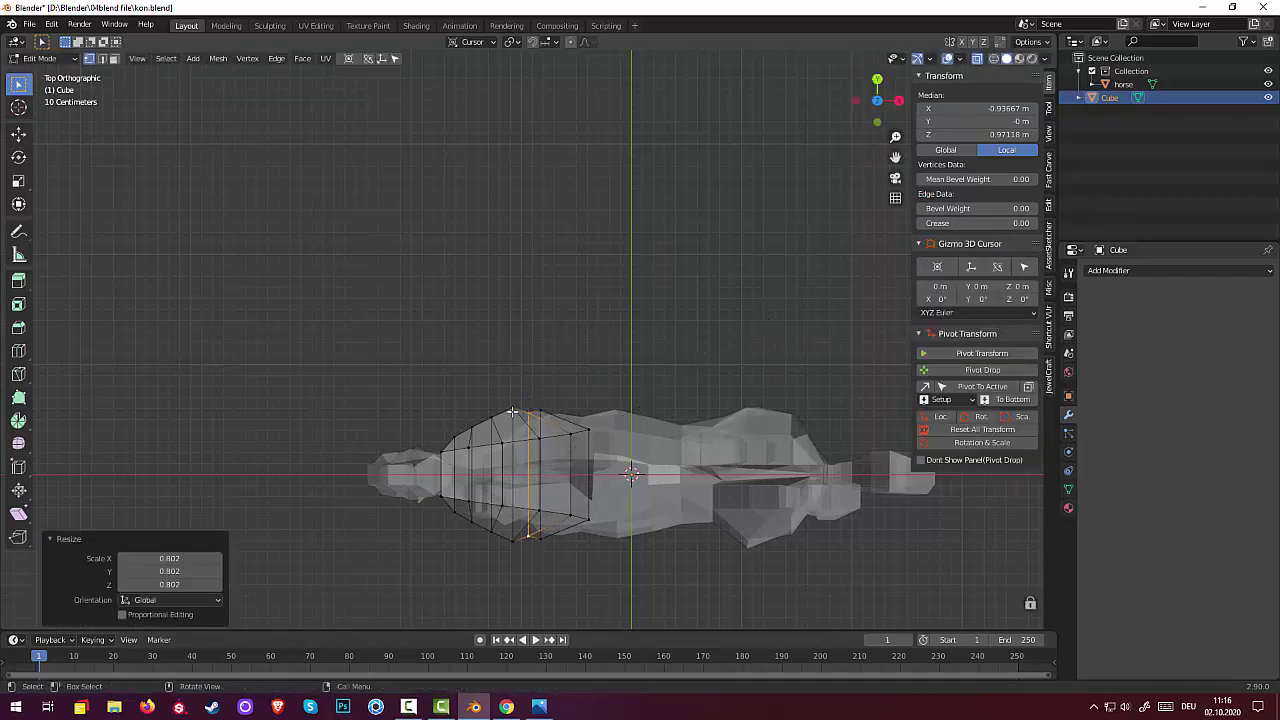
# - Narrow the mane's front-end vertex pair to 0.707 along Y
pyautogui.click(512, 411)
pyautogui.keyDown('shift'); pyautogui.click(512, 541); pyautogui.keyUp('shift')
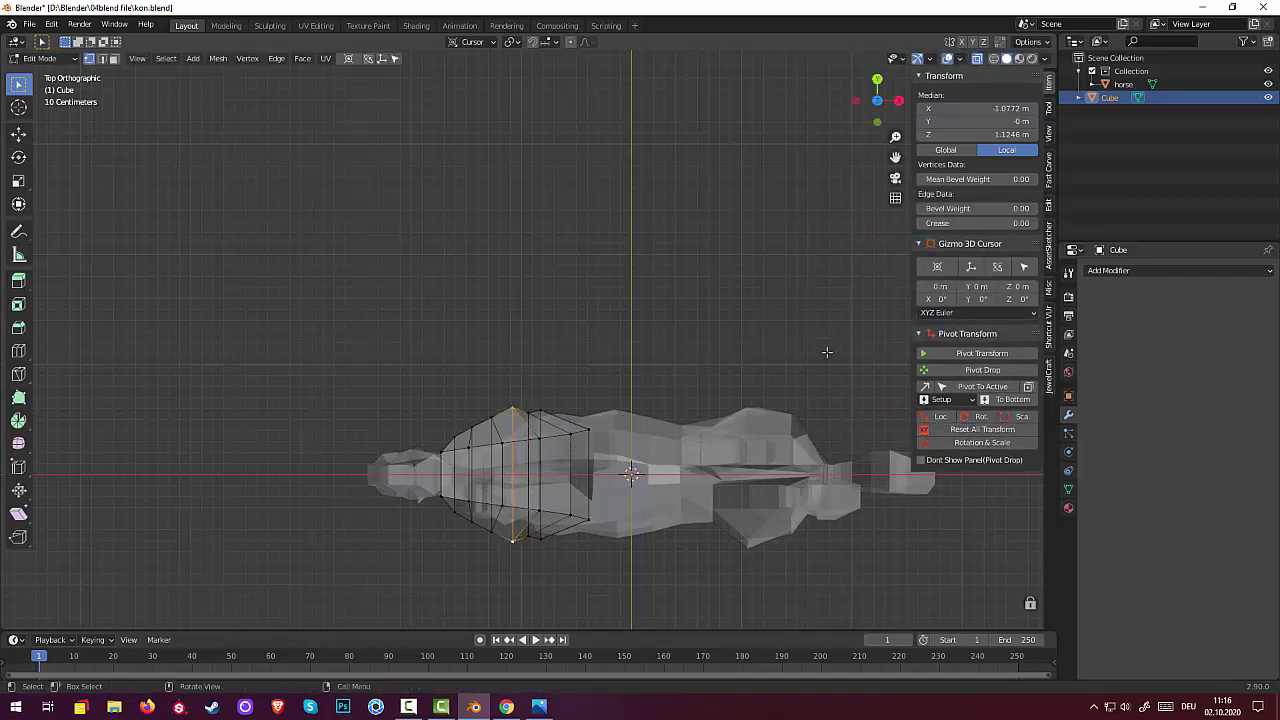
pyautogui.press('s')
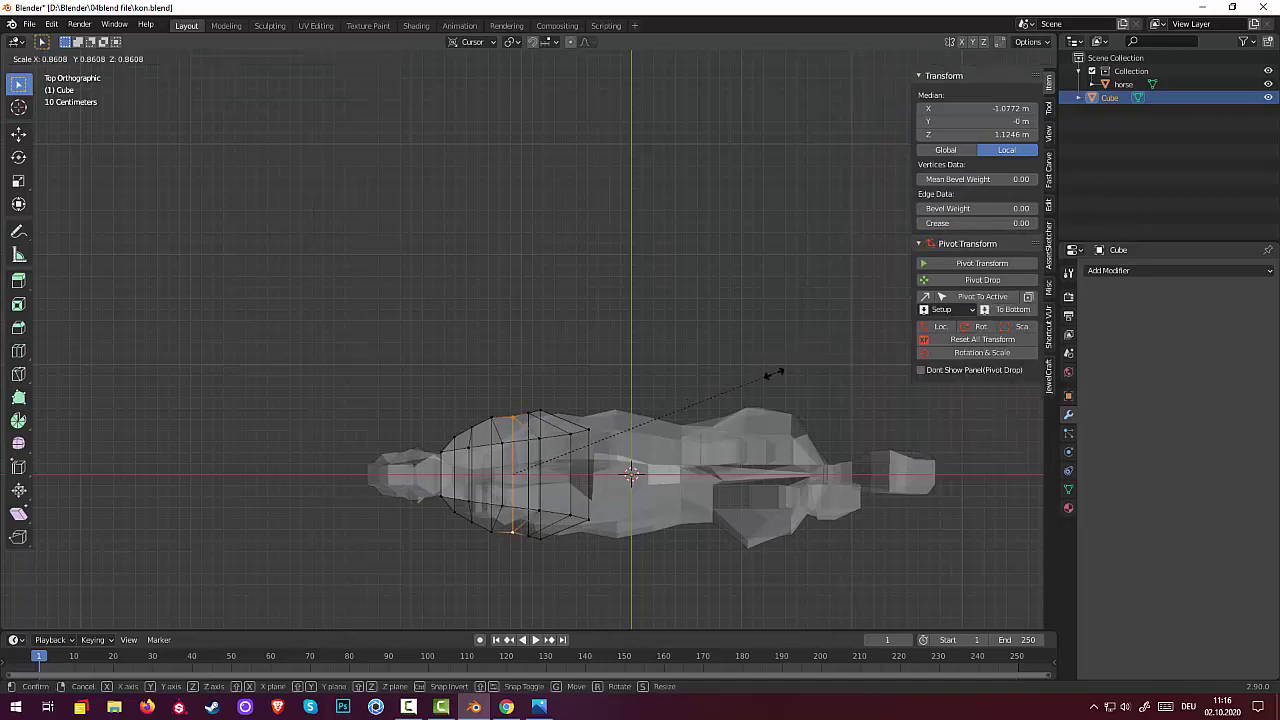
pyautogui.click(493, 423)
pyautogui.click(490, 420)
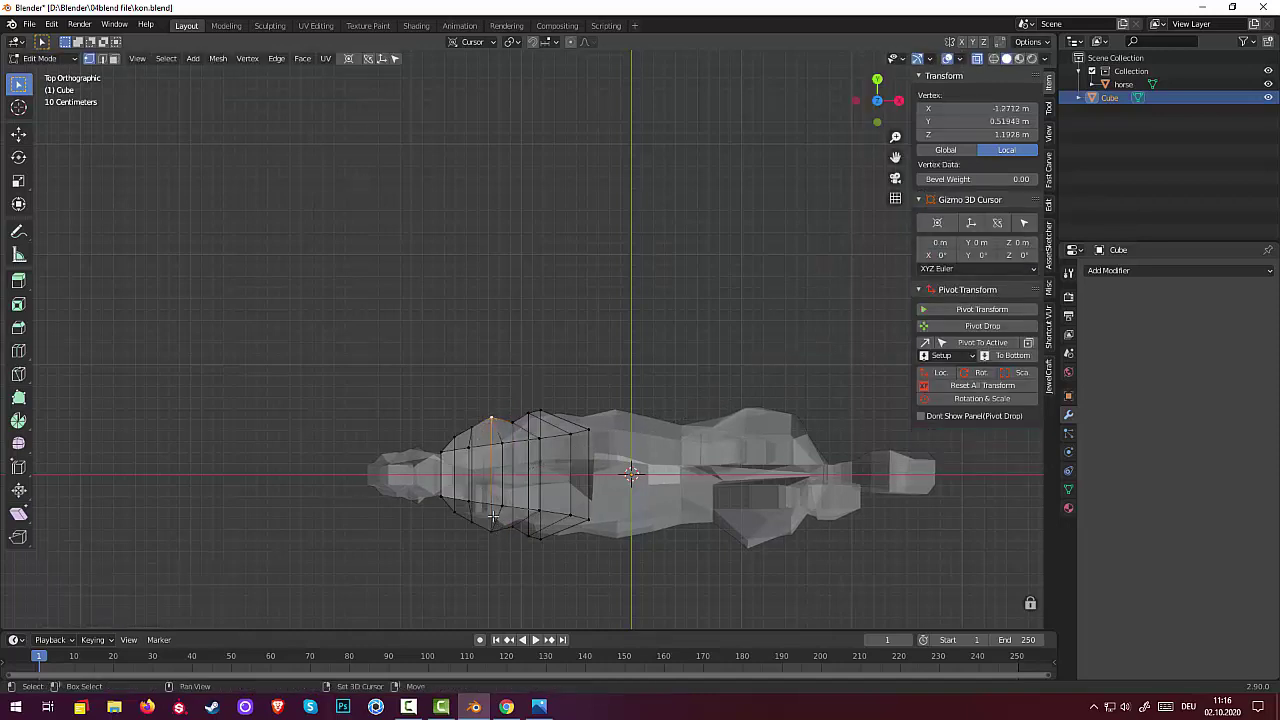
pyautogui.keyDown('shift'); pyautogui.click(492, 520); pyautogui.keyUp('shift')
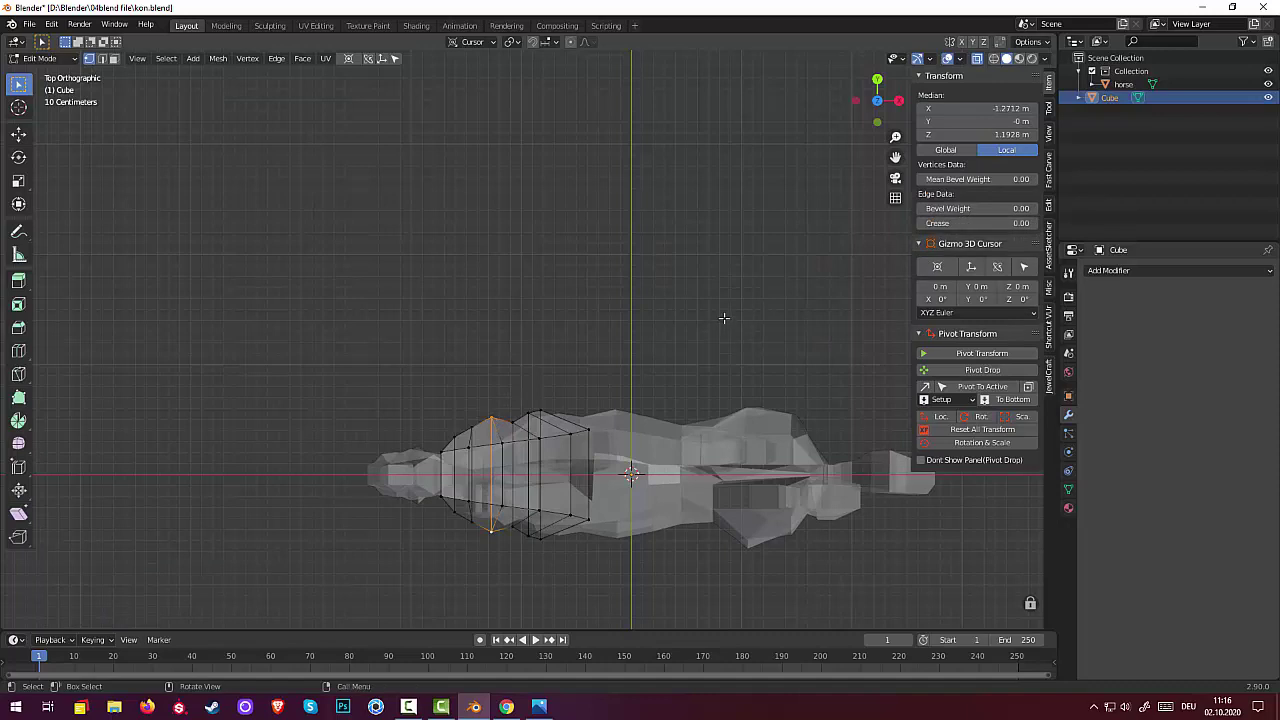
pyautogui.press('s')
pyautogui.press('y')
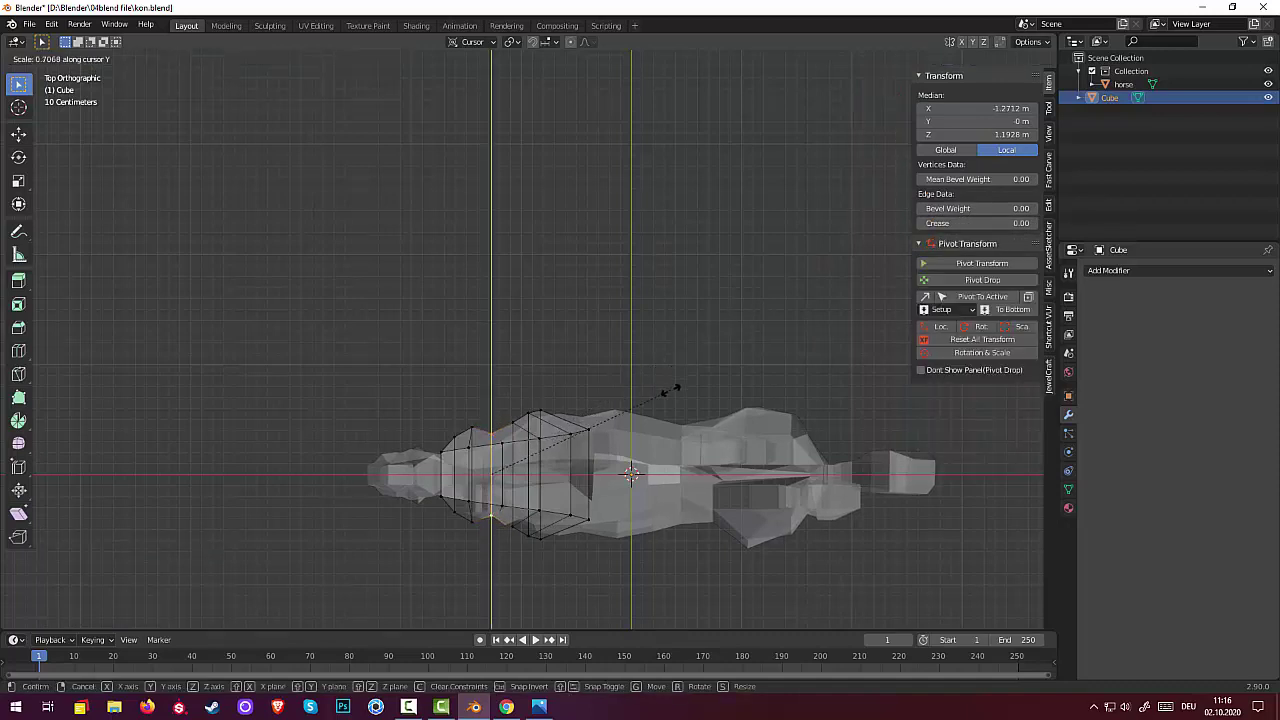
pyautogui.click(672, 390)
# - Narrow the next front vertex pair to 0.768 along Y and shift it slightly forward
pyautogui.click(470, 428)
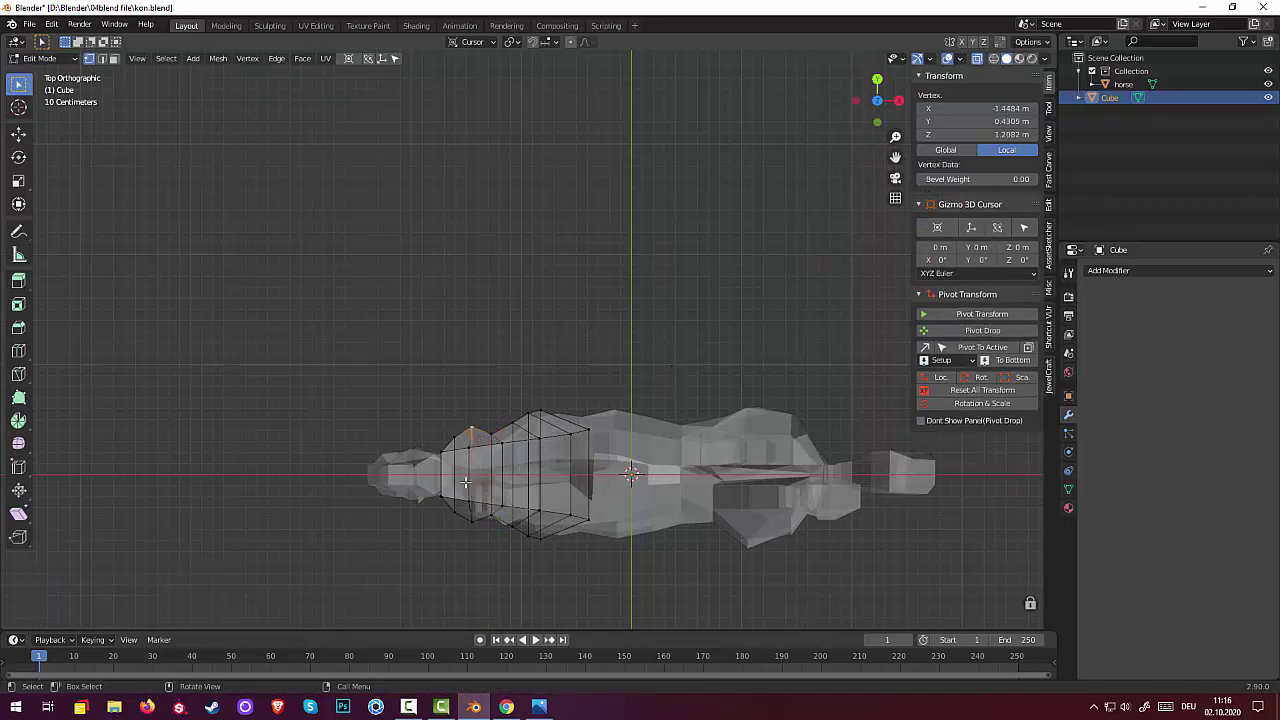
pyautogui.keyDown('shift'); pyautogui.click(484, 517); pyautogui.keyUp('shift')
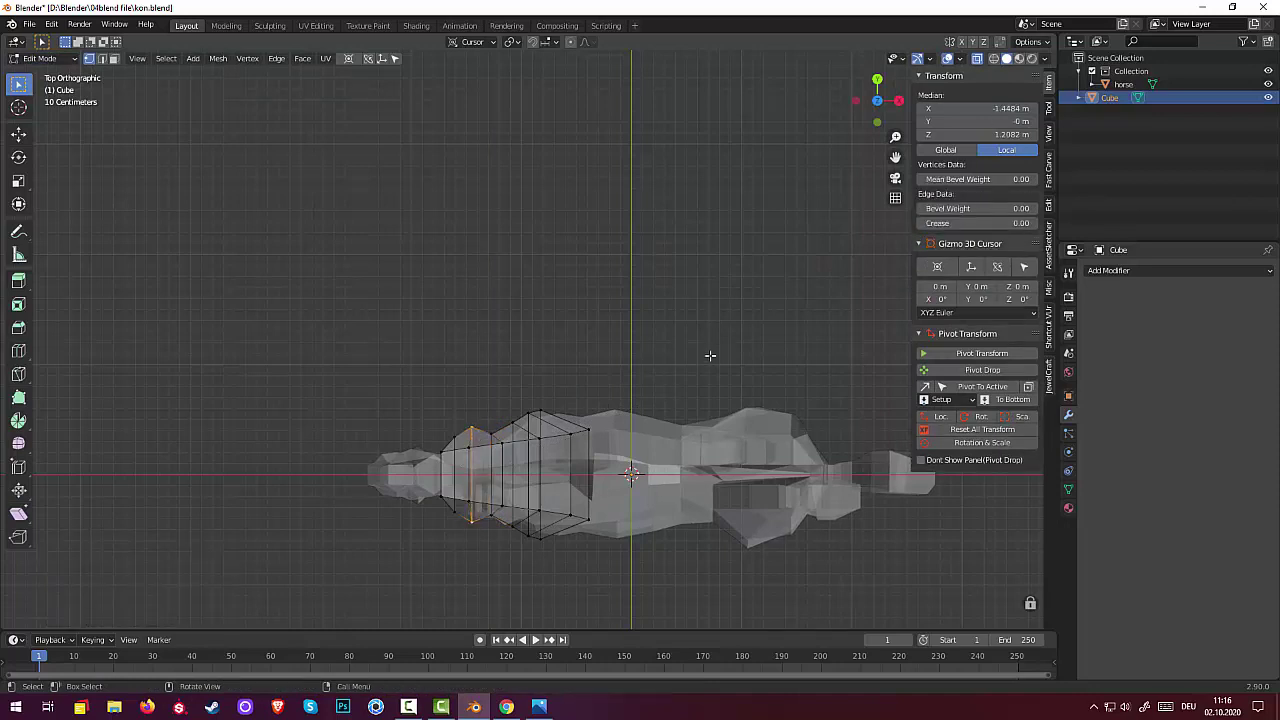
pyautogui.press('s')
pyautogui.press('y')
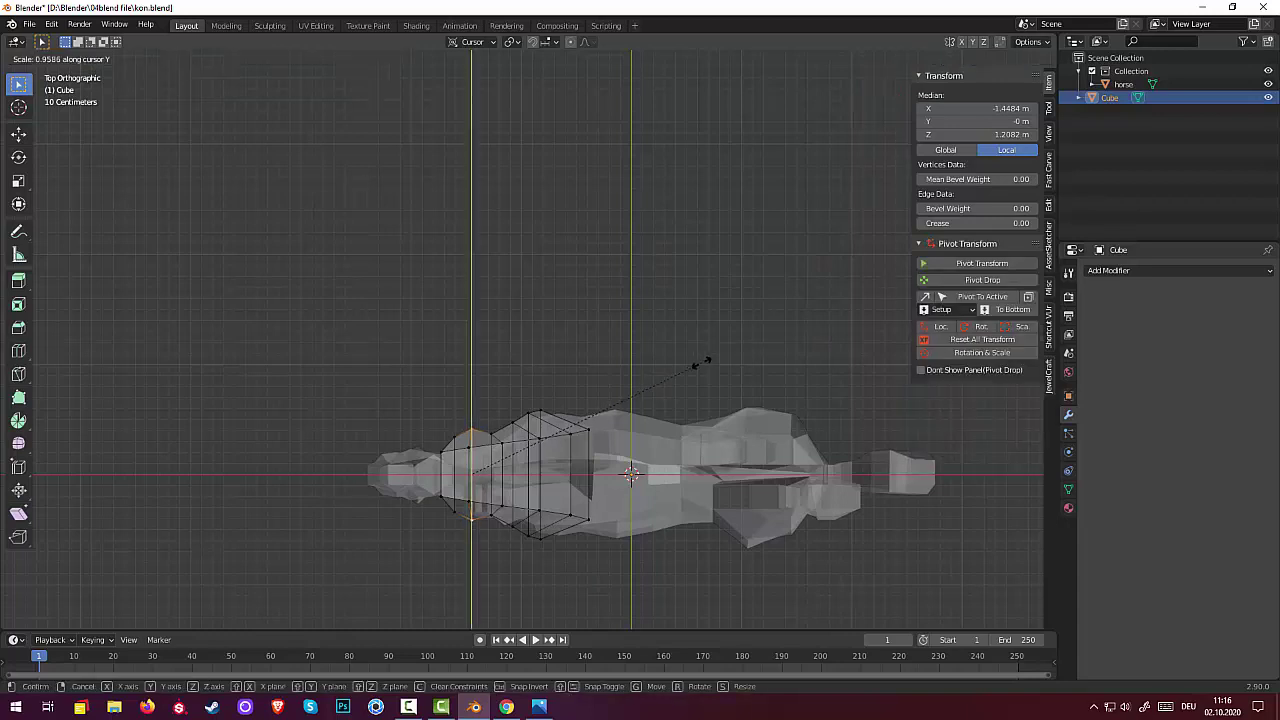
pyautogui.click(659, 397)
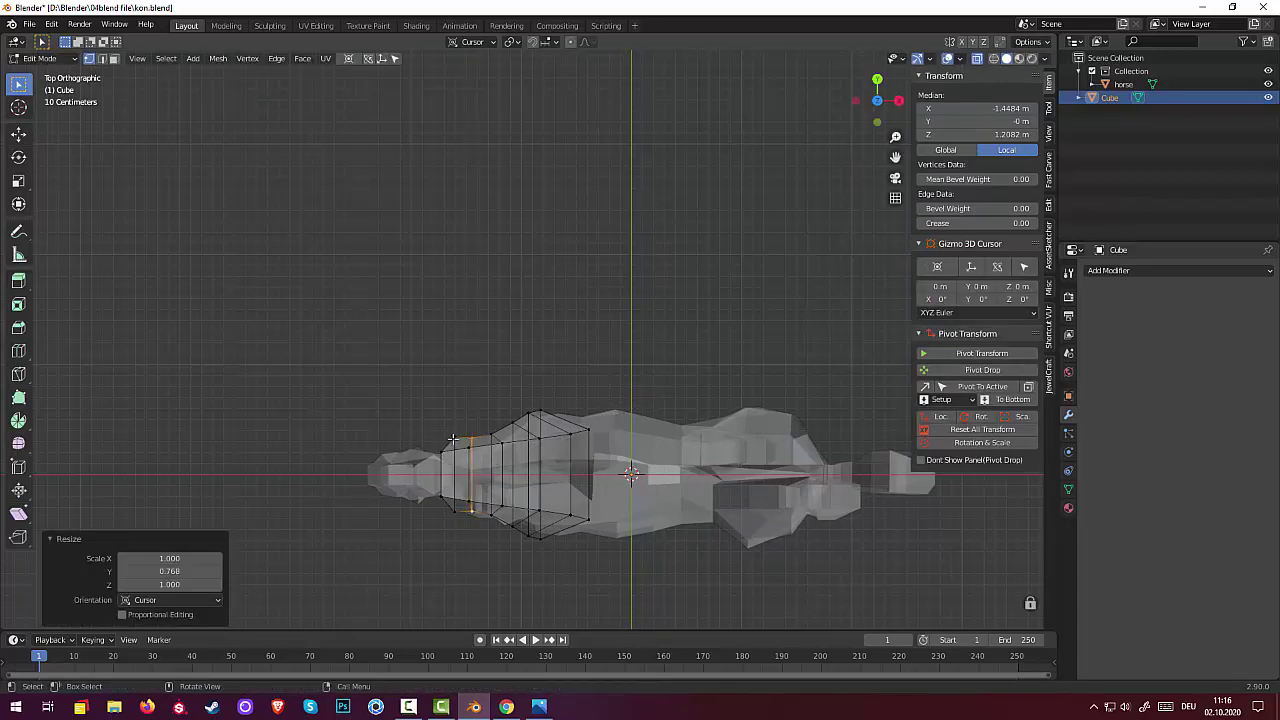
pyautogui.press('g')
pyautogui.click(544, 374)
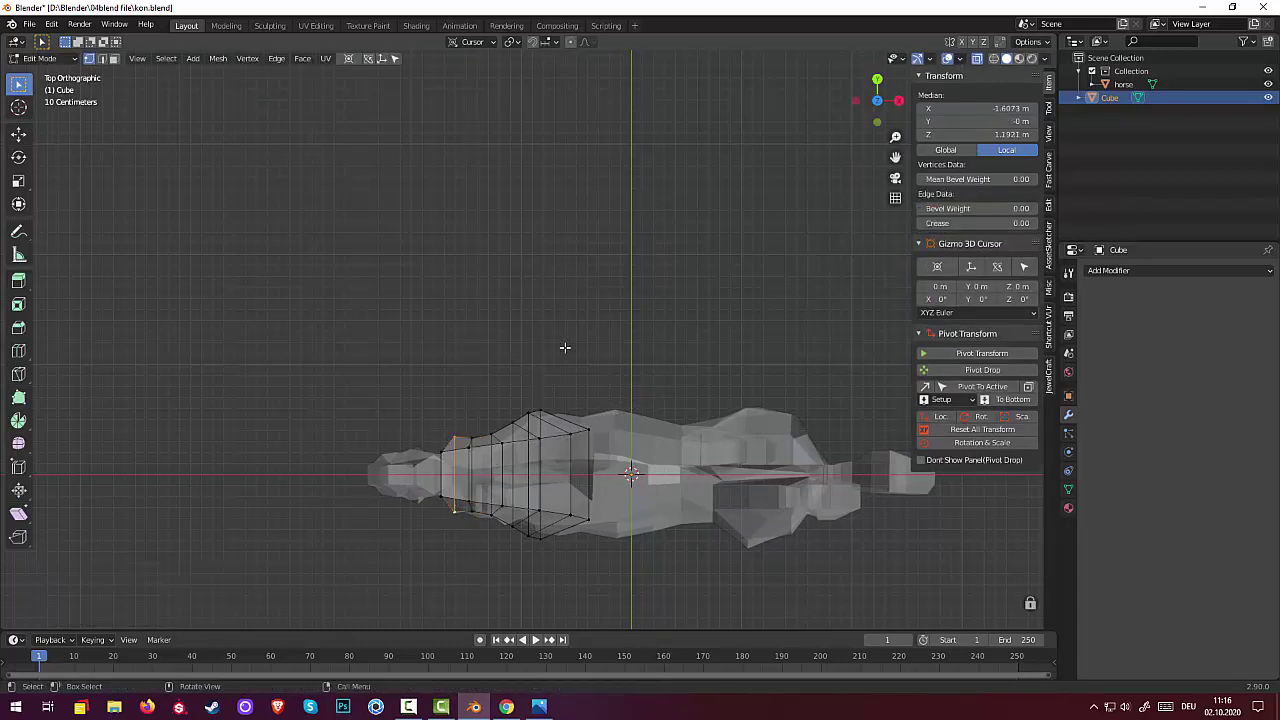
# - Rescale that vertex pair to about 0.74 along Y, then deselect everything
pyautogui.press('s')
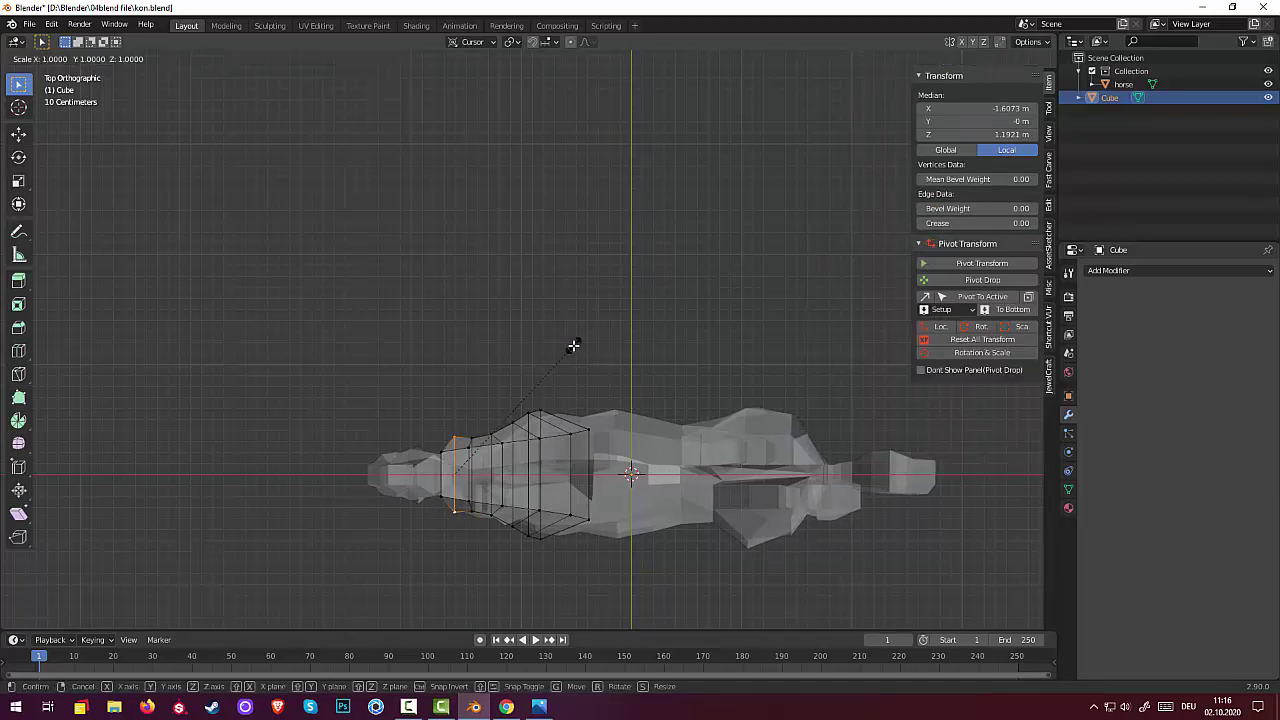
pyautogui.press('z')
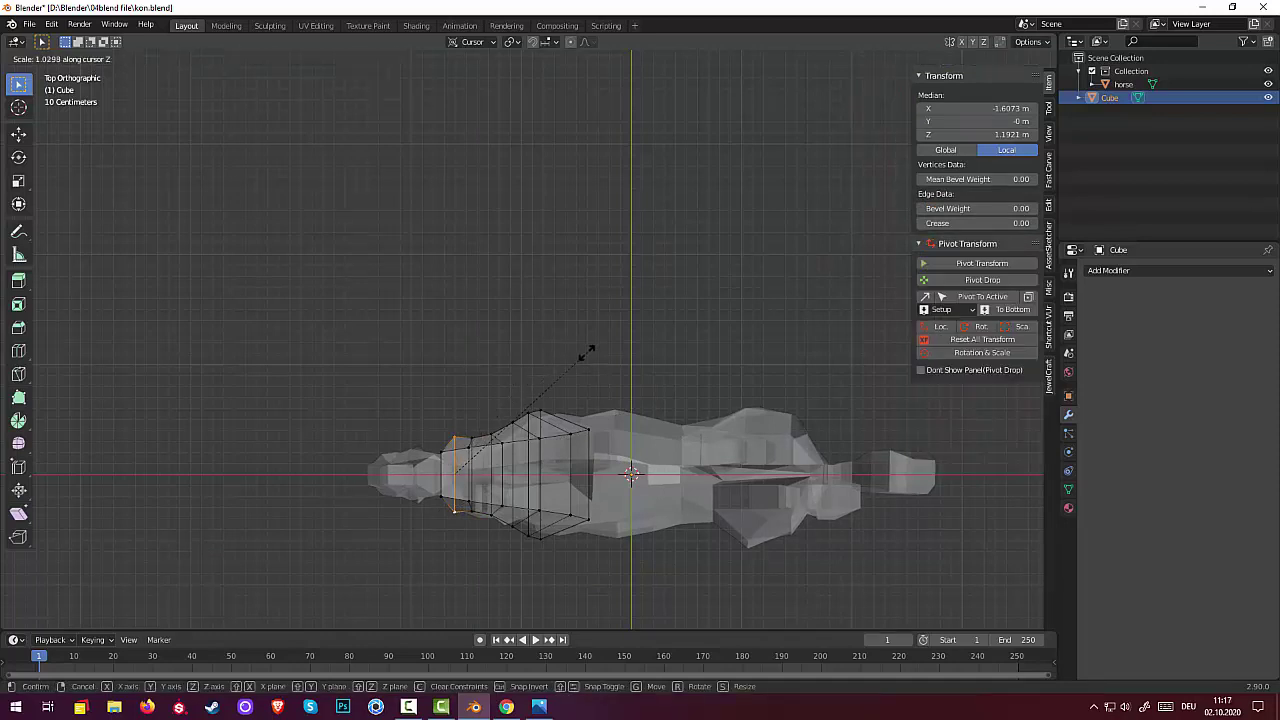
pyautogui.press('Escape')
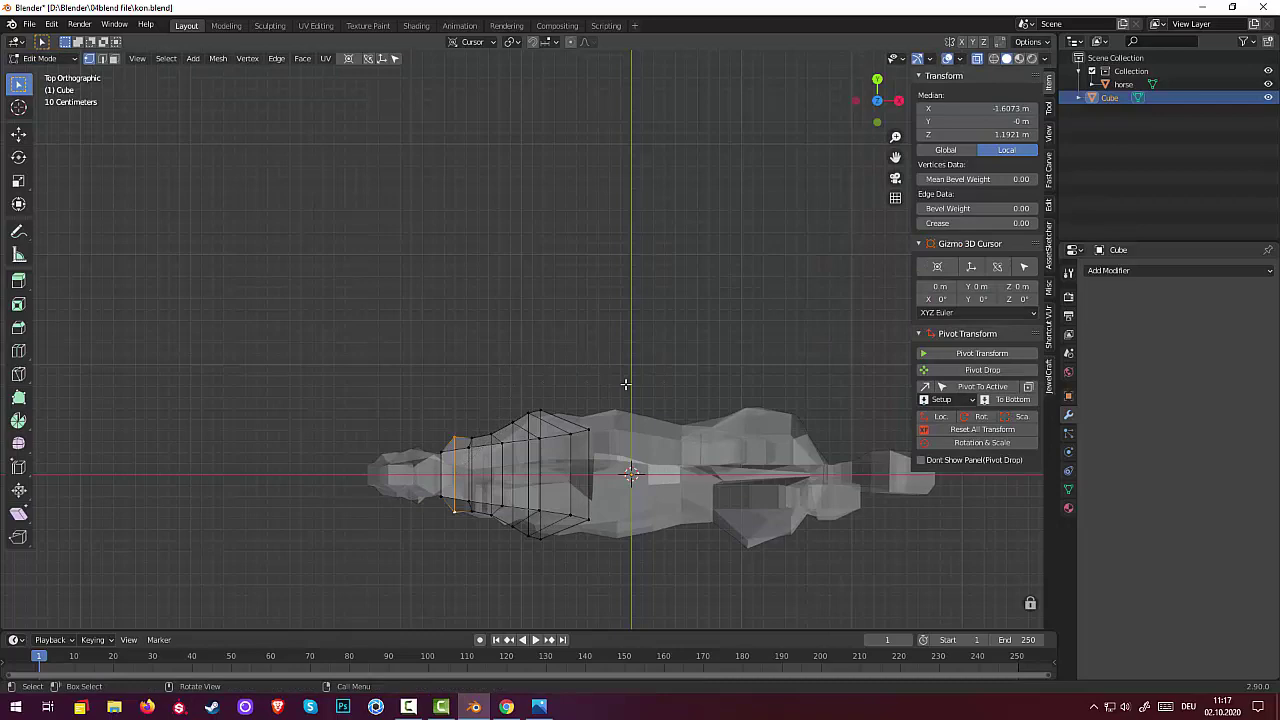
pyautogui.press('s')
pyautogui.press('y')
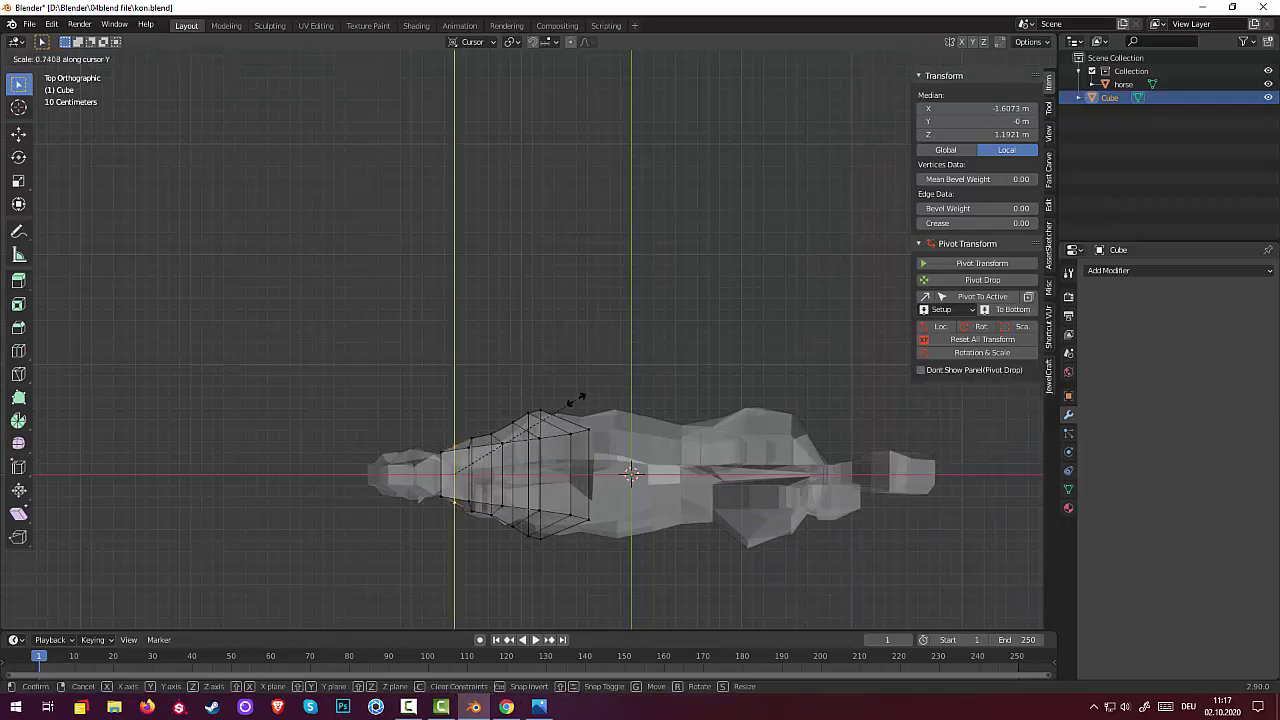
pyautogui.click(578, 398)
pyautogui.hotkey('alt', 'a')
pyautogui.moveTo(640, 357)
pyautogui.mouseDown(button='middle')
pyautogui.moveTo(686, 323)
pyautogui.moveTo(711, 260)
pyautogui.moveTo(819, 155)
pyautogui.moveTo(811, 101)
pyautogui.moveTo(808, 171)
pyautogui.mouseUp(button='middle')
# - Narrow the upper front mane edge to 0.920 along Y
pyautogui.click(610, 285)
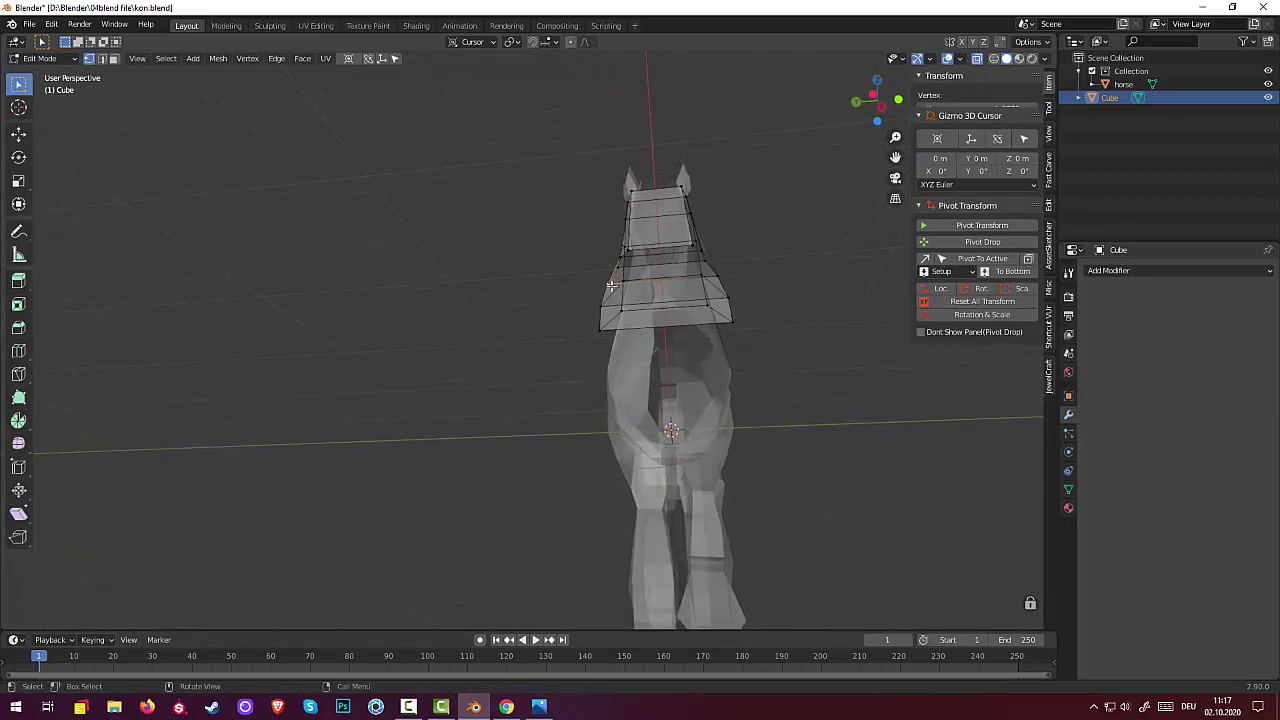
pyautogui.keyDown('shift'); pyautogui.click(714, 282); pyautogui.keyUp('shift')
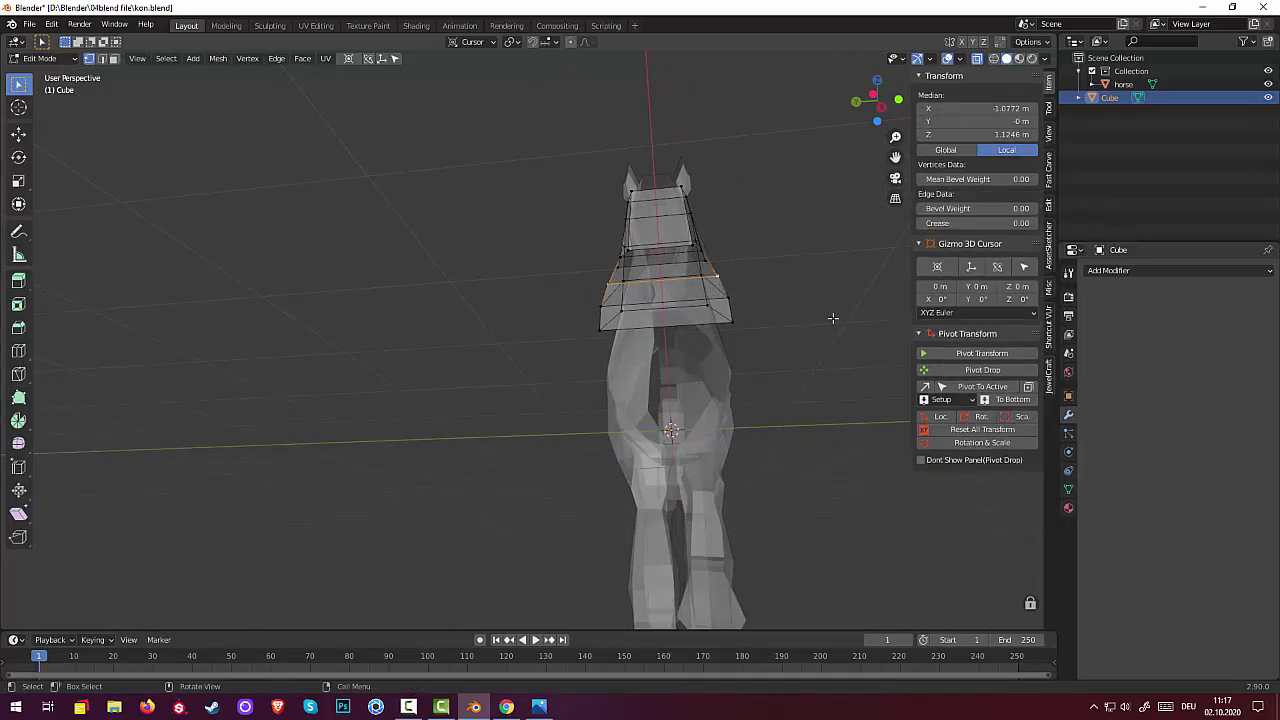
pyautogui.press('s')
pyautogui.press('y')
pyautogui.click(806, 315)
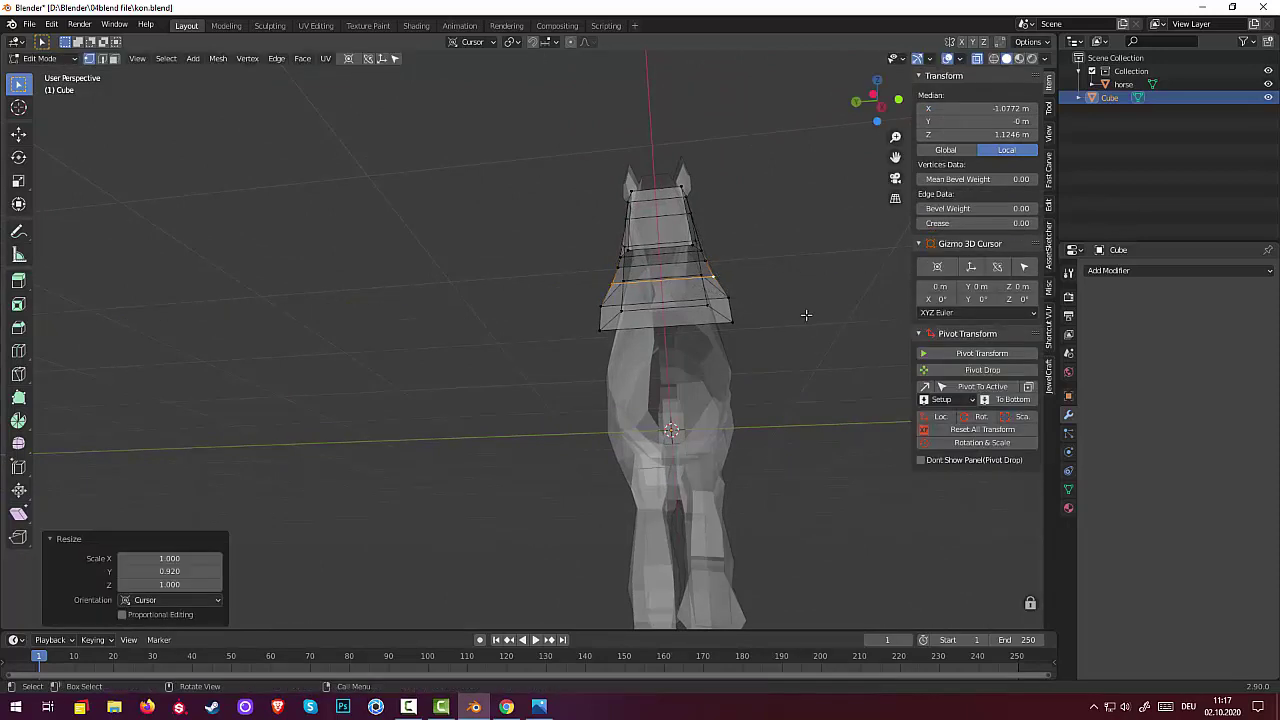
# - Shrink the lower front edge to 0.876 and scale the bottom front edge inward
pyautogui.click(729, 300)
pyautogui.keyDown('shift'); pyautogui.click(600, 307); pyautogui.keyUp('shift')
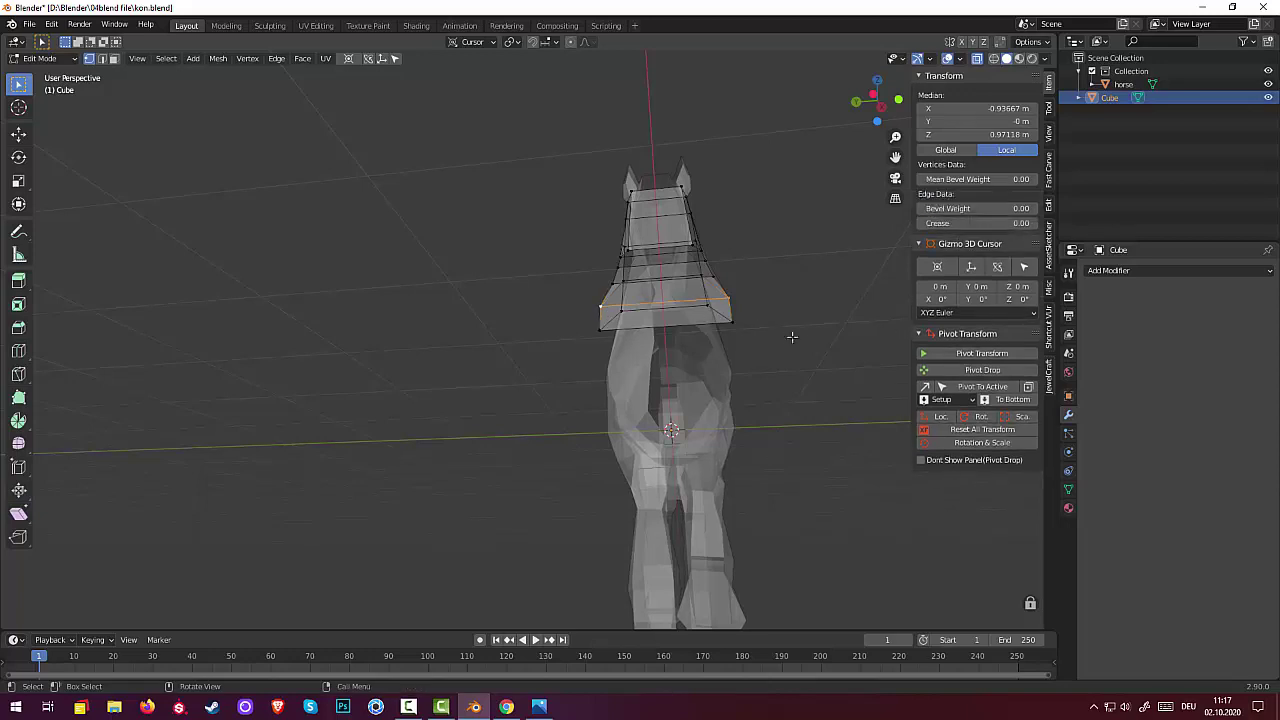
pyautogui.press('s')
pyautogui.click(796, 344)
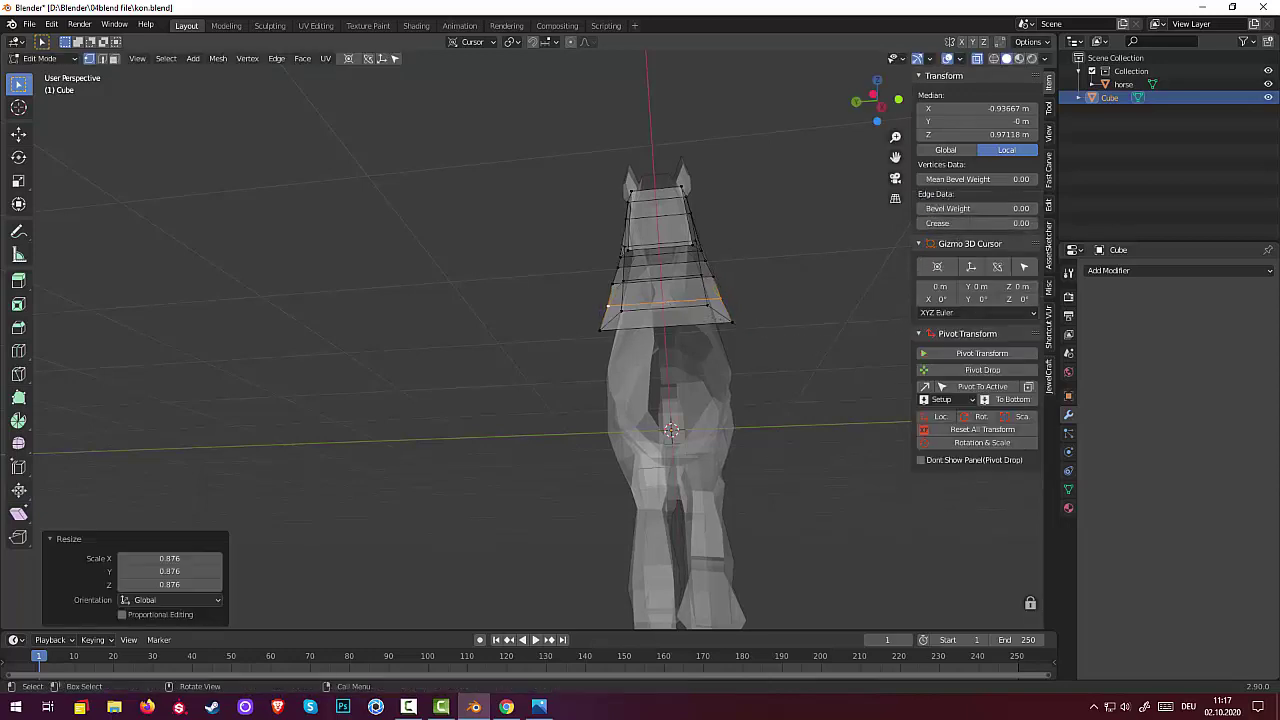
pyautogui.click(734, 321)
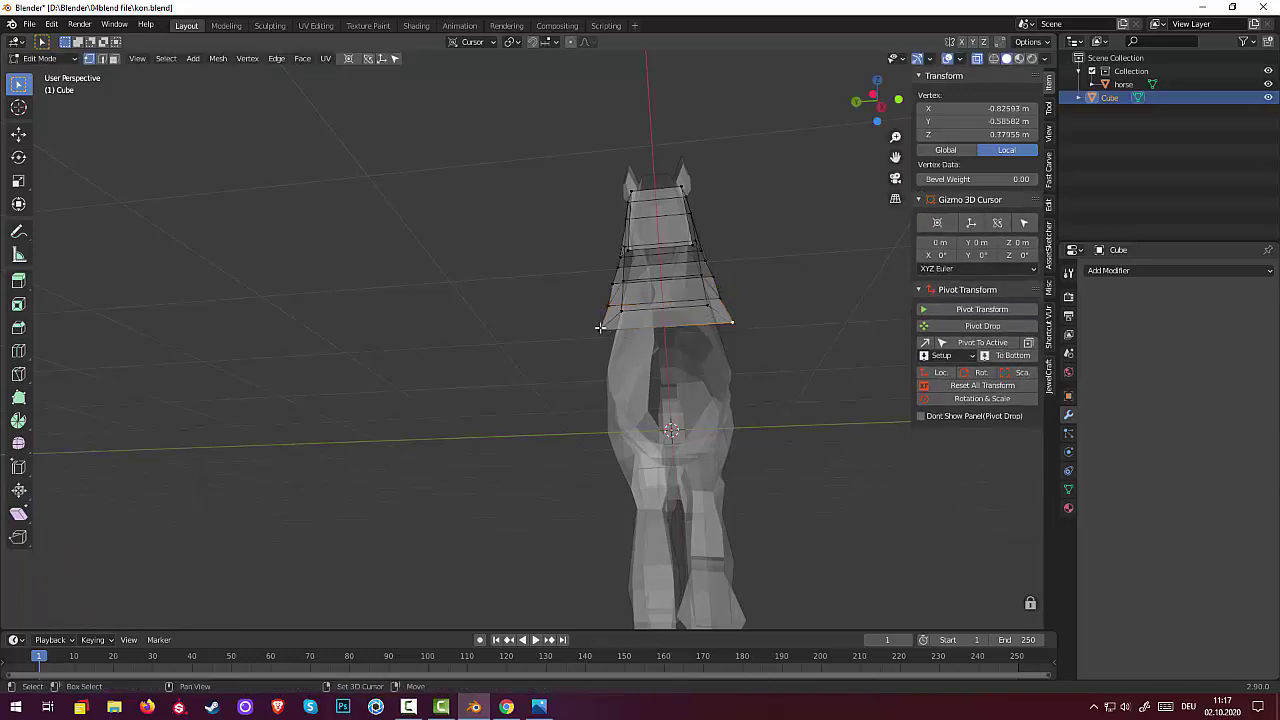
pyautogui.keyDown('shift'); pyautogui.click(600, 330); pyautogui.keyUp('shift')
pyautogui.press('s')
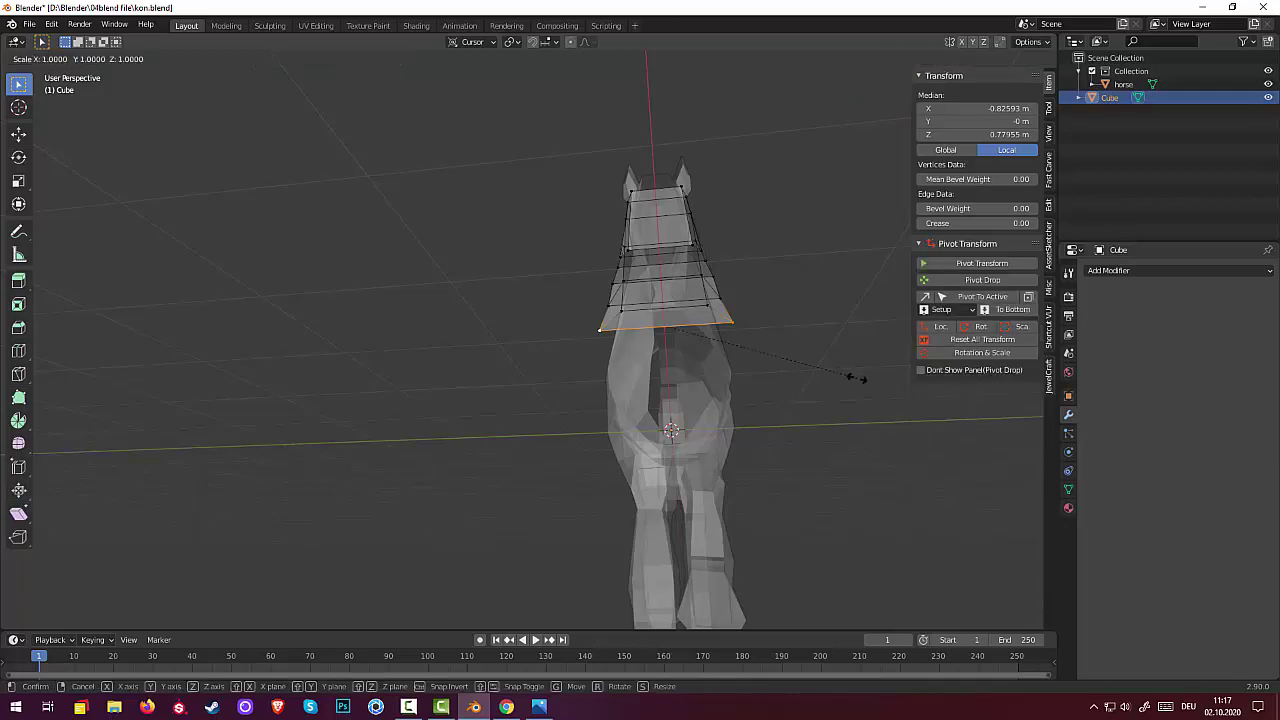
pyautogui.click(828, 378)
pyautogui.click(808, 376)
pyautogui.moveTo(808, 376)
pyautogui.mouseDown(button='middle')
pyautogui.moveTo(748, 457)
pyautogui.moveTo(686, 480)
pyautogui.moveTo(603, 451)
pyautogui.moveTo(549, 457)
pyautogui.moveTo(571, 443)
pyautogui.moveTo(443, 317)
pyautogui.mouseUp(button='middle')
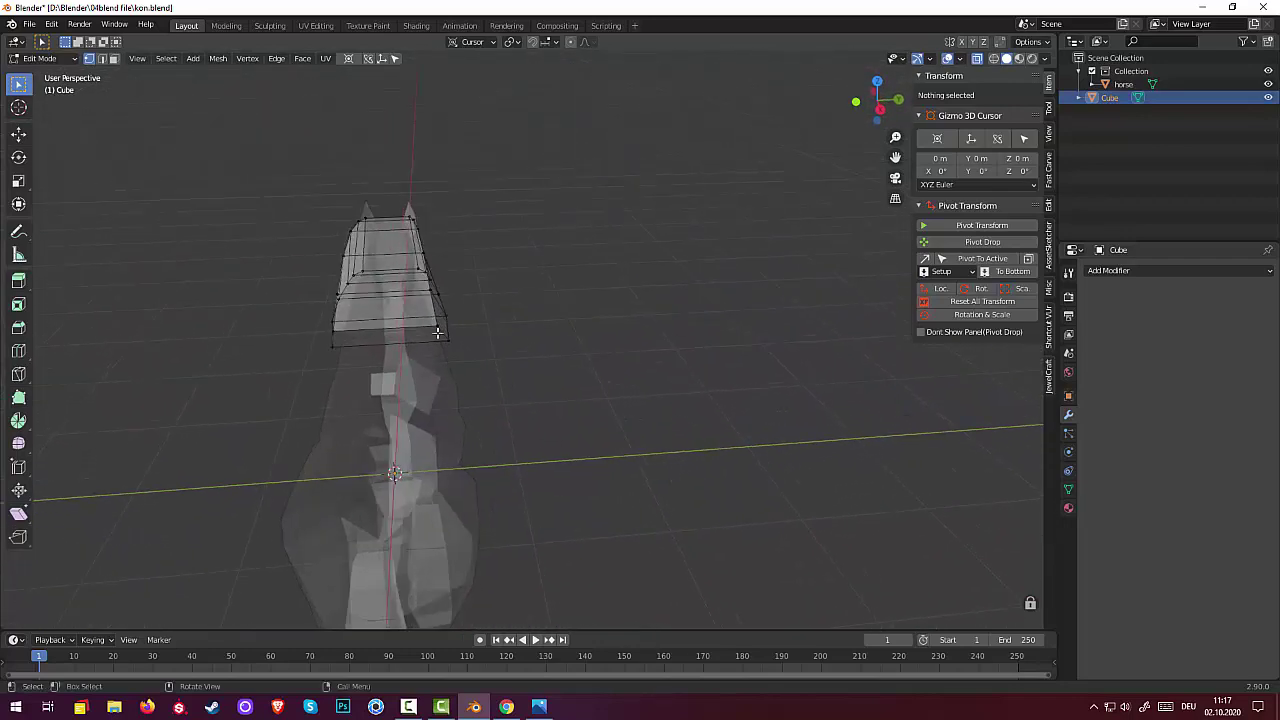
# - Narrow a lower mane cross edge to 0.914 along Y
pyautogui.moveTo(521, 349)
pyautogui.mouseDown(button='middle')
pyautogui.moveTo(449, 316)
pyautogui.moveTo(408, 367)
pyautogui.mouseUp(button='middle')
pyautogui.click(451, 324)
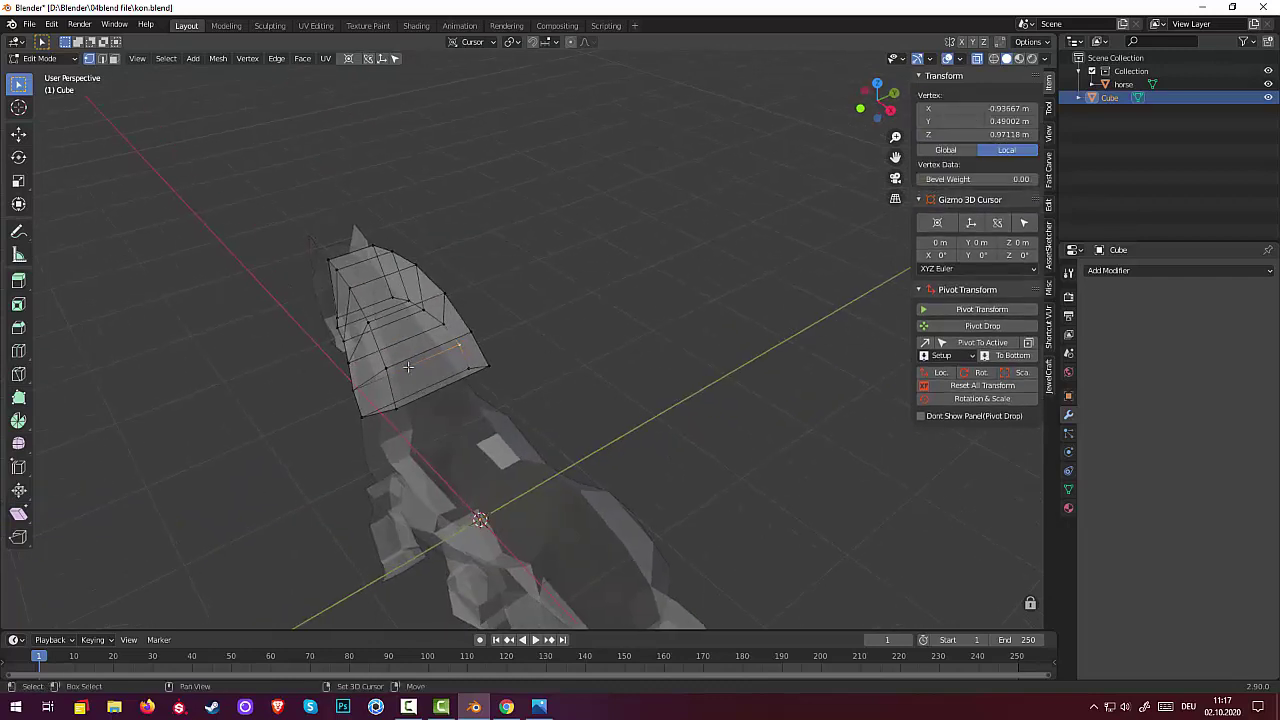
pyautogui.keyDown('shift'); pyautogui.click(355, 388); pyautogui.keyUp('shift')
pyautogui.moveTo(577, 363); pyautogui.dragTo(562, 358, button='middle')
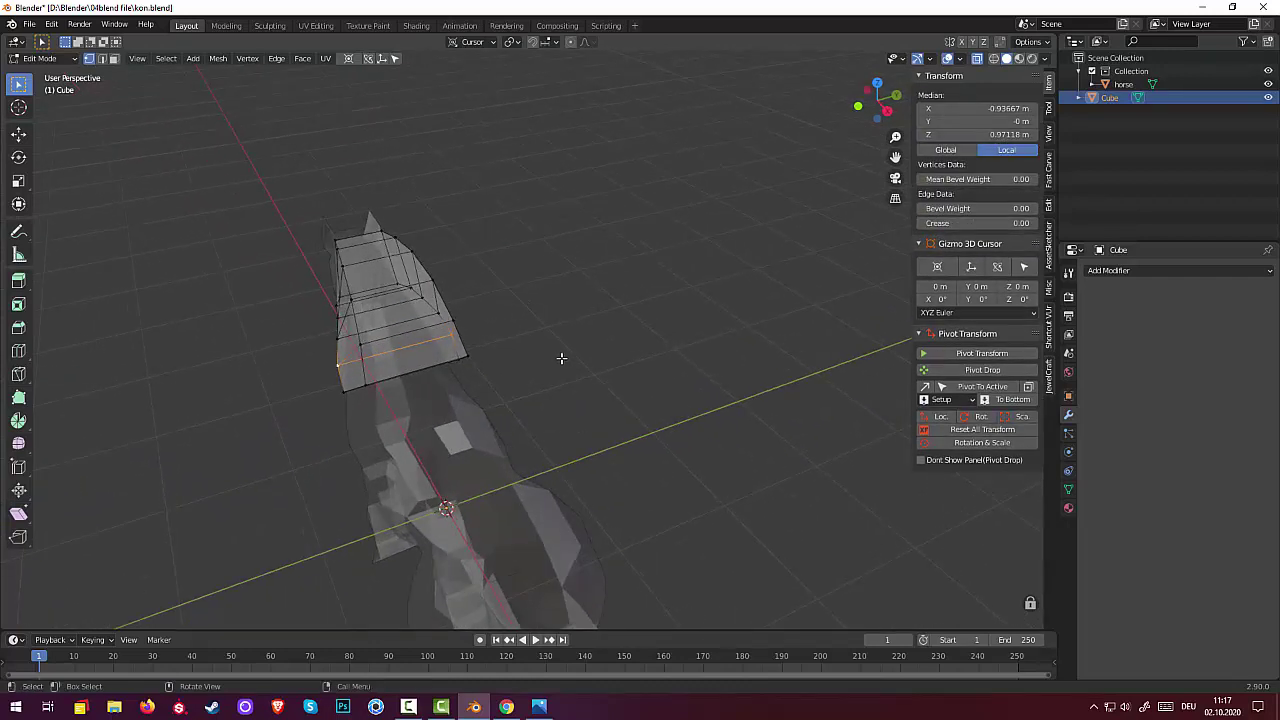
pyautogui.press('s')
pyautogui.press('y')
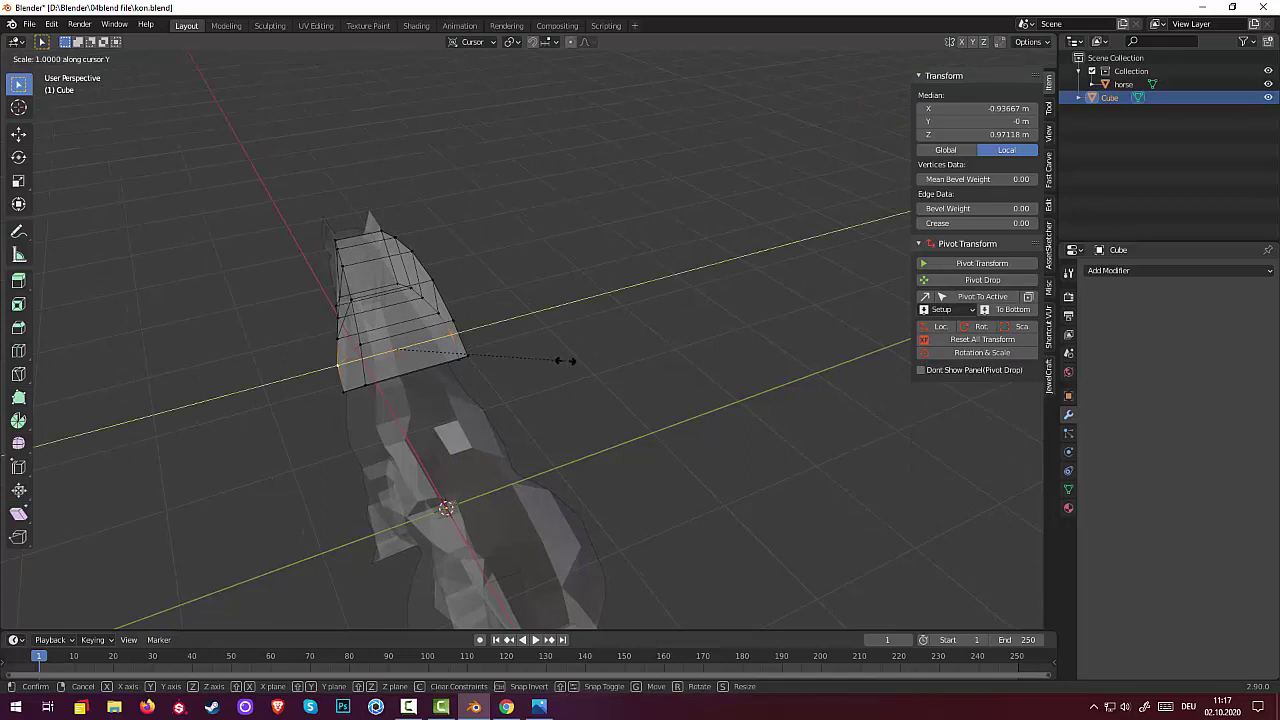
pyautogui.click(540, 361)
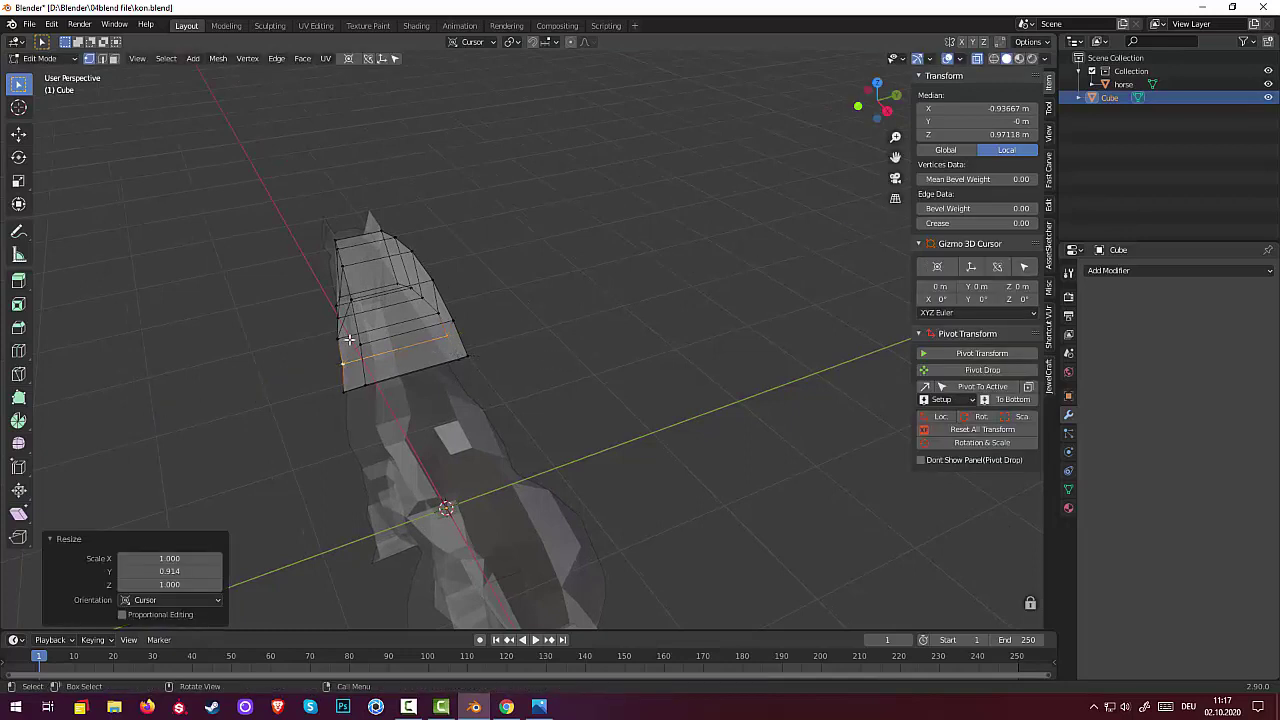
# - Move that edge slightly higher and shrink it uniformly to 0.917, then deselect
pyautogui.press('g')
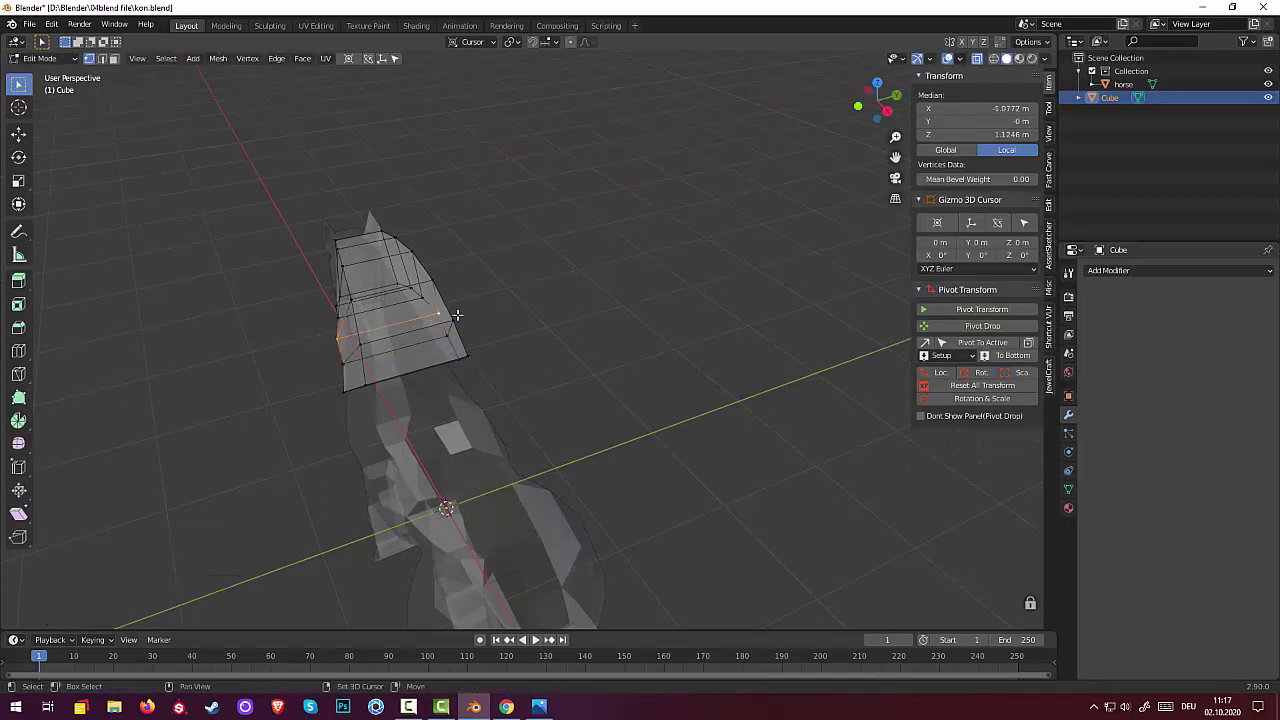
pyautogui.click(458, 316)
pyautogui.press('s')
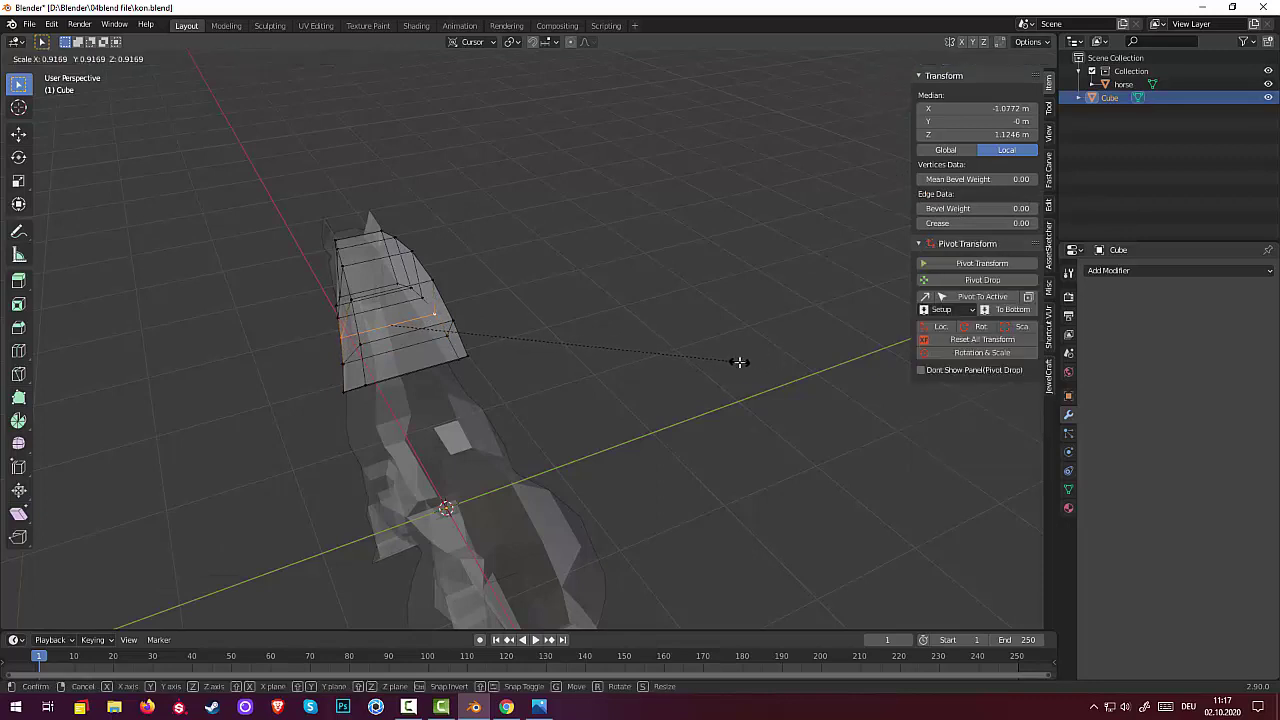
pyautogui.click(740, 360)
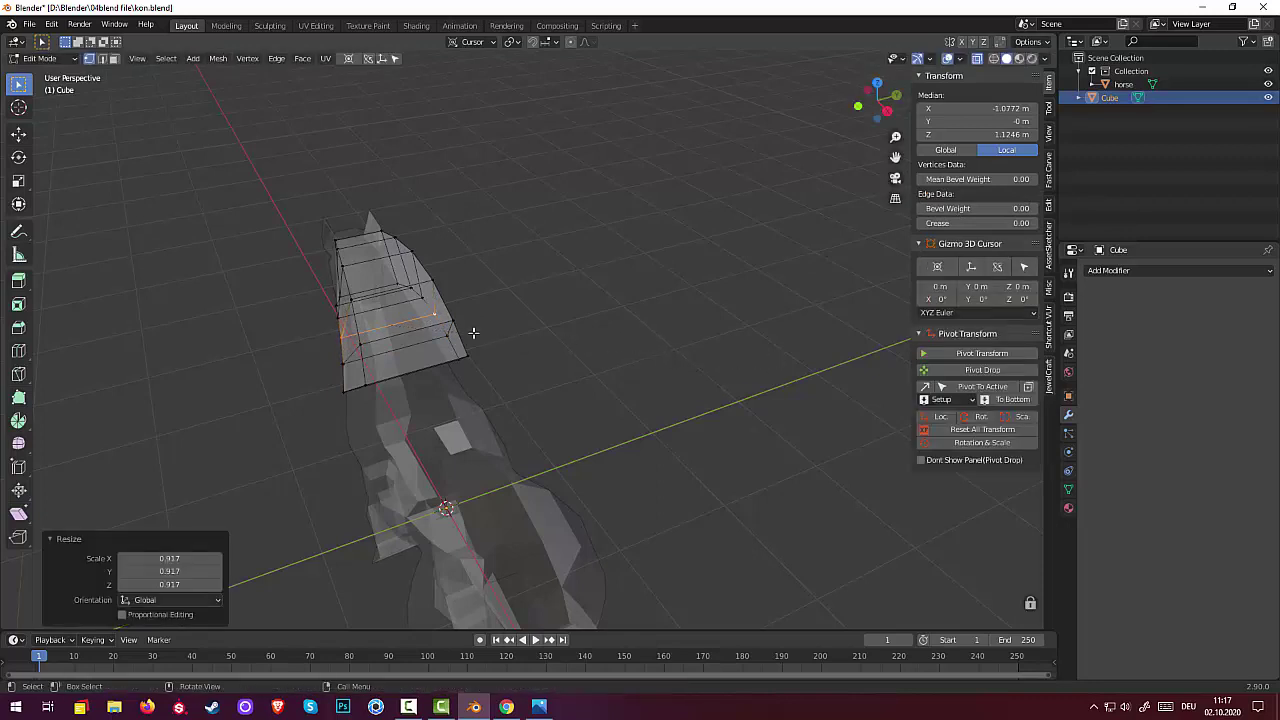
pyautogui.keyDown('shift'); pyautogui.click(352, 314); pyautogui.keyUp('shift')
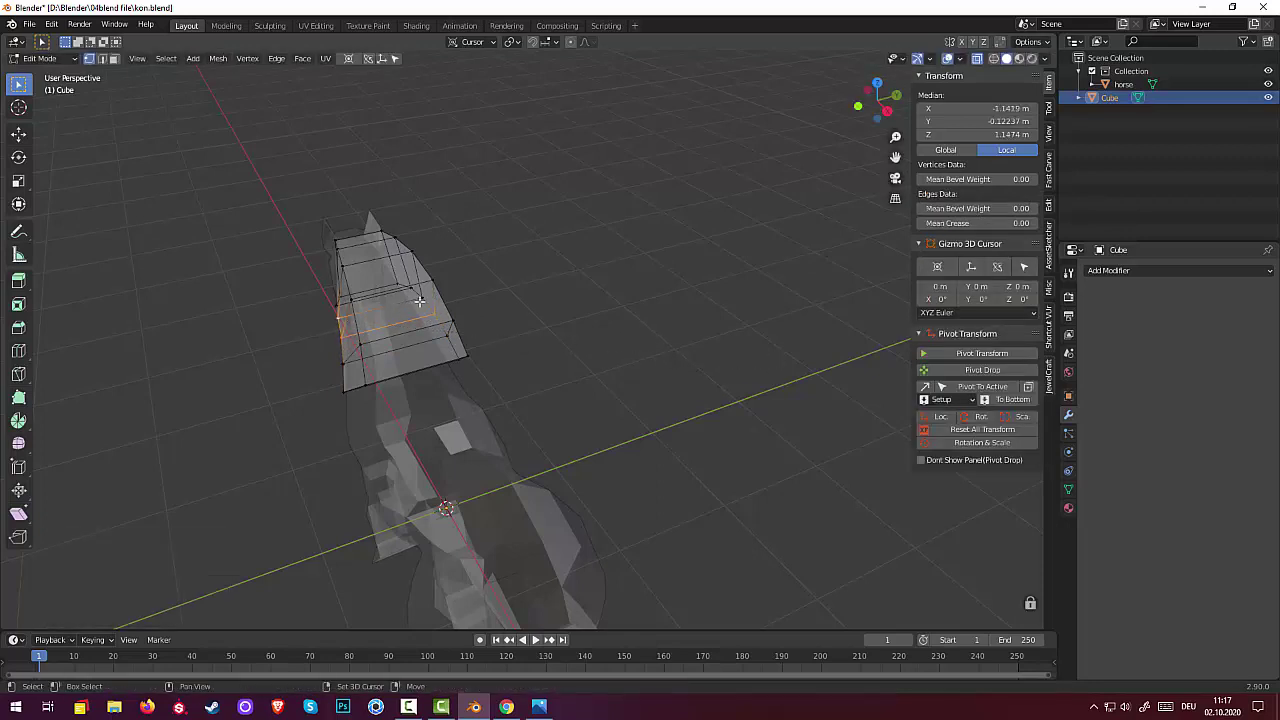
pyautogui.click(760, 338)
pyautogui.moveTo(760, 338)
pyautogui.mouseDown(button='middle')
pyautogui.moveTo(987, 262)
pyautogui.moveTo(739, 263)
pyautogui.moveTo(780, 317)
pyautogui.mouseUp(button='middle')
# - Raise an upper mane edge higher on the neck and narrow it to 0.934 along Y
pyautogui.click(705, 268)
pyautogui.keyDown('shift'); pyautogui.click(623, 278); pyautogui.keyUp('shift')
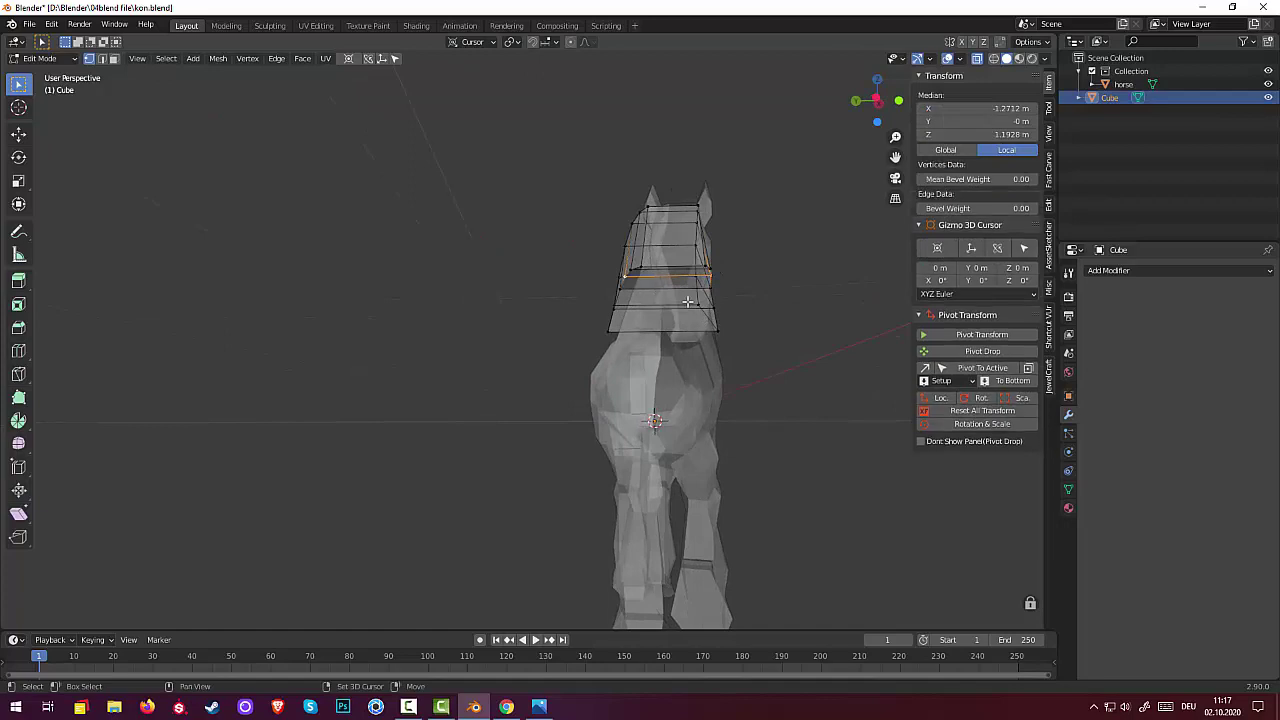
pyautogui.moveTo(866, 342); pyautogui.dragTo(858, 256, button='middle')
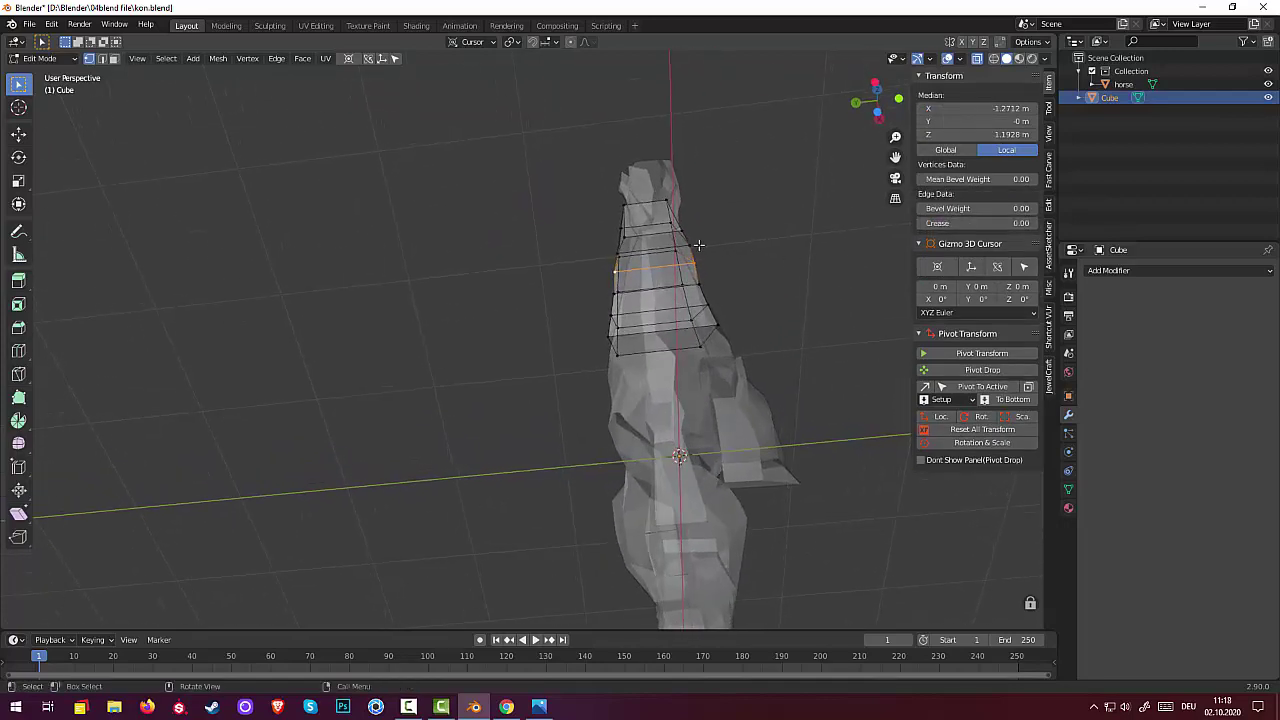
pyautogui.keyDown('alt'); pyautogui.click(616, 252); pyautogui.keyUp('alt')
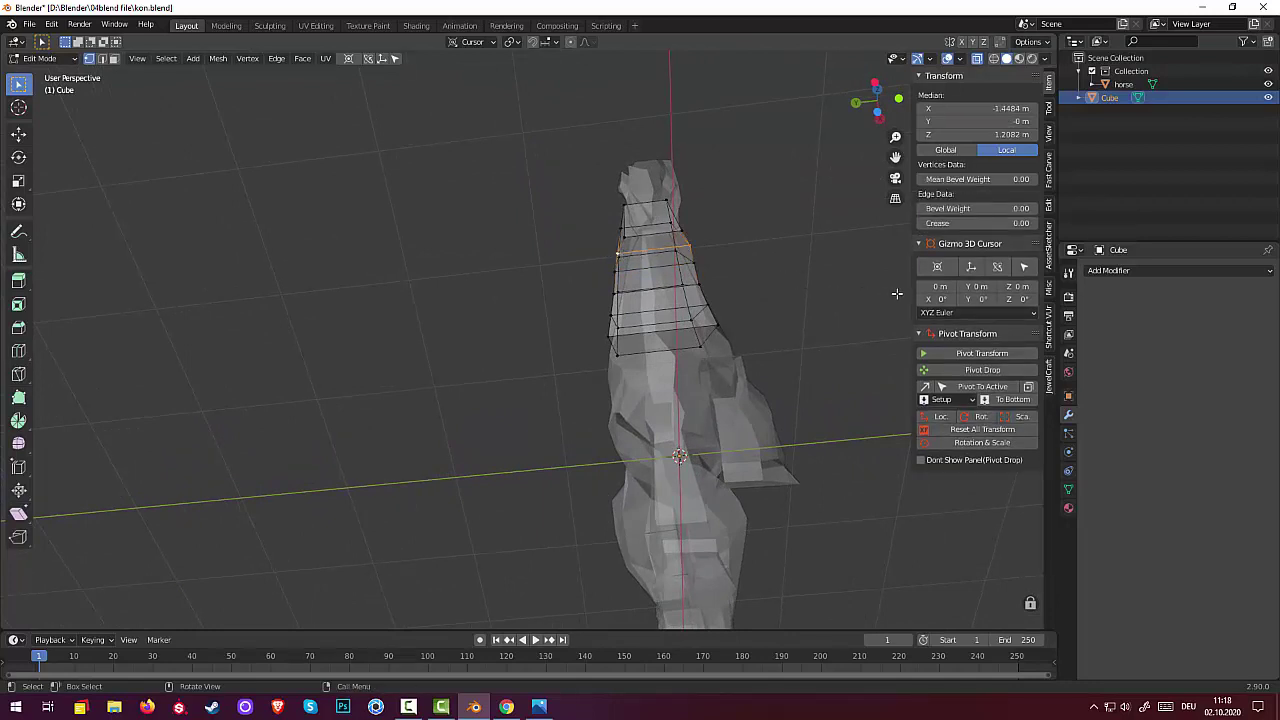
pyautogui.press('s')
pyautogui.press('y')
pyautogui.click(866, 314)
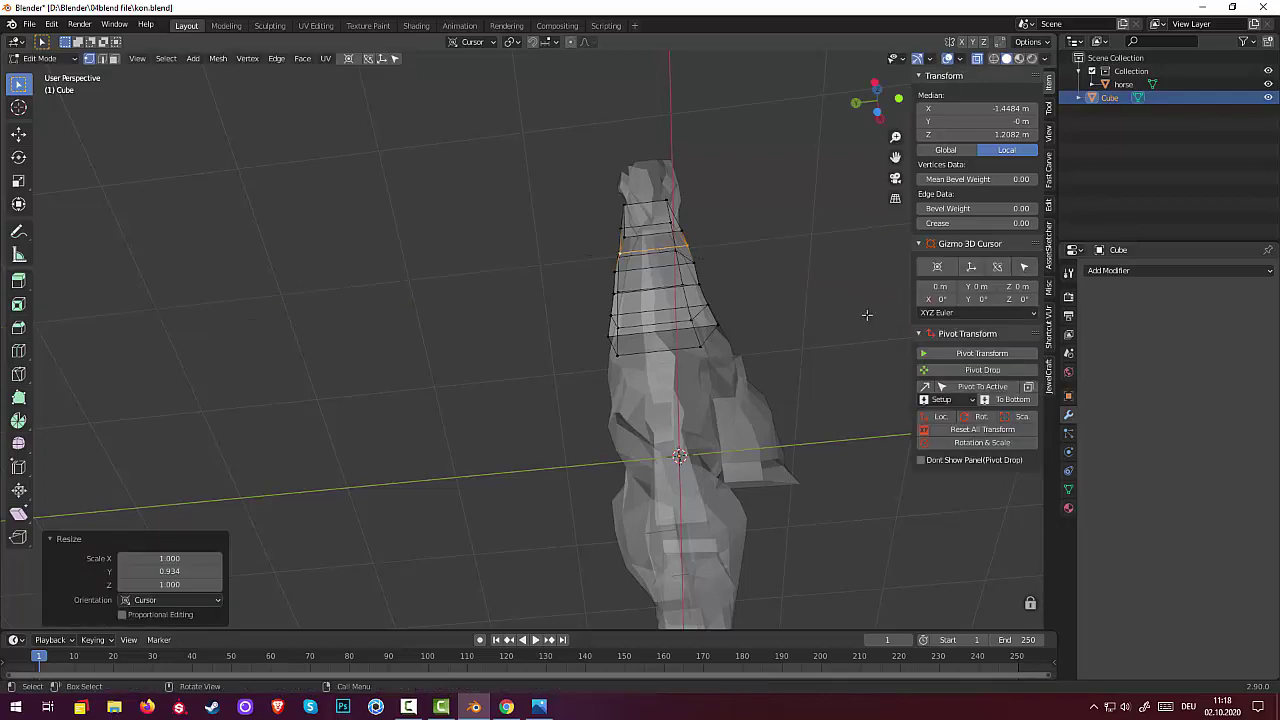
pyautogui.moveTo(866, 314)
pyautogui.mouseDown(button='middle')
pyautogui.moveTo(767, 467)
pyautogui.moveTo(591, 434)
pyautogui.moveTo(663, 403)
pyautogui.moveTo(846, 437)
pyautogui.moveTo(863, 460)
pyautogui.moveTo(846, 491)
pyautogui.moveTo(717, 429)
pyautogui.mouseUp(button='middle')
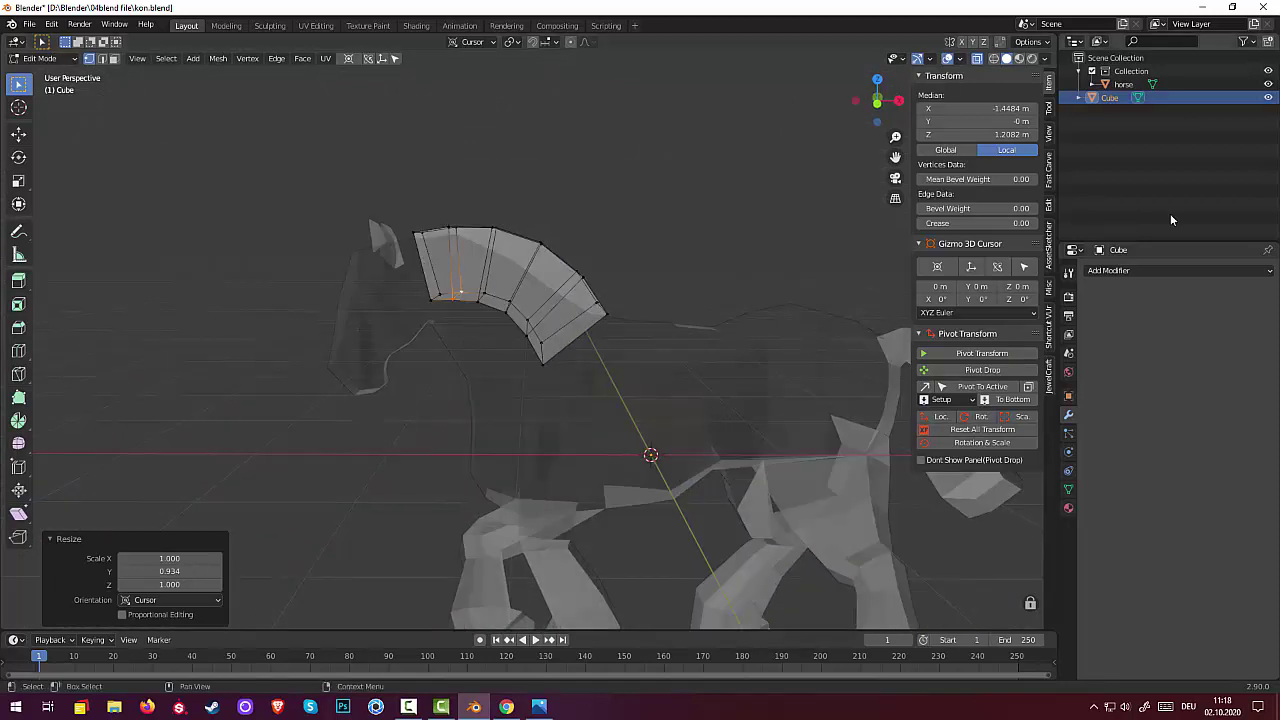
# - Turn off X-ray so the horse displays solid, viewed from the side
pyautogui.click(973, 63)
pyautogui.press('KP_4')
pyautogui.press('KP_4')
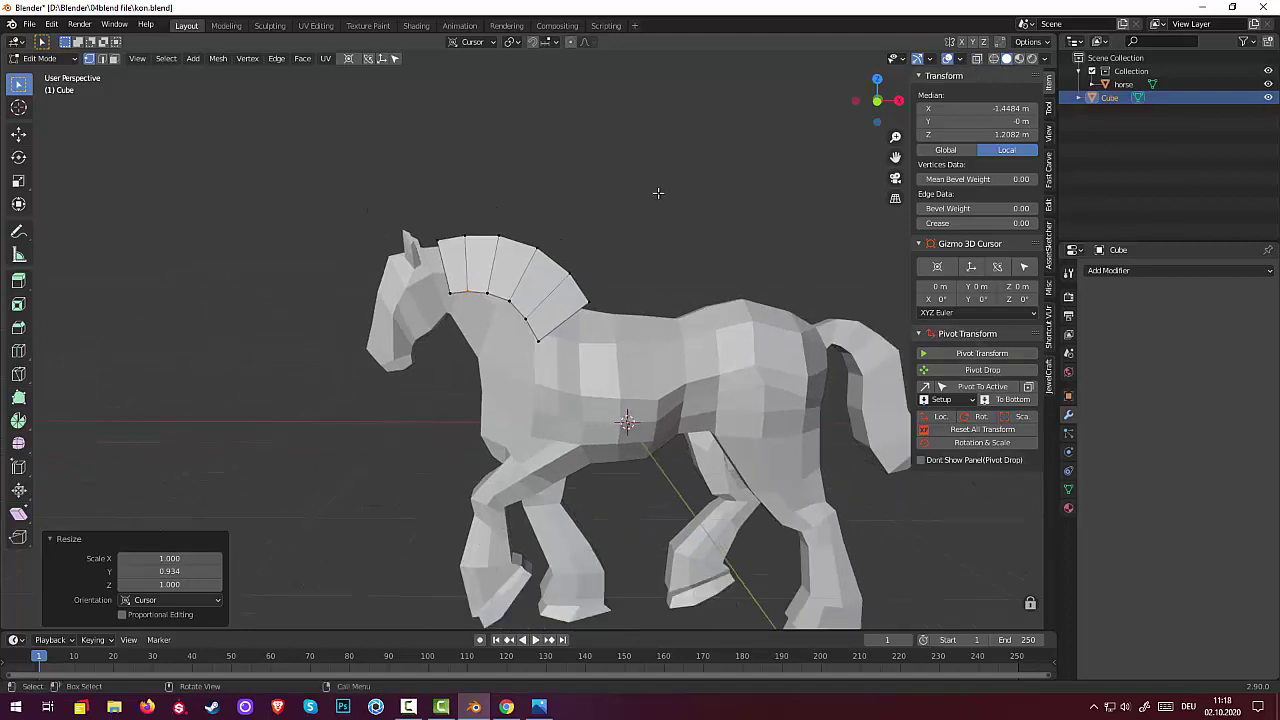
pyautogui.scroll(-2, 649, 260)
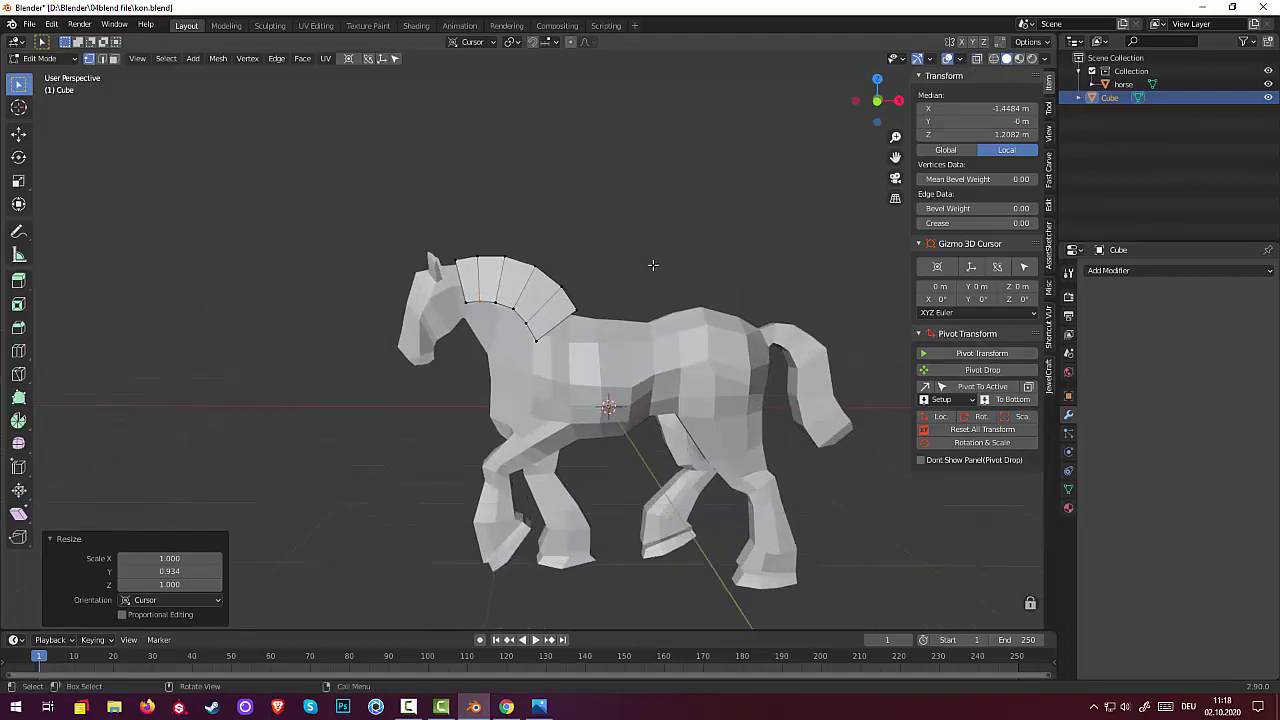
pyautogui.moveTo(654, 263)
pyautogui.mouseDown(button='middle')
pyautogui.moveTo(719, 277)
pyautogui.moveTo(649, 256)
pyautogui.moveTo(706, 271)
pyautogui.moveTo(559, 292)
pyautogui.mouseUp(button='middle')
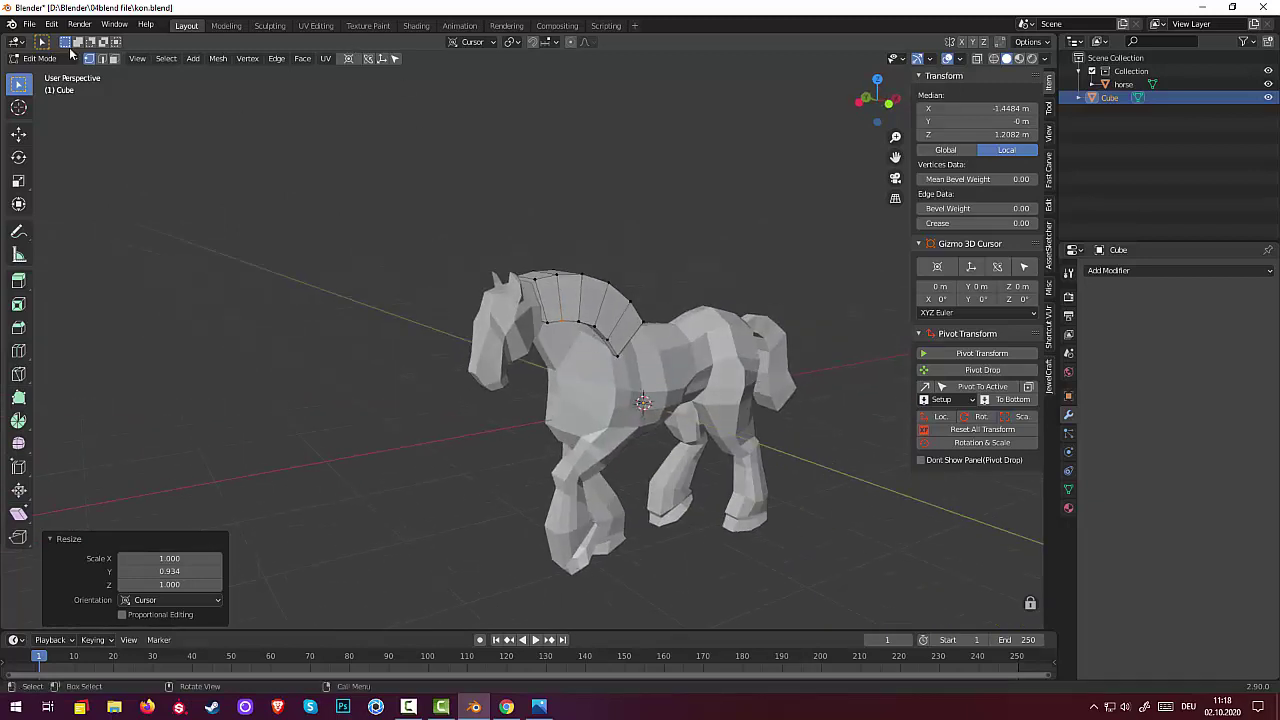
# - Switch to Face select mode and select the mane's top faces
pyautogui.click(115, 59)
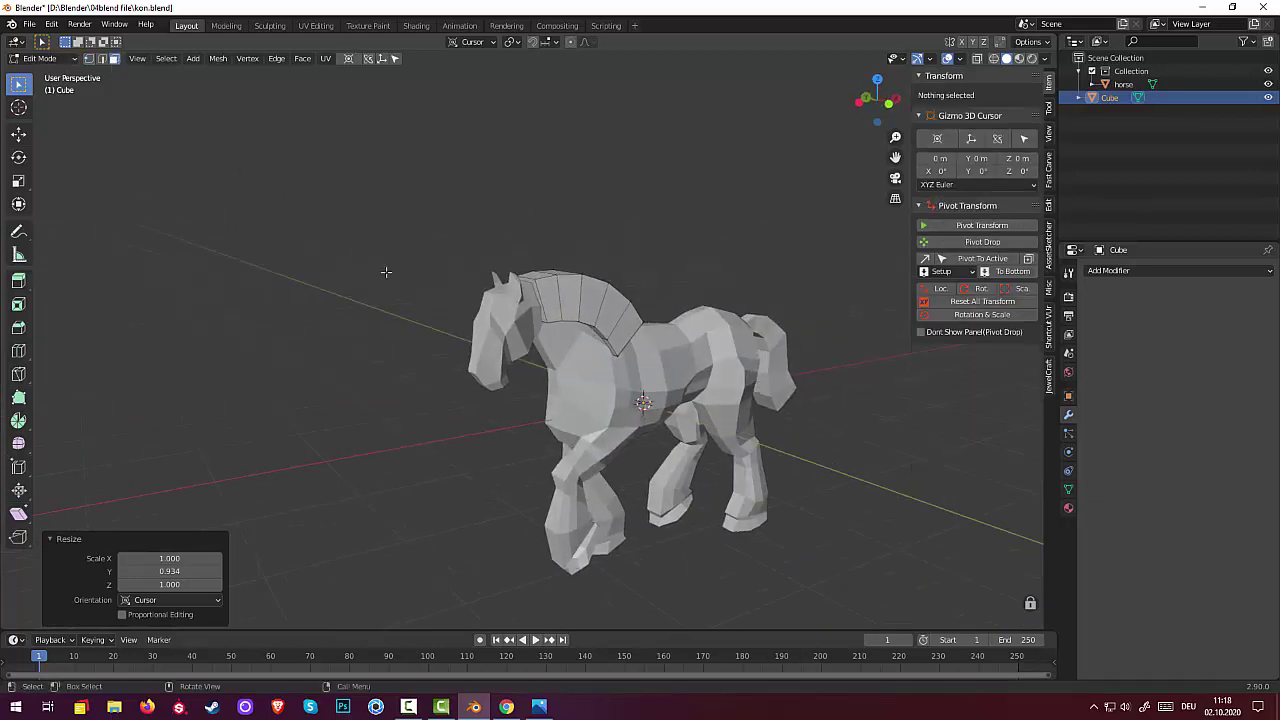
pyautogui.click(532, 287)
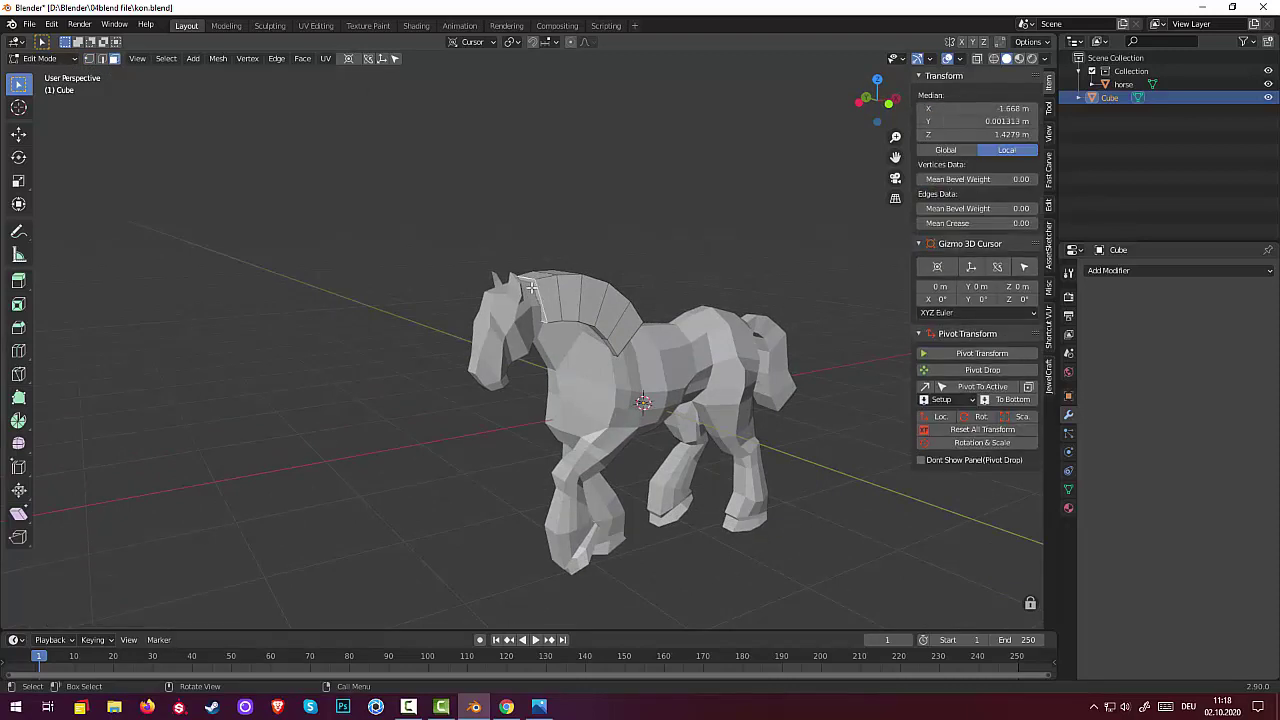
pyautogui.moveTo(532, 302); pyautogui.dragTo(465, 300, button='middle')
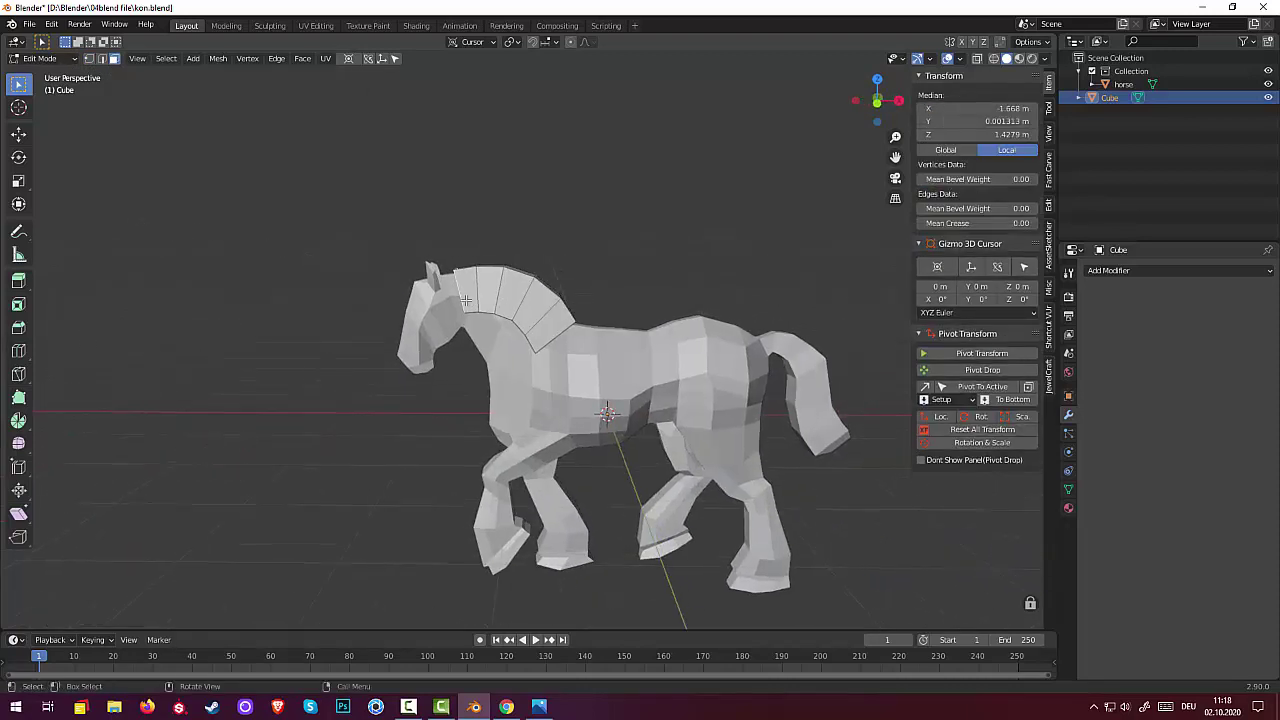
# - In front orthographic view, extrude the mane's top faces about 0.19 m along their normal and tilt them slightly
pyautogui.press('KP_3')
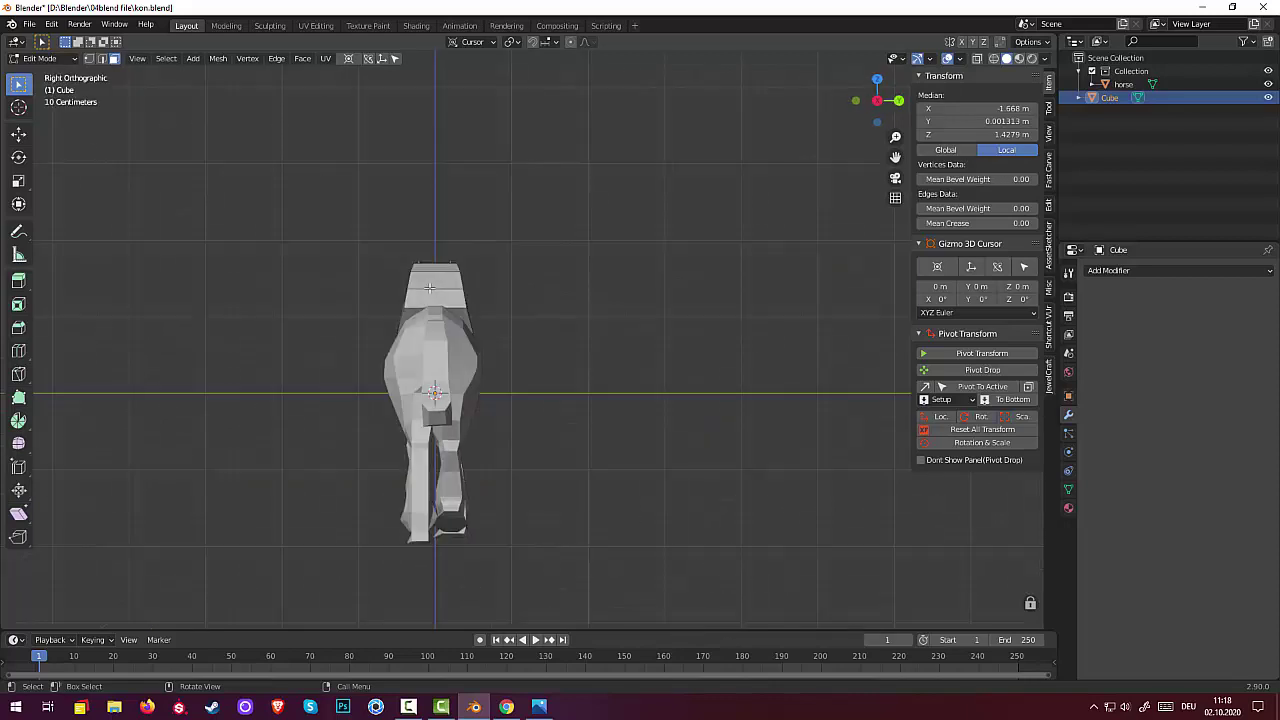
pyautogui.press('KP_1')
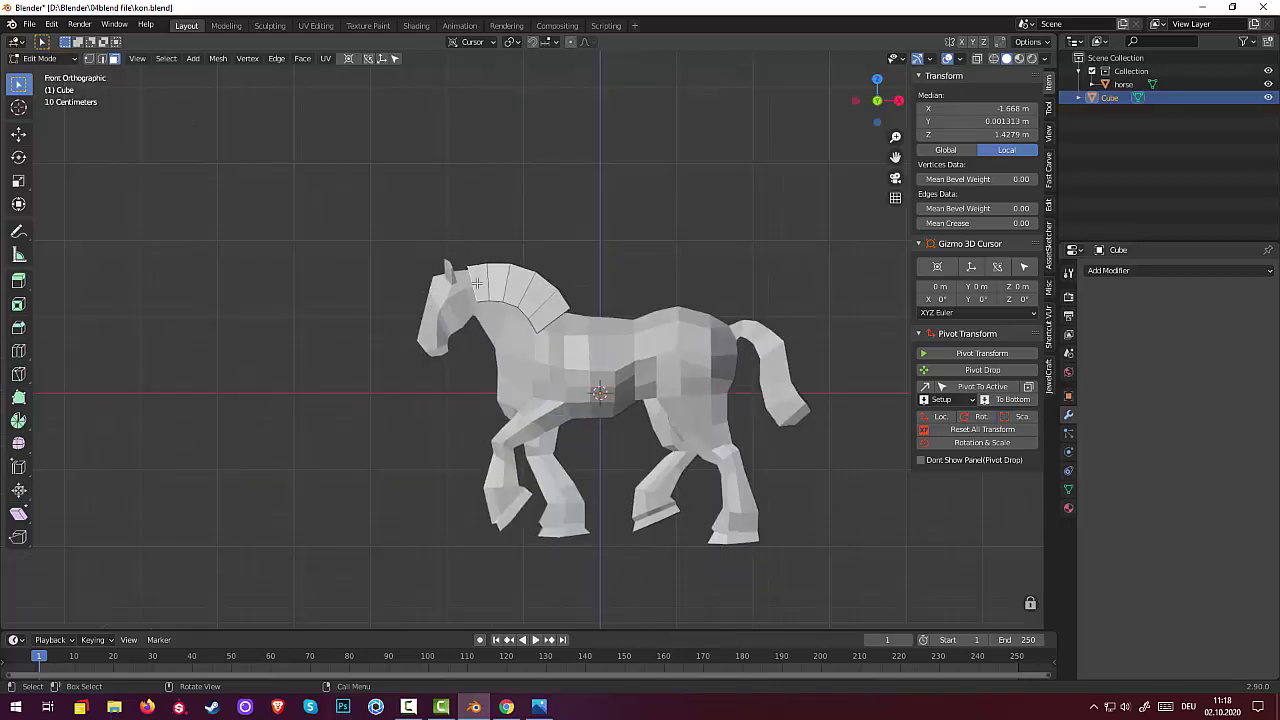
pyautogui.press('e')
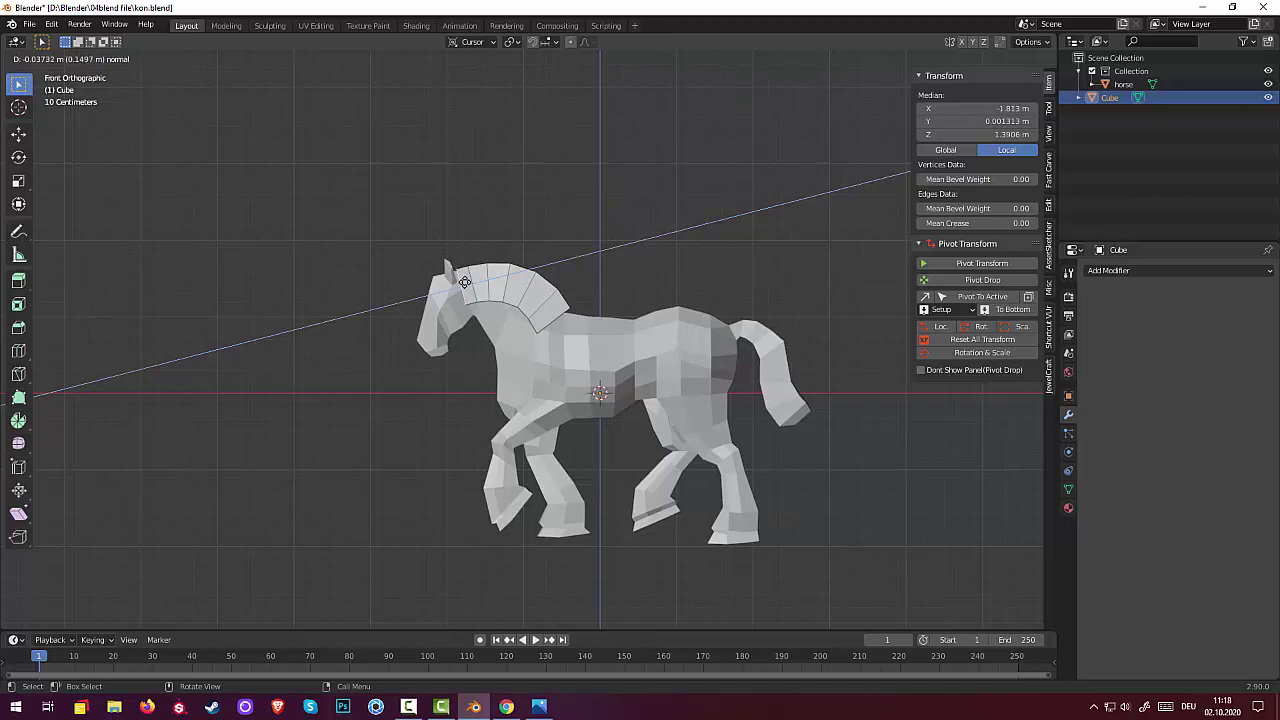
pyautogui.click(465, 285)
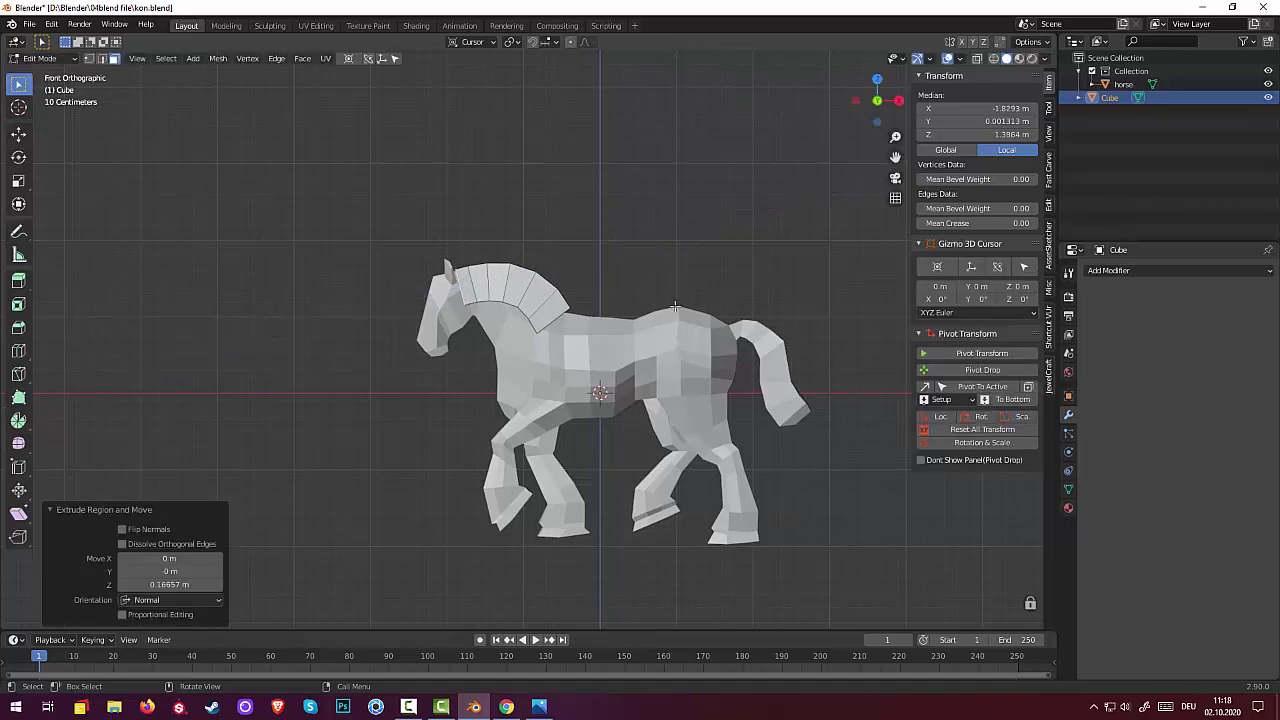
pyautogui.press('r')
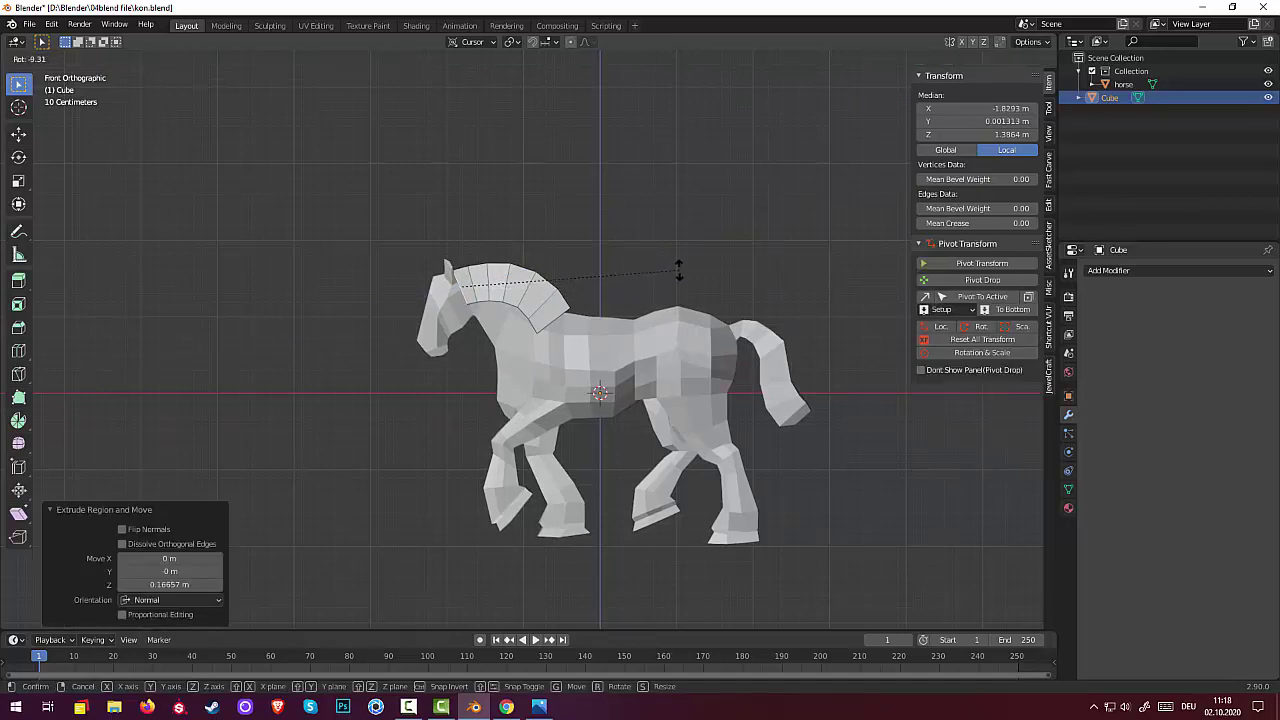
pyautogui.press('Escape')
pyautogui.moveTo(663, 263)
pyautogui.mouseDown(button='middle')
pyautogui.moveTo(593, 361)
pyautogui.moveTo(466, 250)
pyautogui.moveTo(563, 294)
pyautogui.moveTo(663, 289)
pyautogui.moveTo(753, 177)
pyautogui.moveTo(769, 183)
pyautogui.moveTo(709, 212)
pyautogui.mouseUp(button='middle')
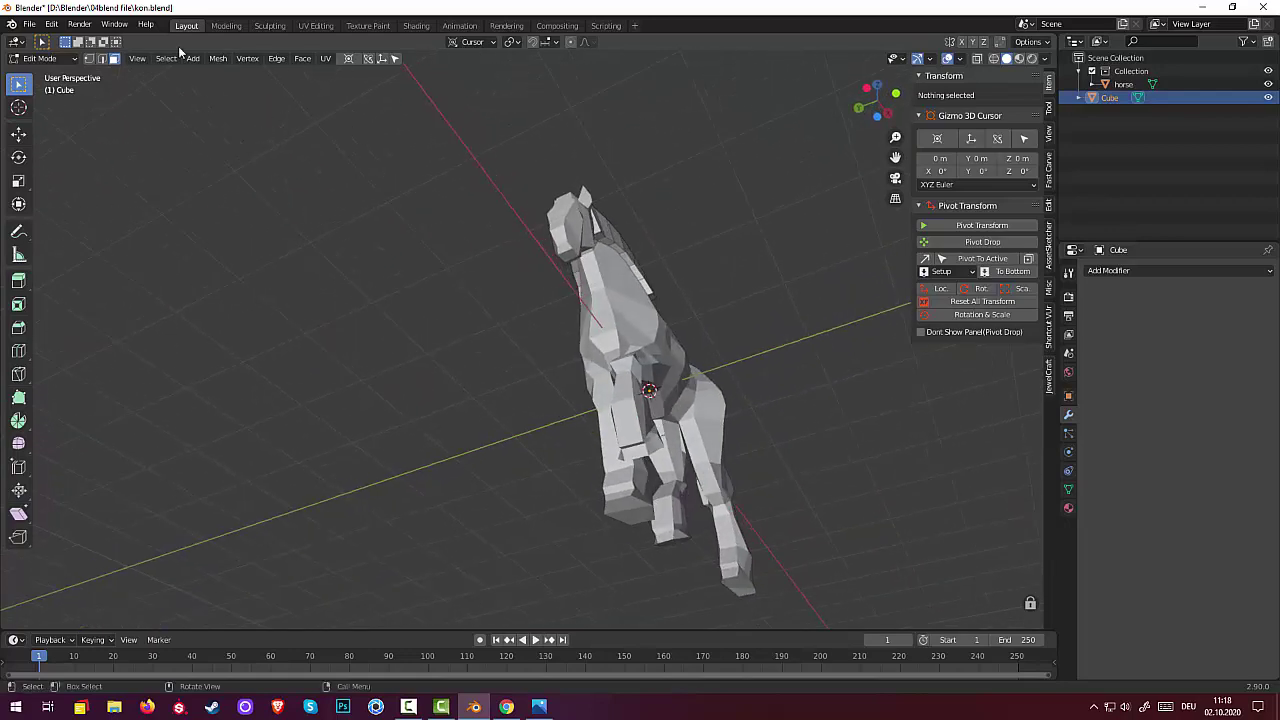
# - In Vertex select mode, narrow two mane vertices near the neck along the Y axis
pyautogui.click(103, 59)
pyautogui.click(88, 58)
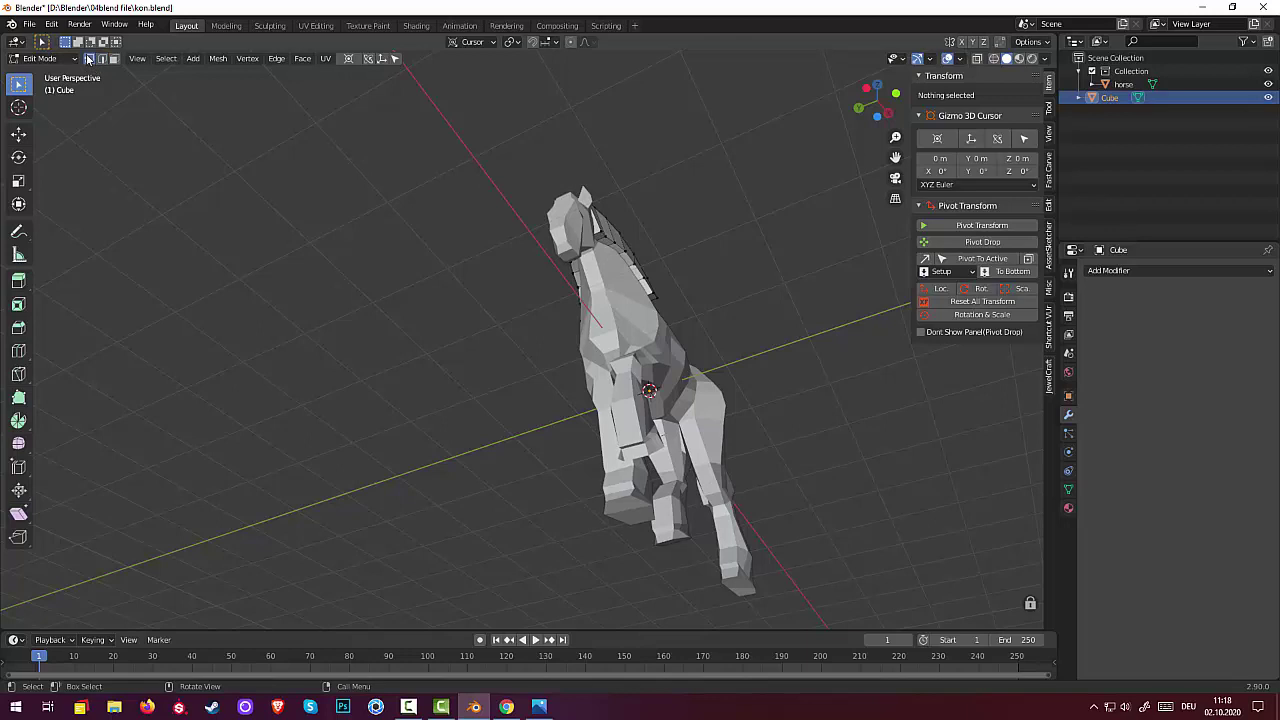
pyautogui.click(603, 230)
pyautogui.moveTo(603, 230)
pyautogui.mouseDown(button='middle')
pyautogui.moveTo(677, 217)
pyautogui.moveTo(634, 246)
pyautogui.mouseUp(button='middle')
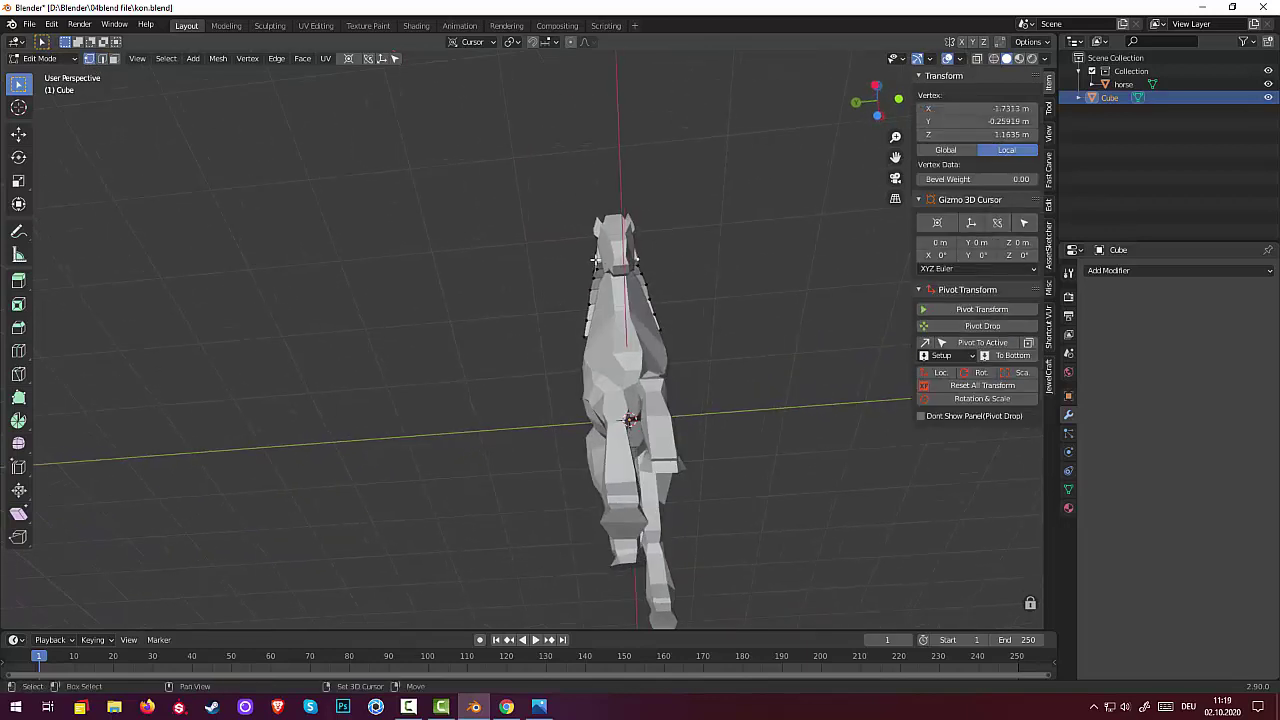
pyautogui.keyDown('shift'); pyautogui.click(595, 258); pyautogui.keyUp('shift')
pyautogui.press('s')
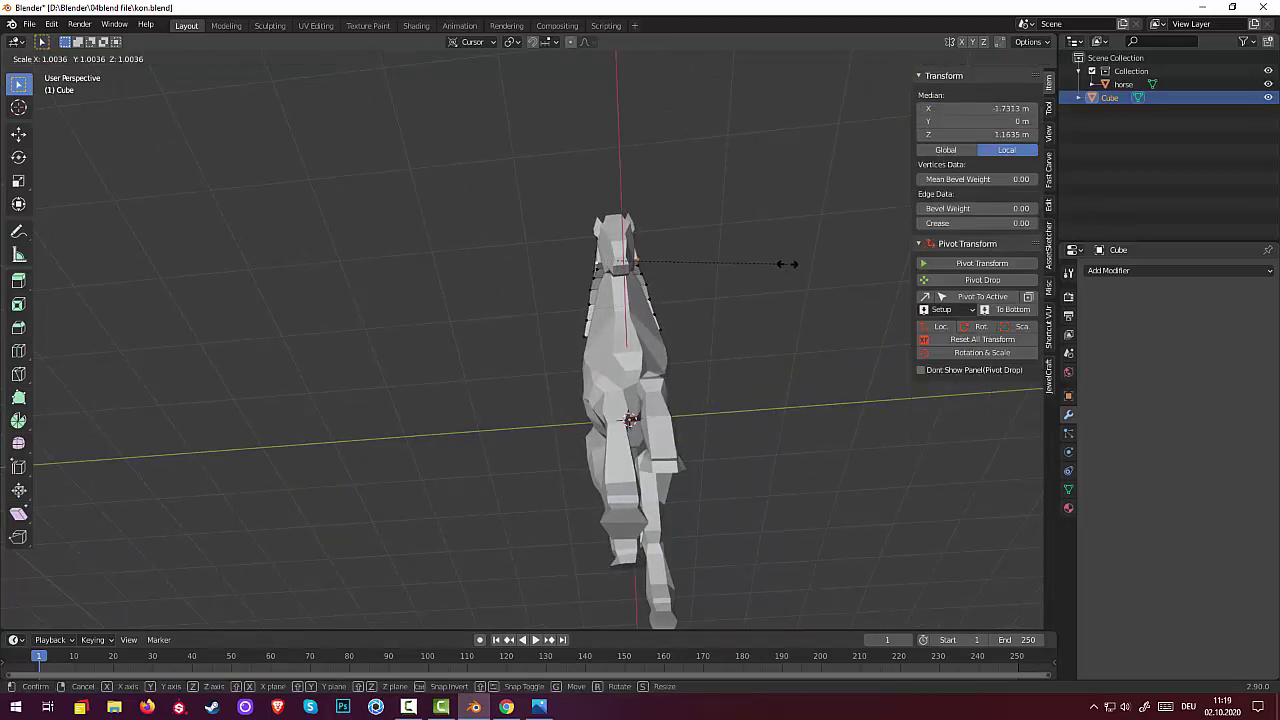
pyautogui.press('y')
pyautogui.click(770, 261)
pyautogui.click(726, 277)
# - Widen a loop of mane vertices to 1.069 along Y from a rear-oblique view
pyautogui.moveTo(726, 280)
pyautogui.mouseDown(button='middle')
pyautogui.moveTo(674, 477)
pyautogui.moveTo(716, 463)
pyautogui.moveTo(673, 422)
pyautogui.mouseUp(button='middle')
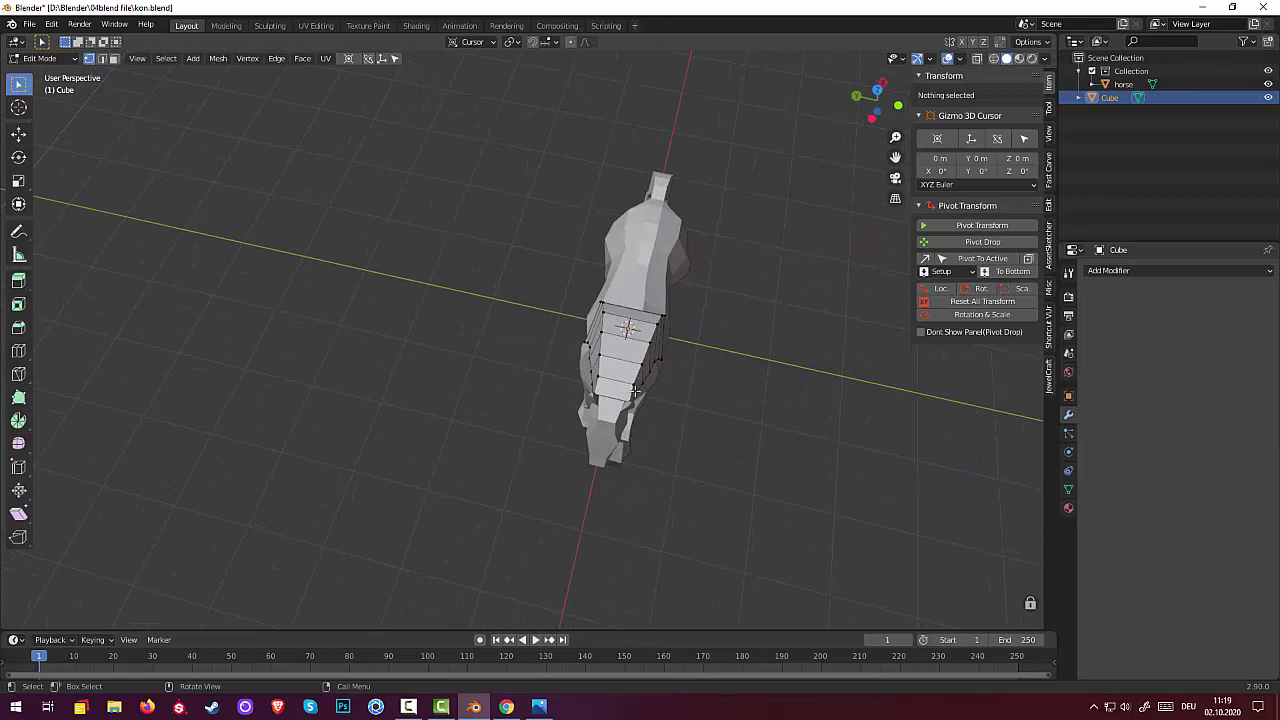
pyautogui.click(633, 389)
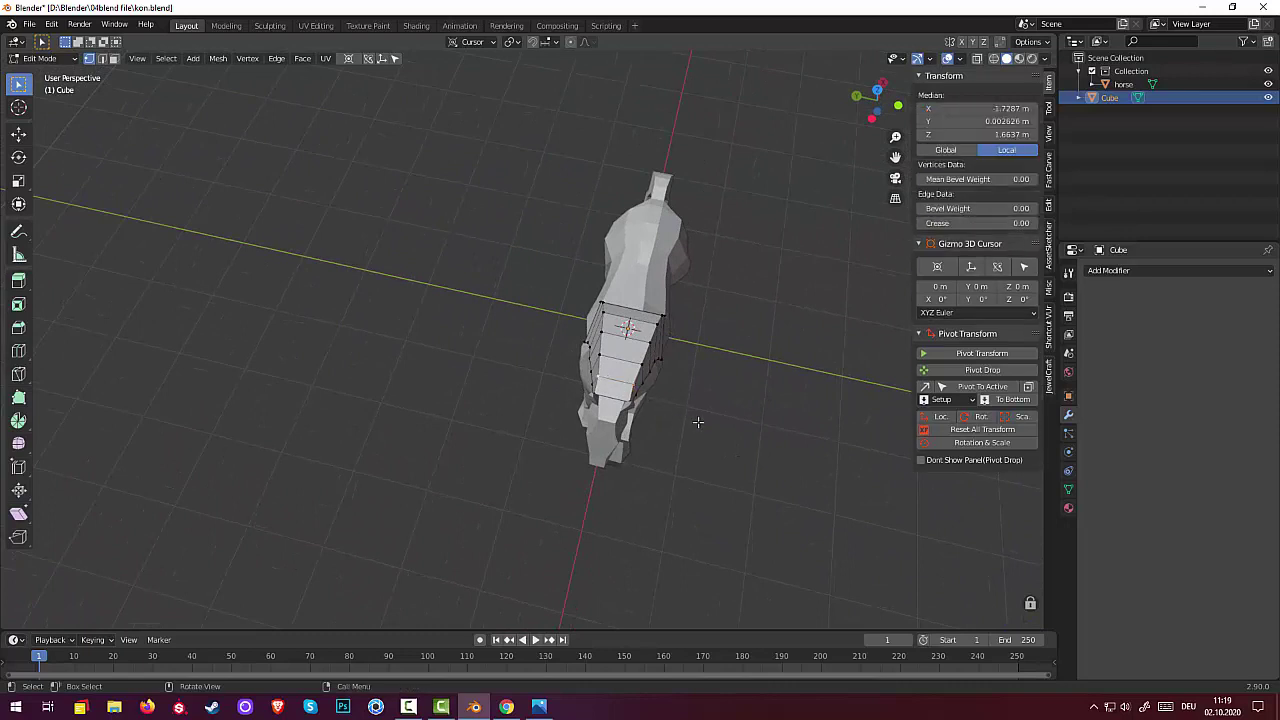
pyautogui.press('s')
pyautogui.press('y')
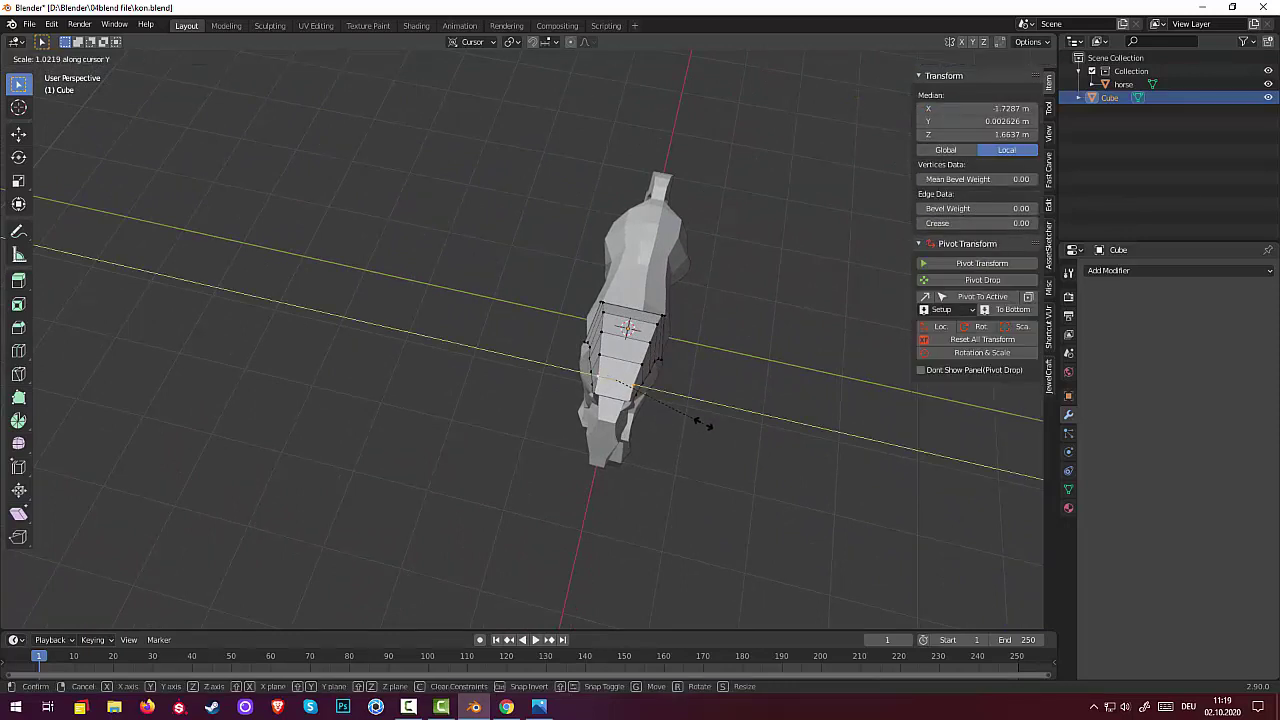
pyautogui.click(706, 427)
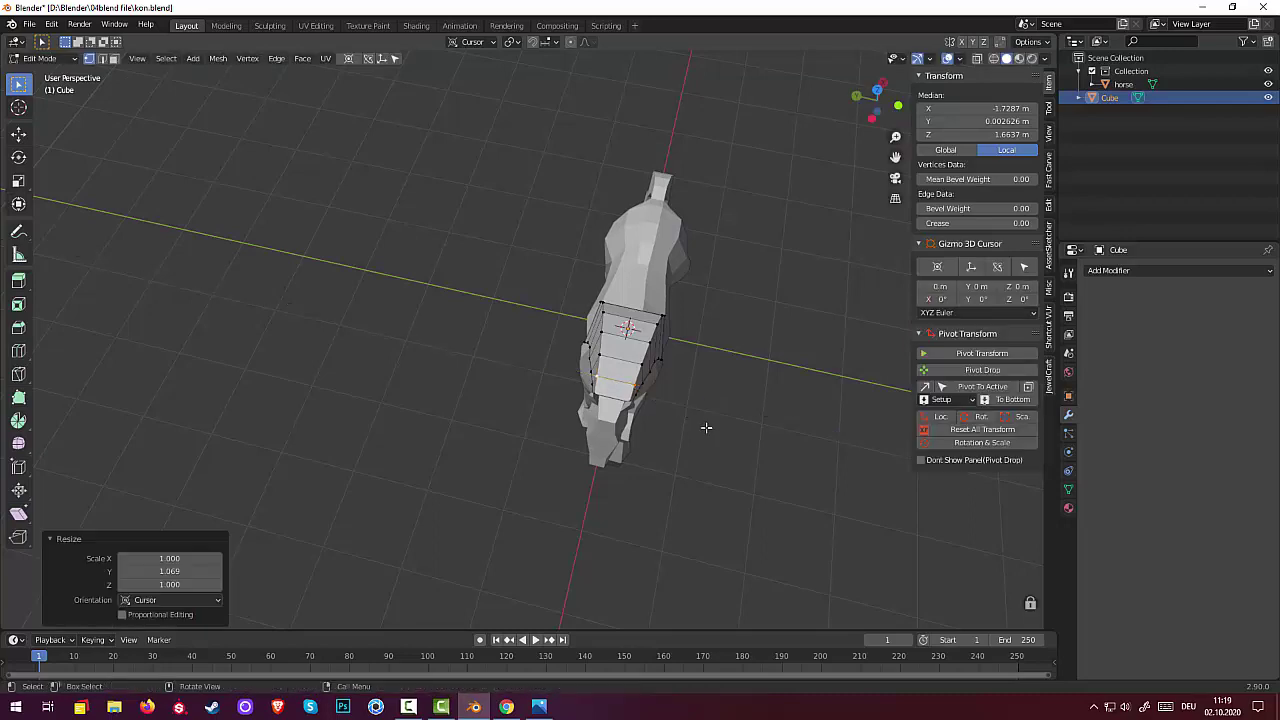
pyautogui.click(705, 455)
pyautogui.moveTo(694, 457); pyautogui.dragTo(604, 372, button='middle')
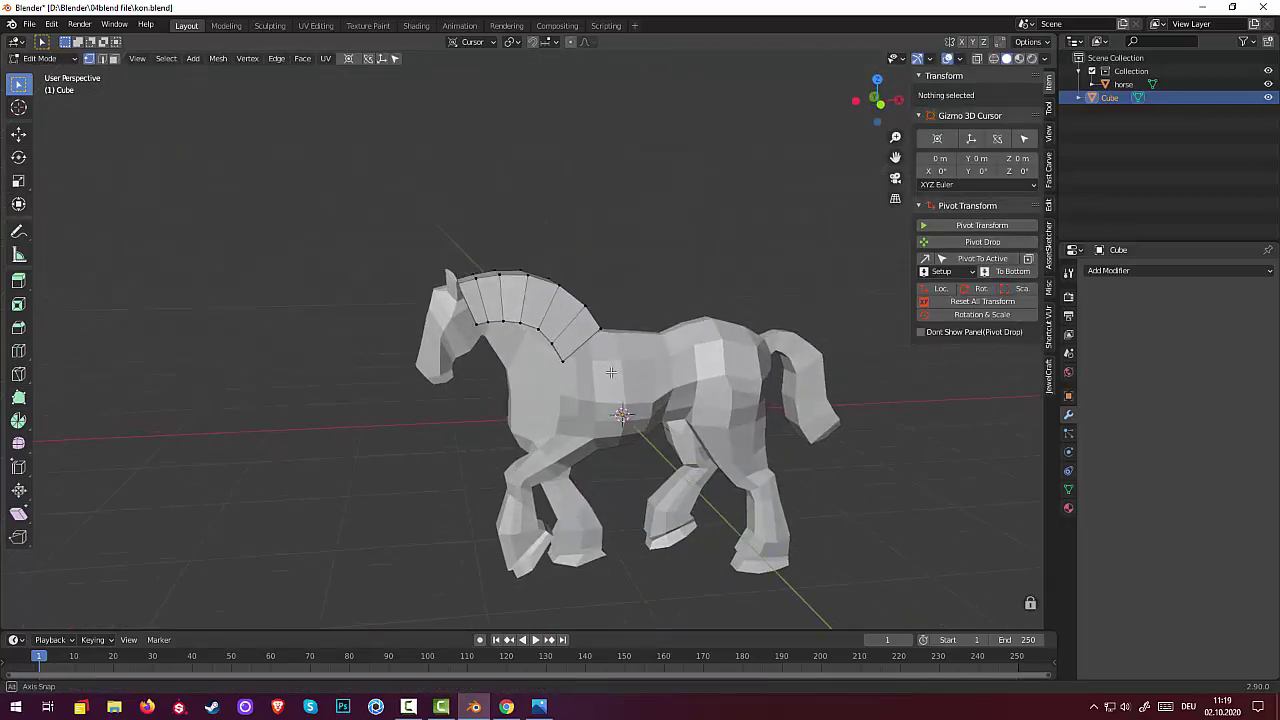
# - Zoom in and Alt-click to loop-select the edges of the mane's front segment near the head
pyautogui.click(483, 304)
pyautogui.scroll(2, 501, 325)
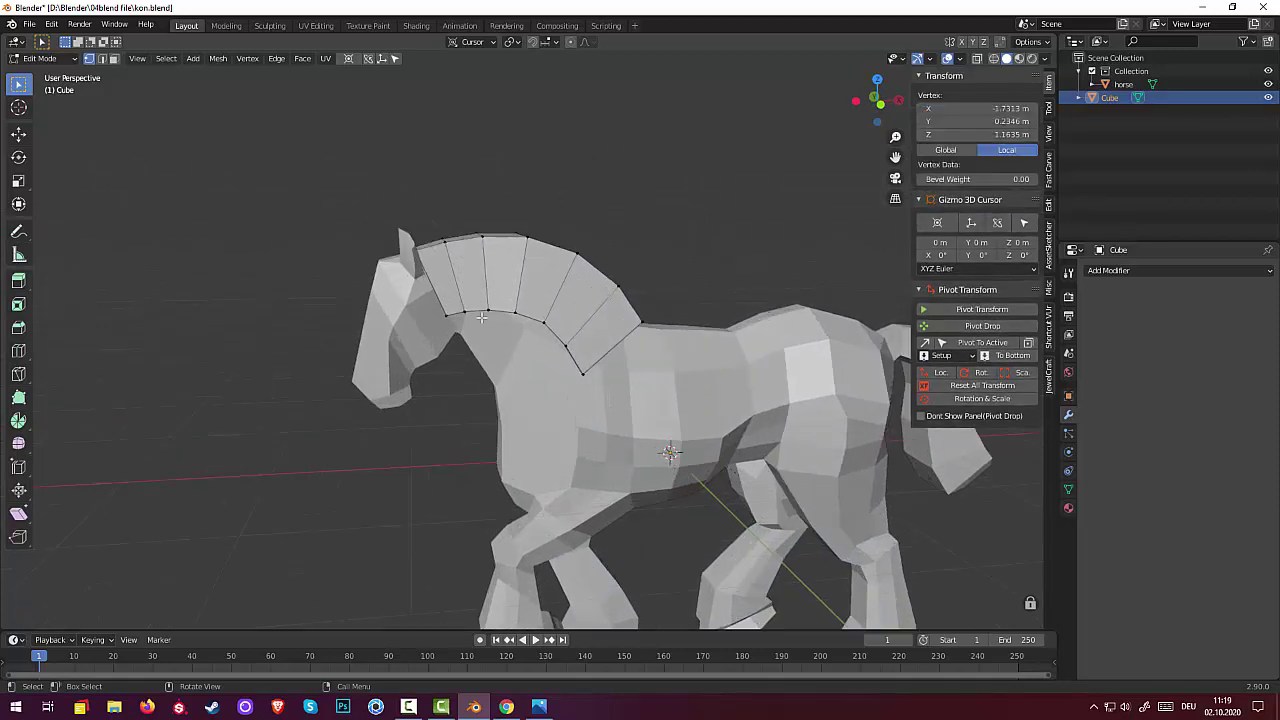
pyautogui.keyDown('alt'); pyautogui.click(458, 273); pyautogui.keyUp('alt')
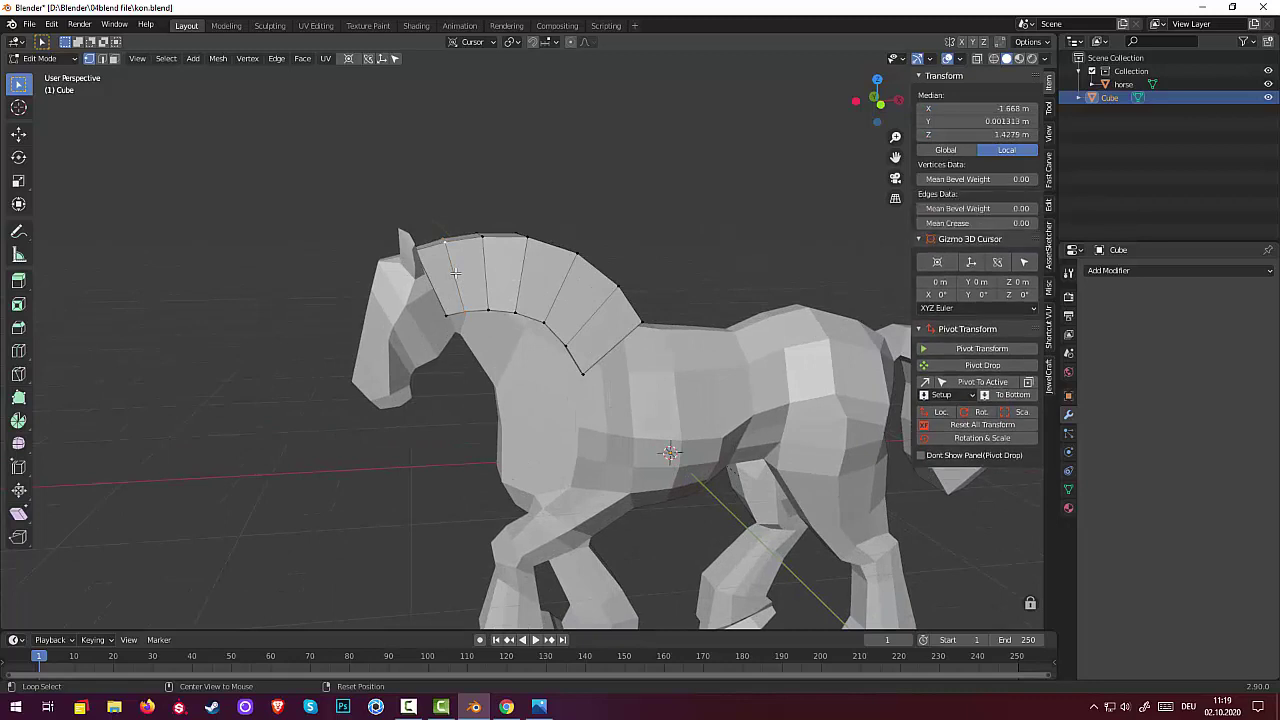
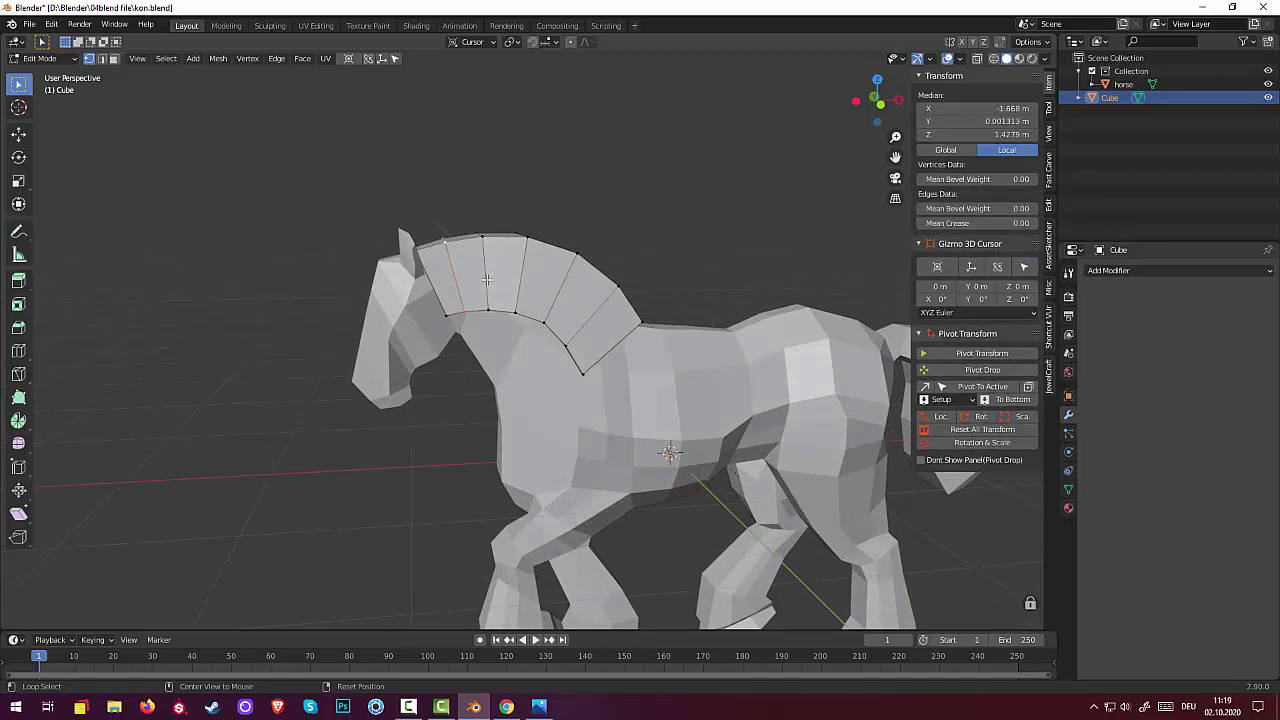
# - Bevel the vertical neck seam loop nearest the head into a narrow double-edged strip
pyautogui.keyDown('alt'); pyautogui.click(486, 279); pyautogui.keyUp('alt')
pyautogui.keyDown('alt'); pyautogui.keyDown('shift'); pyautogui.click(453, 279); pyautogui.keyUp('shift'); pyautogui.keyUp('alt')
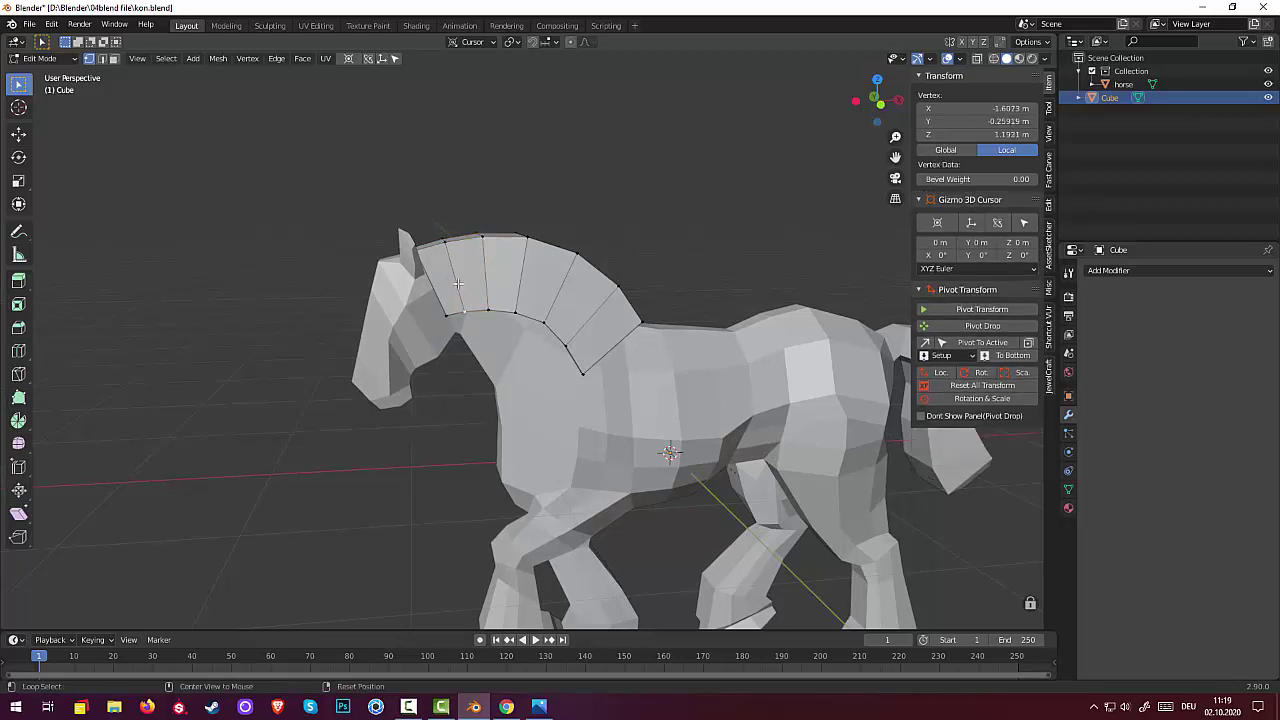
pyautogui.keyDown('alt'); pyautogui.click(460, 284); pyautogui.keyUp('alt')
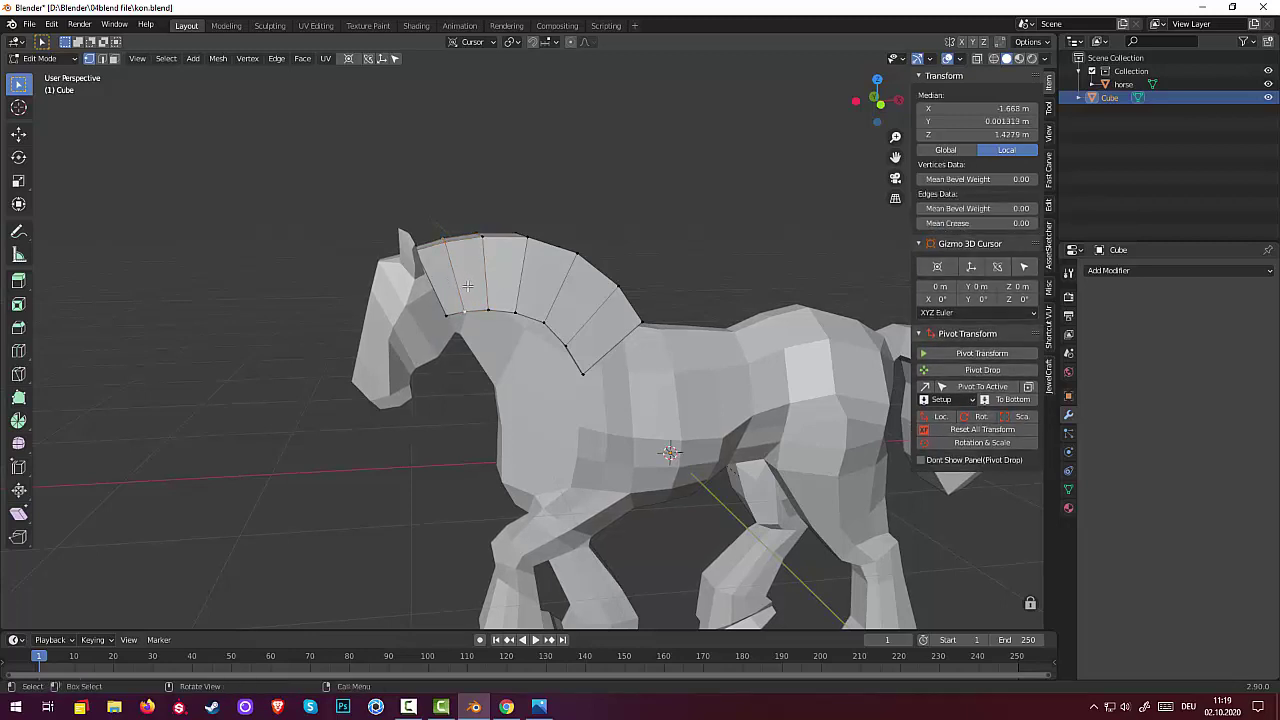
pyautogui.hotkey('ctrl', 'b')
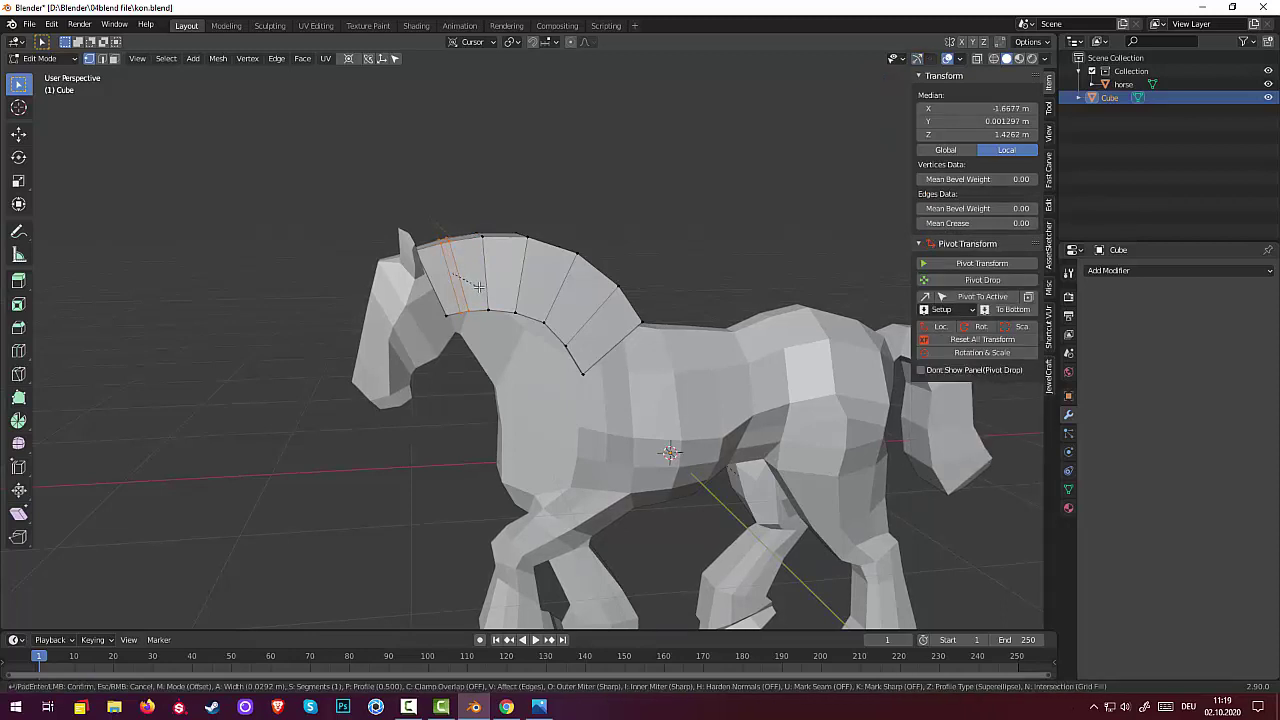
pyautogui.click(479, 287)
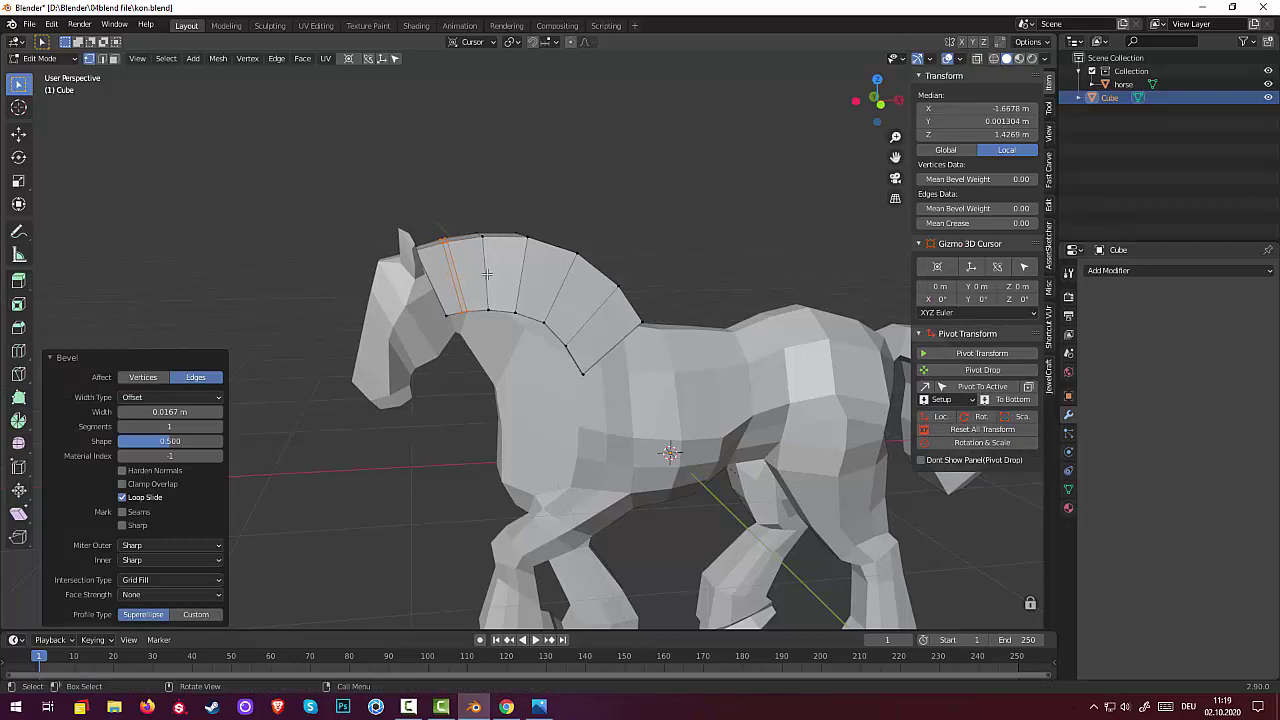
# - Switch to Edge select mode and bevel the next neck seam loop
pyautogui.click(485, 275)
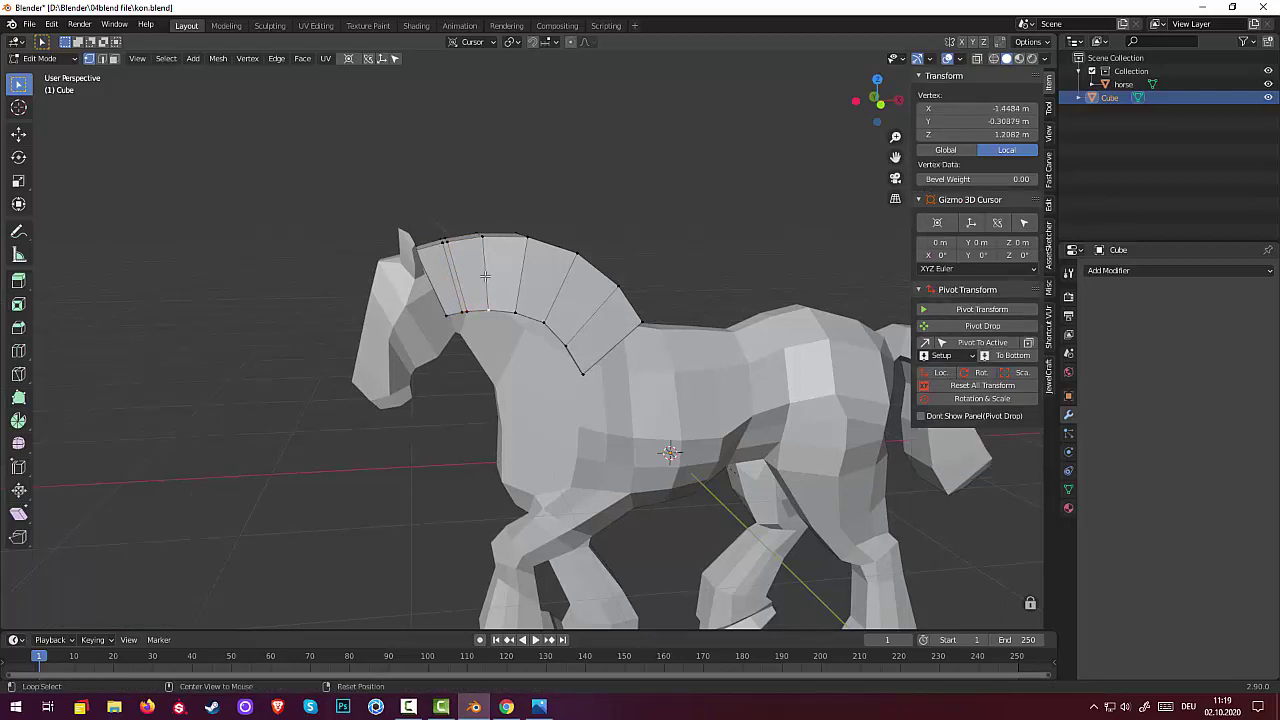
pyautogui.keyDown('alt'); pyautogui.click(485, 275); pyautogui.keyUp('alt')
pyautogui.click(103, 60)
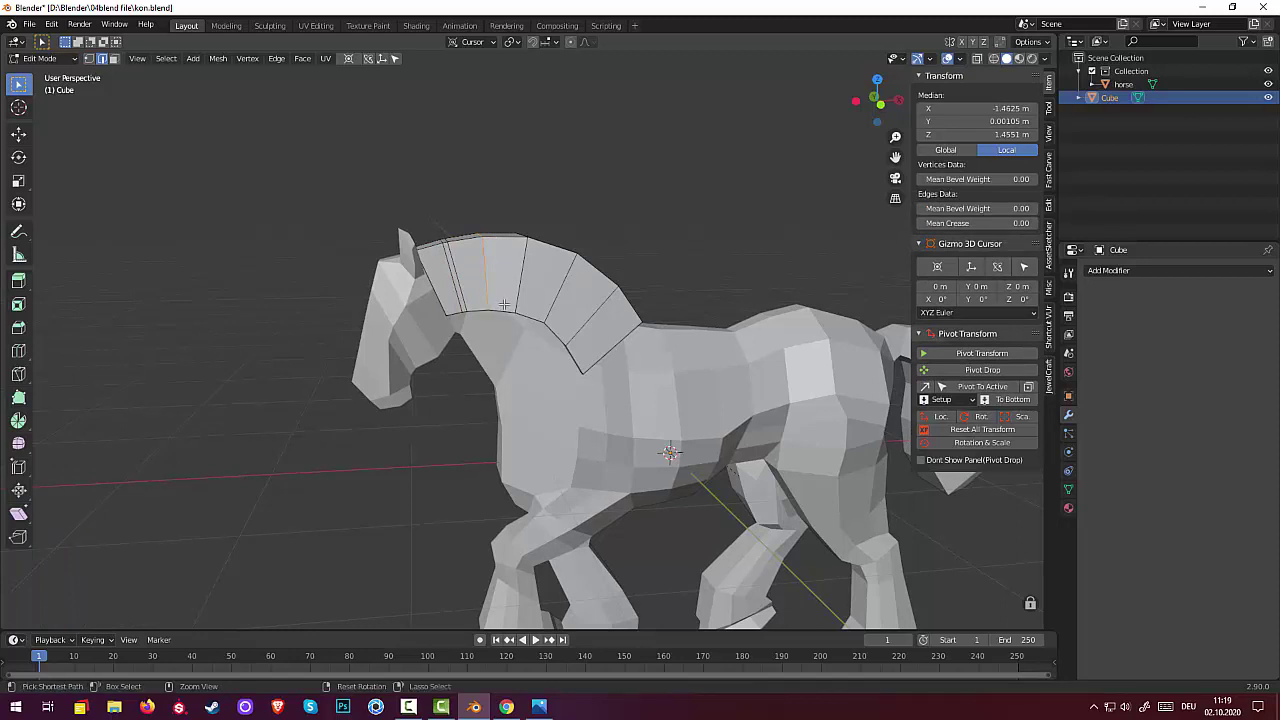
pyautogui.hotkey('ctrl', 'b')
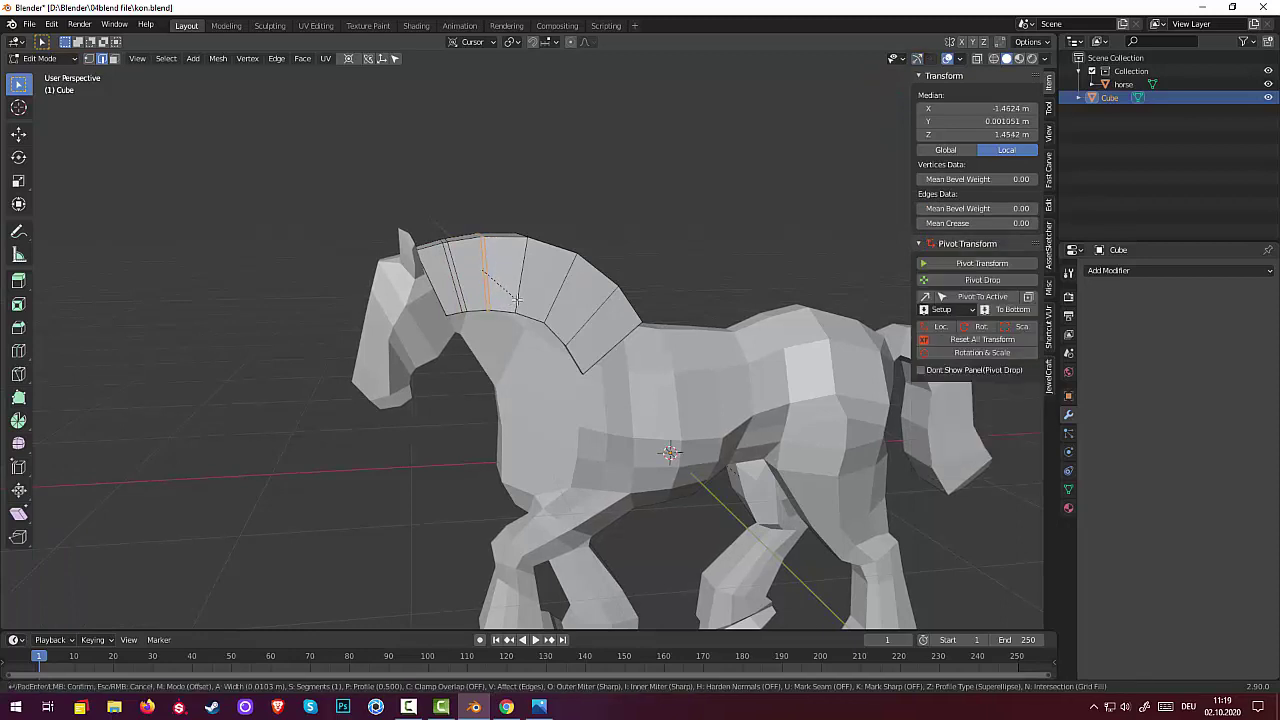
pyautogui.click(519, 298)
# - Select the third seam loop and bevel it into a thin strip
pyautogui.click(520, 285)
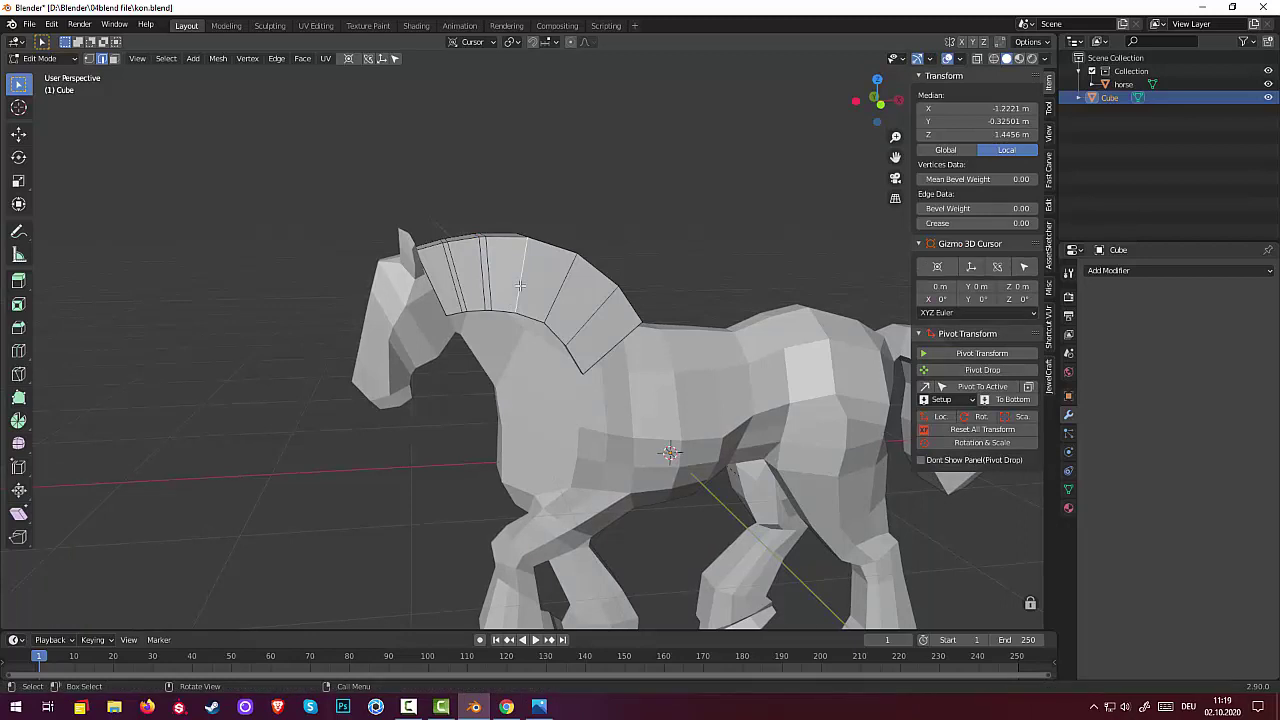
pyautogui.keyDown('alt'); pyautogui.click(520, 285); pyautogui.keyUp('alt')
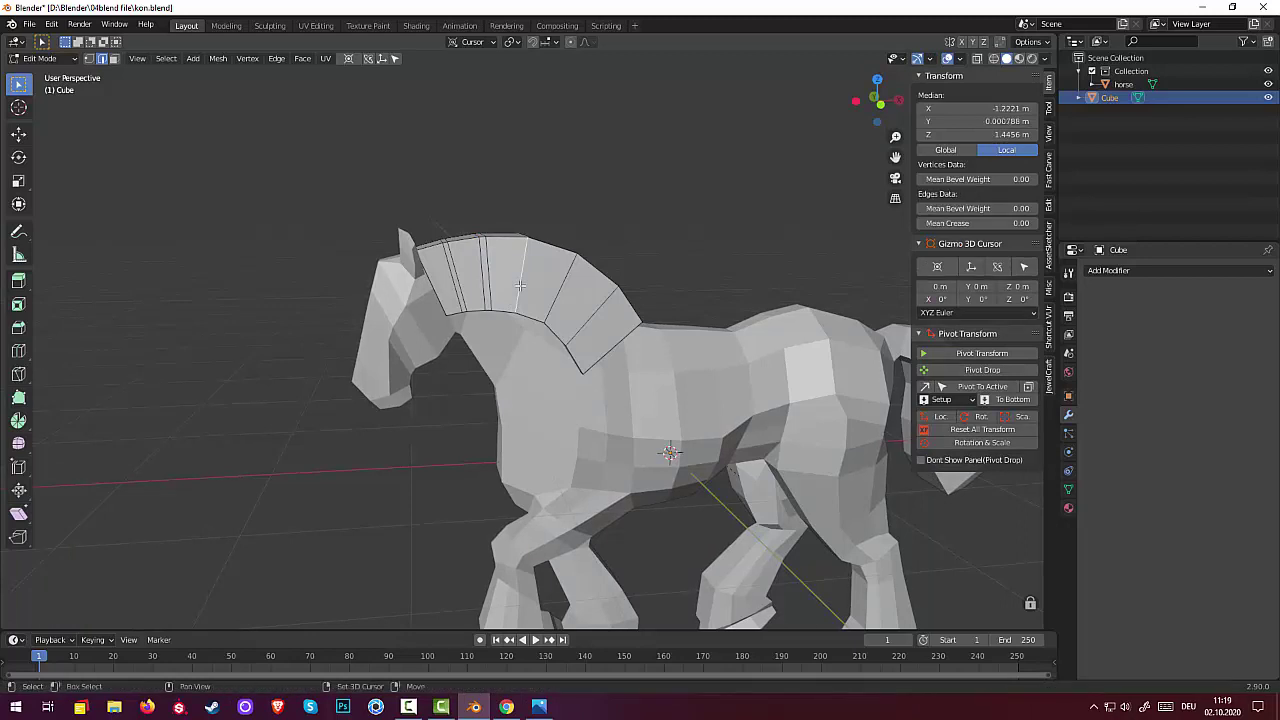
pyautogui.hotkey('shift', 'b')
pyautogui.press('Escape')
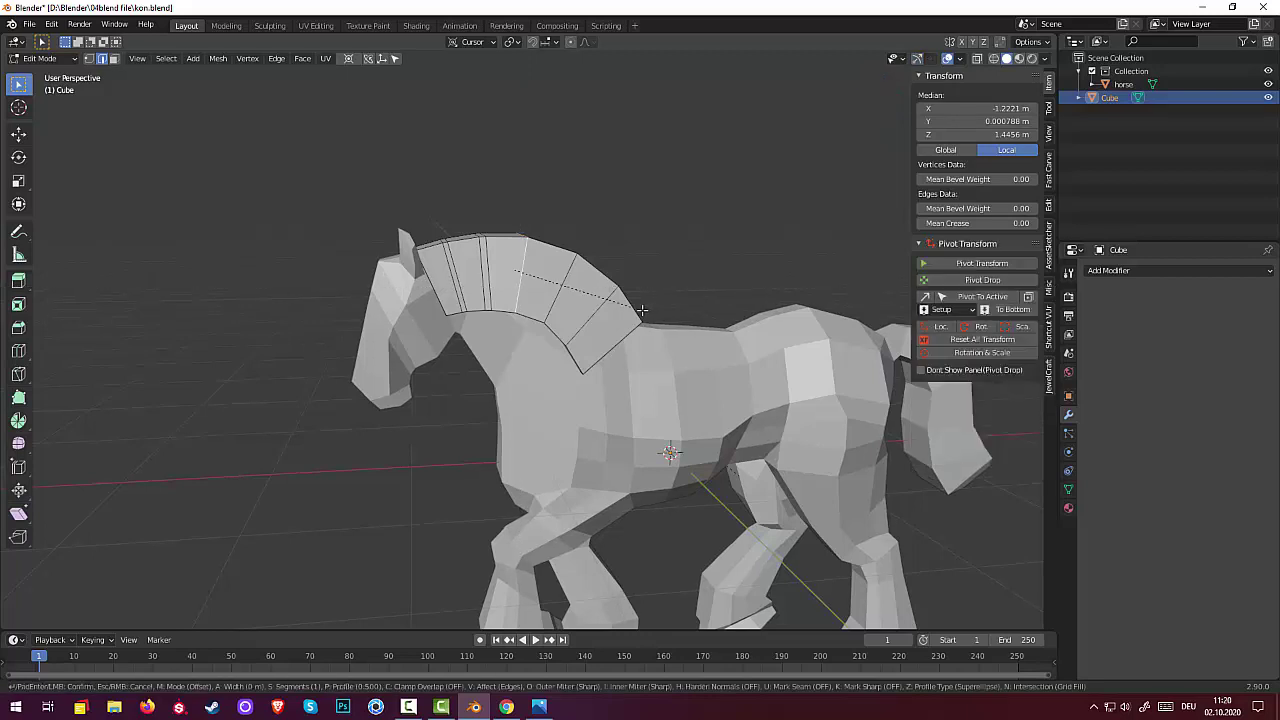
pyautogui.hotkey('ctrl', 'b')
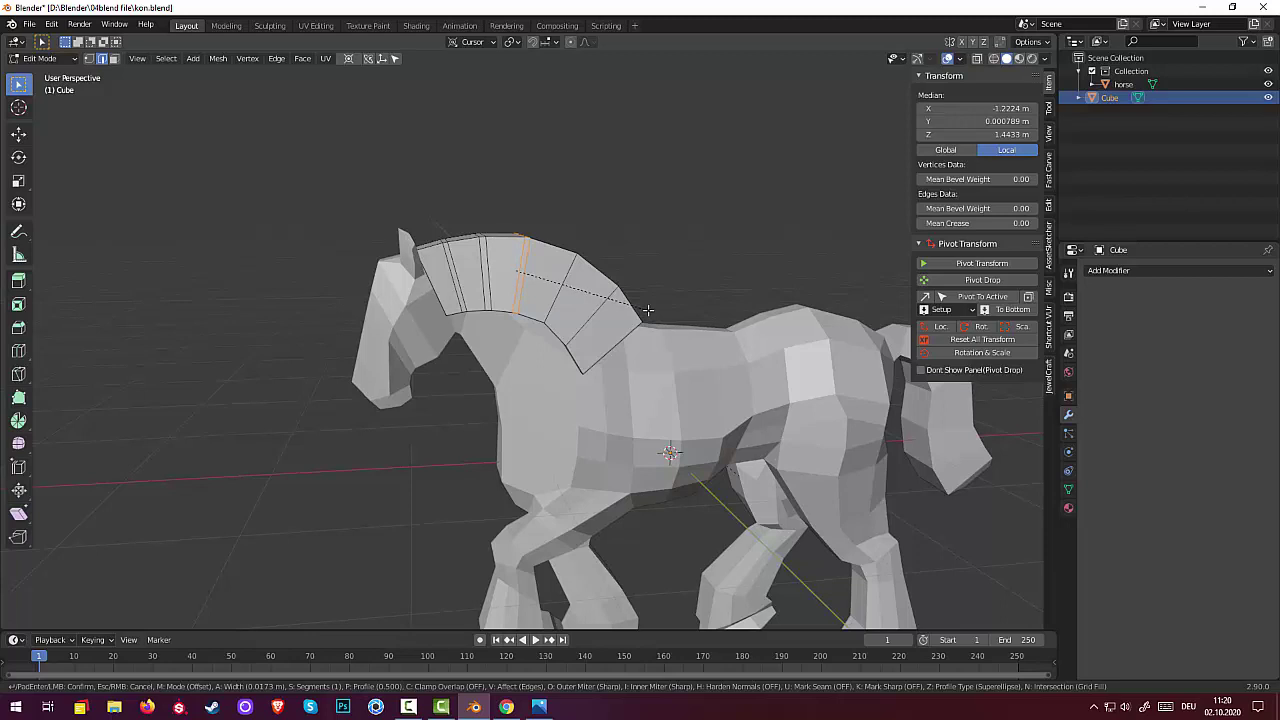
pyautogui.click(648, 311)
# - Pick an edge on the following seam and orbit toward the horse's front
pyautogui.click(563, 289)
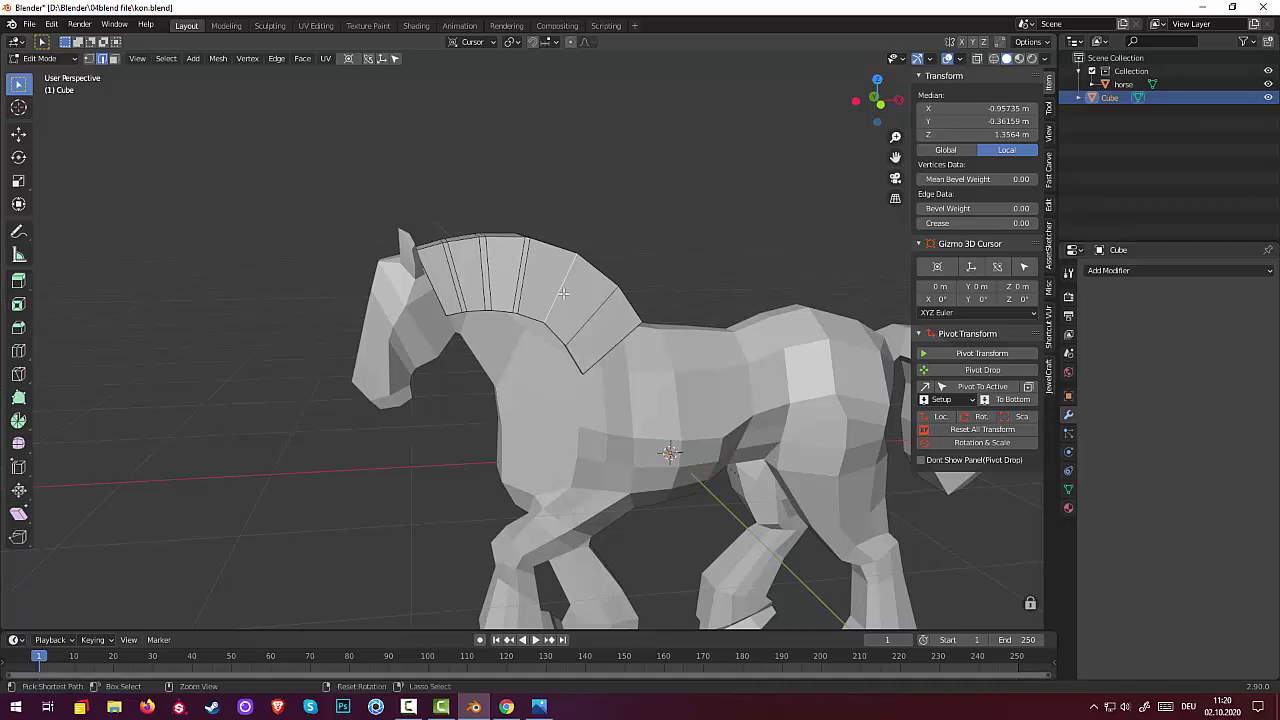
pyautogui.press('x')
pyautogui.click(563, 290)
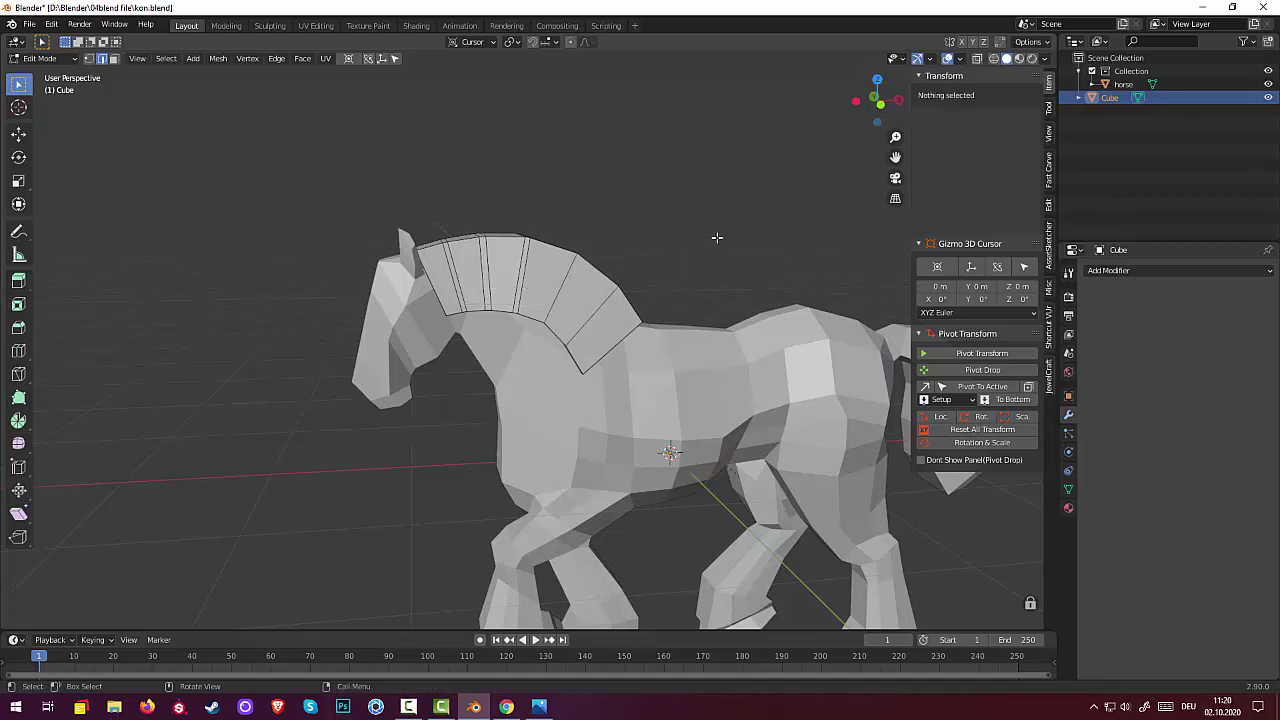
pyautogui.click(566, 289)
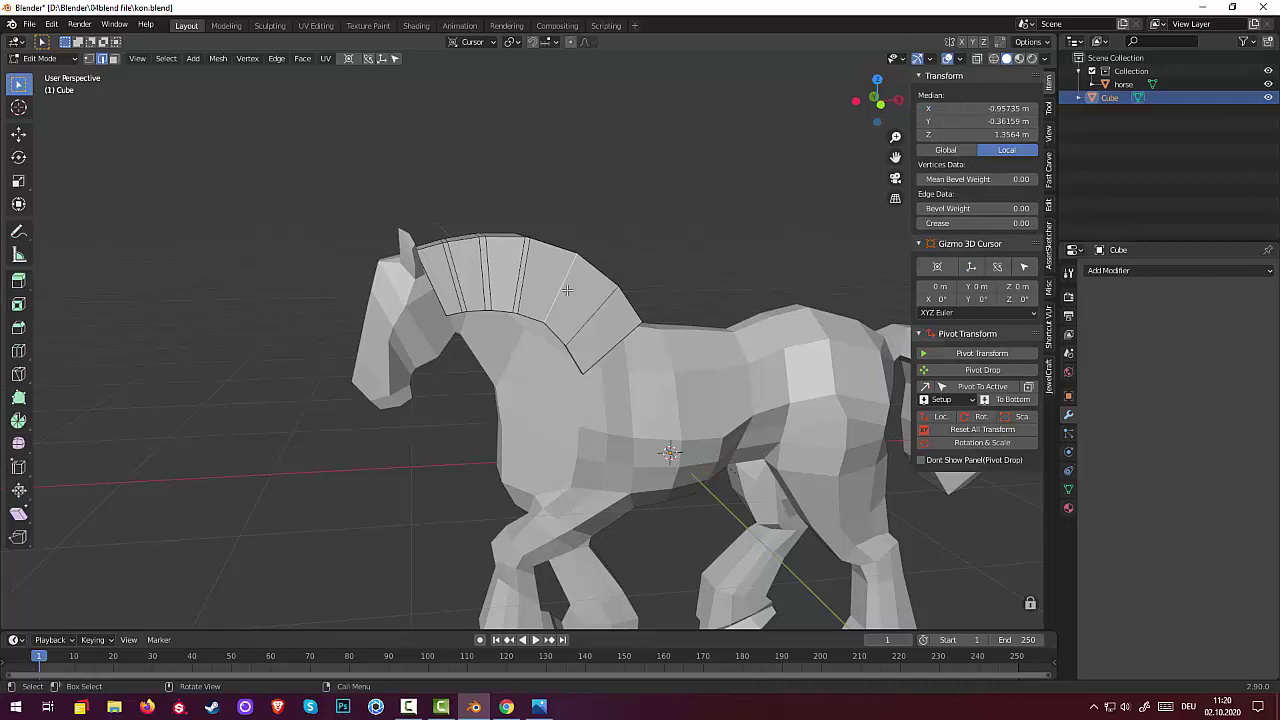
pyautogui.moveTo(651, 300)
pyautogui.mouseDown(button='middle')
pyautogui.moveTo(766, 249)
pyautogui.moveTo(705, 231)
pyautogui.moveTo(603, 331)
pyautogui.mouseUp(button='middle')
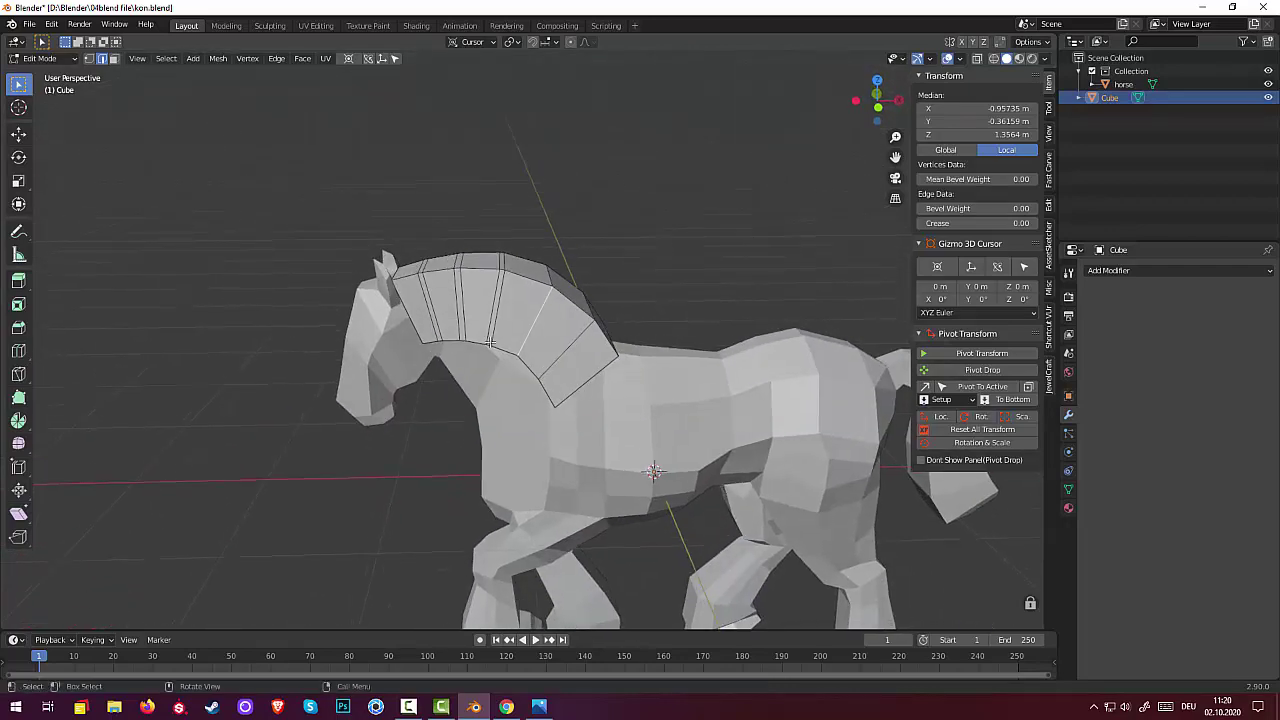
# - Bevel the next neck seam loop toward the shoulder
pyautogui.keyDown('alt'); pyautogui.click(538, 316); pyautogui.keyUp('alt')
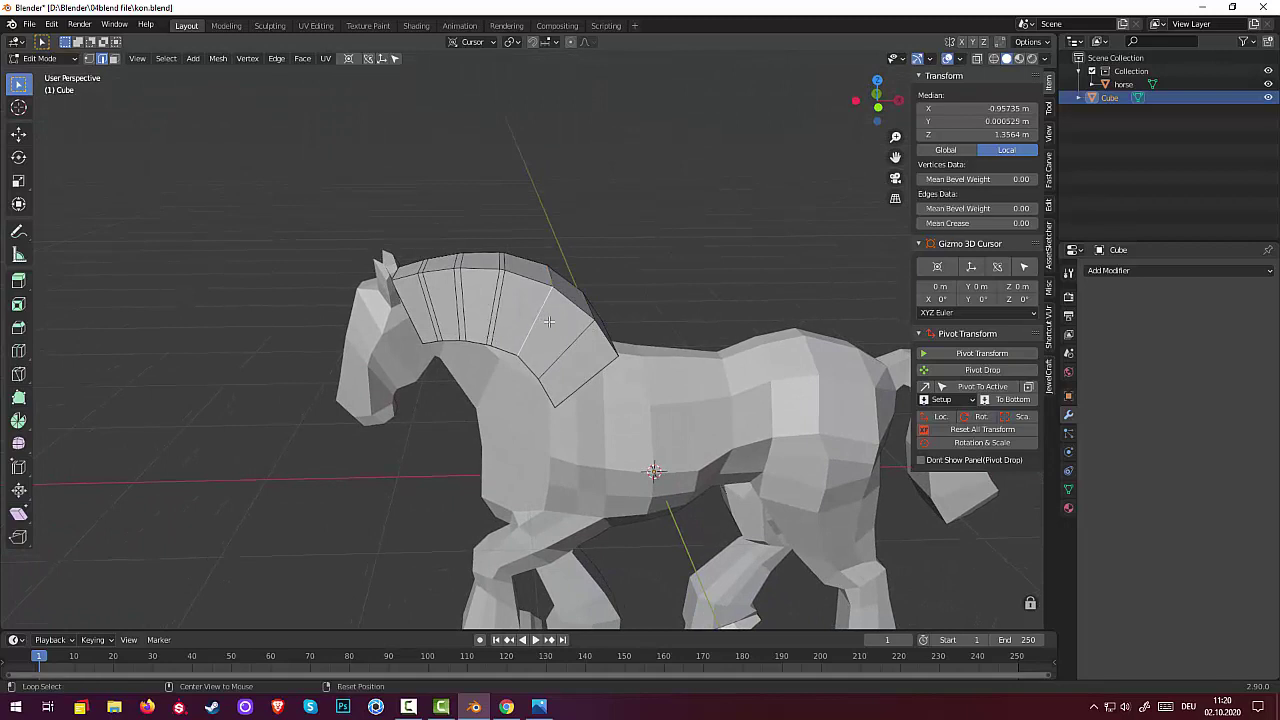
pyautogui.moveTo(549, 321); pyautogui.dragTo(563, 296, button='middle')
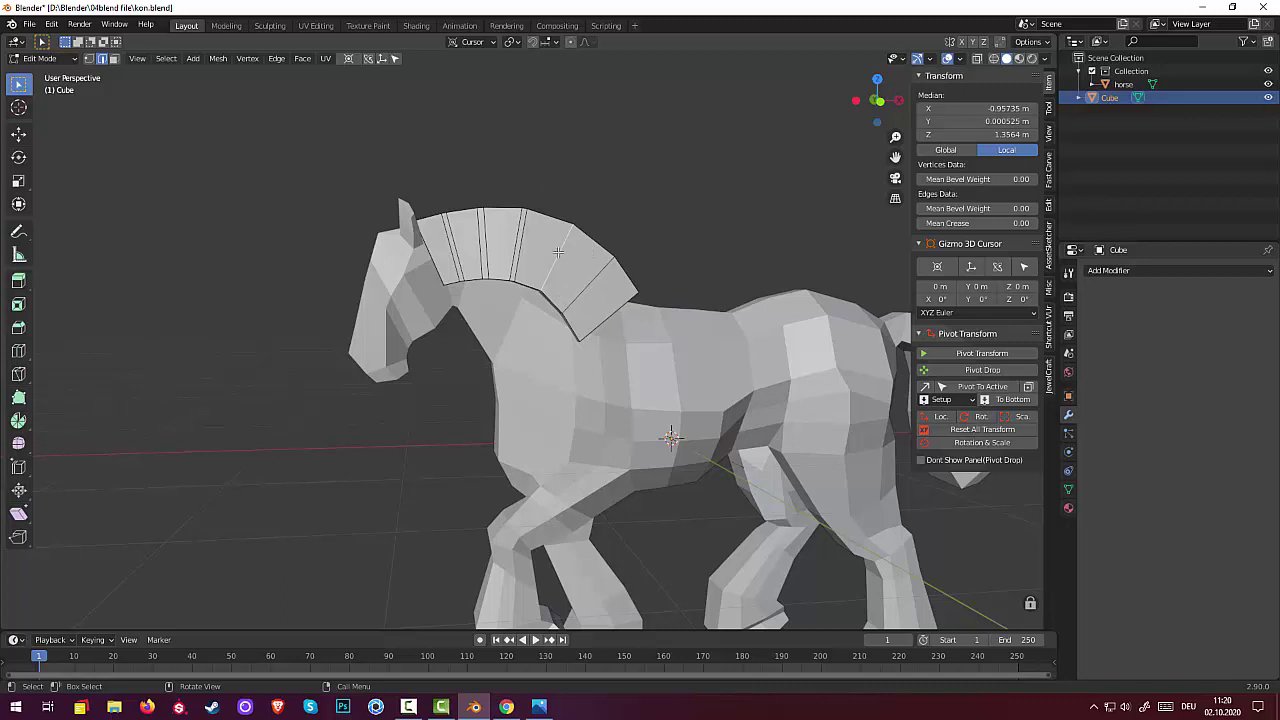
pyautogui.hotkey('ctrl', 'b')
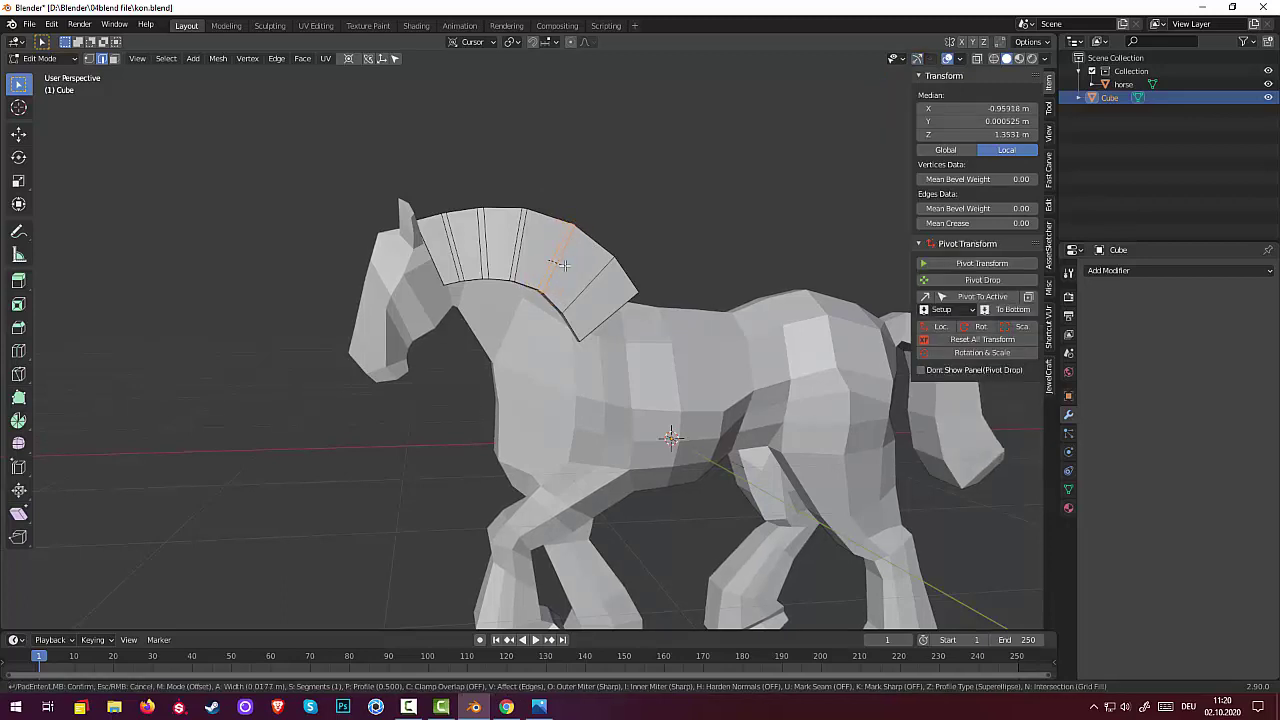
pyautogui.click(563, 264)
# - Select the shoulder seam loop and bevel it into a thin strip
pyautogui.moveTo(569, 267)
pyautogui.mouseDown(button='middle')
pyautogui.moveTo(572, 345)
pyautogui.moveTo(649, 305)
pyautogui.moveTo(605, 300)
pyautogui.mouseUp(button='middle')
pyautogui.click(610, 331)
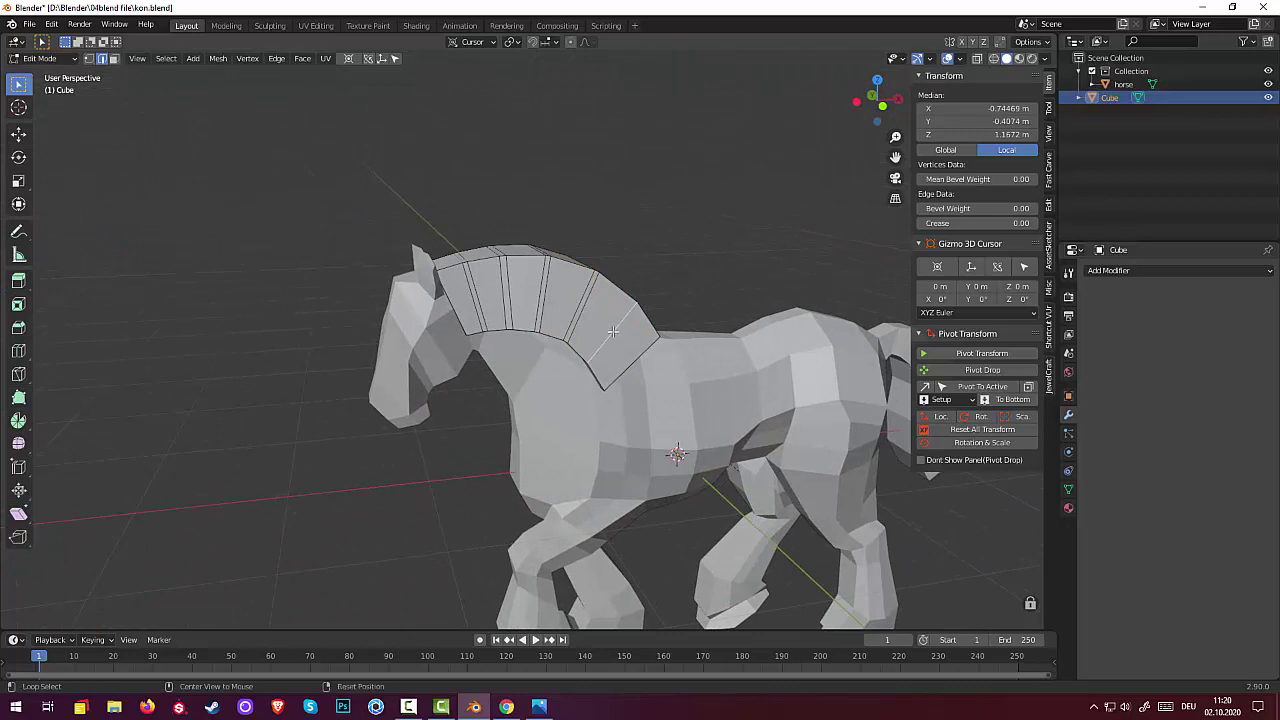
pyautogui.keyDown('alt'); pyautogui.click(612, 331); pyautogui.keyUp('alt')
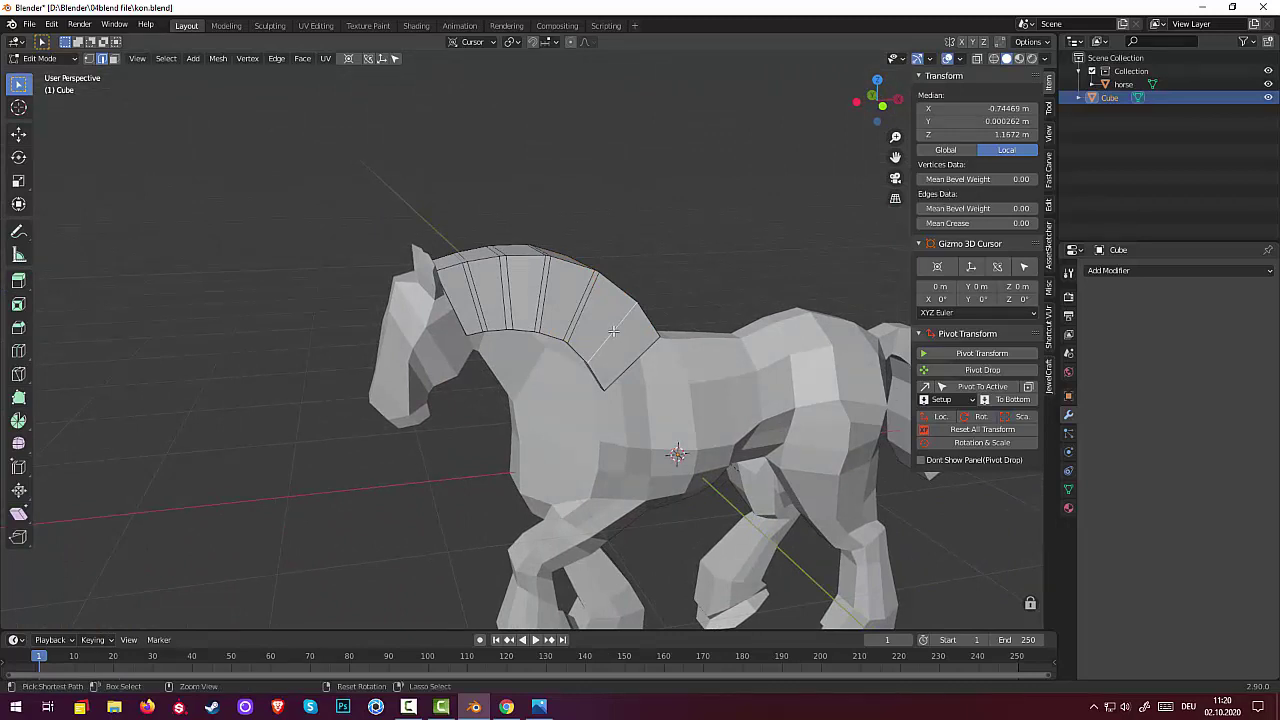
pyautogui.hotkey('ctrl', 'b')
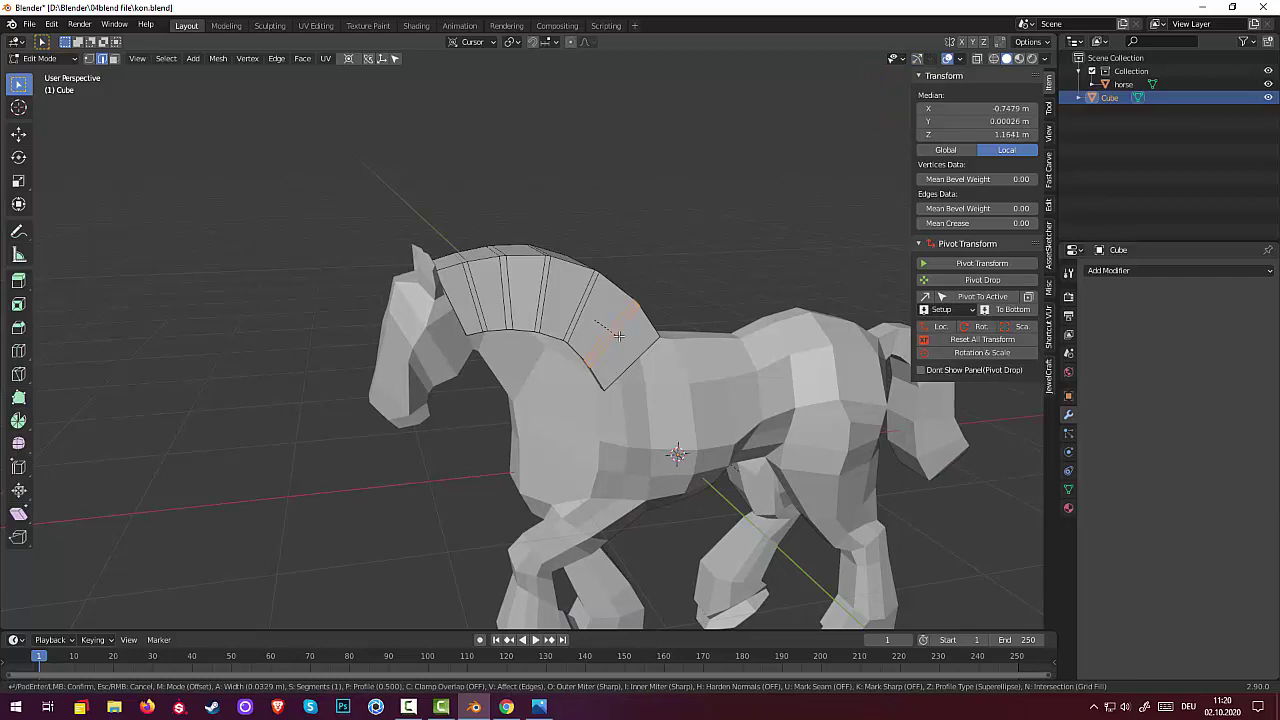
pyautogui.click(617, 334)
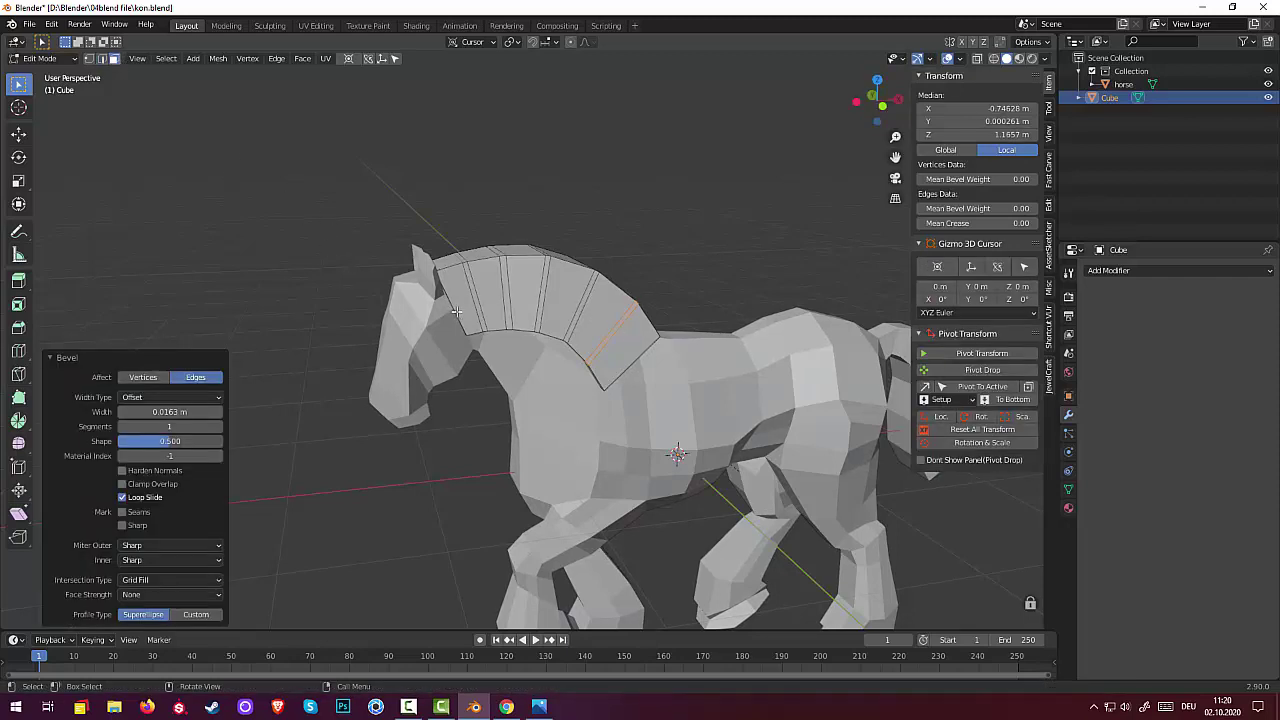
# - Select the thin bevelled strips between the neck plates
pyautogui.keyDown('alt'); pyautogui.click(478, 300); pyautogui.keyUp('alt')
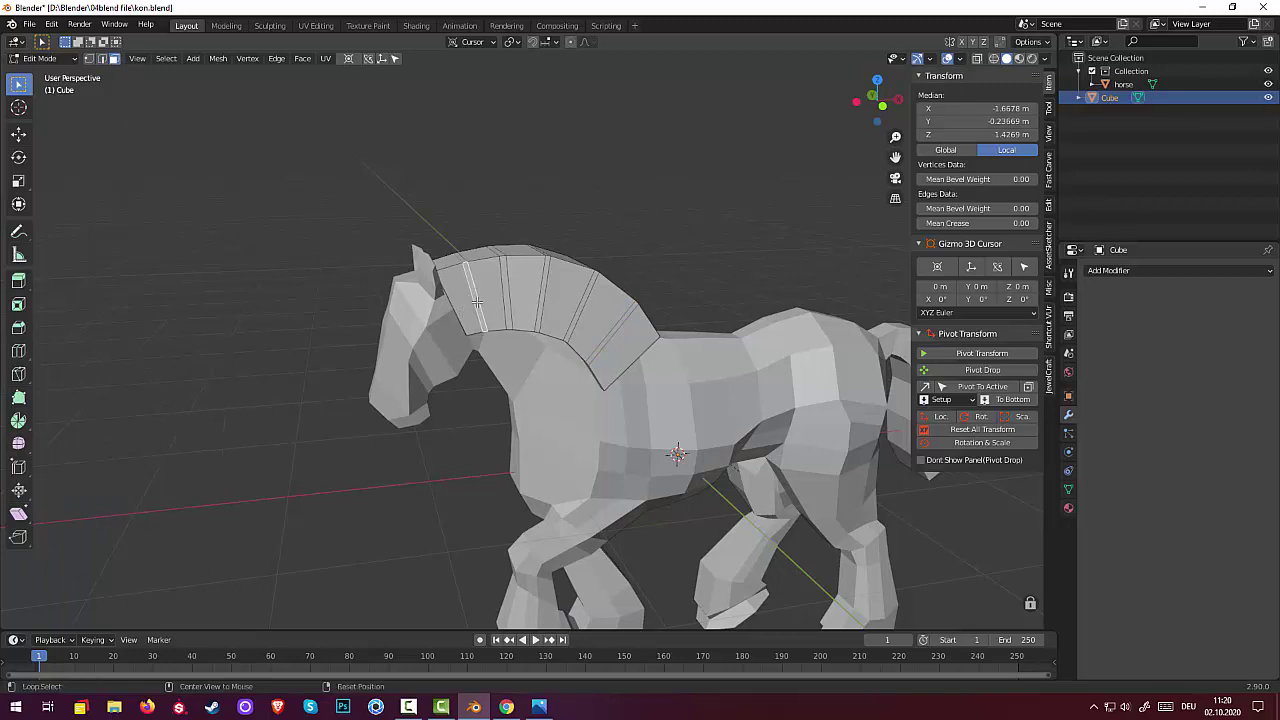
pyautogui.keyDown('alt'); pyautogui.click(478, 300); pyautogui.keyUp('alt')
pyautogui.click(463, 261)
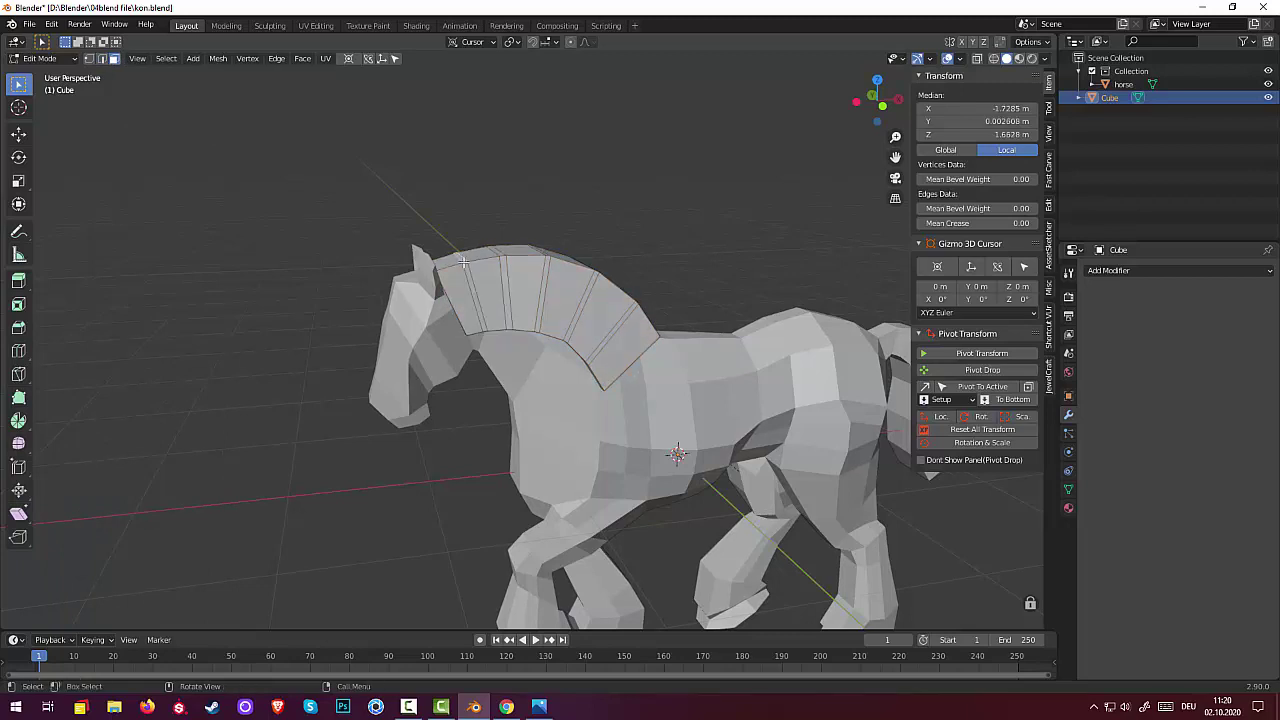
pyautogui.keyDown('shift'); pyautogui.click(467, 274); pyautogui.keyUp('shift')
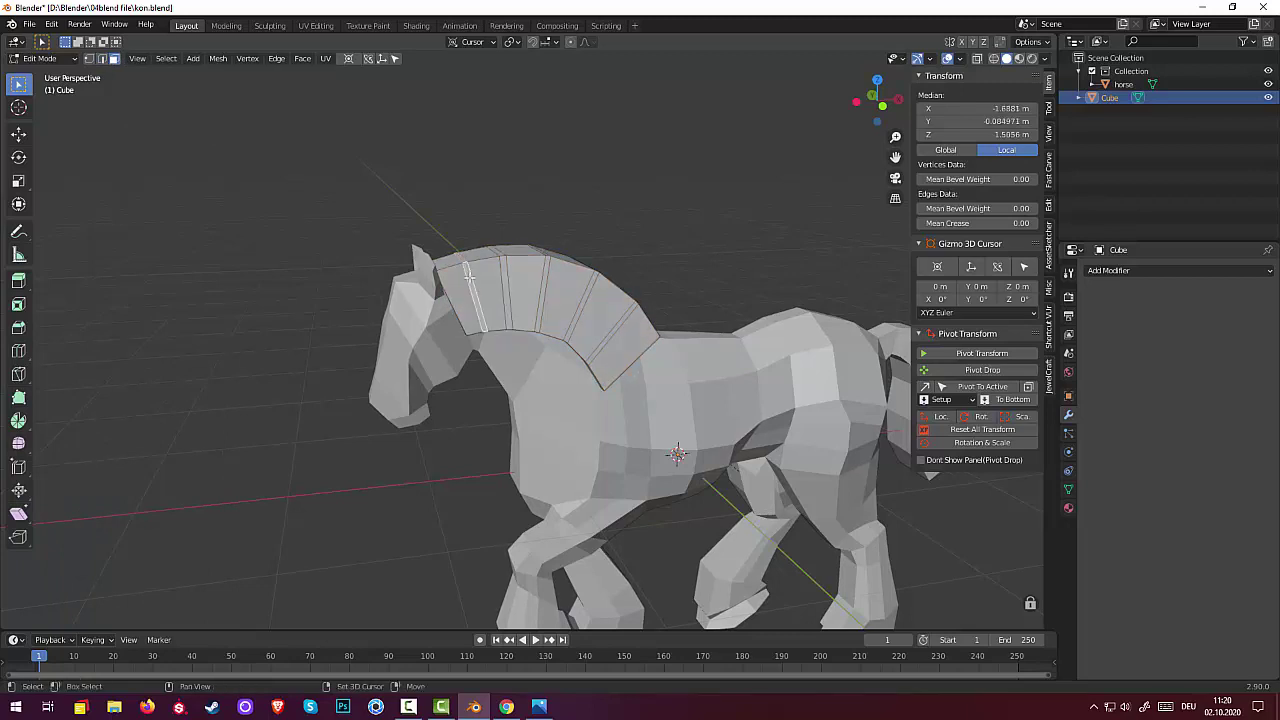
pyautogui.keyDown('shift'); pyautogui.click(468, 276); pyautogui.keyUp('shift')
pyautogui.keyDown('alt'); pyautogui.keyDown('shift'); pyautogui.click(469, 278); pyautogui.keyUp('shift'); pyautogui.keyUp('alt')
pyautogui.scroll(3, 511, 360)
# - Zoom in from above and select the first strip loops between the neck plates
pyautogui.moveTo(511, 360)
pyautogui.mouseDown(button='middle')
pyautogui.moveTo(523, 300)
pyautogui.moveTo(531, 354)
pyautogui.moveTo(505, 440)
pyautogui.mouseUp(button='middle')
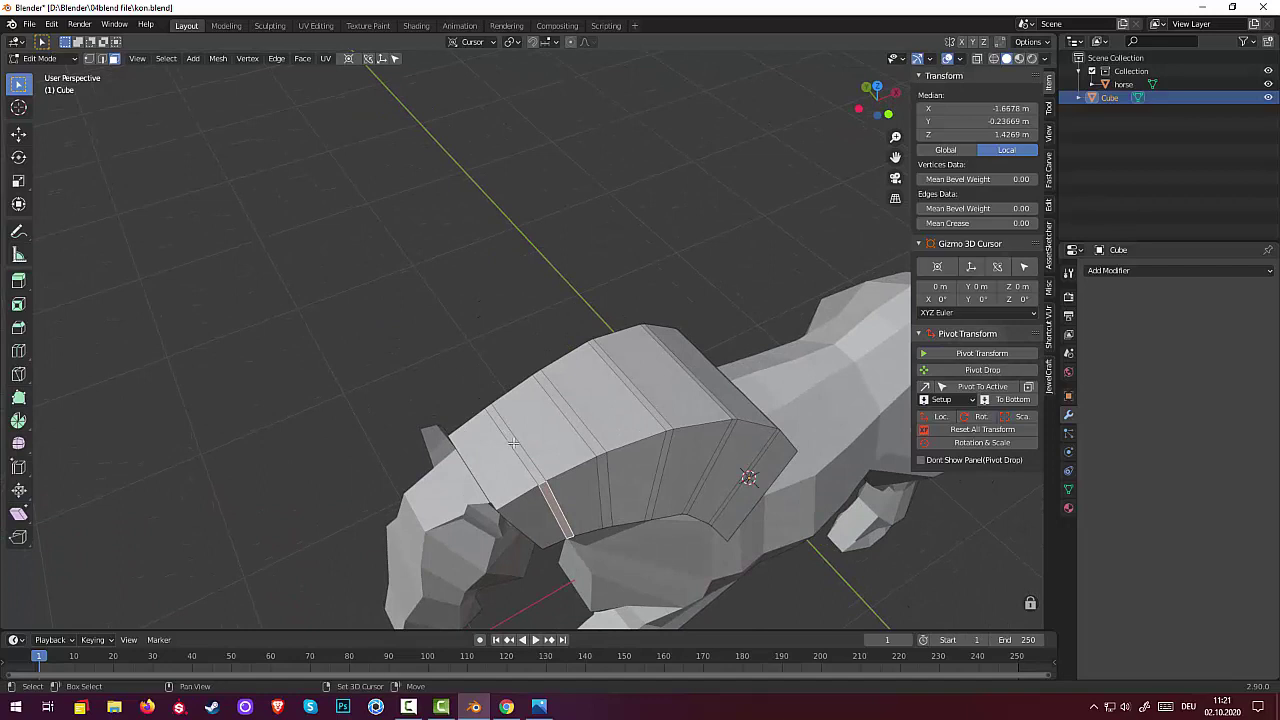
pyautogui.keyDown('alt'); pyautogui.keyDown('shift'); pyautogui.click(513, 443); pyautogui.keyUp('shift'); pyautogui.keyUp('alt')
pyautogui.keyDown('alt'); pyautogui.keyDown('shift'); pyautogui.click(568, 413); pyautogui.keyUp('shift'); pyautogui.keyUp('alt')
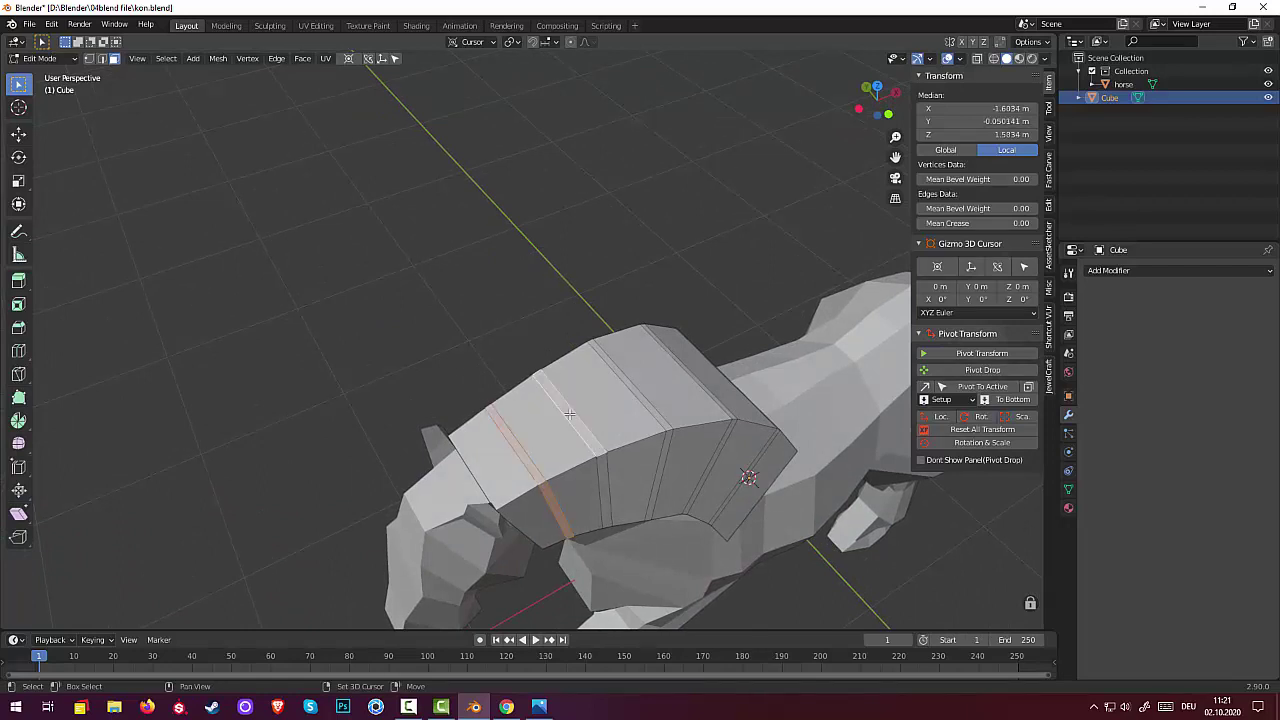
pyautogui.keyDown('alt'); pyautogui.keyDown('shift'); pyautogui.click(568, 413); pyautogui.keyUp('shift'); pyautogui.keyUp('alt')
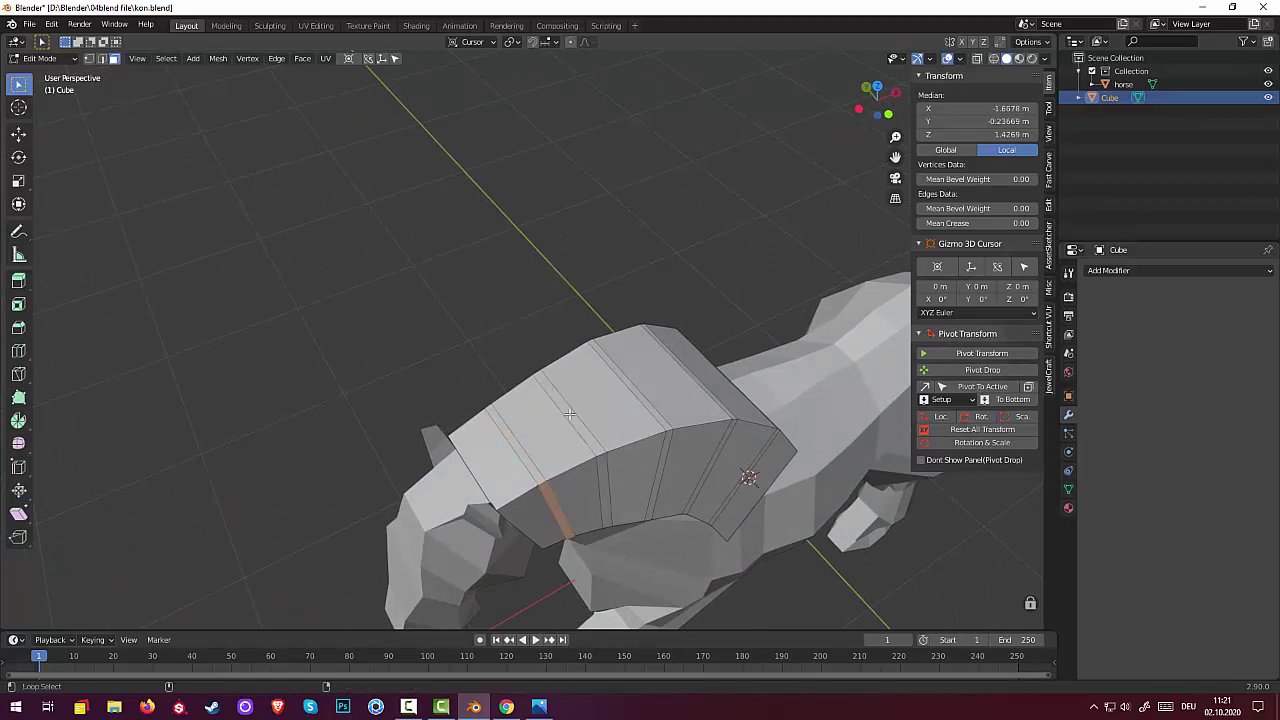
pyautogui.keyDown('ctrl'); pyautogui.click(603, 462); pyautogui.keyUp('ctrl')
pyautogui.keyDown('alt'); pyautogui.click(632, 458); pyautogui.keyUp('alt')
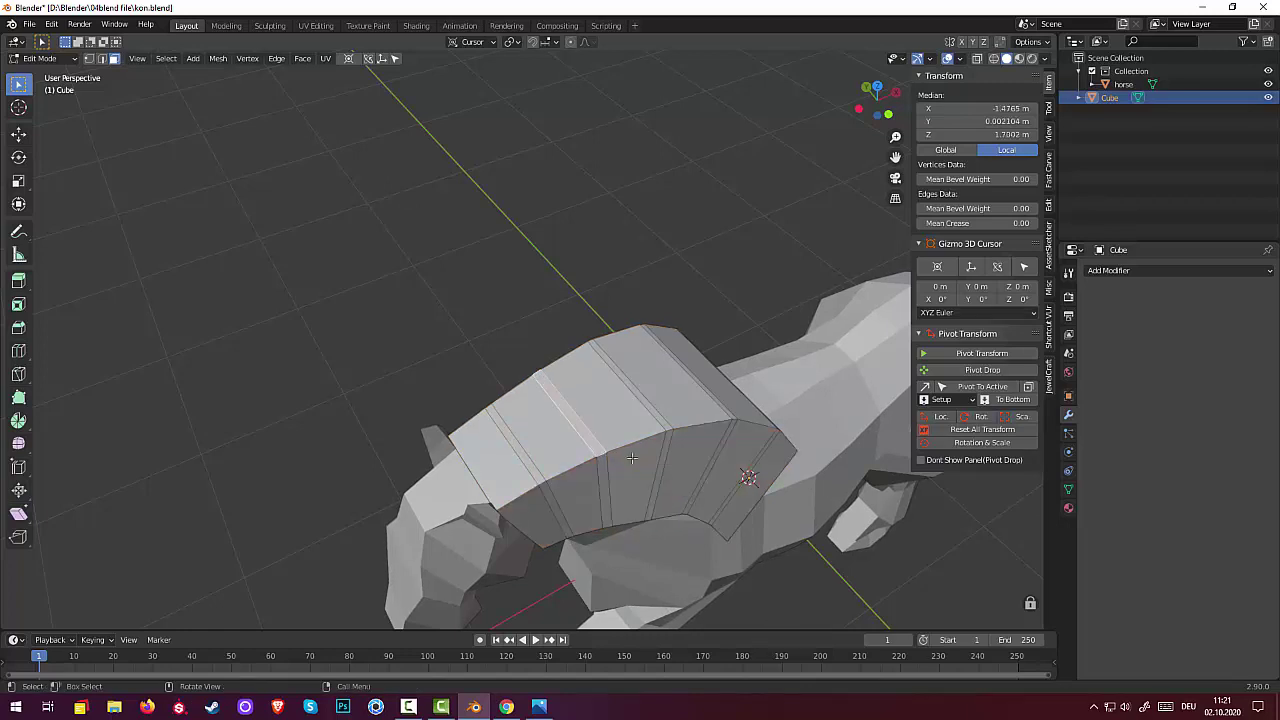
pyautogui.keyDown('alt'); pyautogui.keyDown('shift'); pyautogui.click(600, 457); pyautogui.keyUp('shift'); pyautogui.keyUp('alt')
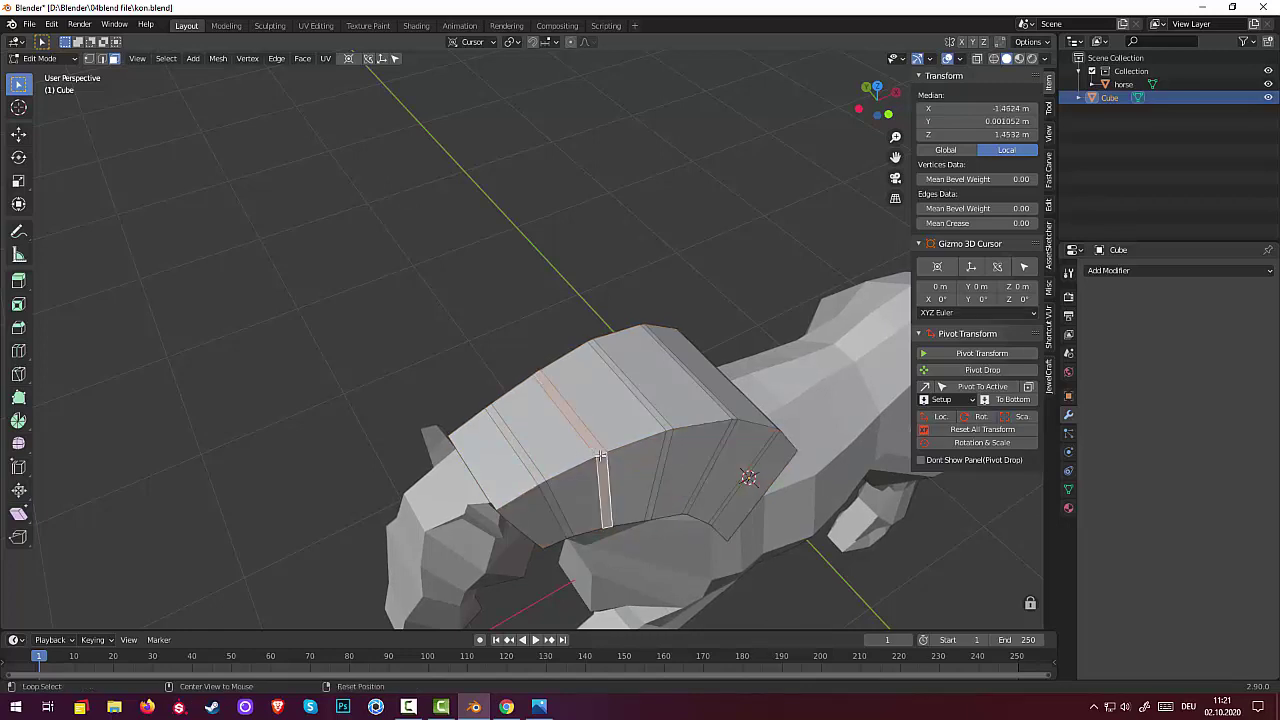
pyautogui.keyDown('alt'); pyautogui.keyDown('shift'); pyautogui.click(539, 481); pyautogui.keyUp('shift'); pyautogui.keyUp('alt')
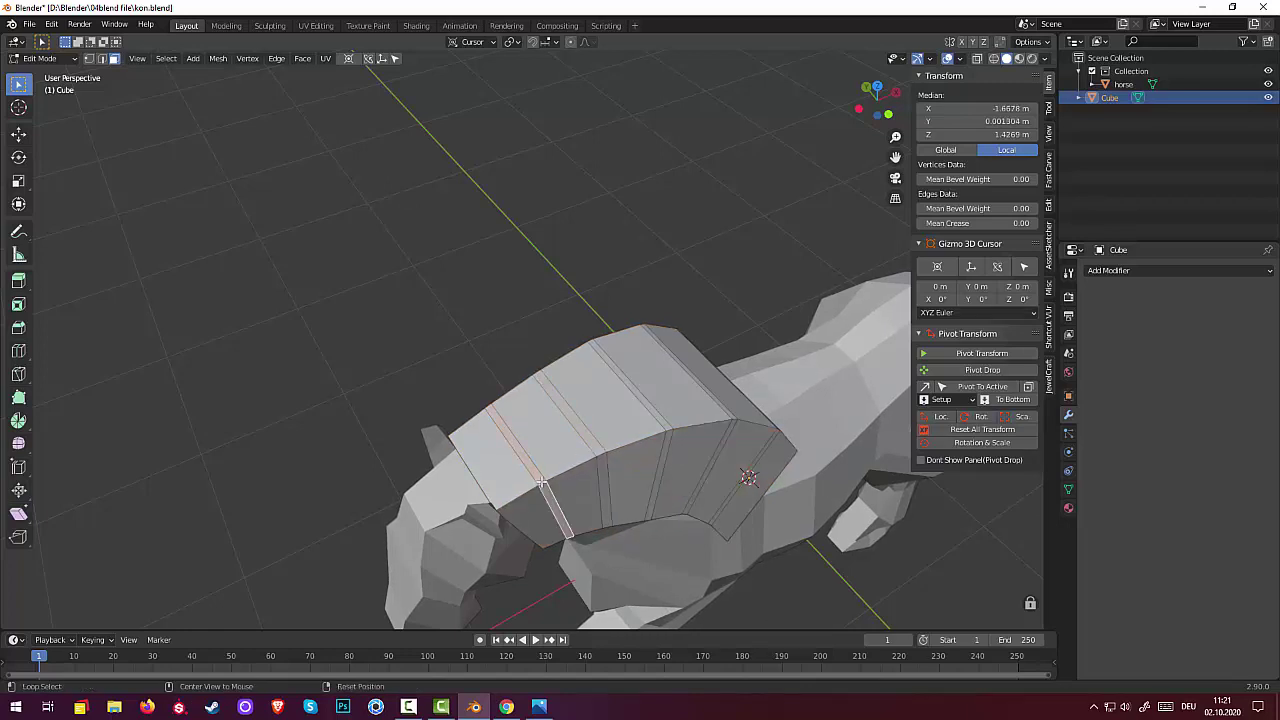
# - From an angled side view, add the remaining plate gap loops to the selection
pyautogui.press('ctrl+KP_3')
pyautogui.moveTo(743, 461)
pyautogui.mouseDown(button='middle')
pyautogui.moveTo(612, 484)
pyautogui.moveTo(497, 474)
pyautogui.mouseUp(button='middle')
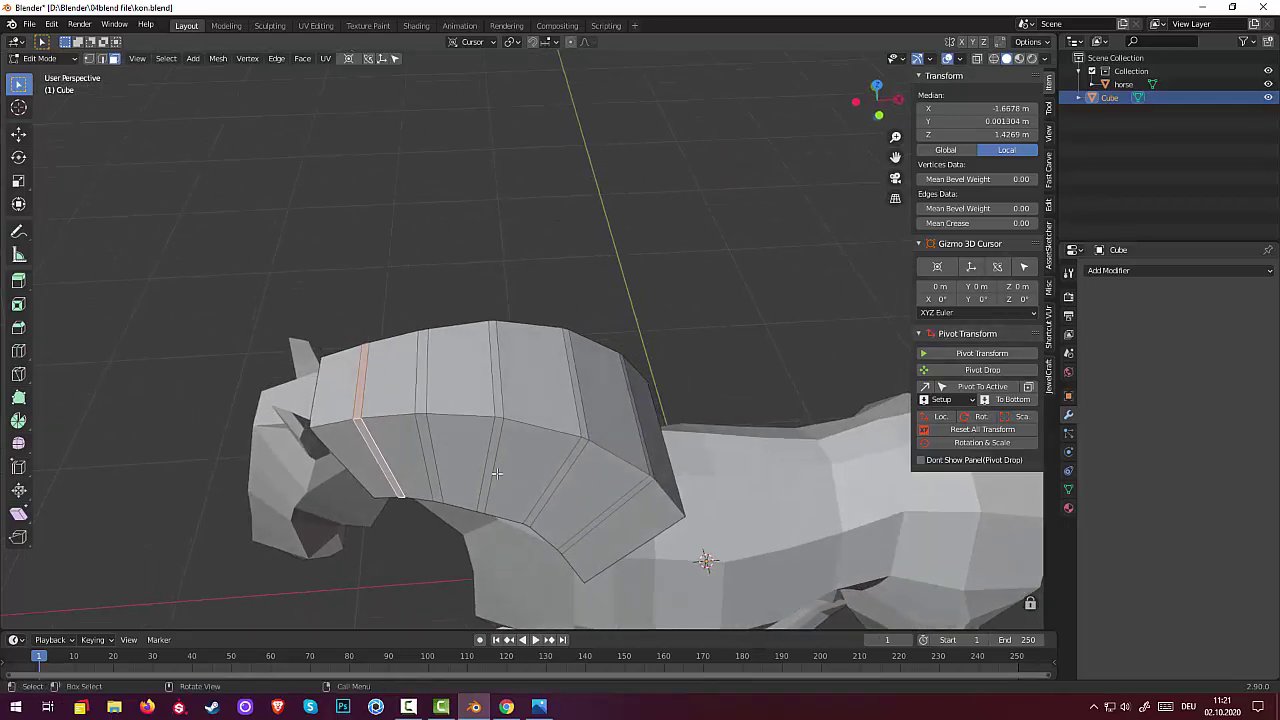
pyautogui.keyDown('alt'); pyautogui.keyDown('shift'); pyautogui.click(421, 415); pyautogui.keyUp('shift'); pyautogui.keyUp('alt')
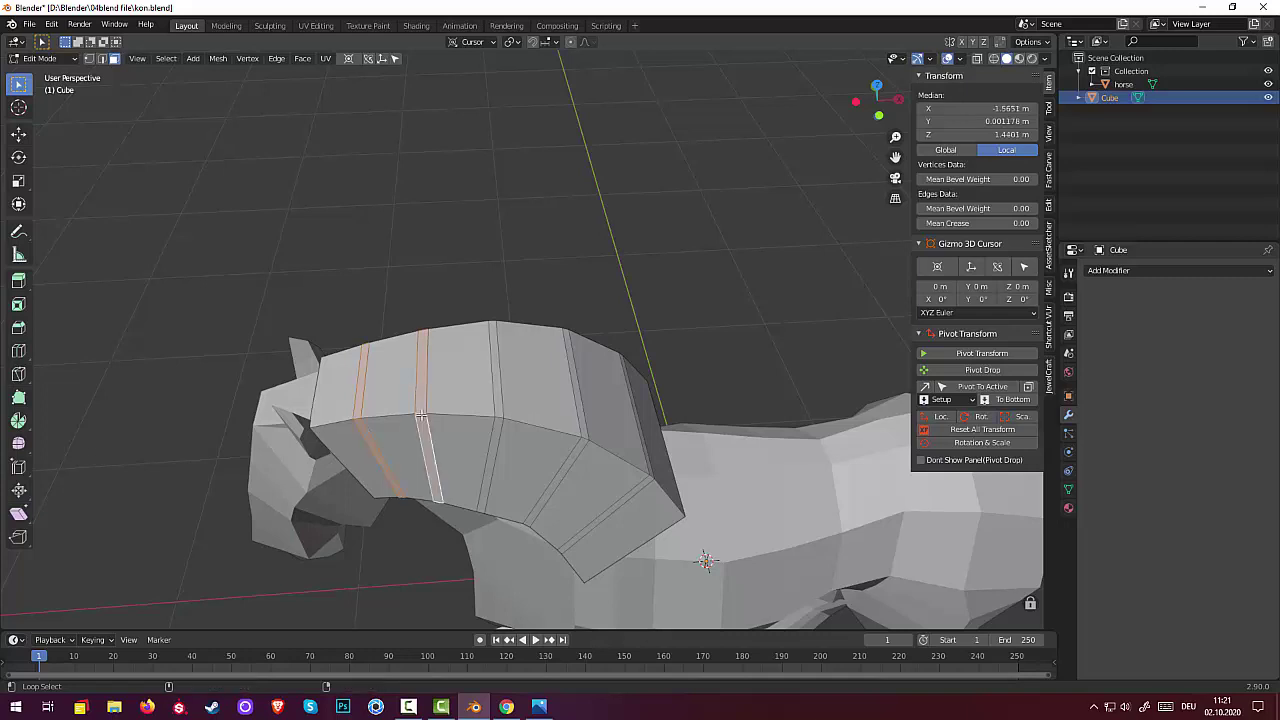
pyautogui.keyDown('alt'); pyautogui.keyDown('shift'); pyautogui.click(498, 416); pyautogui.keyUp('shift'); pyautogui.keyUp('alt')
pyautogui.keyDown('alt'); pyautogui.keyDown('shift'); pyautogui.click(585, 441); pyautogui.keyUp('shift'); pyautogui.keyUp('alt')
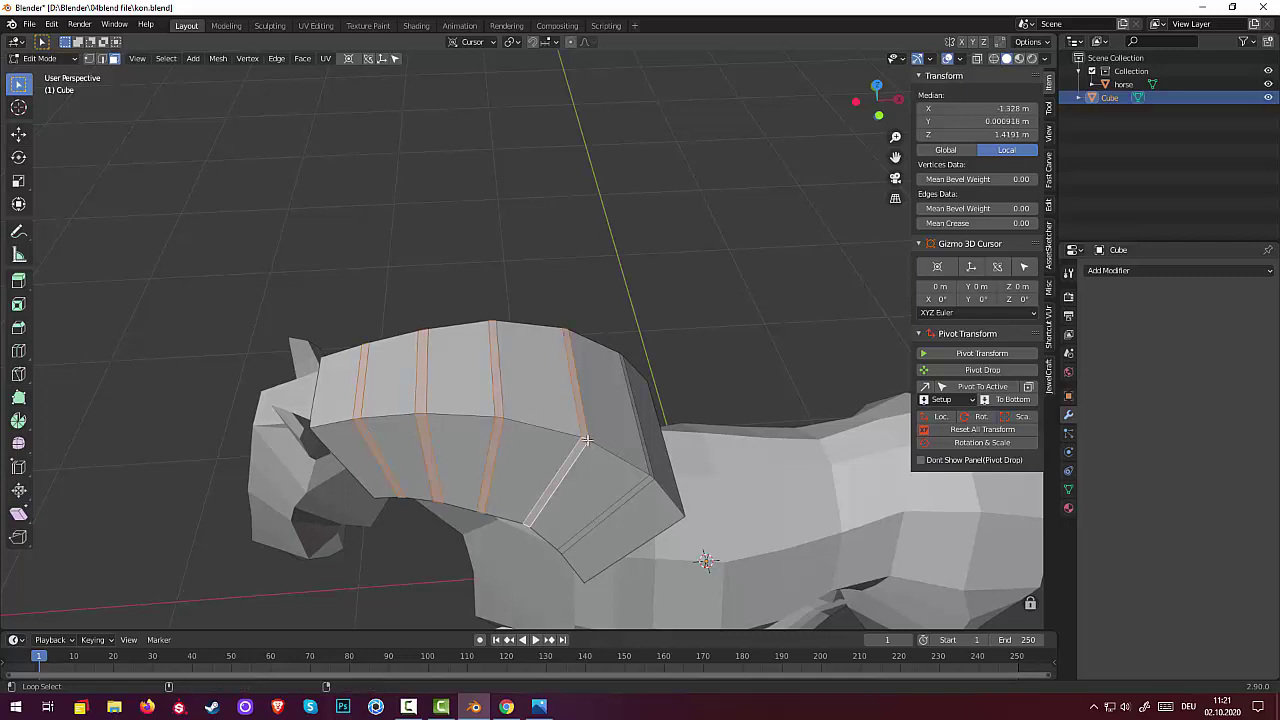
pyautogui.keyDown('alt'); pyautogui.keyDown('shift'); pyautogui.click(649, 478); pyautogui.keyUp('shift'); pyautogui.keyUp('alt')
pyautogui.moveTo(667, 472)
pyautogui.mouseDown(button='middle')
pyautogui.moveTo(790, 356)
pyautogui.moveTo(655, 405)
pyautogui.mouseUp(button='middle')
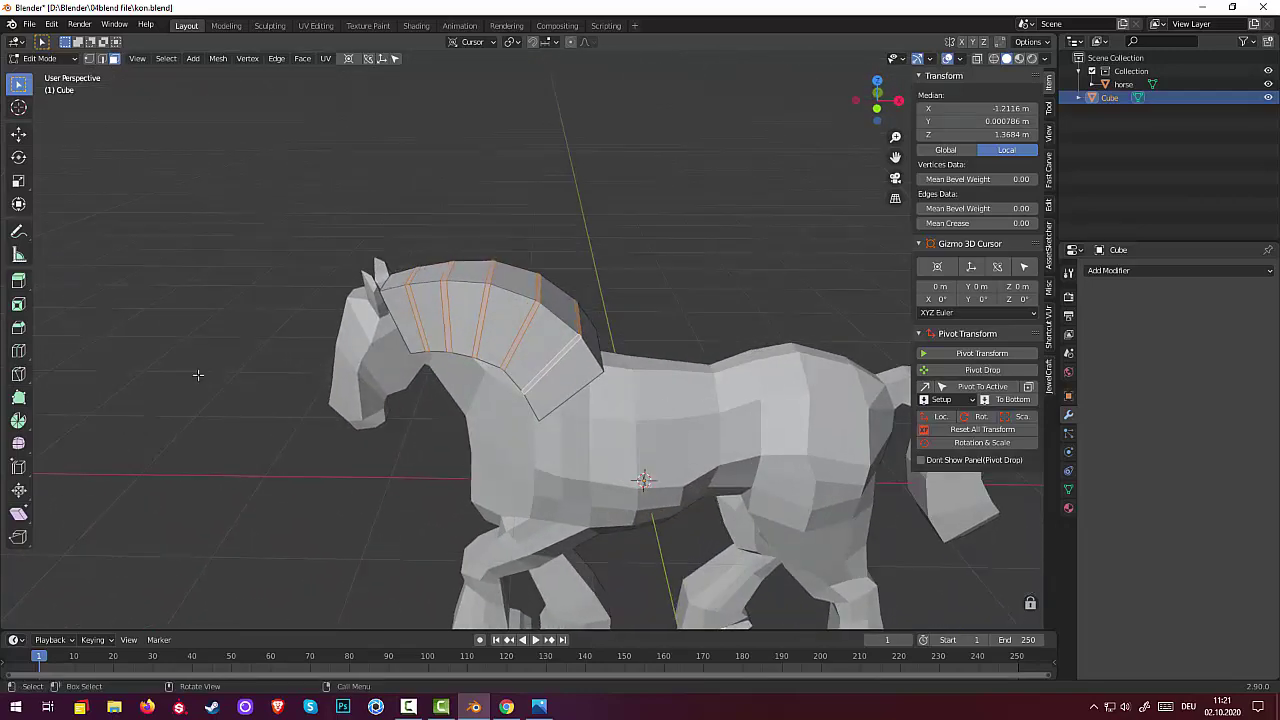
pyautogui.click(19, 309)
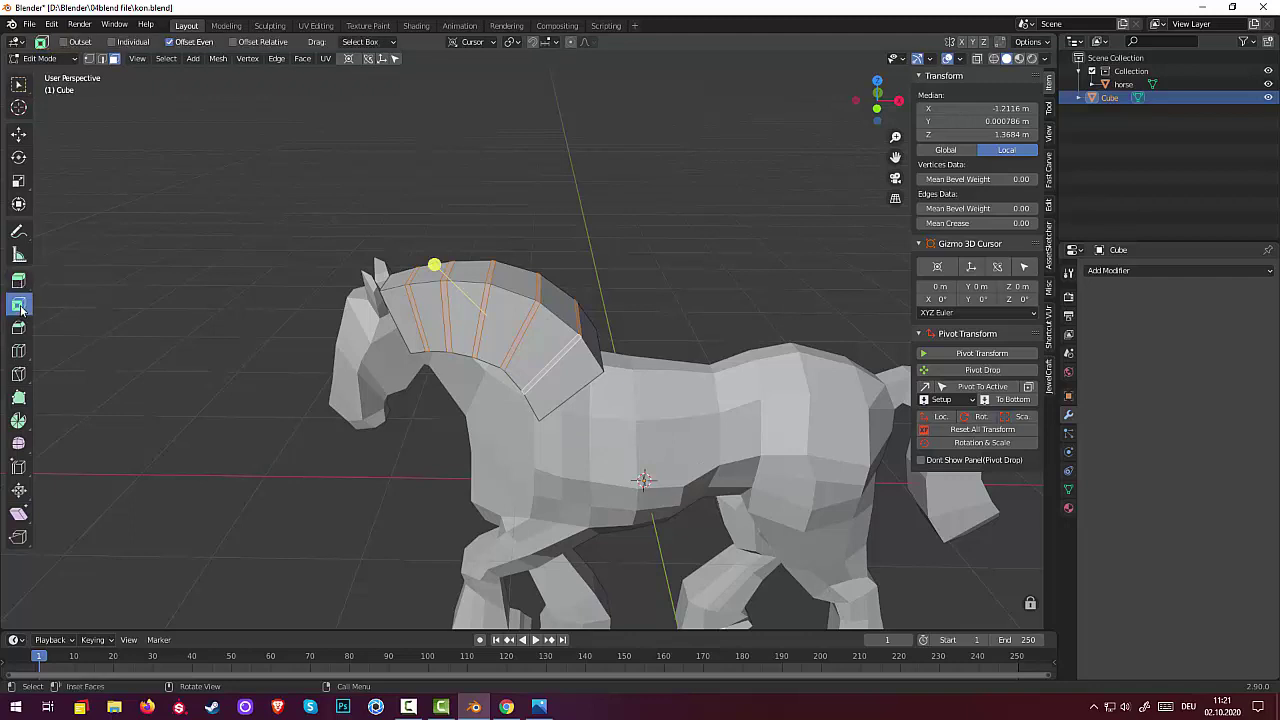
# - Extrude the gap strips along their normals by about -0.067 to recess them as grooves
pyautogui.click(21, 286)
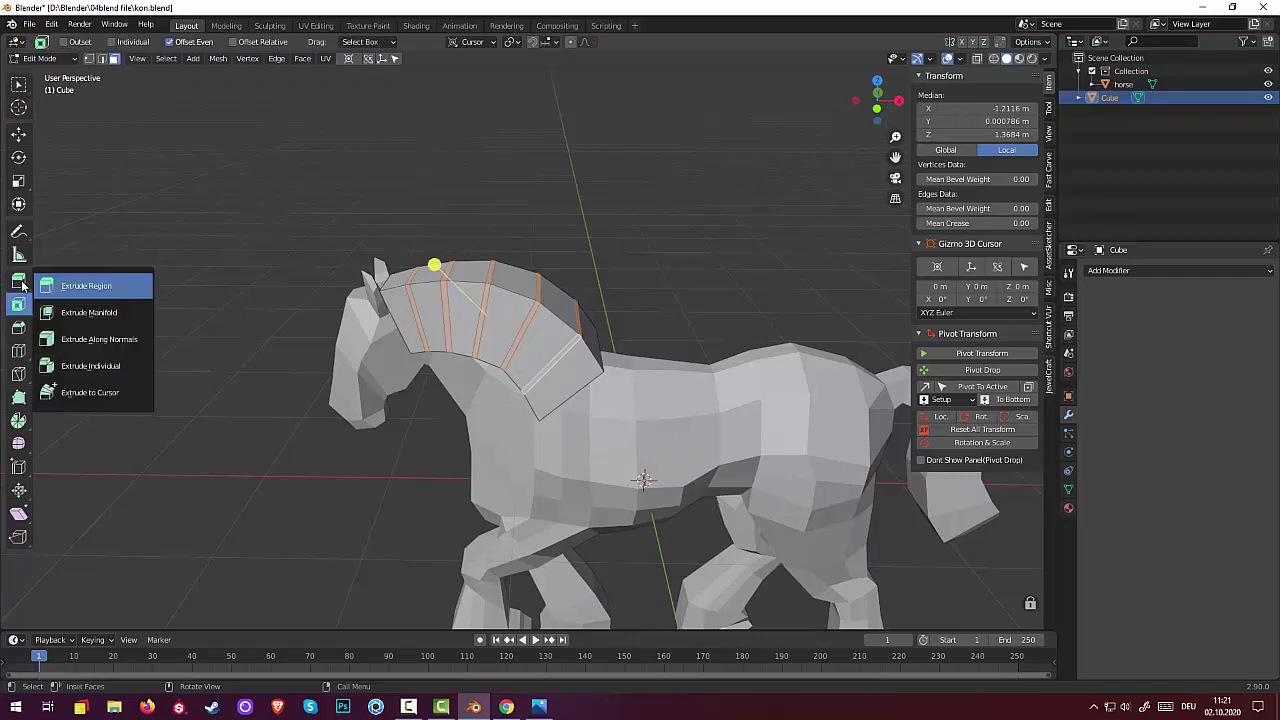
pyautogui.click(121, 338)
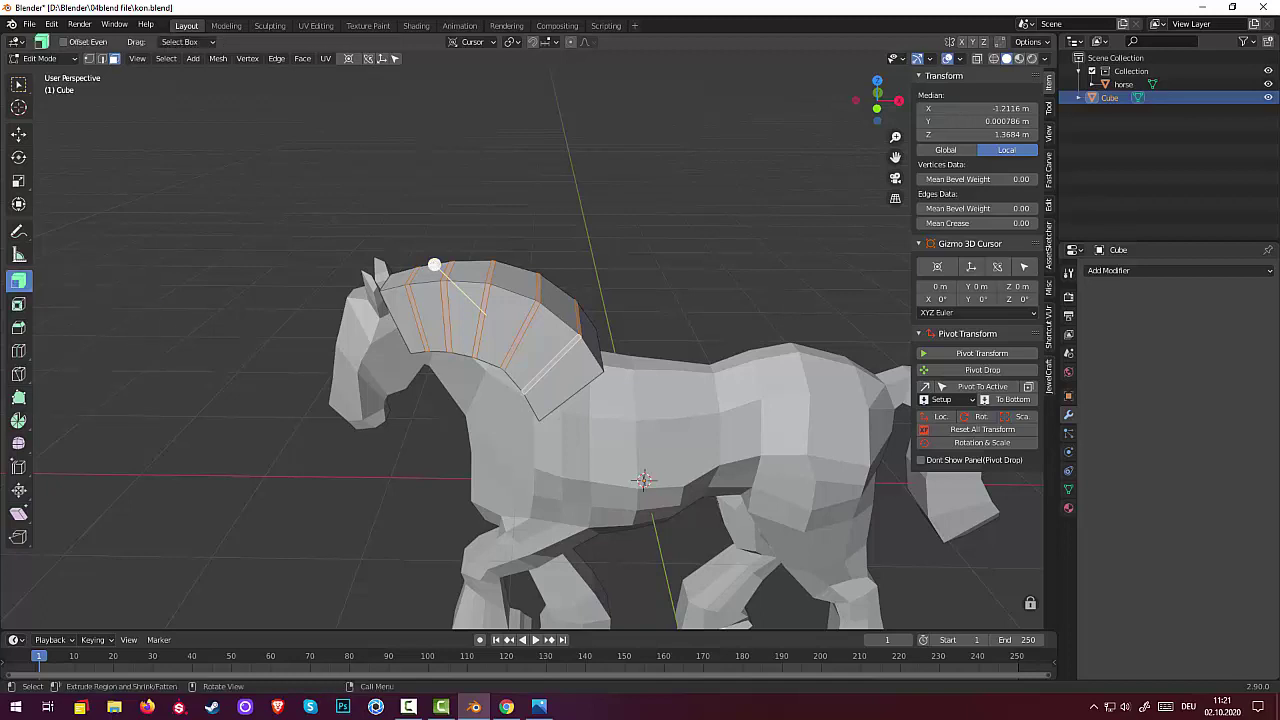
pyautogui.moveTo(434, 264); pyautogui.dragTo(437, 272)
pyautogui.click(414, 203)
pyautogui.moveTo(663, 257)
pyautogui.mouseDown(button='middle')
pyautogui.moveTo(723, 209)
pyautogui.moveTo(897, 242)
pyautogui.moveTo(797, 114)
pyautogui.moveTo(674, 241)
pyautogui.mouseUp(button='middle')
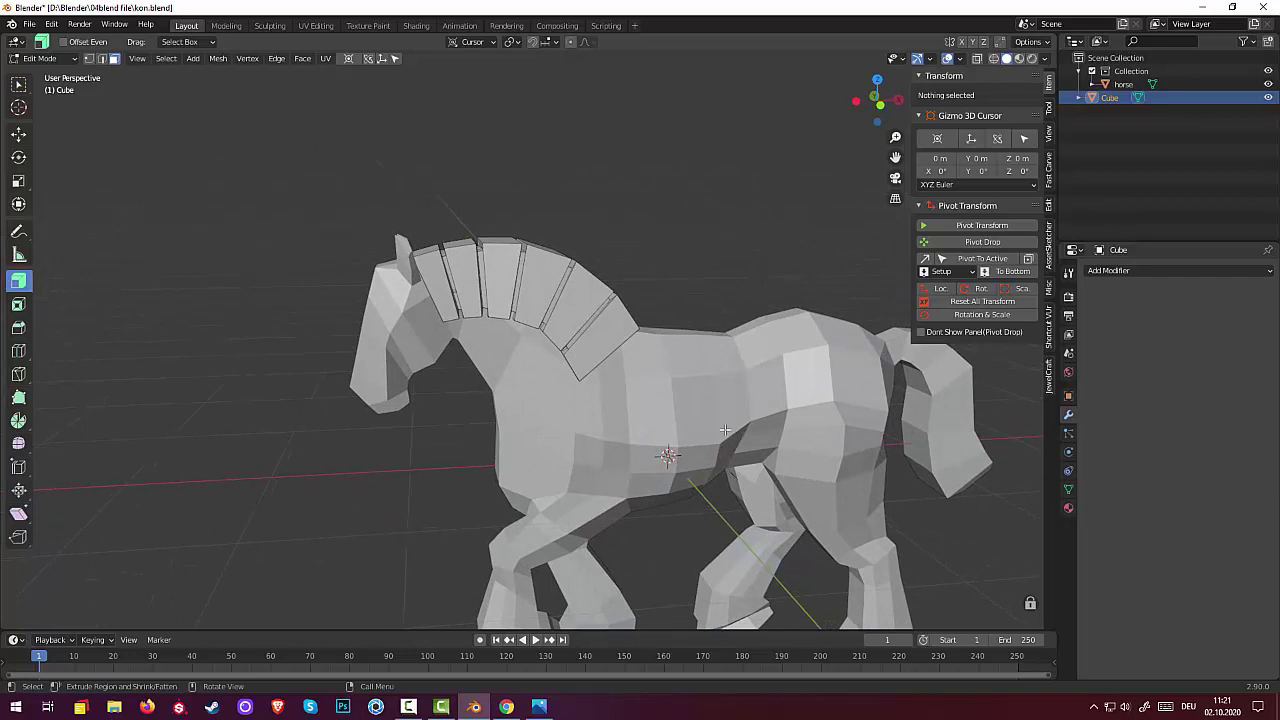
# - Add a UV sphere with 8 segments and 8 rings, replacing an accidental circle
pyautogui.moveTo(570, 402); pyautogui.dragTo(565, 396, button='middle')
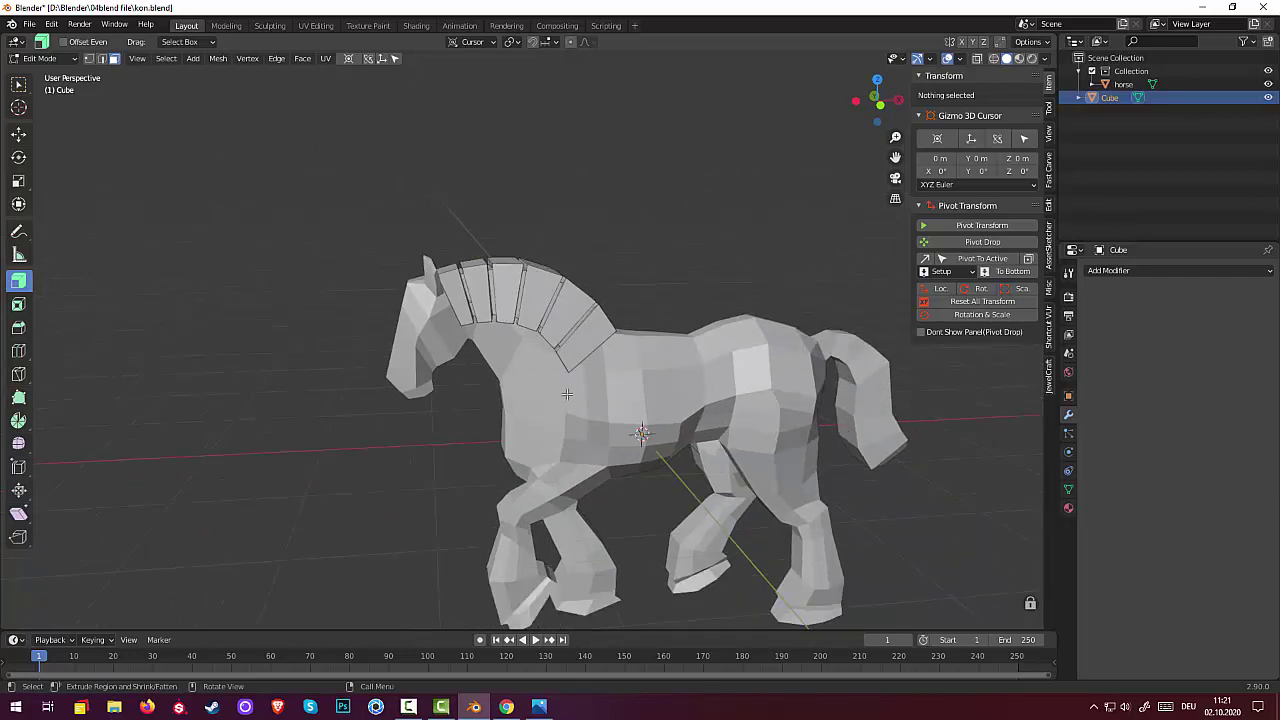
pyautogui.hotkey('shift', 'a')
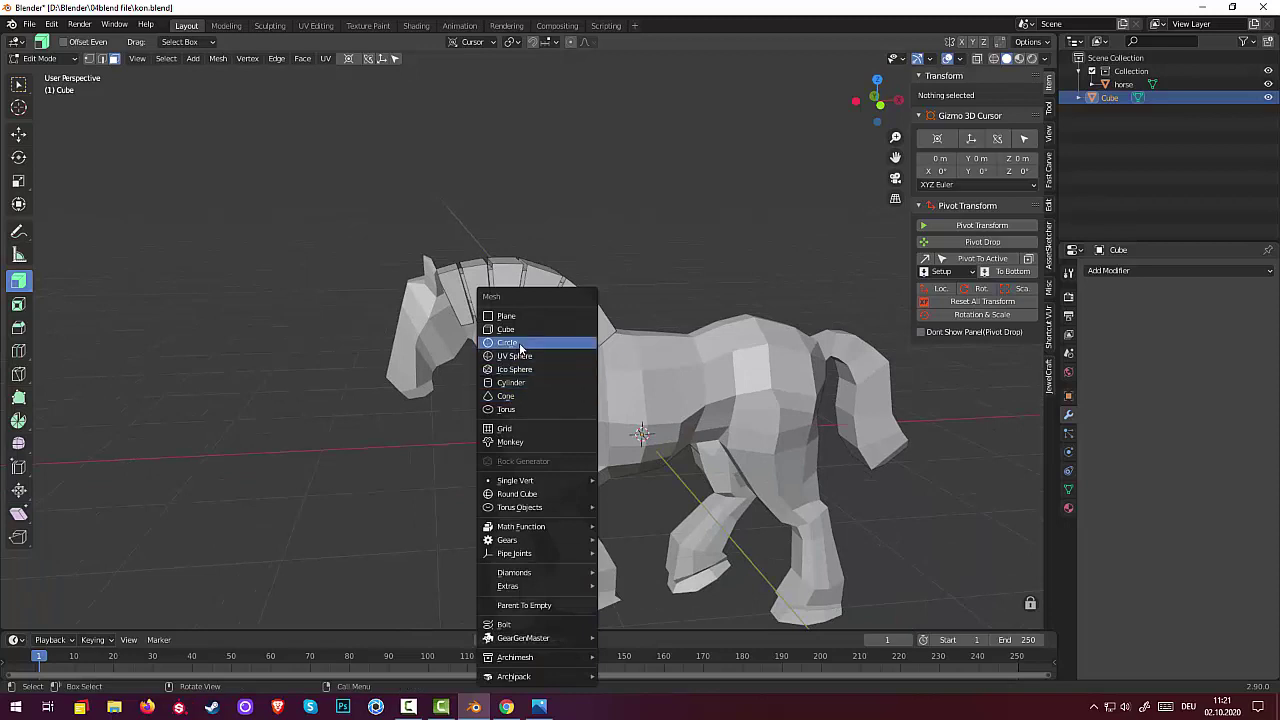
pyautogui.click(520, 343)
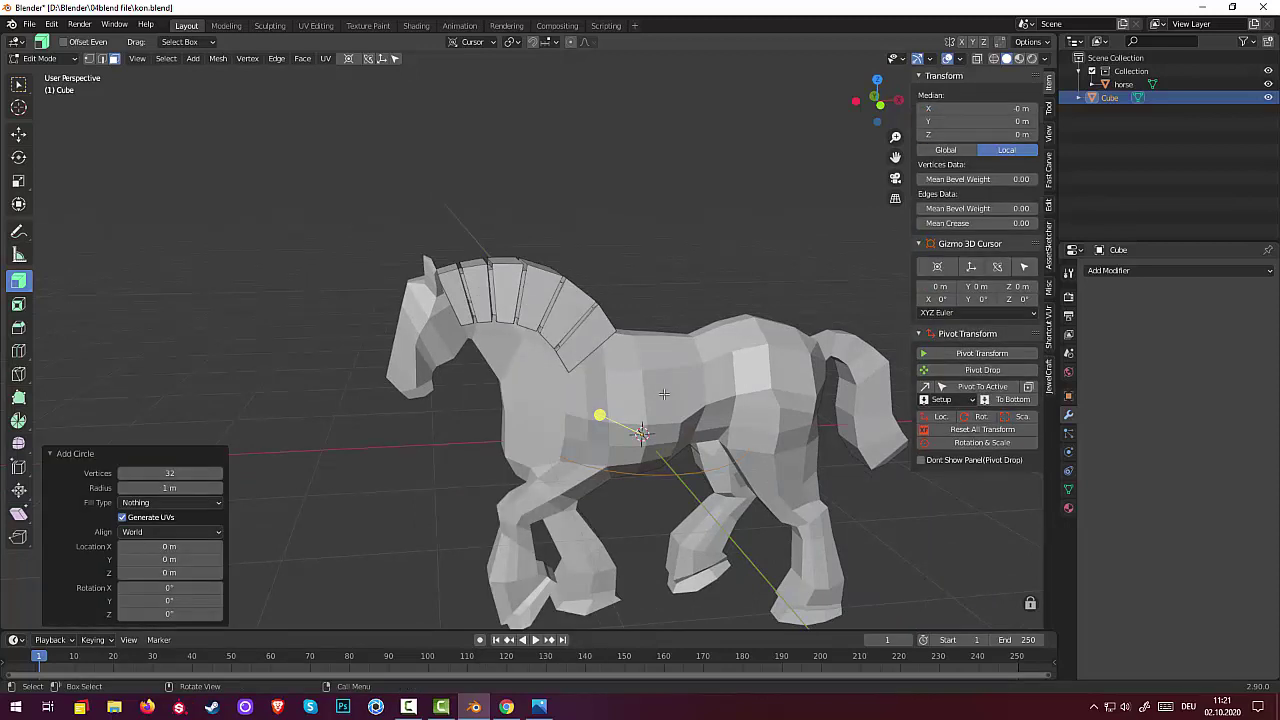
pyautogui.hotkey('ctrl', 'z')
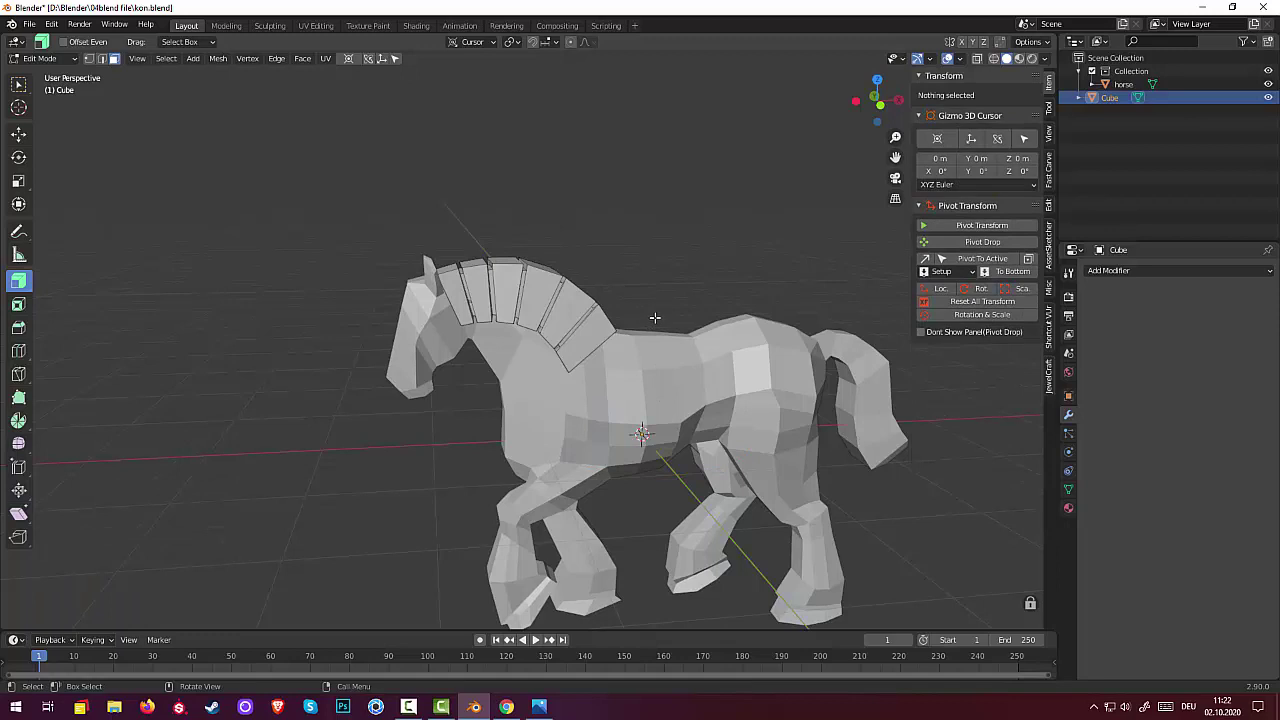
pyautogui.hotkey('shift', 'a')
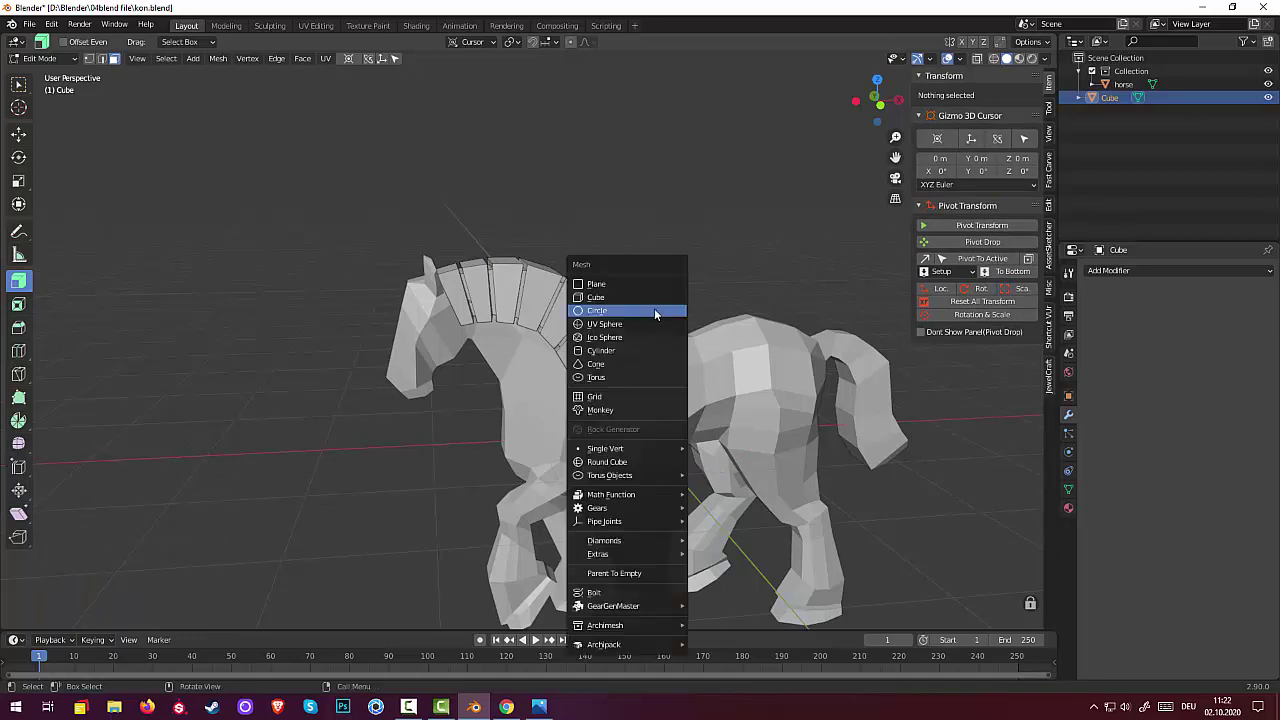
pyautogui.click(604, 324)
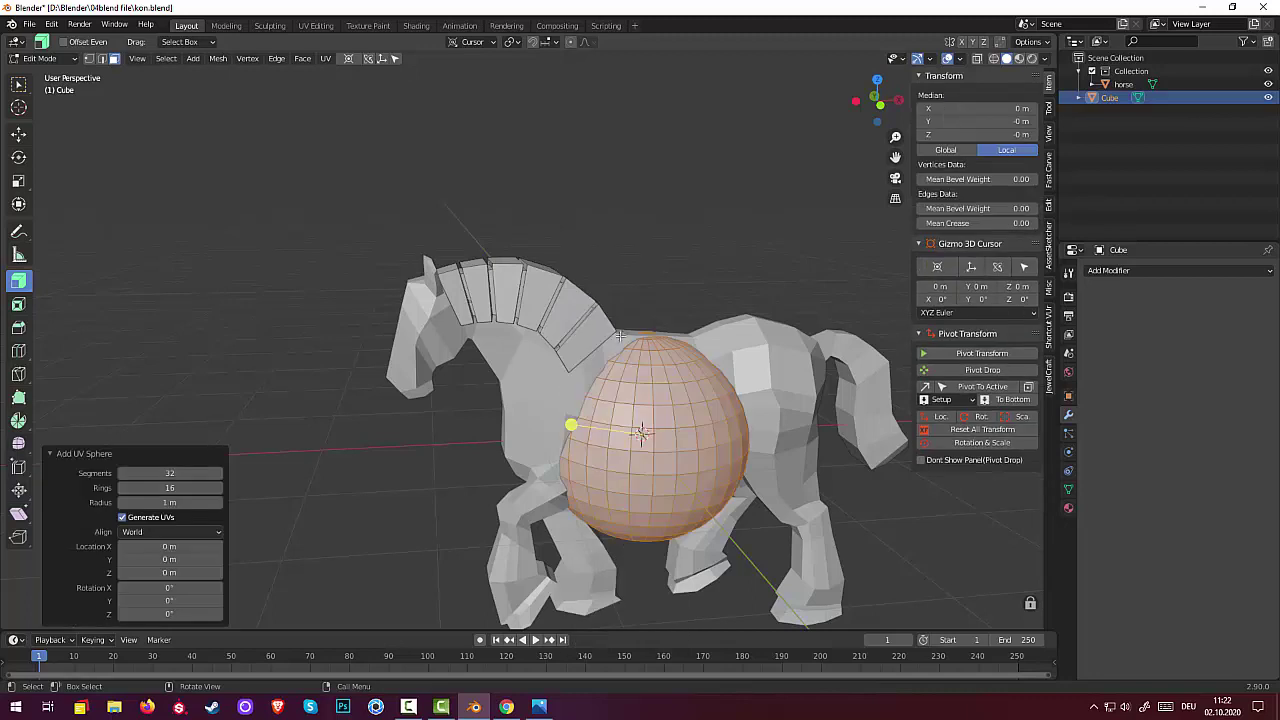
pyautogui.moveTo(170, 473); pyautogui.dragTo(140, 473)
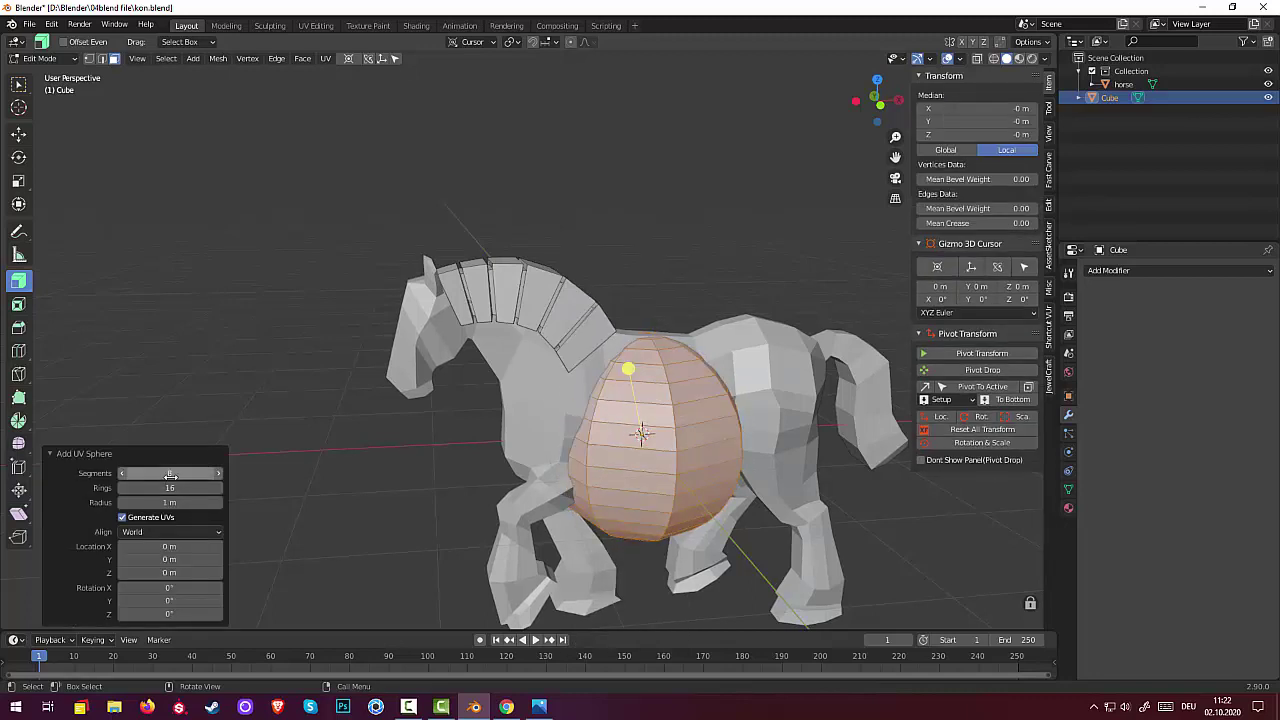
pyautogui.click(122, 487)
pyautogui.moveTo(122, 487); pyautogui.dragTo(90, 487)
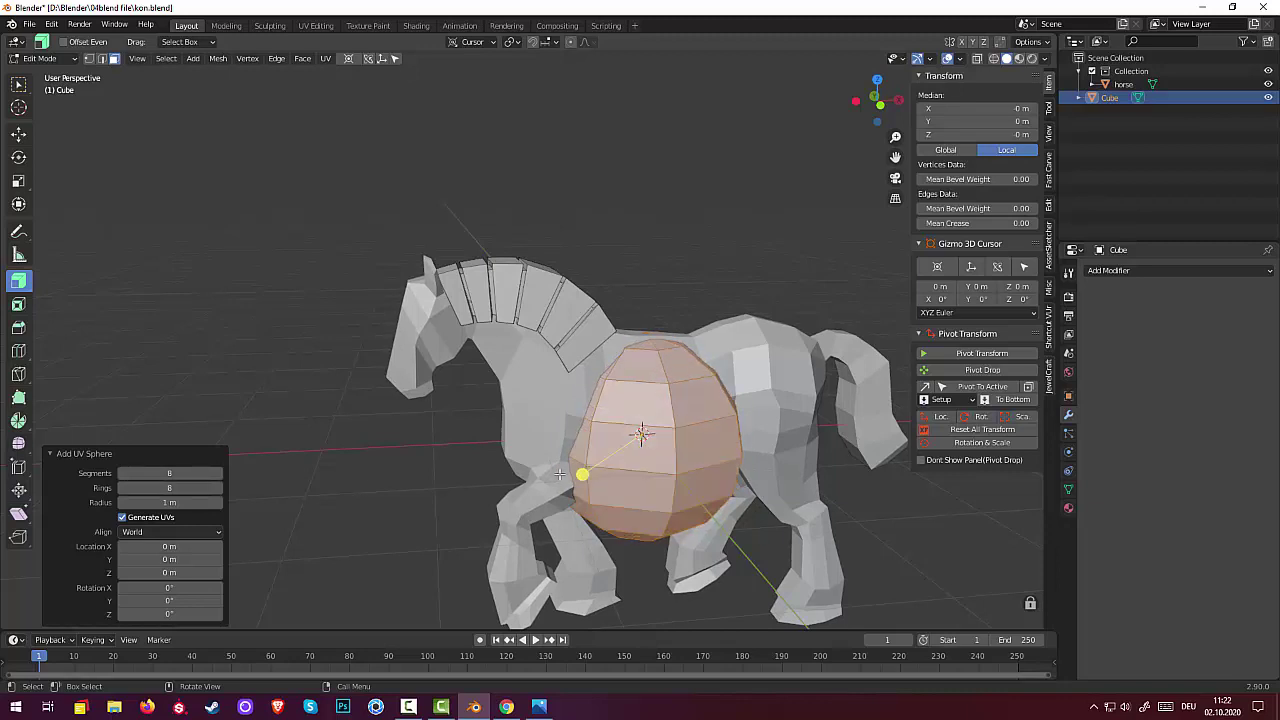
# - Scale the sphere to 0.226 and raise it along Z above the horse's back
pyautogui.press('s')
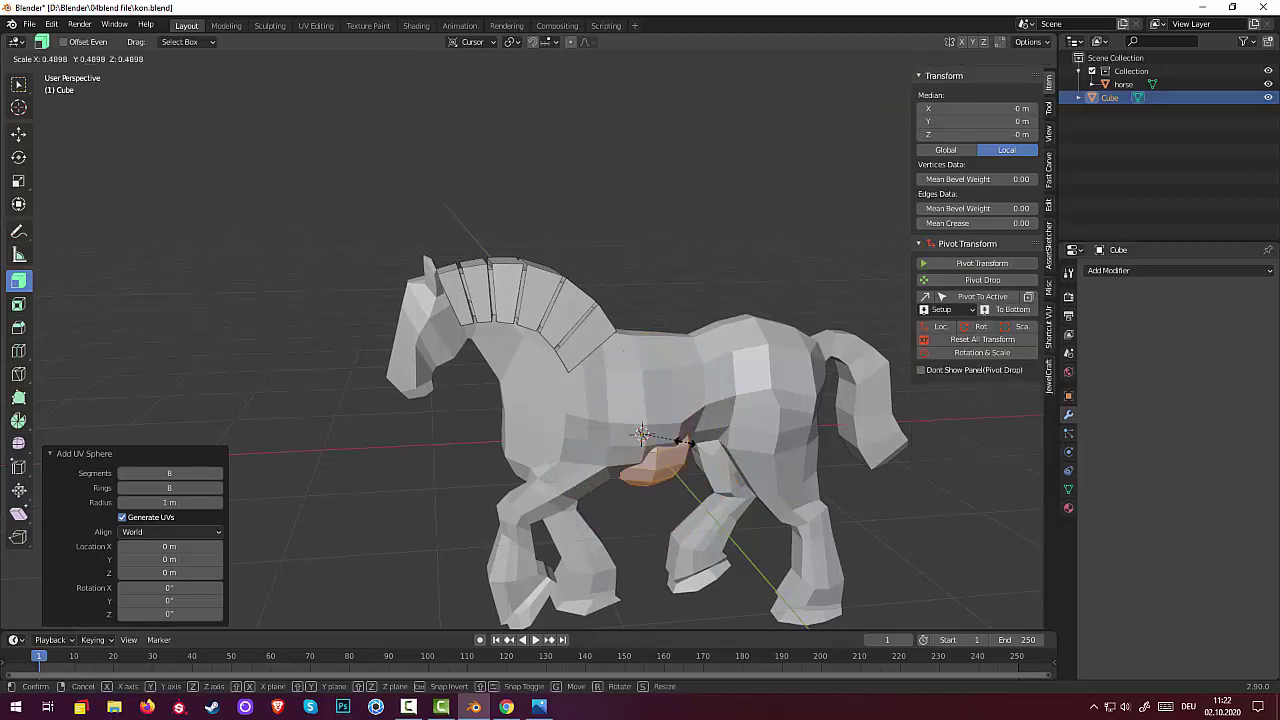
pyautogui.click(657, 447)
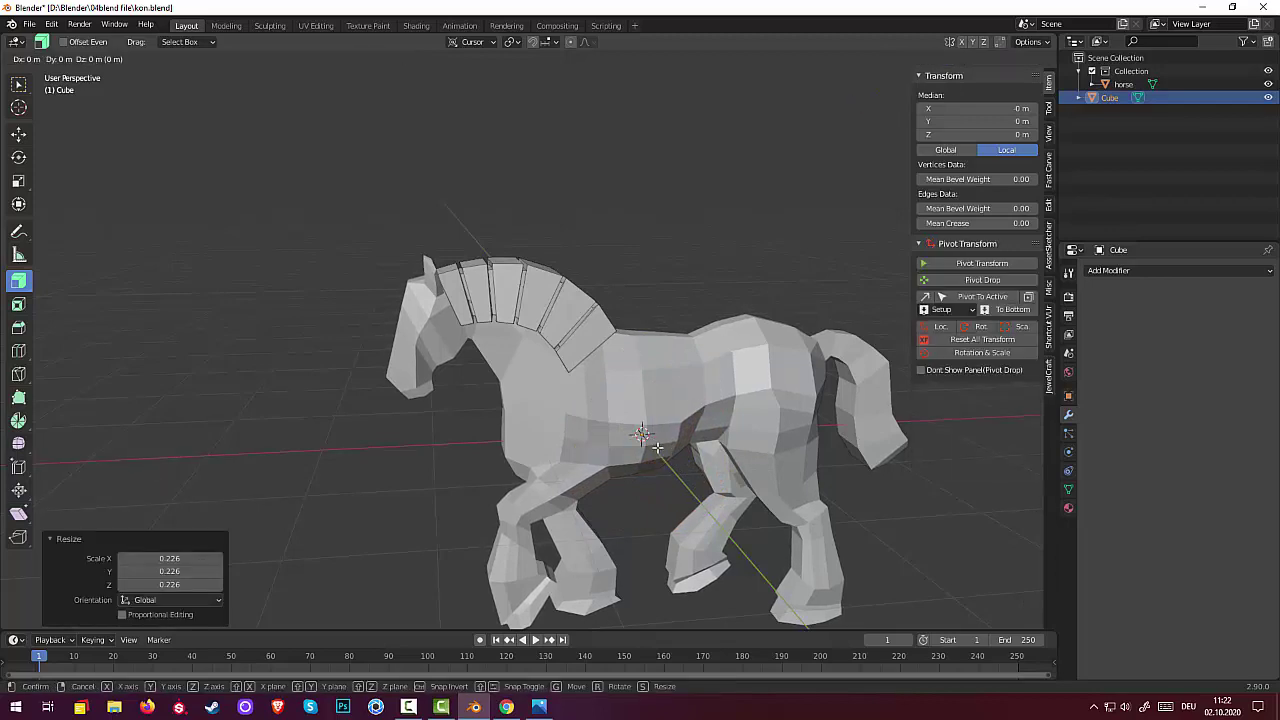
pyautogui.press('g')
pyautogui.press('z')
pyautogui.click(665, 300)
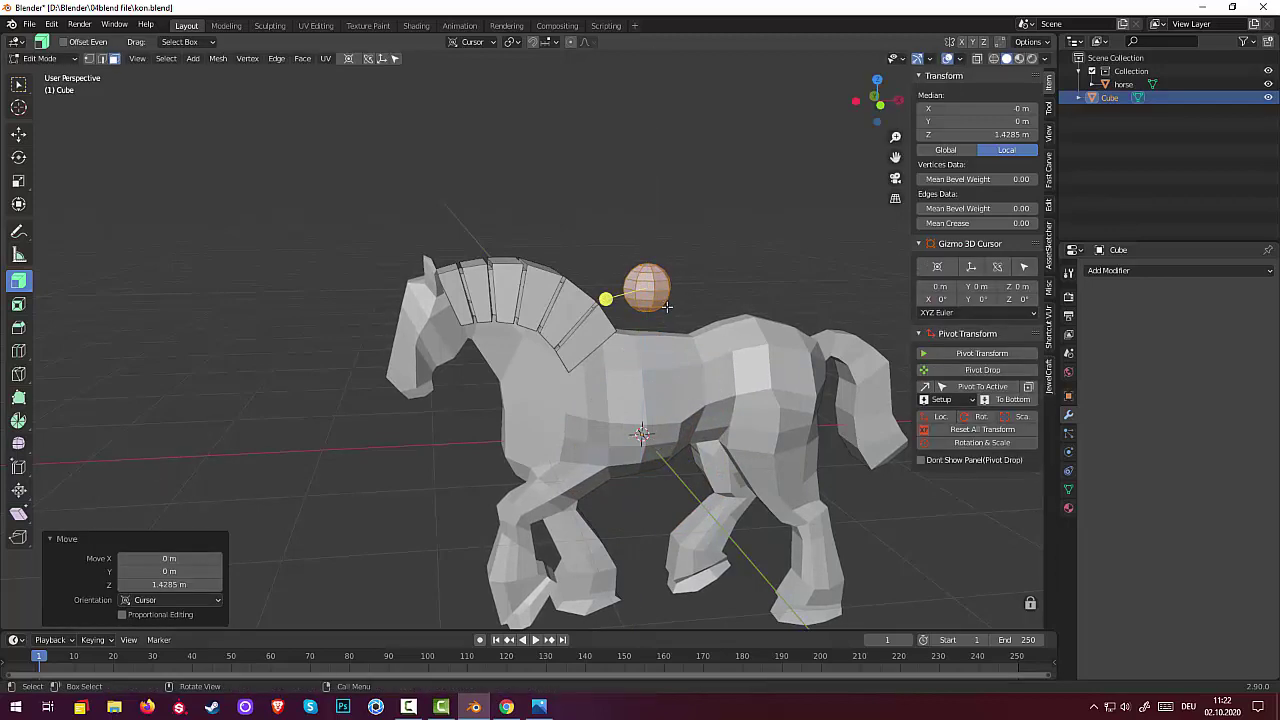
# - In Front Orthographic view, move the sphere to the front of the neck
pyautogui.press('KP_3')
pyautogui.press('KP_1')
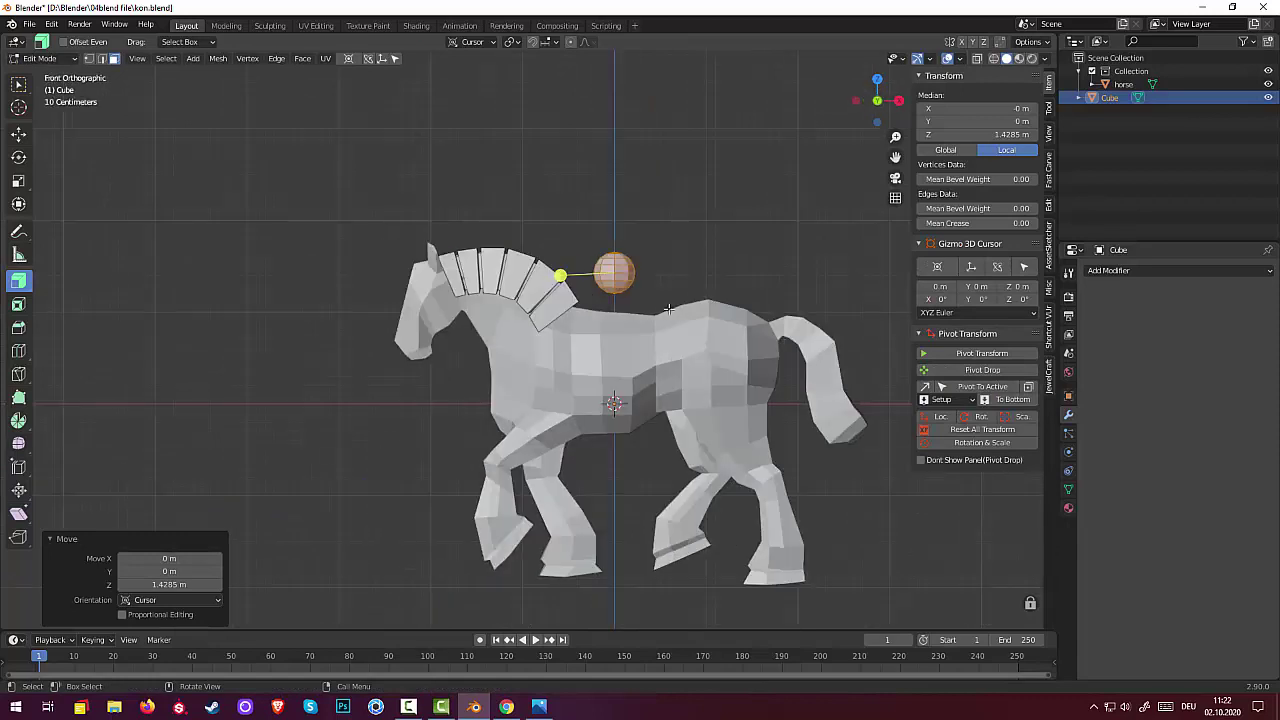
pyautogui.moveTo(671, 276); pyautogui.dragTo(670, 302, button='middle')
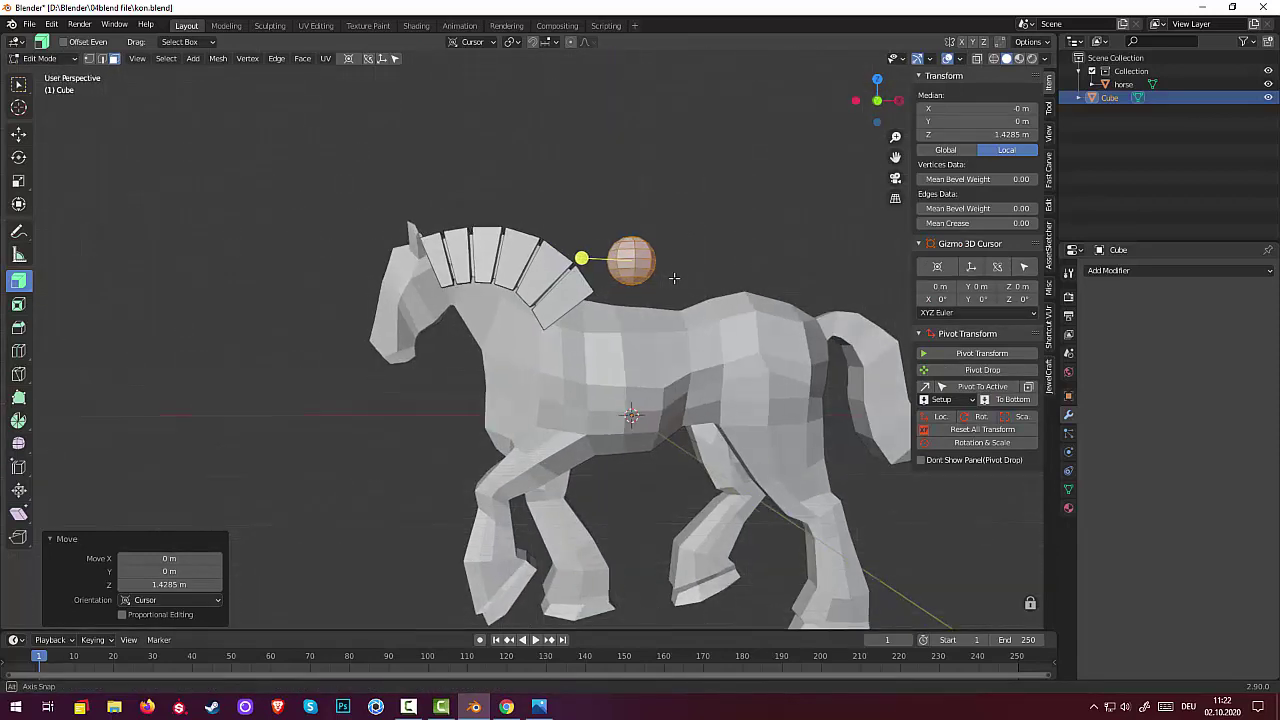
pyautogui.press('KP_1')
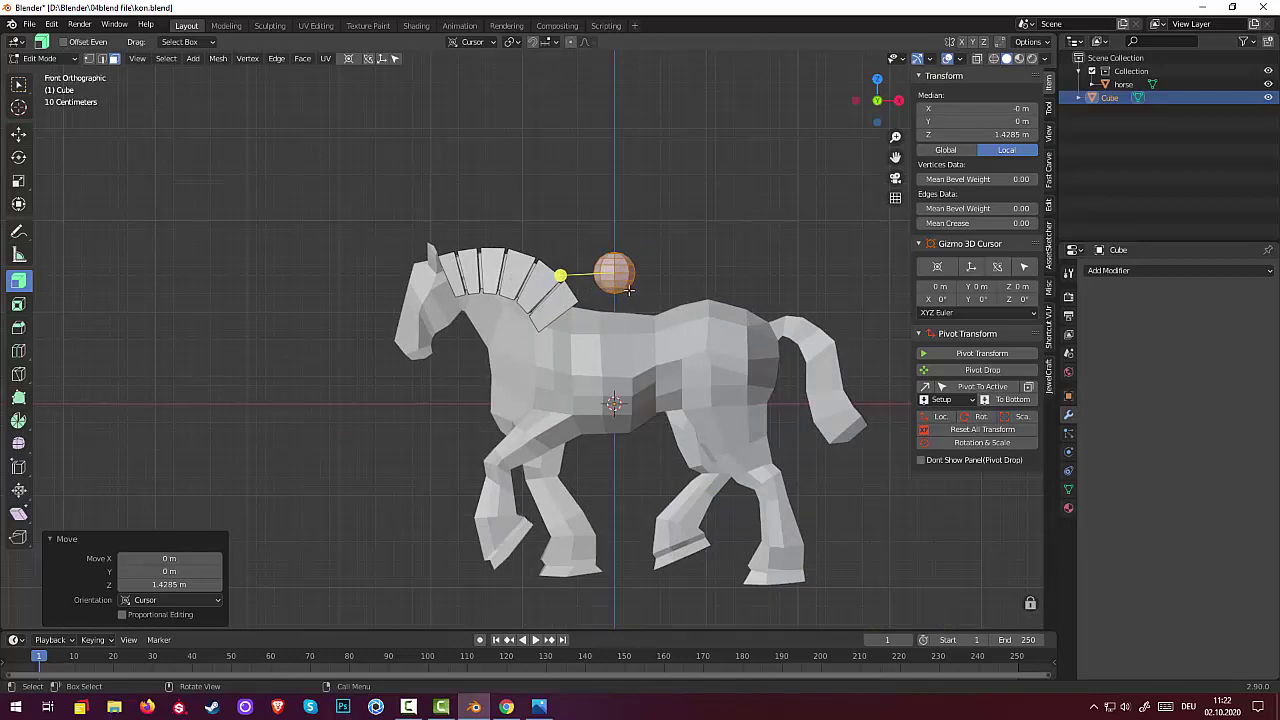
pyautogui.press('g')
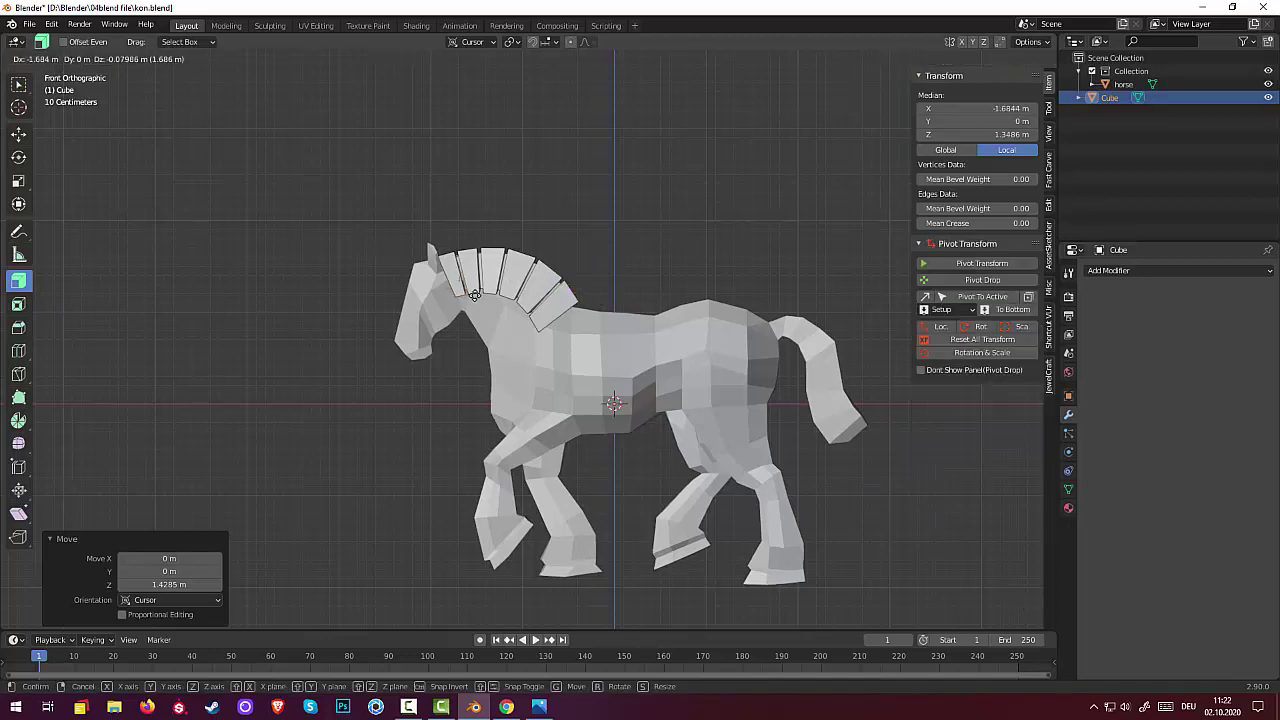
pyautogui.click(470, 294)
# - Slide the sphere along Y so it sits against the side of the neck
pyautogui.moveTo(470, 294); pyautogui.dragTo(649, 362, button='middle')
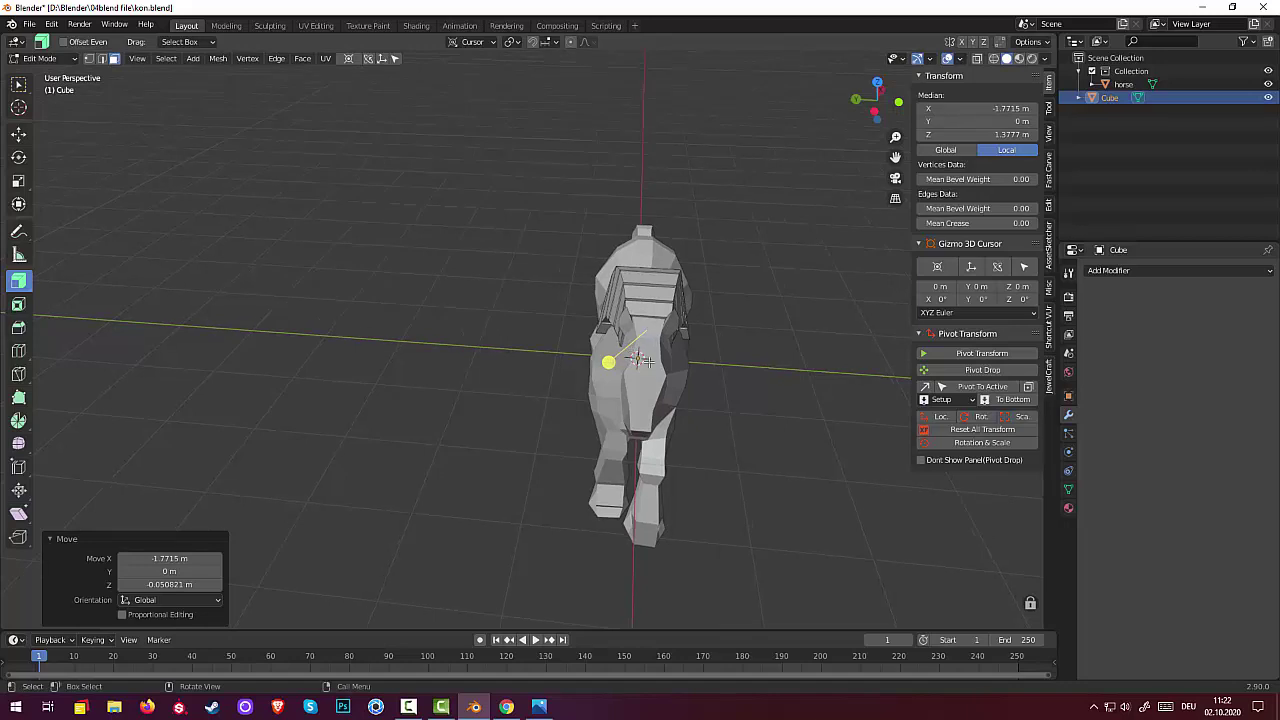
pyautogui.press('g')
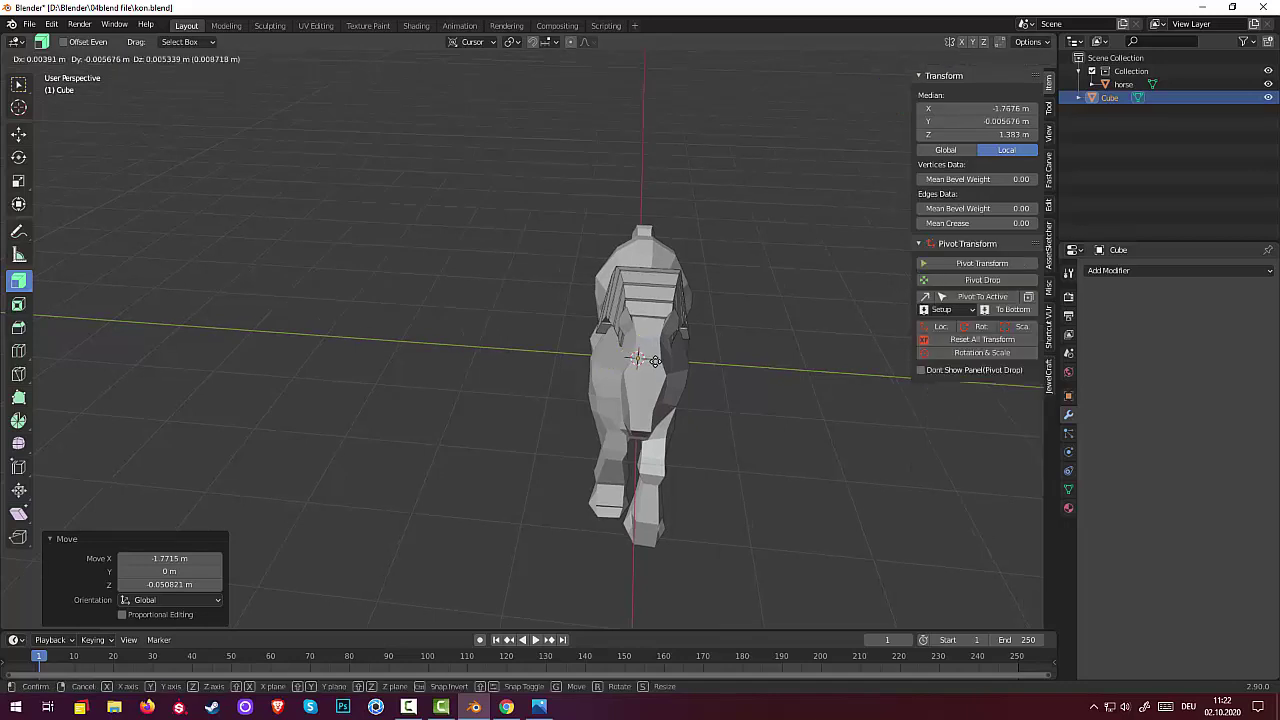
pyautogui.press('y')
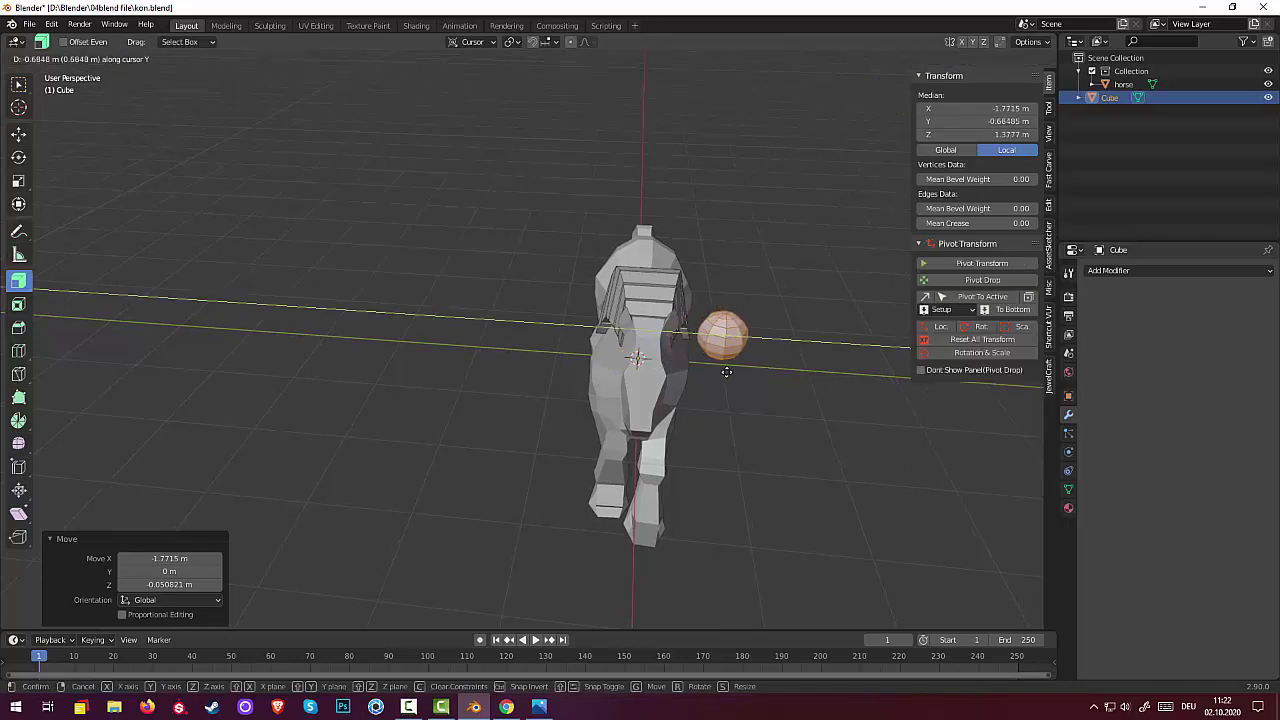
pyautogui.click(714, 373)
pyautogui.moveTo(714, 373)
pyautogui.mouseDown(button='middle')
pyautogui.moveTo(753, 390)
pyautogui.moveTo(650, 353)
pyautogui.mouseUp(button='middle')
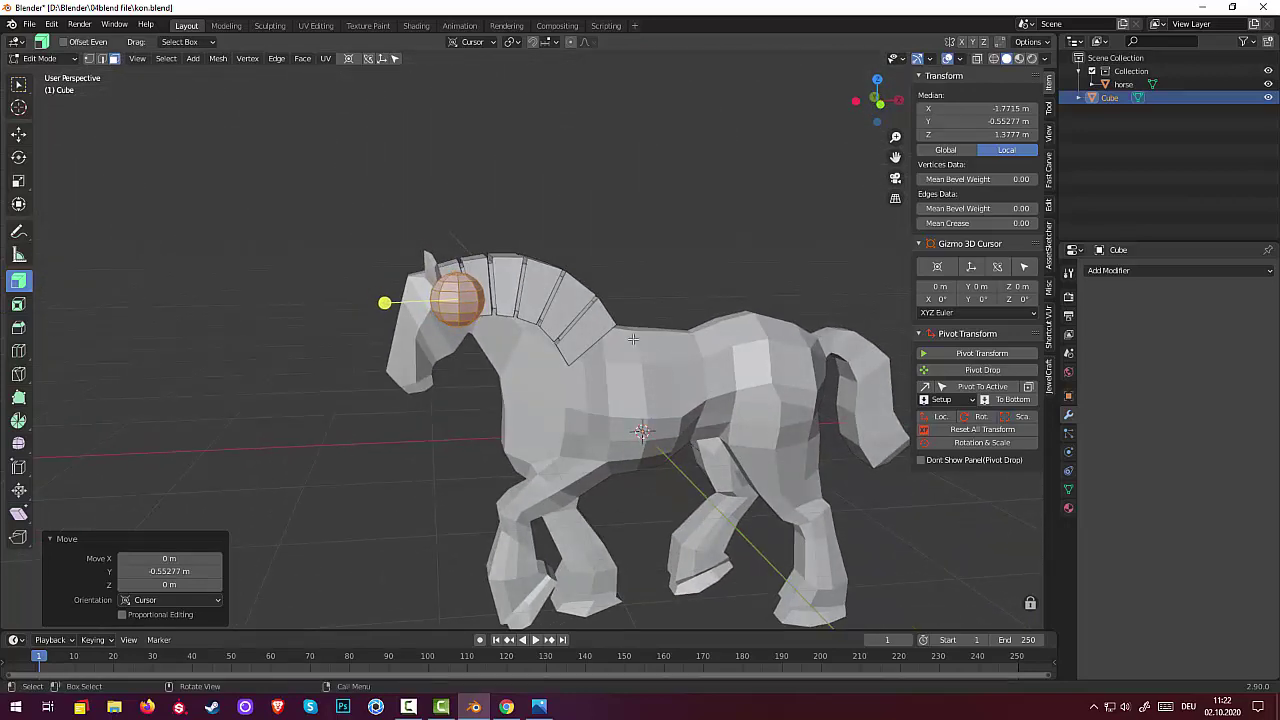
# - Scale the rivet sphere to 0.18 and zoom in on the front orthographic view
pyautogui.press('s')
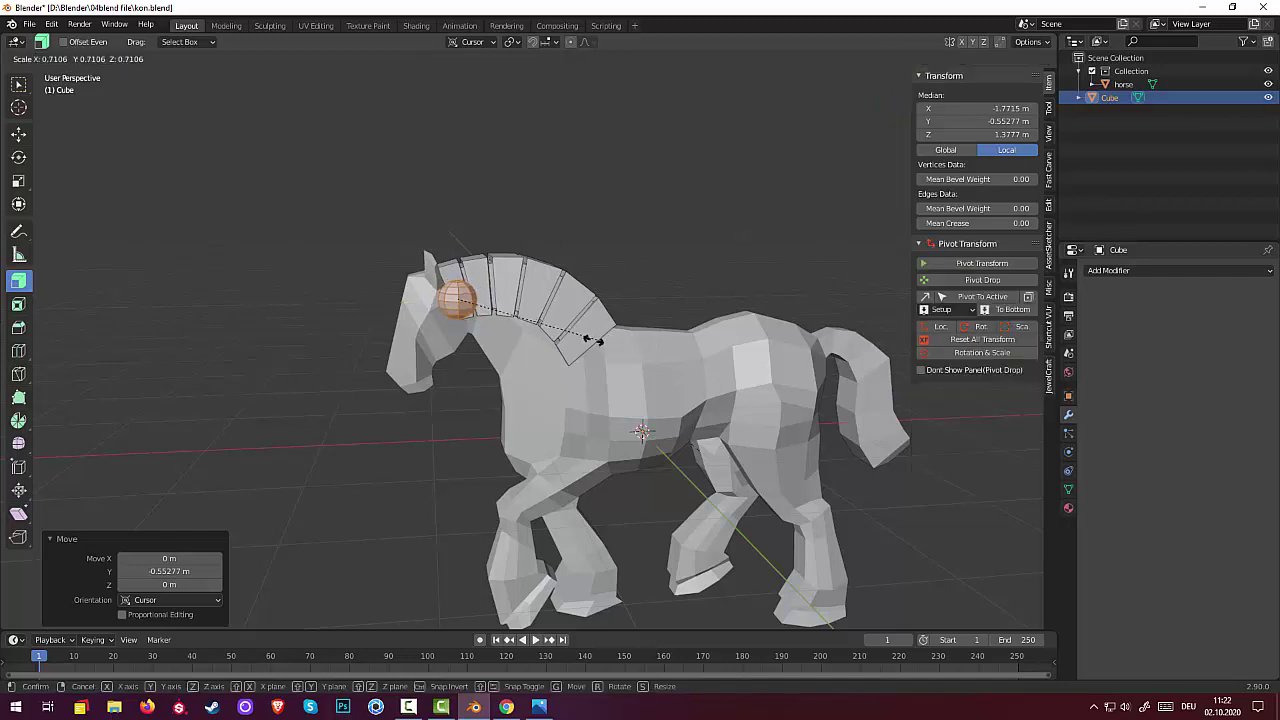
pyautogui.click(490, 320)
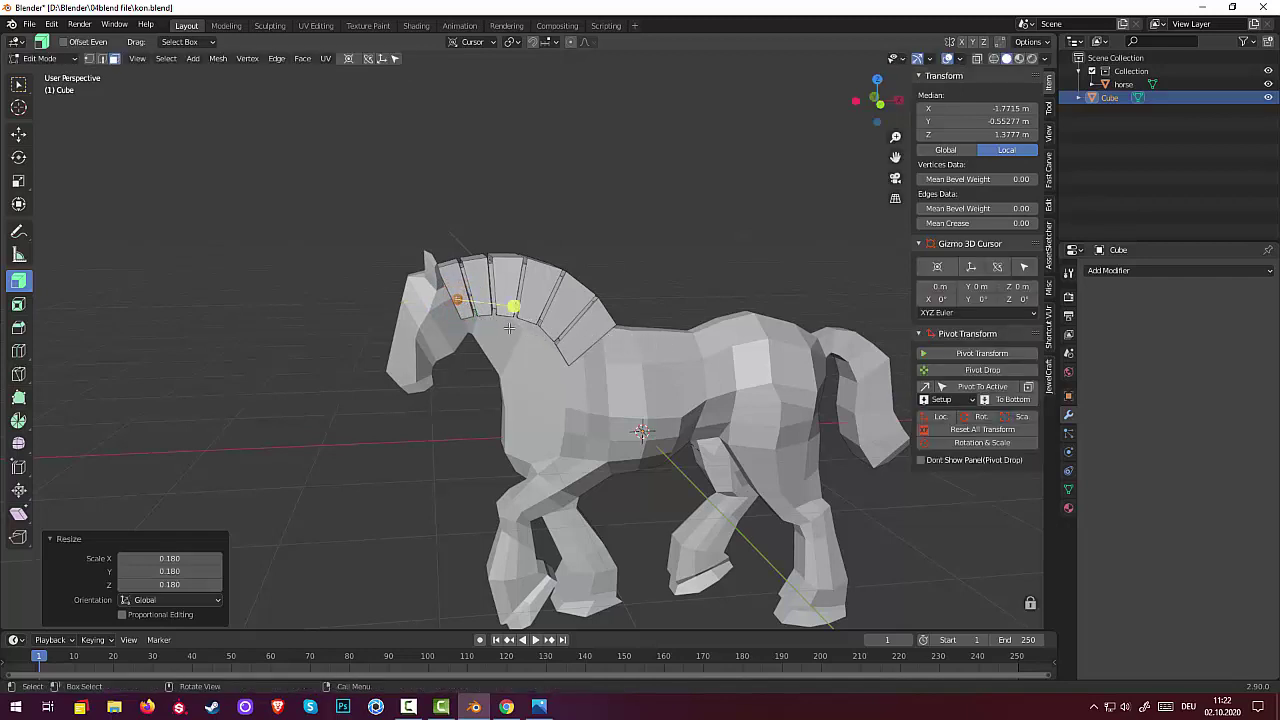
pyautogui.moveTo(490, 320); pyautogui.dragTo(589, 340, button='middle')
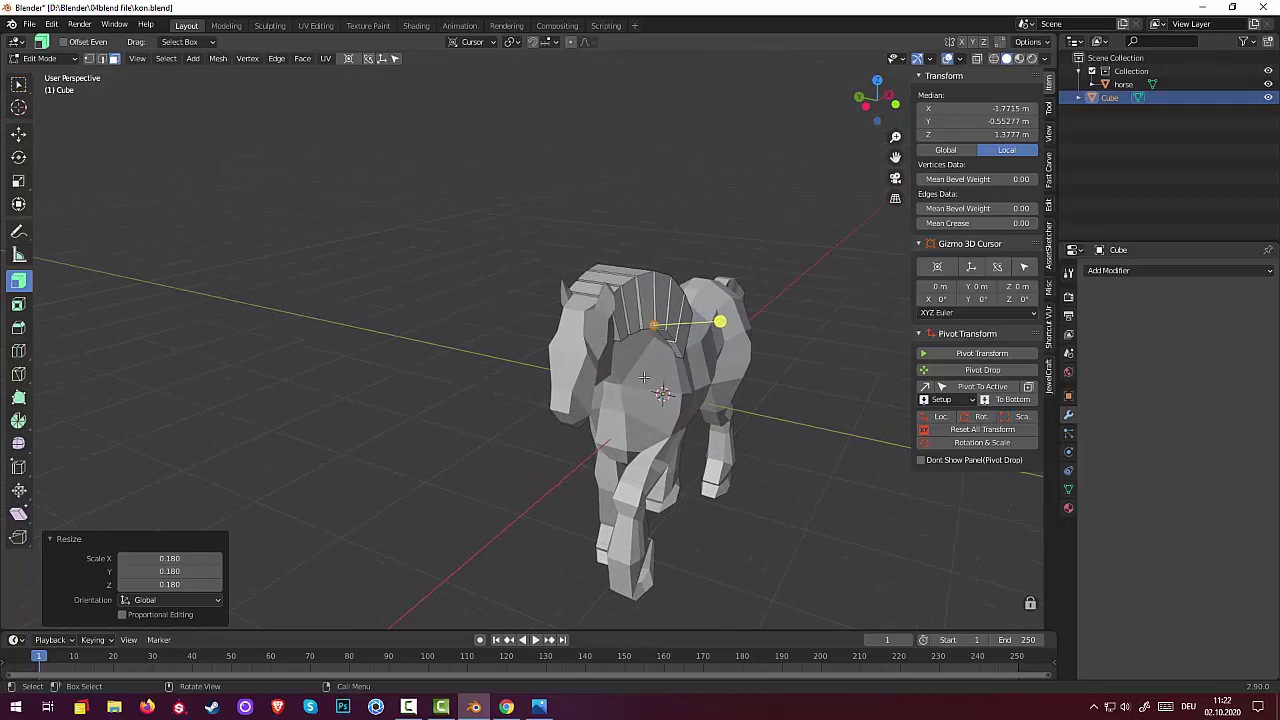
pyautogui.moveTo(644, 378)
pyautogui.mouseDown(button='middle')
pyautogui.moveTo(676, 400)
pyautogui.moveTo(665, 420)
pyautogui.moveTo(542, 393)
pyautogui.moveTo(530, 420)
pyautogui.moveTo(553, 355)
pyautogui.mouseUp(button='middle')
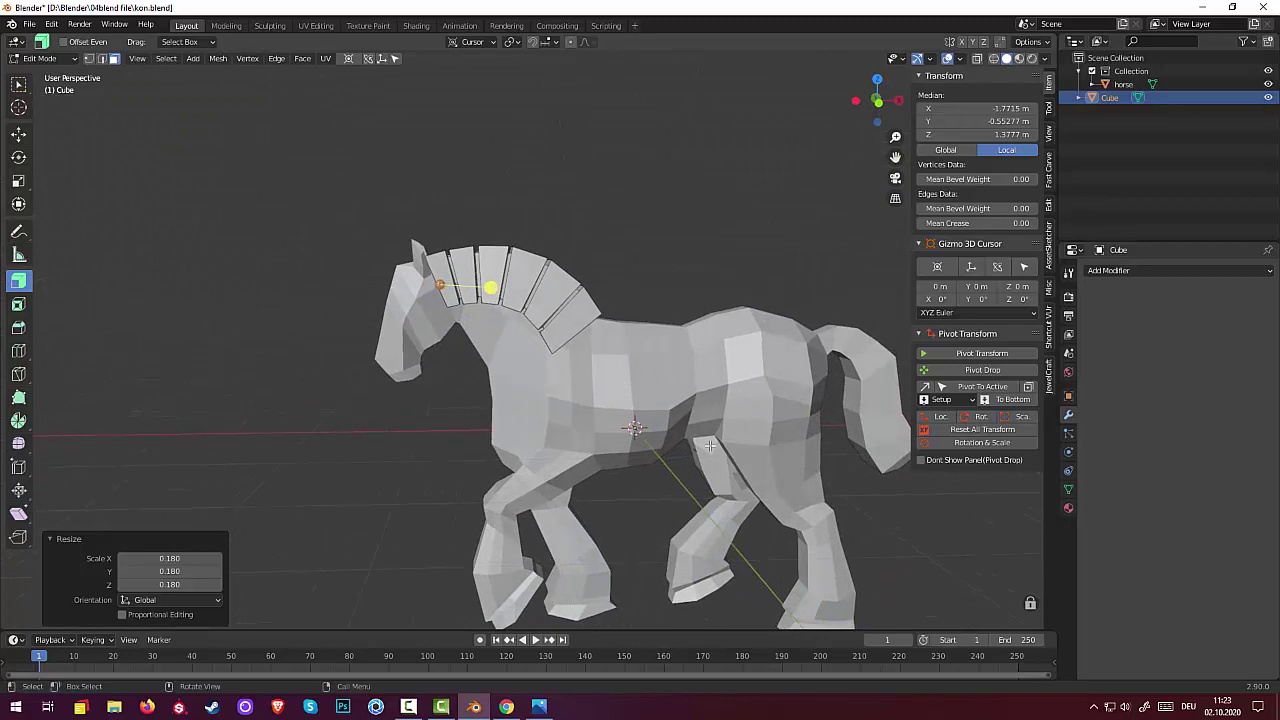
pyautogui.press('KP_1')
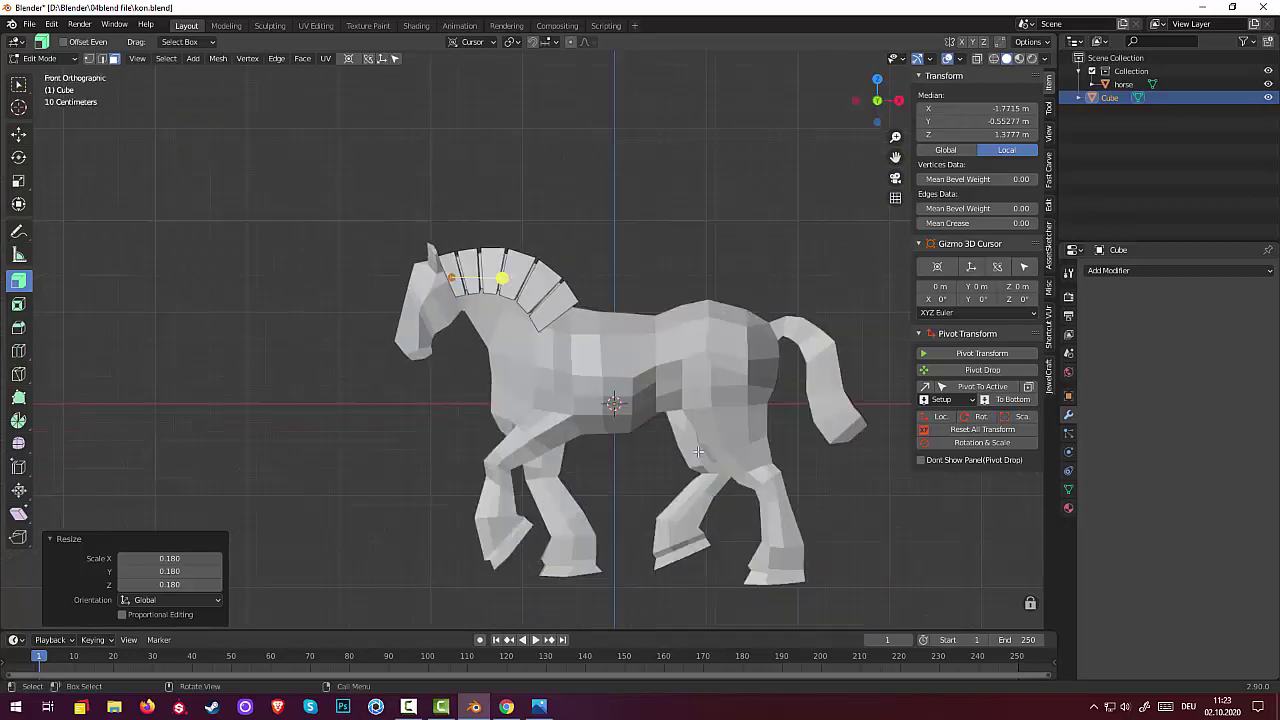
pyautogui.scroll(2, 428, 291)
pyautogui.scroll(1, 428, 291)
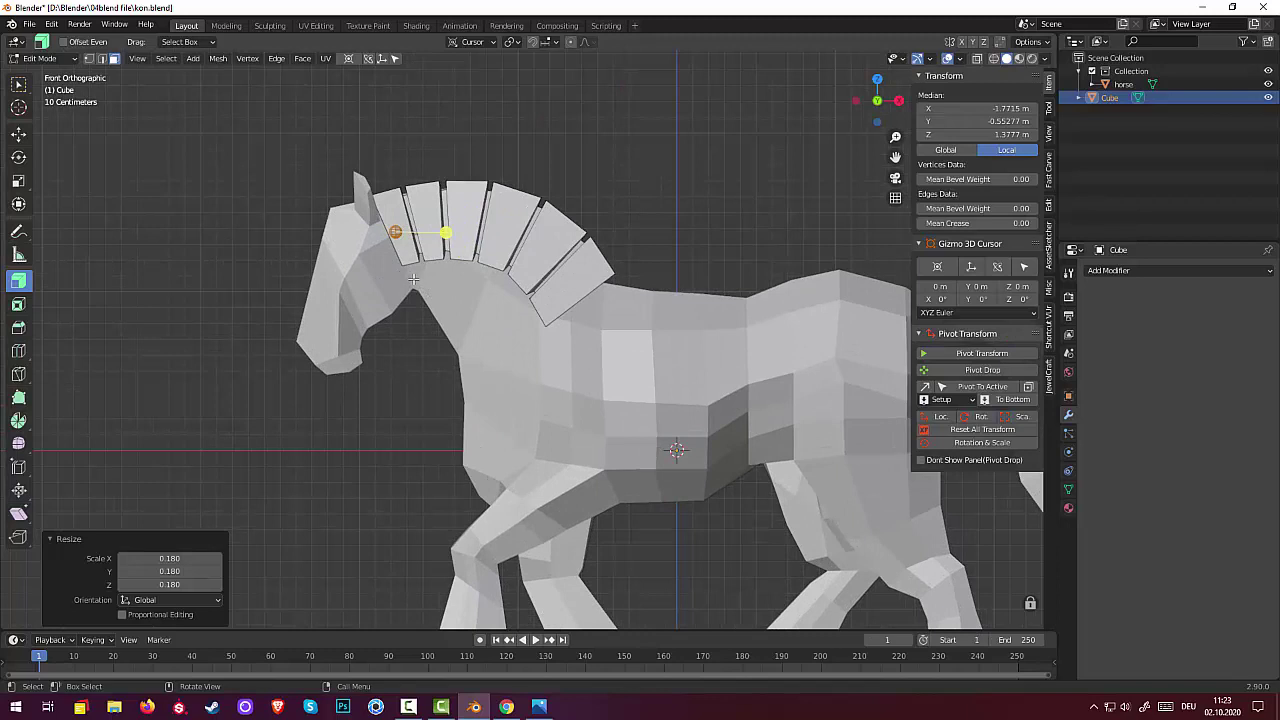
# - Move the rivet onto the first neck plate and push it along cursor Y onto the surface
pyautogui.press('g')
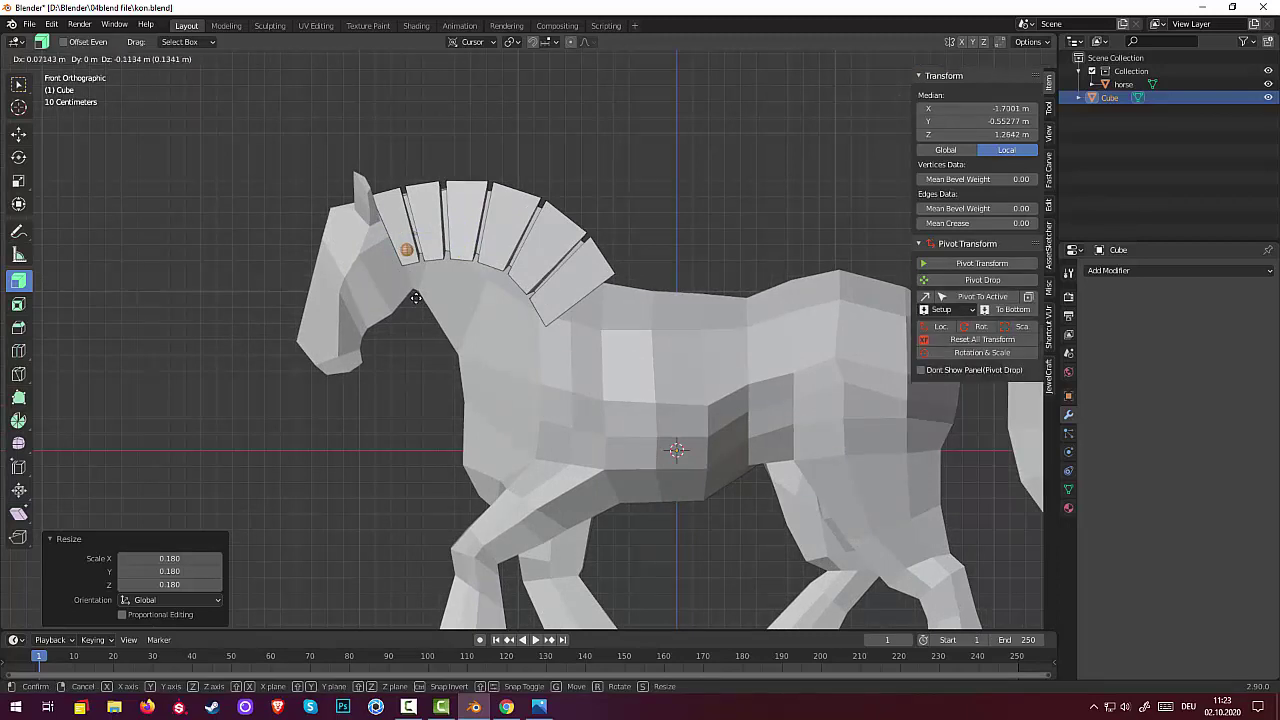
pyautogui.click(417, 300)
pyautogui.moveTo(417, 300)
pyautogui.mouseDown(button='middle')
pyautogui.moveTo(385, 353)
pyautogui.moveTo(341, 353)
pyautogui.mouseUp(button='middle')
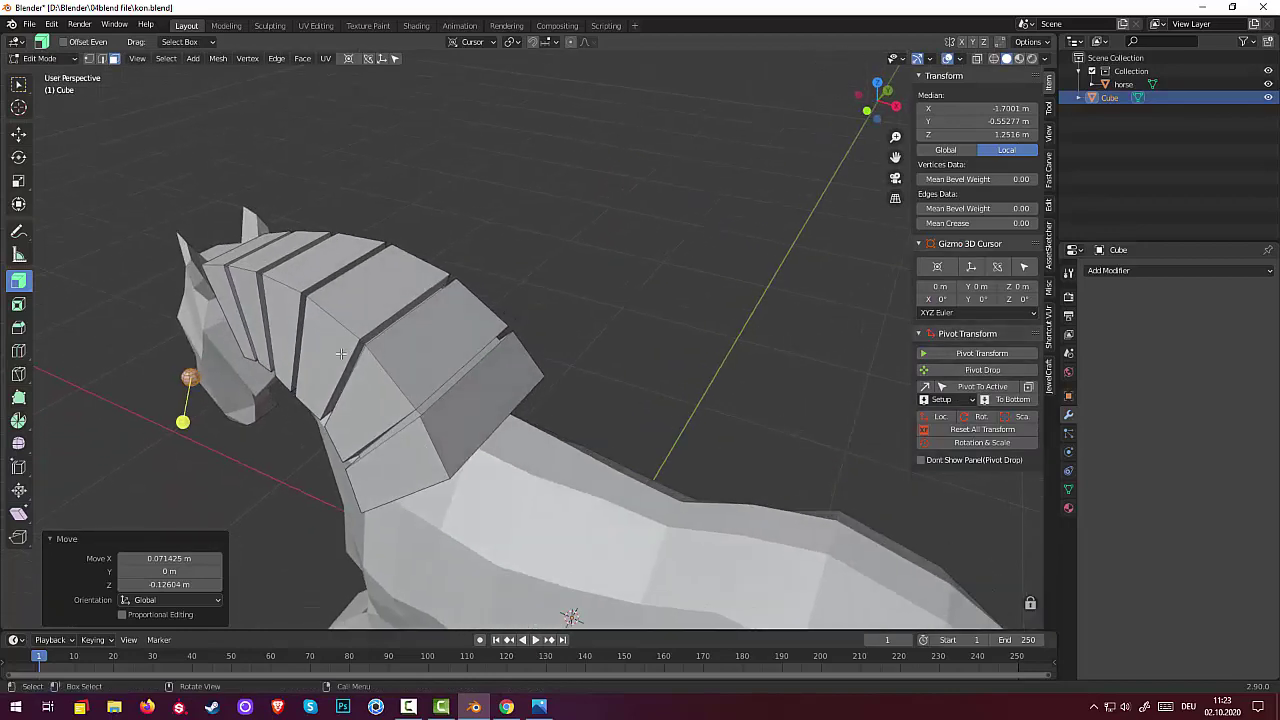
pyautogui.click(960, 243)
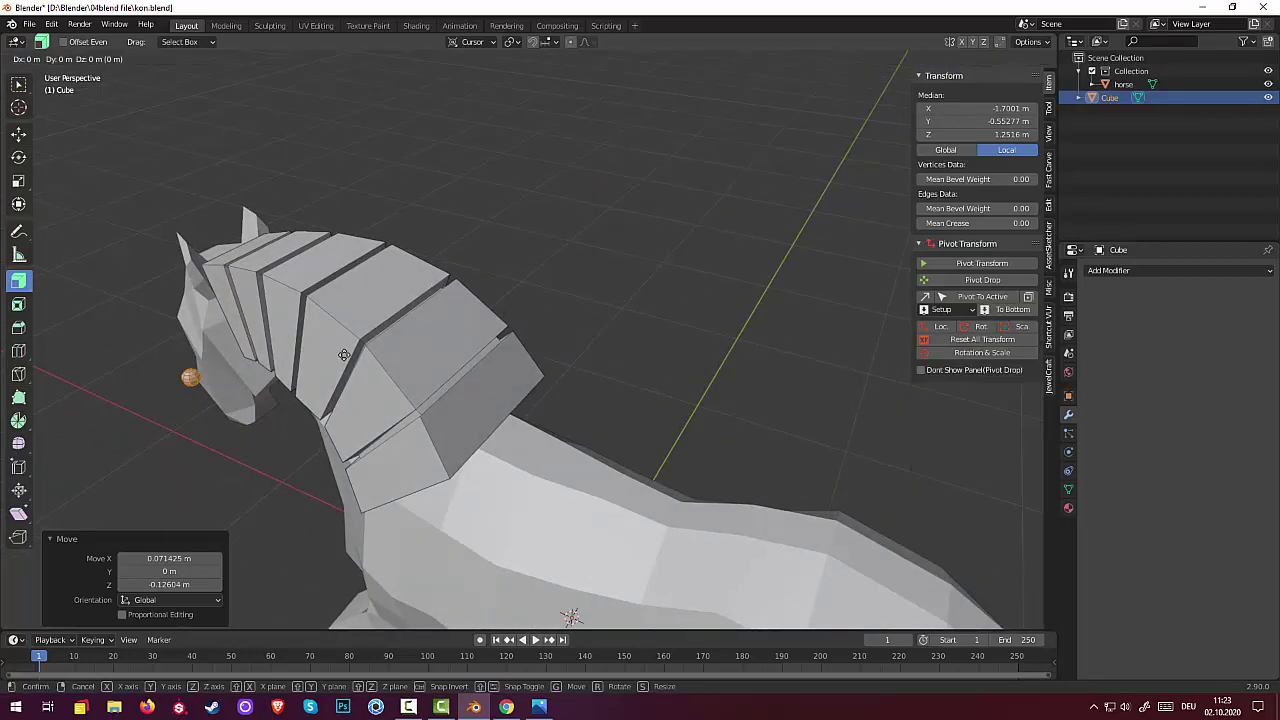
pyautogui.press('g')
pyautogui.press('y')
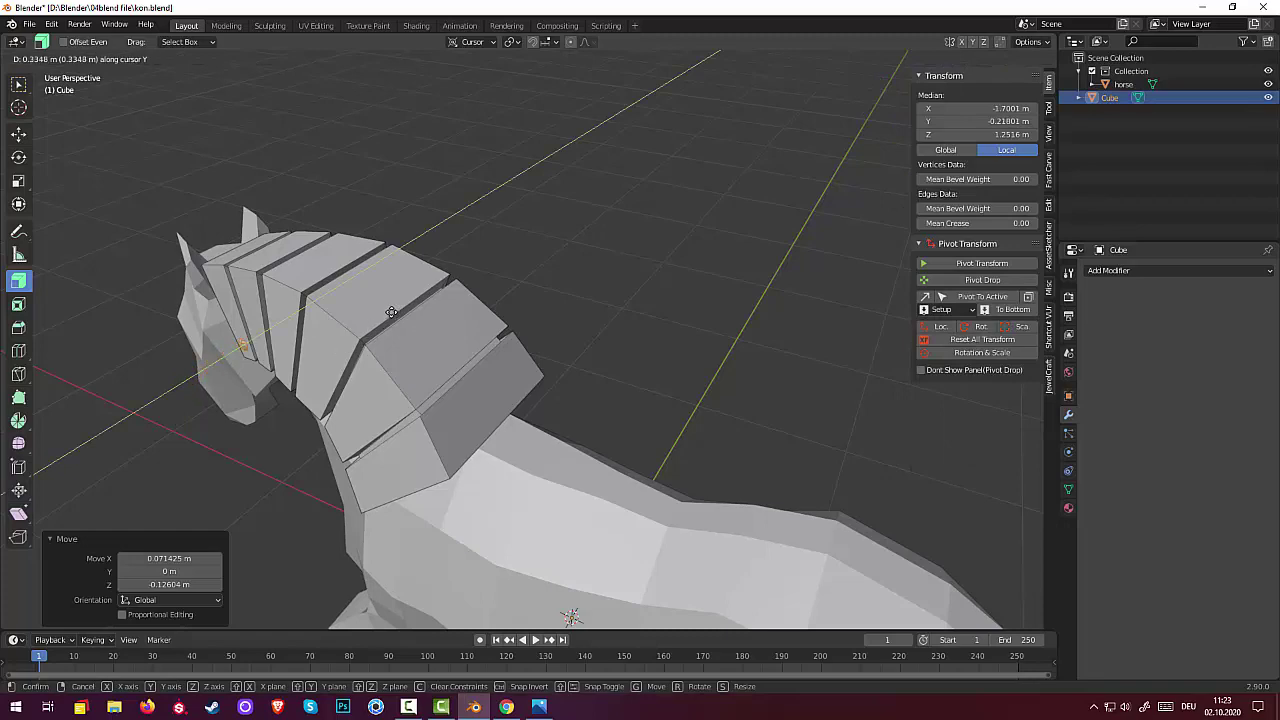
pyautogui.click(391, 311)
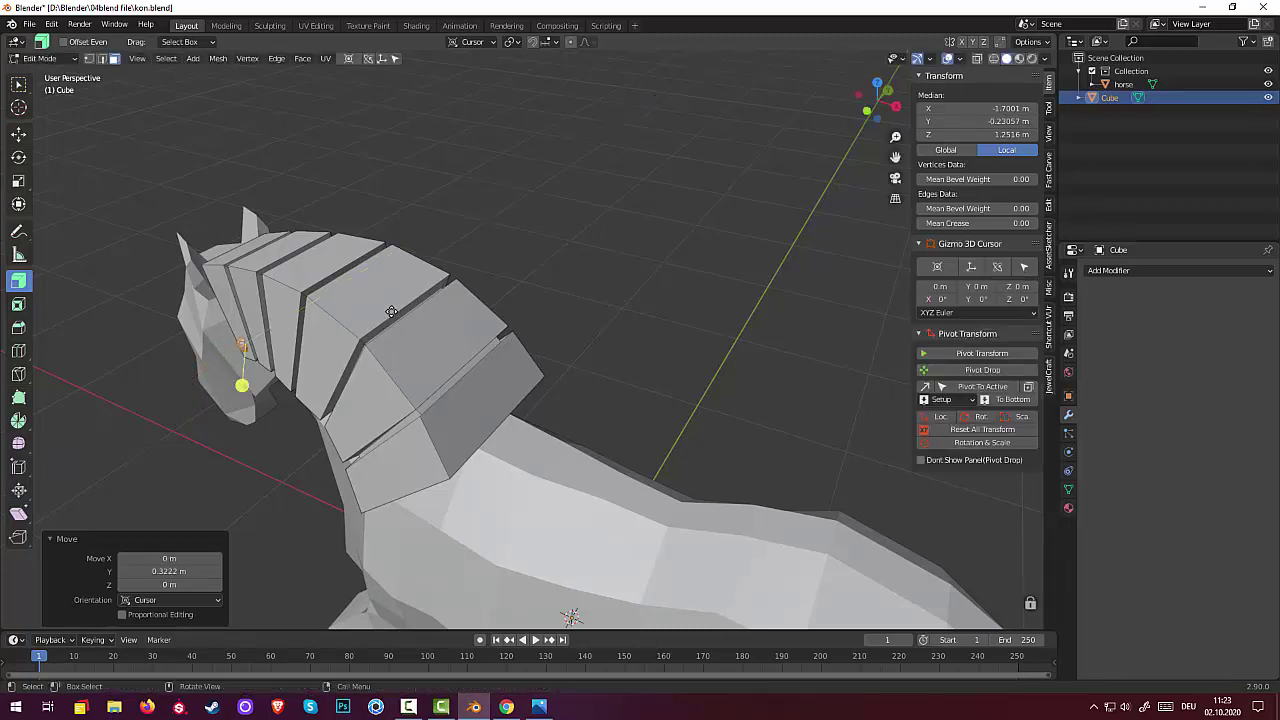
pyautogui.moveTo(418, 333); pyautogui.dragTo(524, 284, button='middle')
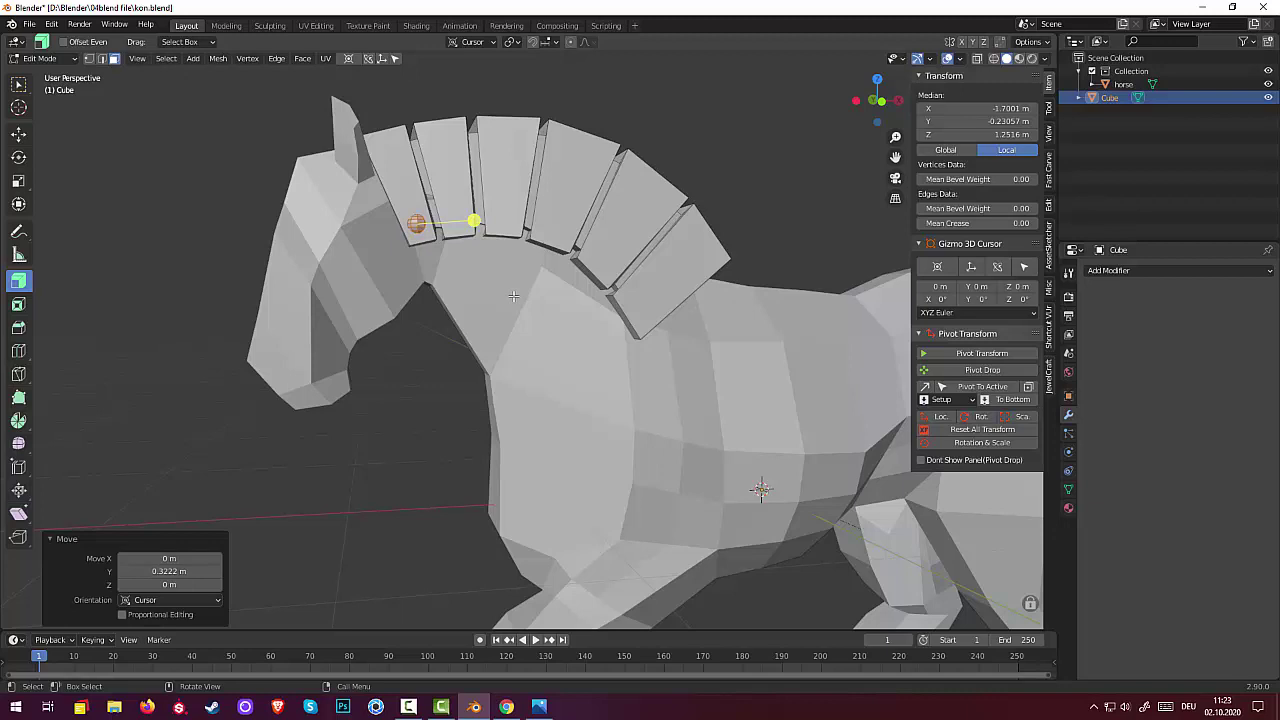
# - Rotate the rivet -17.4° to match the plate's angle
pyautogui.press('r')
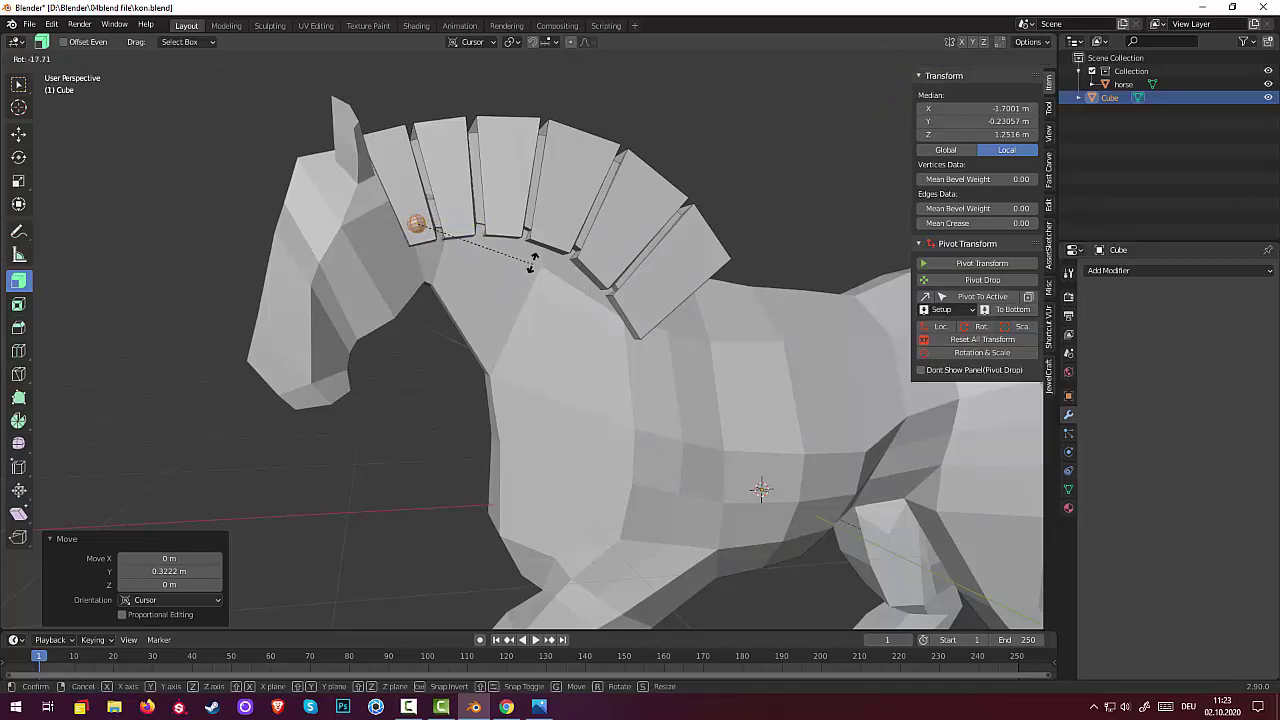
pyautogui.click(527, 262)
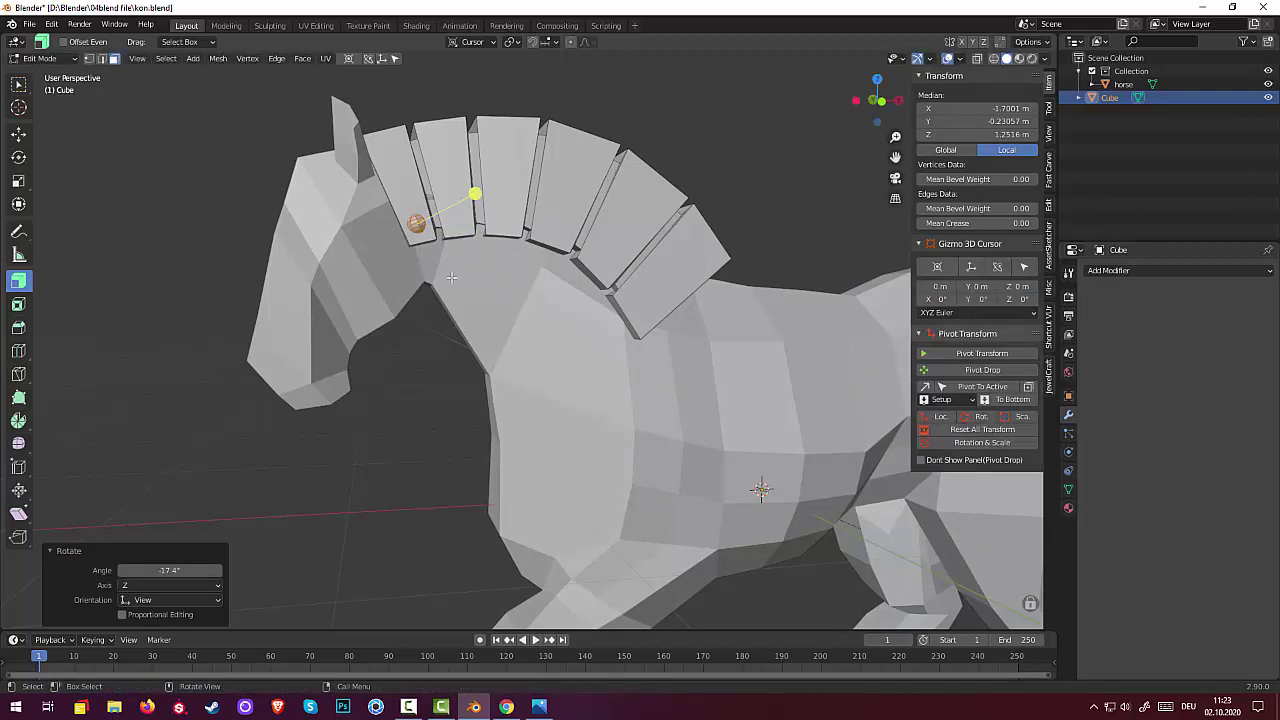
pyautogui.press('KP_1')
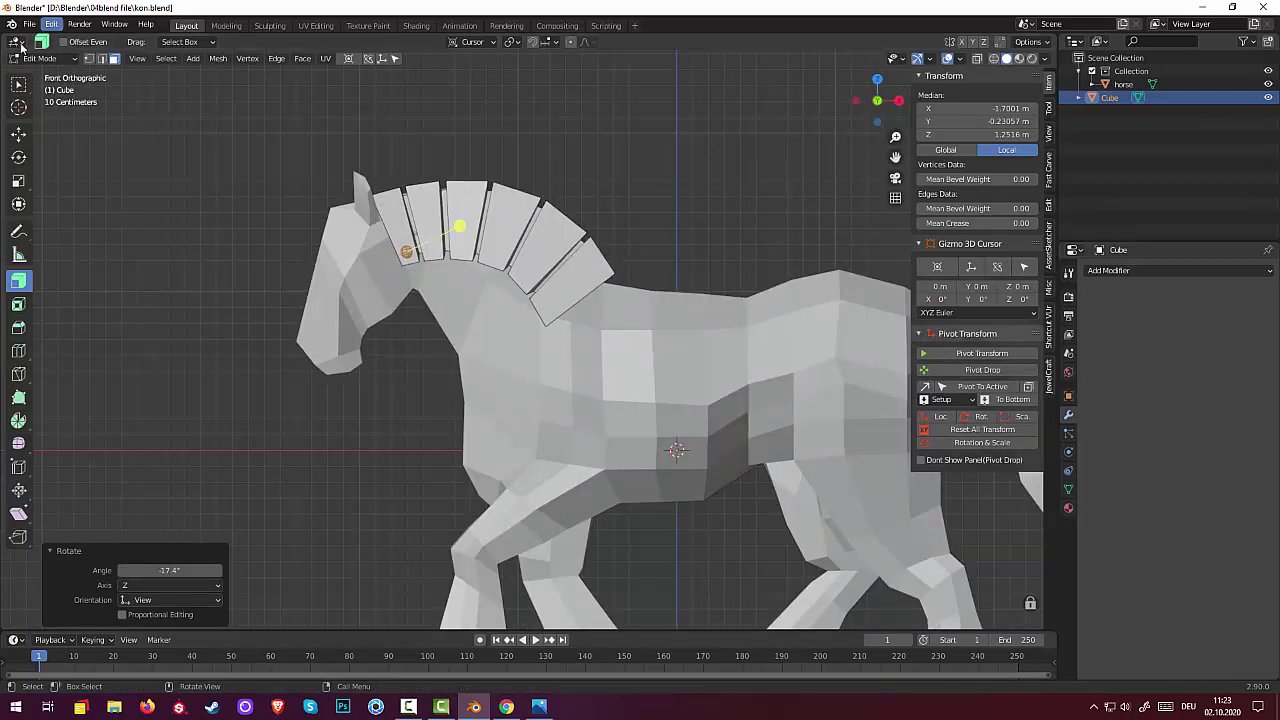
# - Duplicate the rivet and cancel the move, leaving the copy in place
pyautogui.moveTo(18, 84); pyautogui.dragTo(55, 88)
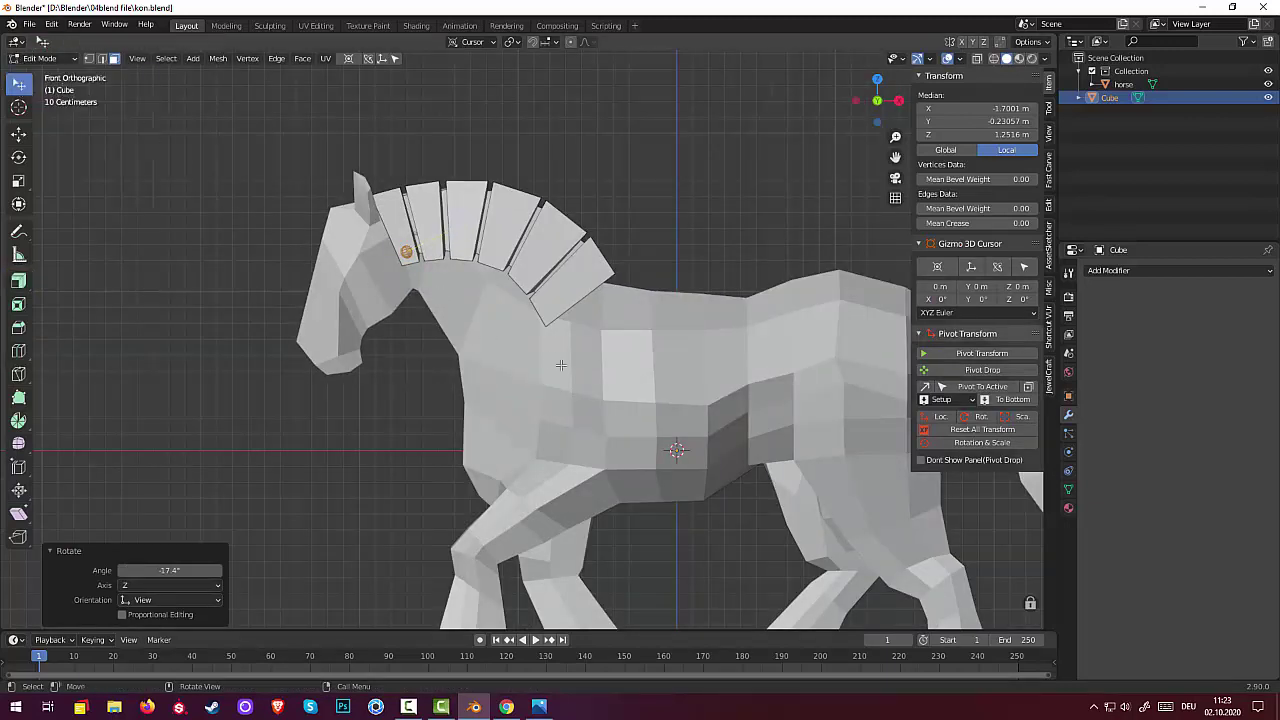
pyautogui.moveTo(555, 362); pyautogui.dragTo(580, 357)
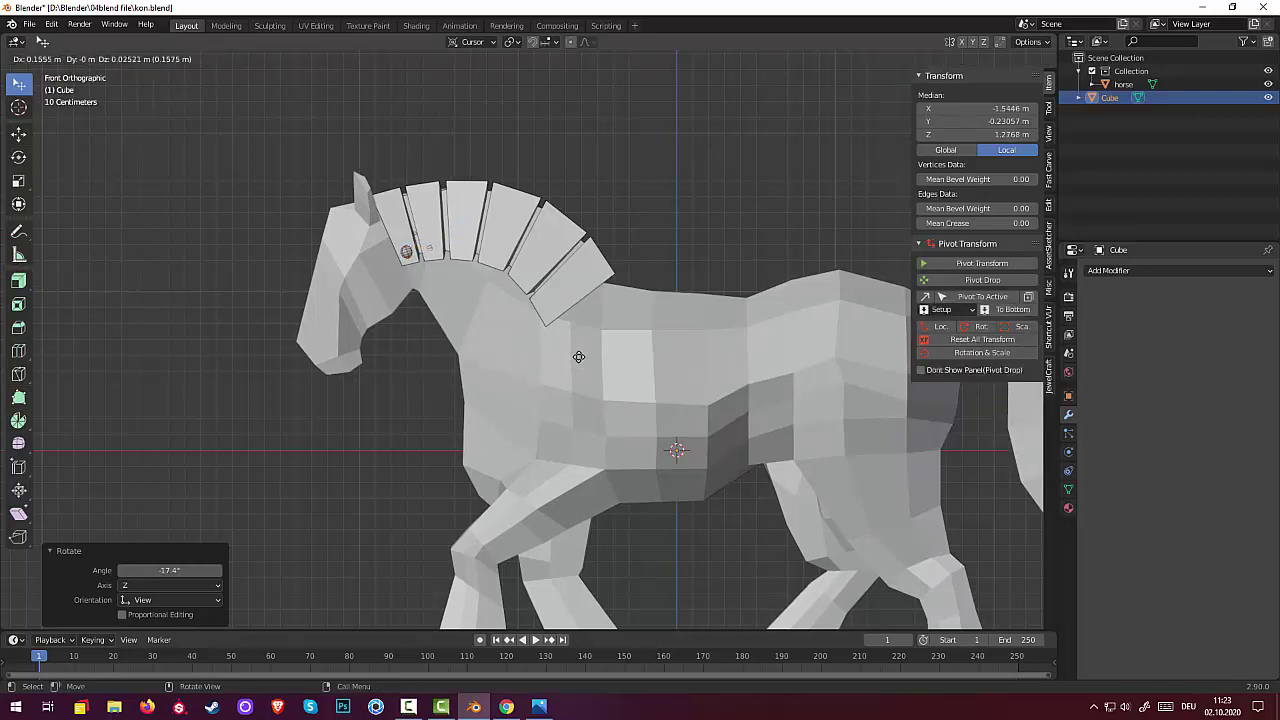
pyautogui.press('x')
pyautogui.moveTo(580, 357); pyautogui.dragTo(578, 327)
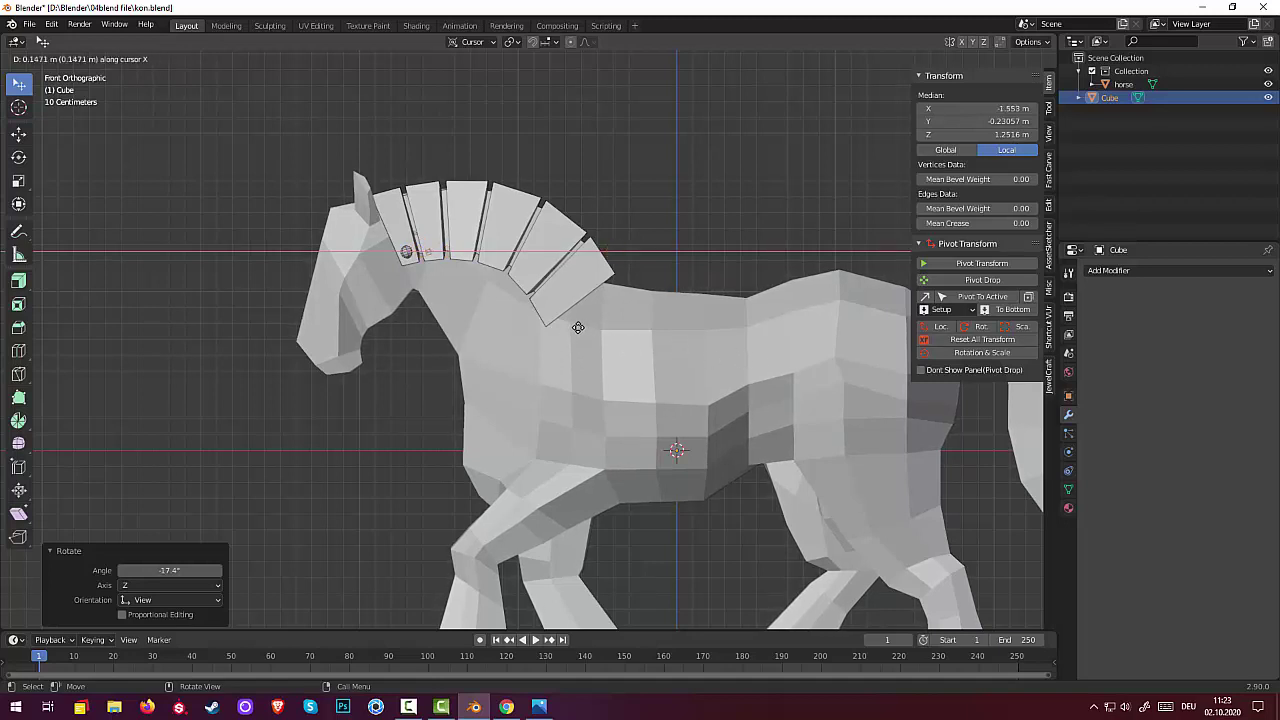
pyautogui.press('Escape')
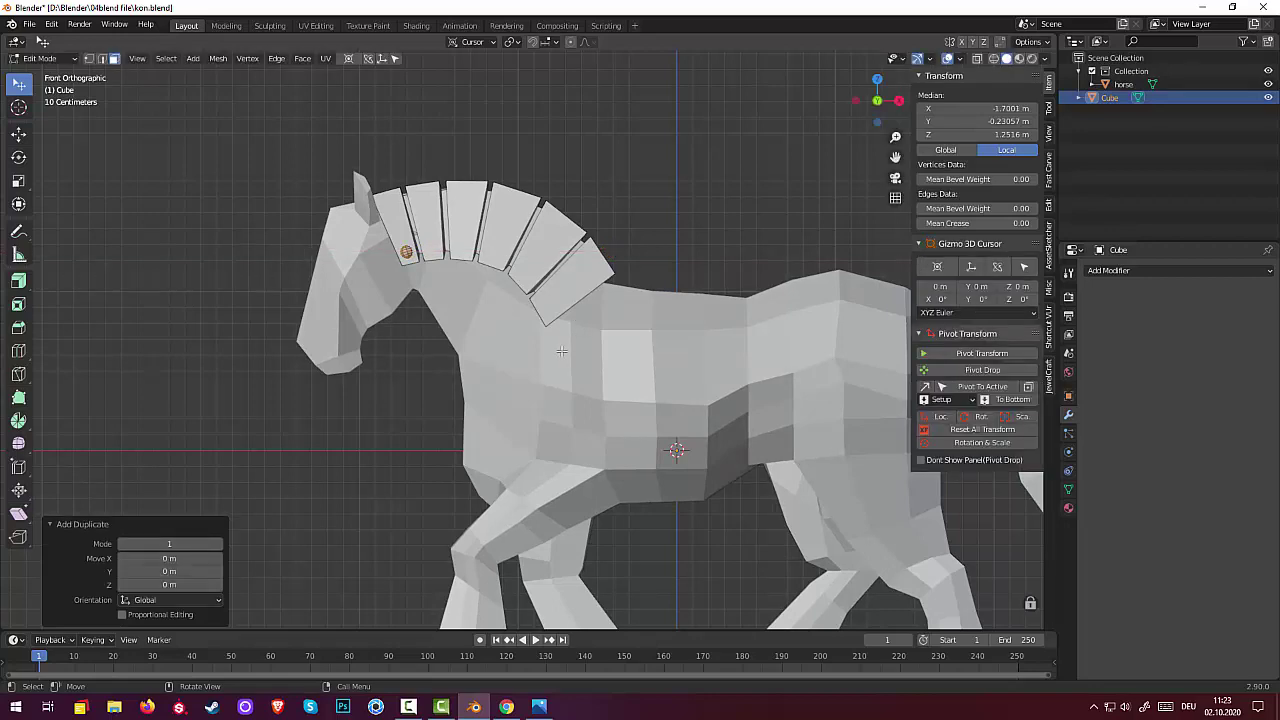
# - Place the copied rivet on the second neck plate, offset -0.0304 m along cursor Y
pyautogui.moveTo(474, 301); pyautogui.dragTo(434, 350, button='middle')
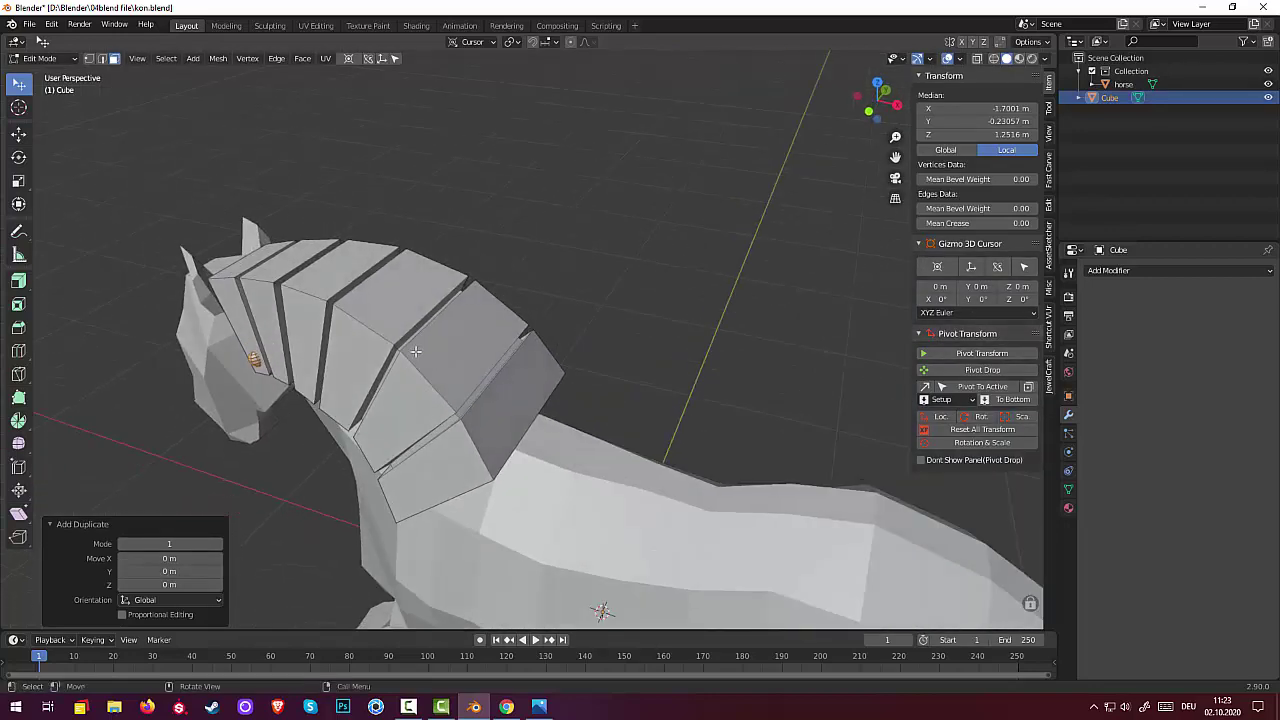
pyautogui.moveTo(362, 370); pyautogui.dragTo(380, 393, button='middle')
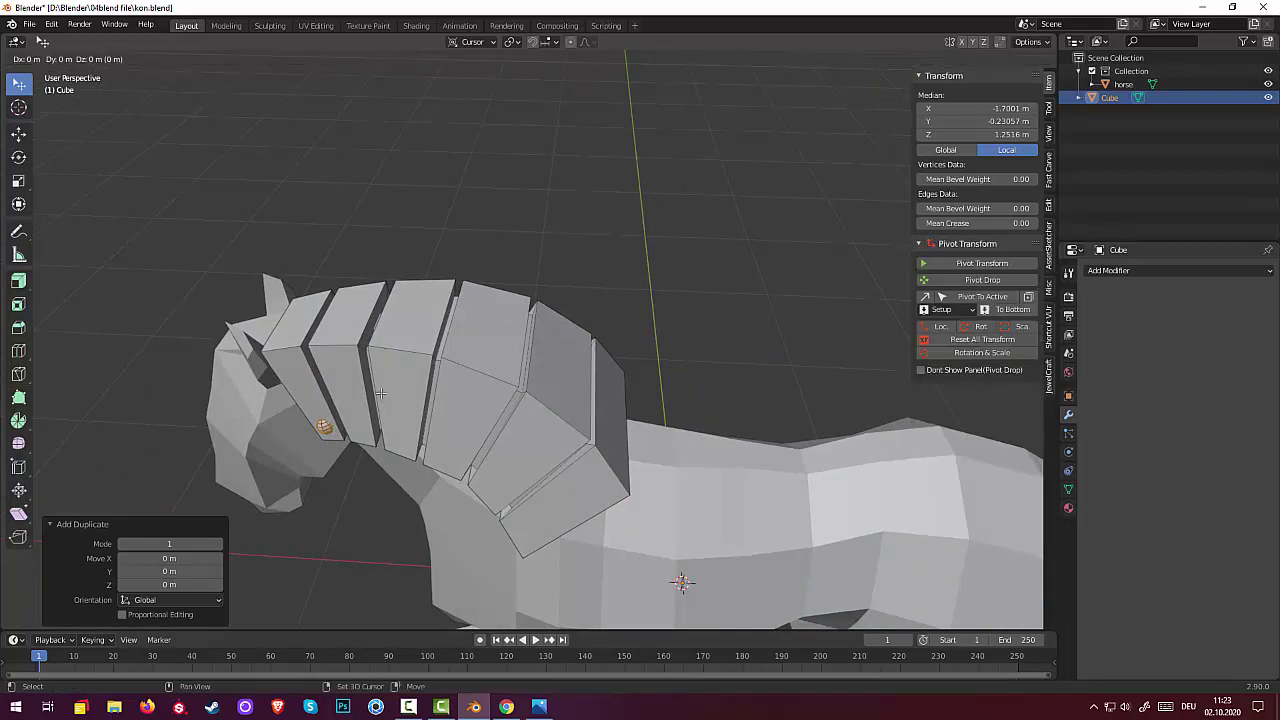
pyautogui.press('g')
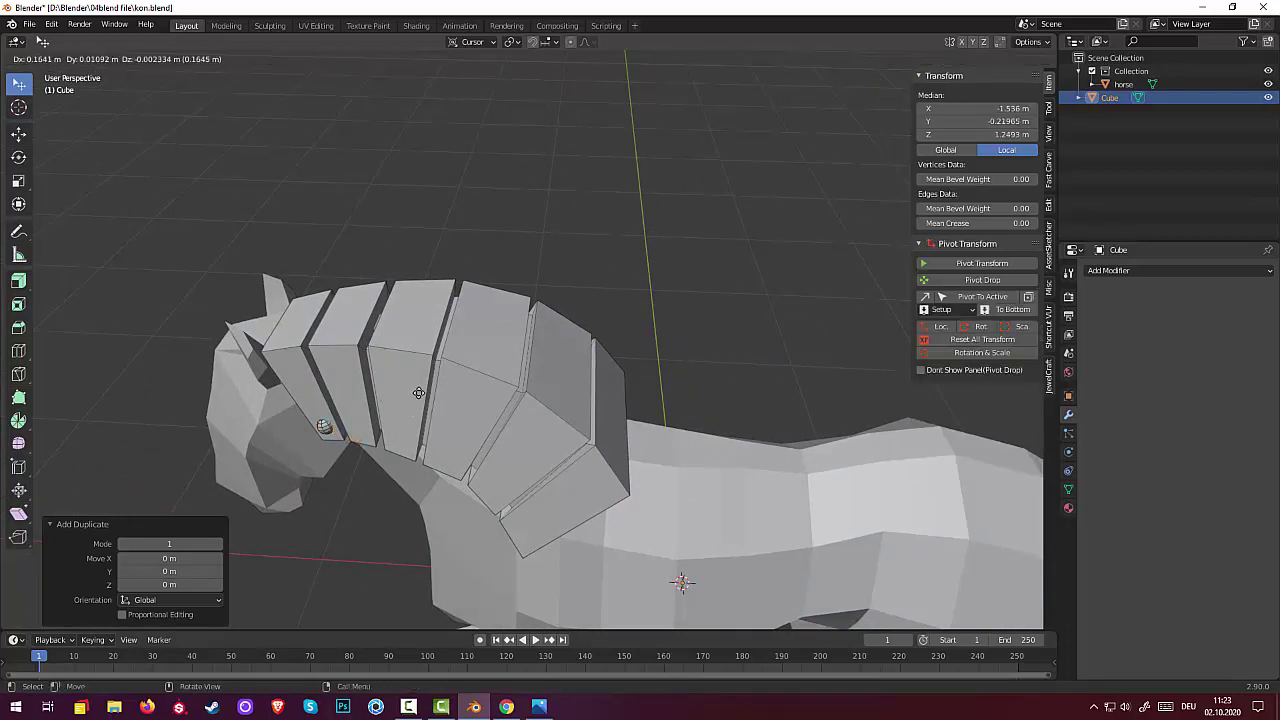
pyautogui.click(415, 400)
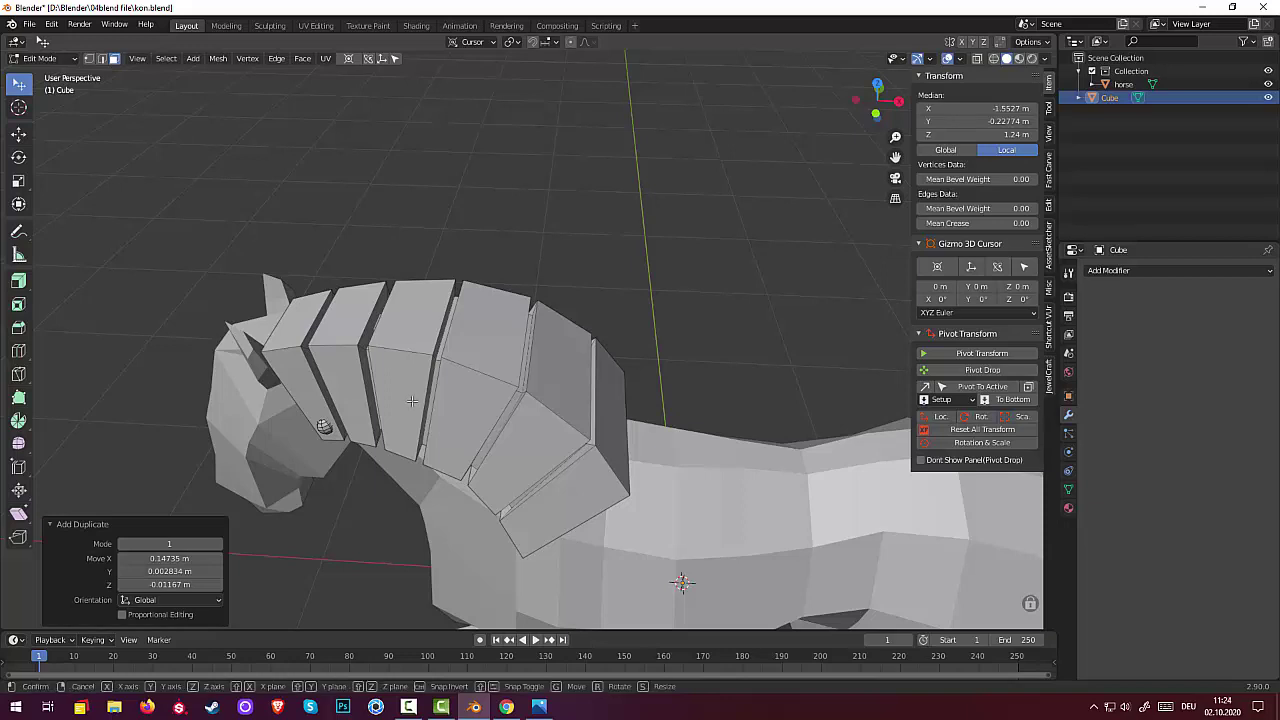
pyautogui.press('g')
pyautogui.press('y')
pyautogui.press('y')
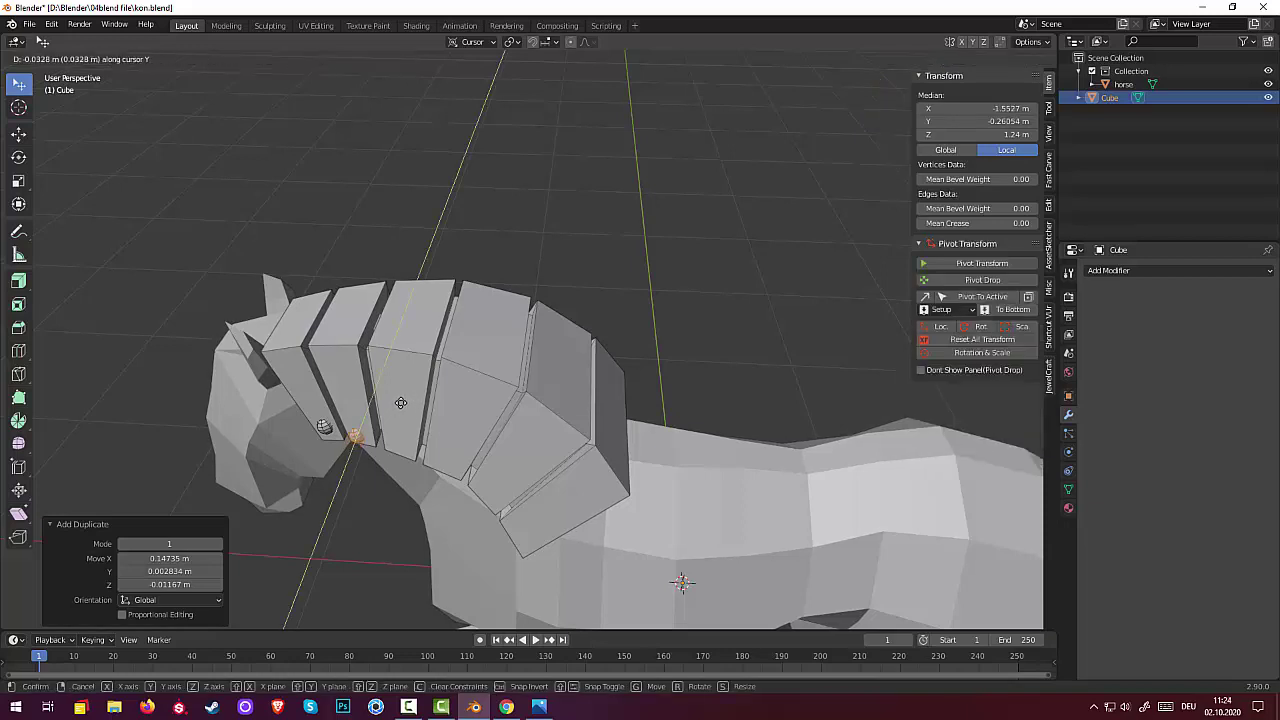
pyautogui.click(403, 409)
pyautogui.moveTo(403, 409); pyautogui.dragTo(429, 348, button='middle')
pyautogui.press('KP_1')
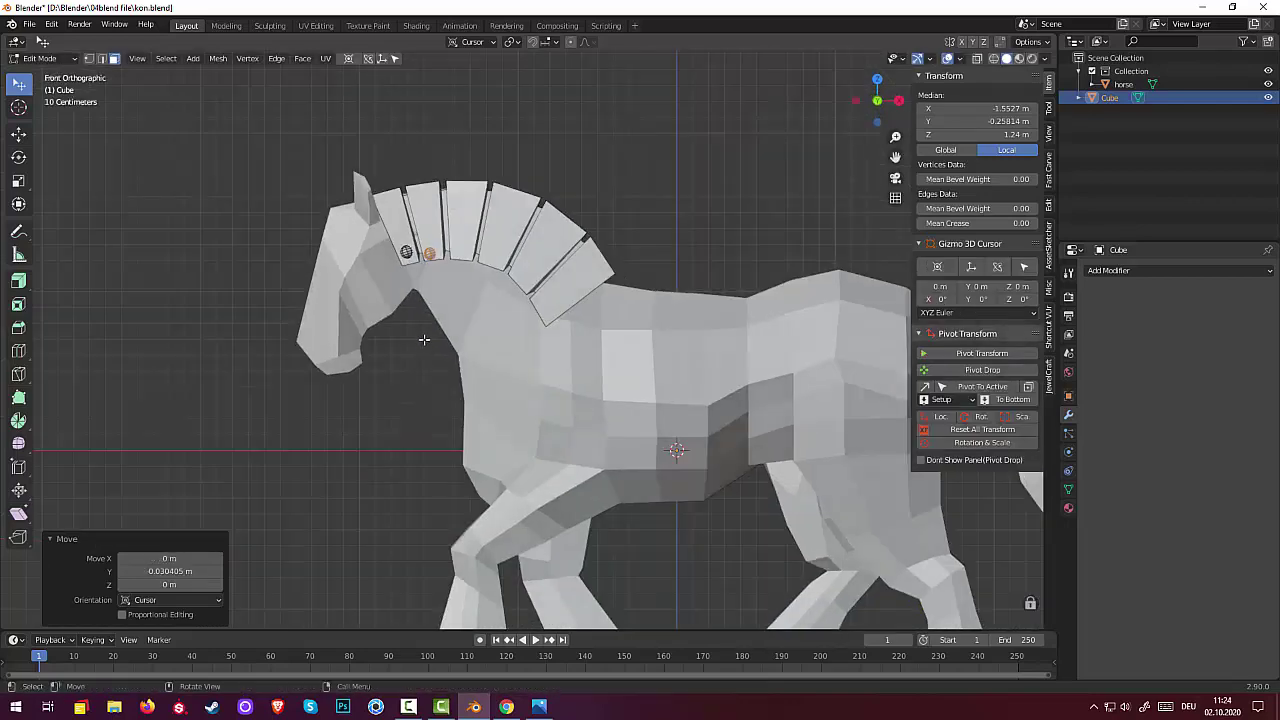
pyautogui.press('g')
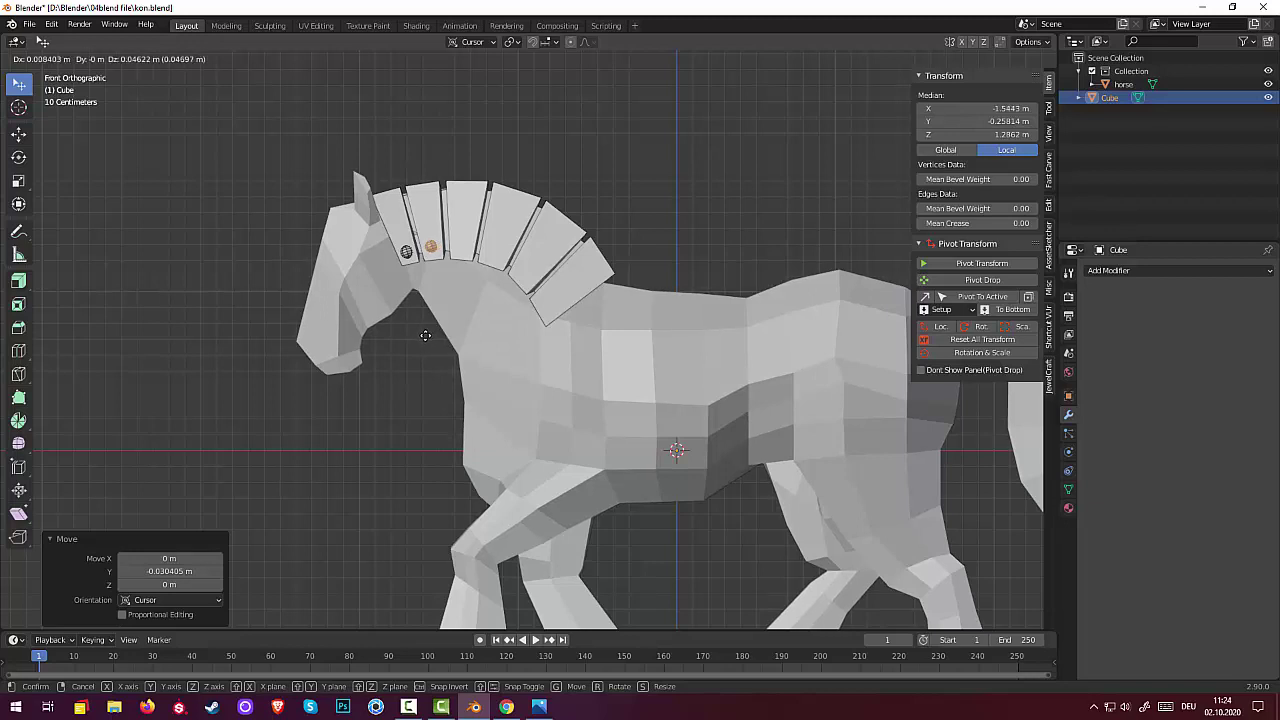
# - Fine-tune the second rivet's height and depth along cursor Y
pyautogui.click(425, 335)
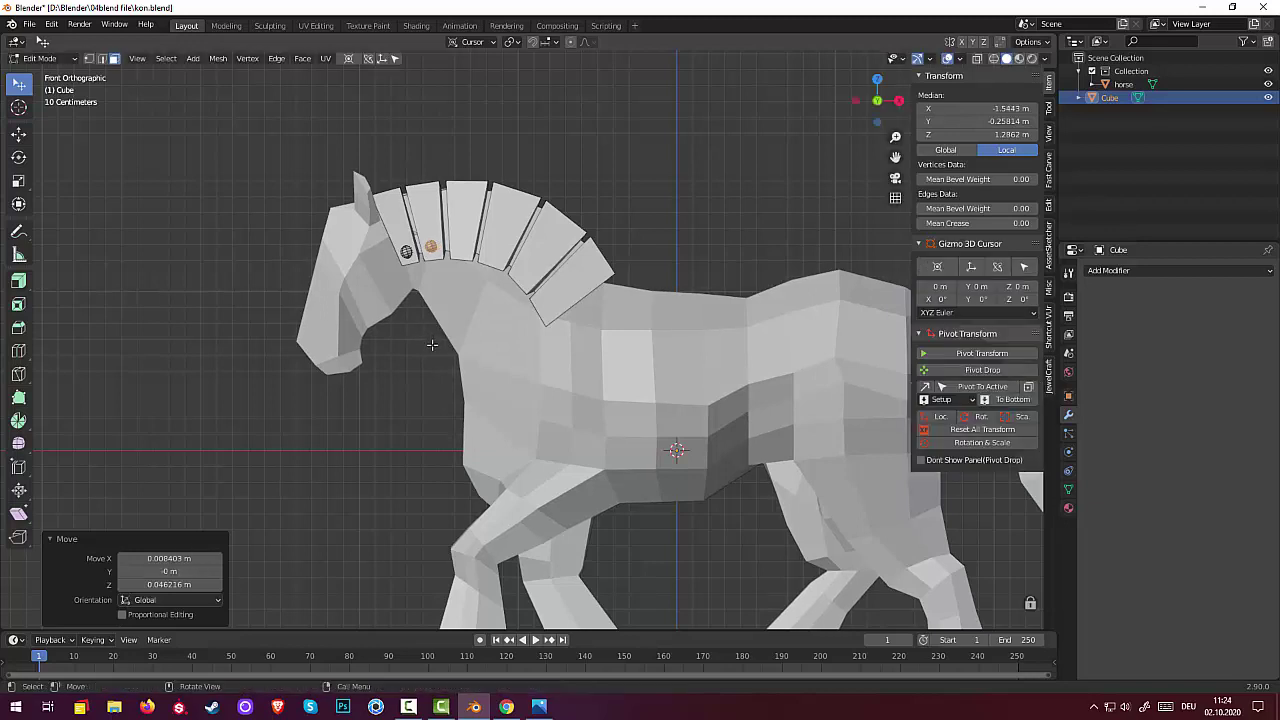
pyautogui.press('g')
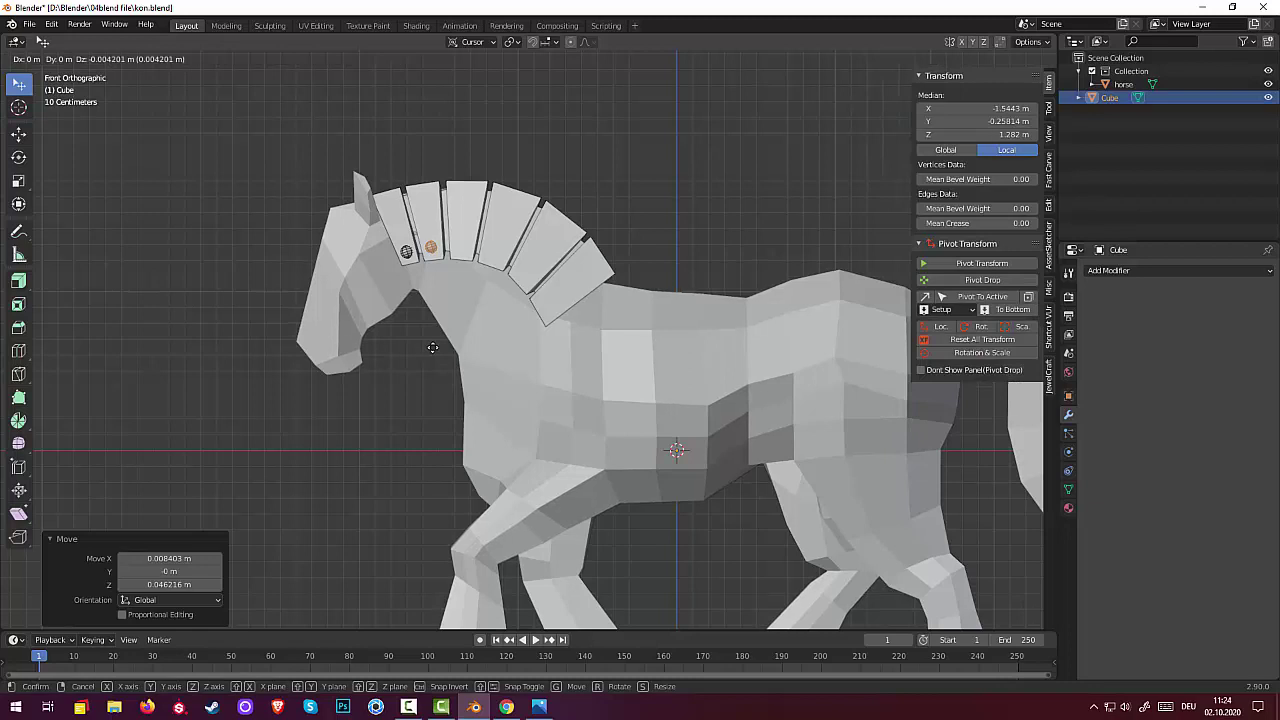
pyautogui.press('y')
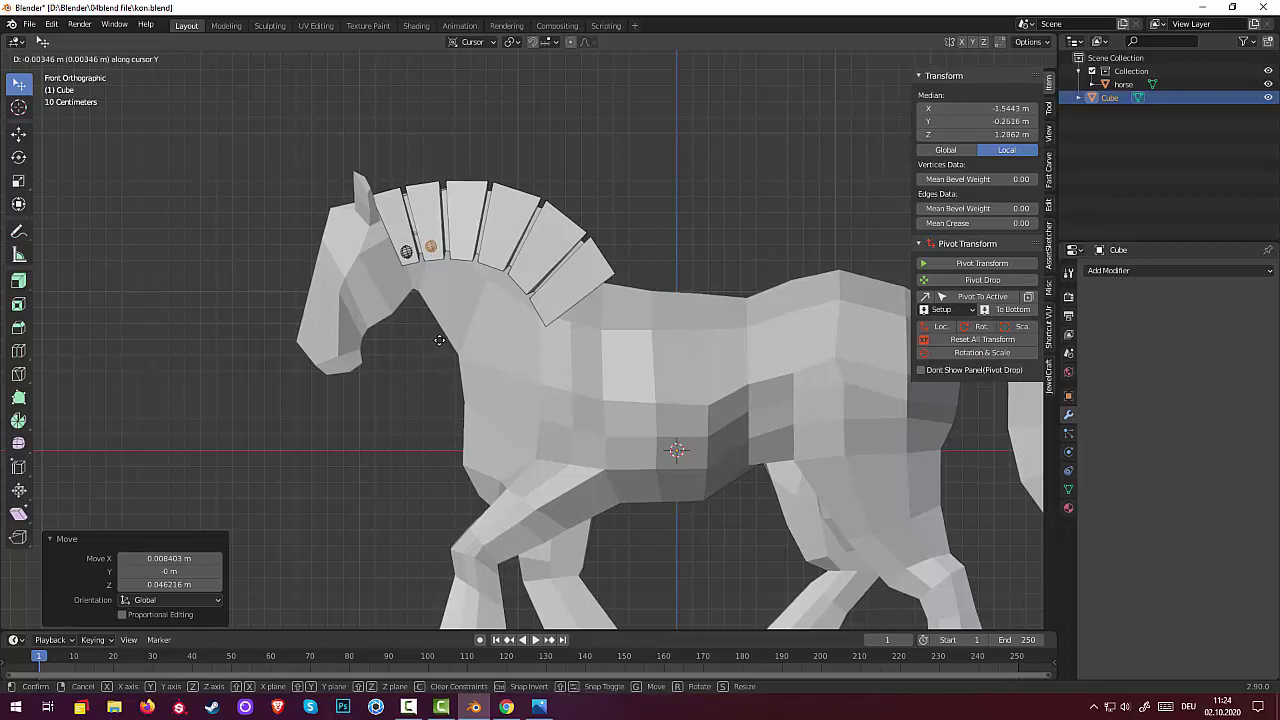
pyautogui.click(445, 335)
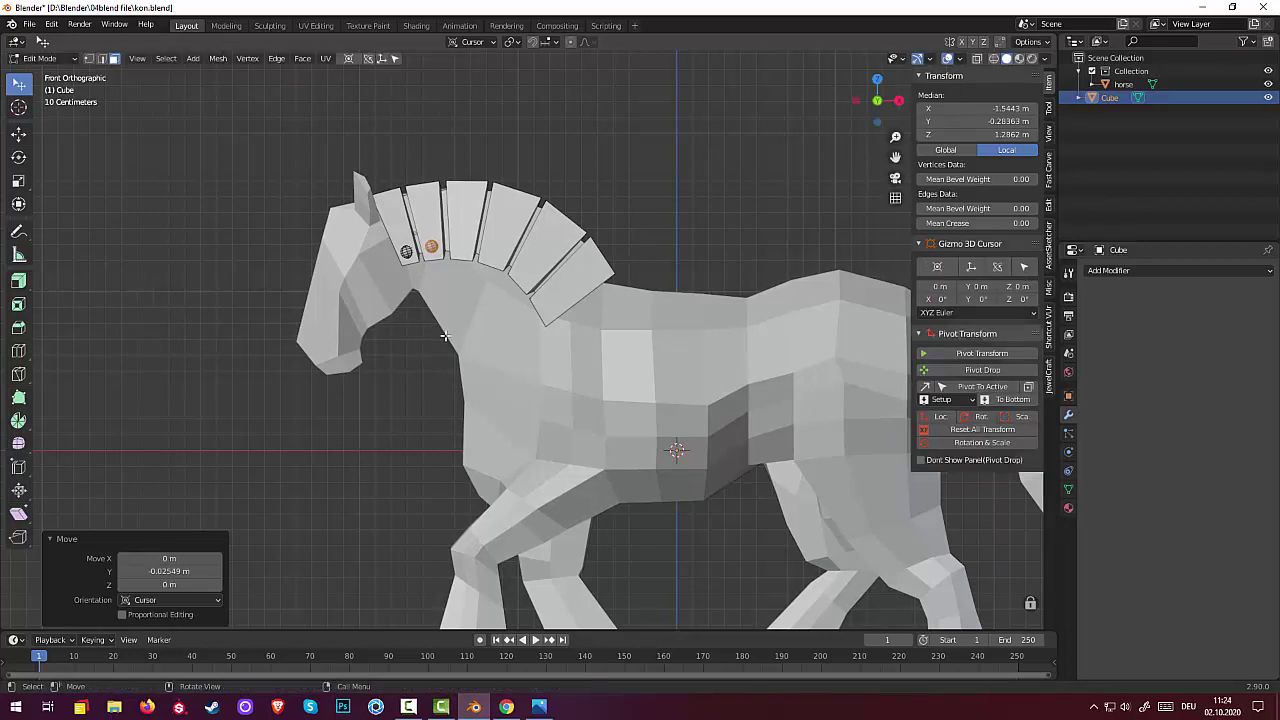
pyautogui.press('g')
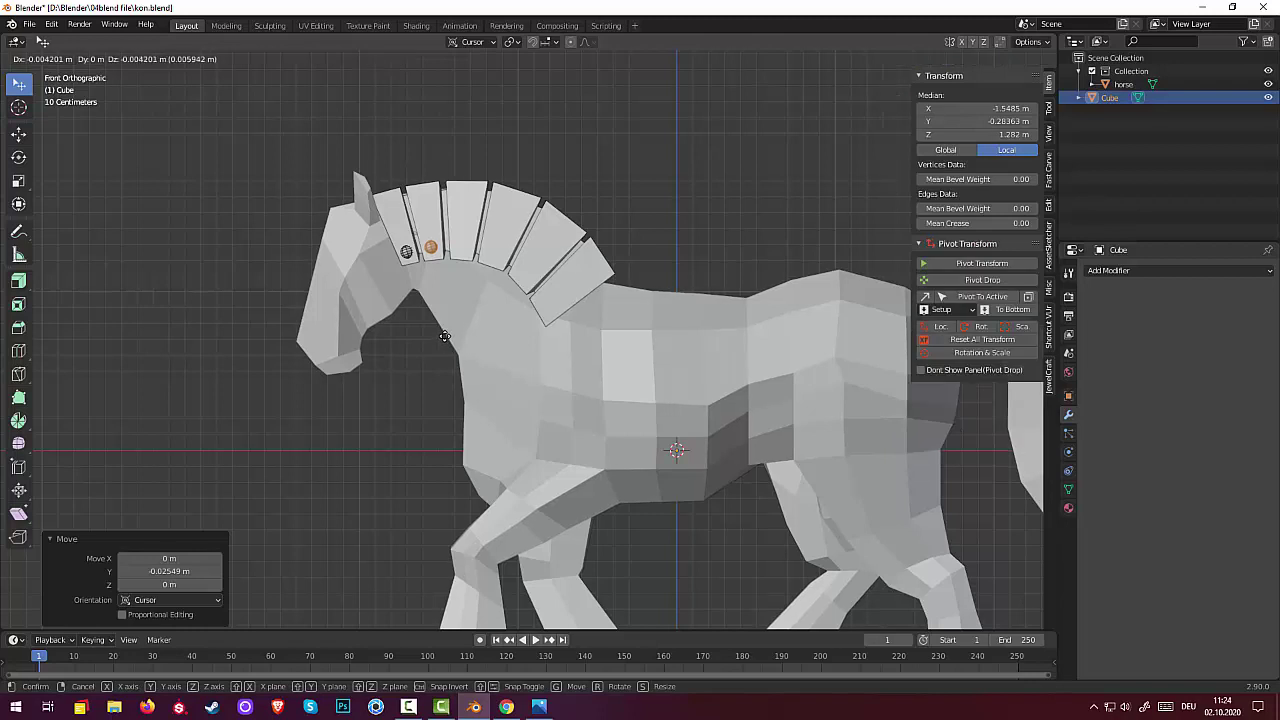
pyautogui.click(445, 335)
# - Put a third rivet on the third neck plate and adjust its depth along cursor Y
pyautogui.press('g')
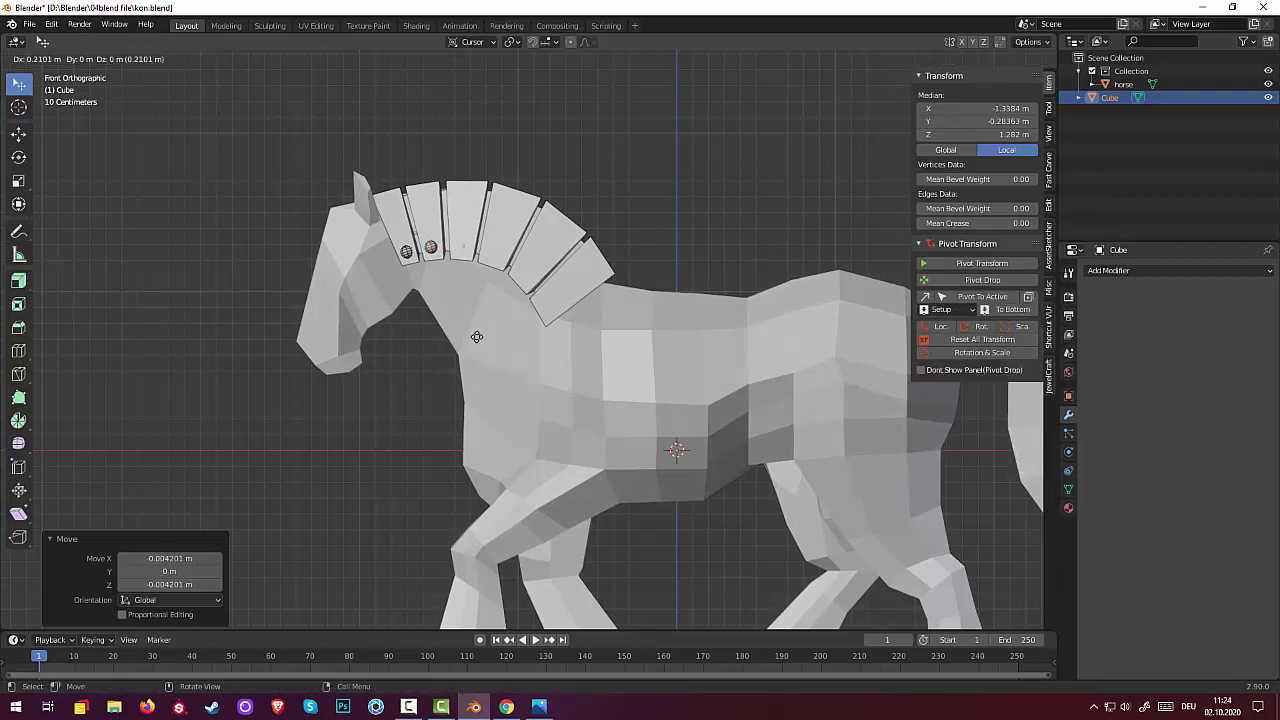
pyautogui.click(476, 335)
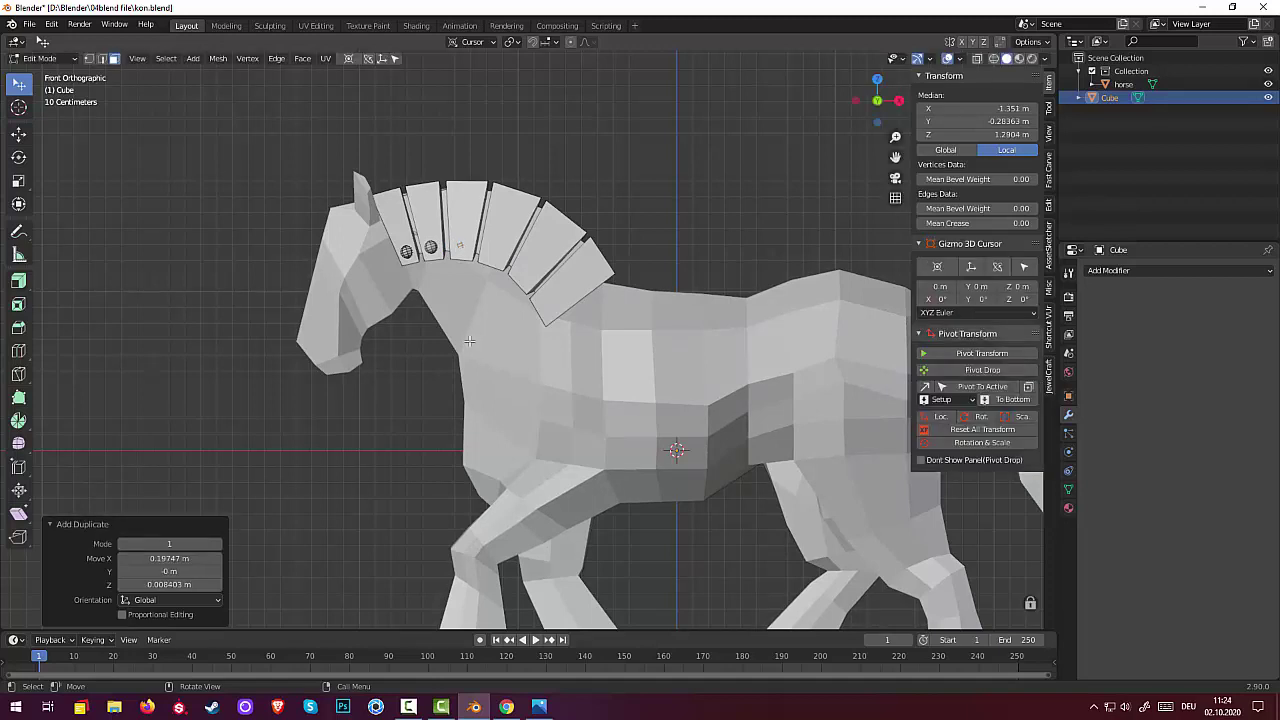
pyautogui.press('g')
pyautogui.press('y')
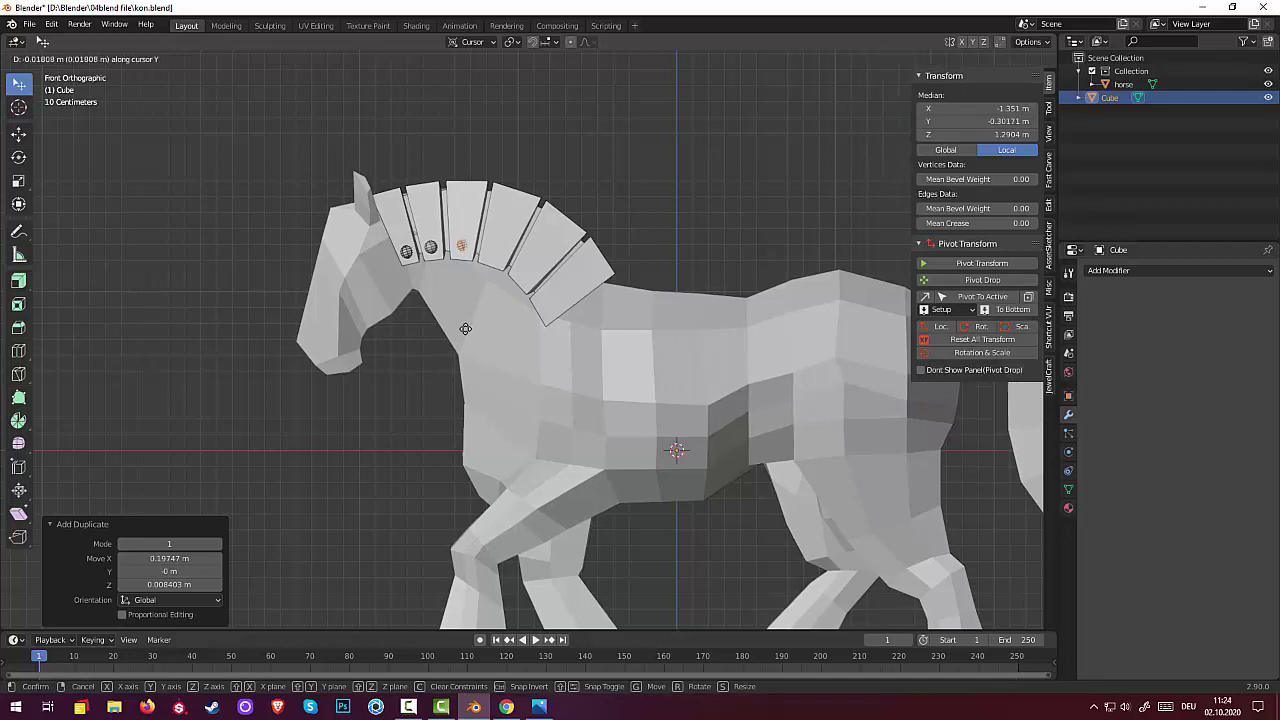
pyautogui.click(467, 331)
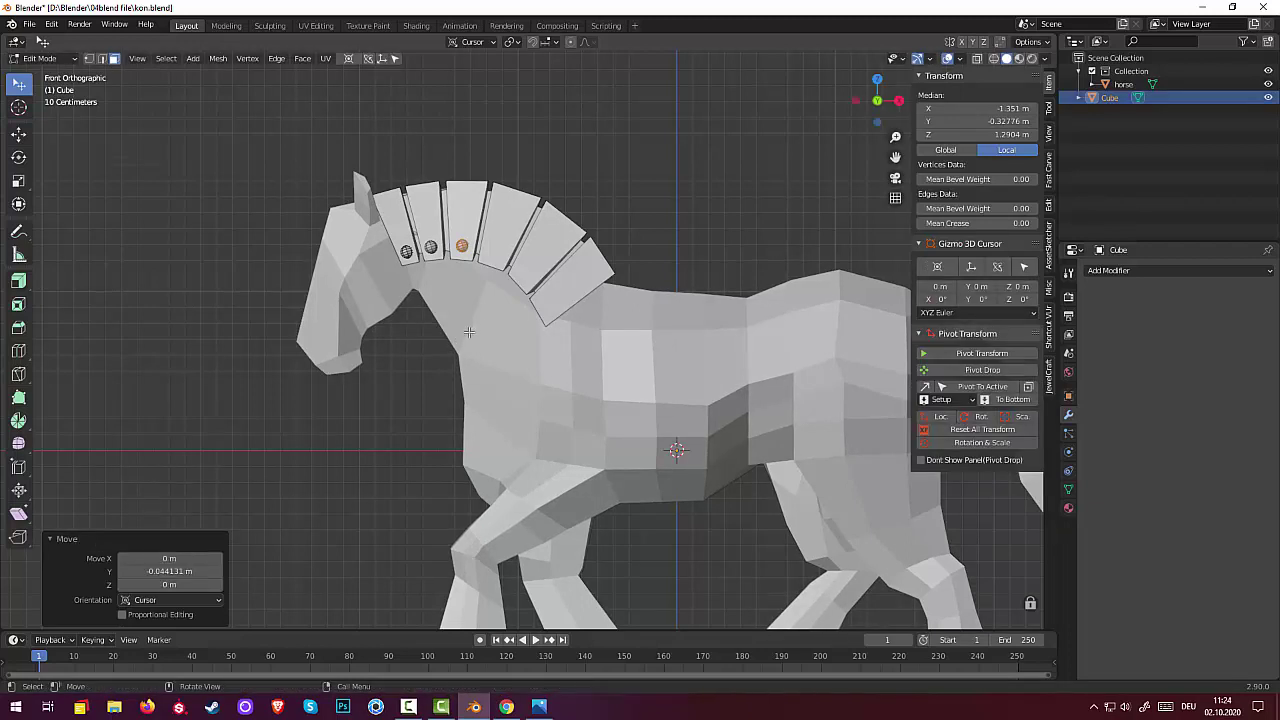
pyautogui.press('g')
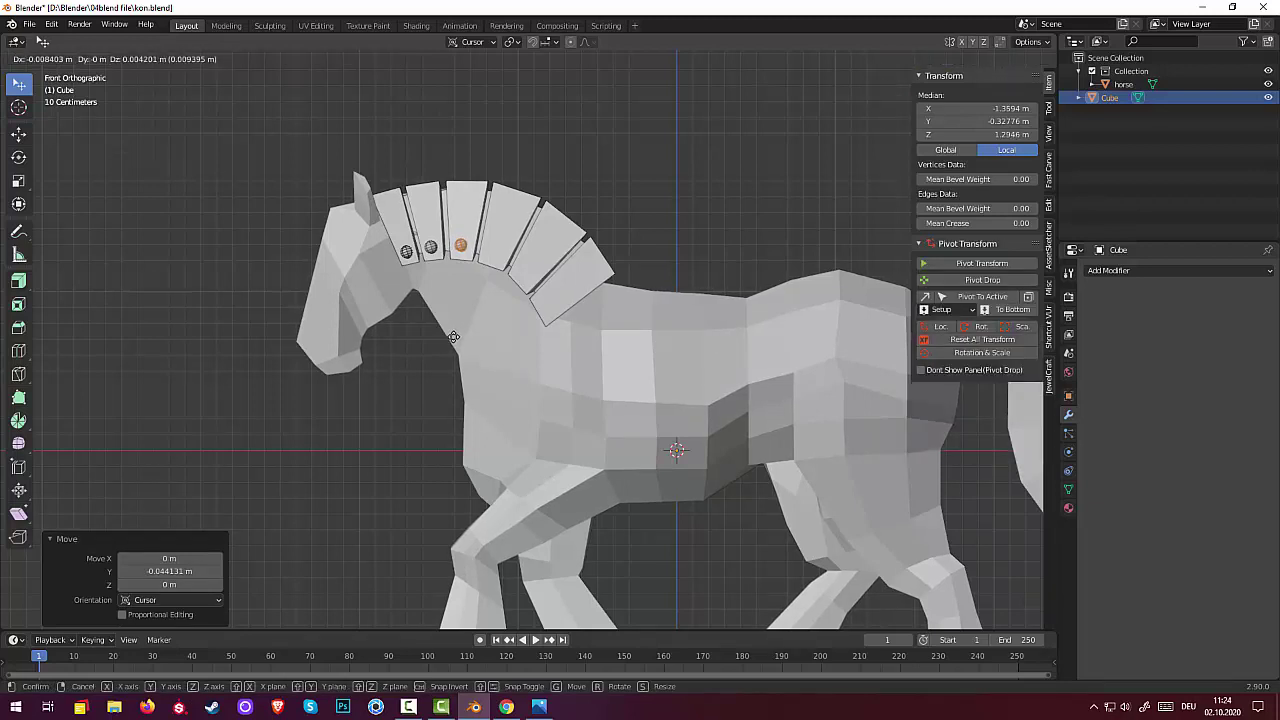
pyautogui.click(446, 335)
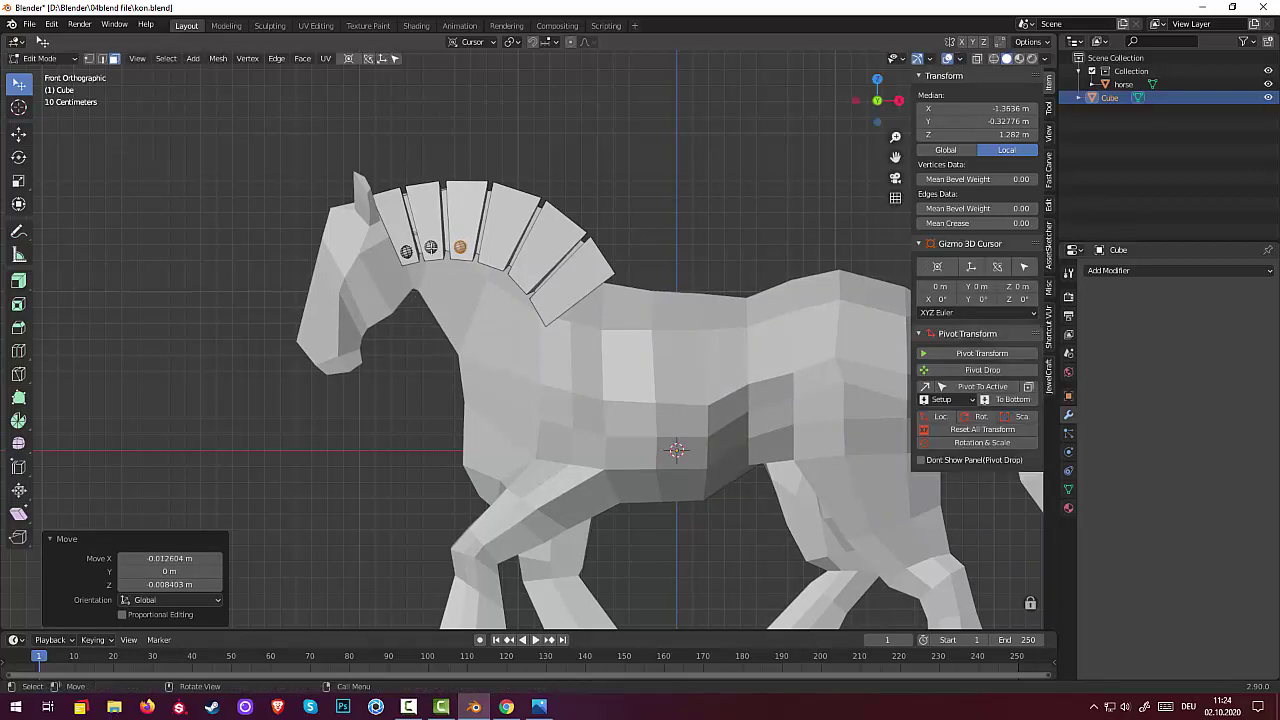
# - Deselect the rivets and orbit to check all three from an angle
pyautogui.click(431, 249)
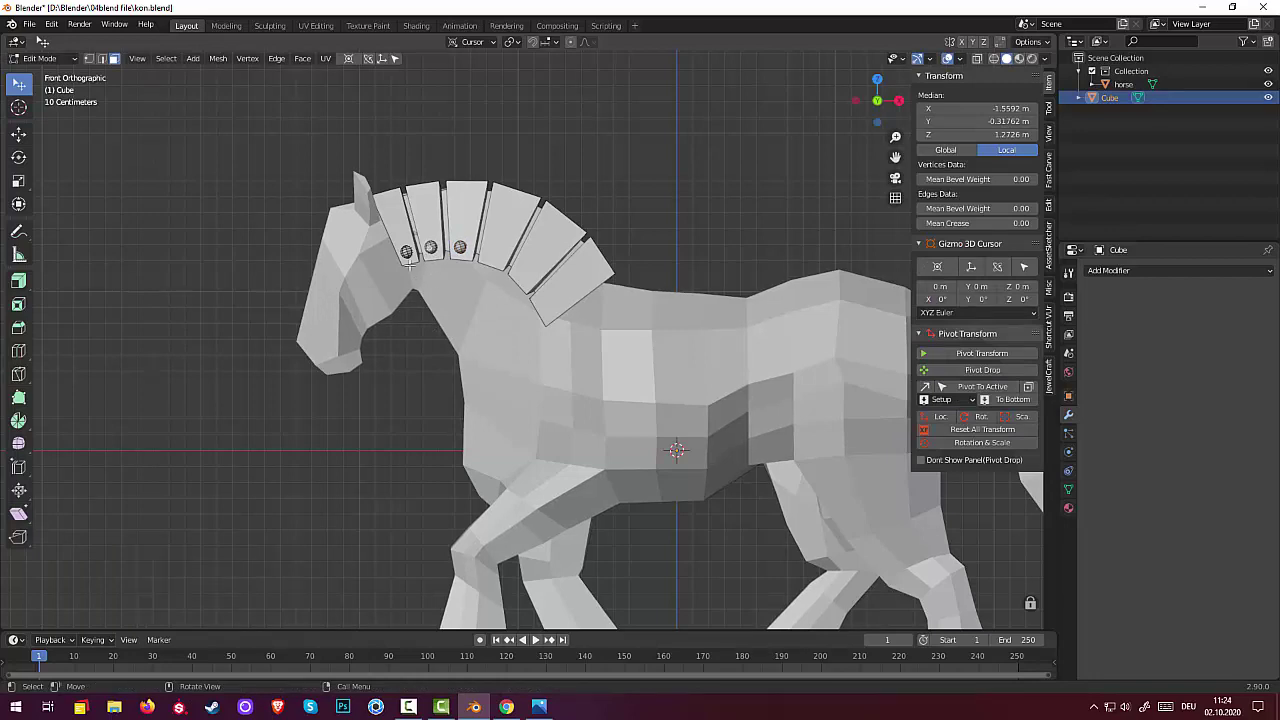
pyautogui.click(409, 367)
pyautogui.moveTo(409, 367)
pyautogui.mouseDown(button='middle')
pyautogui.moveTo(434, 399)
pyautogui.moveTo(443, 343)
pyautogui.moveTo(546, 354)
pyautogui.moveTo(497, 371)
pyautogui.moveTo(433, 340)
pyautogui.mouseUp(button='middle')
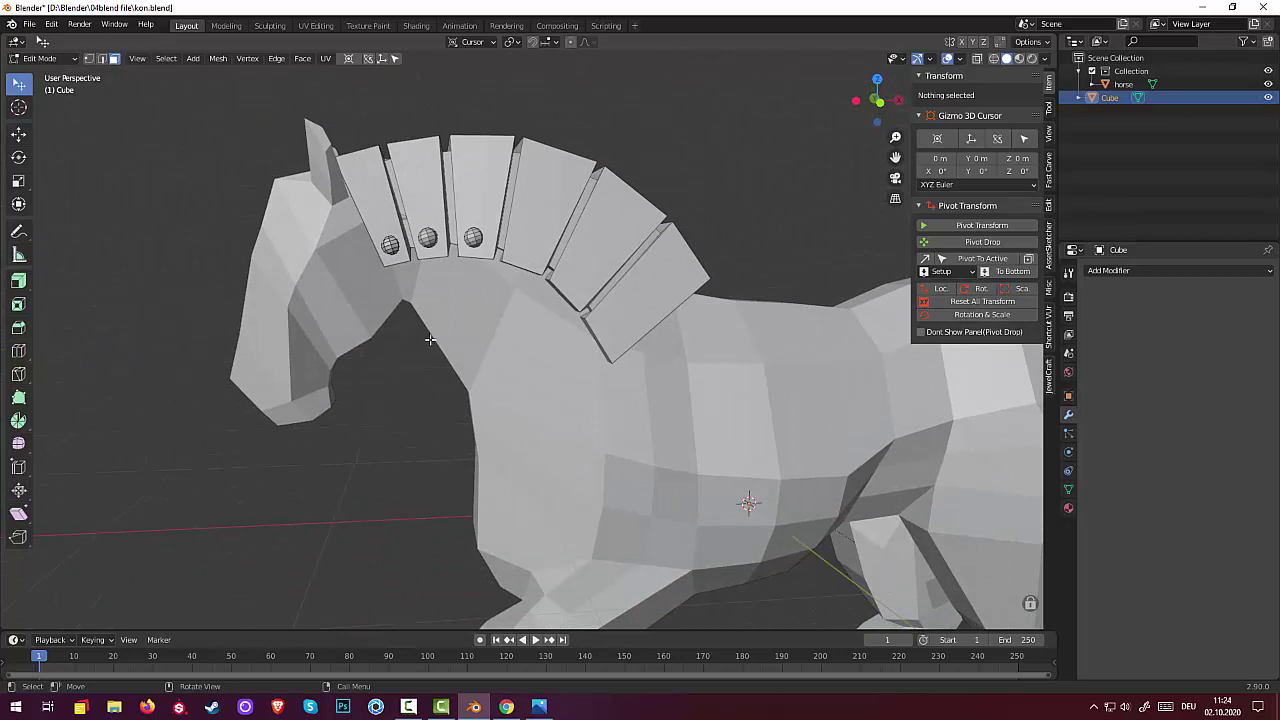
# - In front view, raise the second neck rivet to 1.282 m so it is level with the third, then select the third rivet
pyautogui.press('KP_1')
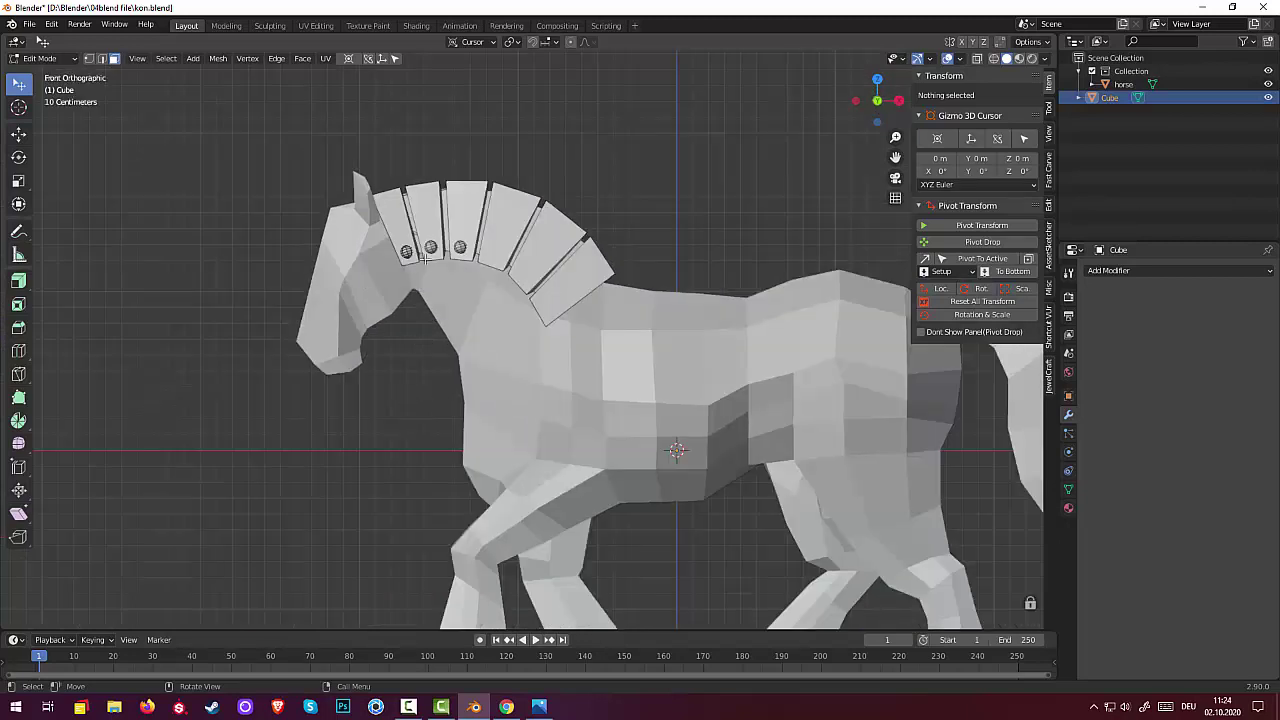
pyautogui.click(431, 247)
pyautogui.hotkey('ctrl', 'l')
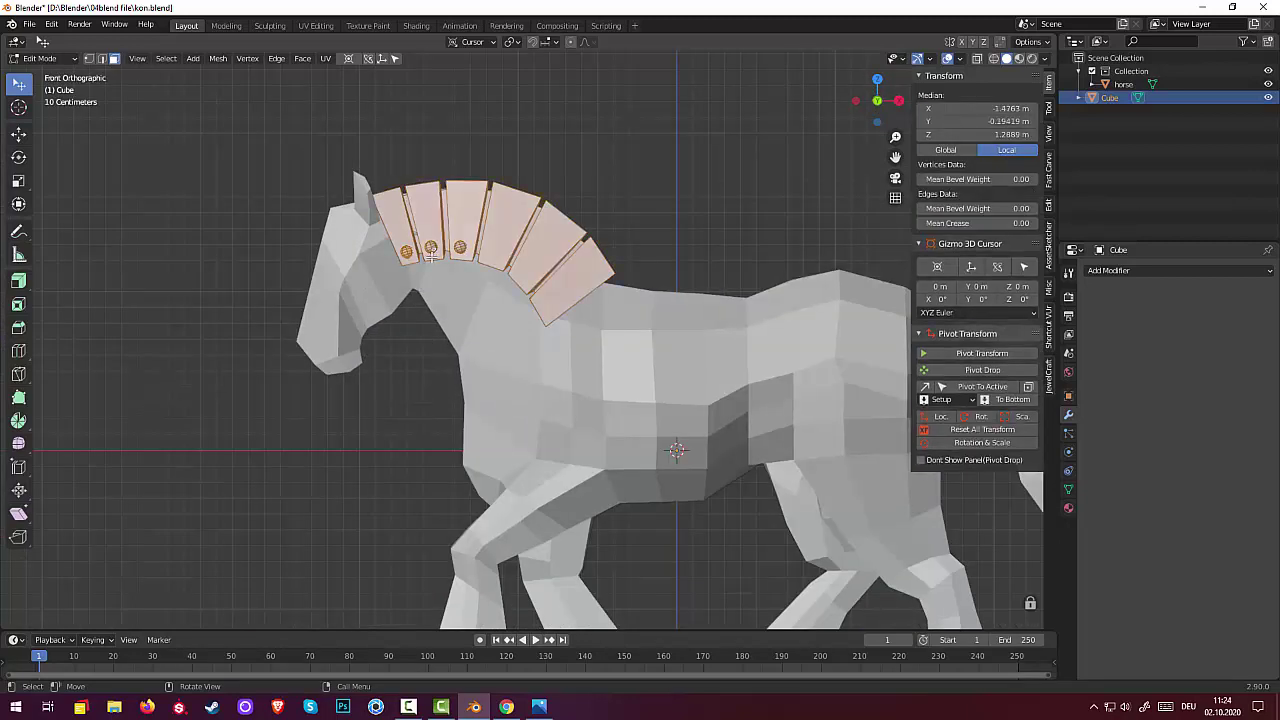
pyautogui.click(431, 247)
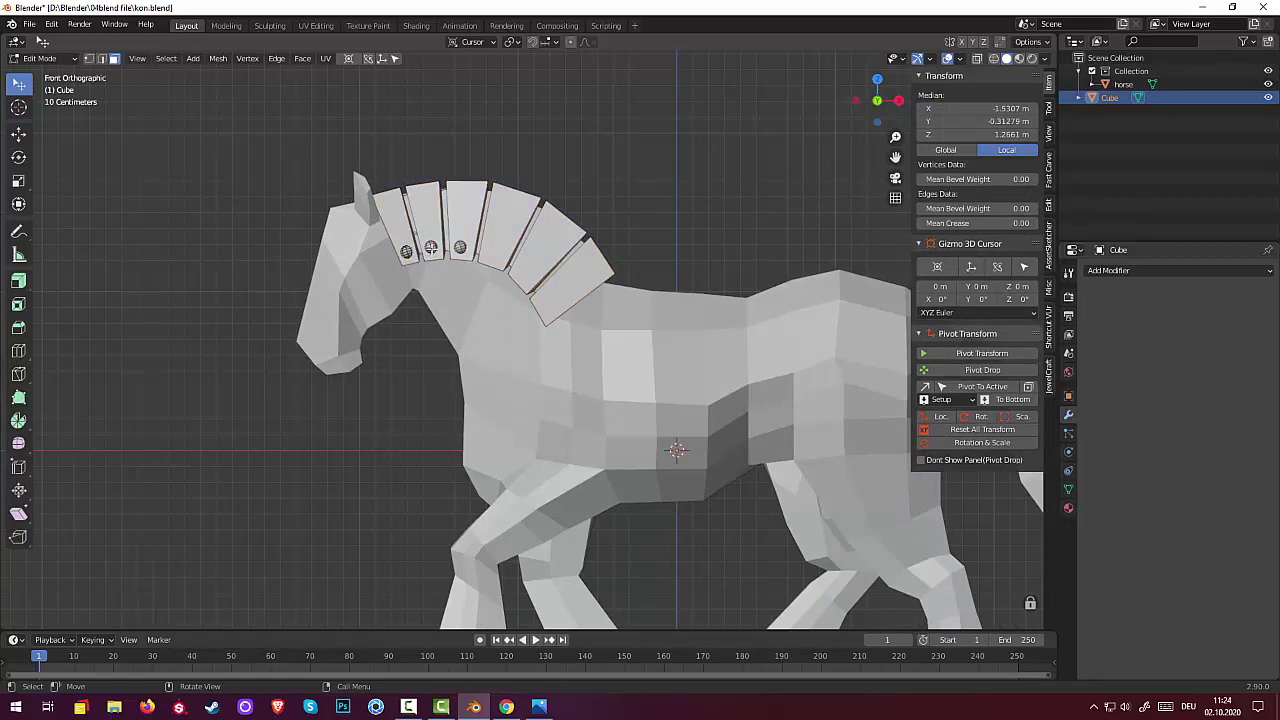
pyautogui.click(431, 247)
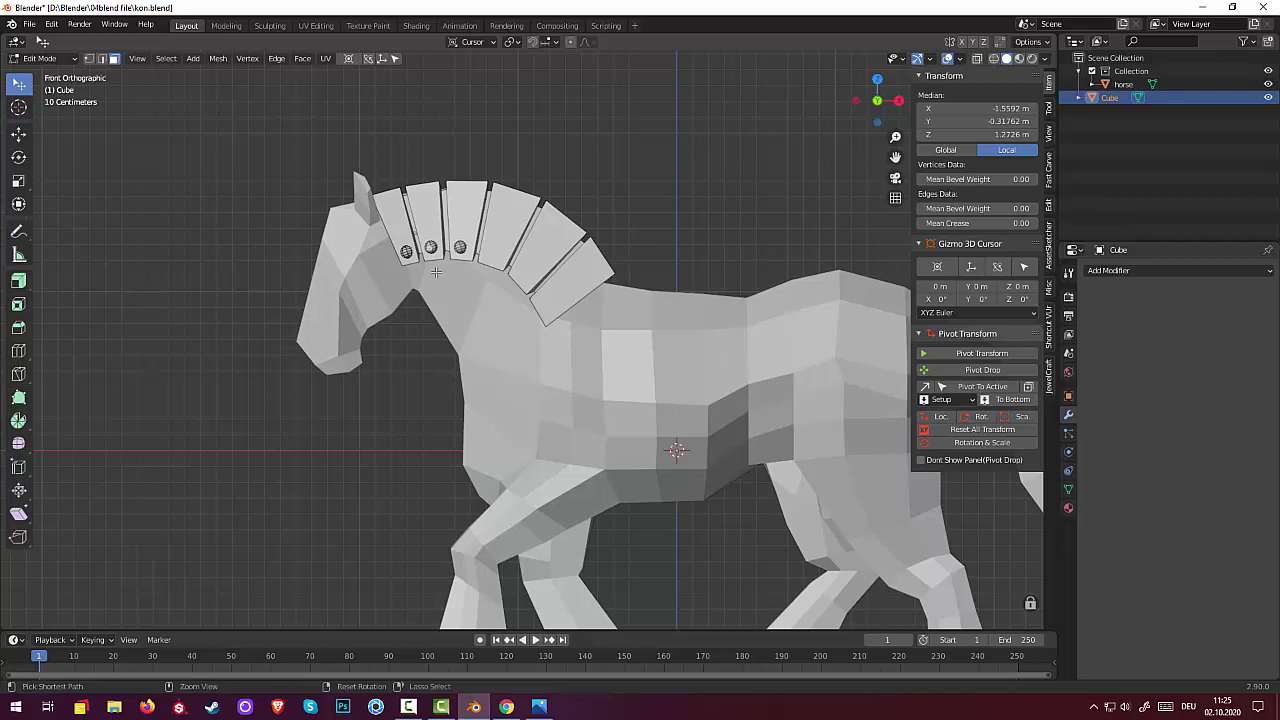
pyautogui.press('ctrl+KP_Add')
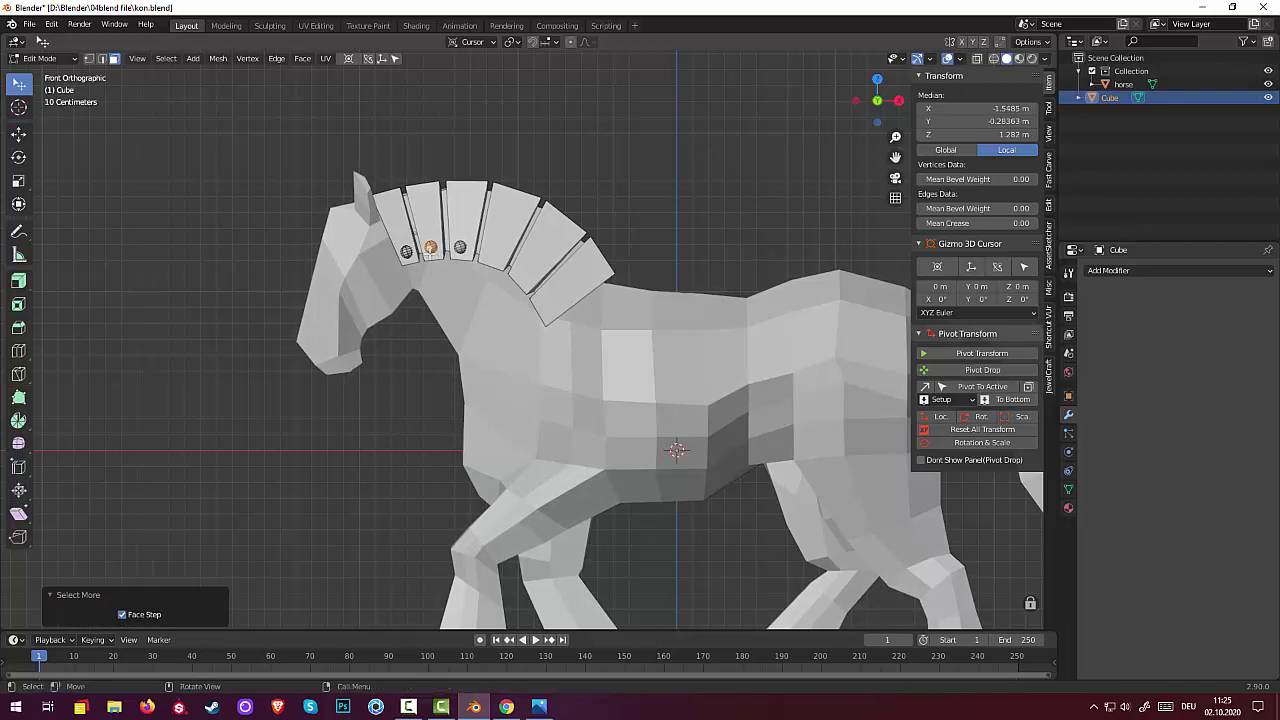
pyautogui.press('g')
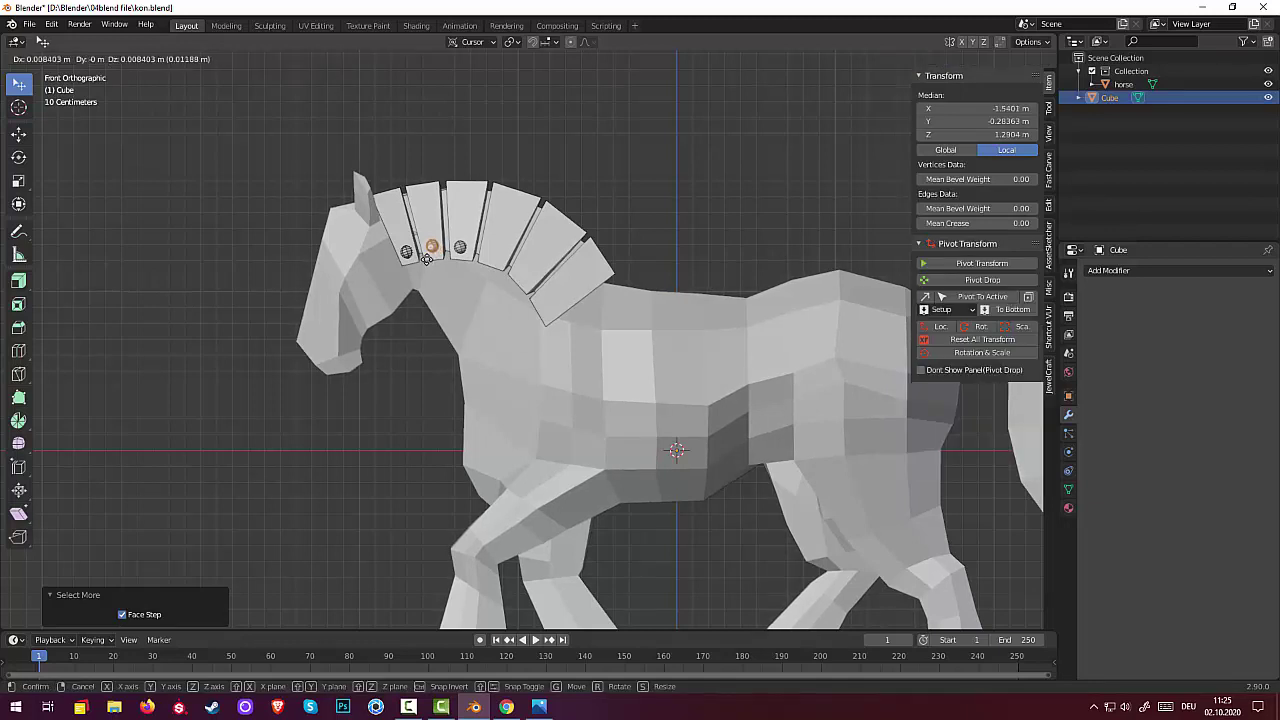
pyautogui.click(426, 260)
pyautogui.click(460, 247)
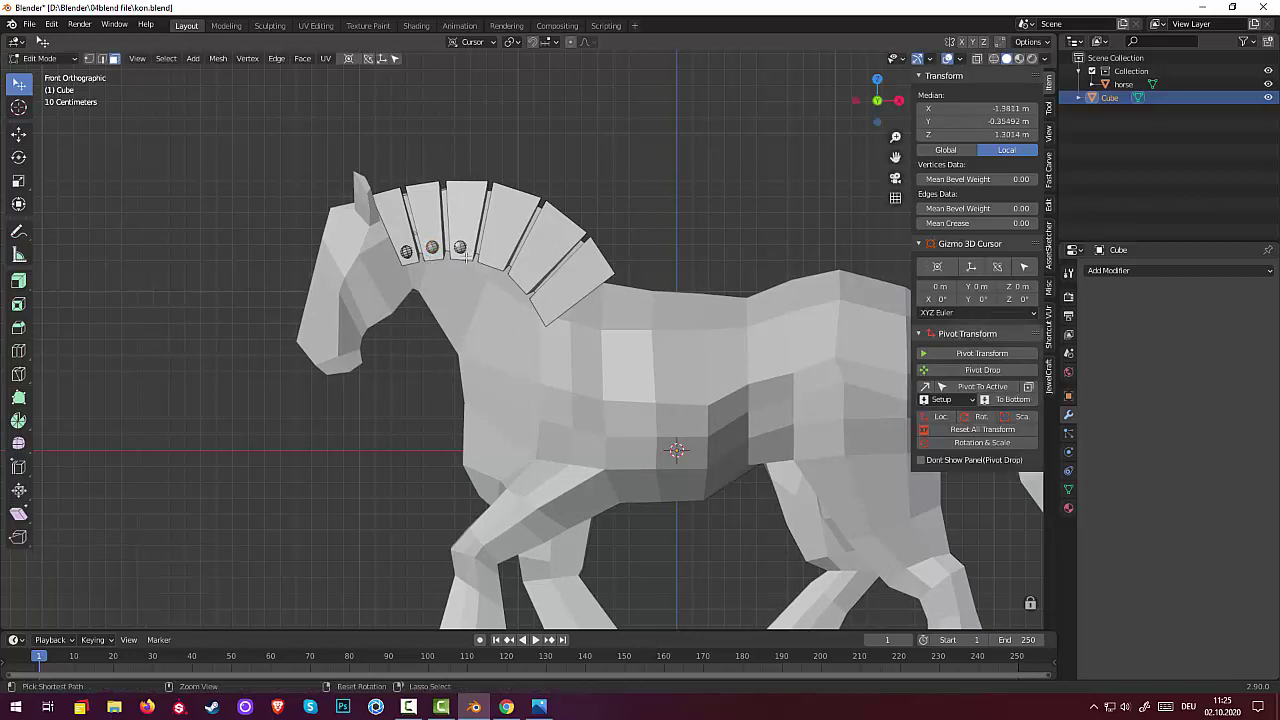
pyautogui.press('ctrl+KP_Add')
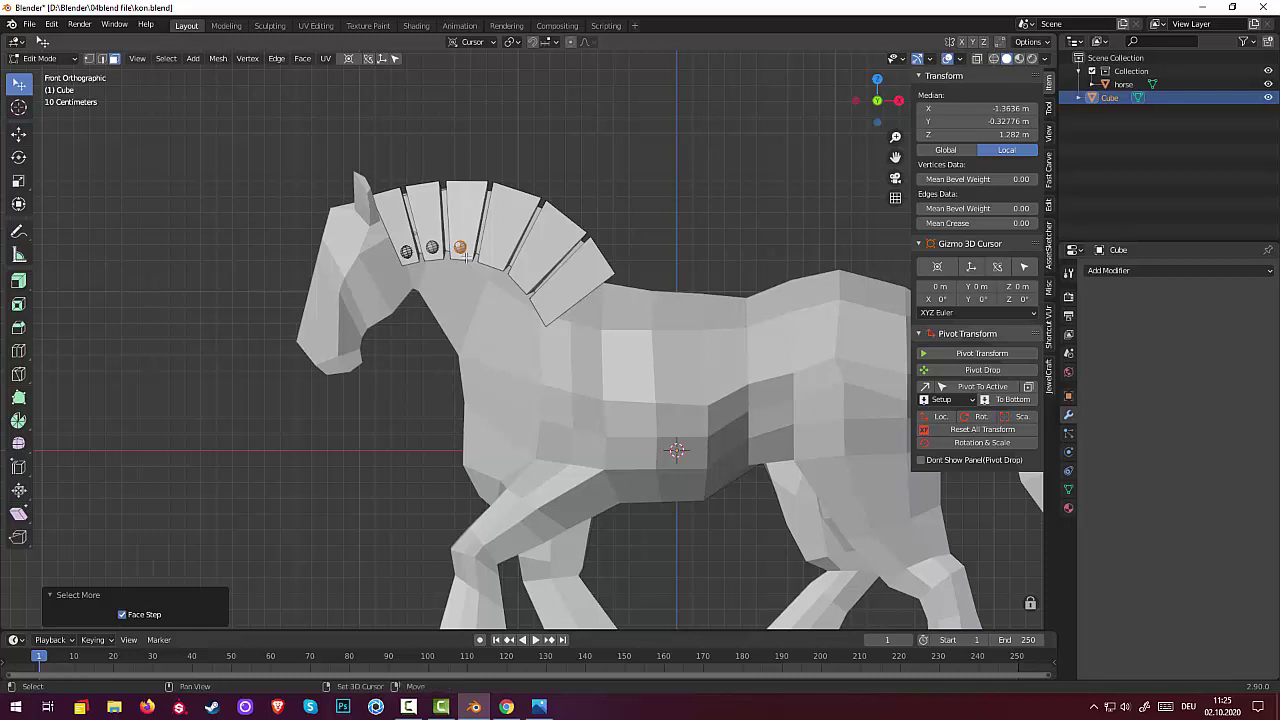
# - Copy the third rivet onto the fourth neck plate and adjust its Y depth so it sits flat against the plate
pyautogui.press('g')
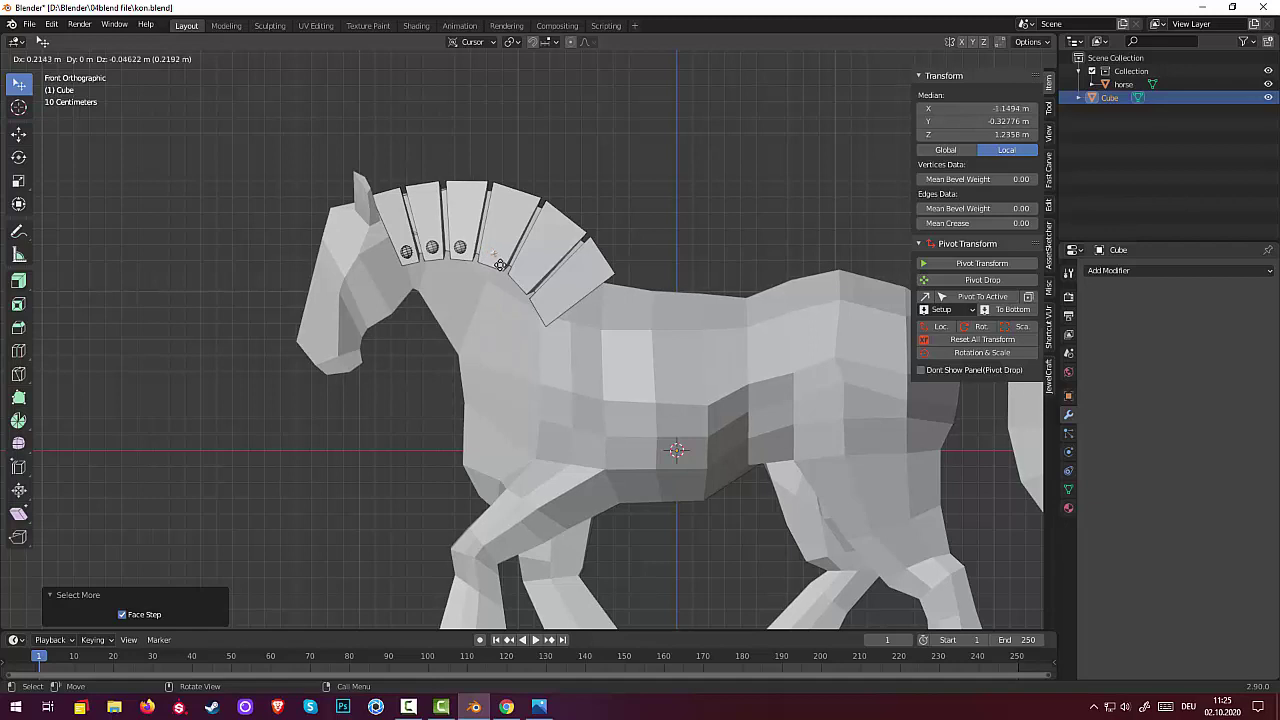
pyautogui.click(501, 265)
pyautogui.click(501, 265)
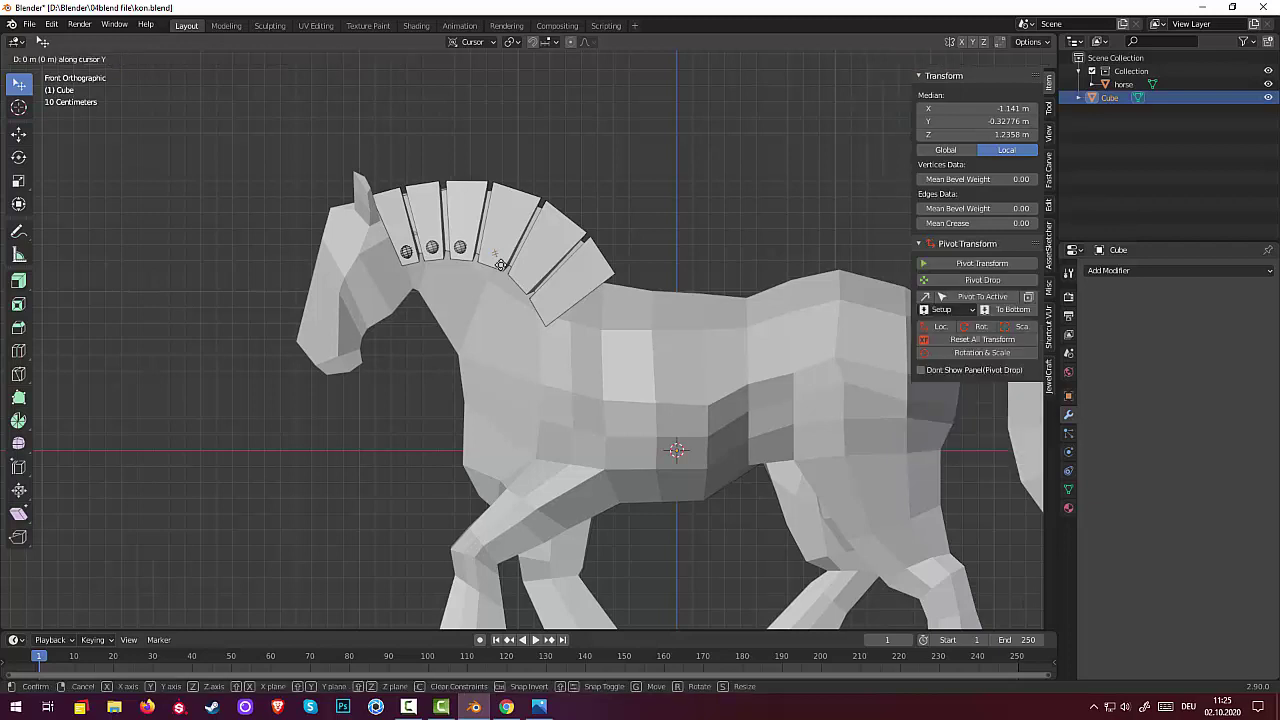
pyautogui.press('g')
pyautogui.press('y')
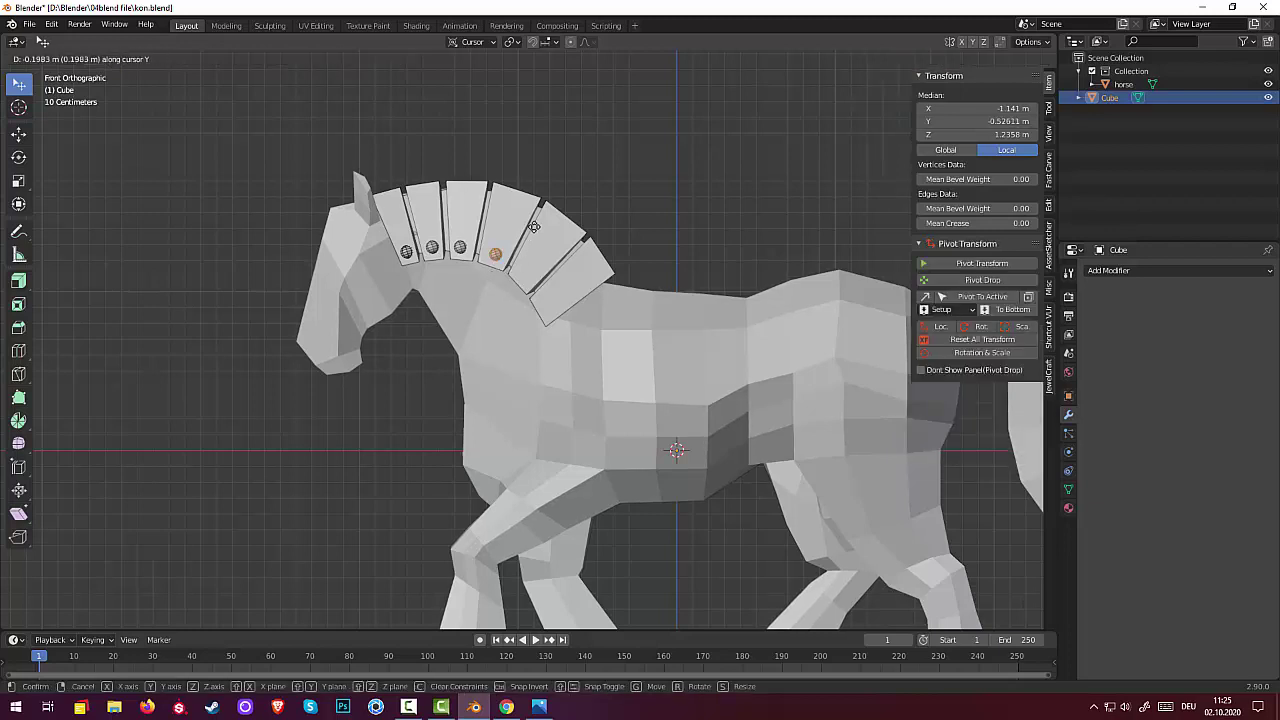
pyautogui.click(532, 231)
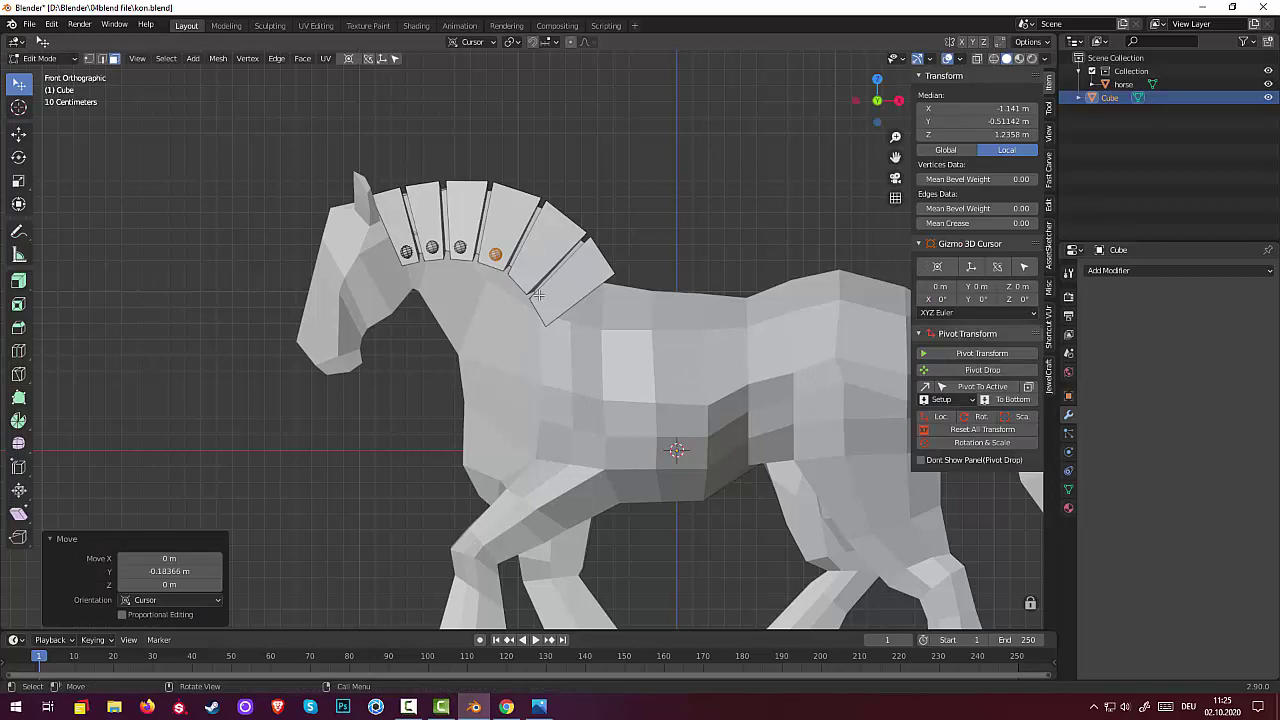
pyautogui.moveTo(538, 295)
pyautogui.mouseDown(button='middle')
pyautogui.moveTo(473, 402)
pyautogui.moveTo(443, 366)
pyautogui.mouseUp(button='middle')
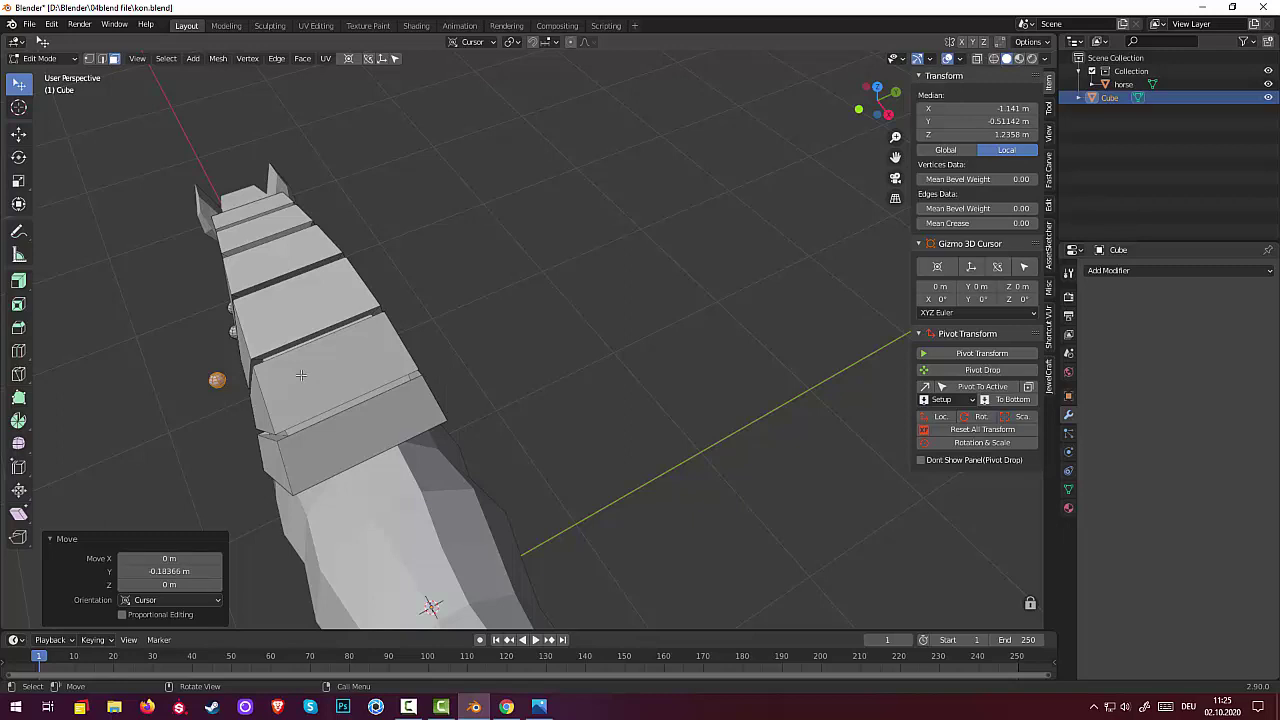
pyautogui.press('g')
pyautogui.press('y')
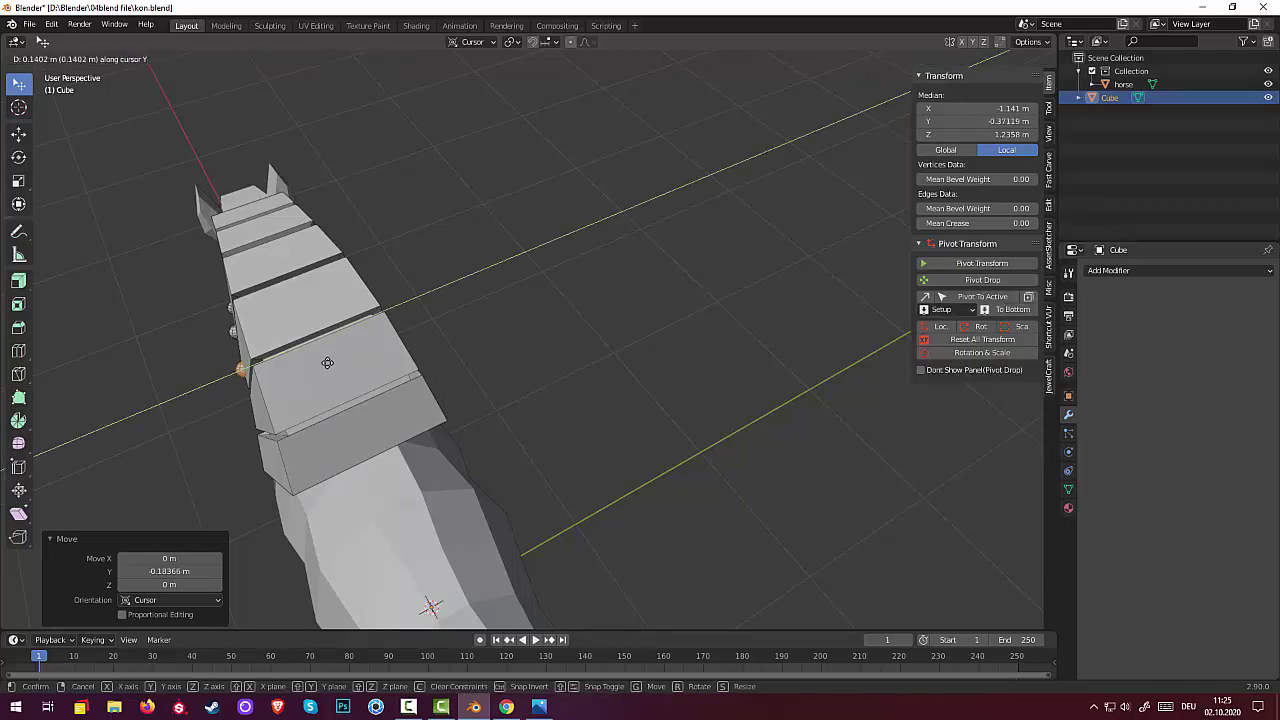
pyautogui.click(330, 362)
# - Duplicate the fourth rivet further down the neck to make a fifth rivet
pyautogui.moveTo(369, 381)
pyautogui.mouseDown(button='middle')
pyautogui.moveTo(472, 317)
pyautogui.moveTo(449, 346)
pyautogui.moveTo(284, 432)
pyautogui.mouseUp(button='middle')
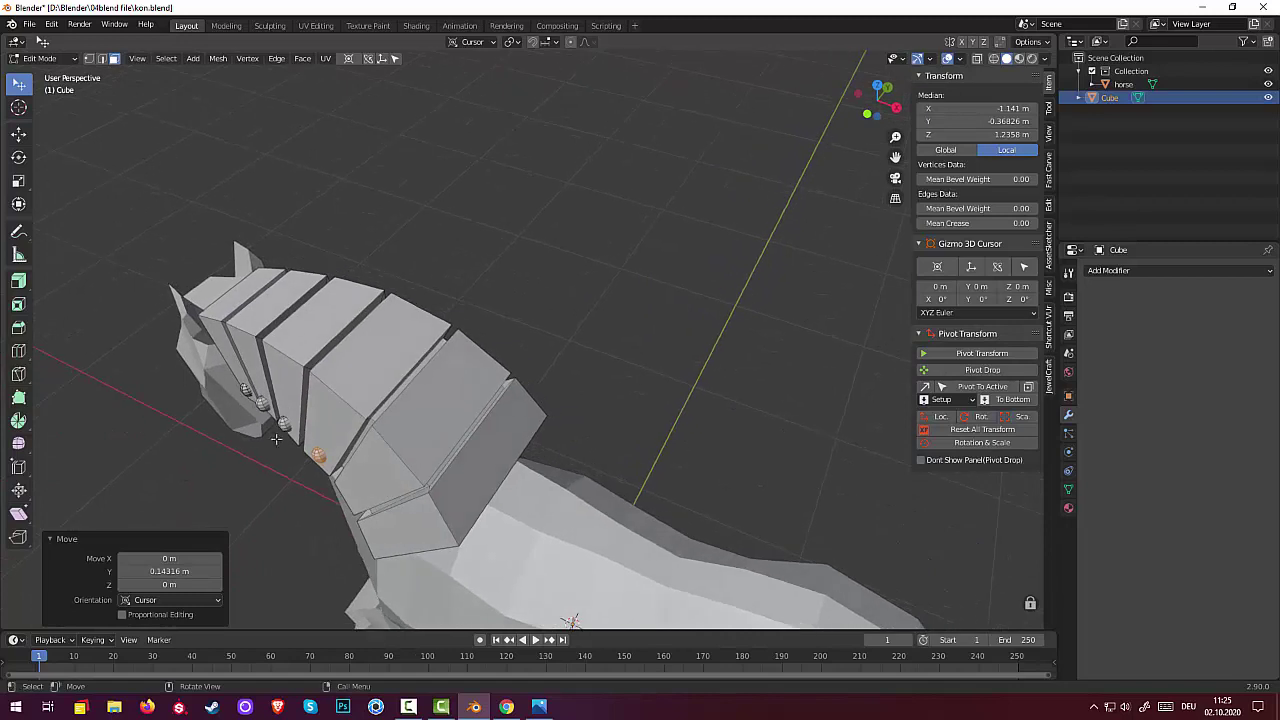
pyautogui.press('ctrl+KP_Add')
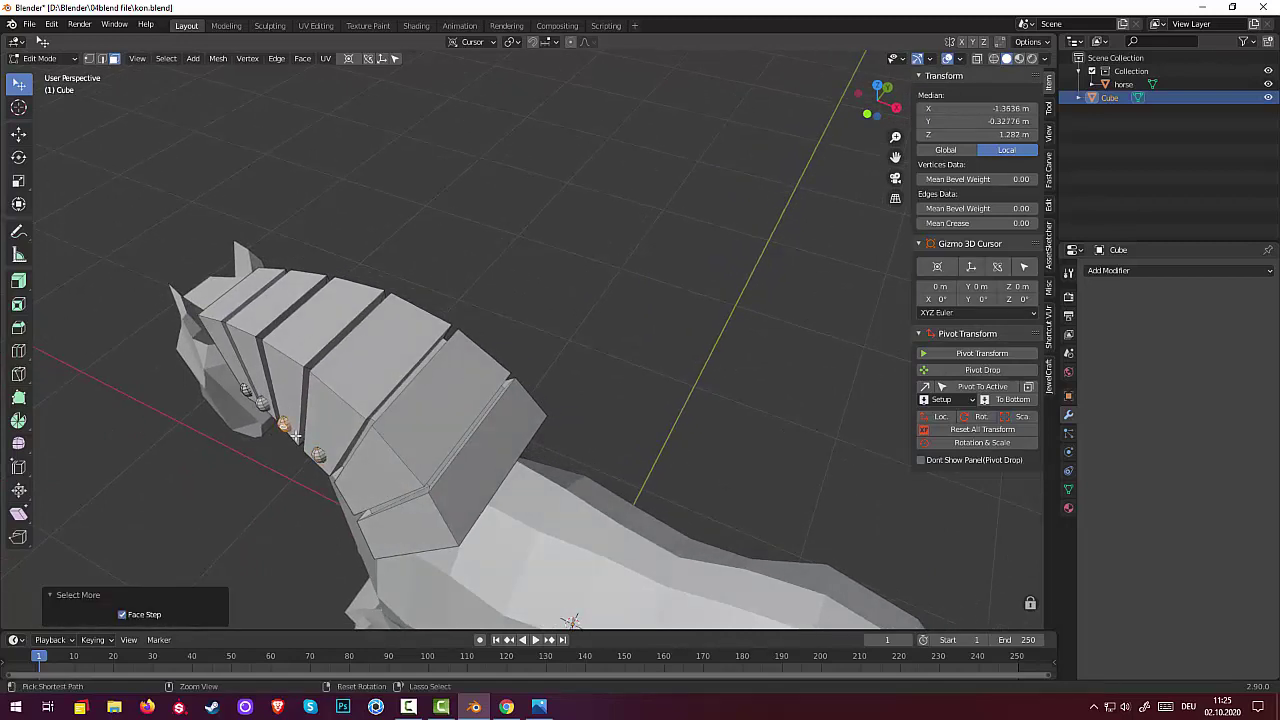
pyautogui.moveTo(349, 376); pyautogui.dragTo(383, 282, button='middle')
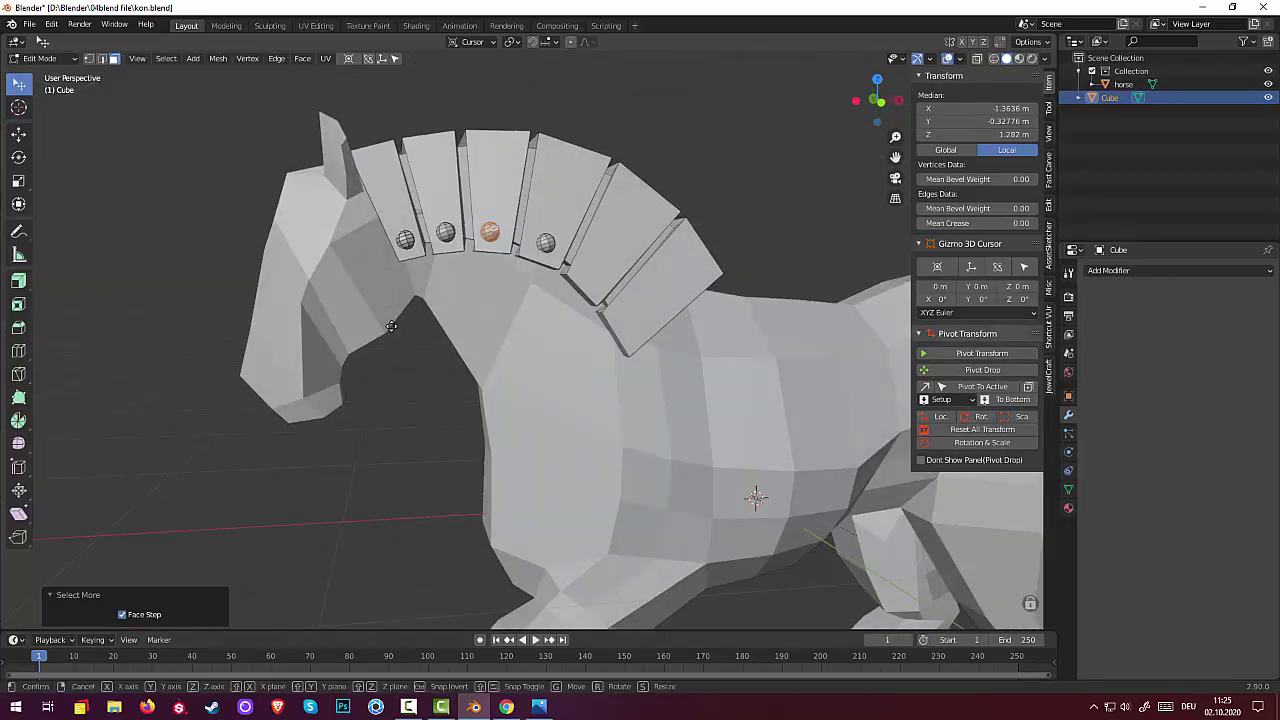
pyautogui.press('g')
pyautogui.click(396, 327)
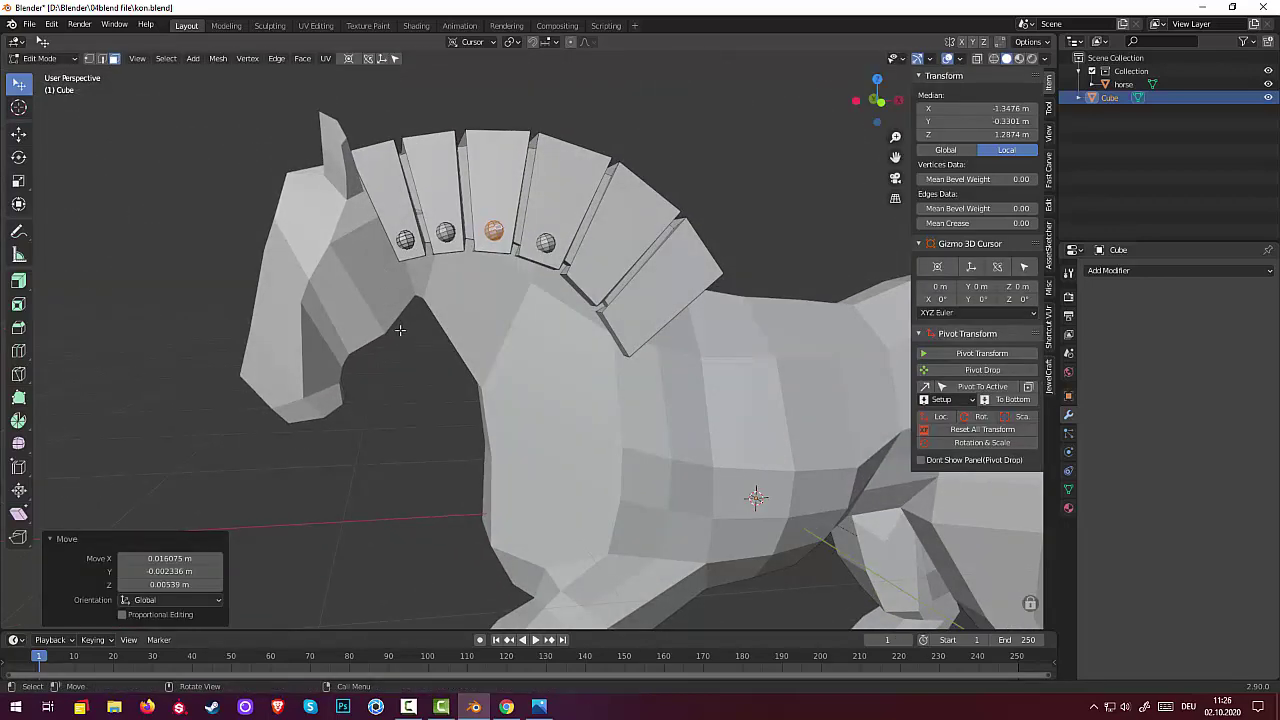
pyautogui.hotkey('ctrl', 'z')
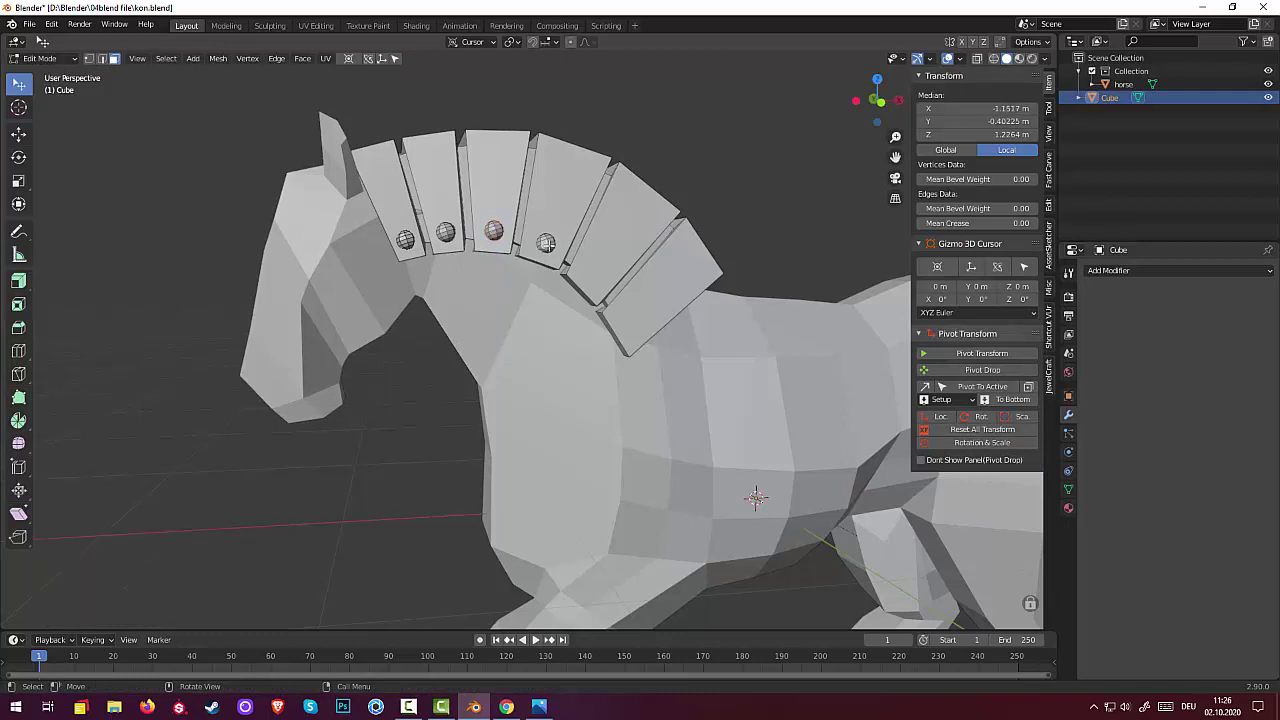
pyautogui.press('ctrl+KP_Add')
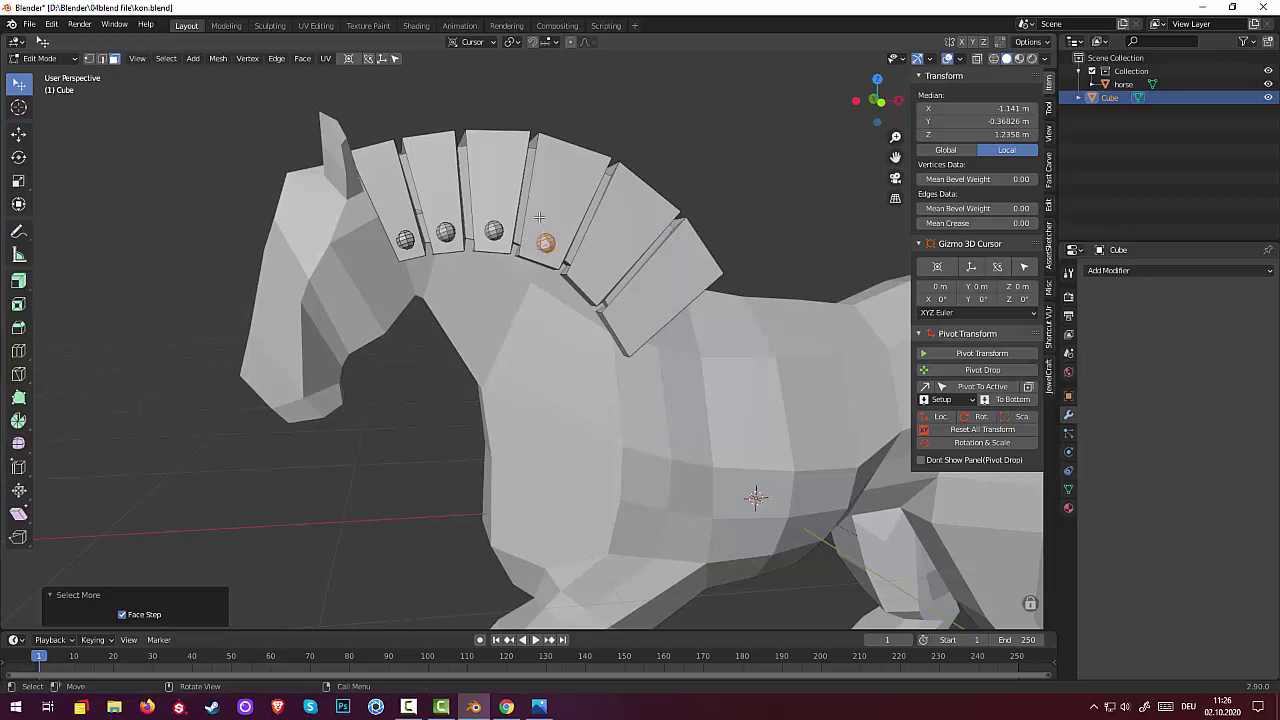
pyautogui.press('g')
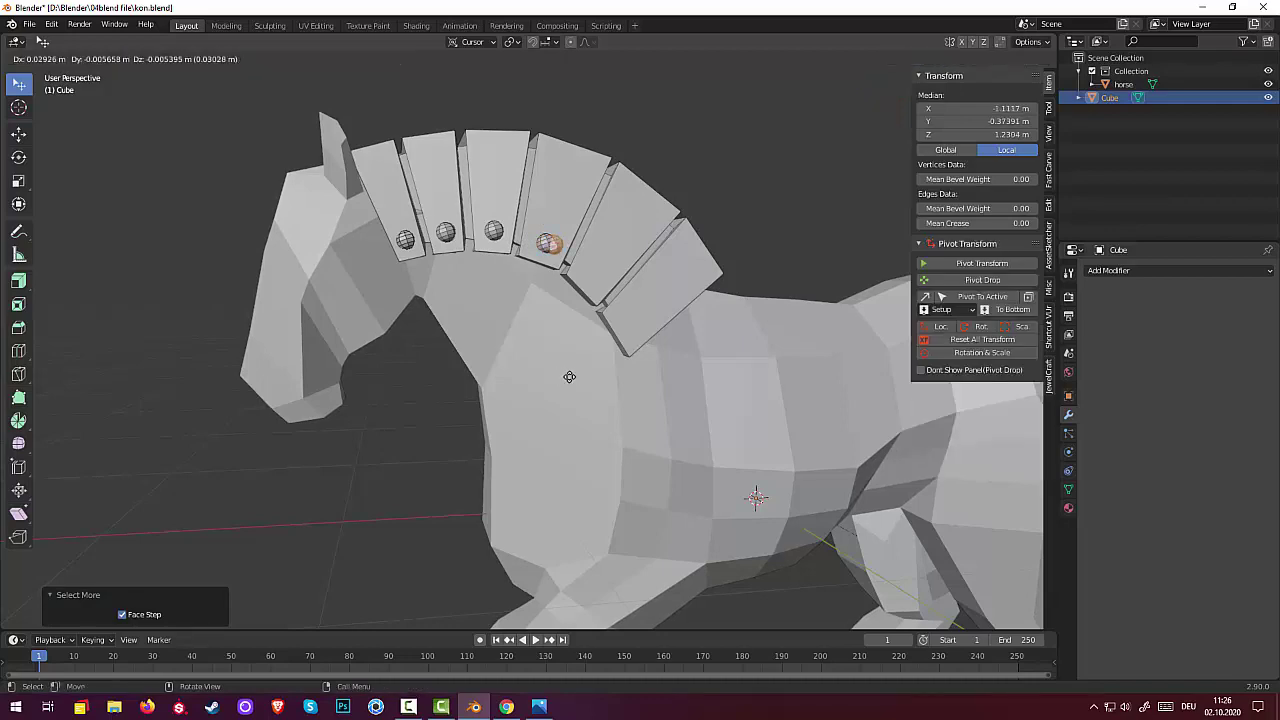
pyautogui.click(612, 402)
pyautogui.moveTo(612, 402)
pyautogui.mouseDown(button='middle')
pyautogui.moveTo(451, 424)
pyautogui.moveTo(583, 426)
pyautogui.moveTo(566, 423)
pyautogui.mouseUp(button='middle')
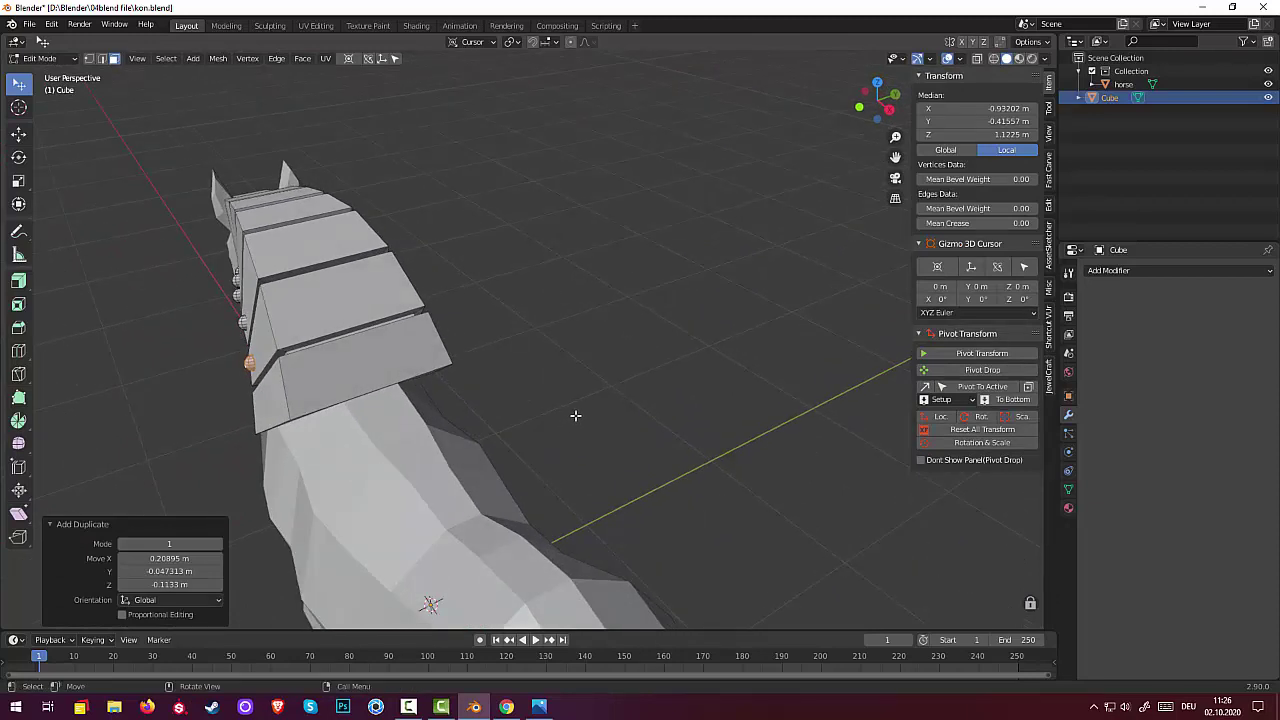
# - Set the copied rivet's depth along Y and check it from the side
pyautogui.press('g')
pyautogui.press('y')
pyautogui.click(576, 413)
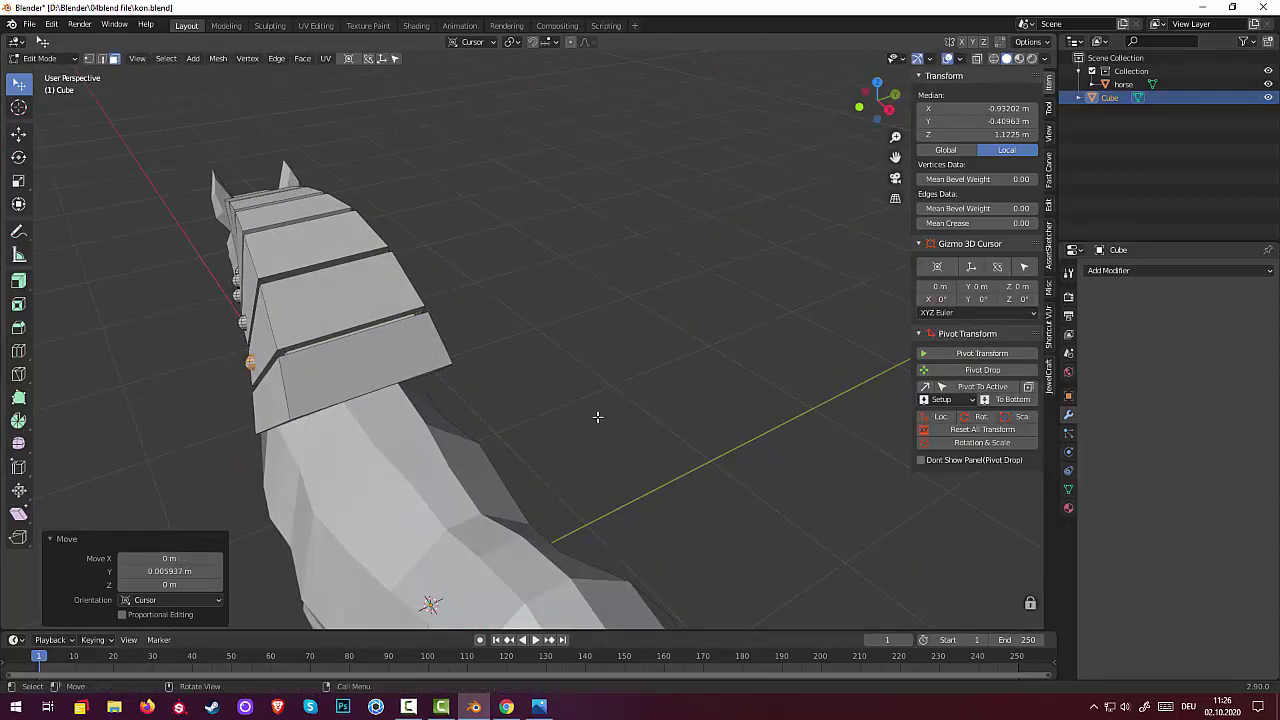
pyautogui.moveTo(594, 423)
pyautogui.mouseDown(button='middle')
pyautogui.moveTo(677, 486)
pyautogui.moveTo(693, 361)
pyautogui.moveTo(657, 350)
pyautogui.mouseUp(button='middle')
pyautogui.scroll(2, 677, 486)
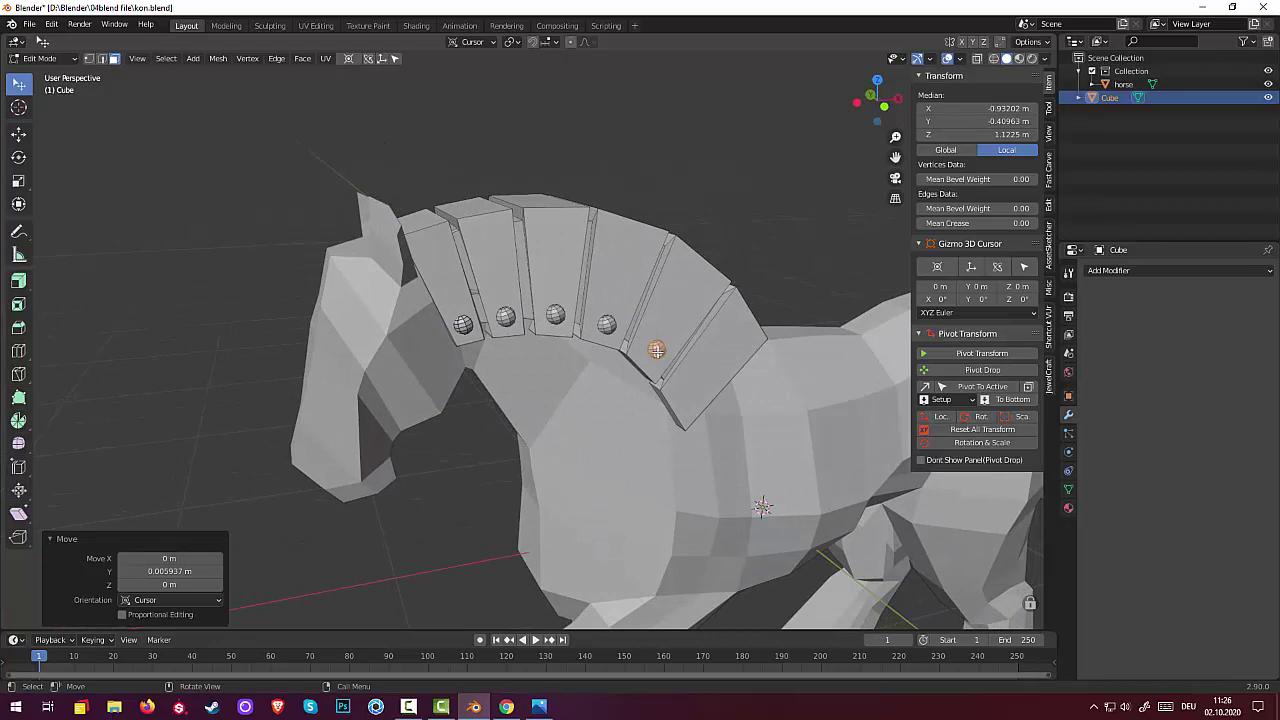
pyautogui.moveTo(679, 377); pyautogui.dragTo(657, 356, button='middle')
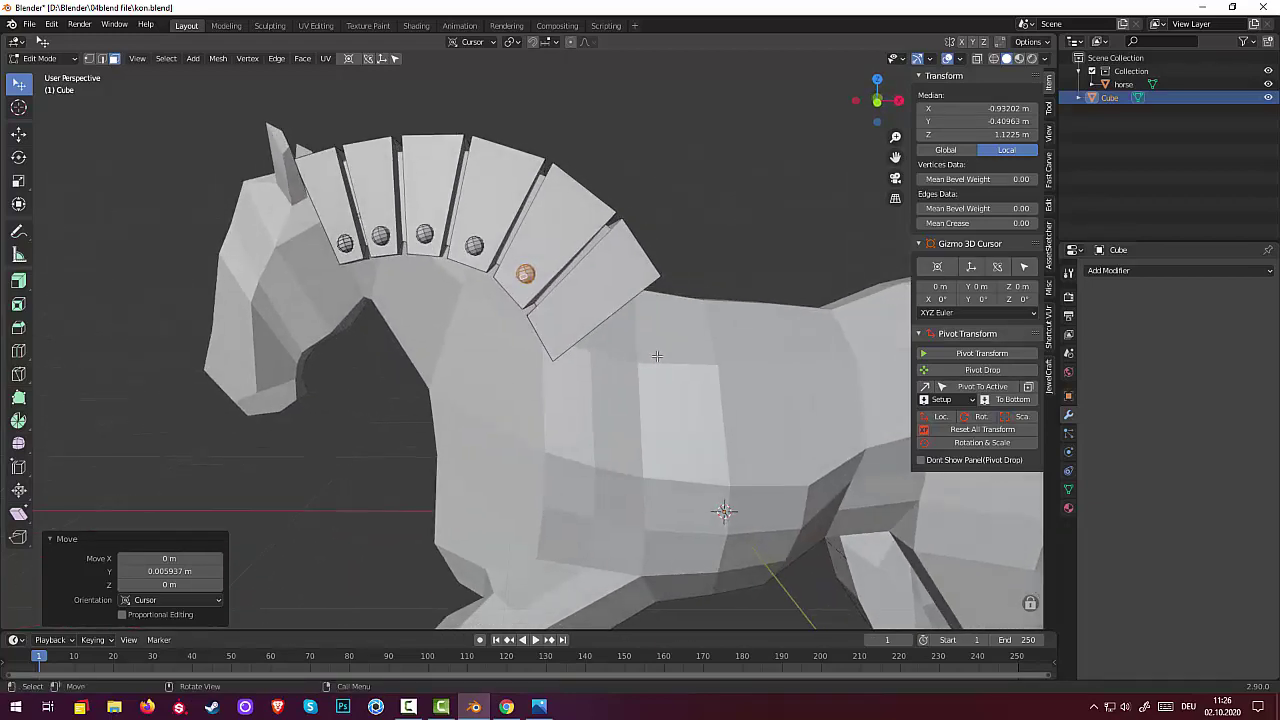
# - Slide the rivet 0.26469 m along X onto the last neck plate and preview it in Rendered shading
pyautogui.press('KP_1')
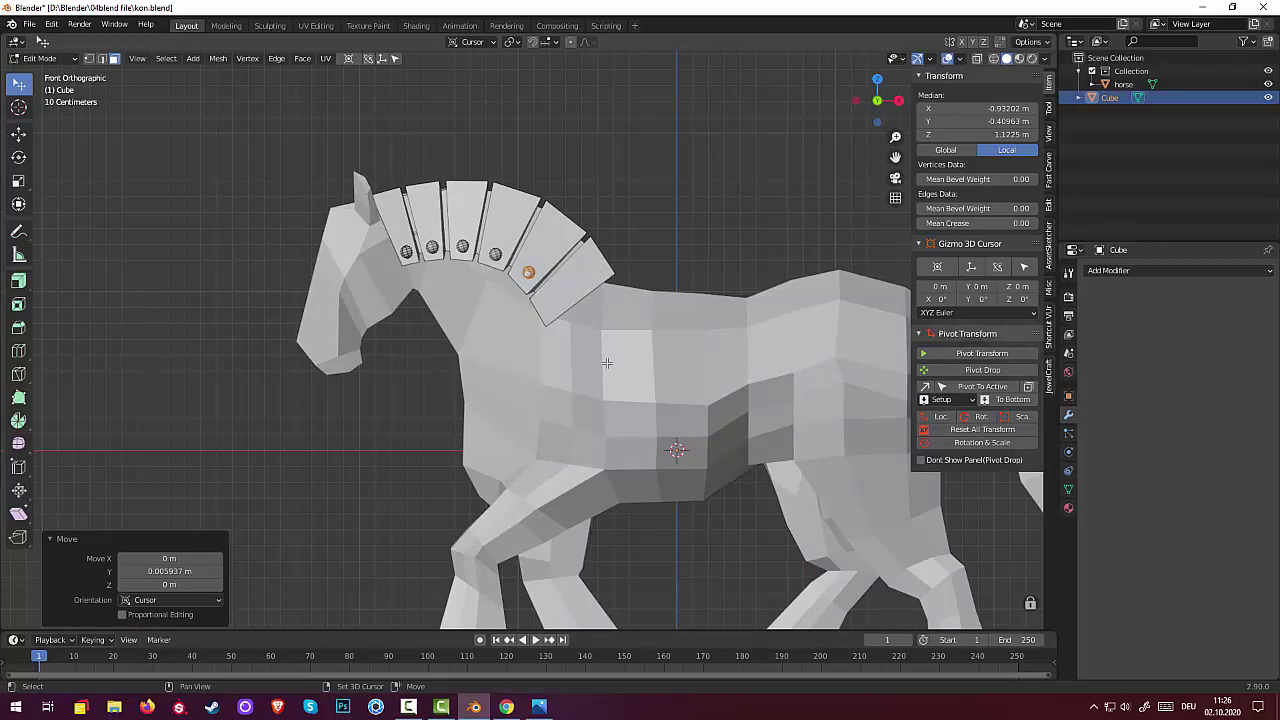
pyautogui.press('g')
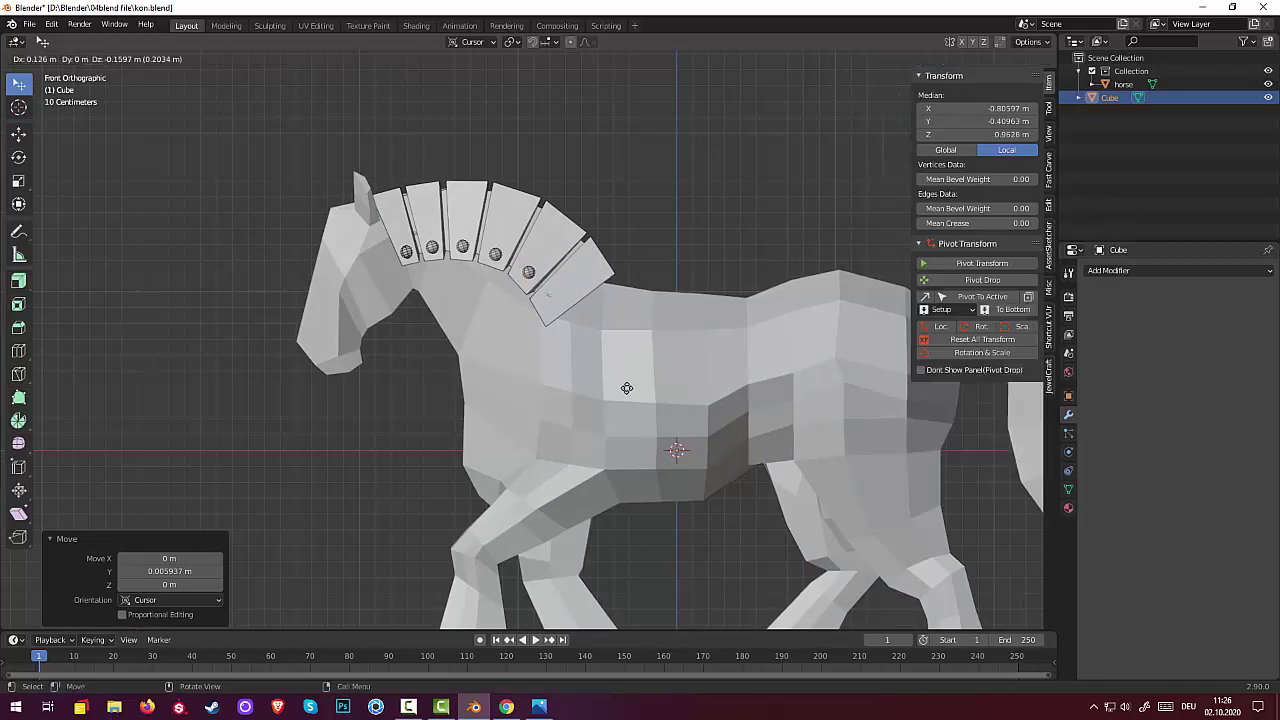
pyautogui.press('x')
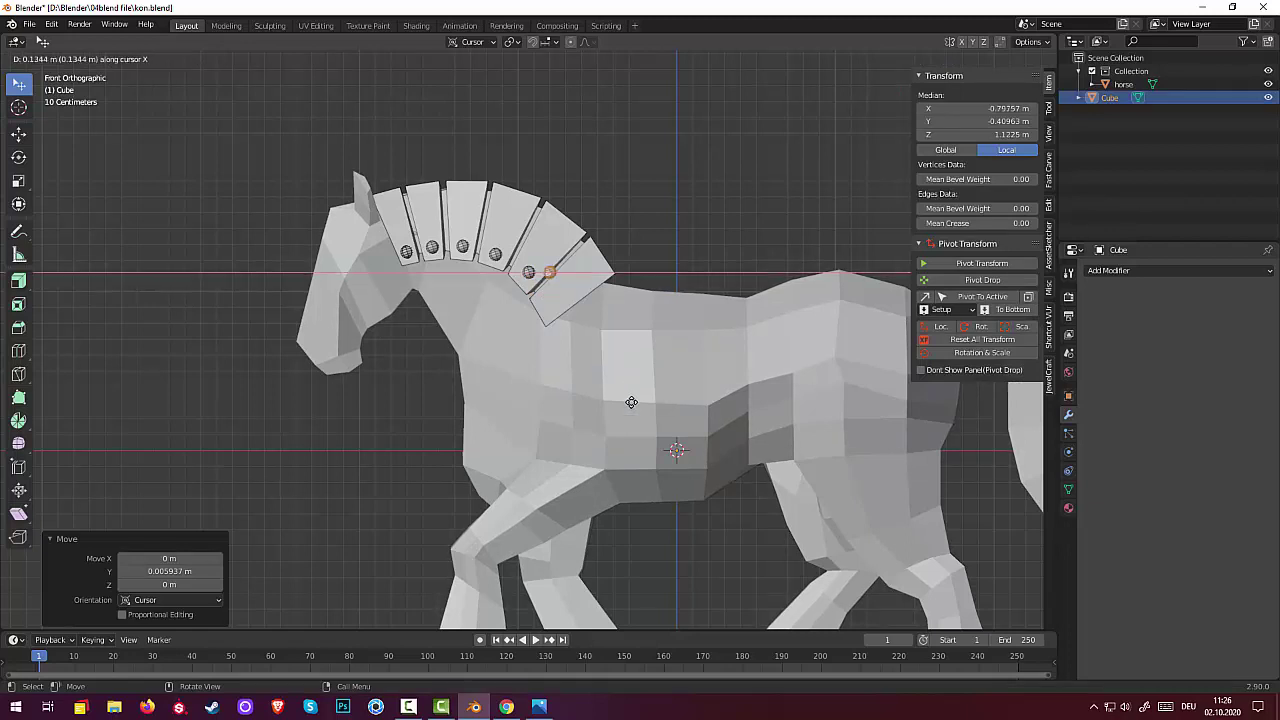
pyautogui.click(644, 426)
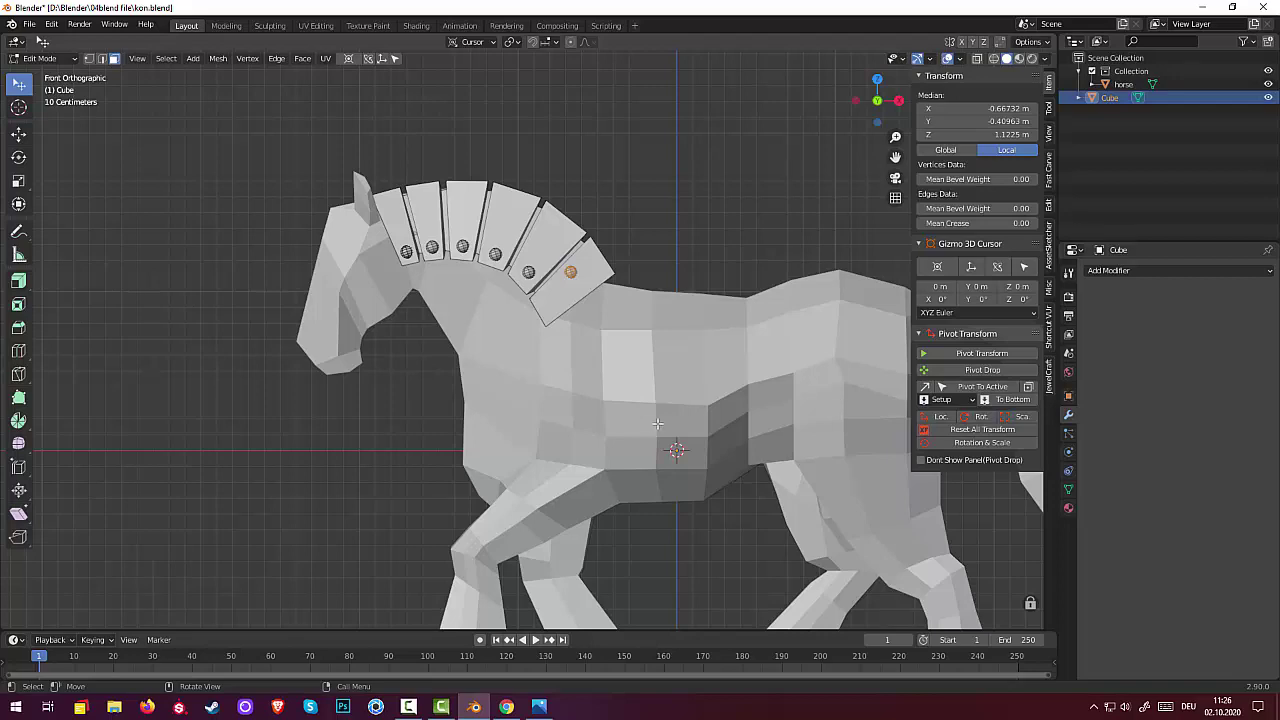
pyautogui.press('z')
pyautogui.click(587, 351)
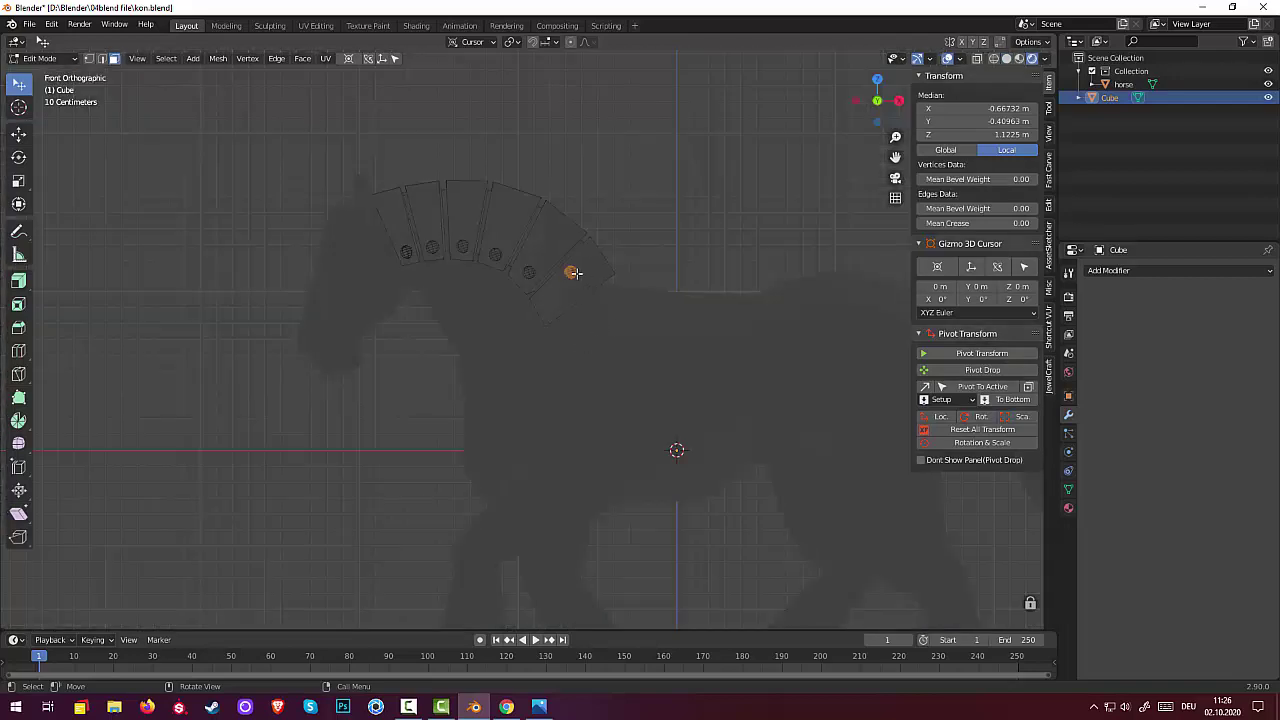
# - Return to Solid shading with X-ray on, then lower the sixth rivet along Z and fine-tune it
pyautogui.click(1006, 60)
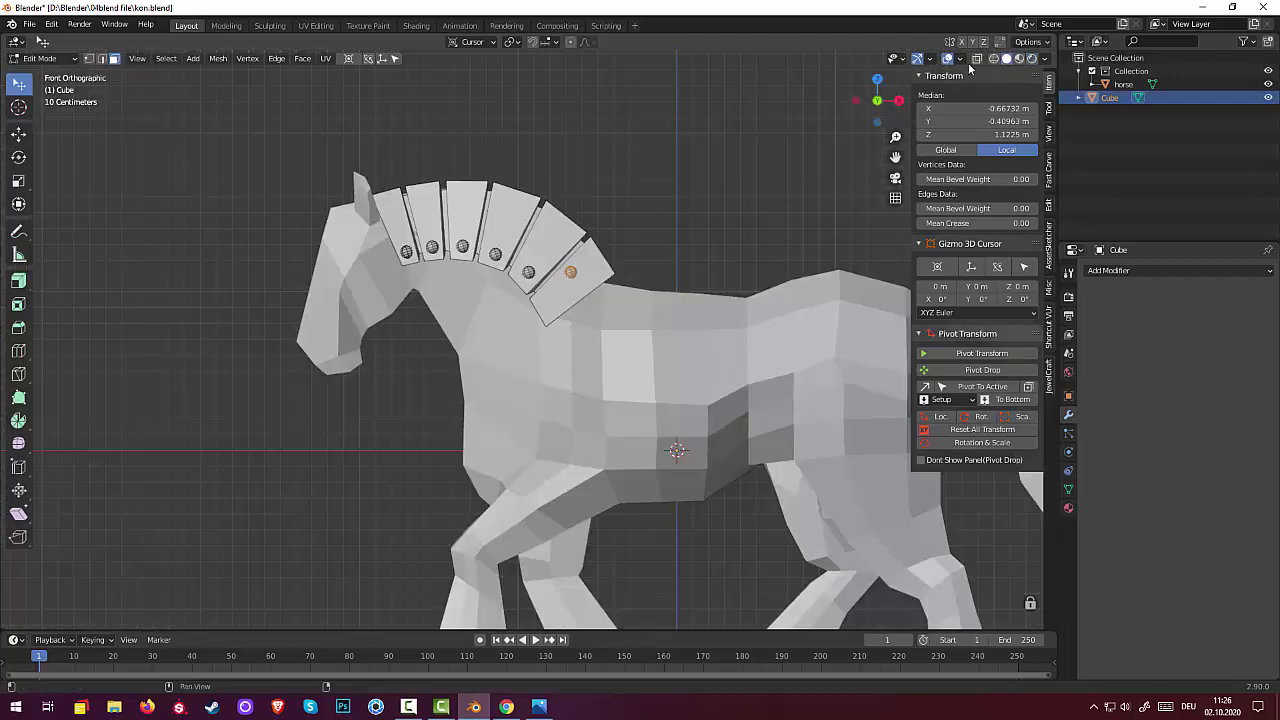
pyautogui.click(973, 64)
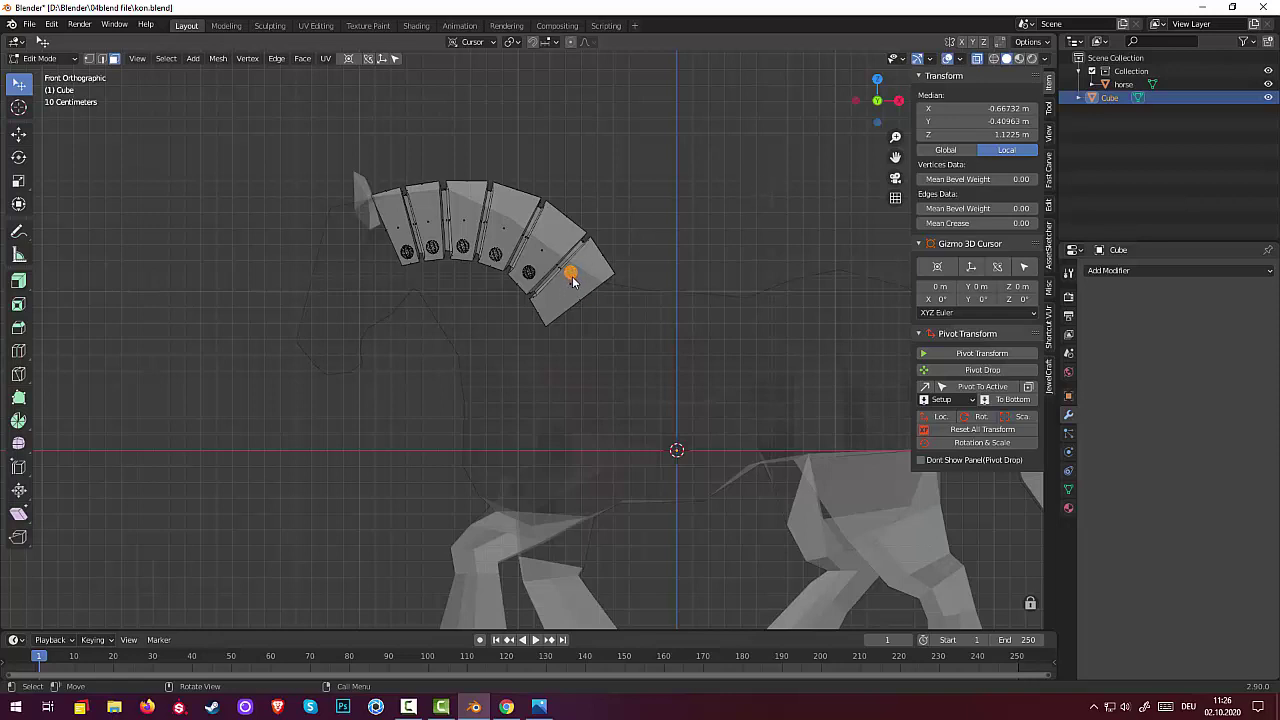
pyautogui.press('g')
pyautogui.press('z')
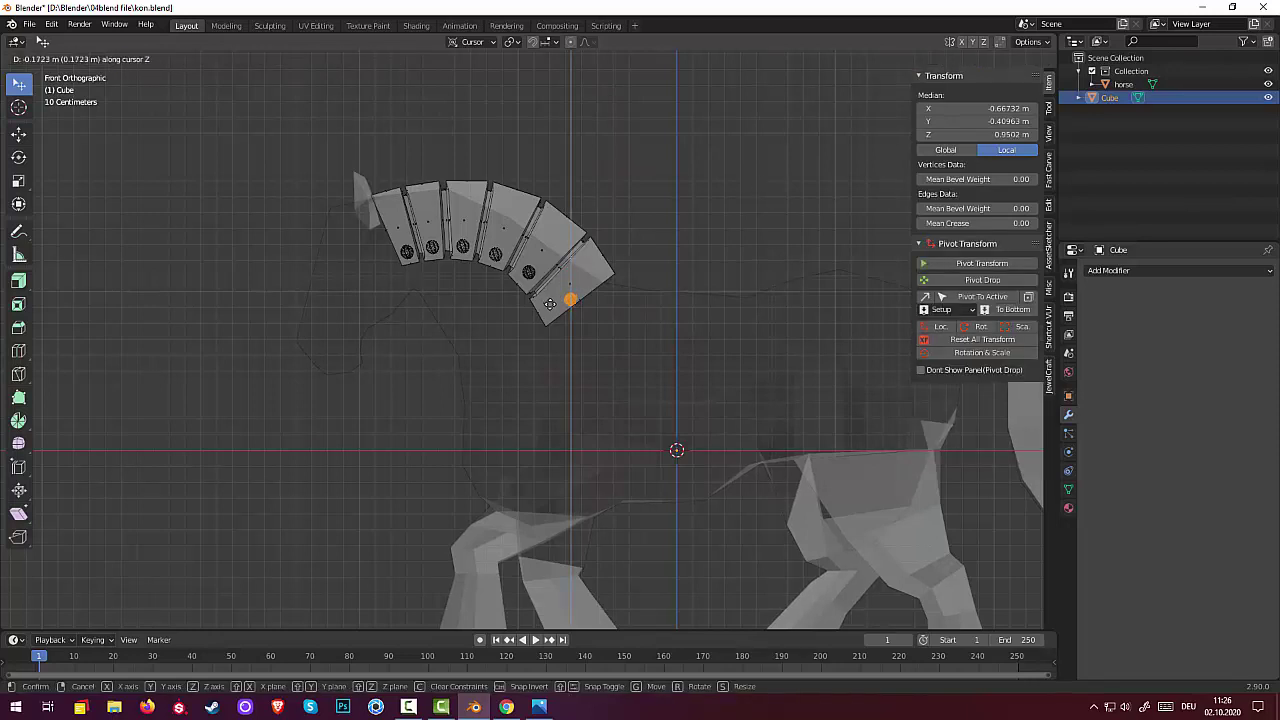
pyautogui.click(553, 301)
pyautogui.press('g')
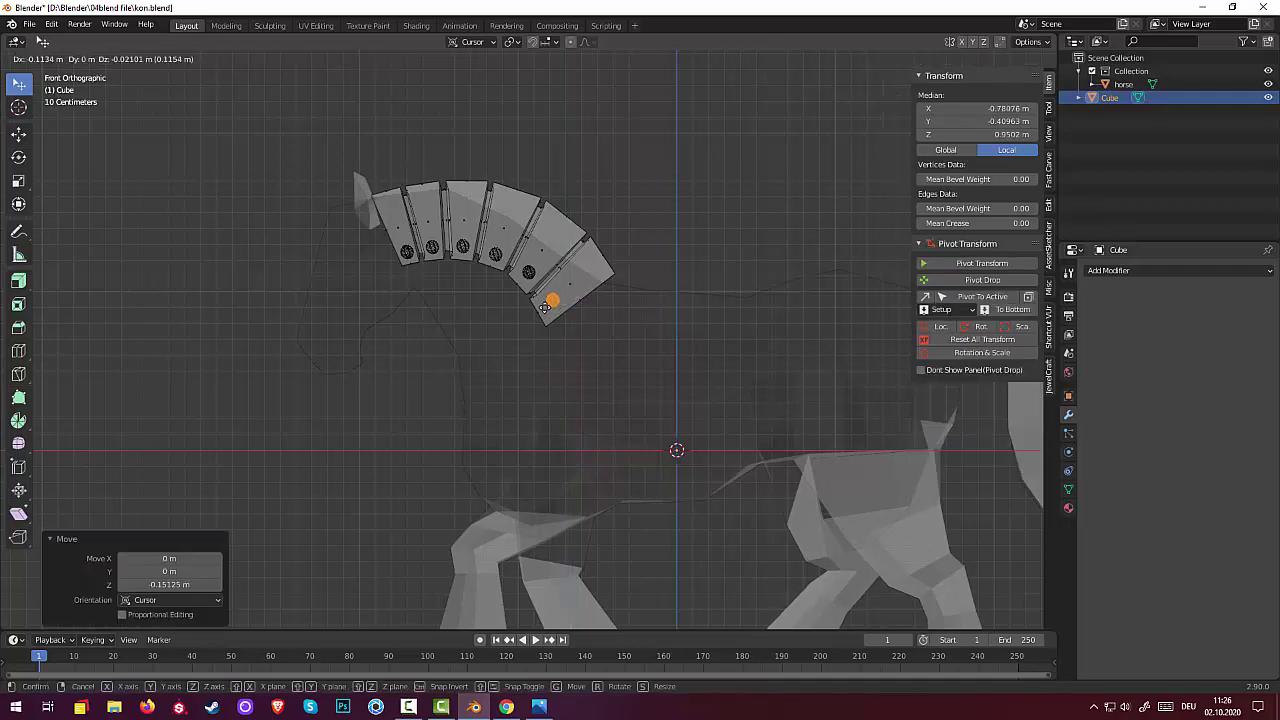
pyautogui.click(544, 307)
# - Shift the sixth rivet -0.024396 m along Y so it sits flush on the plate, and check it from top view
pyautogui.moveTo(690, 322)
pyautogui.mouseDown(button='middle')
pyautogui.moveTo(574, 342)
pyautogui.moveTo(586, 338)
pyautogui.mouseUp(button='middle')
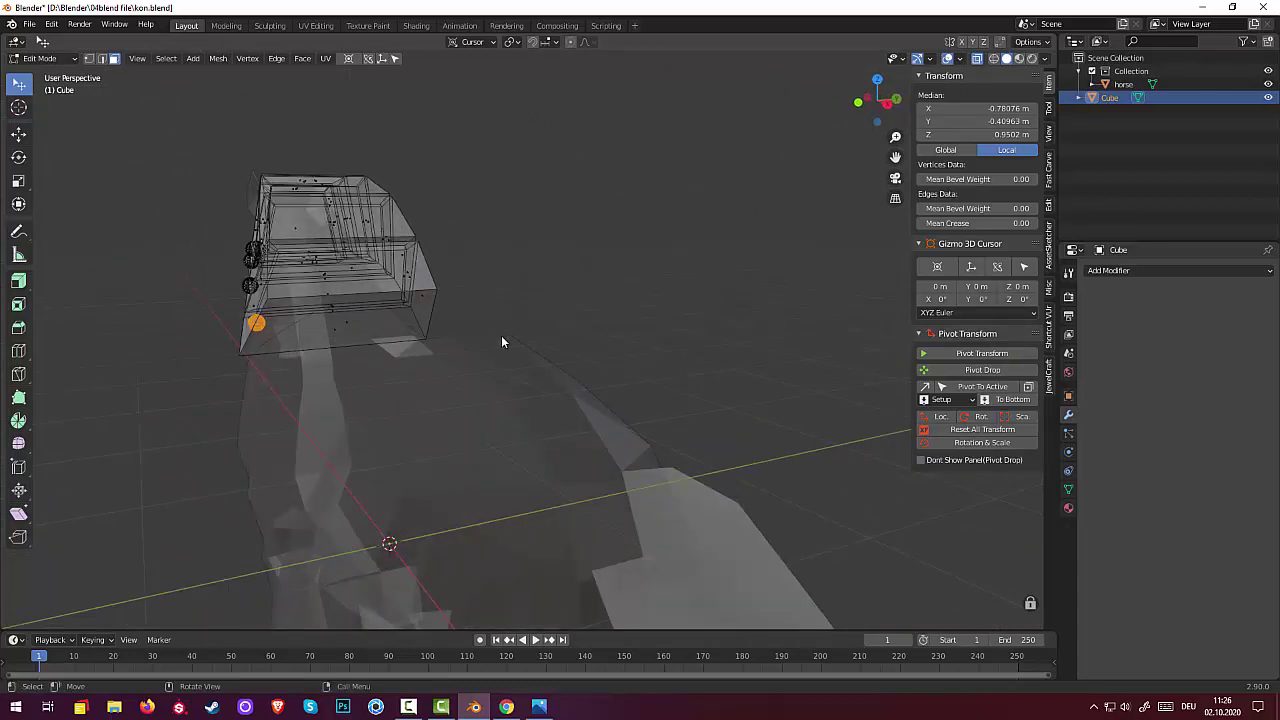
pyautogui.press('g')
pyautogui.press('y')
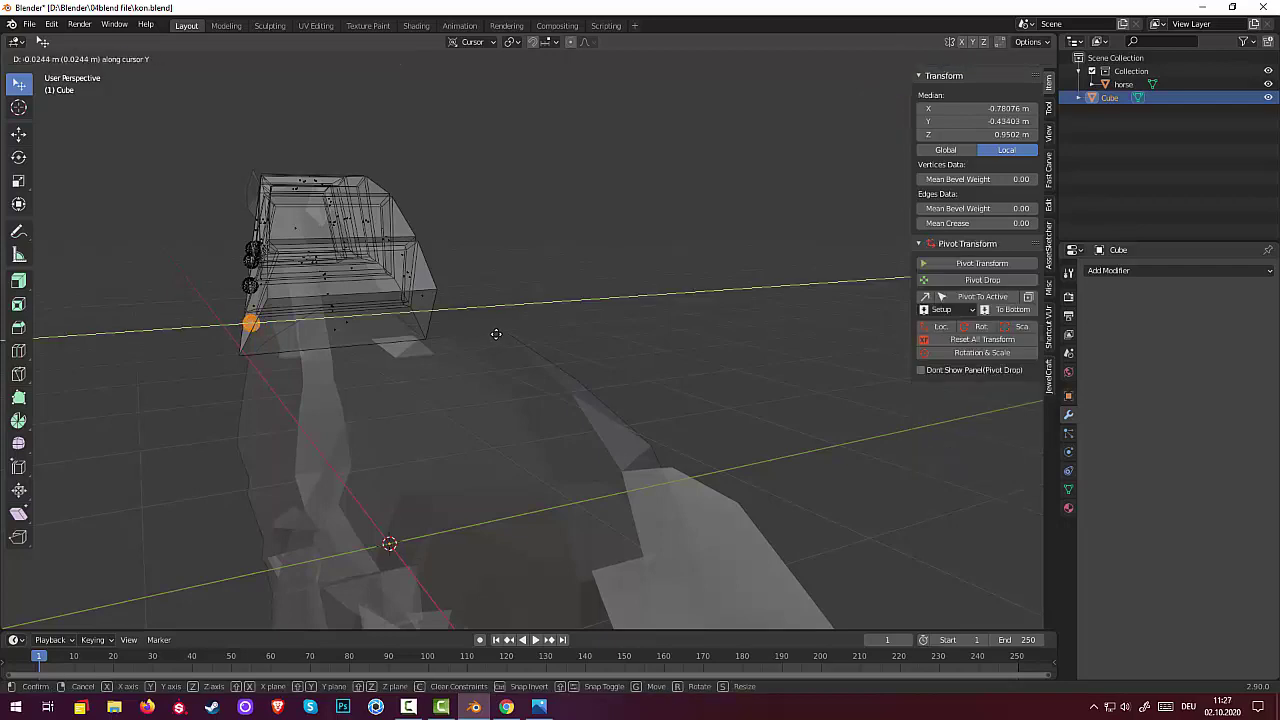
pyautogui.click(496, 333)
pyautogui.moveTo(300, 299)
pyautogui.mouseDown(button='middle')
pyautogui.moveTo(380, 394)
pyautogui.moveTo(332, 386)
pyautogui.mouseUp(button='middle')
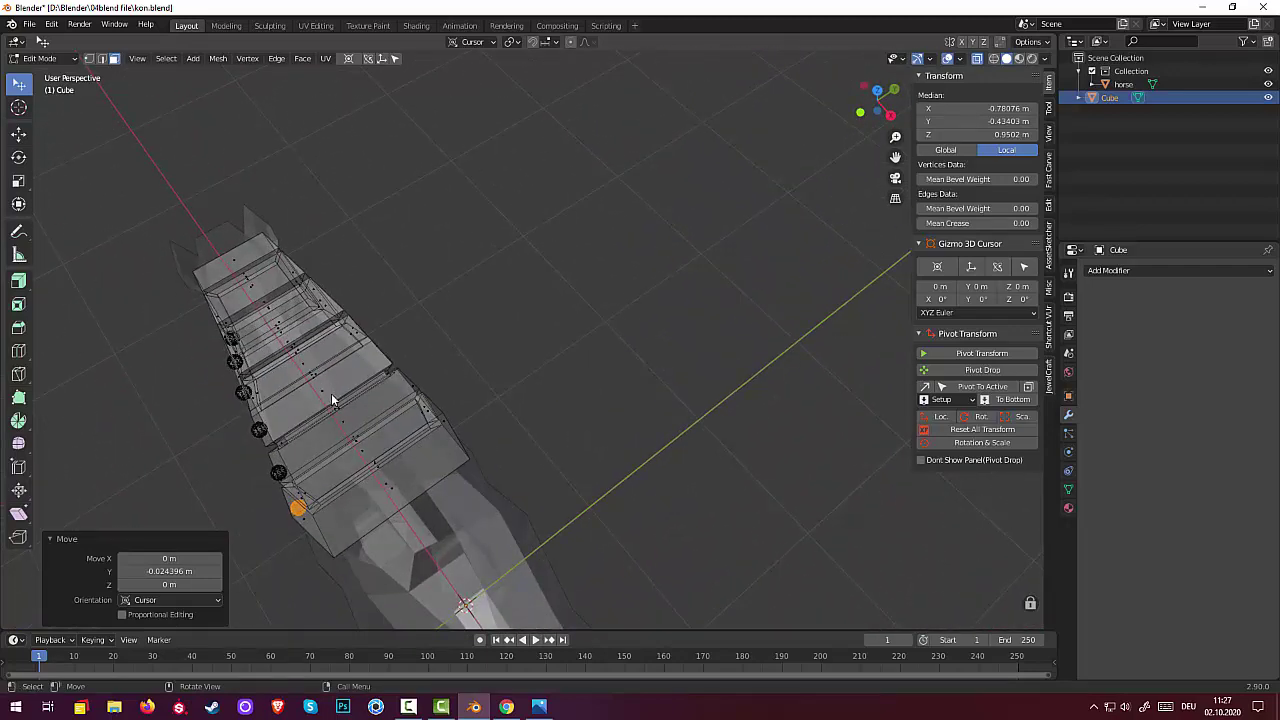
pyautogui.press('KP_7')
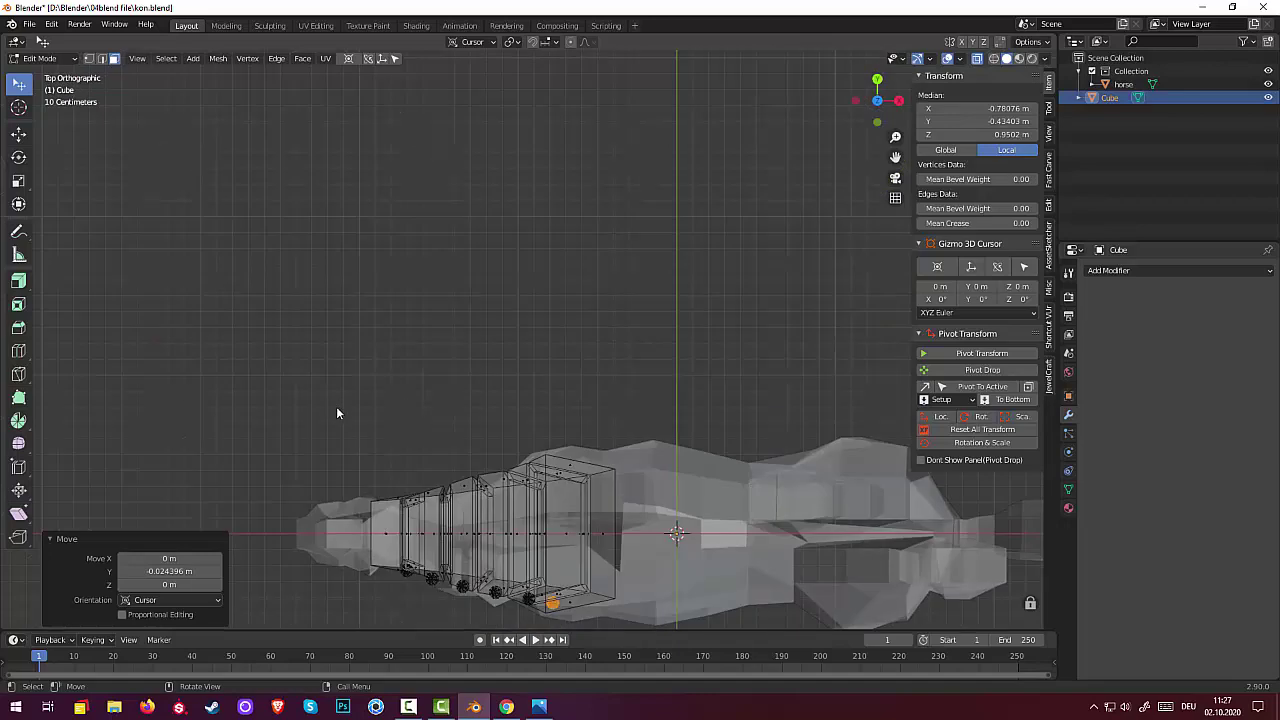
pyautogui.click(501, 364)
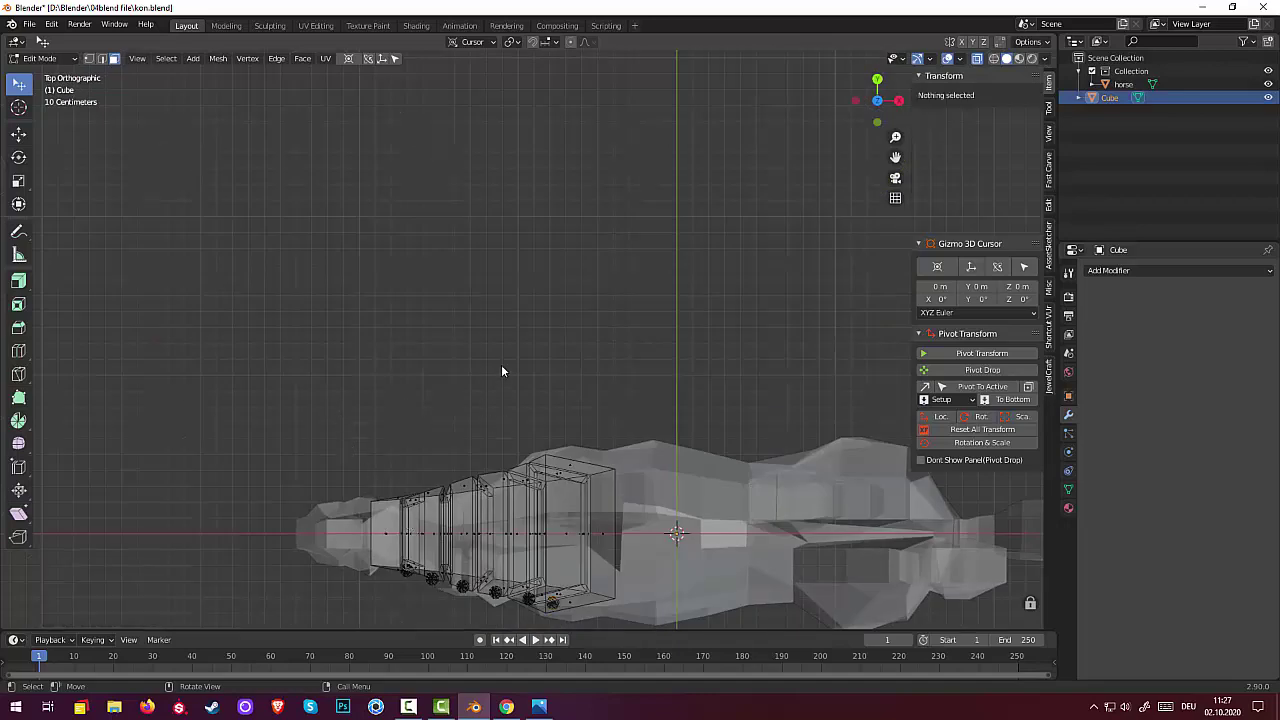
pyautogui.moveTo(501, 364); pyautogui.dragTo(519, 270, button='middle')
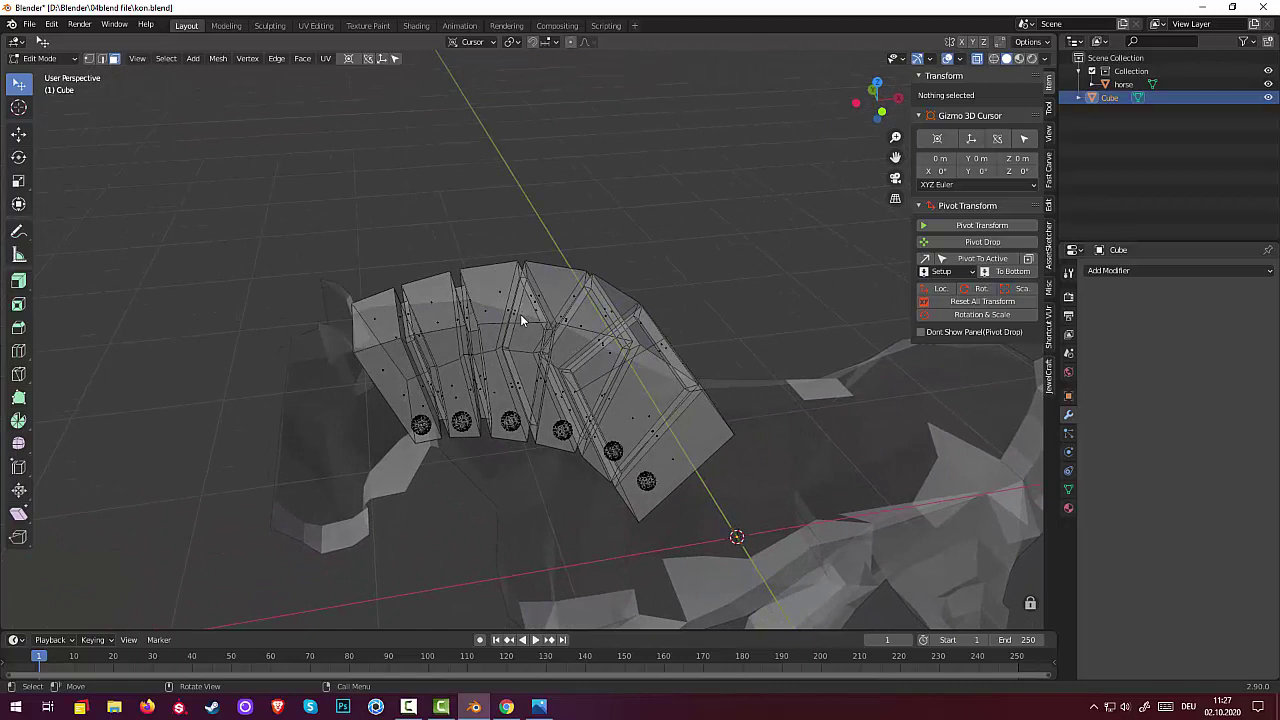
pyautogui.click(419, 428)
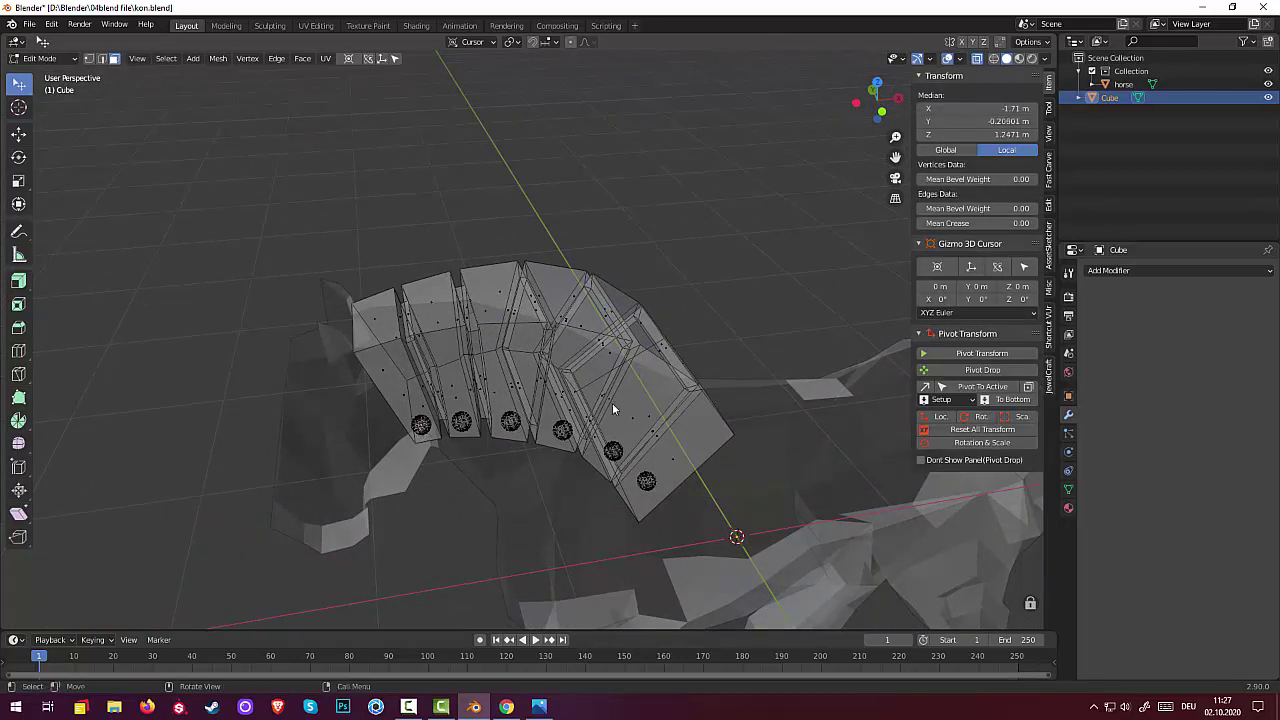
# - Toggle to Object Mode and back to Edit Mode, then select the first two rivets by growing from a face
pyautogui.moveTo(700, 413)
pyautogui.mouseDown(button='middle')
pyautogui.moveTo(713, 460)
pyautogui.moveTo(759, 409)
pyautogui.moveTo(747, 388)
pyautogui.moveTo(660, 391)
pyautogui.mouseUp(button='middle')
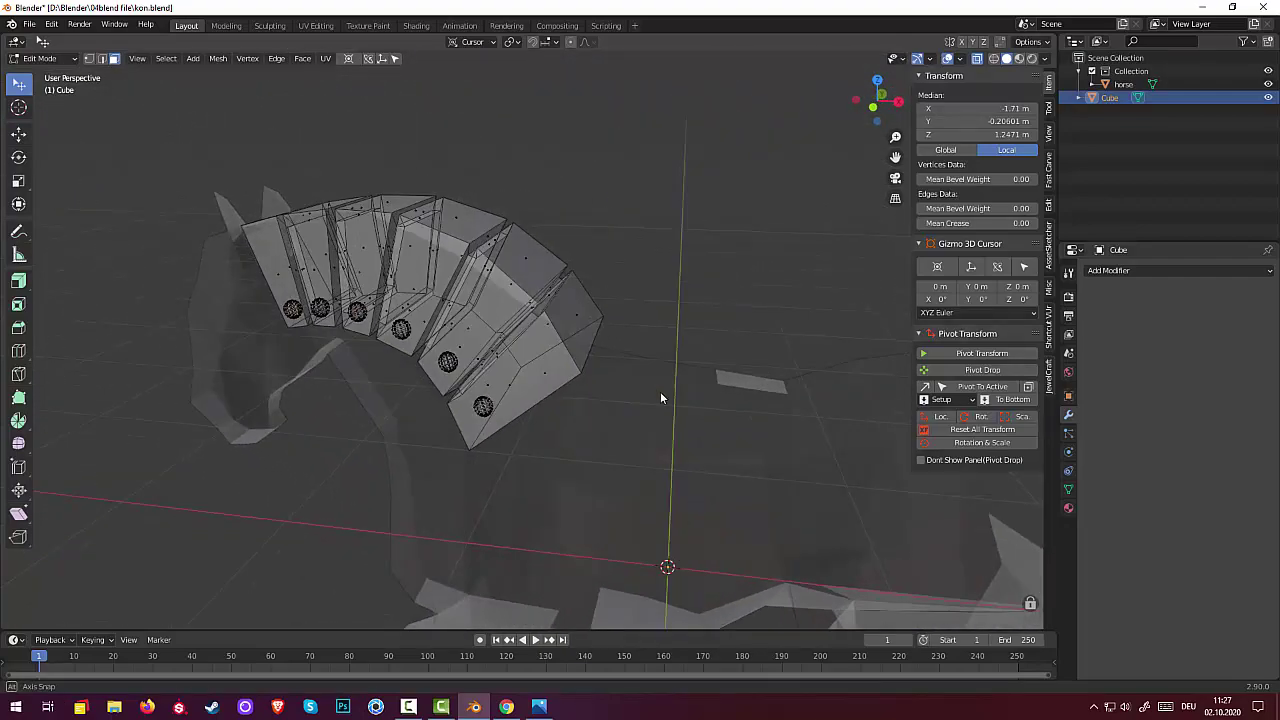
pyautogui.click(40, 58)
pyautogui.click(50, 74)
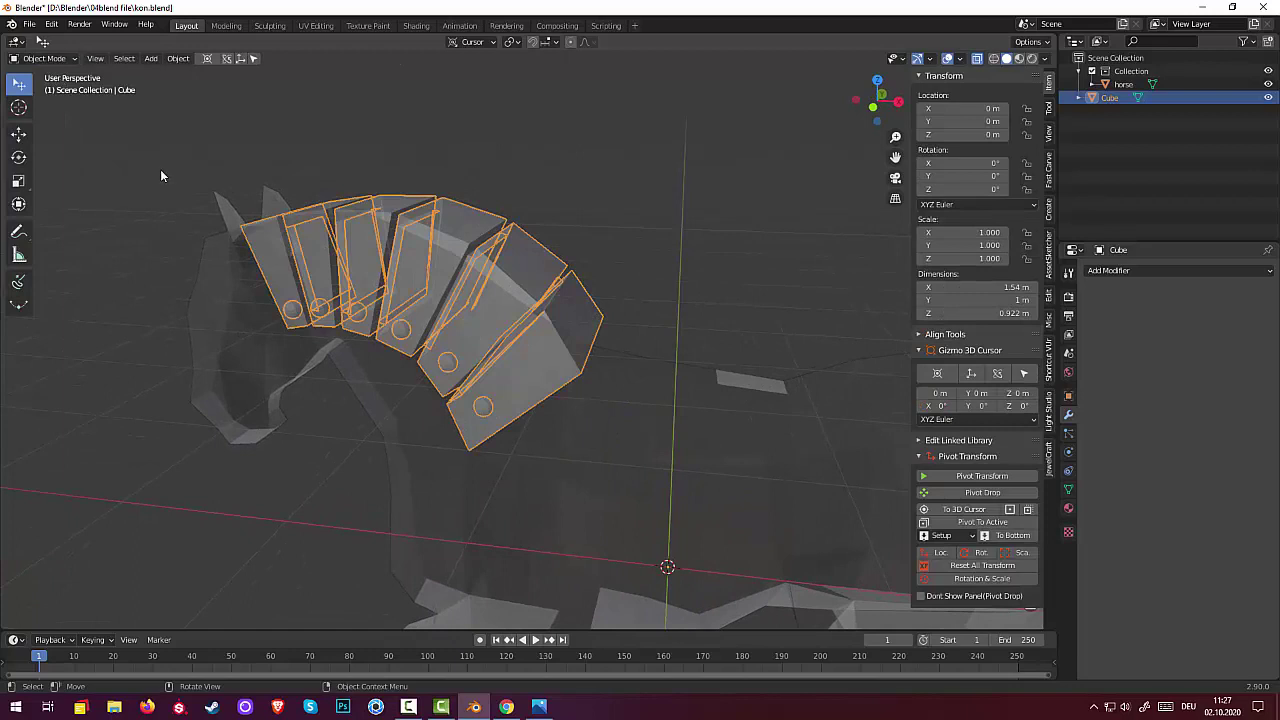
pyautogui.click(42, 58)
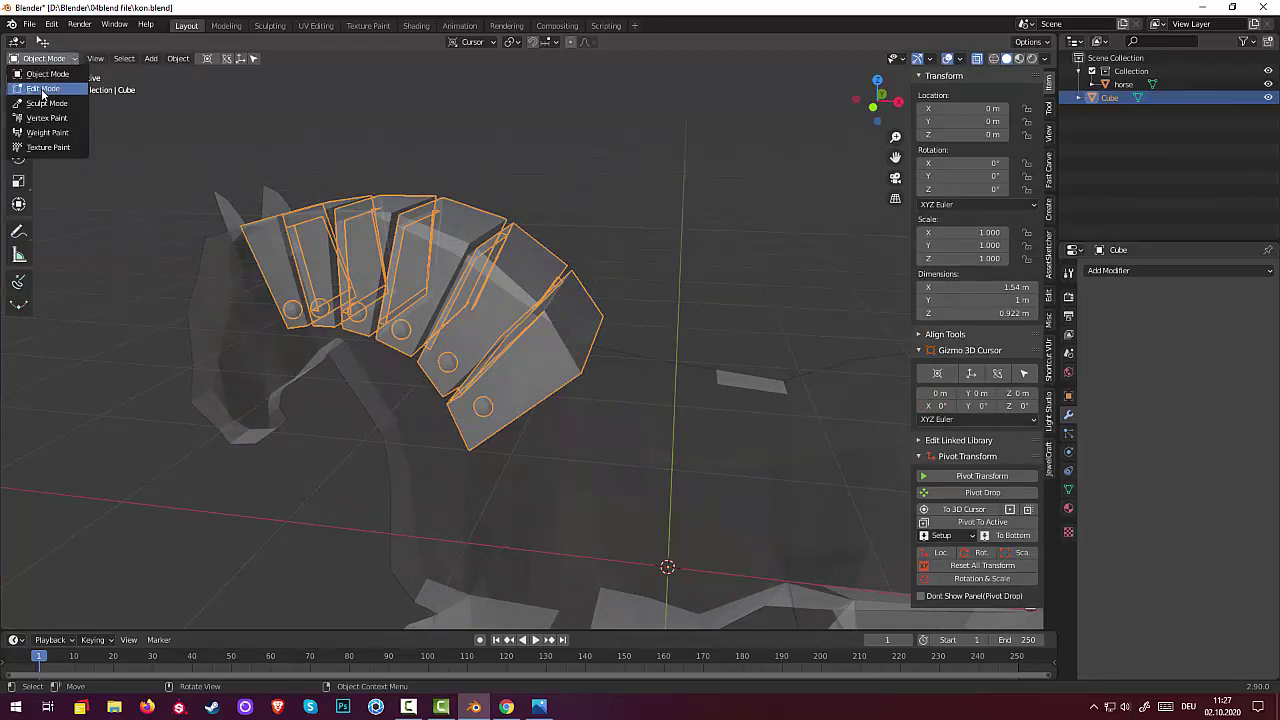
pyautogui.click(46, 89)
pyautogui.keyDown('shift'); pyautogui.click(294, 312); pyautogui.keyUp('shift')
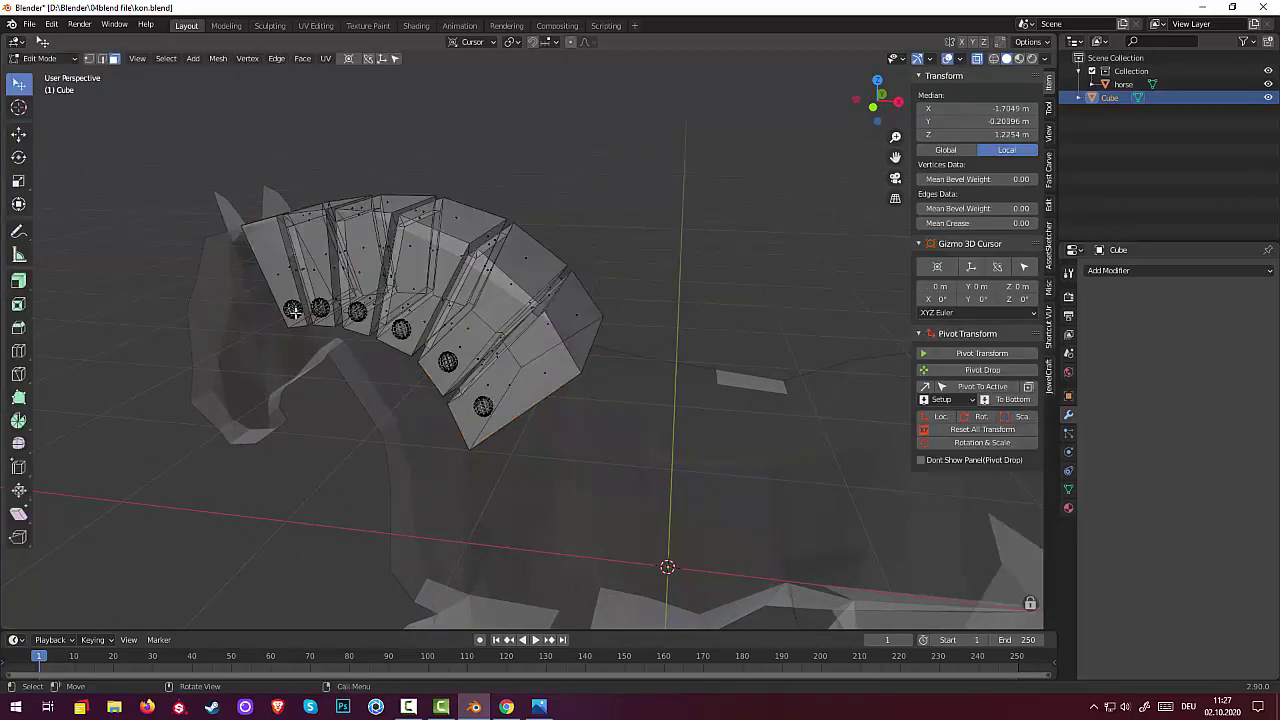
pyautogui.press('ctrl+KP_Add')
pyautogui.press('ctrl+KP_Add')
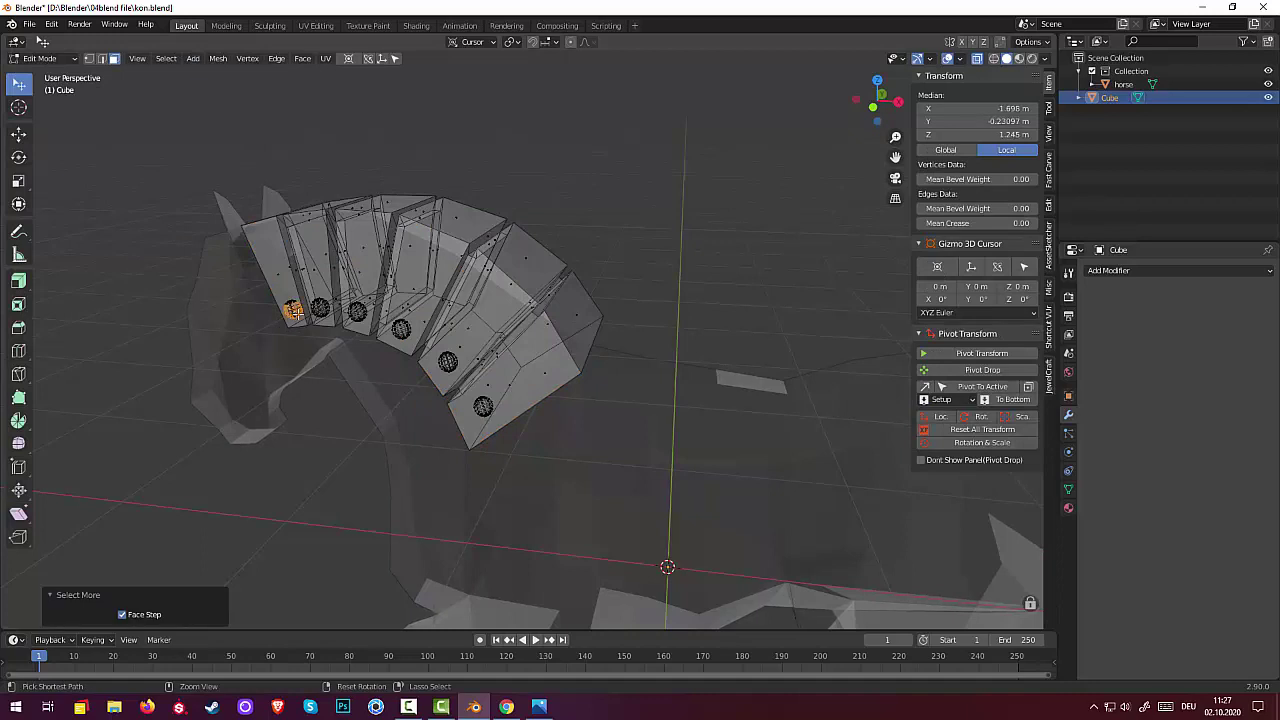
pyautogui.press('ctrl+KP_Add')
pyautogui.keyDown('ctrl'); pyautogui.click(318, 309); pyautogui.keyUp('ctrl')
pyautogui.press('ctrl+KP_Add')
pyautogui.press('ctrl+KP_Add')
pyautogui.press('ctrl+KP_Add')
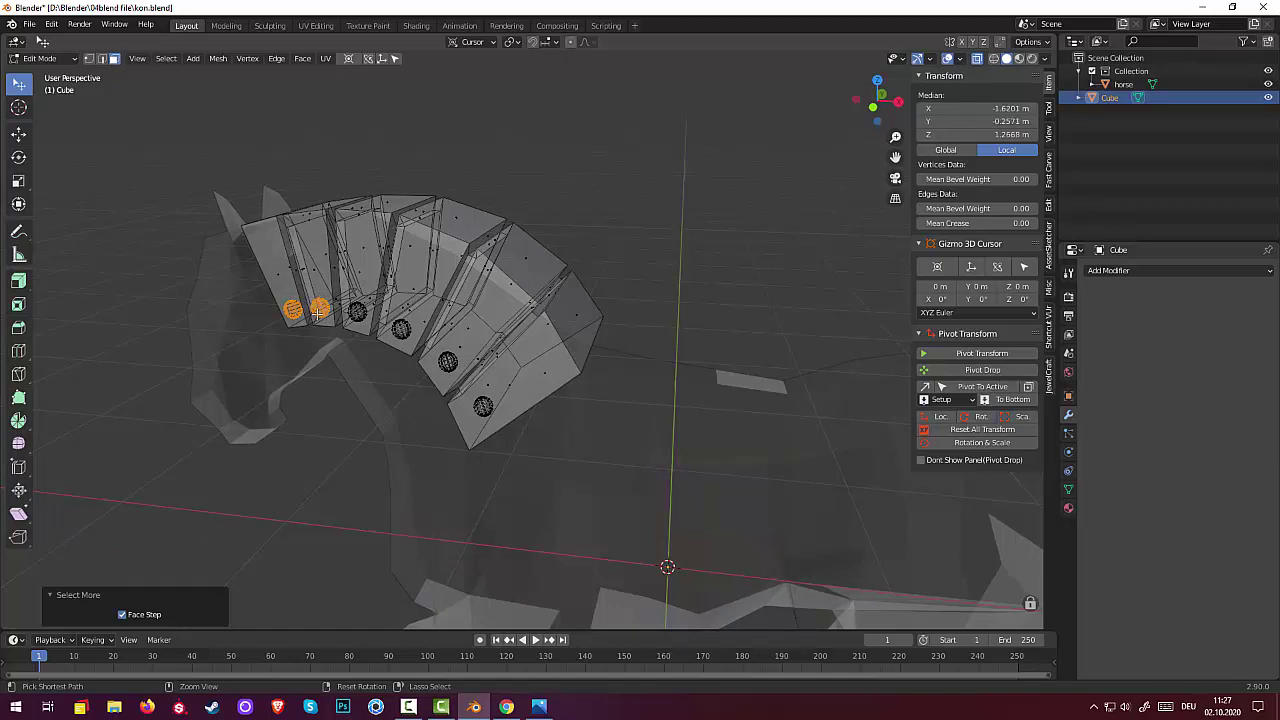
# - Add the third, fourth, fifth and sixth rivets to the selection, growing each from a face
pyautogui.keyDown('ctrl'); pyautogui.click(359, 321); pyautogui.keyUp('ctrl')
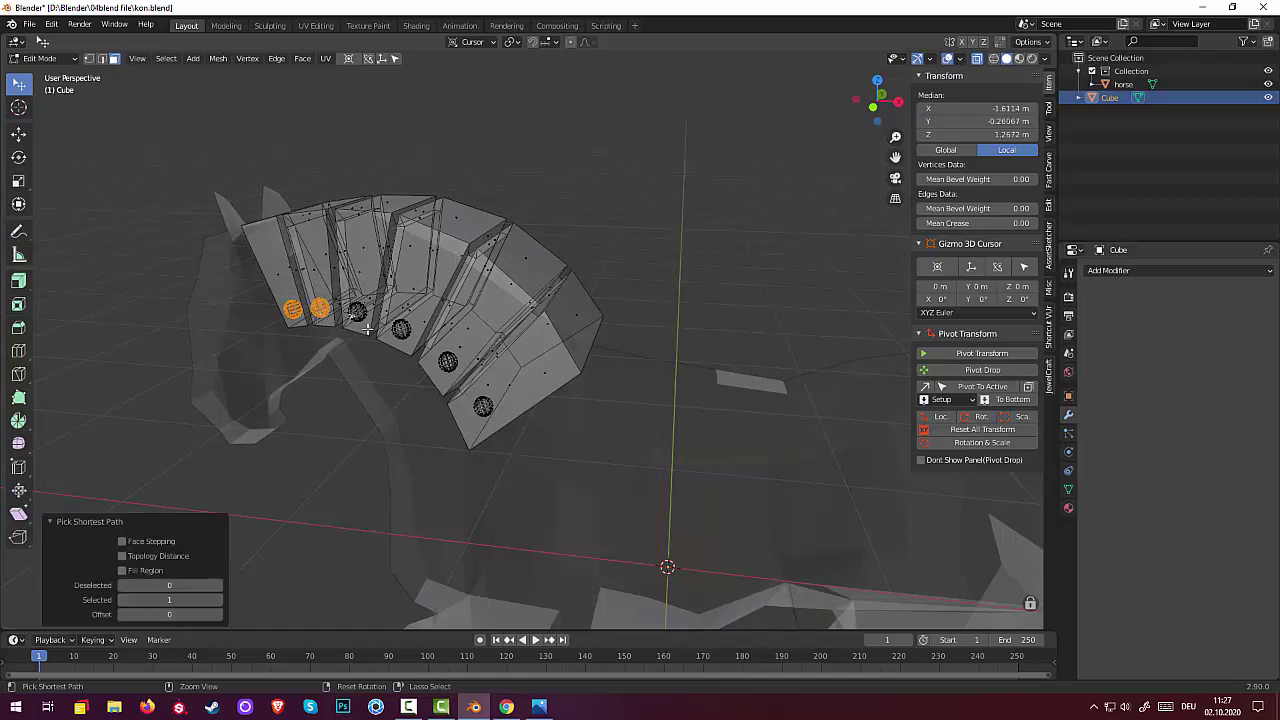
pyautogui.press('ctrl+KP_Add')
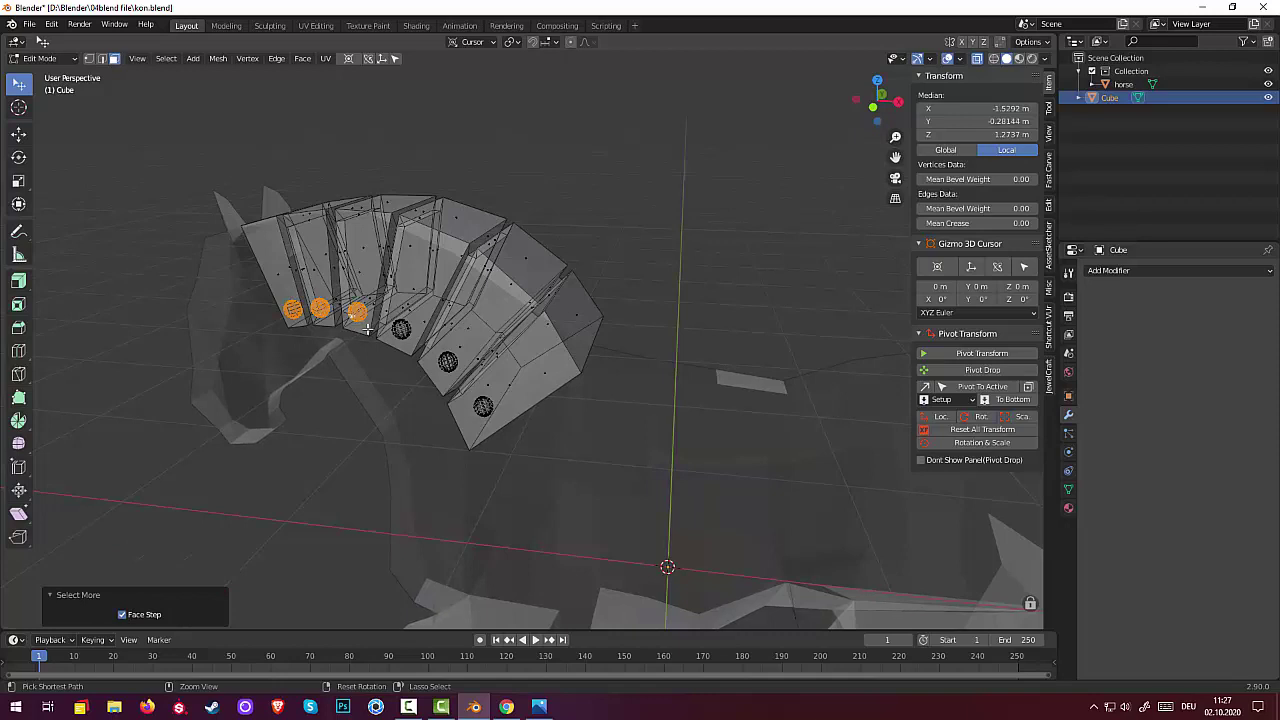
pyautogui.keyDown('ctrl'); pyautogui.click(402, 326); pyautogui.keyUp('ctrl')
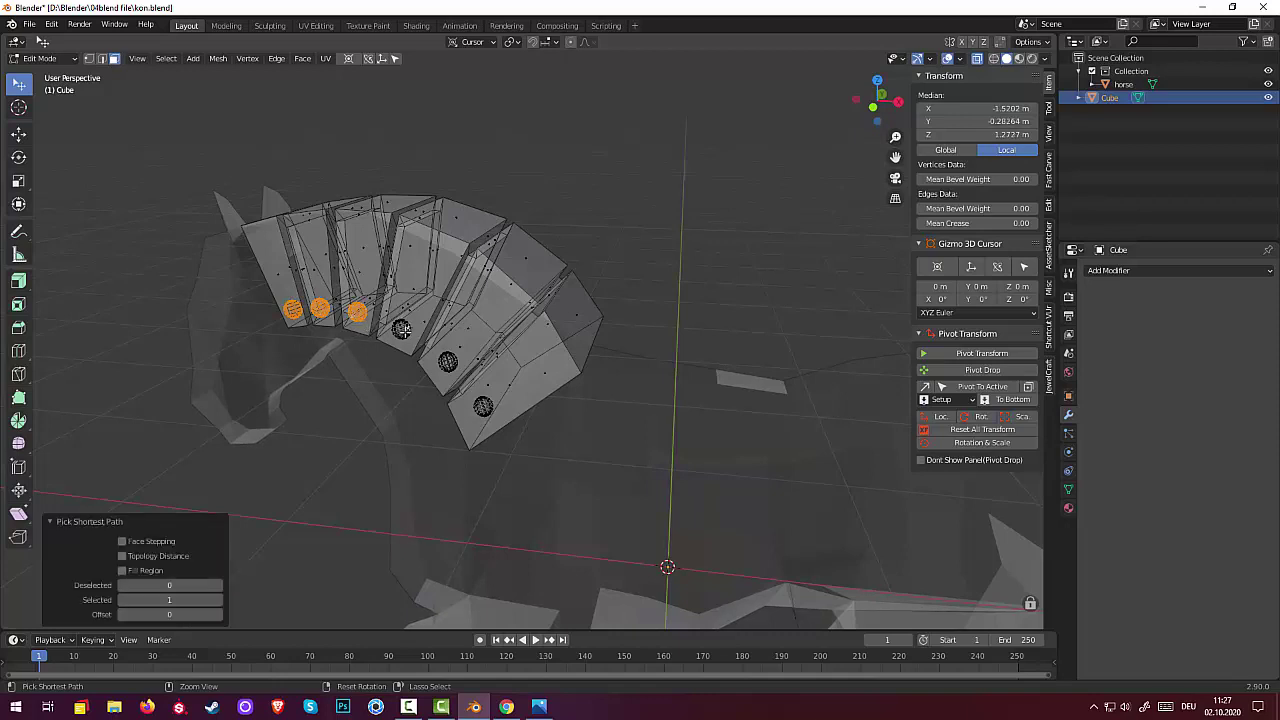
pyautogui.press('ctrl+KP_Add')
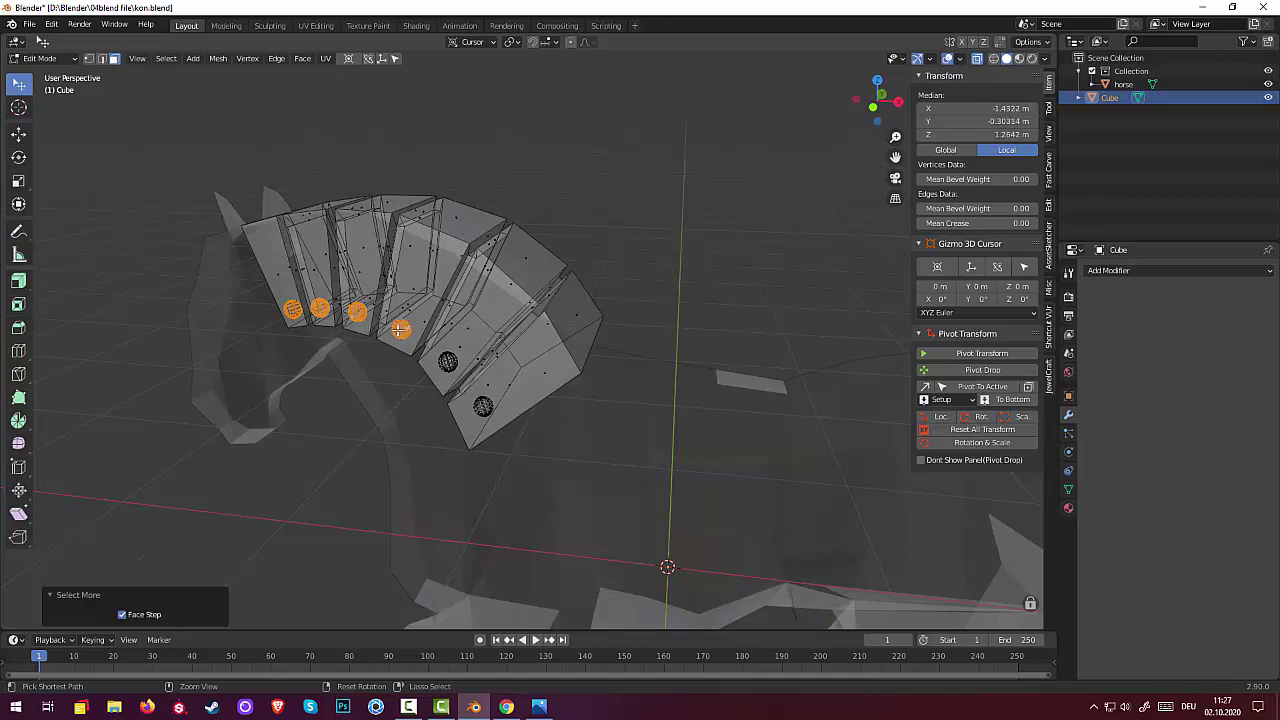
pyautogui.keyDown('ctrl'); pyautogui.click(447, 362); pyautogui.keyUp('ctrl')
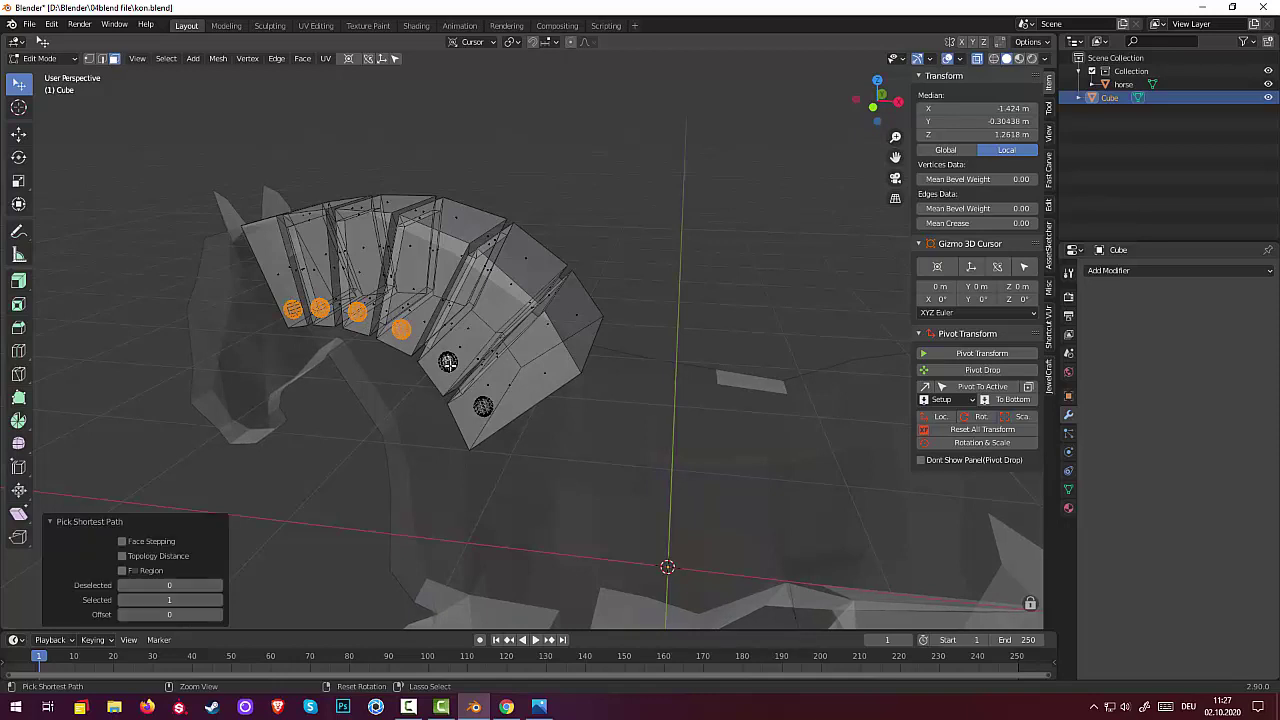
pyautogui.press('ctrl+KP_Add')
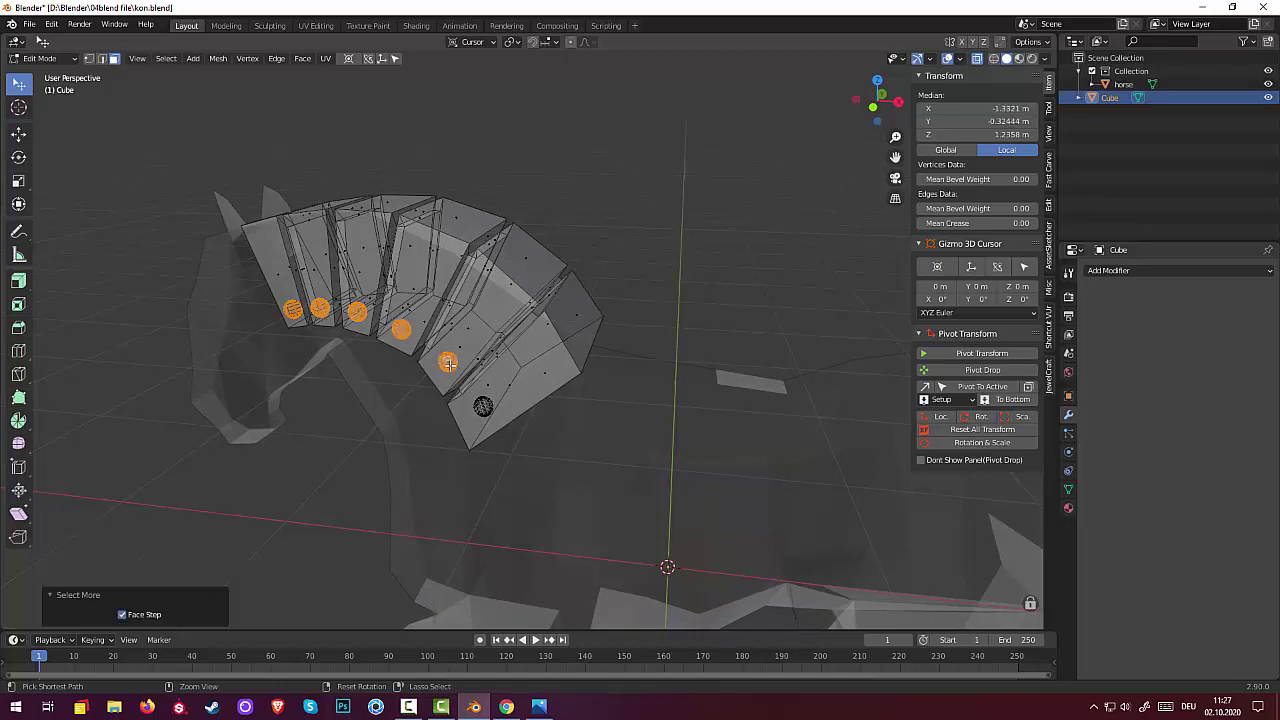
pyautogui.keyDown('ctrl'); pyautogui.click(483, 406); pyautogui.keyUp('ctrl')
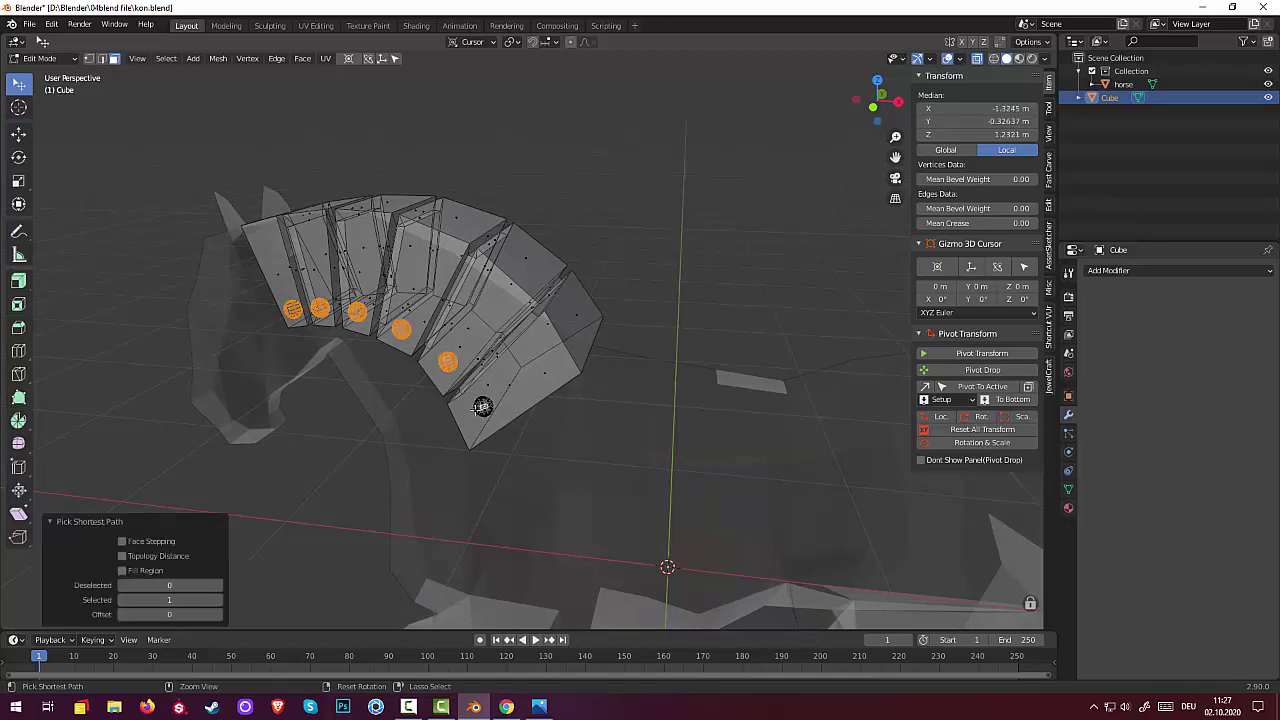
pyautogui.press('ctrl+KP_Add')
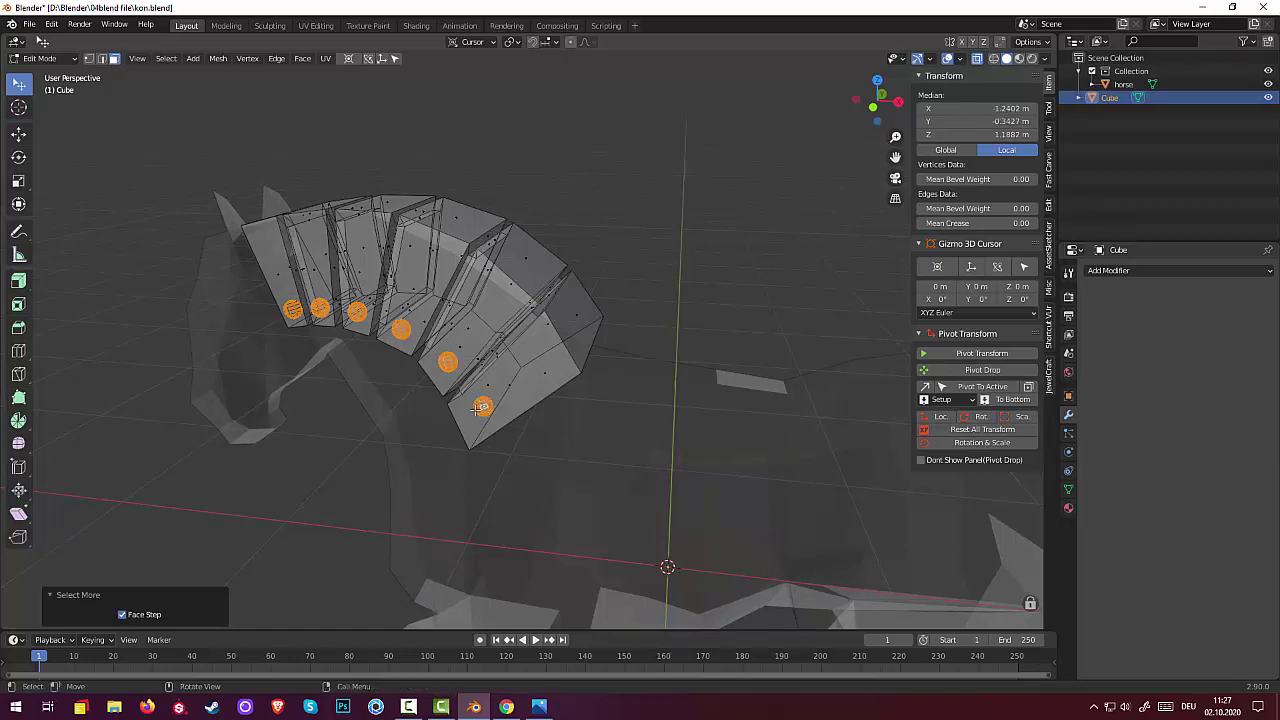
# - Separate the six selected rivets into a new object, Cube.001, and select it in Object Mode
pyautogui.press('p')
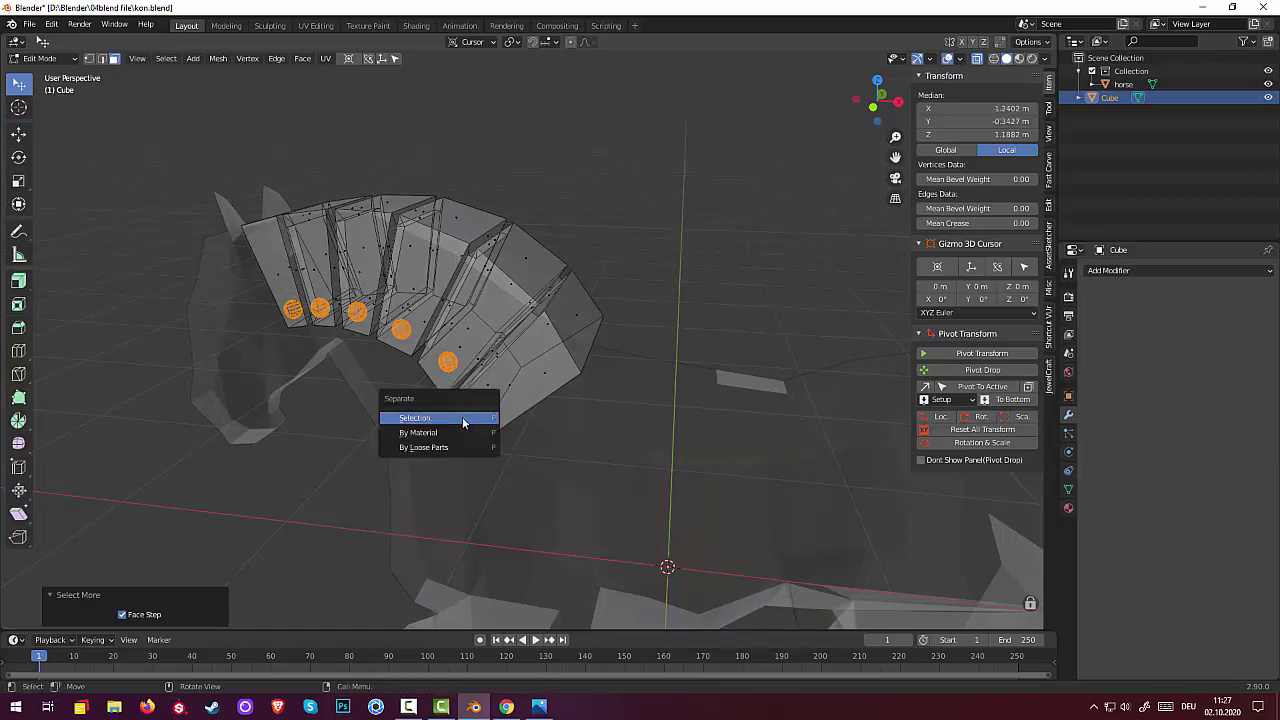
pyautogui.click(463, 420)
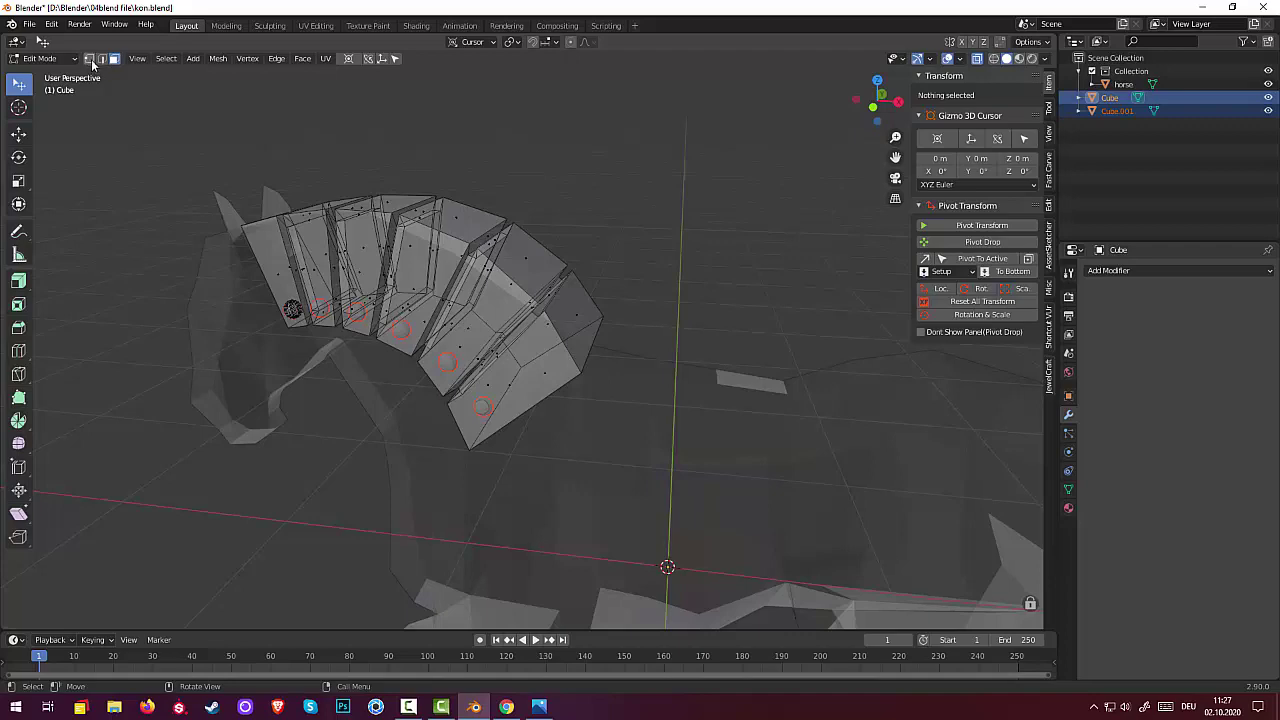
pyautogui.click(50, 58)
pyautogui.click(60, 78)
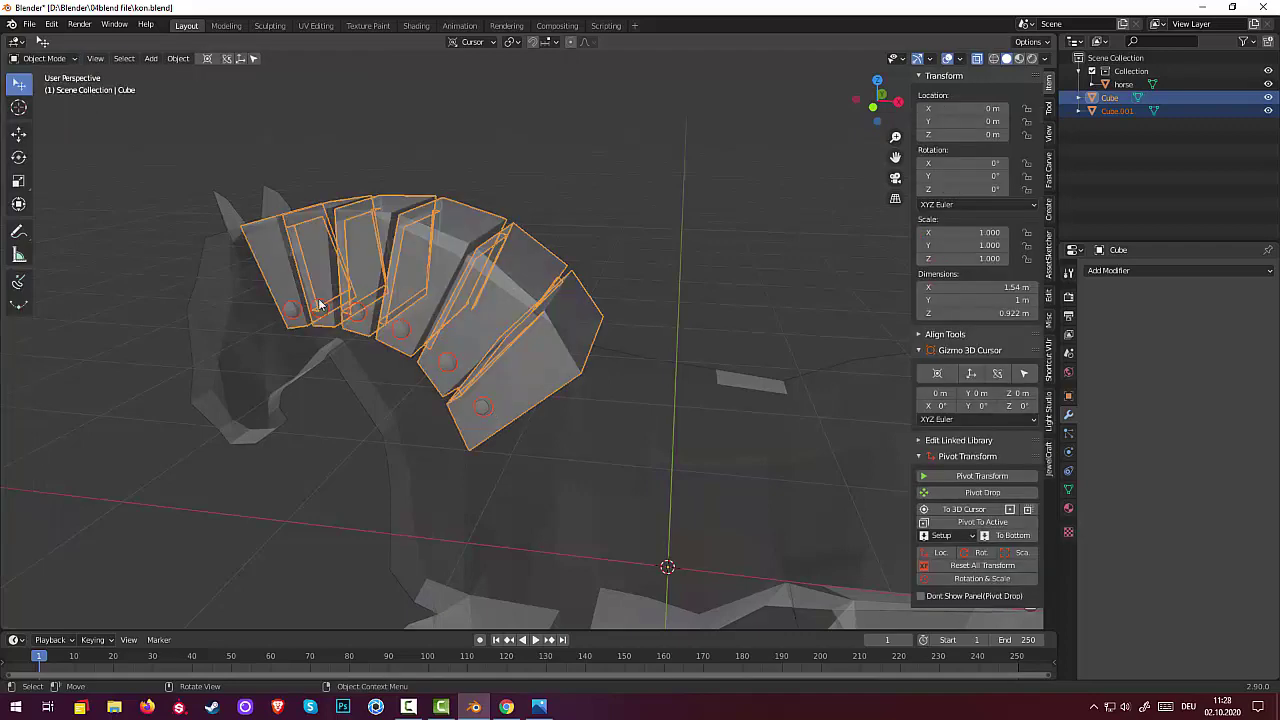
pyautogui.click(359, 318)
pyautogui.moveTo(547, 399)
pyautogui.mouseDown(button='middle')
pyautogui.moveTo(669, 414)
pyautogui.moveTo(557, 392)
pyautogui.moveTo(610, 398)
pyautogui.mouseUp(button='middle')
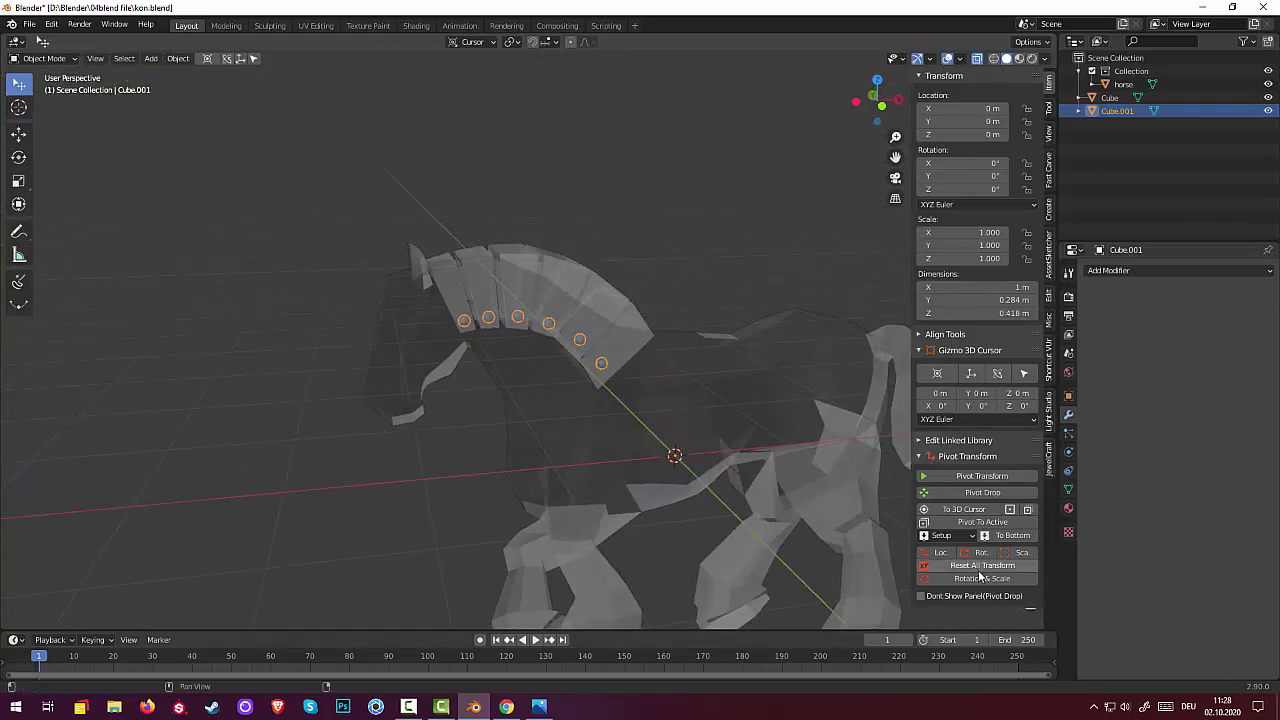
# - Set the rivets' origin to the 3D cursor and add a Mirror modifier
pyautogui.click(178, 58)
pyautogui.moveTo(199, 87)
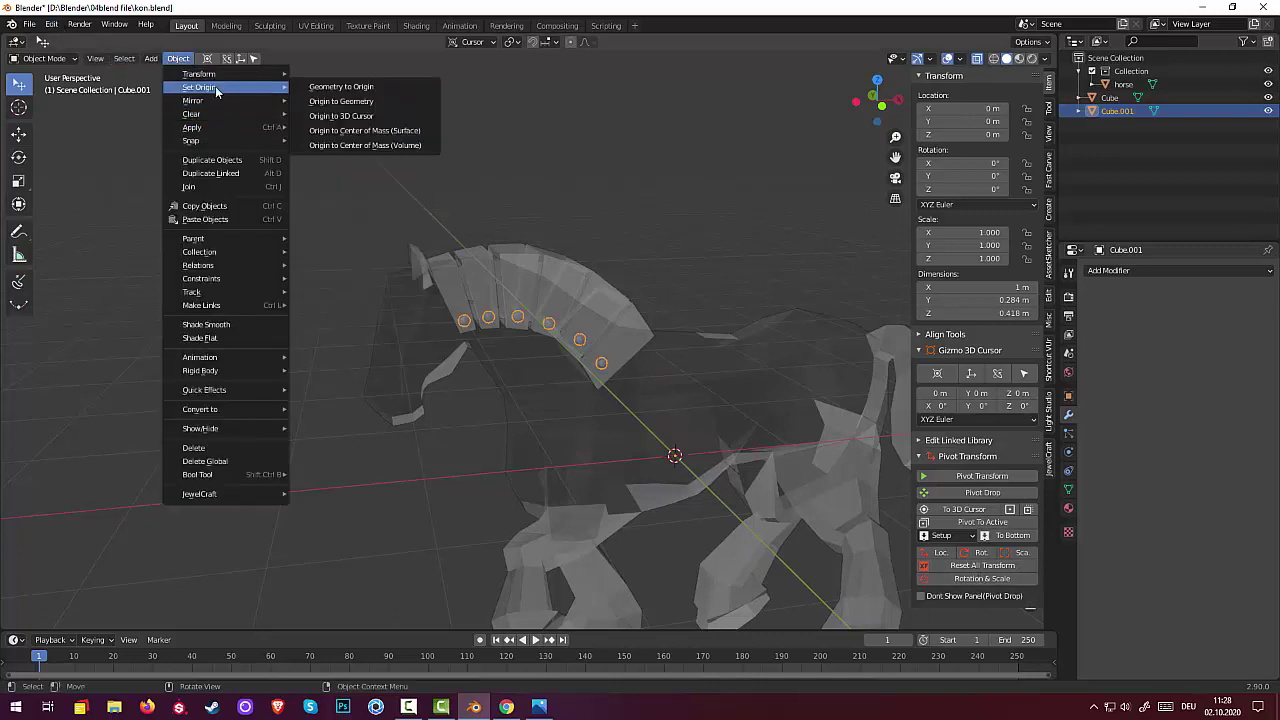
pyautogui.click(375, 115)
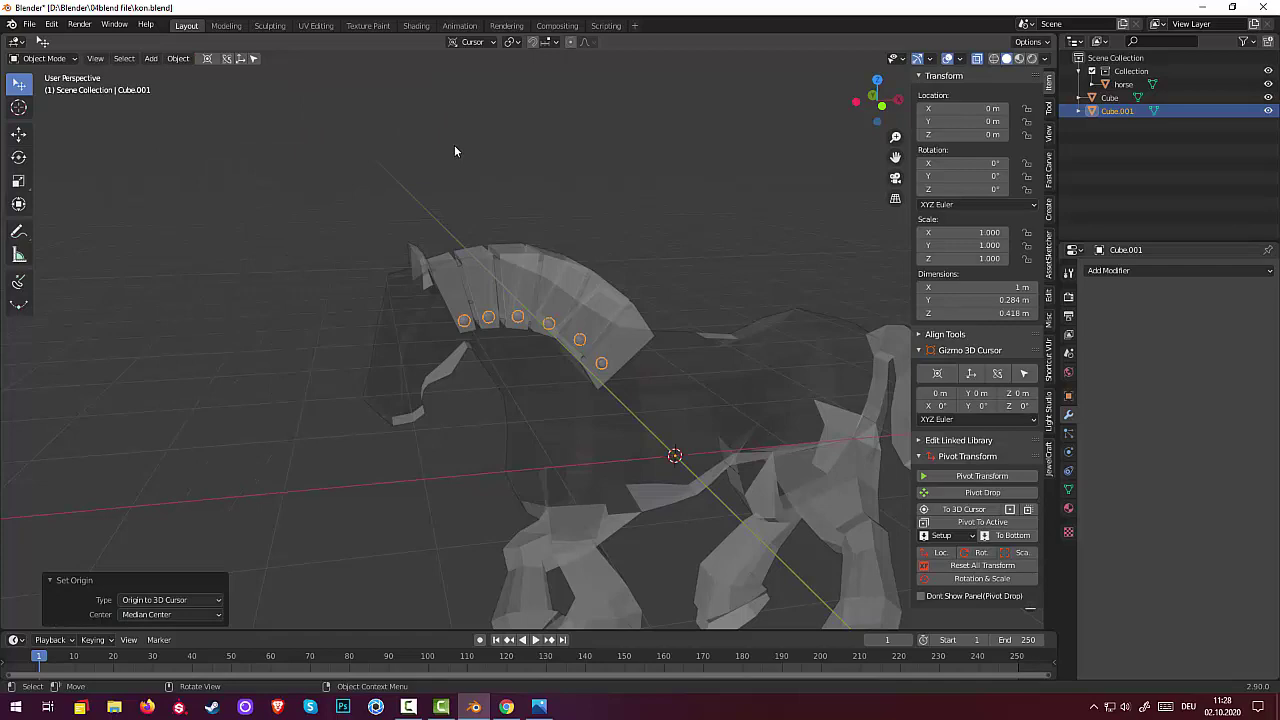
pyautogui.click(1112, 271)
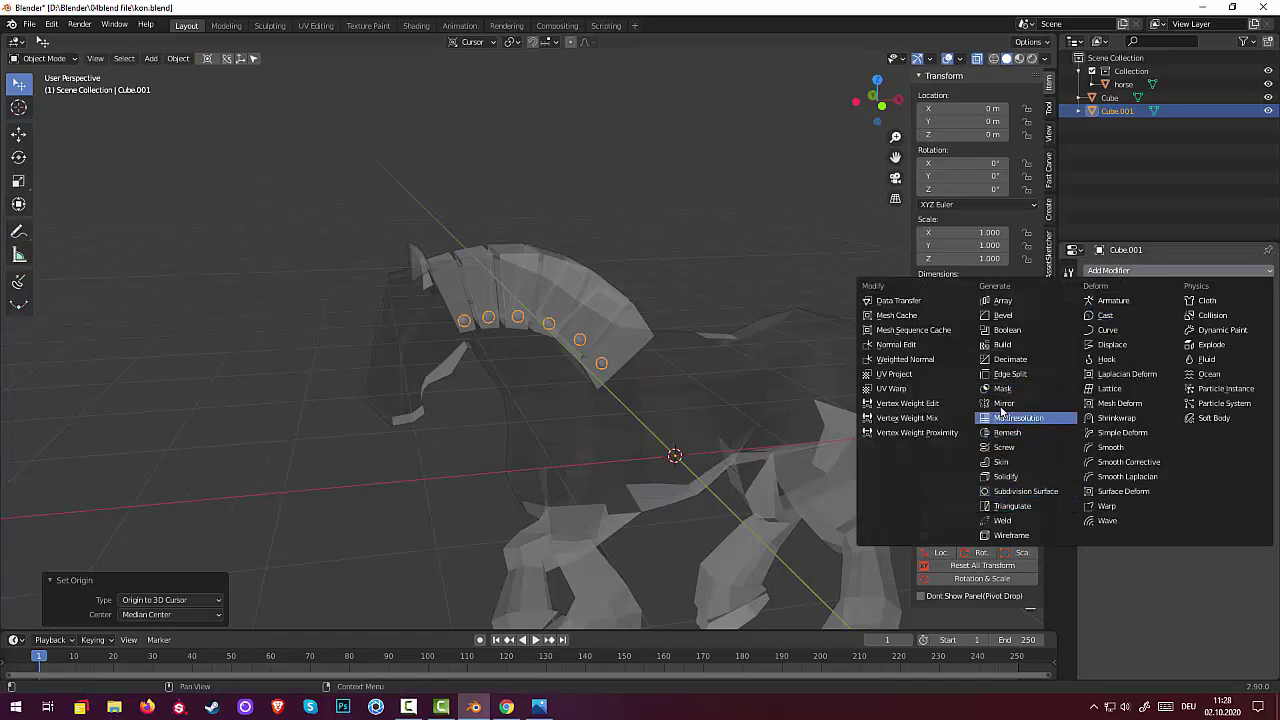
pyautogui.click(1004, 403)
pyautogui.moveTo(680, 397)
pyautogui.mouseDown(button='middle')
pyautogui.moveTo(706, 426)
pyautogui.moveTo(775, 421)
pyautogui.mouseUp(button='middle')
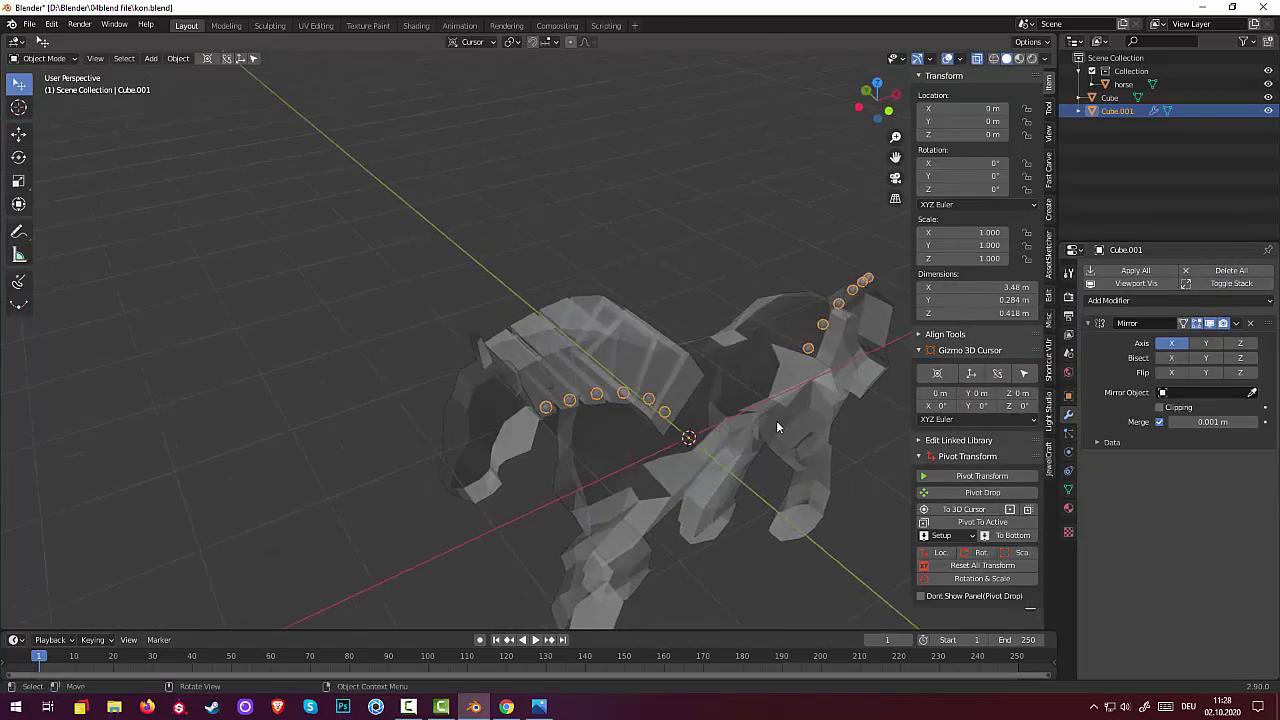
# - Mirror on the Y axis only, turning X off, and switch off X-ray
pyautogui.click(1207, 344)
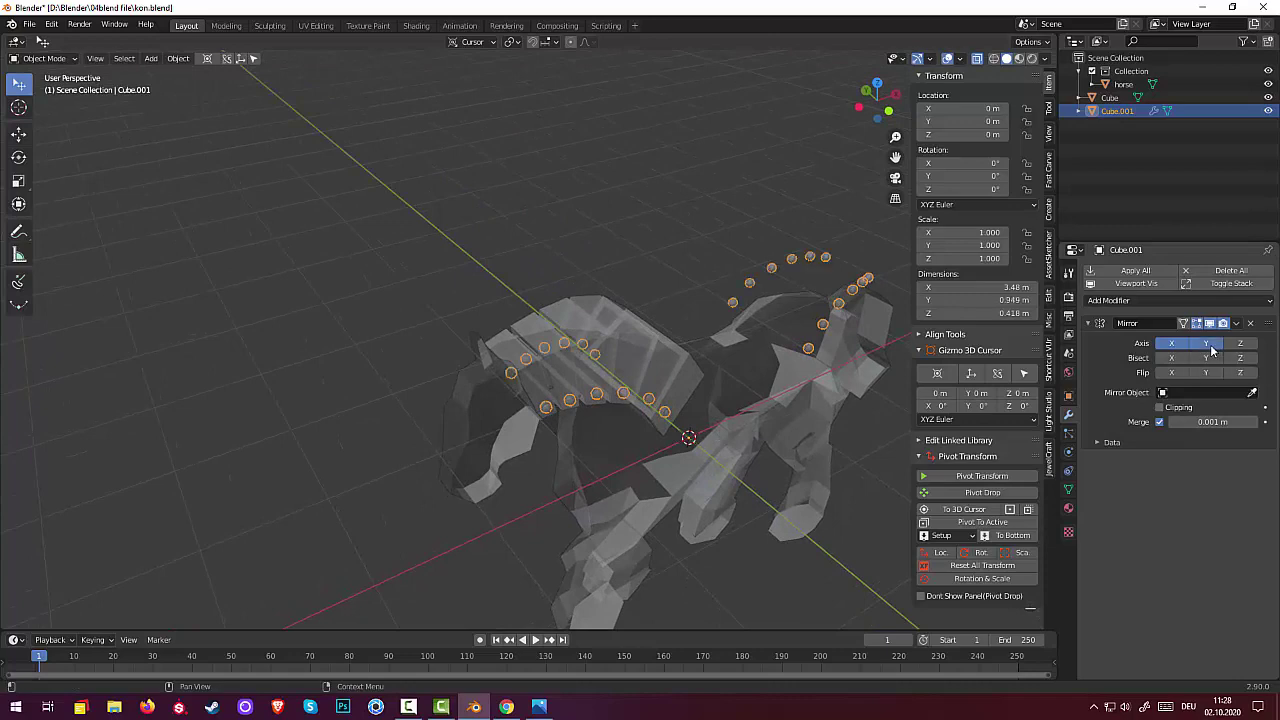
pyautogui.click(1172, 343)
pyautogui.moveTo(760, 414)
pyautogui.mouseDown(button='middle')
pyautogui.moveTo(912, 395)
pyautogui.moveTo(826, 400)
pyautogui.moveTo(736, 374)
pyautogui.mouseUp(button='middle')
pyautogui.scroll(5, 736, 374)
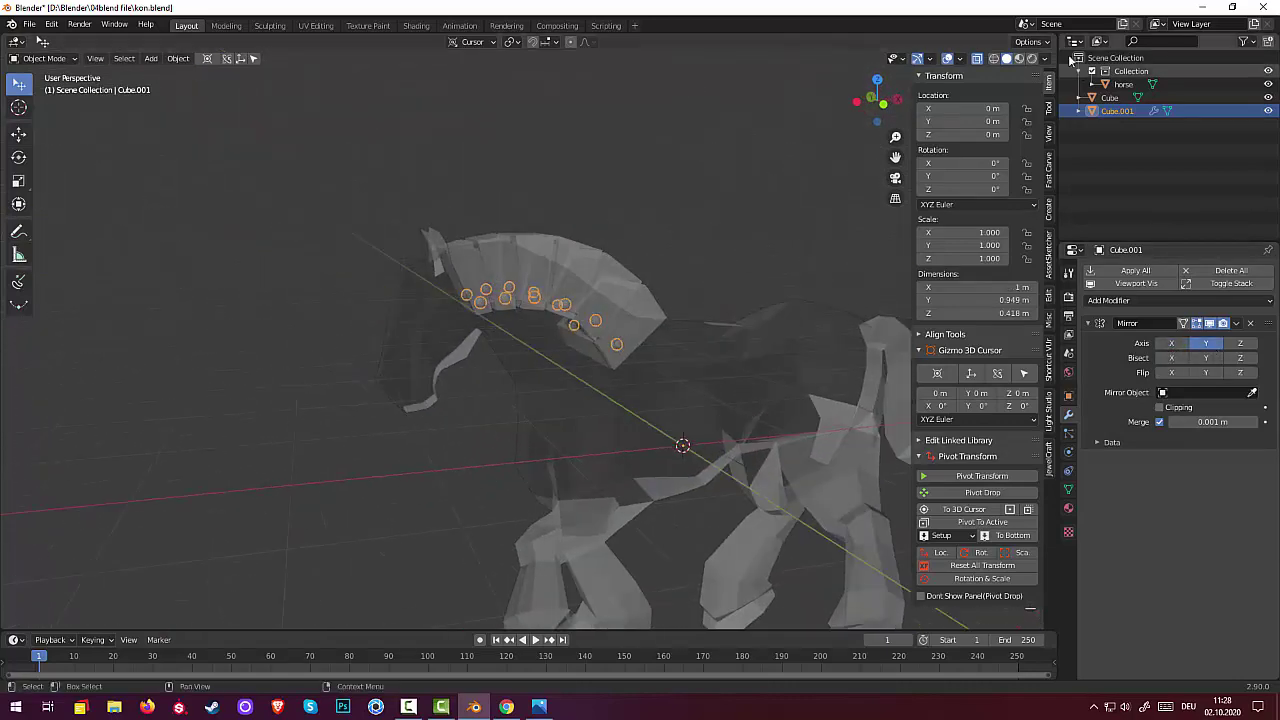
pyautogui.click(977, 58)
pyautogui.moveTo(734, 270)
pyautogui.mouseDown(button='middle')
pyautogui.moveTo(697, 262)
pyautogui.moveTo(779, 257)
pyautogui.moveTo(780, 309)
pyautogui.moveTo(739, 349)
pyautogui.mouseUp(button='middle')
# - Leave the Cube.001 rivets, select the armour object Cube, and enter Edit Mode on it
pyautogui.click(697, 262)
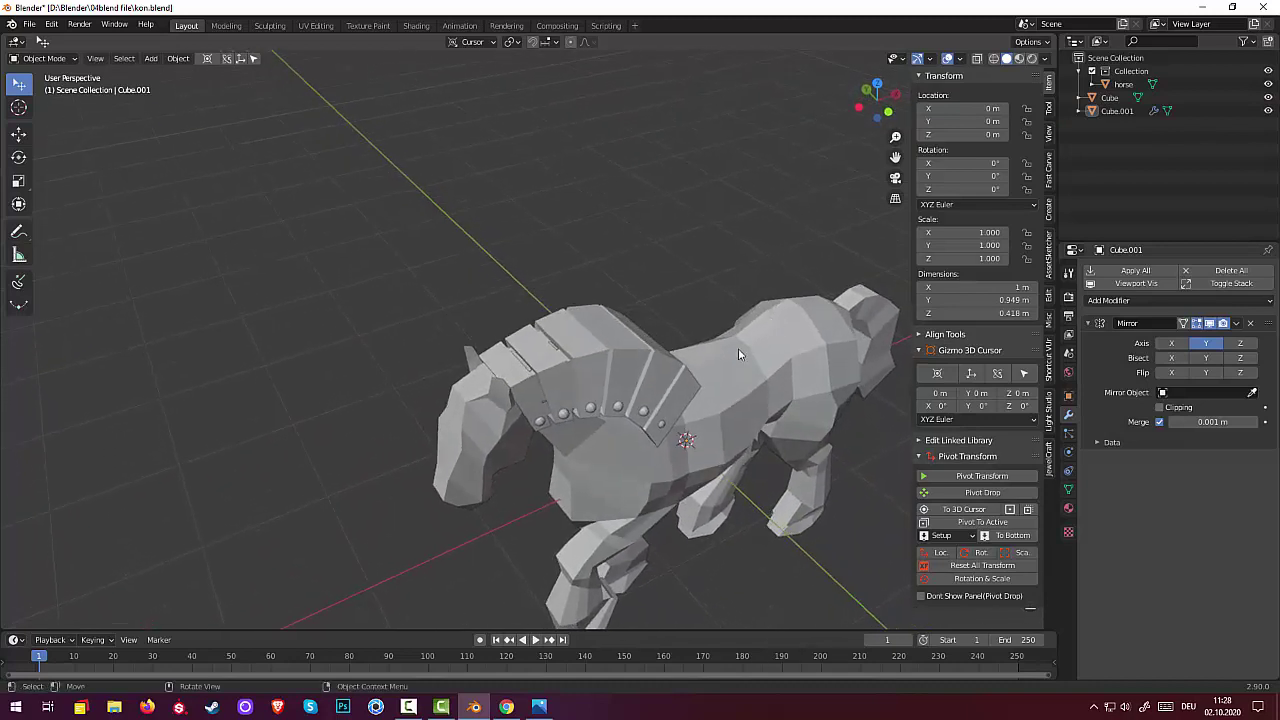
pyautogui.click(1122, 111)
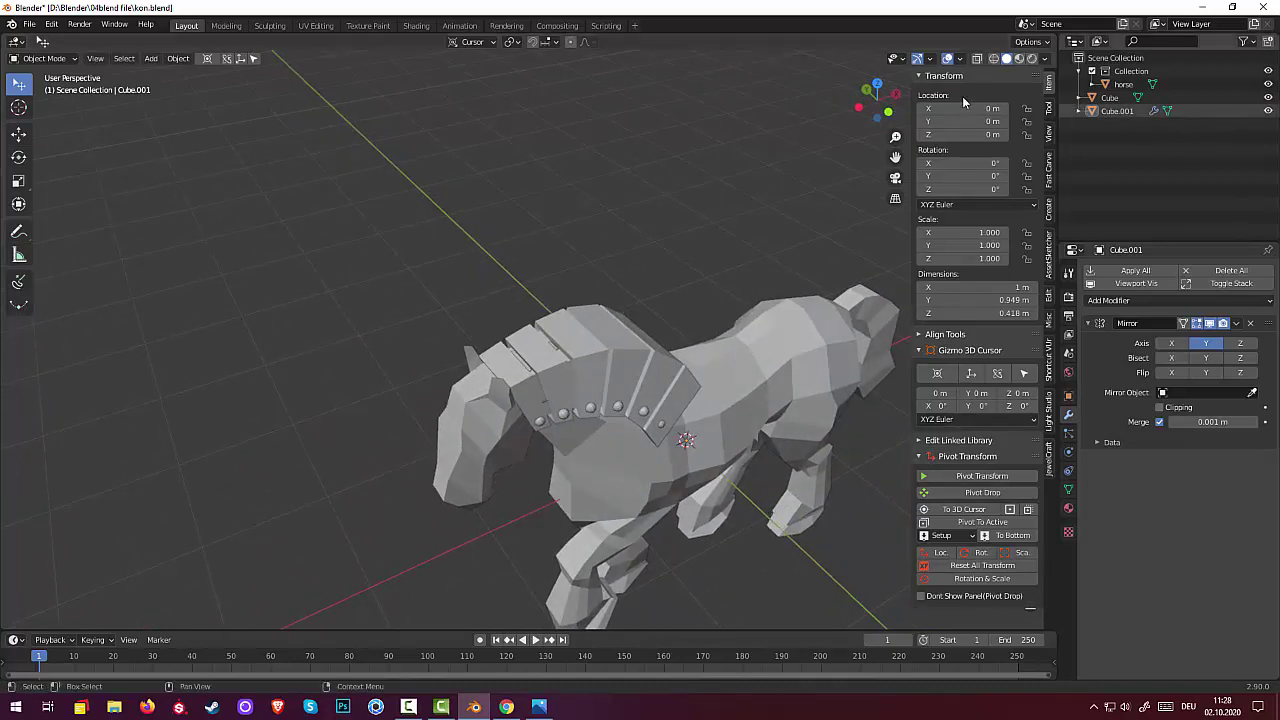
pyautogui.click(45, 59)
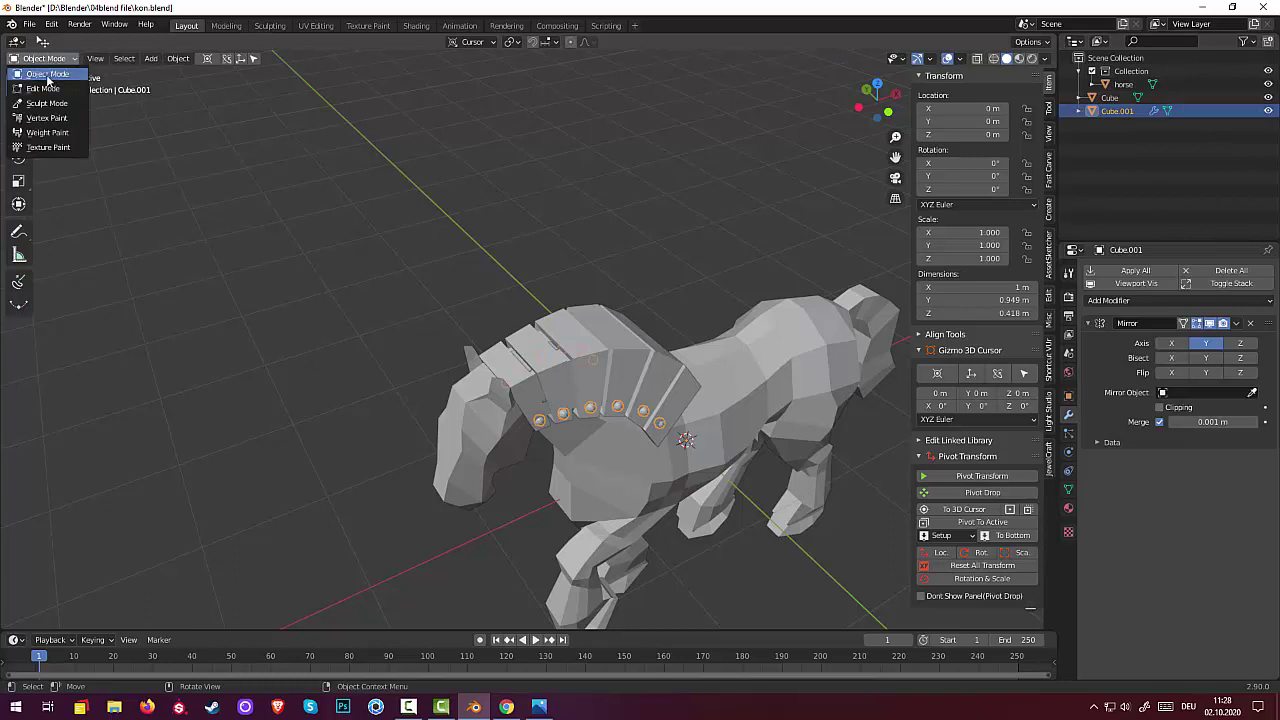
pyautogui.click(44, 89)
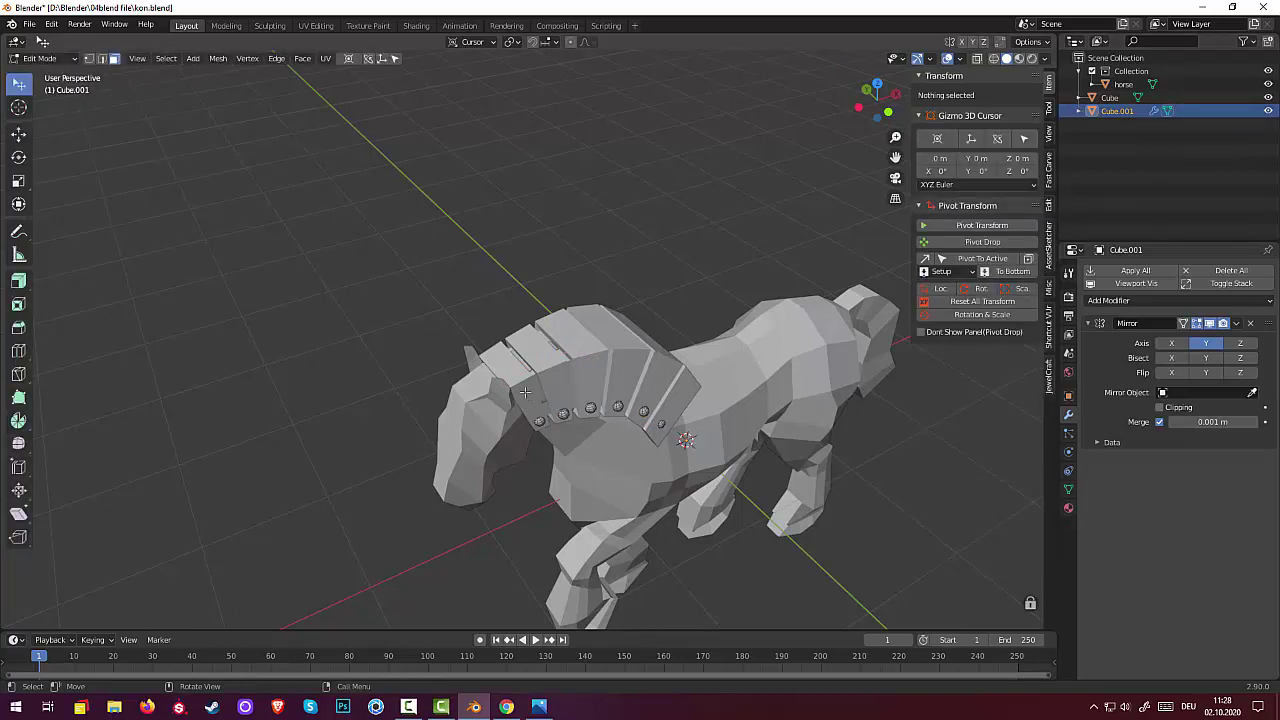
pyautogui.click(45, 59)
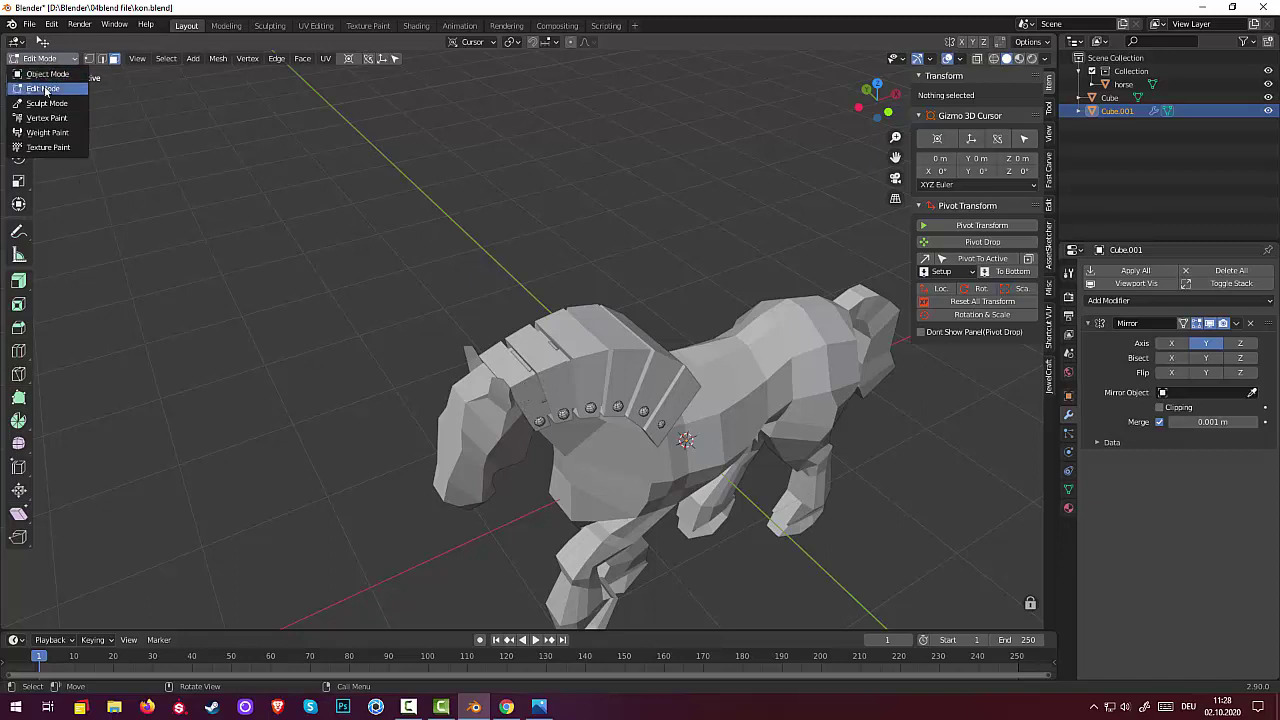
pyautogui.click(44, 89)
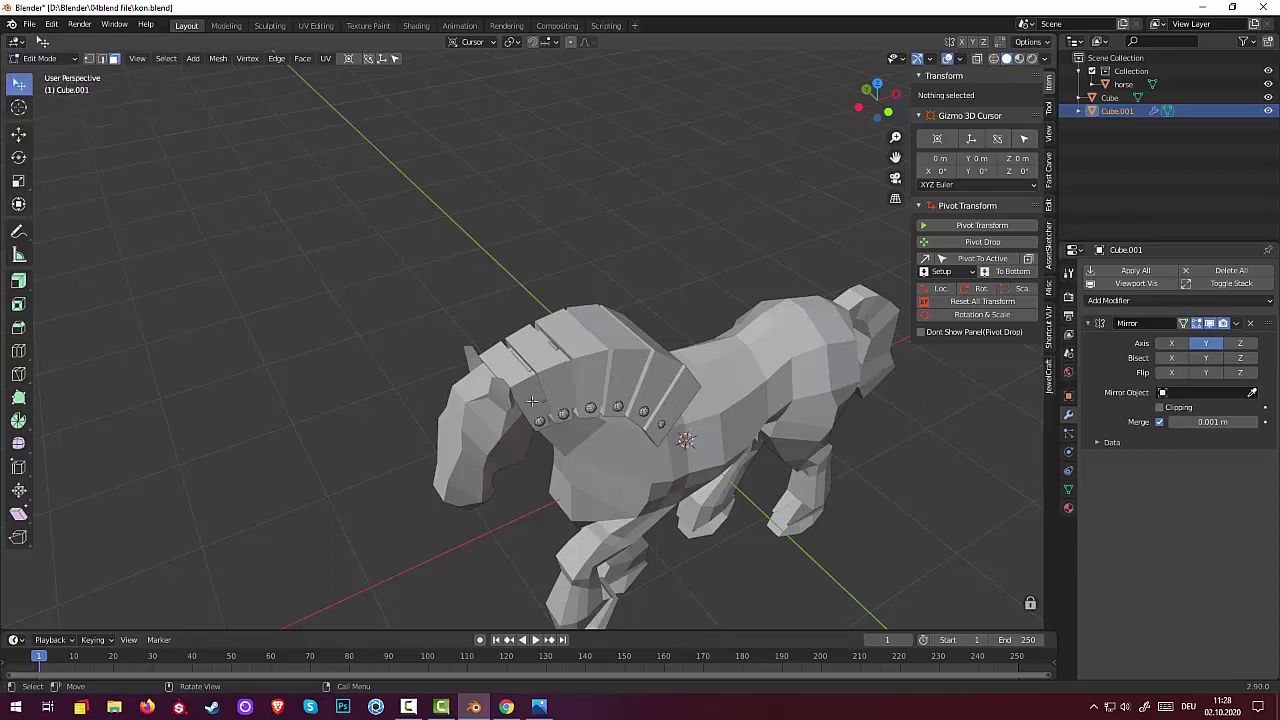
pyautogui.click(45, 58)
pyautogui.click(45, 73)
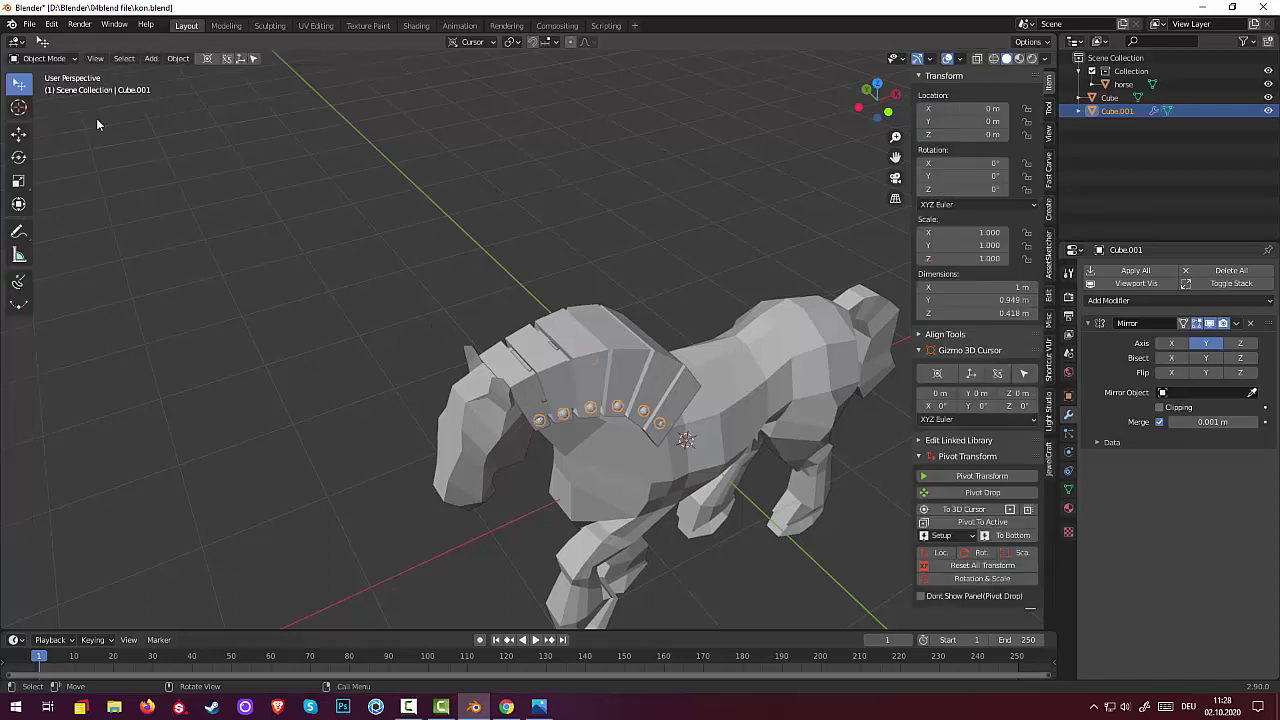
pyautogui.click(548, 383)
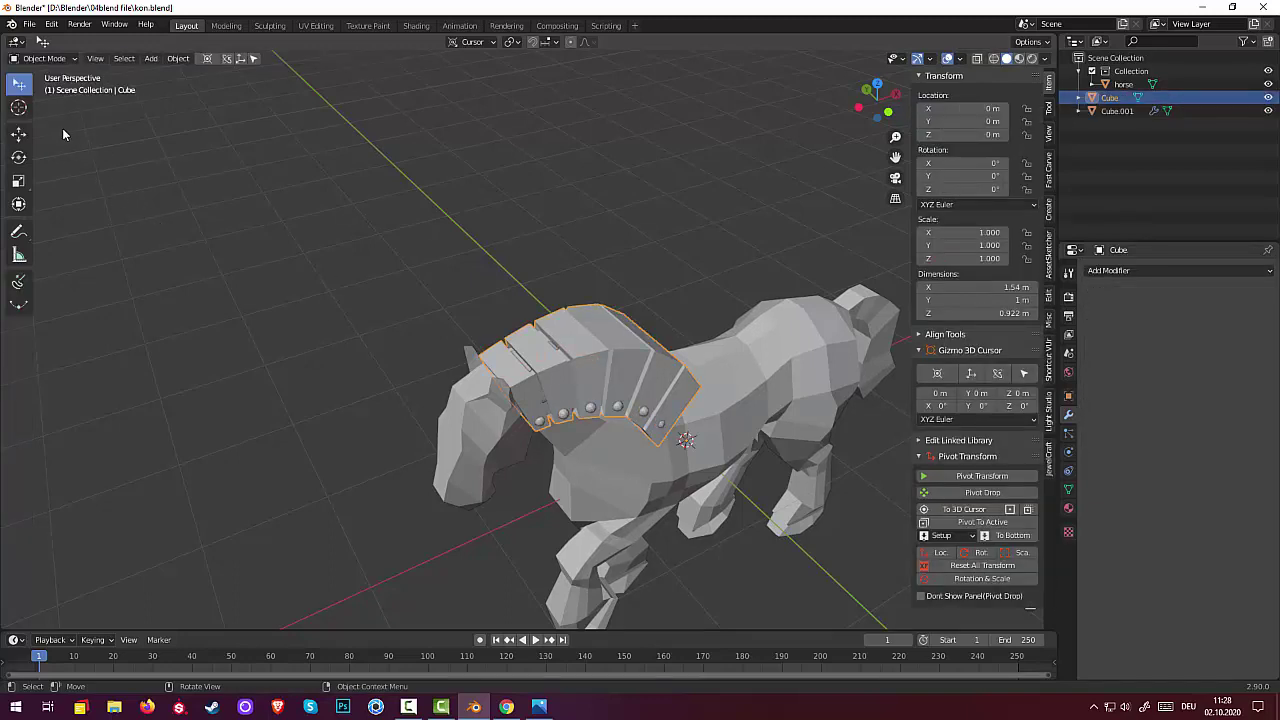
pyautogui.click(45, 58)
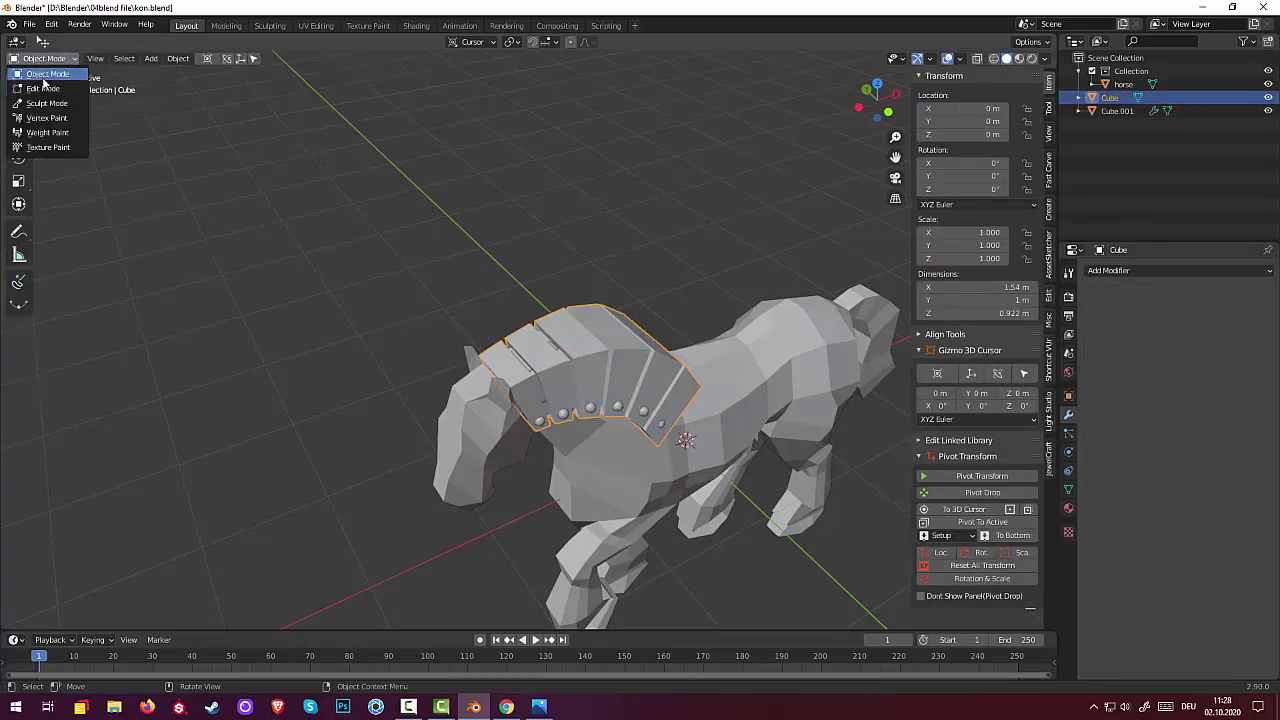
pyautogui.click(42, 89)
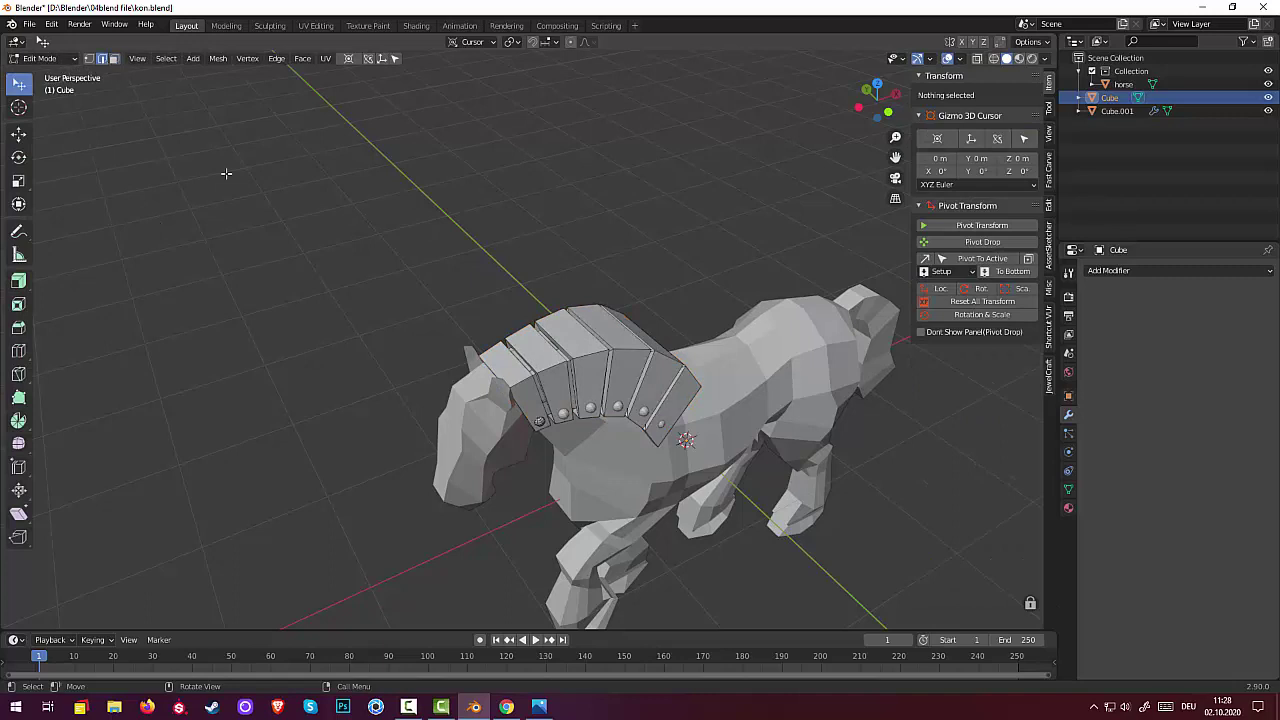
# - Select the outline edges running along the top and sides of the neck armor plates
pyautogui.click(531, 380)
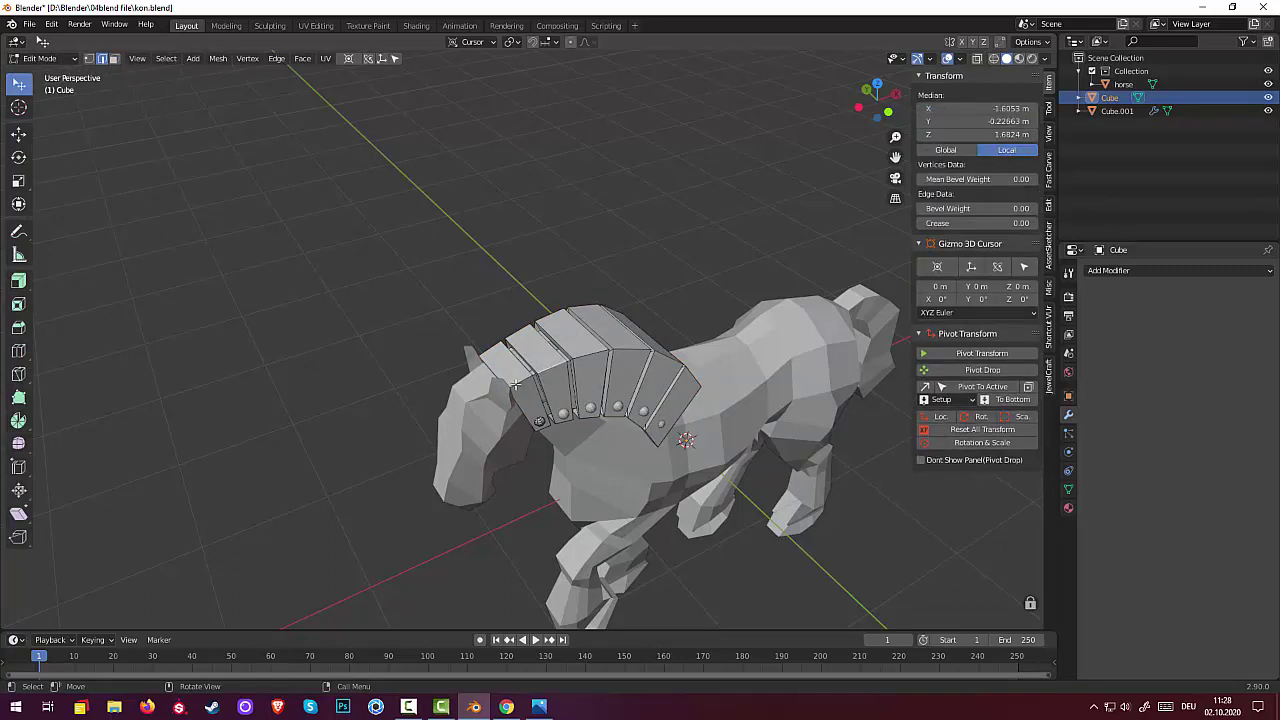
pyautogui.keyDown('shift'); pyautogui.click(519, 383); pyautogui.keyUp('shift')
pyautogui.keyDown('shift'); pyautogui.click(592, 355); pyautogui.keyUp('shift')
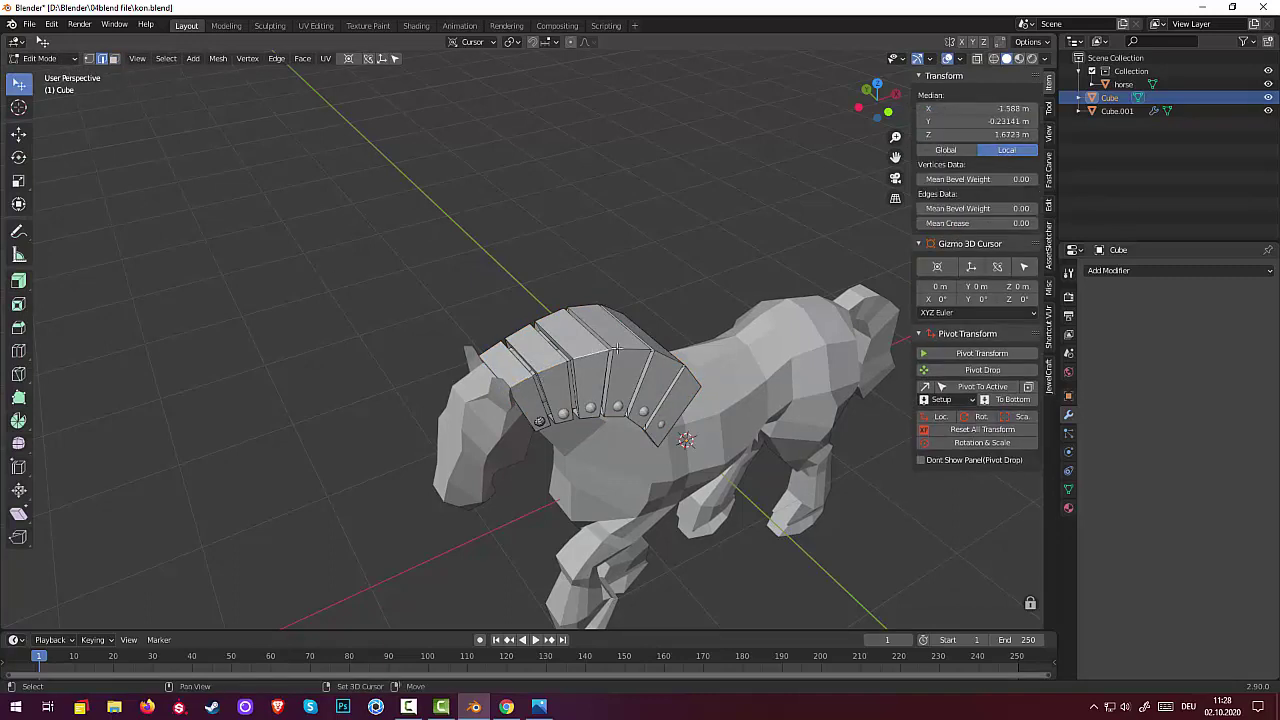
pyautogui.keyDown('shift'); pyautogui.click(630, 351); pyautogui.keyUp('shift')
pyautogui.keyDown('shift'); pyautogui.click(667, 359); pyautogui.keyUp('shift')
pyautogui.keyDown('shift'); pyautogui.click(697, 383); pyautogui.keyUp('shift')
pyautogui.moveTo(709, 419)
pyautogui.mouseDown(button='middle')
pyautogui.moveTo(844, 459)
pyautogui.moveTo(773, 404)
pyautogui.mouseUp(button='middle')
pyautogui.keyDown('shift'); pyautogui.click(697, 335); pyautogui.keyUp('shift')
pyautogui.keyDown('shift'); pyautogui.click(680, 300); pyautogui.keyUp('shift')
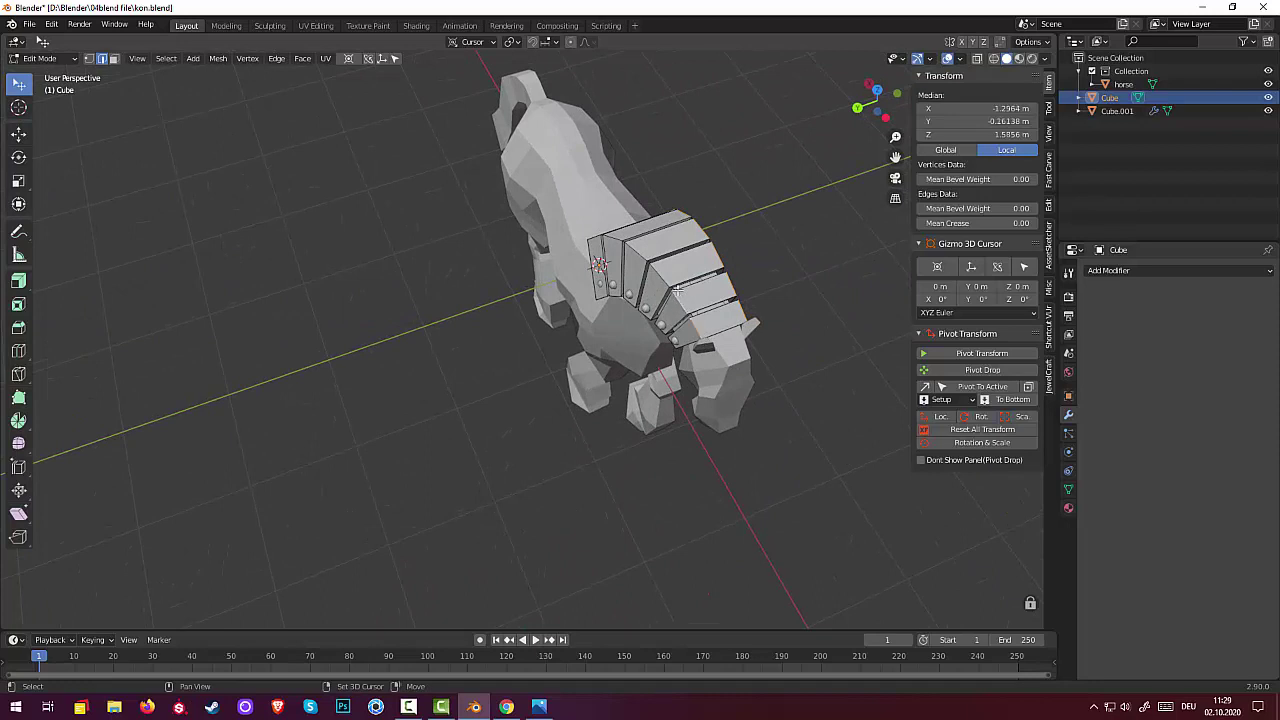
pyautogui.keyDown('shift'); pyautogui.click(662, 278); pyautogui.keyUp('shift')
pyautogui.keyDown('shift'); pyautogui.click(636, 252); pyautogui.keyUp('shift')
pyautogui.keyDown('shift'); pyautogui.click(614, 238); pyautogui.keyUp('shift')
pyautogui.keyDown('shift'); pyautogui.click(590, 240); pyautogui.keyUp('shift')
pyautogui.moveTo(600, 250); pyautogui.dragTo(685, 292, button='middle')
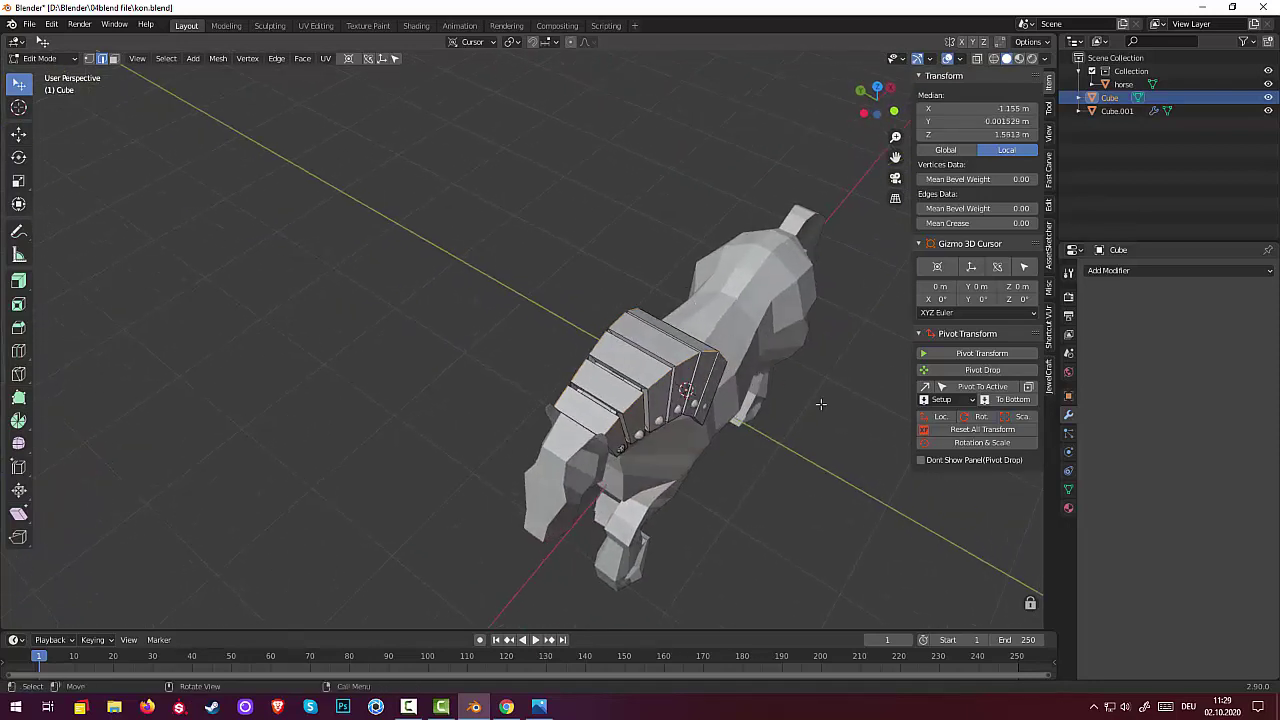
# - Bevel the selected outline edges with Ctrl+B, then clear the selection
pyautogui.hotkey('ctrl', 'b')
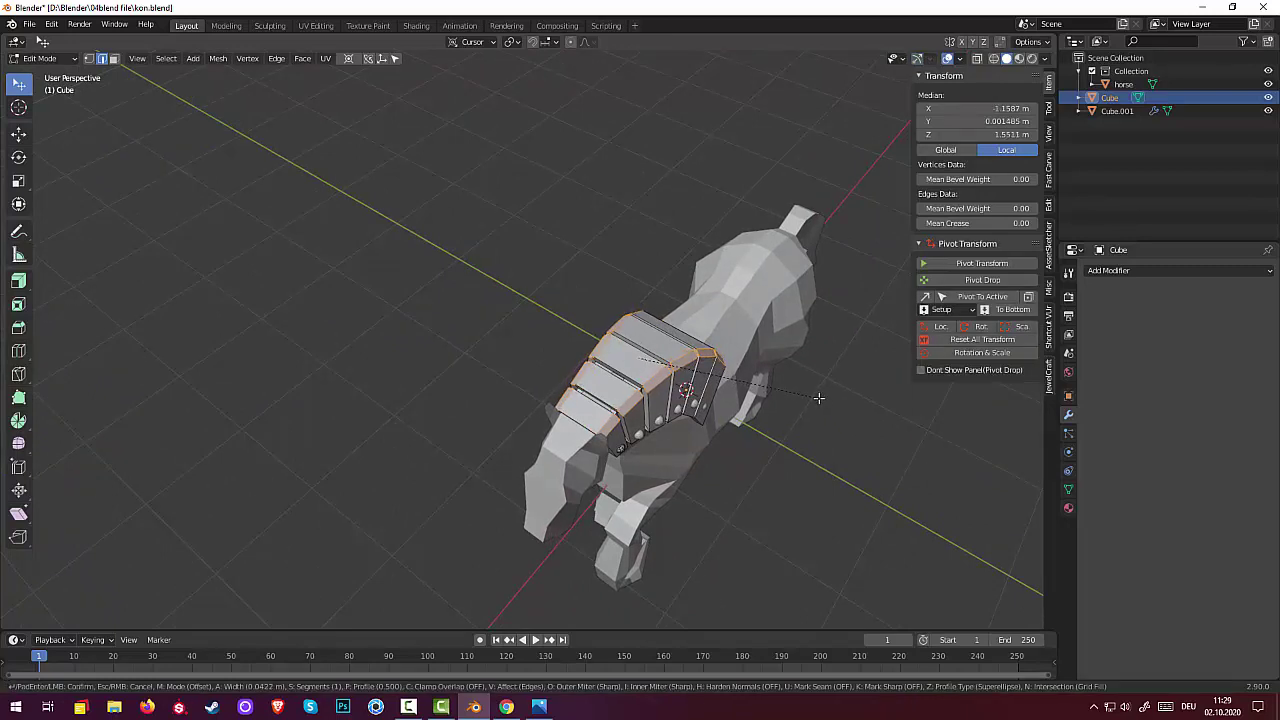
pyautogui.click(818, 397)
pyautogui.click(764, 490)
pyautogui.moveTo(763, 486)
pyautogui.mouseDown(button='middle')
pyautogui.moveTo(681, 430)
pyautogui.moveTo(551, 496)
pyautogui.moveTo(472, 374)
pyautogui.moveTo(562, 457)
pyautogui.moveTo(661, 442)
pyautogui.moveTo(542, 581)
pyautogui.moveTo(632, 447)
pyautogui.mouseUp(button='middle')
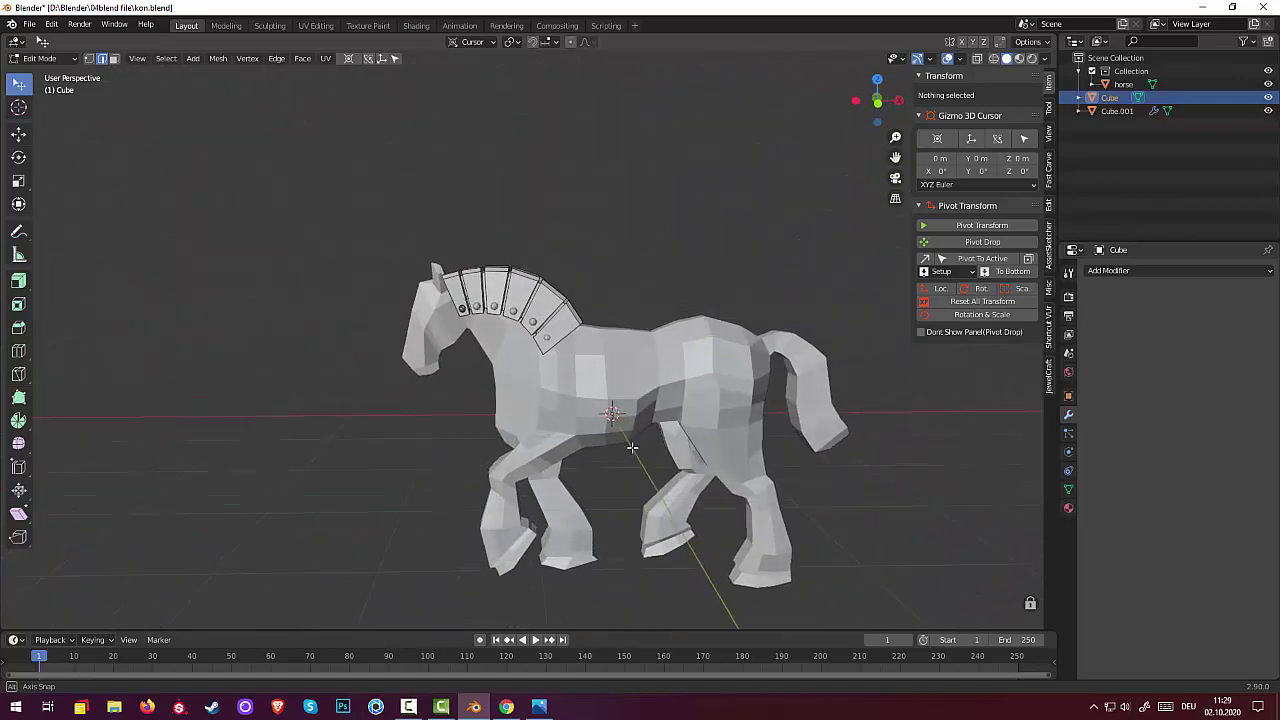
pyautogui.scroll(-2, 620, 450)
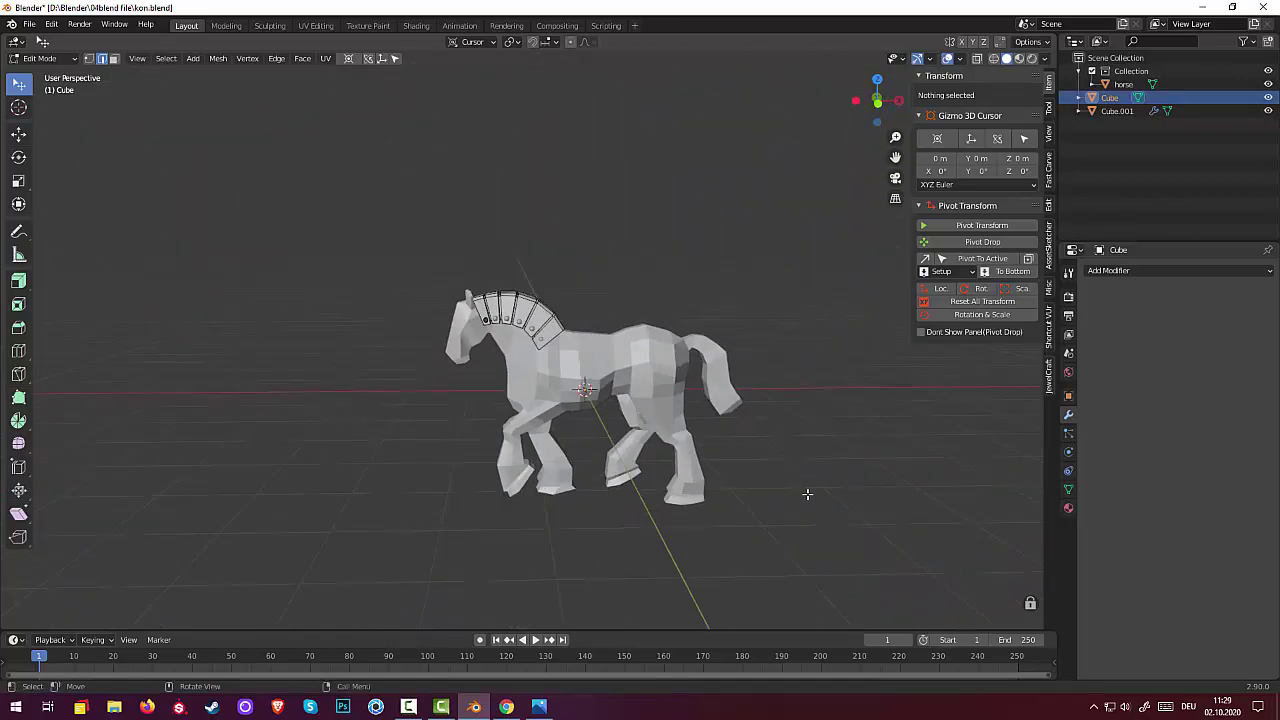
pyautogui.moveTo(807, 494); pyautogui.dragTo(823, 517, button='middle')
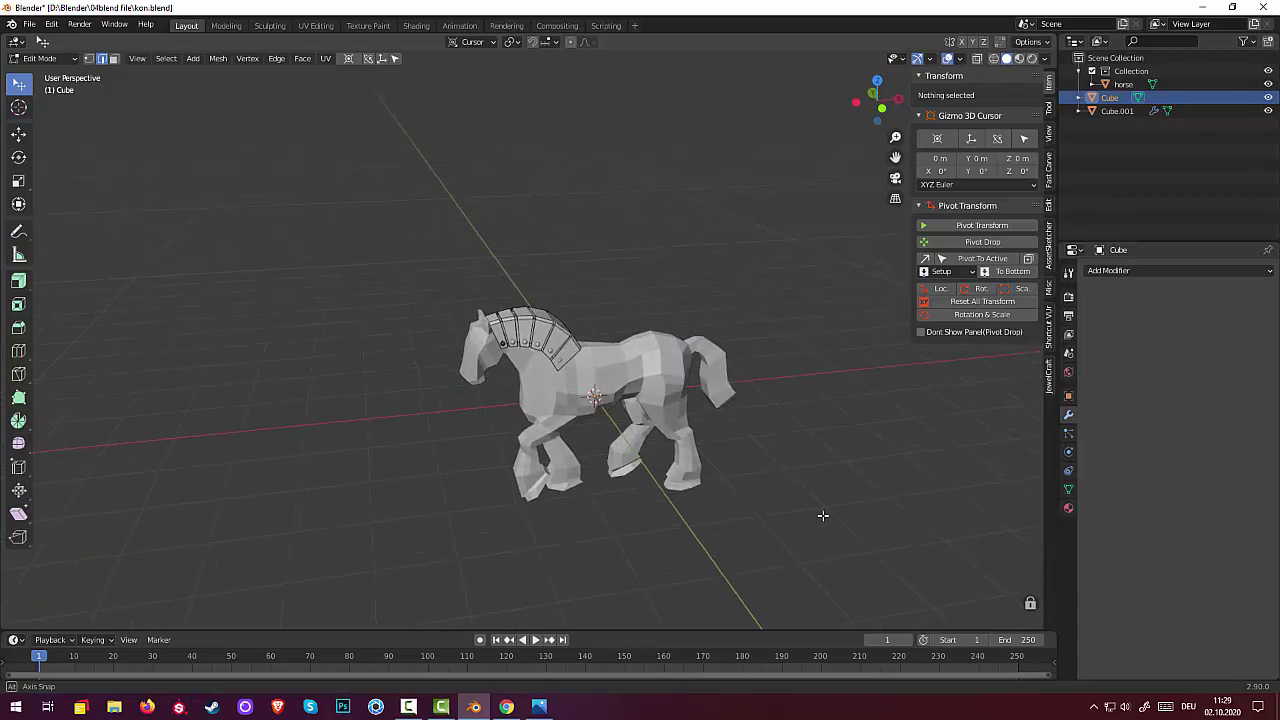
pyautogui.click(409, 710)
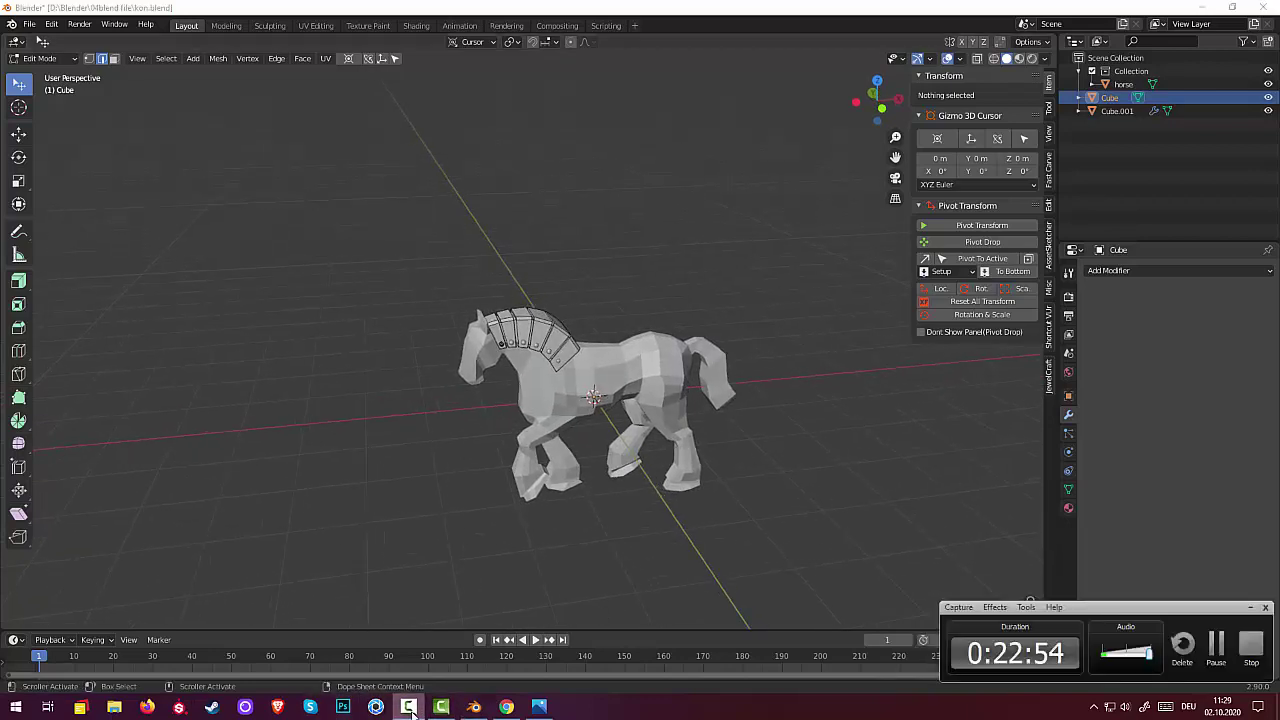